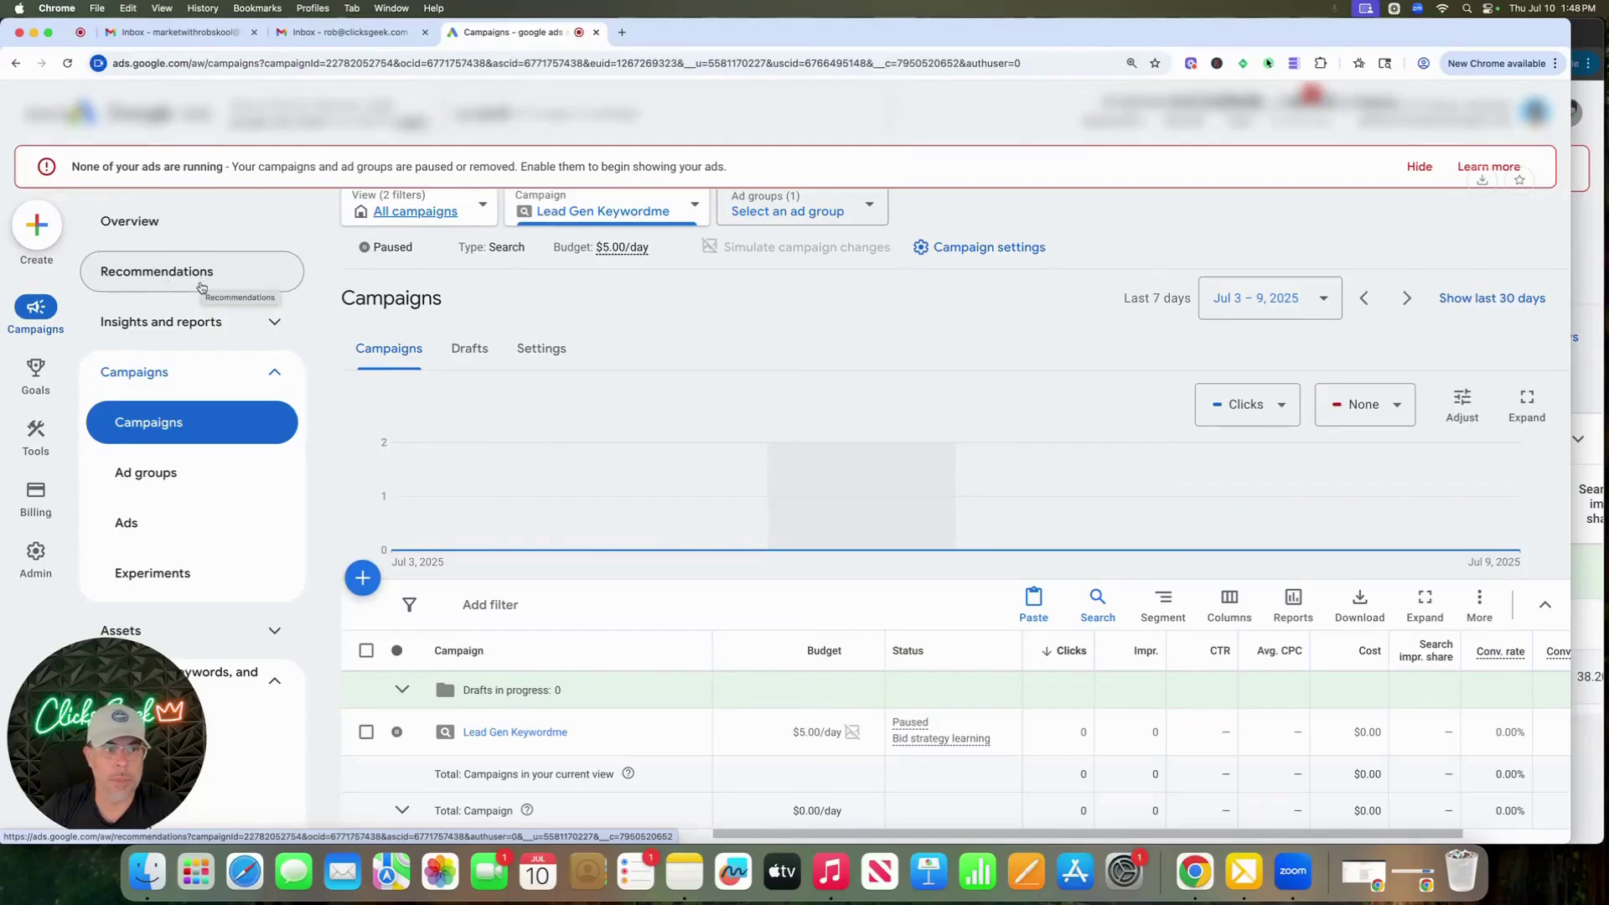
Switch the Overview from the Lead Gen Keywordme campaign to a view of all campaigns in the account
{"action": "left_click", "coordinate": [163, 279]}
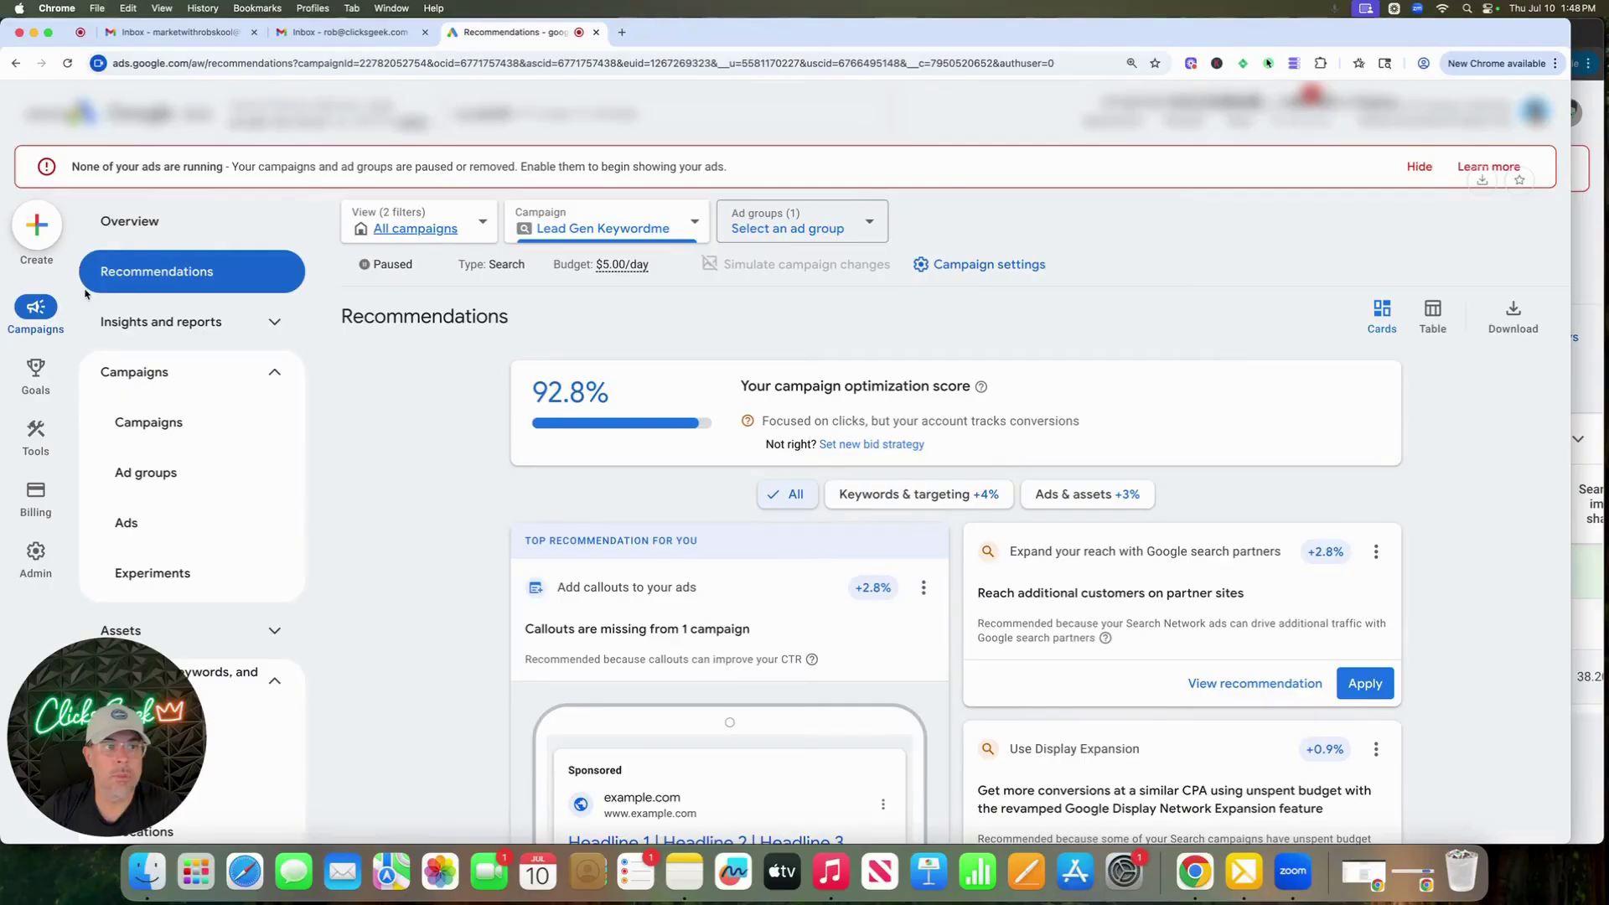
{"action": "left_click", "coordinate": [130, 225]}
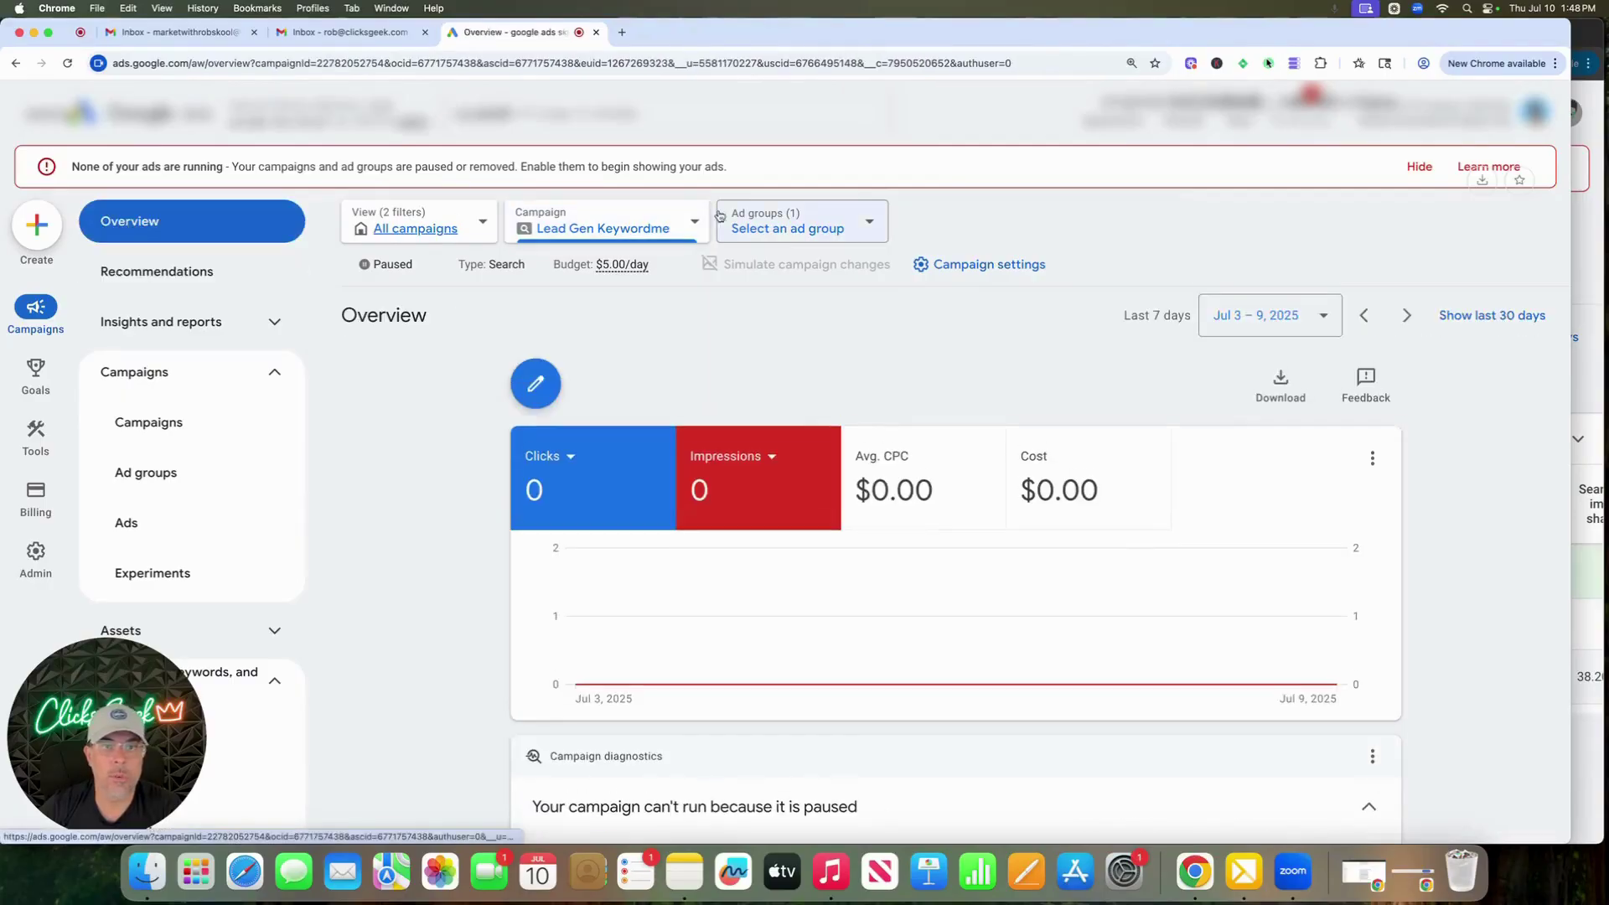
{"action": "left_click", "coordinate": [605, 220]}
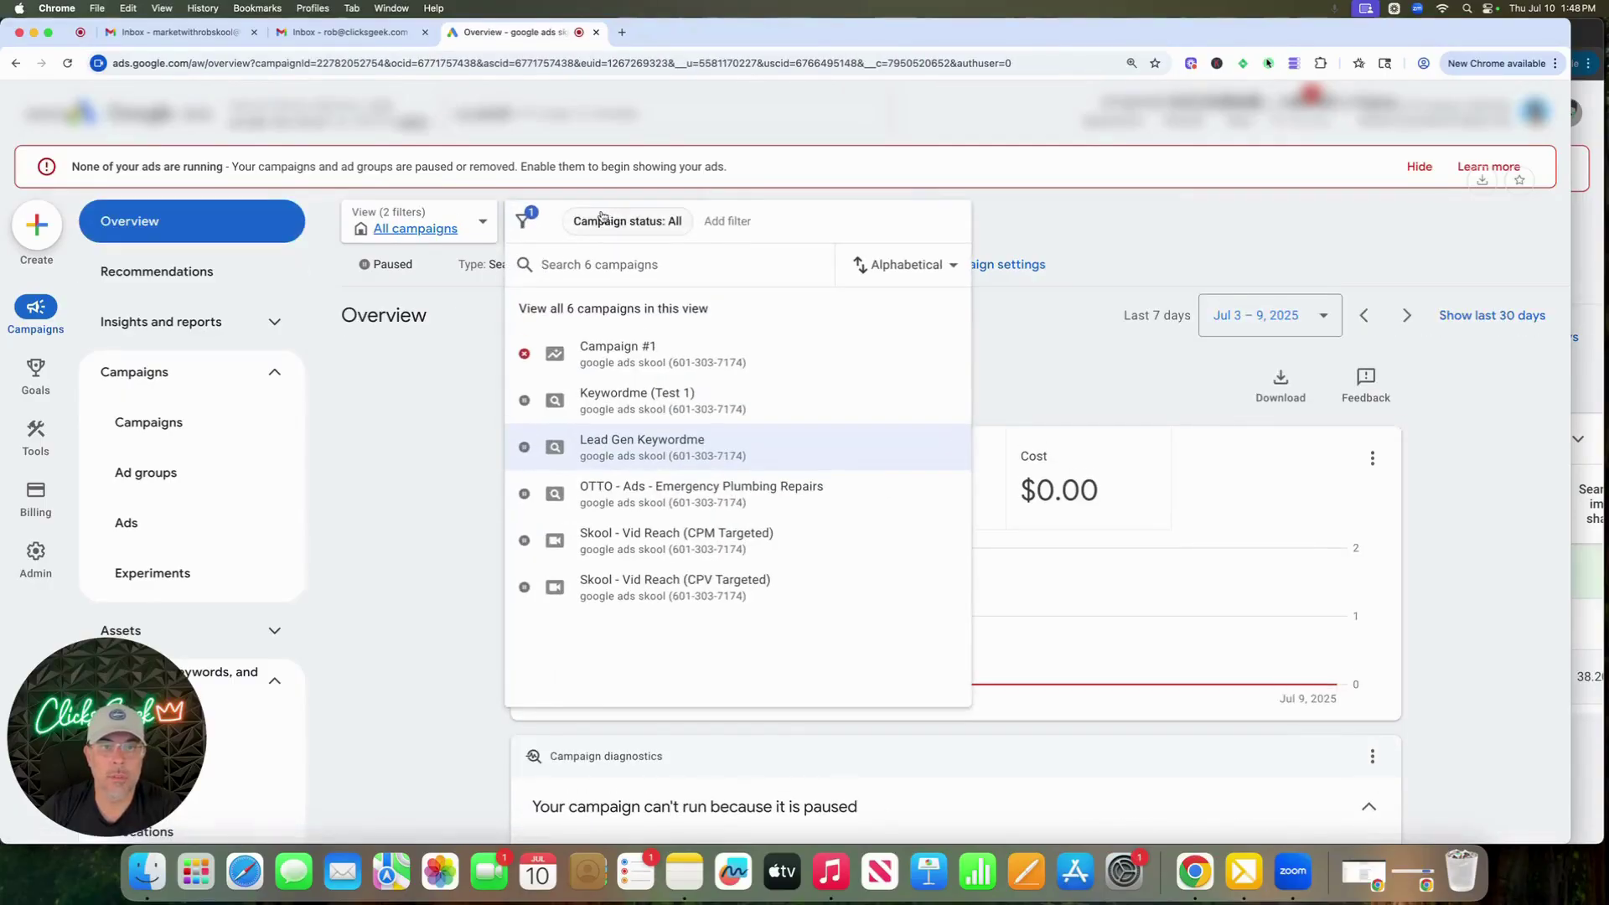
{"action": "left_click", "coordinate": [465, 327]}
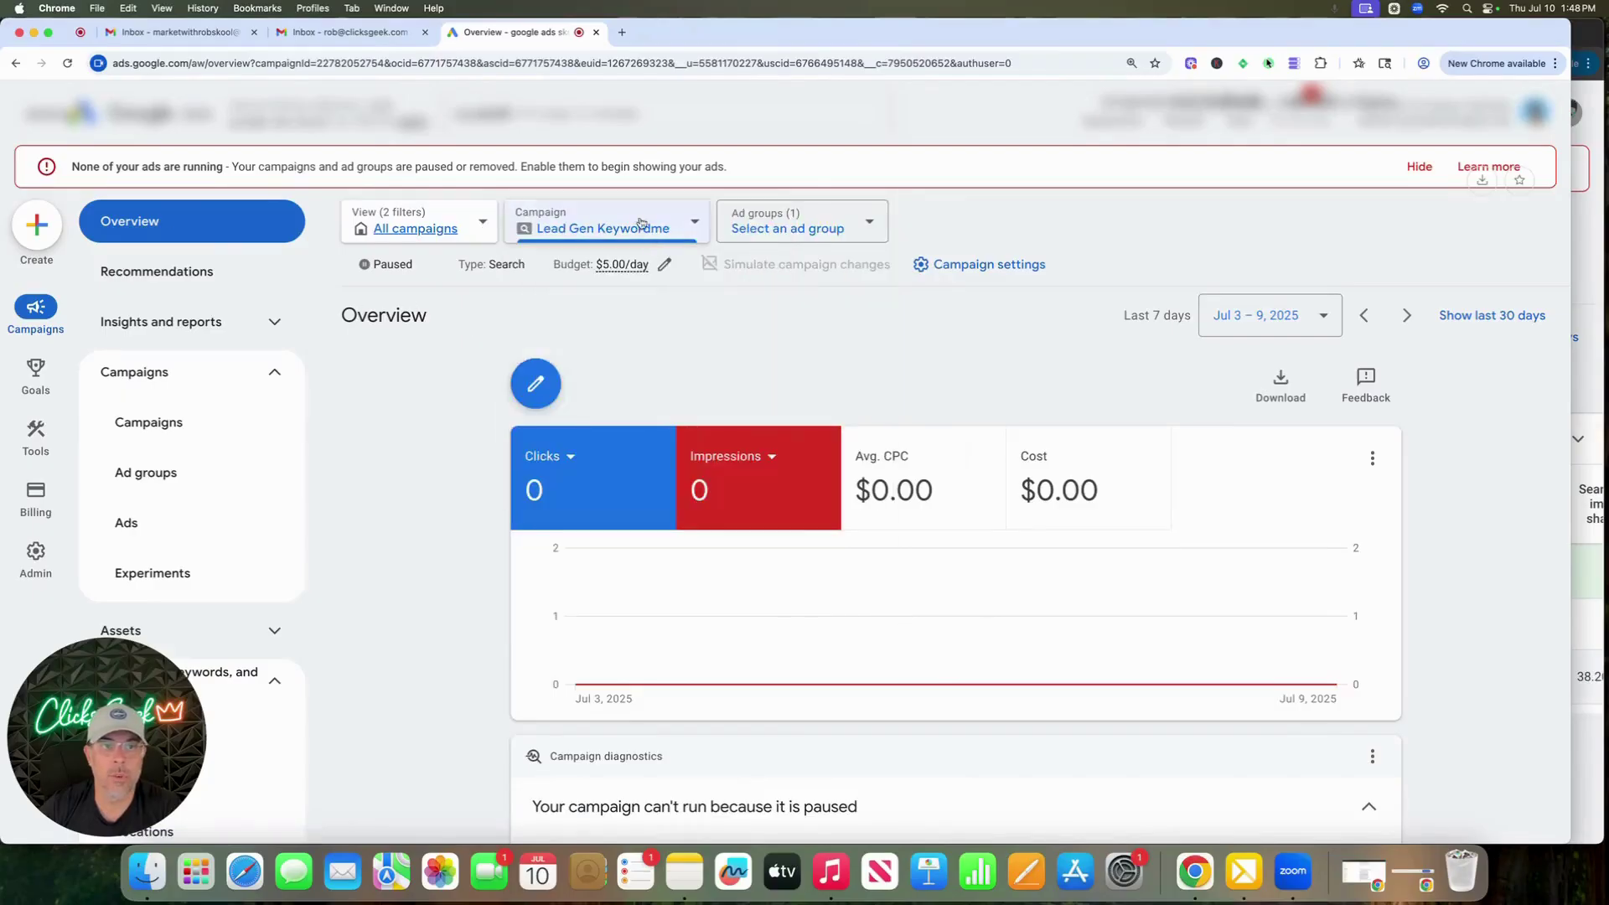
{"action": "left_click", "coordinate": [605, 218]}
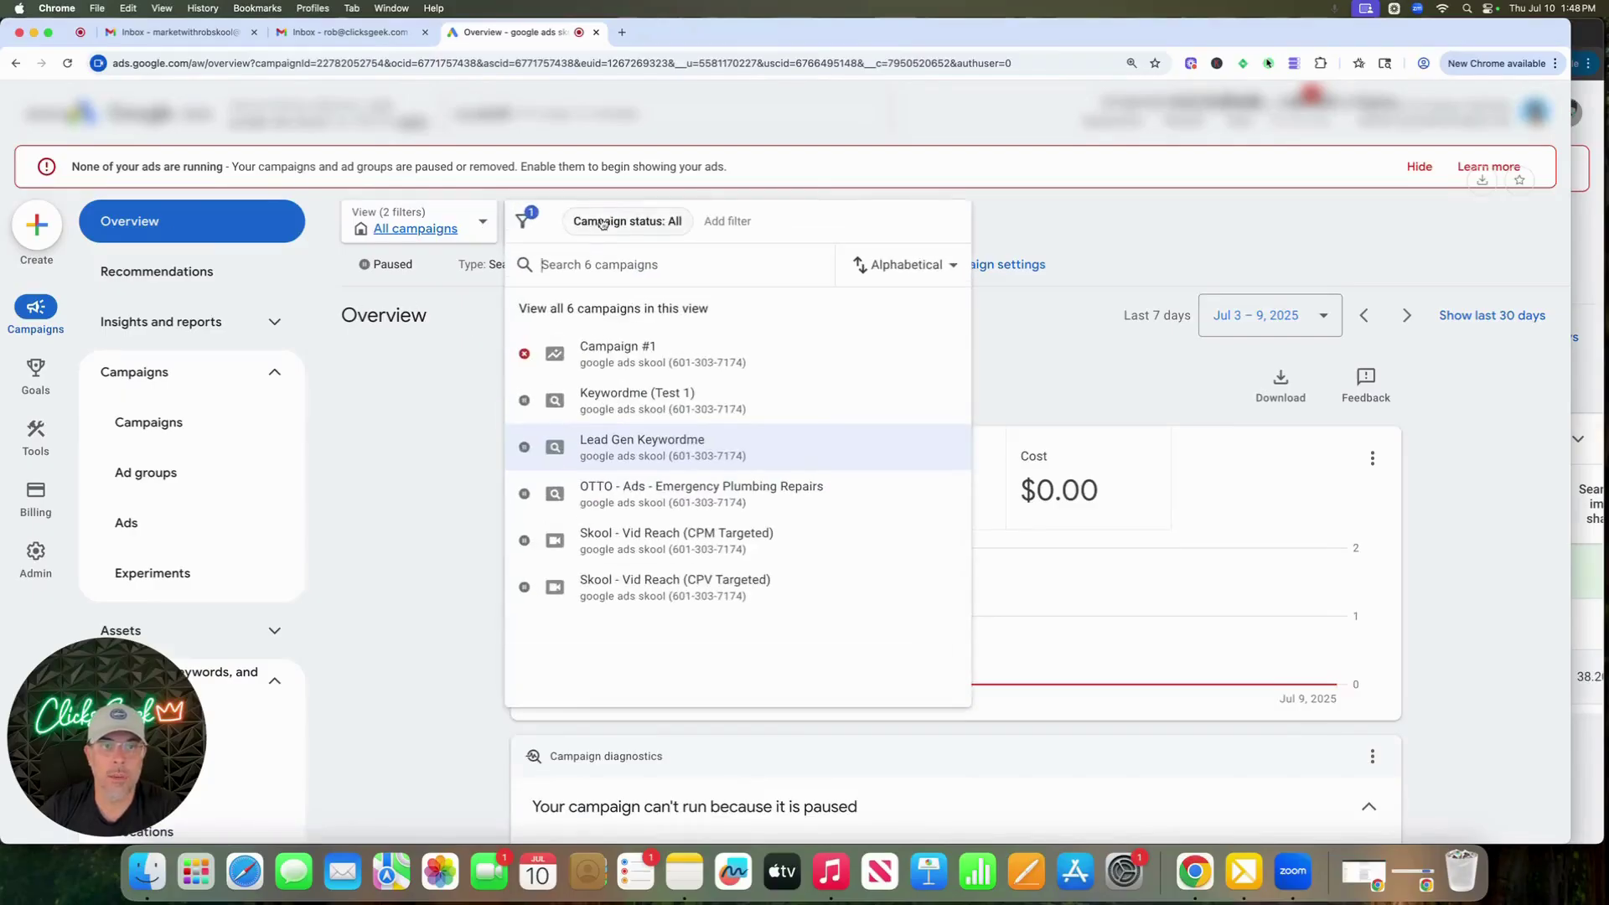
{"action": "left_click", "coordinate": [605, 312]}
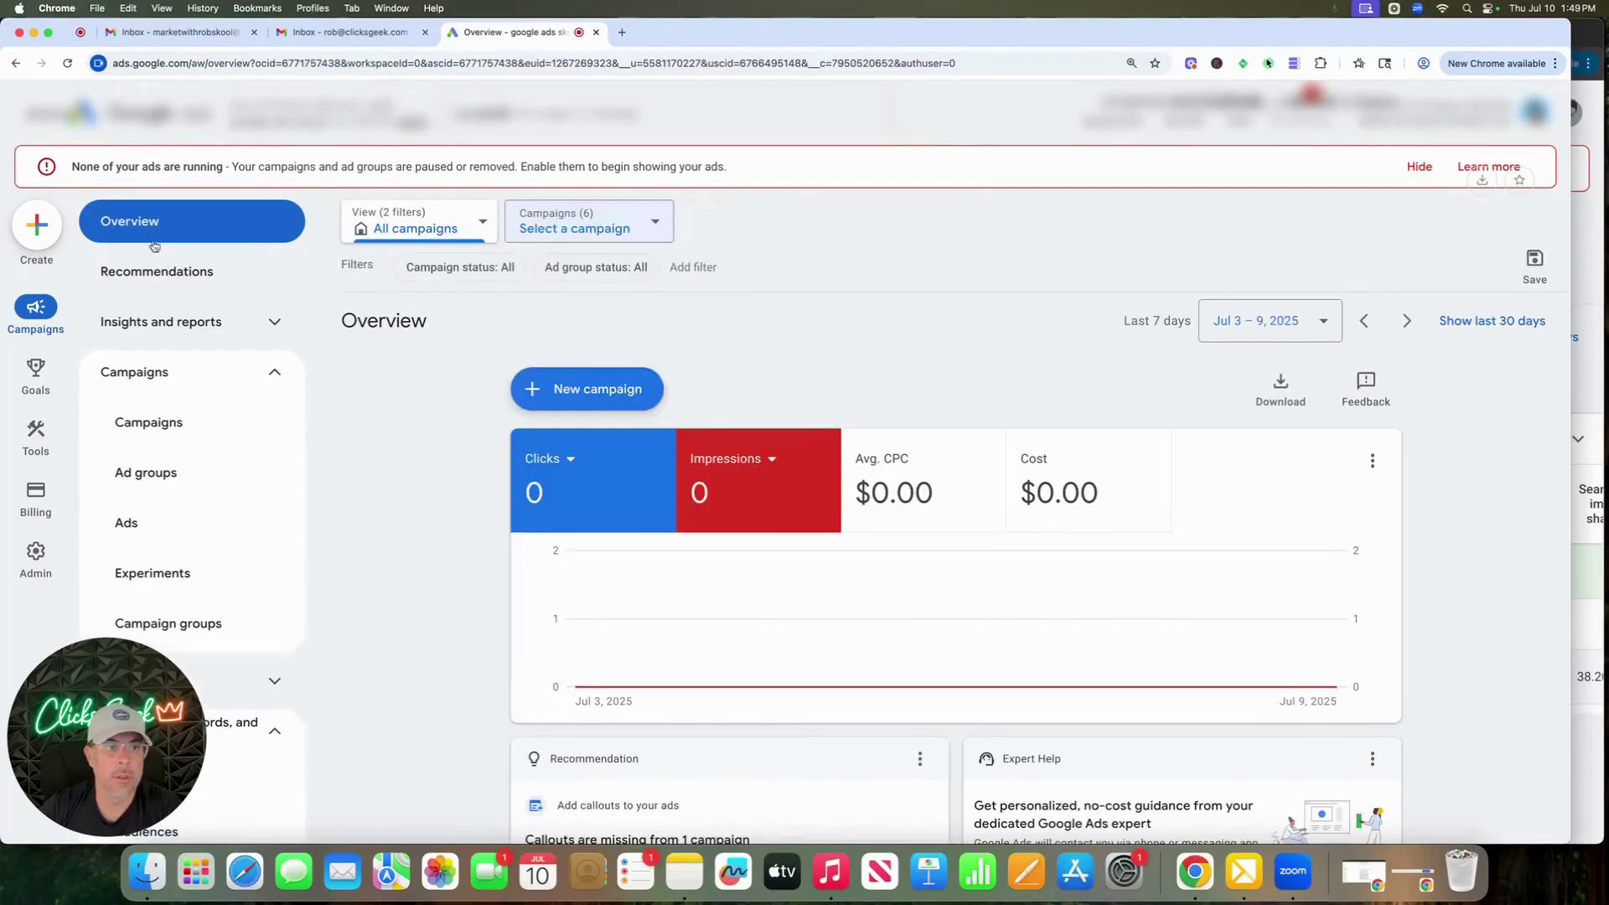
Open the auto-apply settings for recommendations and check that every Maintain your ads option is turned off
{"action": "left_click", "coordinate": [154, 279]}
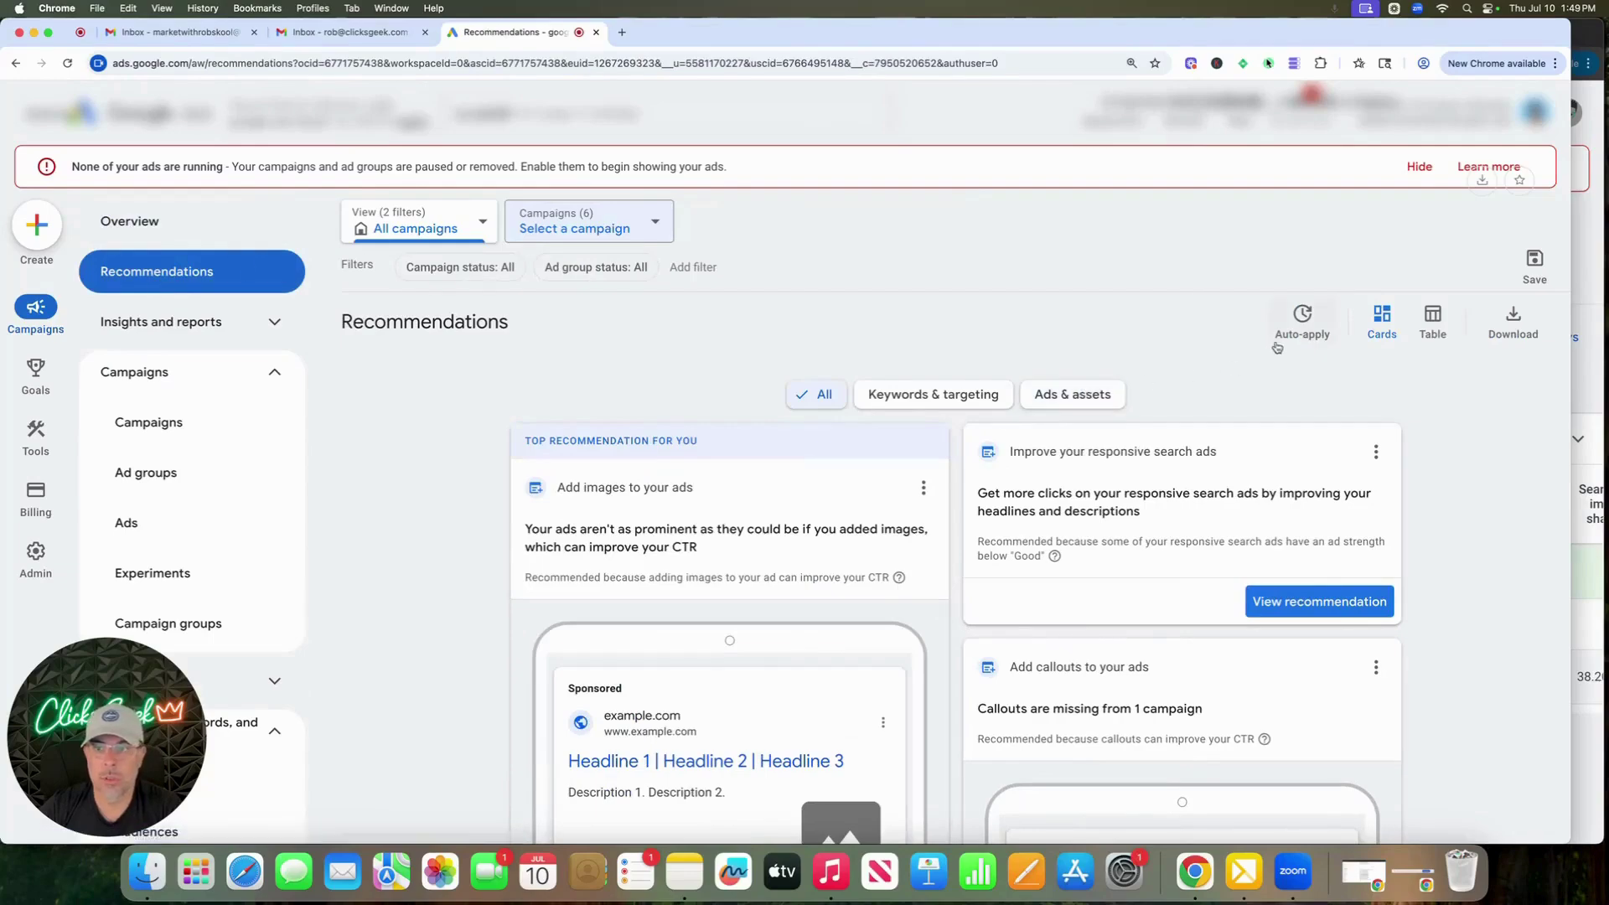
{"action": "left_click", "coordinate": [1305, 340]}
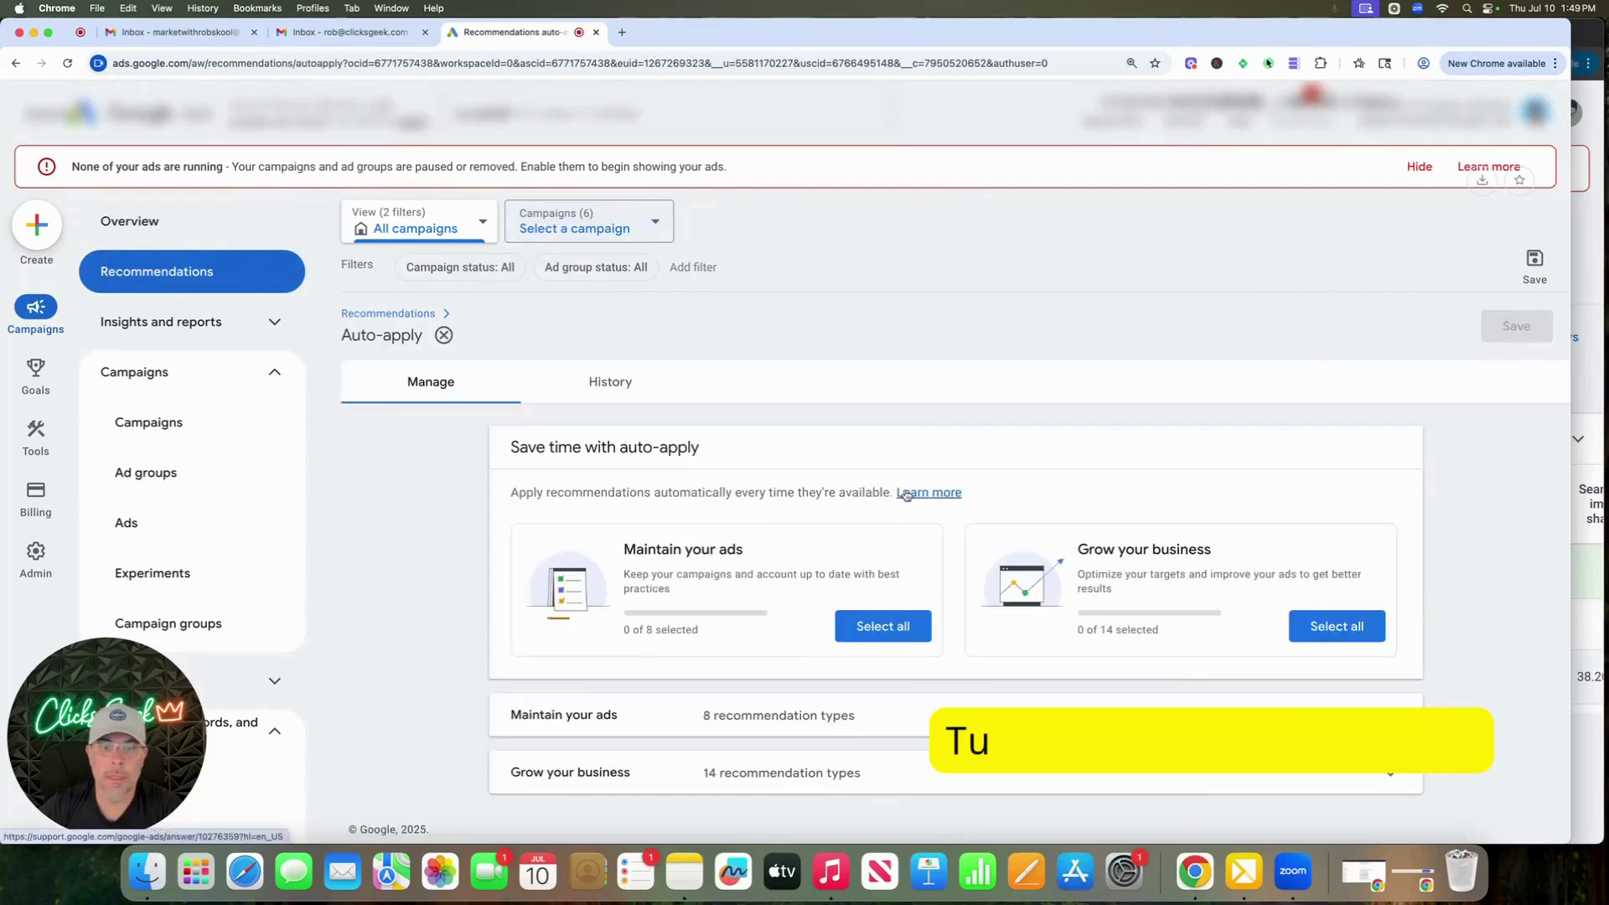
{"action": "left_click", "coordinate": [1089, 719]}
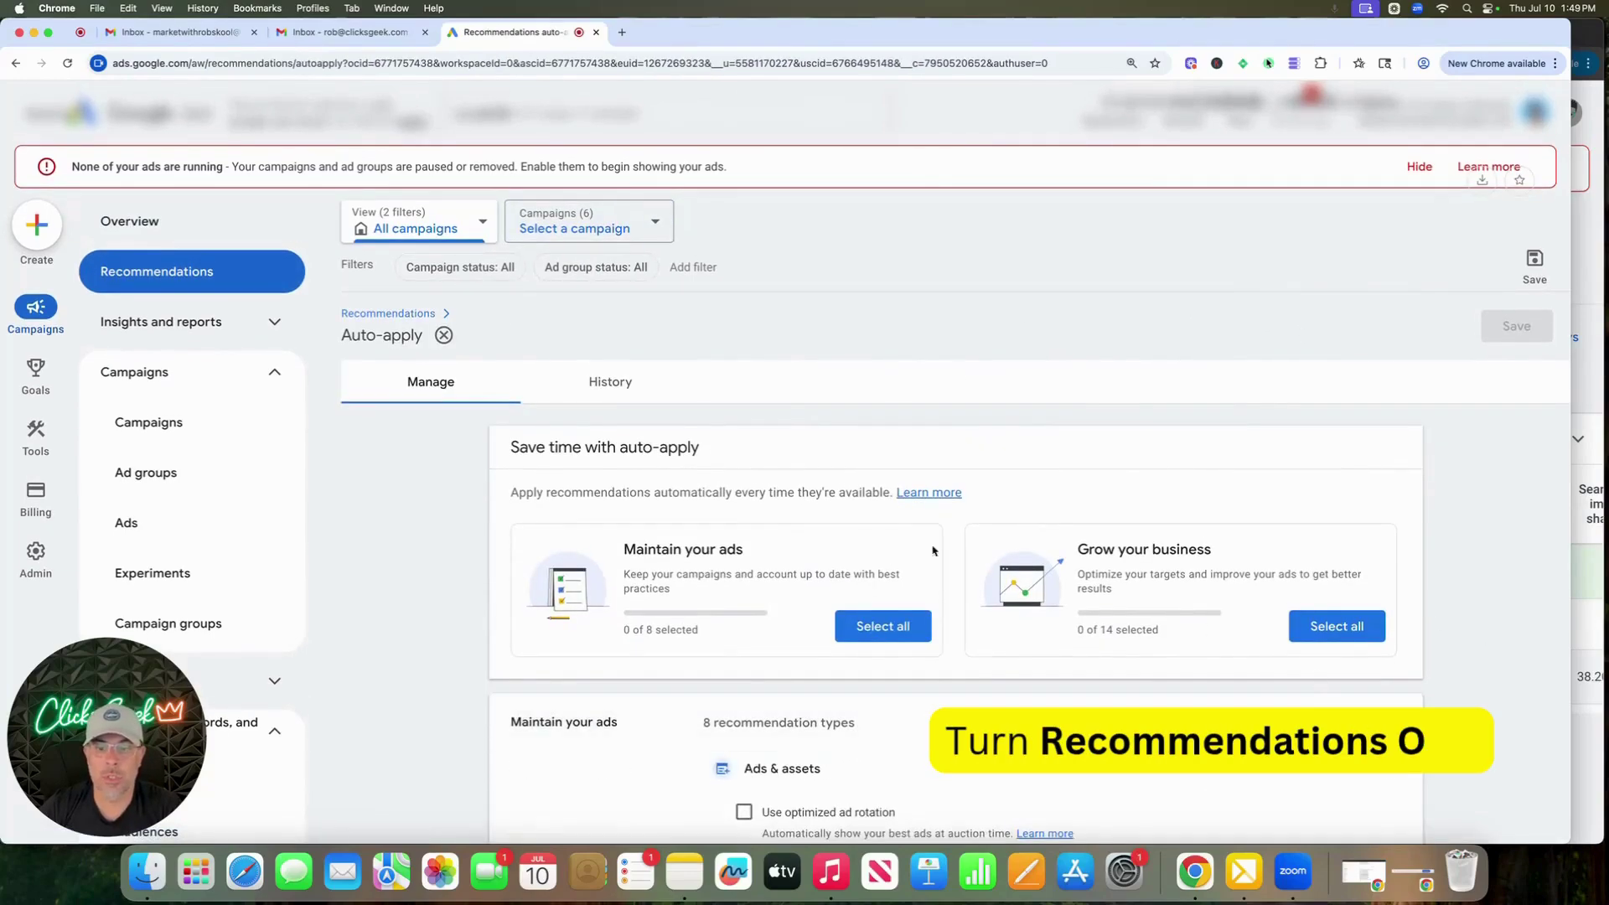
{"action": "scroll", "coordinate": [846, 544], "scroll_direction": "down", "scroll_amount": 6}
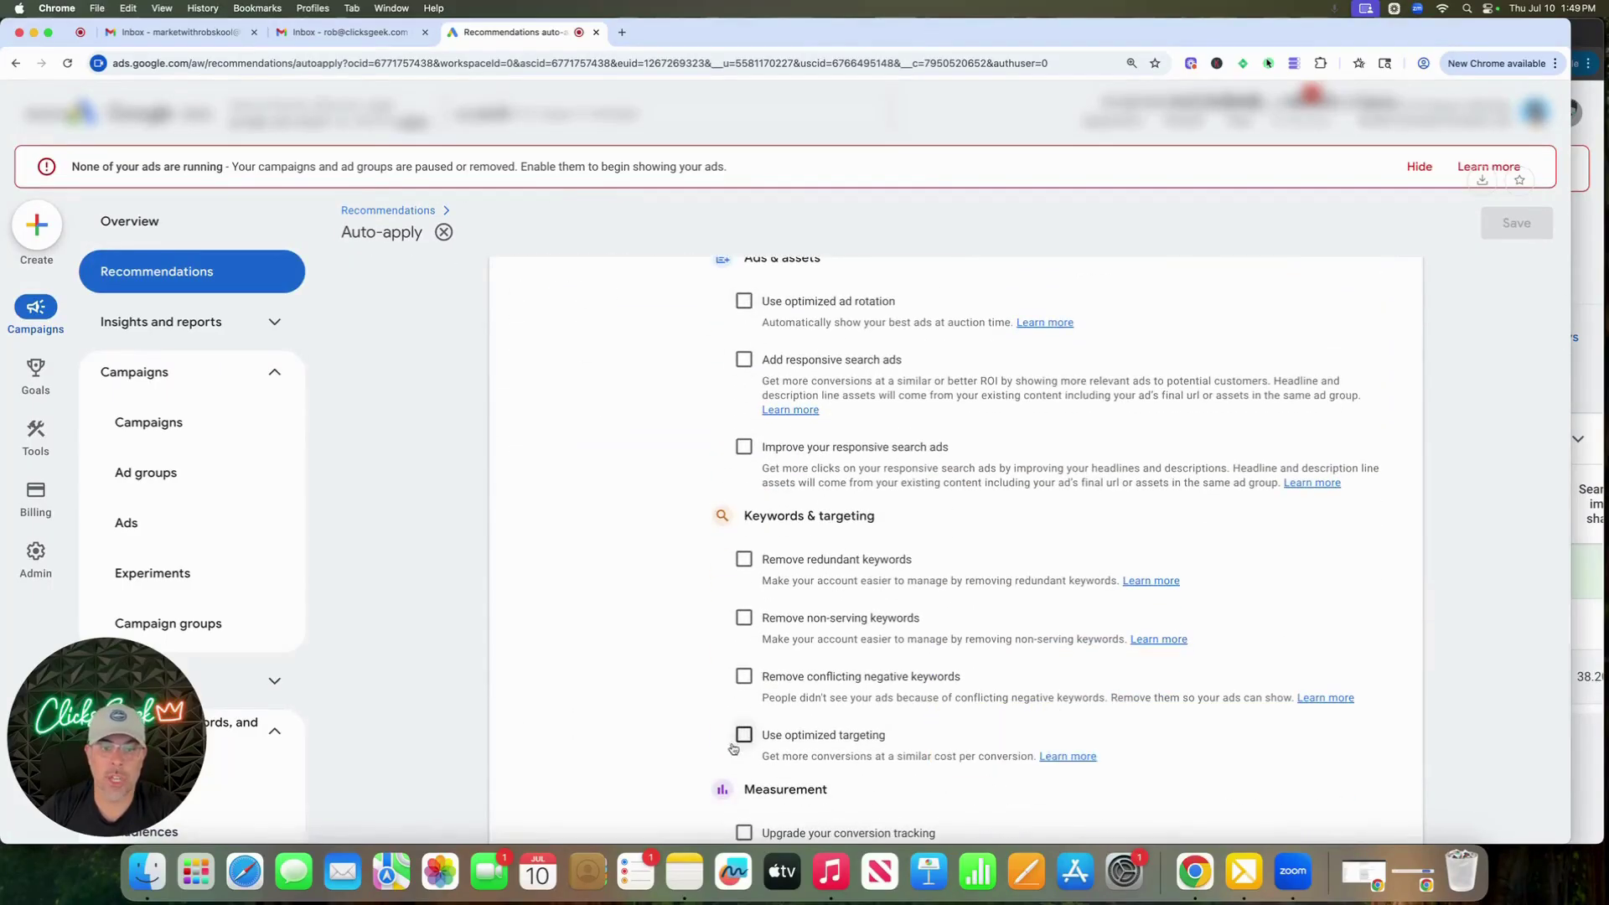
{"action": "scroll", "coordinate": [740, 486], "scroll_direction": "up", "scroll_amount": 1}
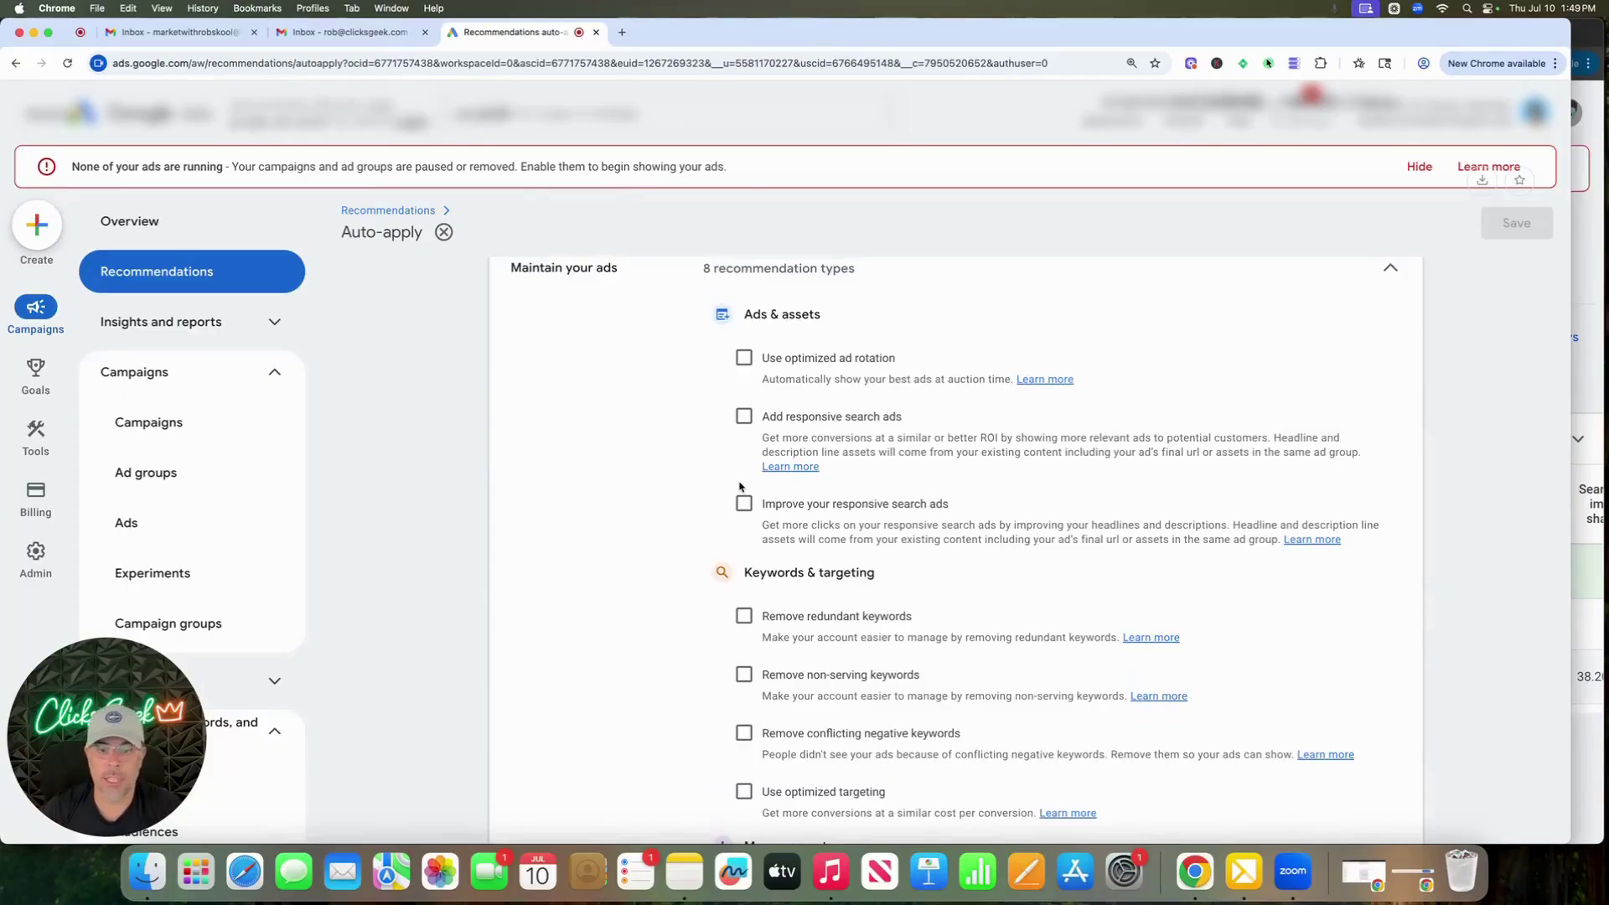
{"action": "scroll", "coordinate": [740, 486], "scroll_direction": "down", "scroll_amount": 5}
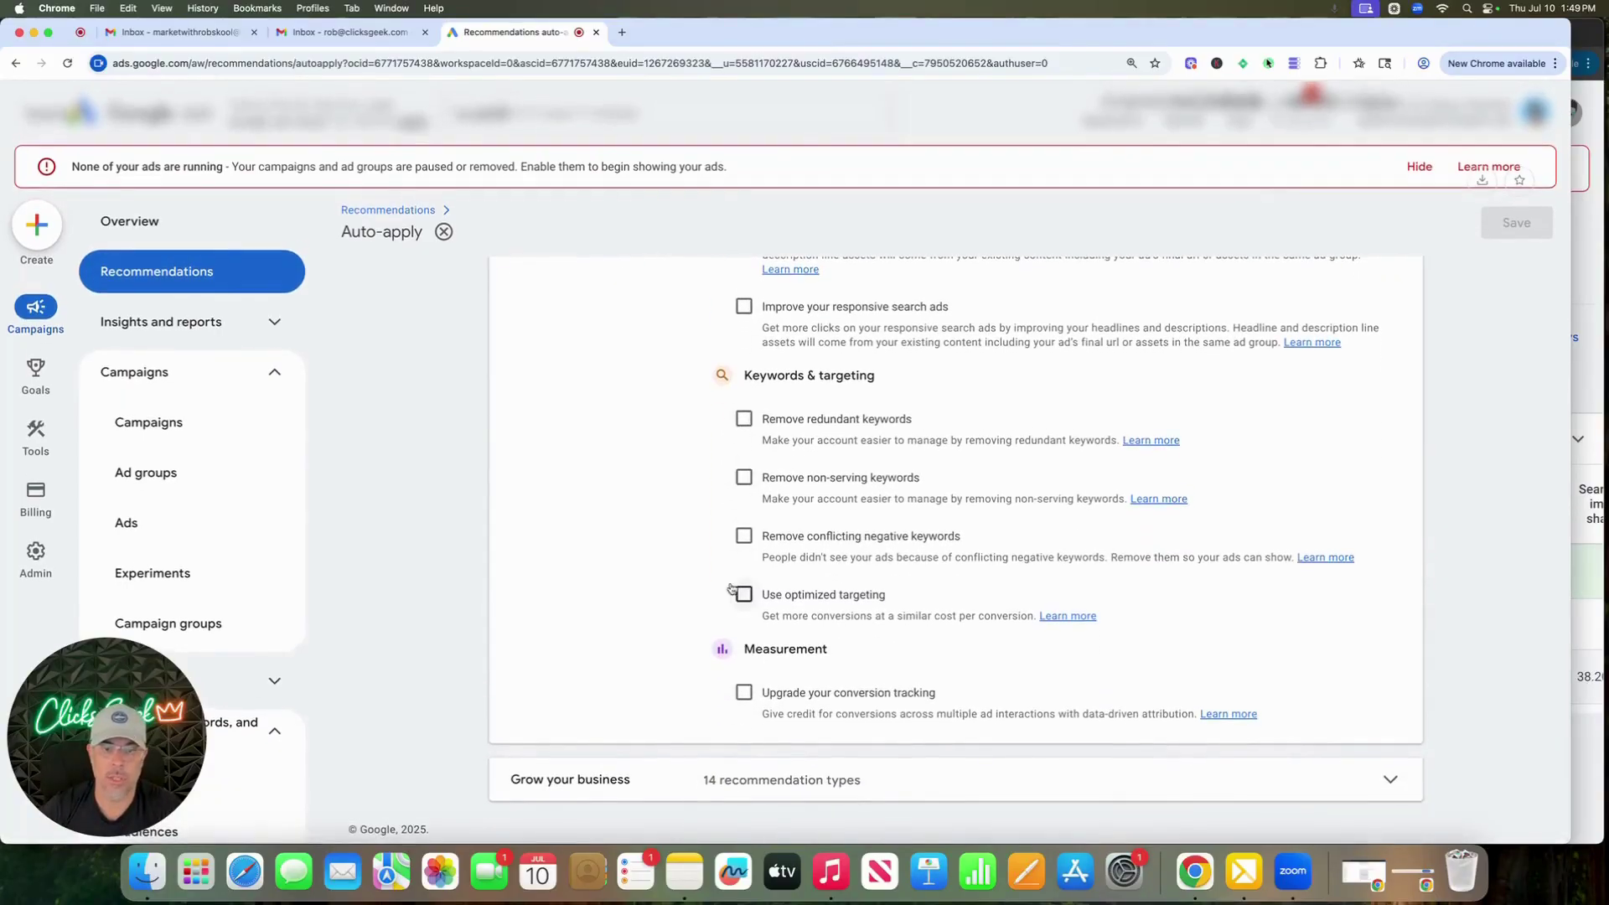
Expand the Grow your business recommendation types and check that none of them is set to auto-apply
{"action": "left_click", "coordinate": [1395, 779]}
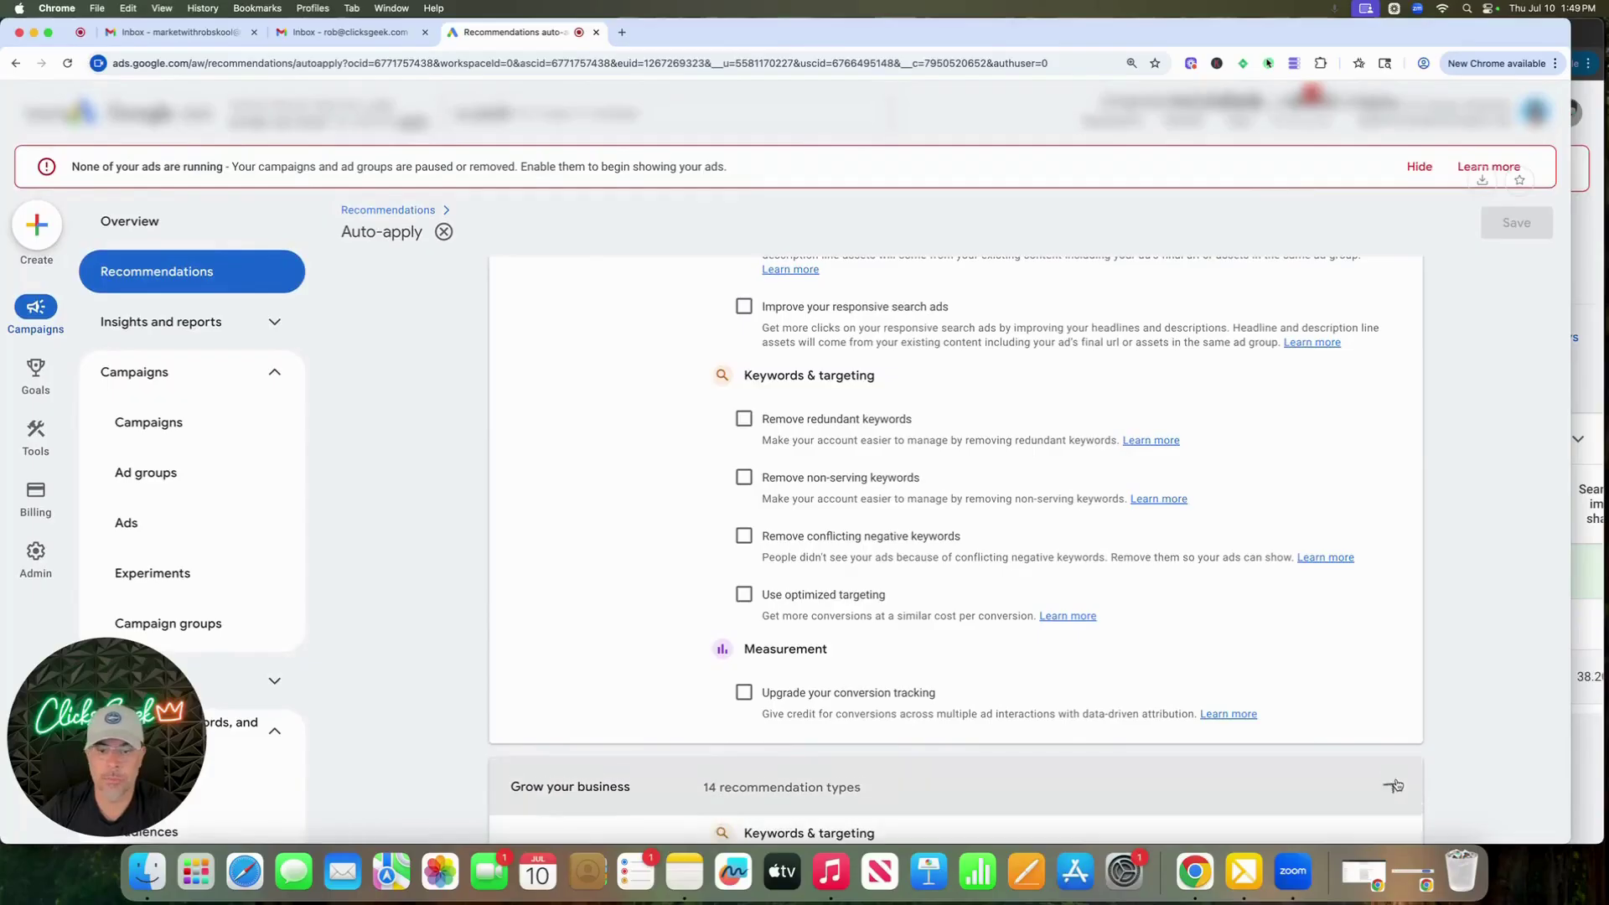
{"action": "scroll", "coordinate": [777, 503], "scroll_direction": "down", "scroll_amount": 6}
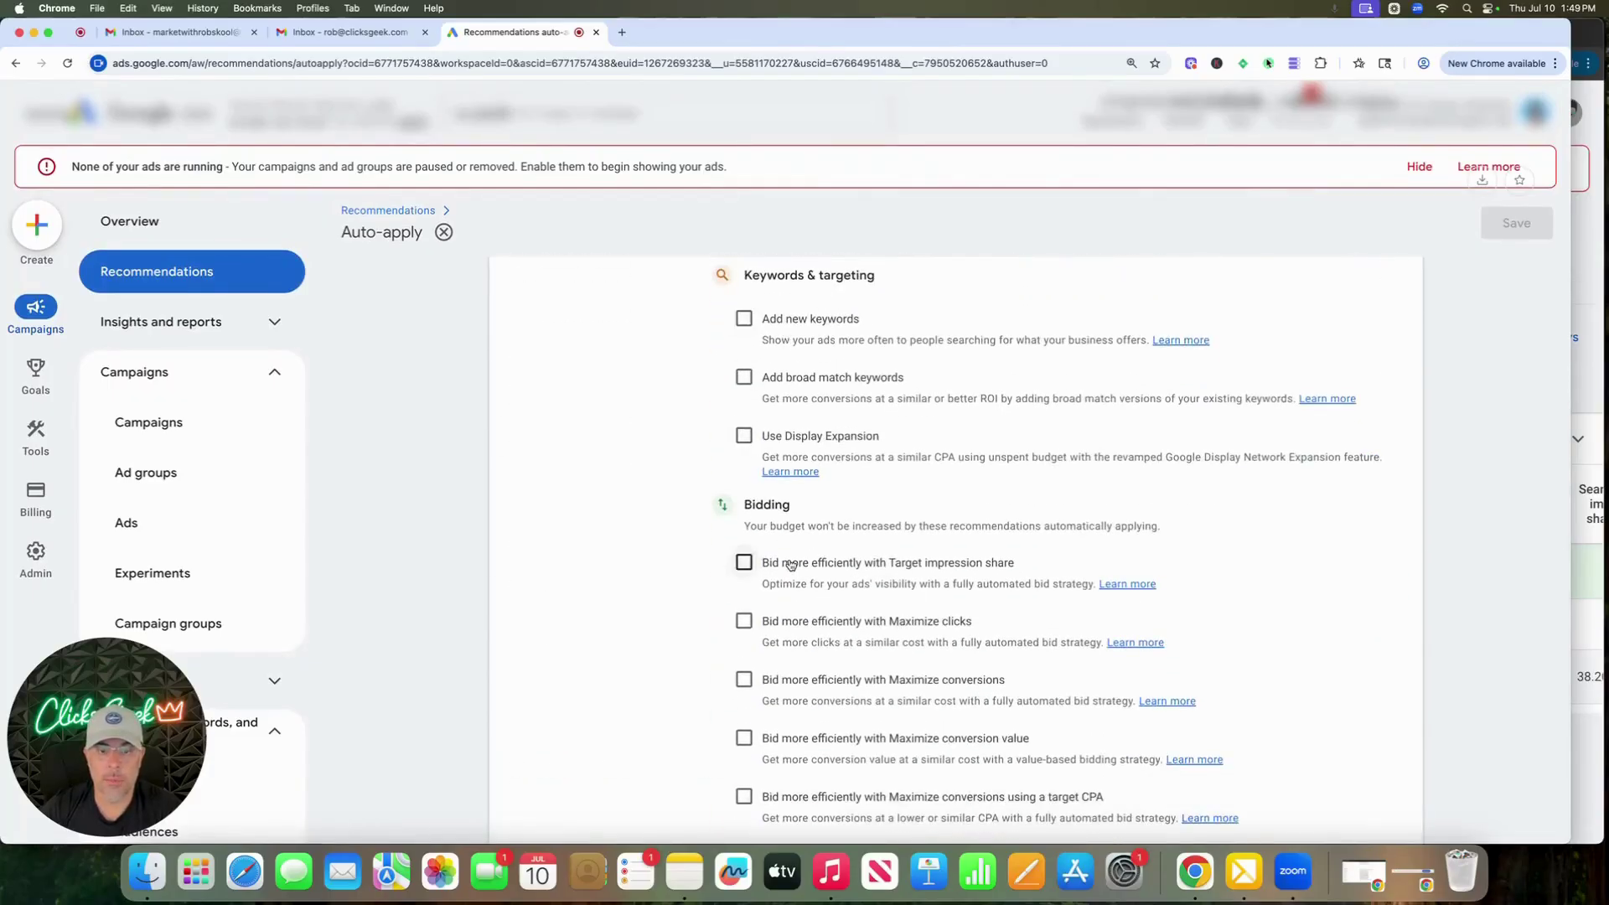
{"action": "scroll", "coordinate": [790, 566], "scroll_direction": "down", "scroll_amount": 5}
{"action": "scroll", "coordinate": [790, 565], "scroll_direction": "down", "scroll_amount": 2}
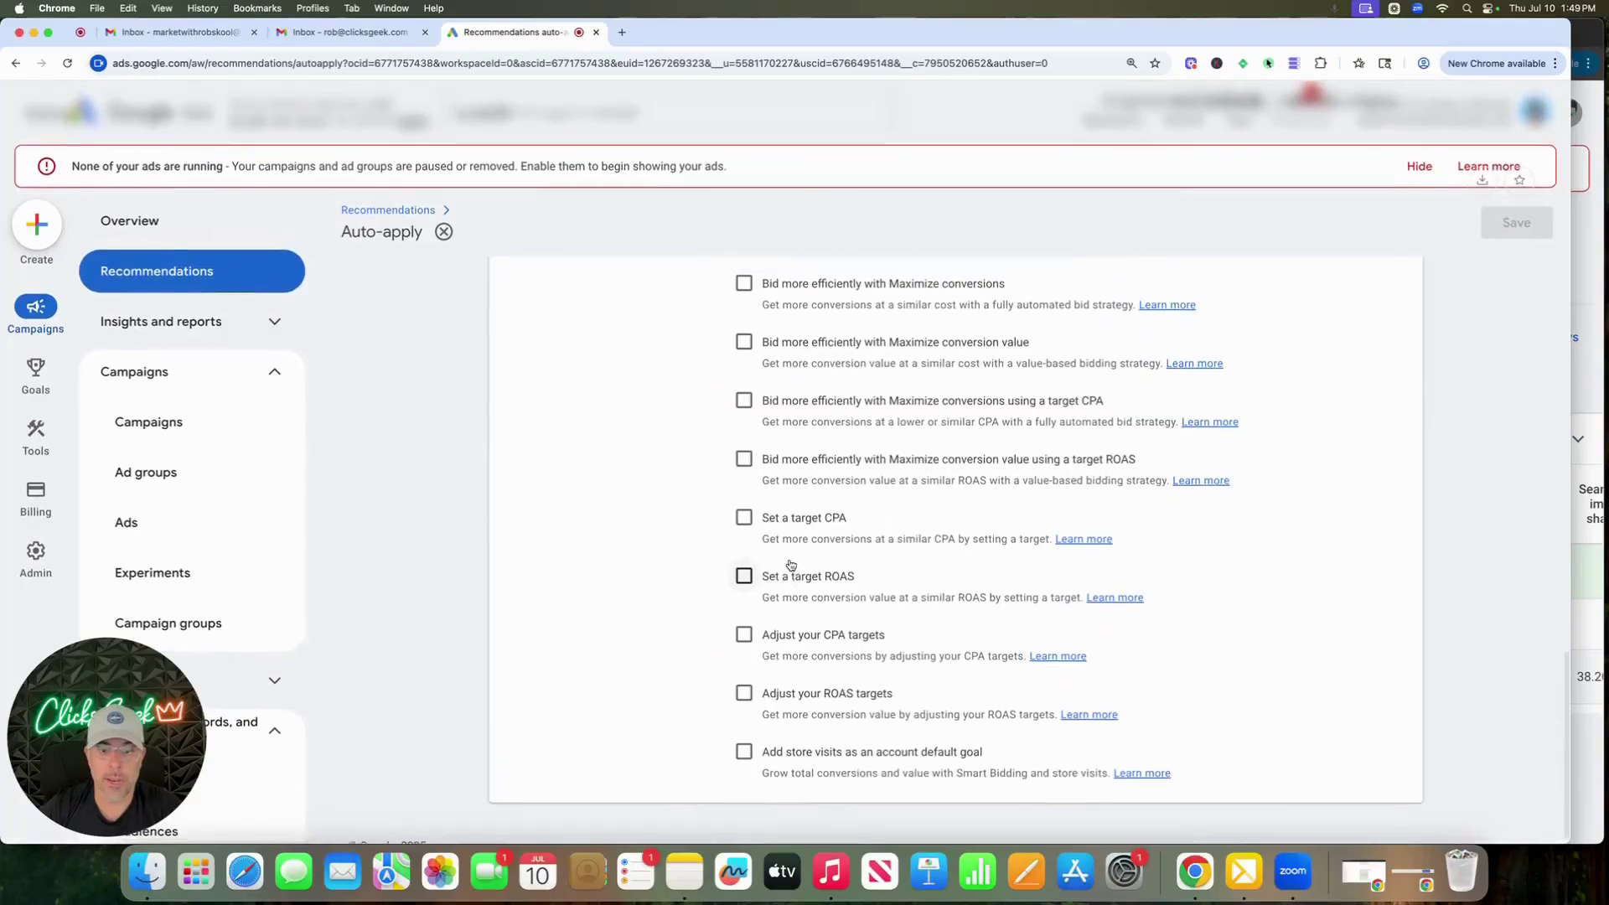
{"action": "scroll", "coordinate": [790, 565], "scroll_direction": "up", "scroll_amount": 7}
{"action": "scroll", "coordinate": [790, 565], "scroll_direction": "up", "scroll_amount": 12}
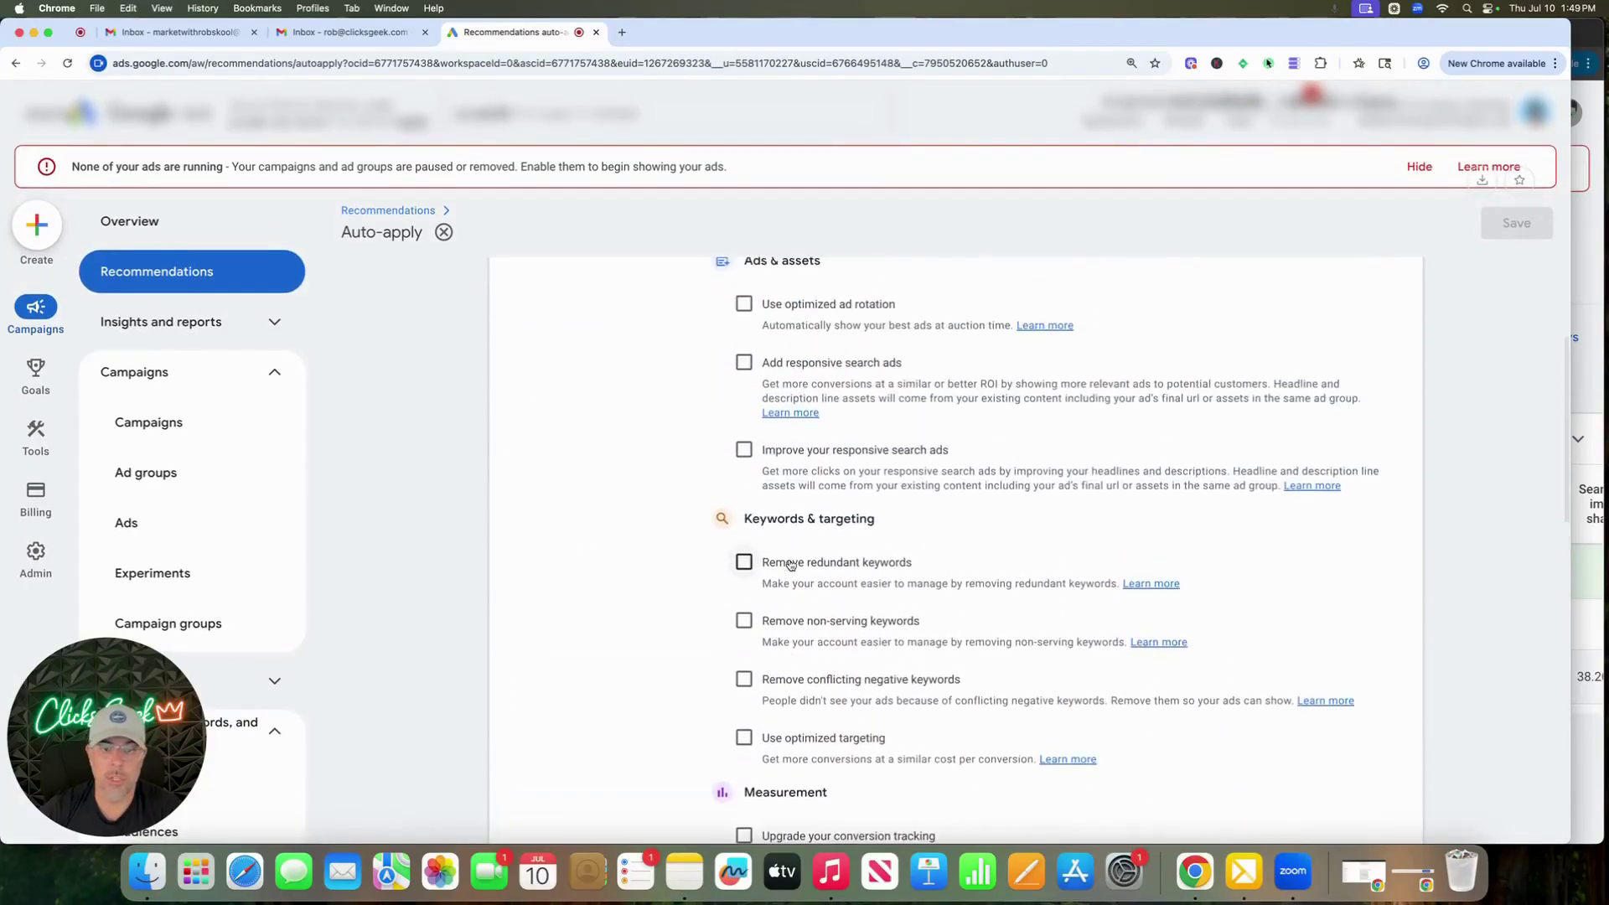
{"action": "scroll", "coordinate": [791, 565], "scroll_direction": "up", "scroll_amount": 13}
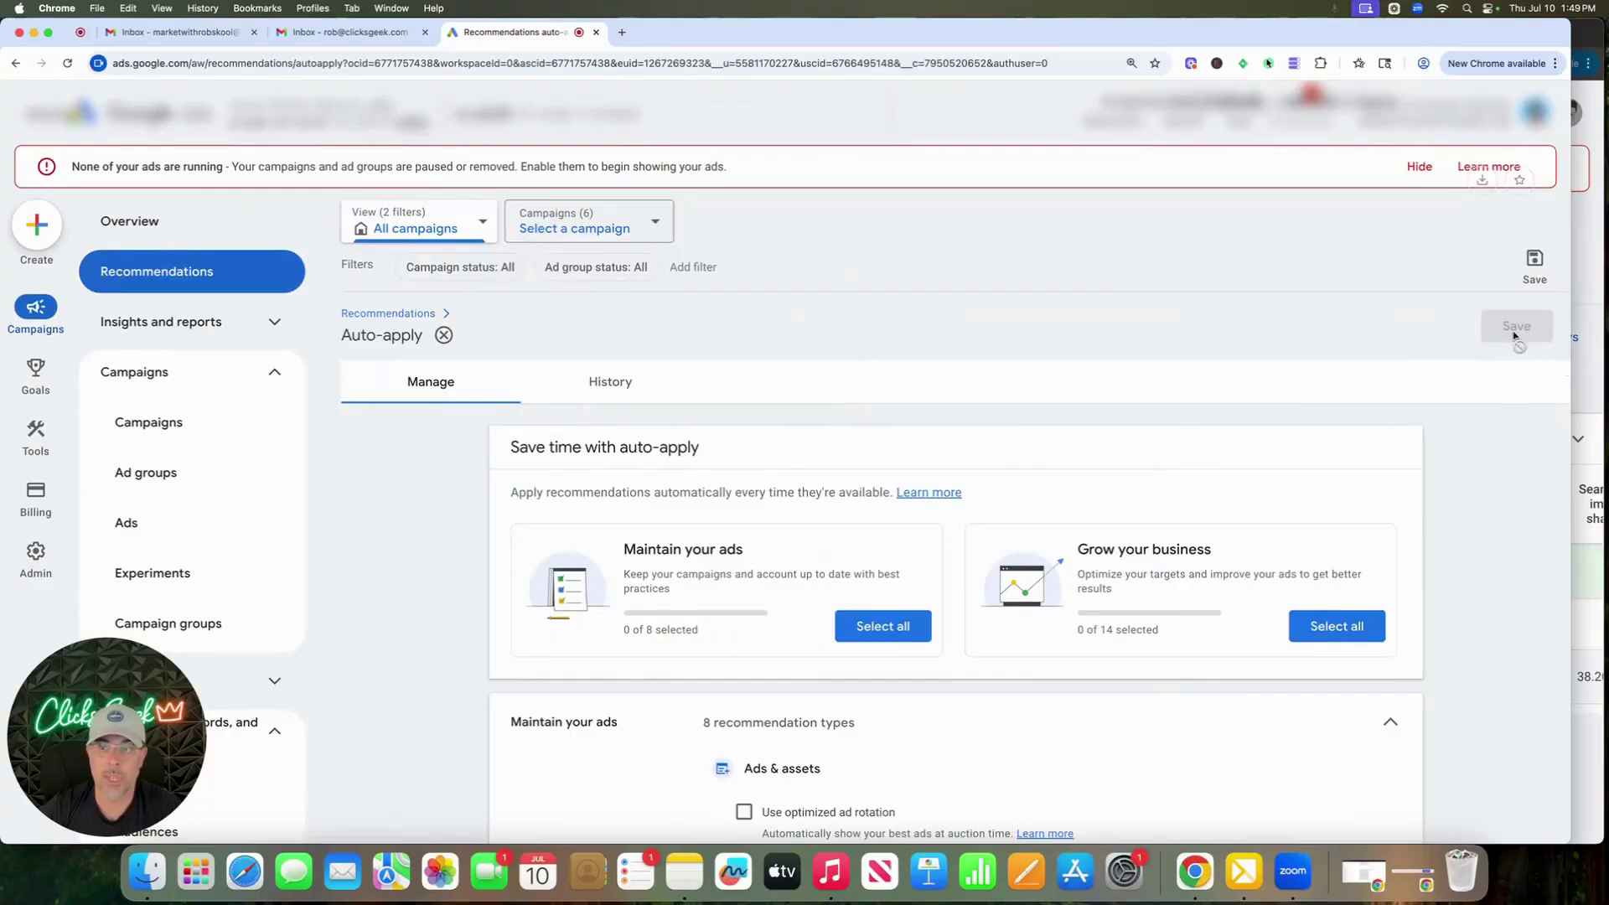
Open the Lead Gen Keywordme campaign from the campaign list to reach its ad groups
{"action": "left_click", "coordinate": [147, 421]}
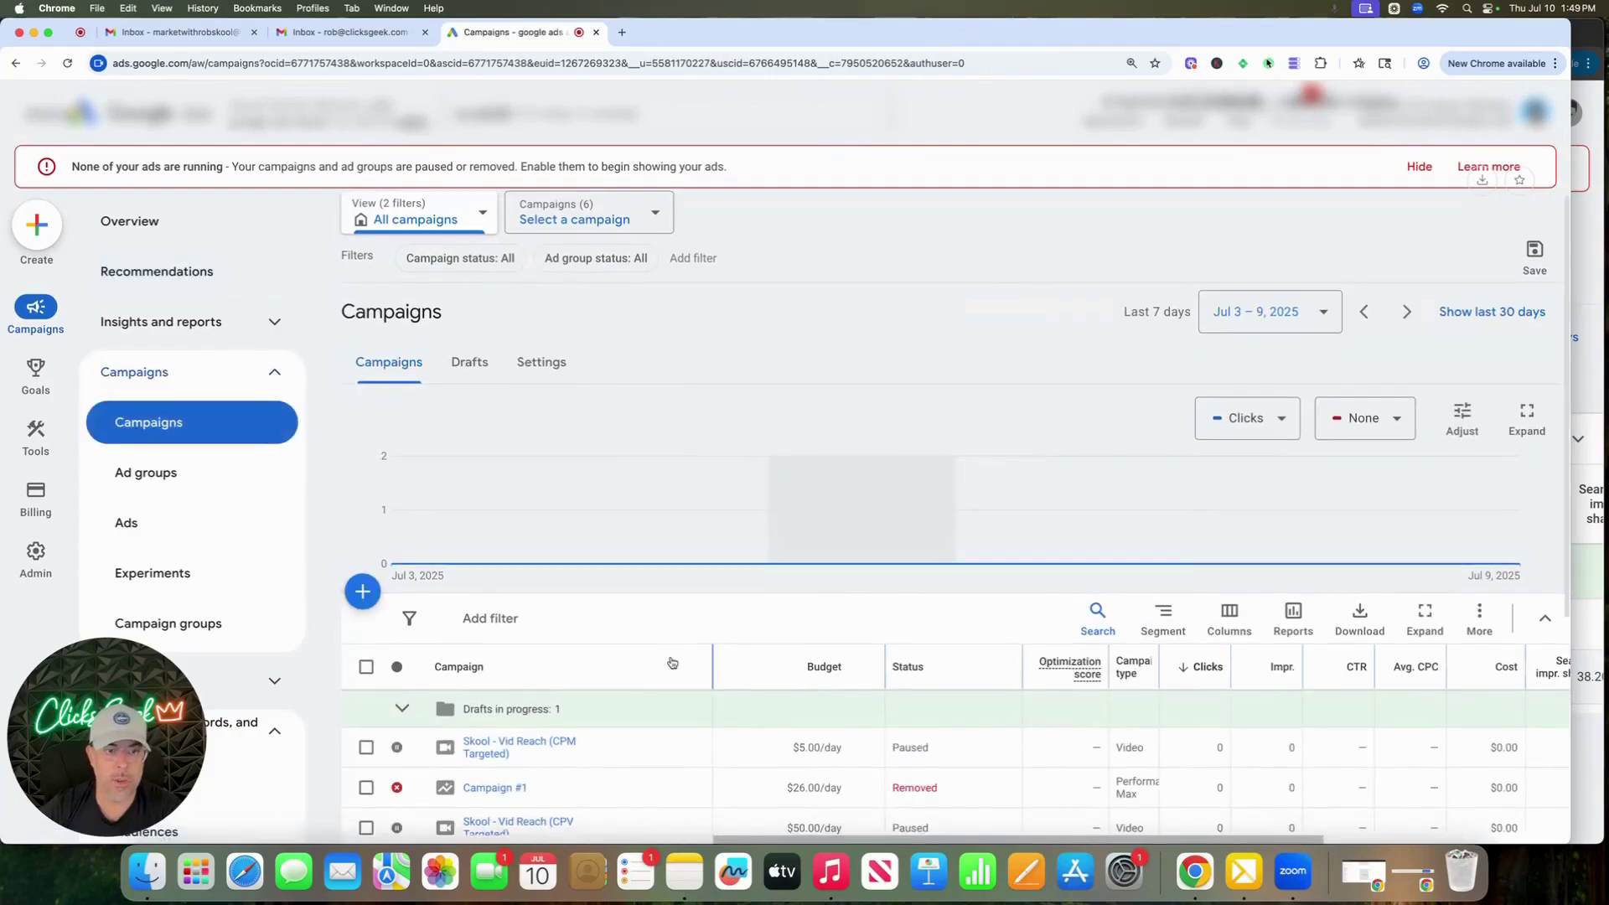
{"action": "scroll", "coordinate": [671, 662], "scroll_direction": "down", "scroll_amount": 5}
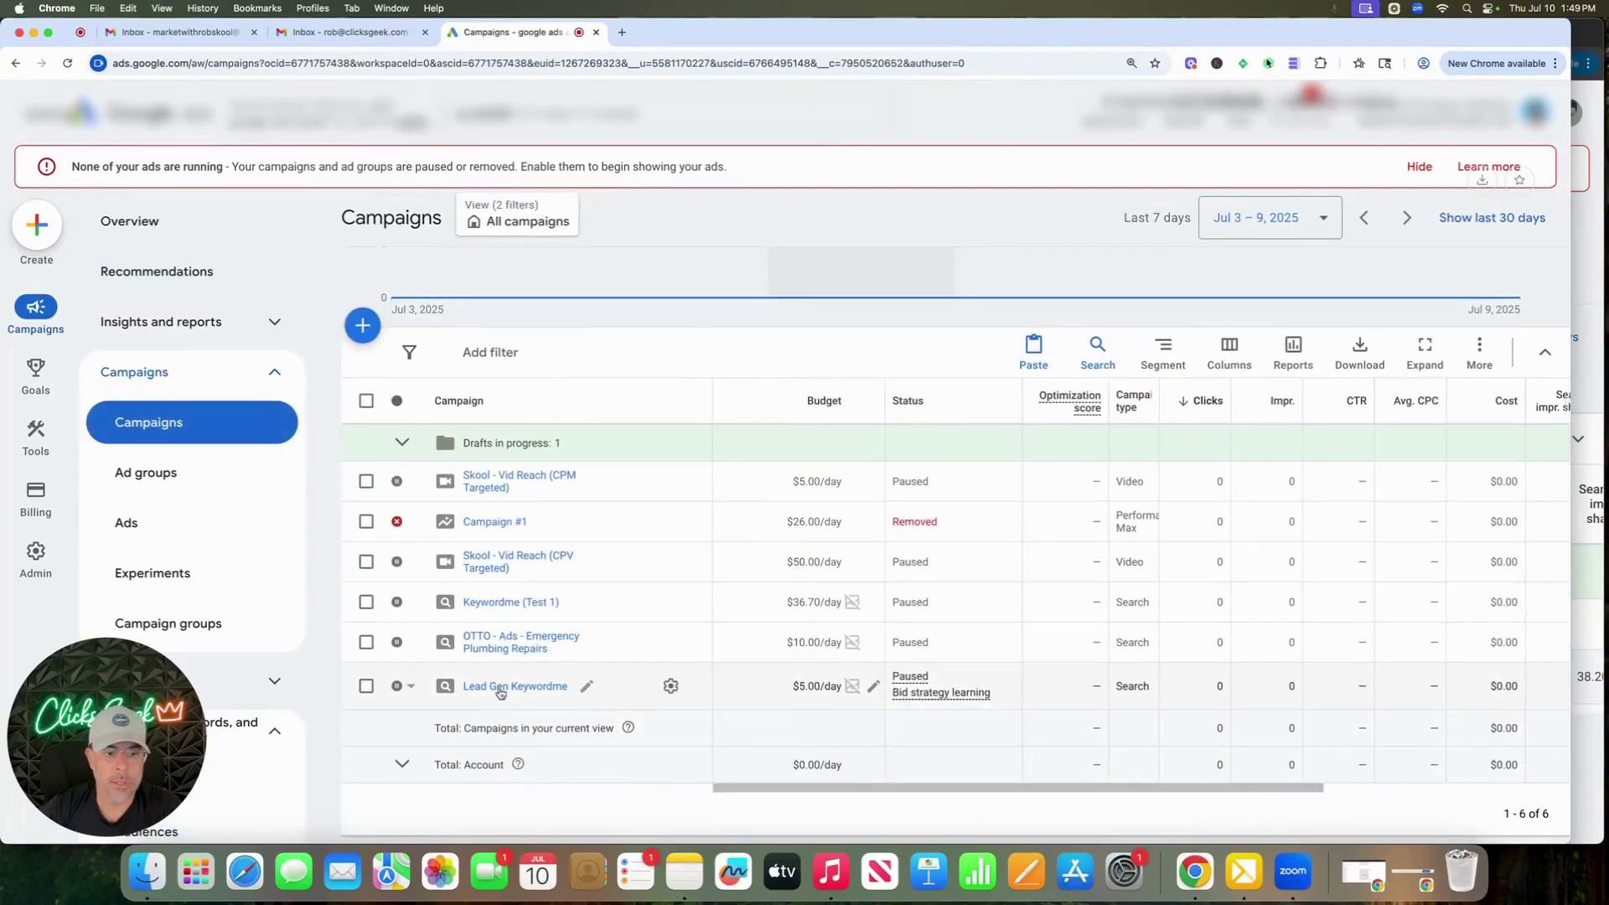
{"action": "left_click", "coordinate": [500, 689]}
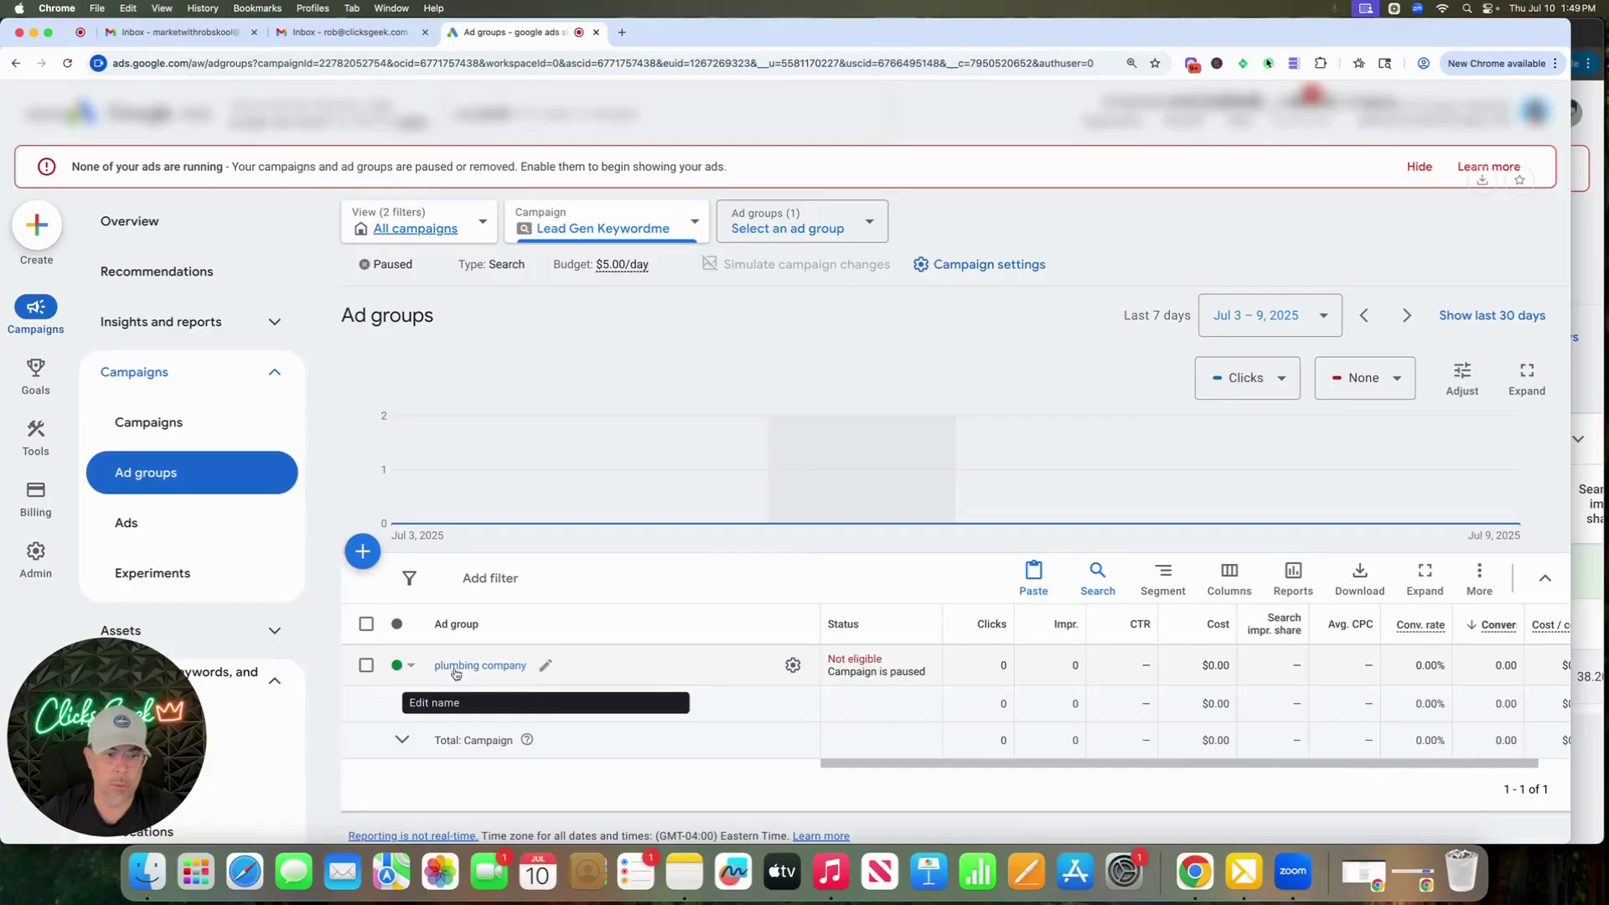
Copy the plumbing company ad group and paste it into the same Lead Gen Keywordme campaign, without pausing the new ad group
{"action": "left_click", "coordinate": [366, 666]}
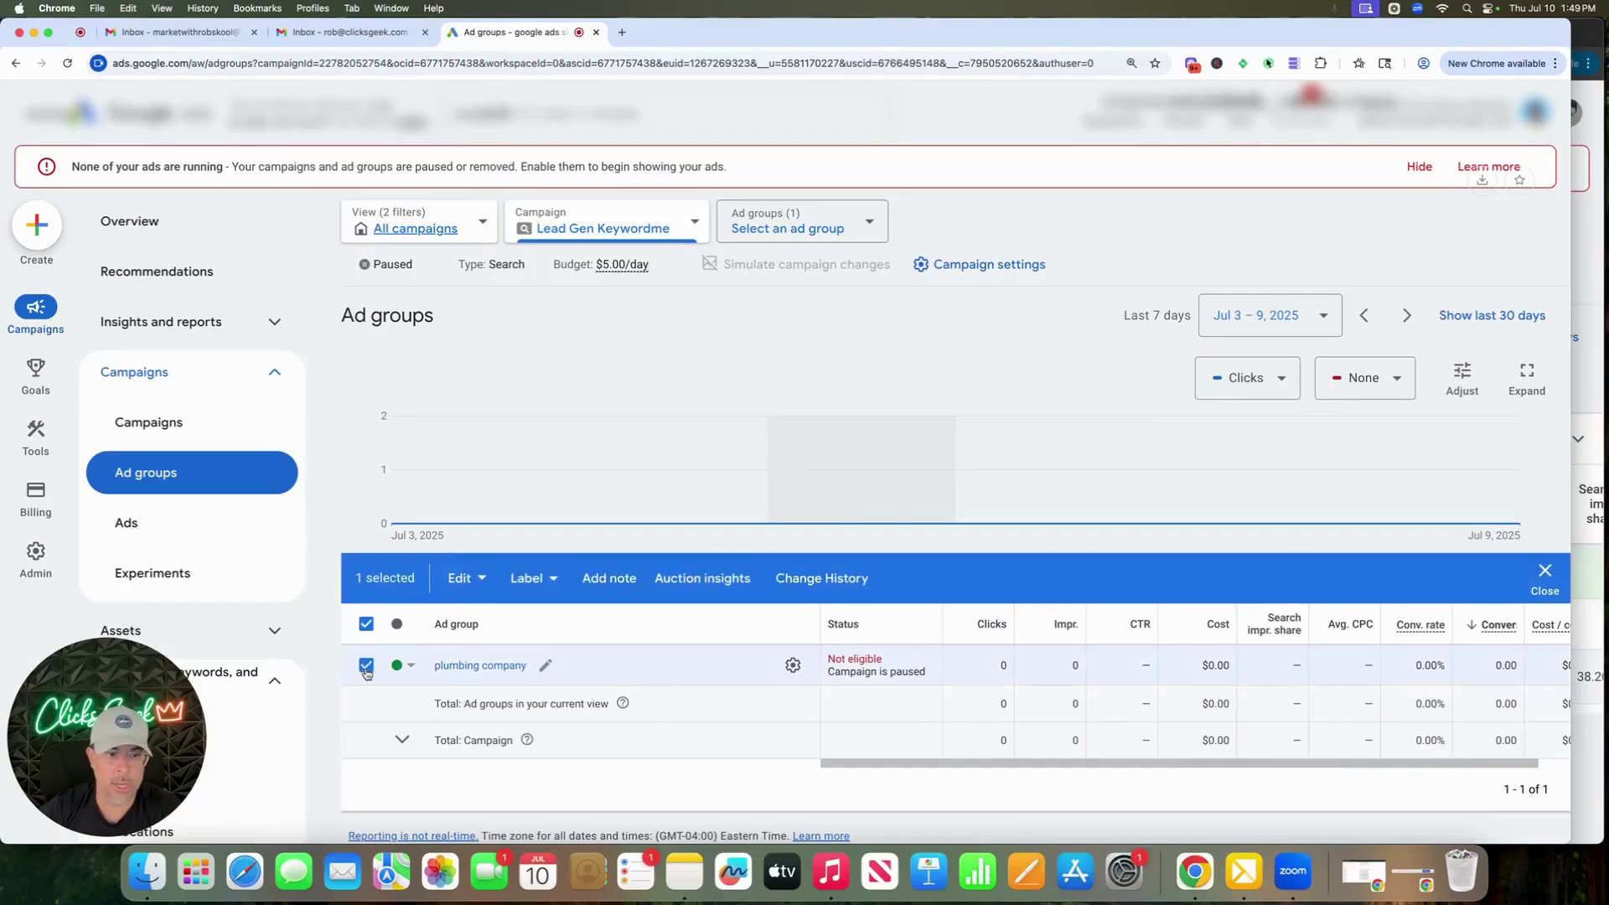
{"action": "left_click", "coordinate": [461, 579]}
{"action": "left_click", "coordinate": [221, 338]}
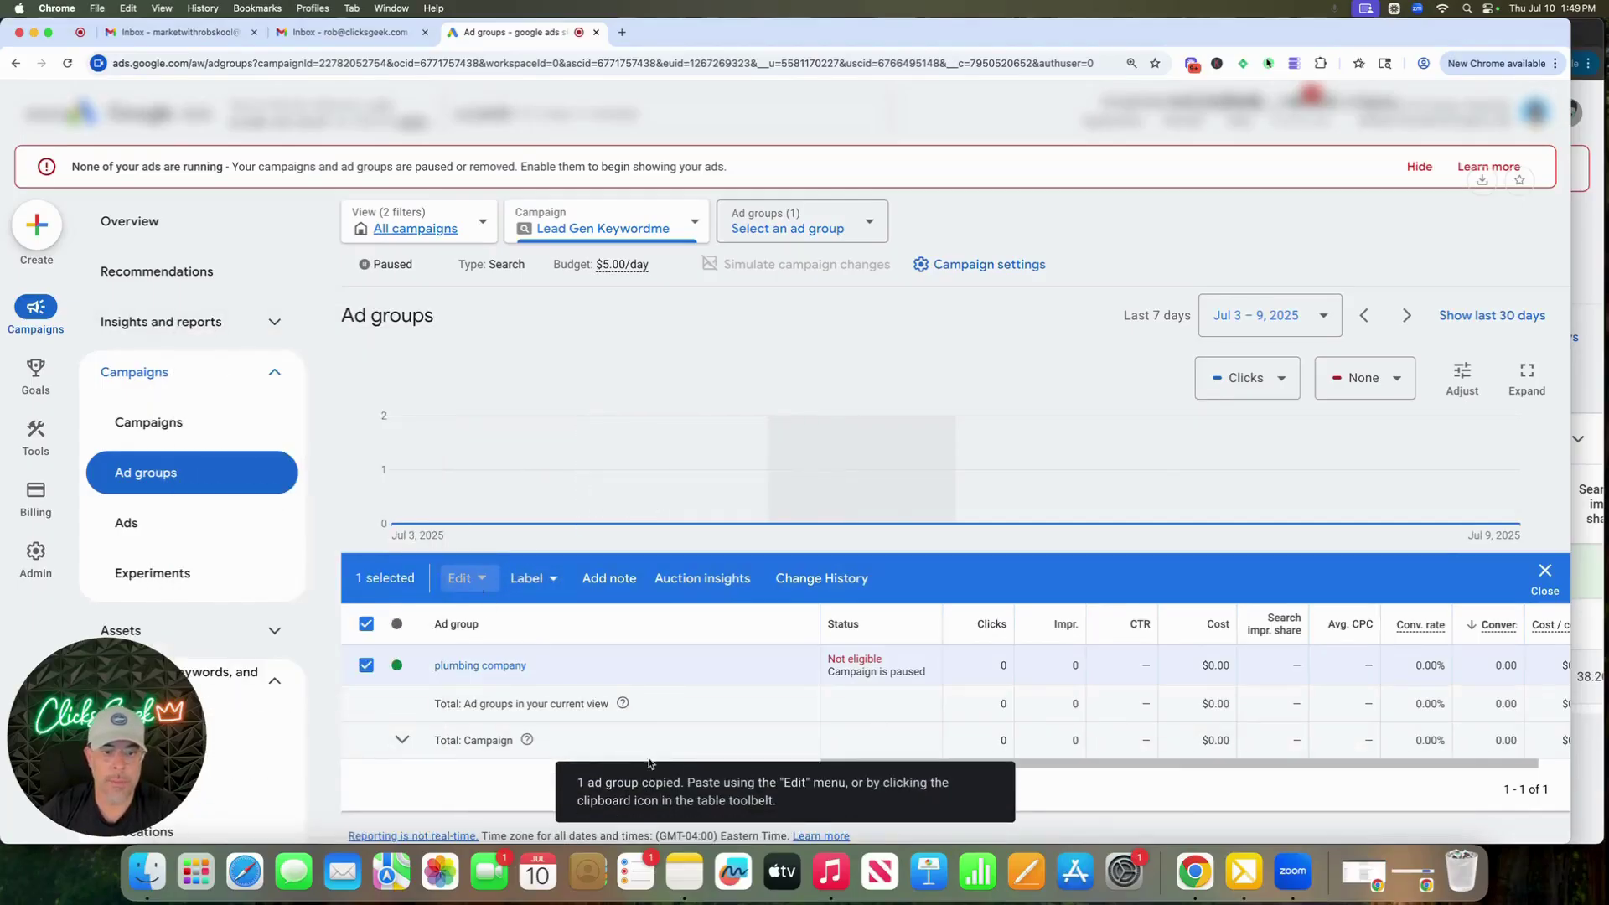
{"action": "left_click", "coordinate": [468, 579]}
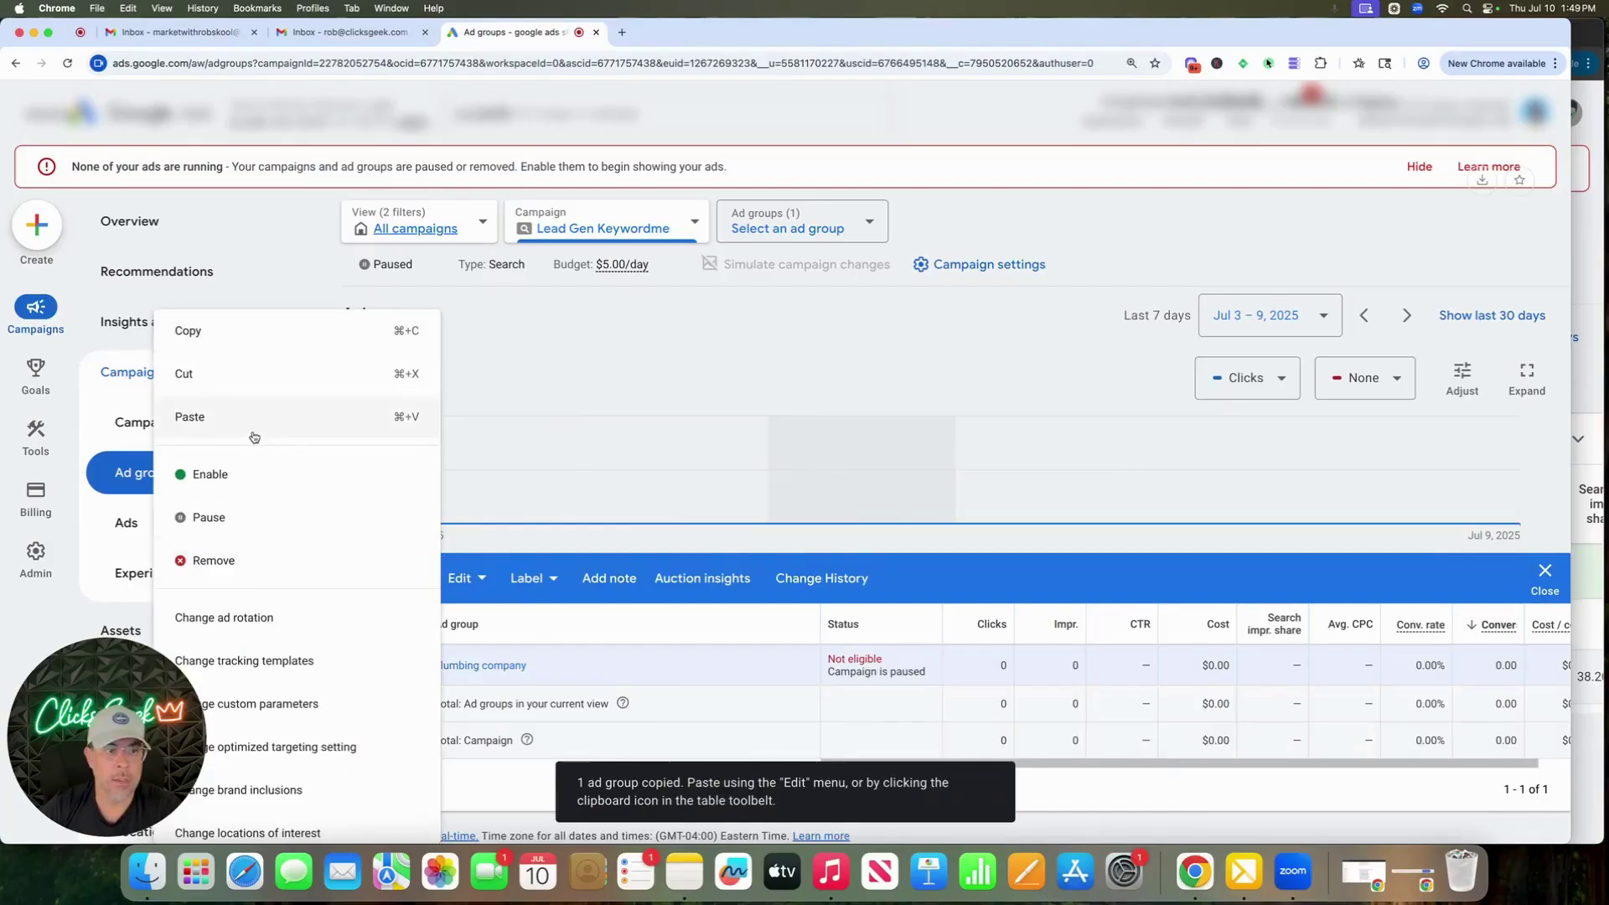
{"action": "left_click", "coordinate": [243, 428]}
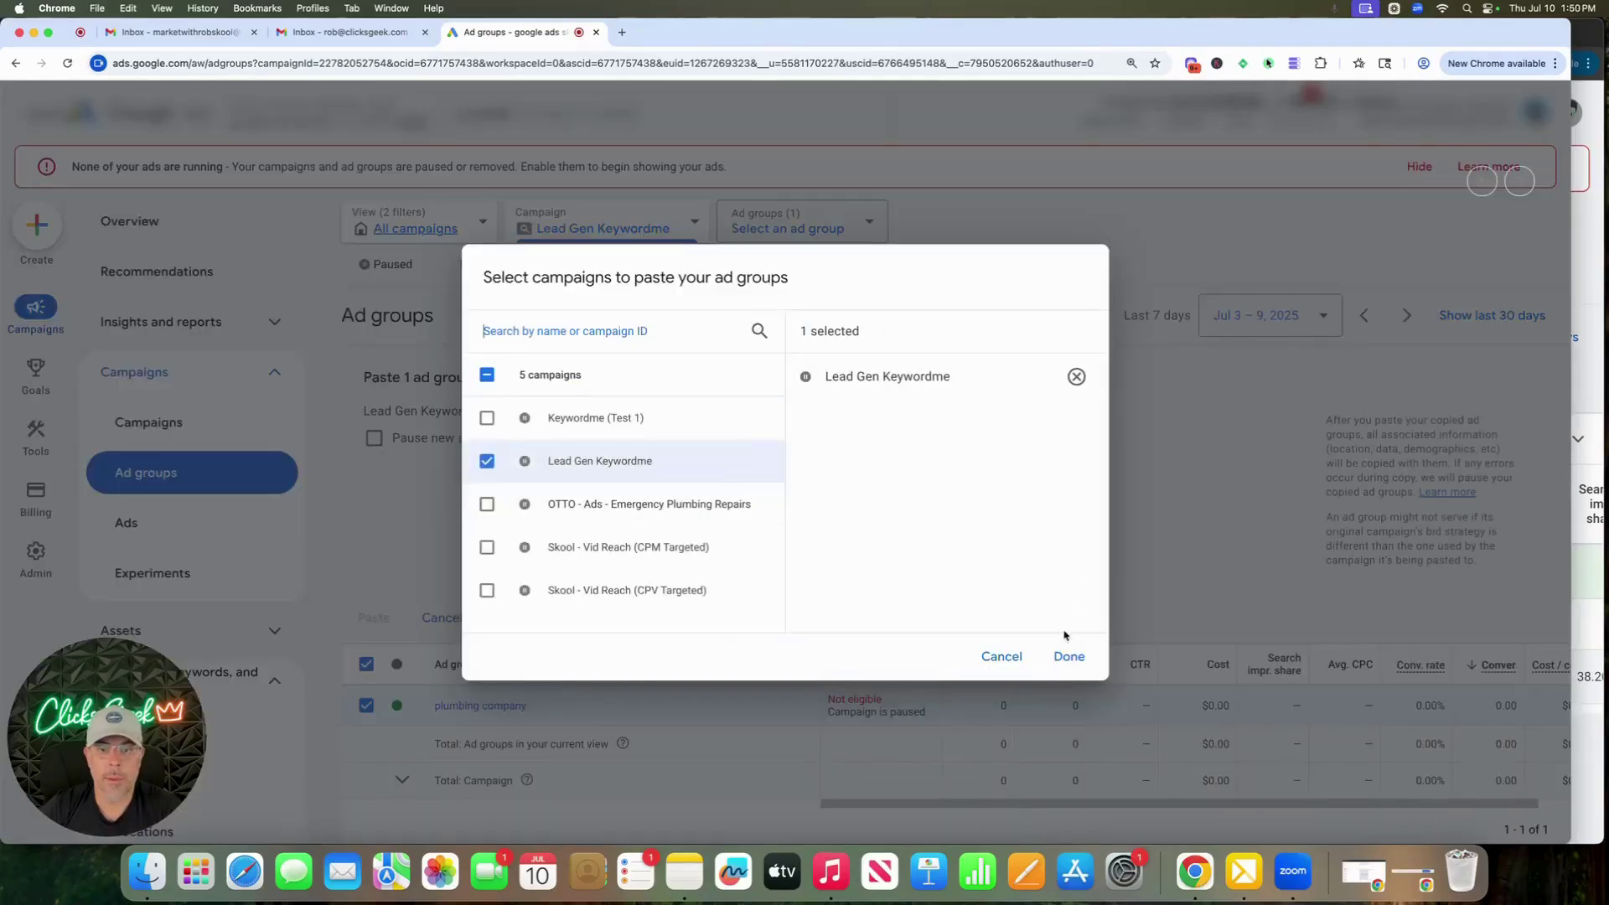
{"action": "left_click", "coordinate": [1068, 657]}
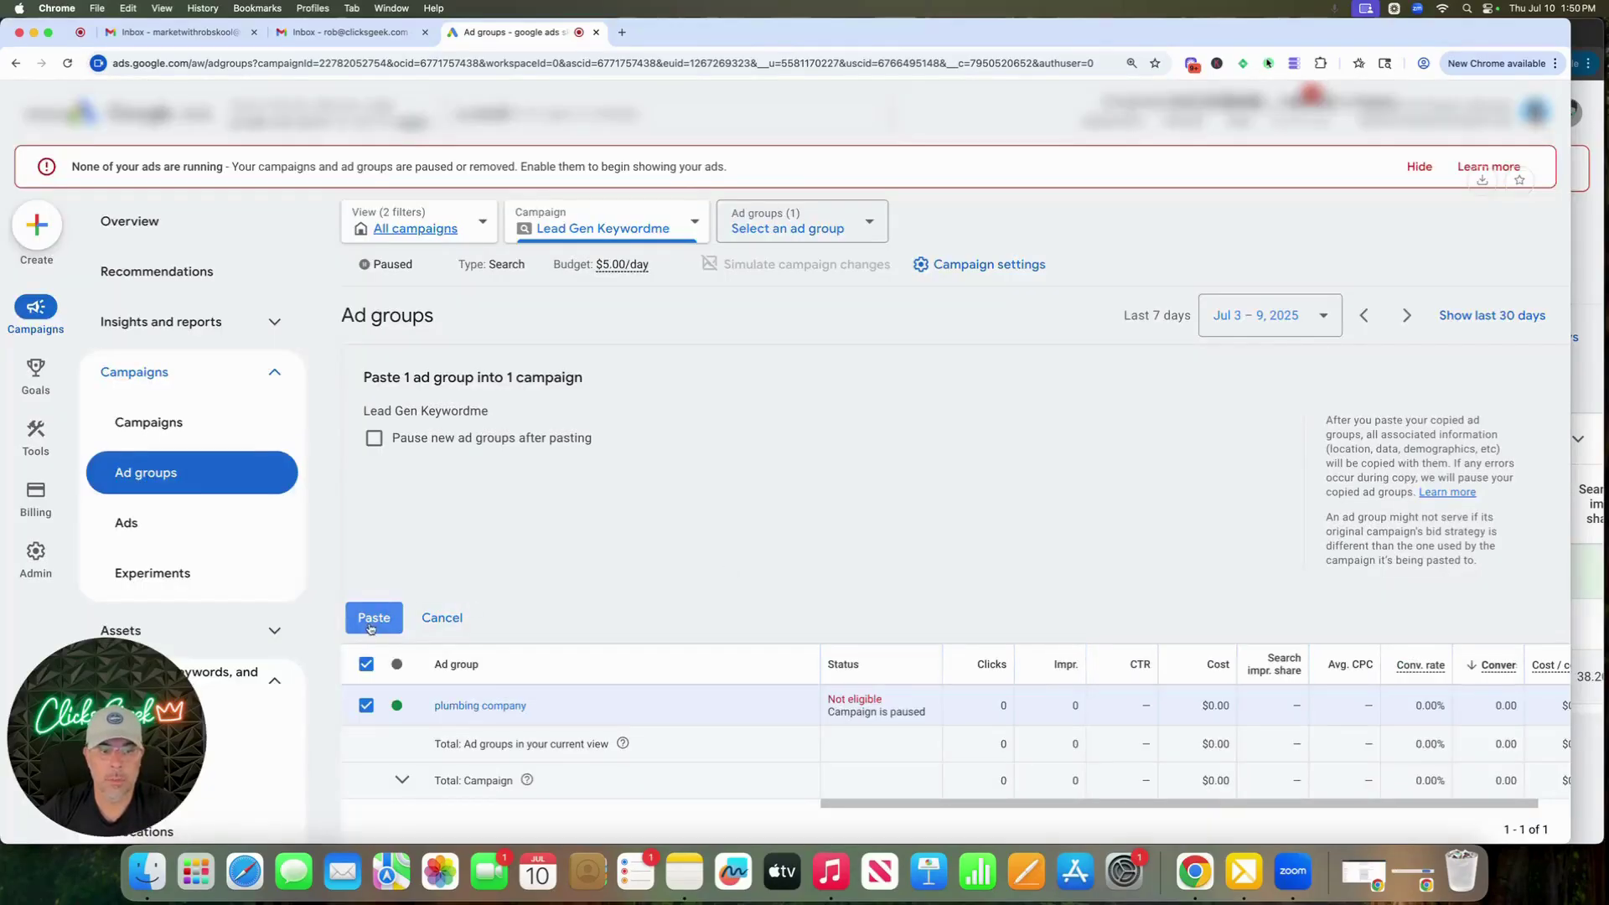
{"action": "left_click", "coordinate": [373, 618]}
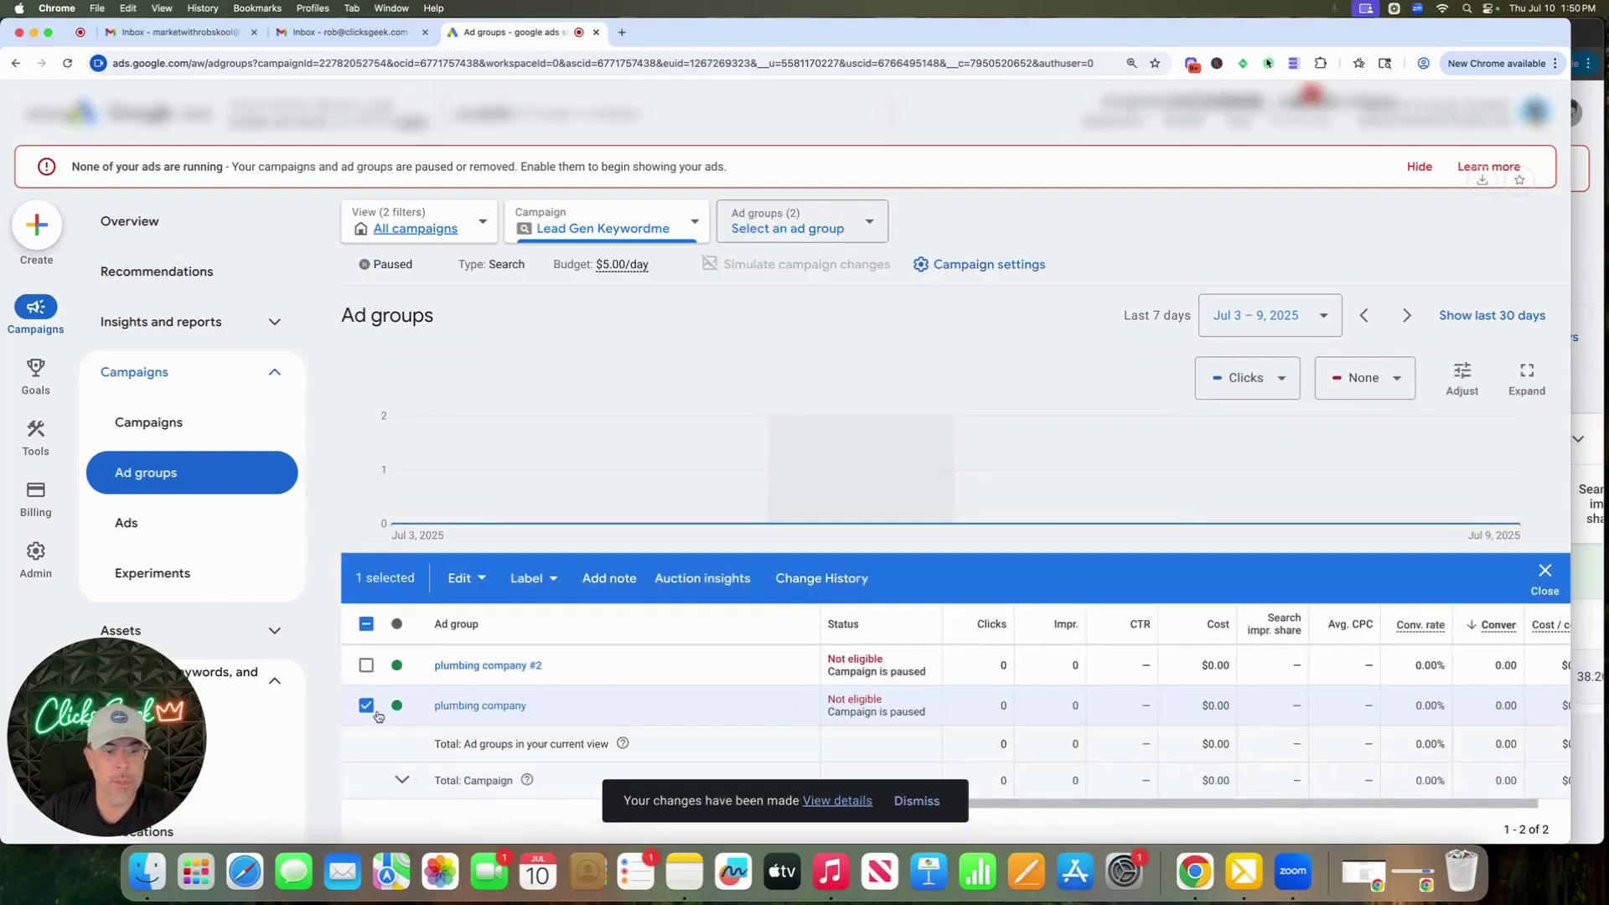
Deselect the original ad group and rename the pasted copy, plumbing company #2, as "emergency plumber"
{"action": "left_click", "coordinate": [366, 704]}
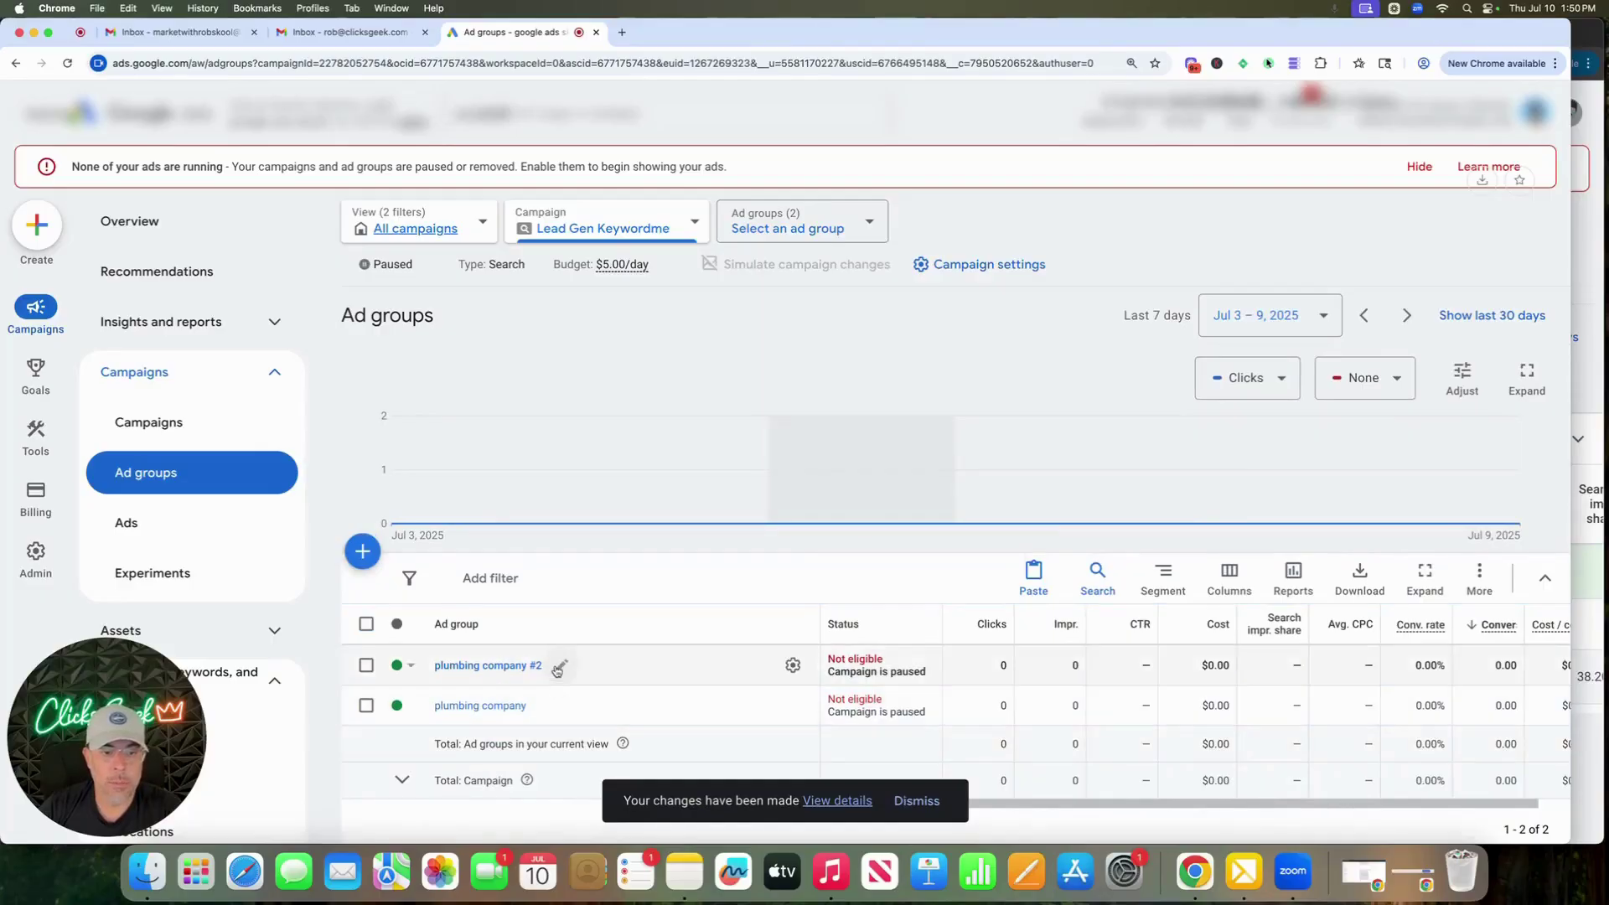
{"action": "left_click", "coordinate": [562, 668]}
{"action": "triple_click", "coordinate": [505, 708]}
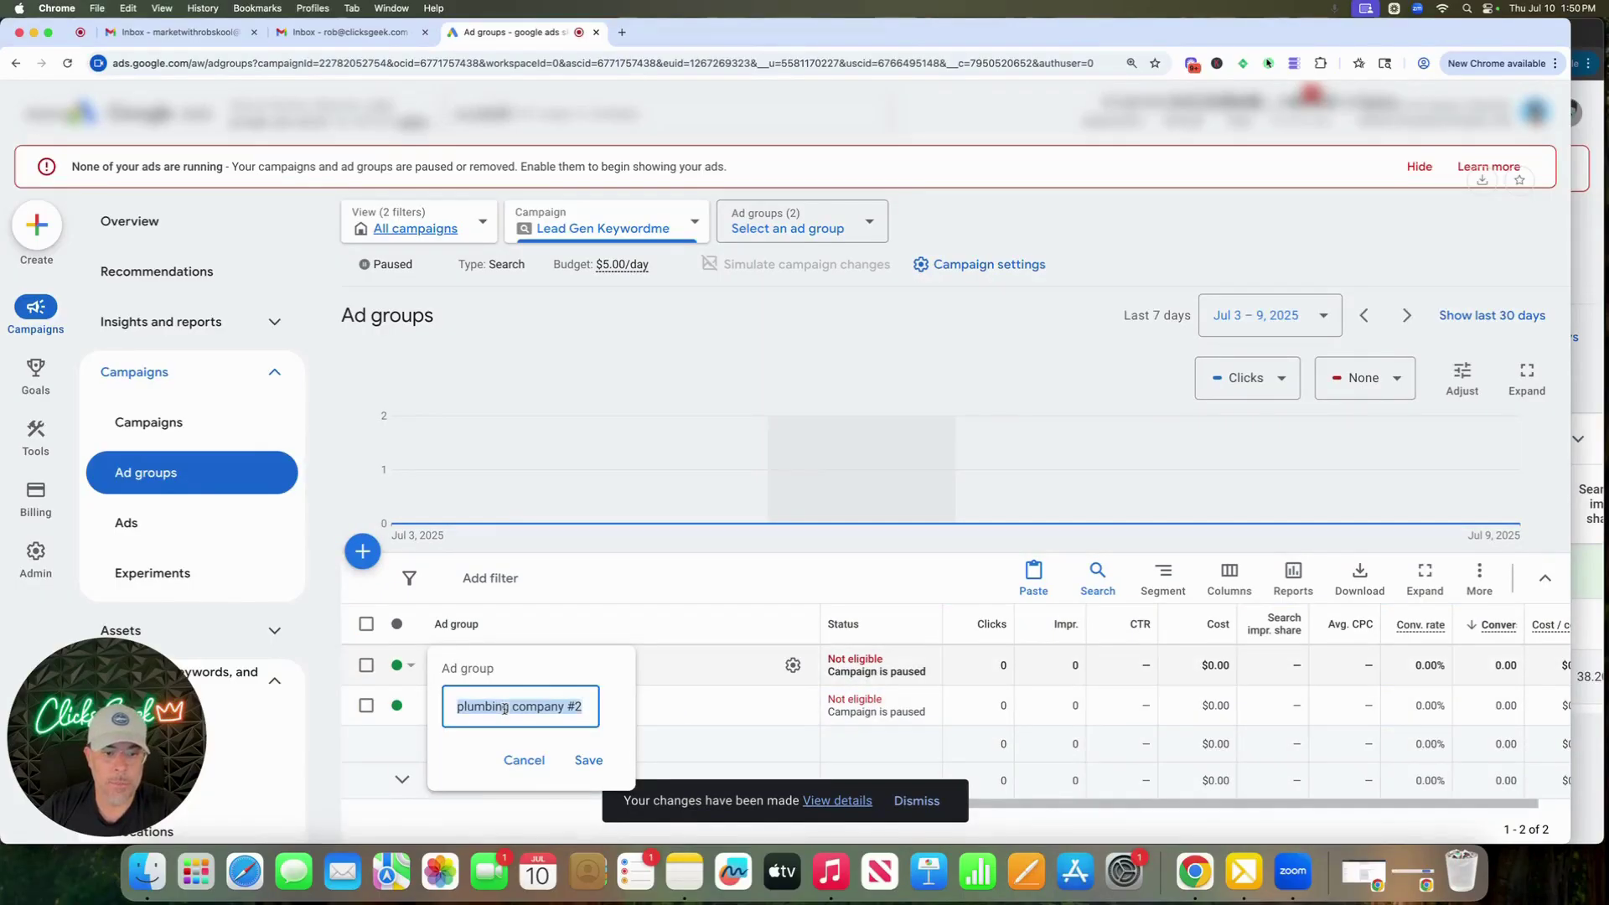
{"action": "type", "text": "emergency plumber"}
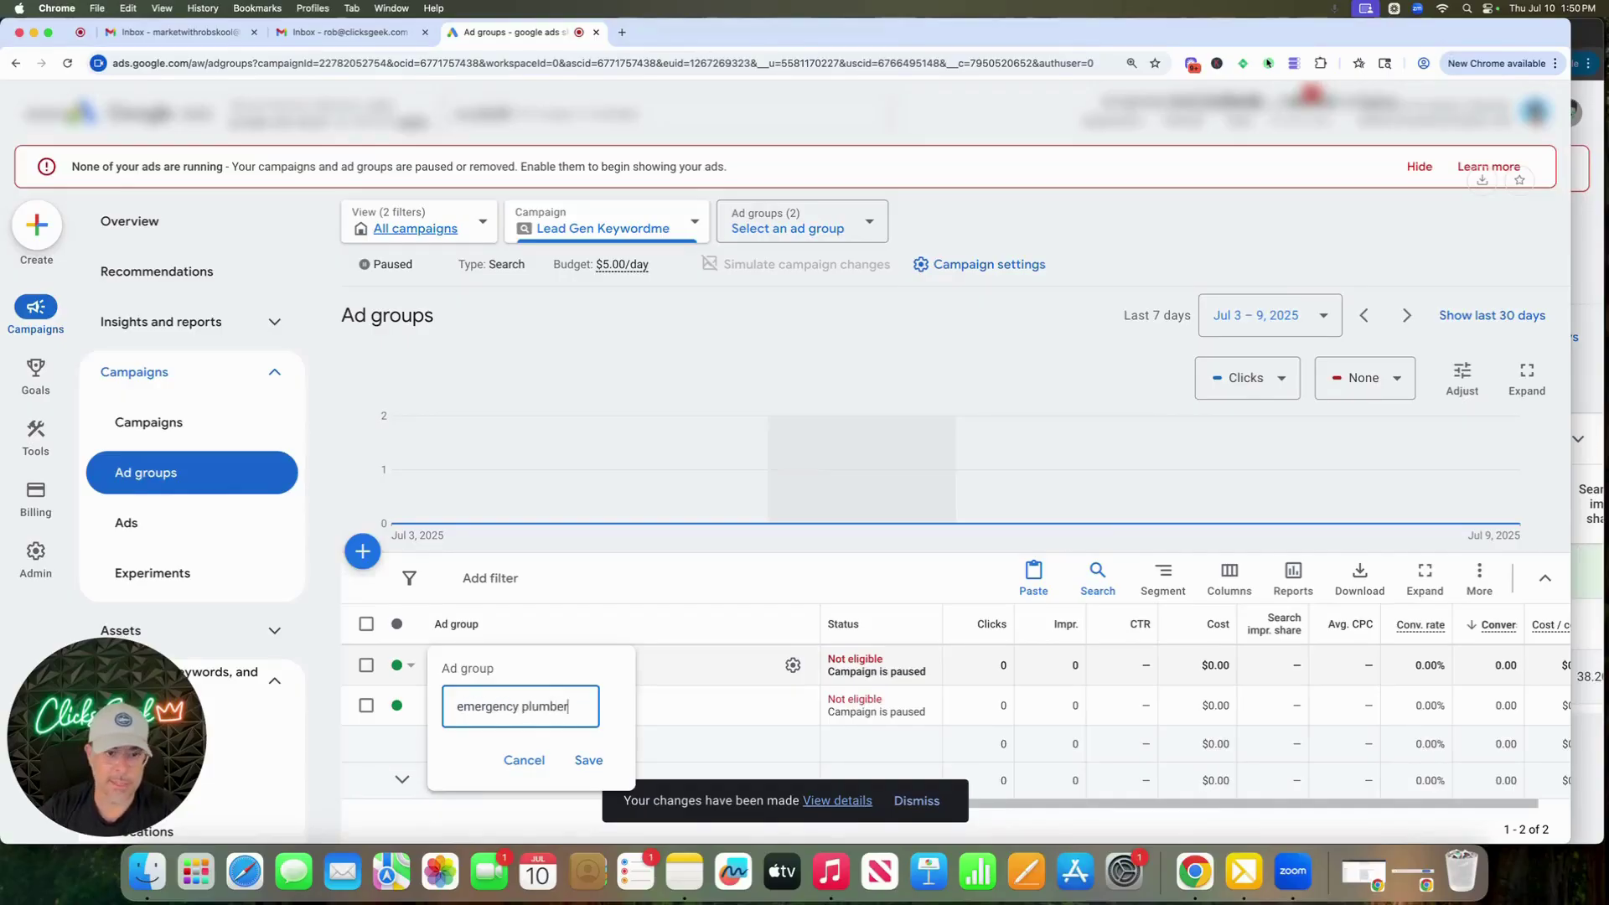
{"action": "left_click", "coordinate": [587, 760]}
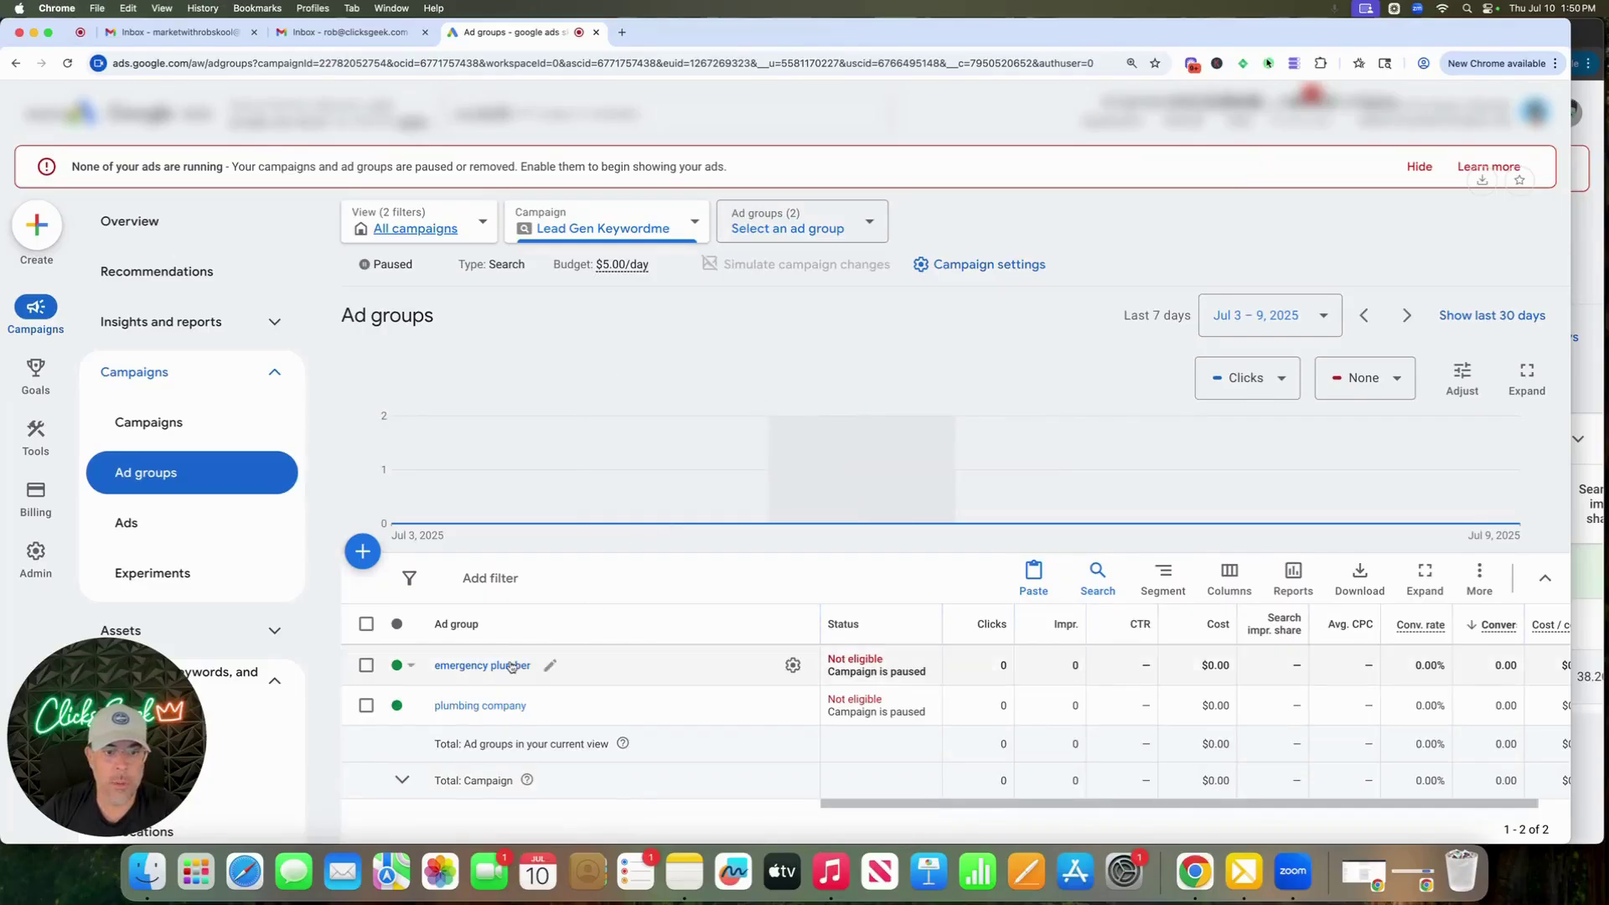
Open the emergency plumber ad group's keywords and permanently remove all the keywords copied from the original ad group
{"action": "left_click", "coordinate": [478, 667]}
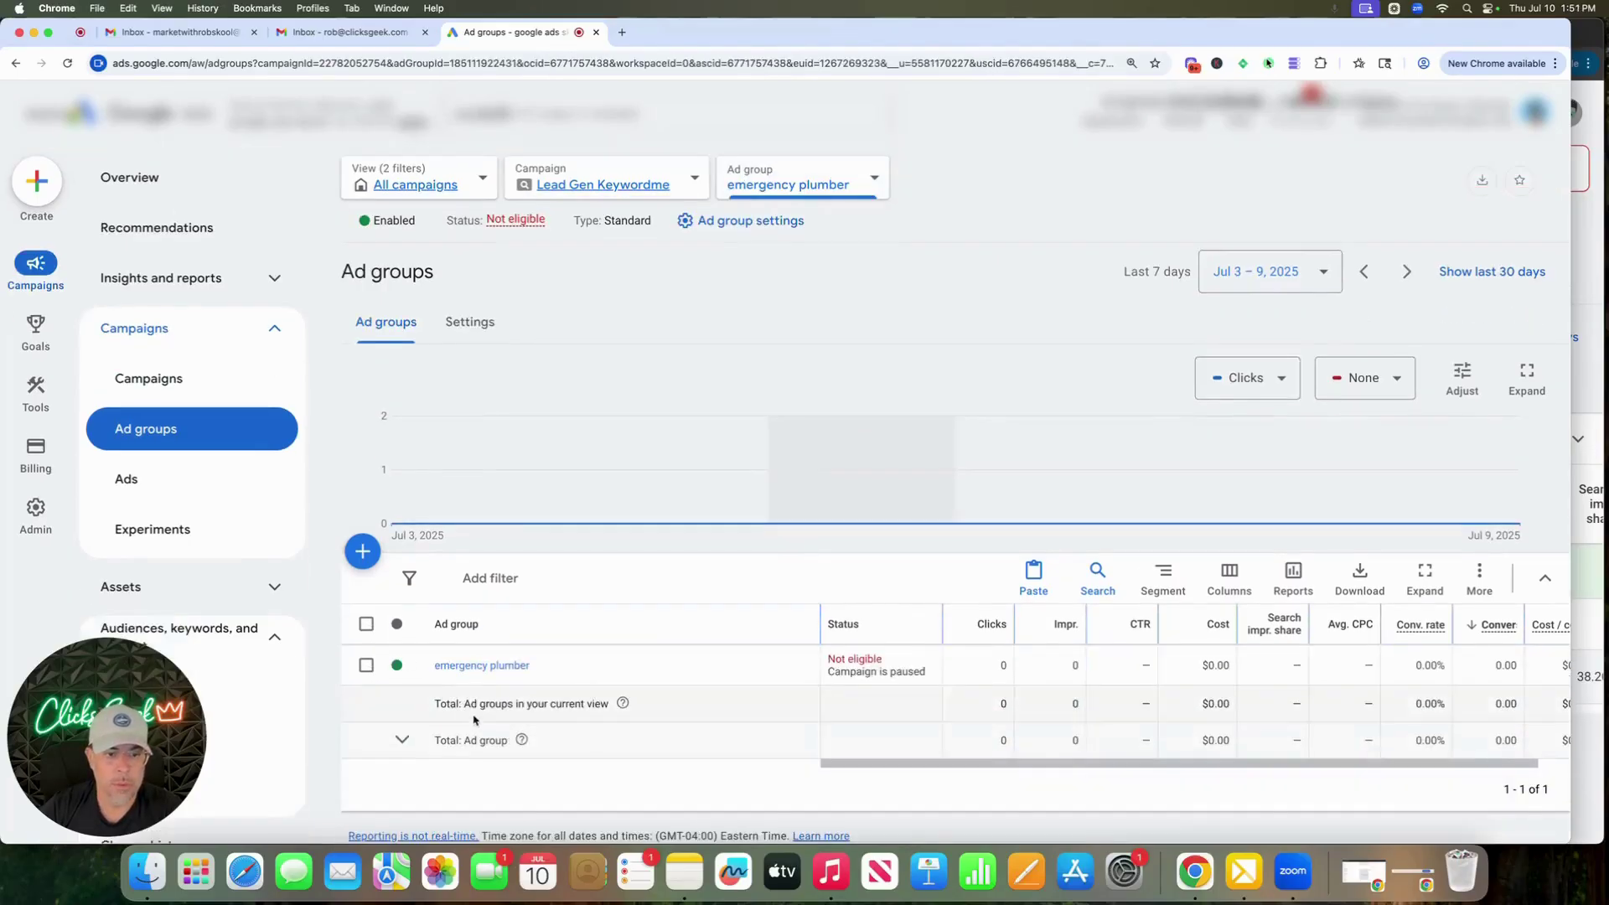
{"action": "left_click", "coordinate": [461, 667]}
{"action": "left_click", "coordinate": [366, 624]}
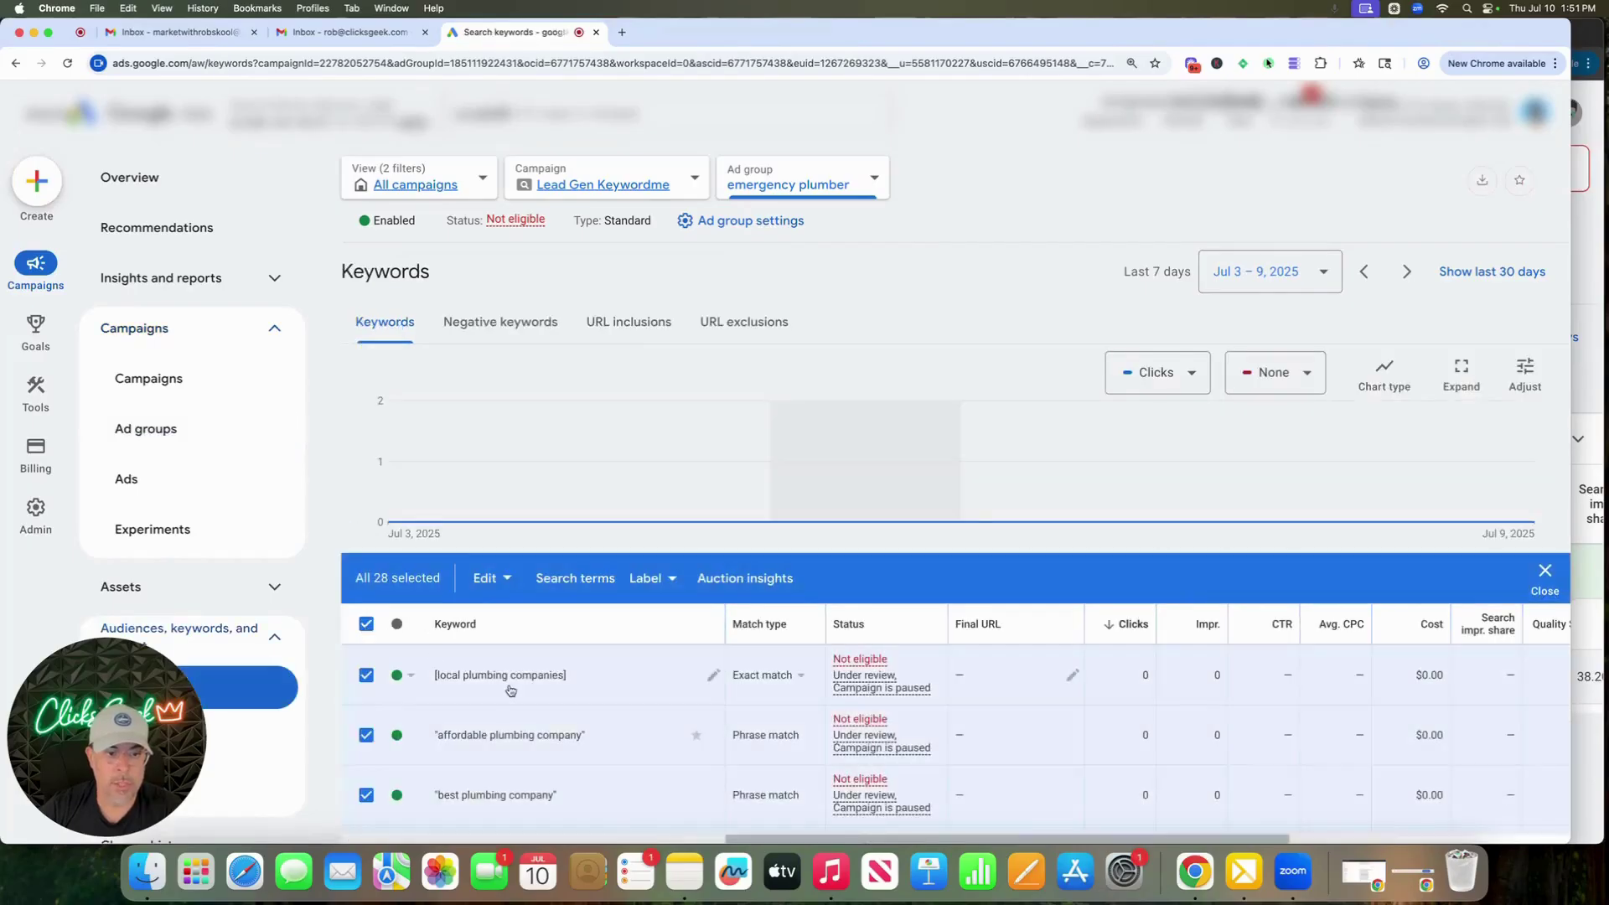
{"action": "scroll", "coordinate": [511, 687], "scroll_direction": "down", "scroll_amount": 3}
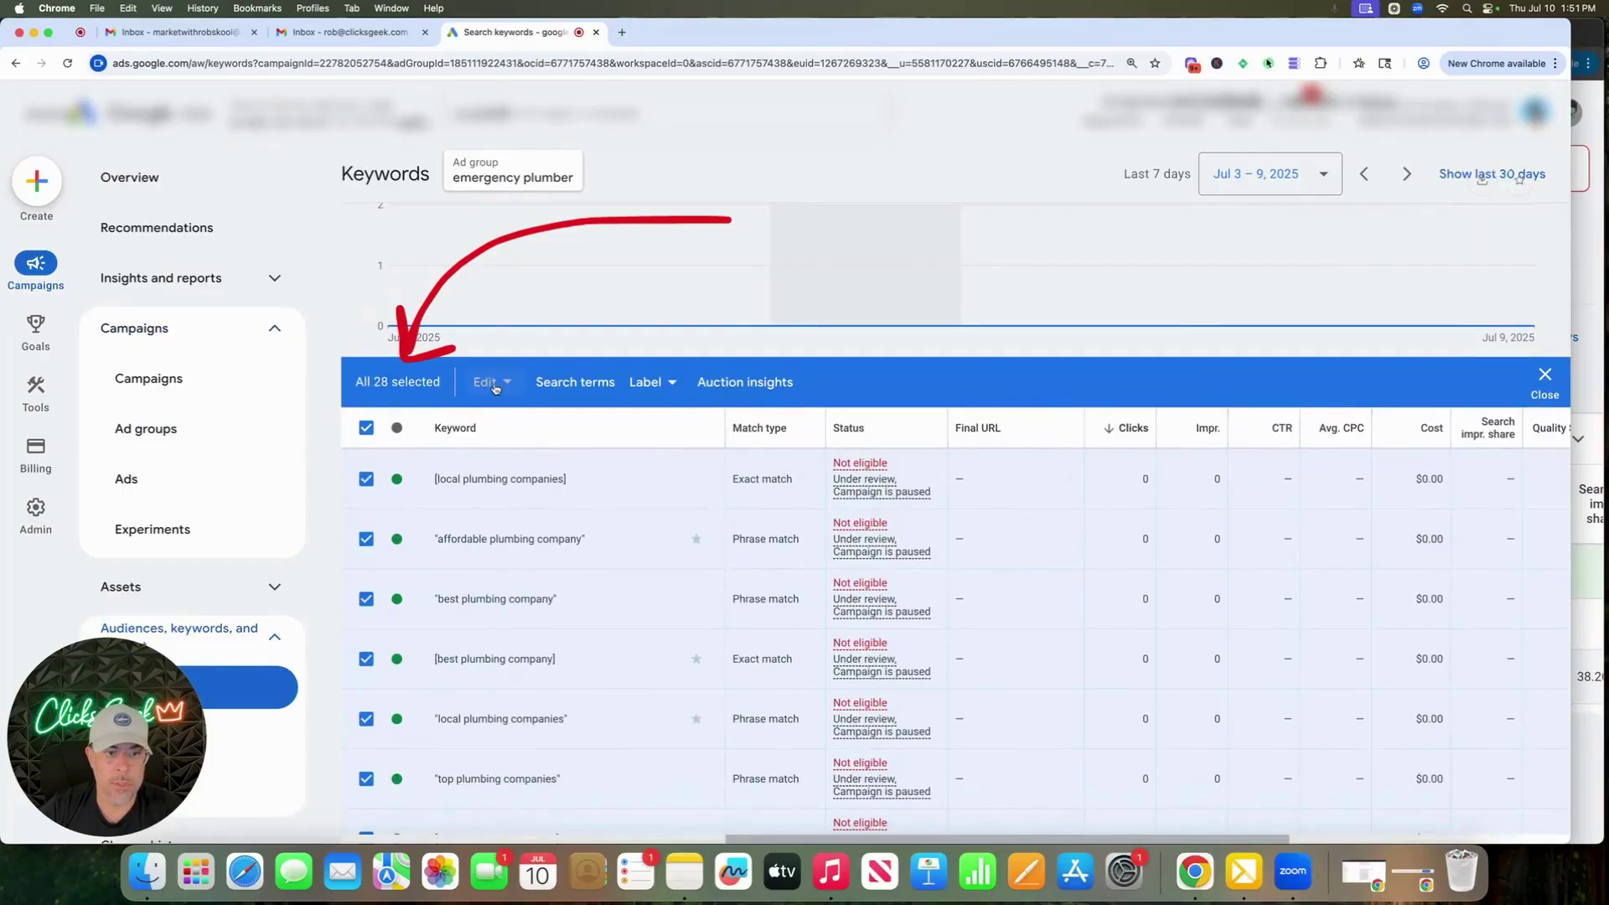
{"action": "left_click", "coordinate": [485, 385]}
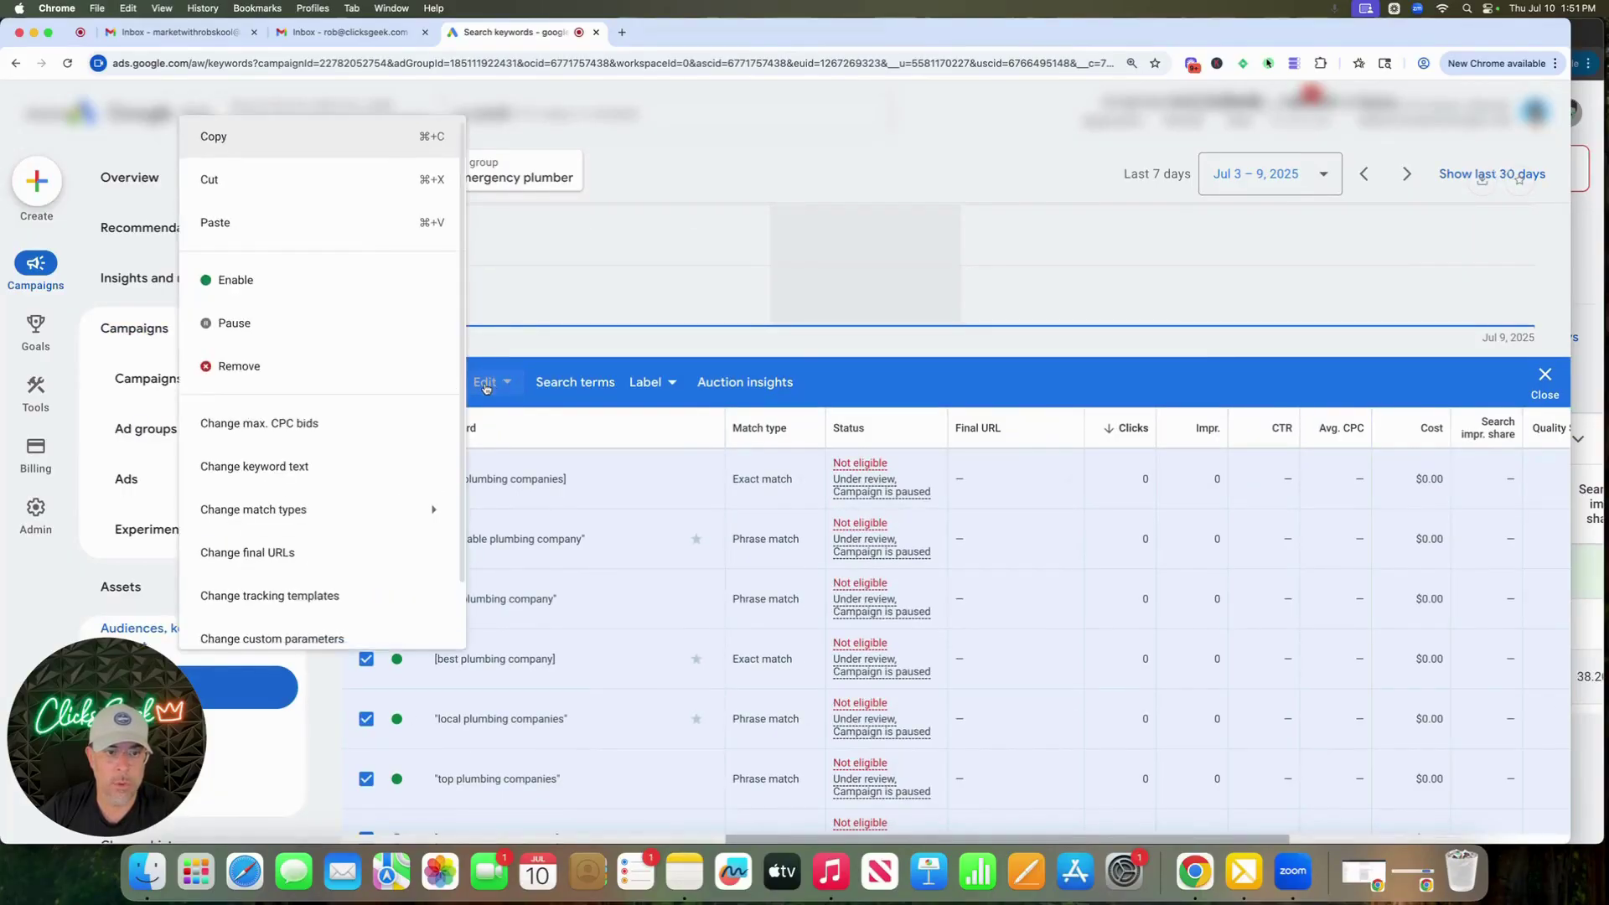
{"action": "left_click", "coordinate": [260, 368]}
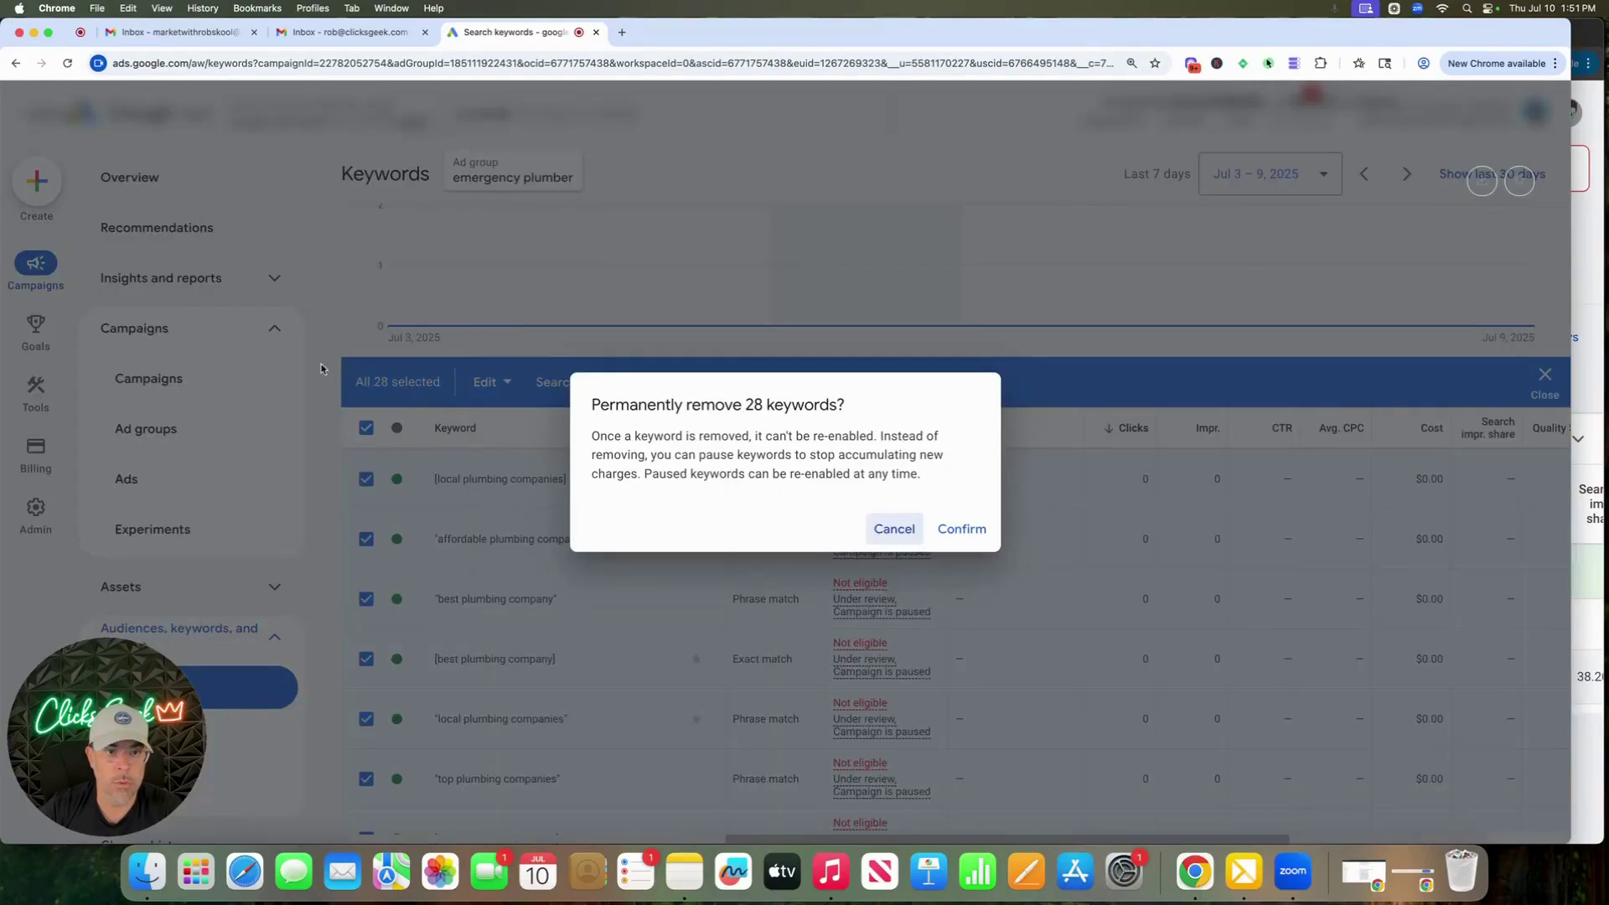
{"action": "left_click", "coordinate": [957, 536]}
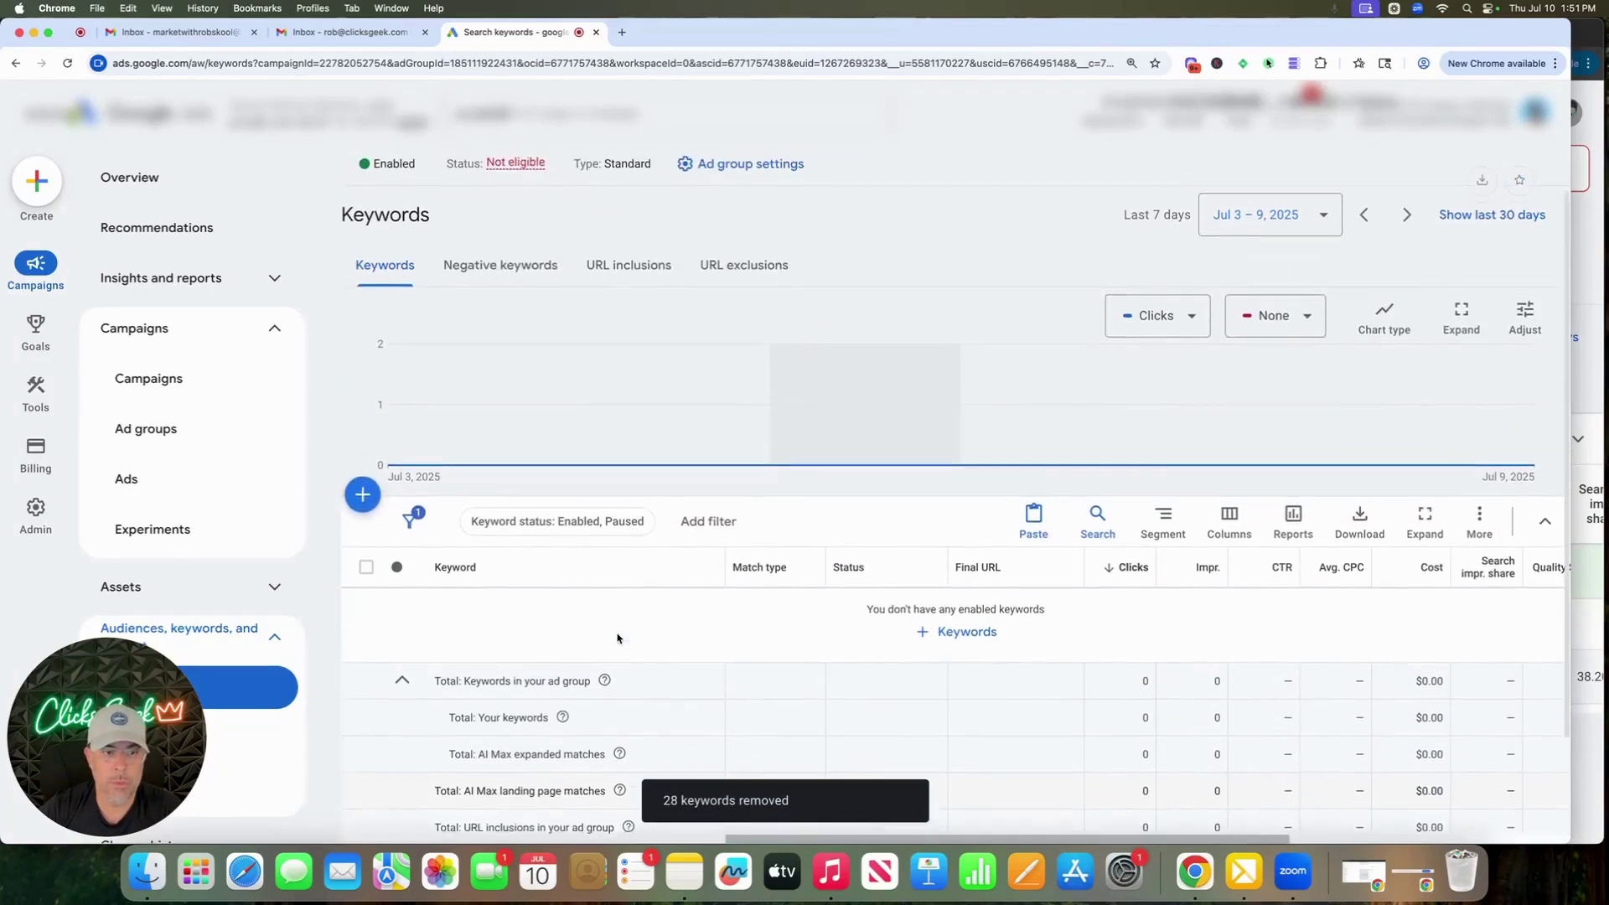
Edit the ad group's "Call Us for Plumbing Help" responsive search ad and set its display path to 24-hour/plumber
{"action": "left_click", "coordinate": [157, 484]}
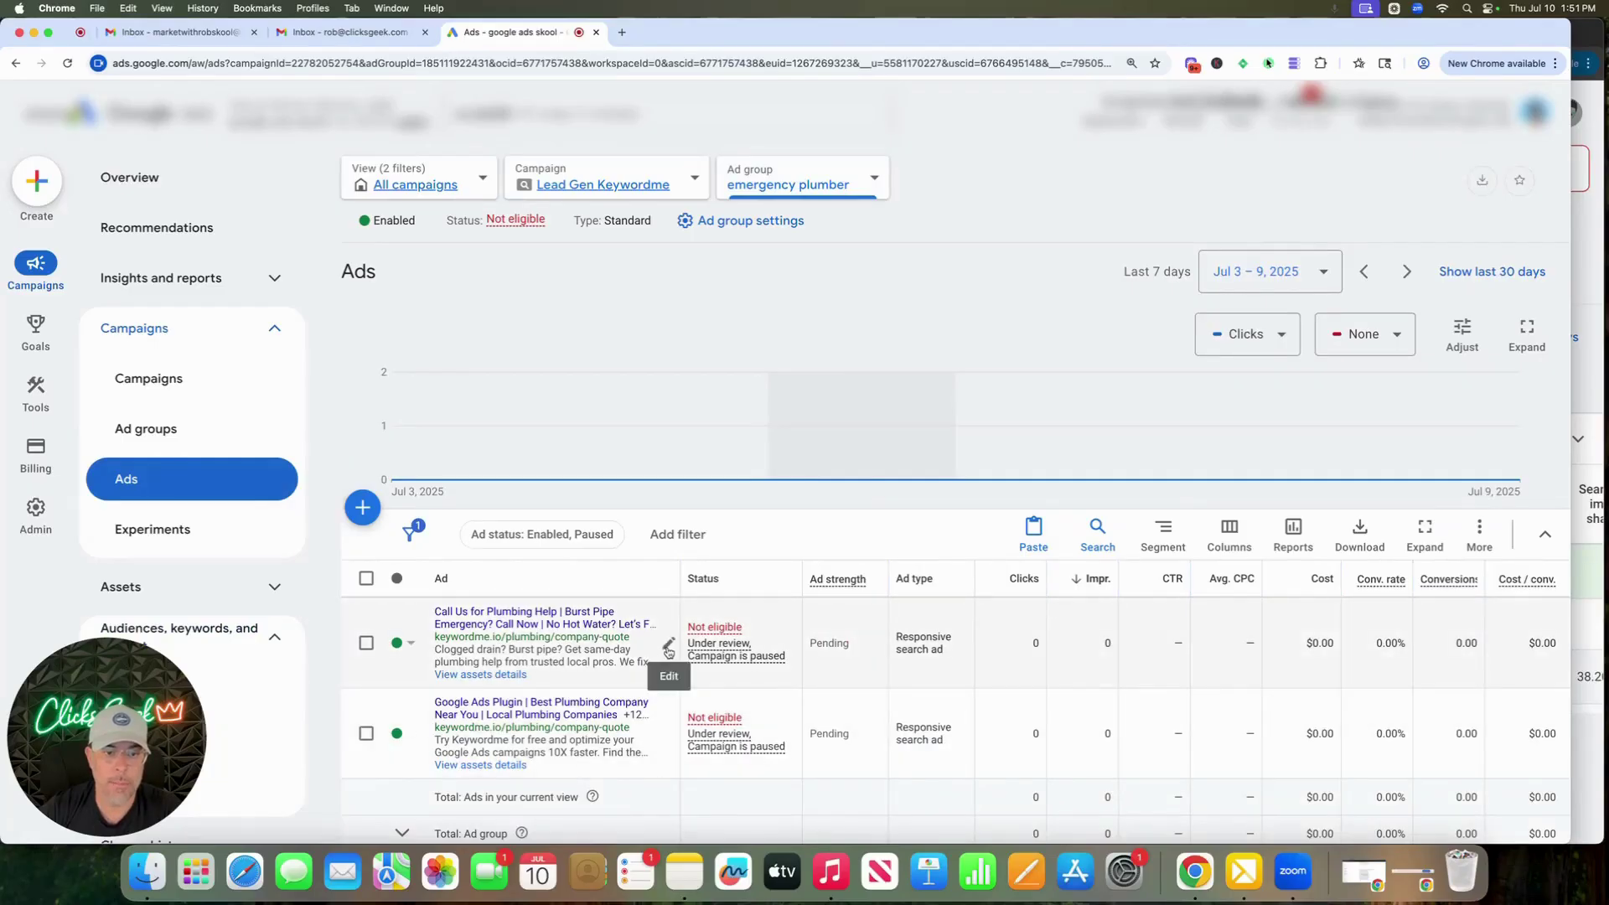
{"action": "left_click", "coordinate": [669, 647]}
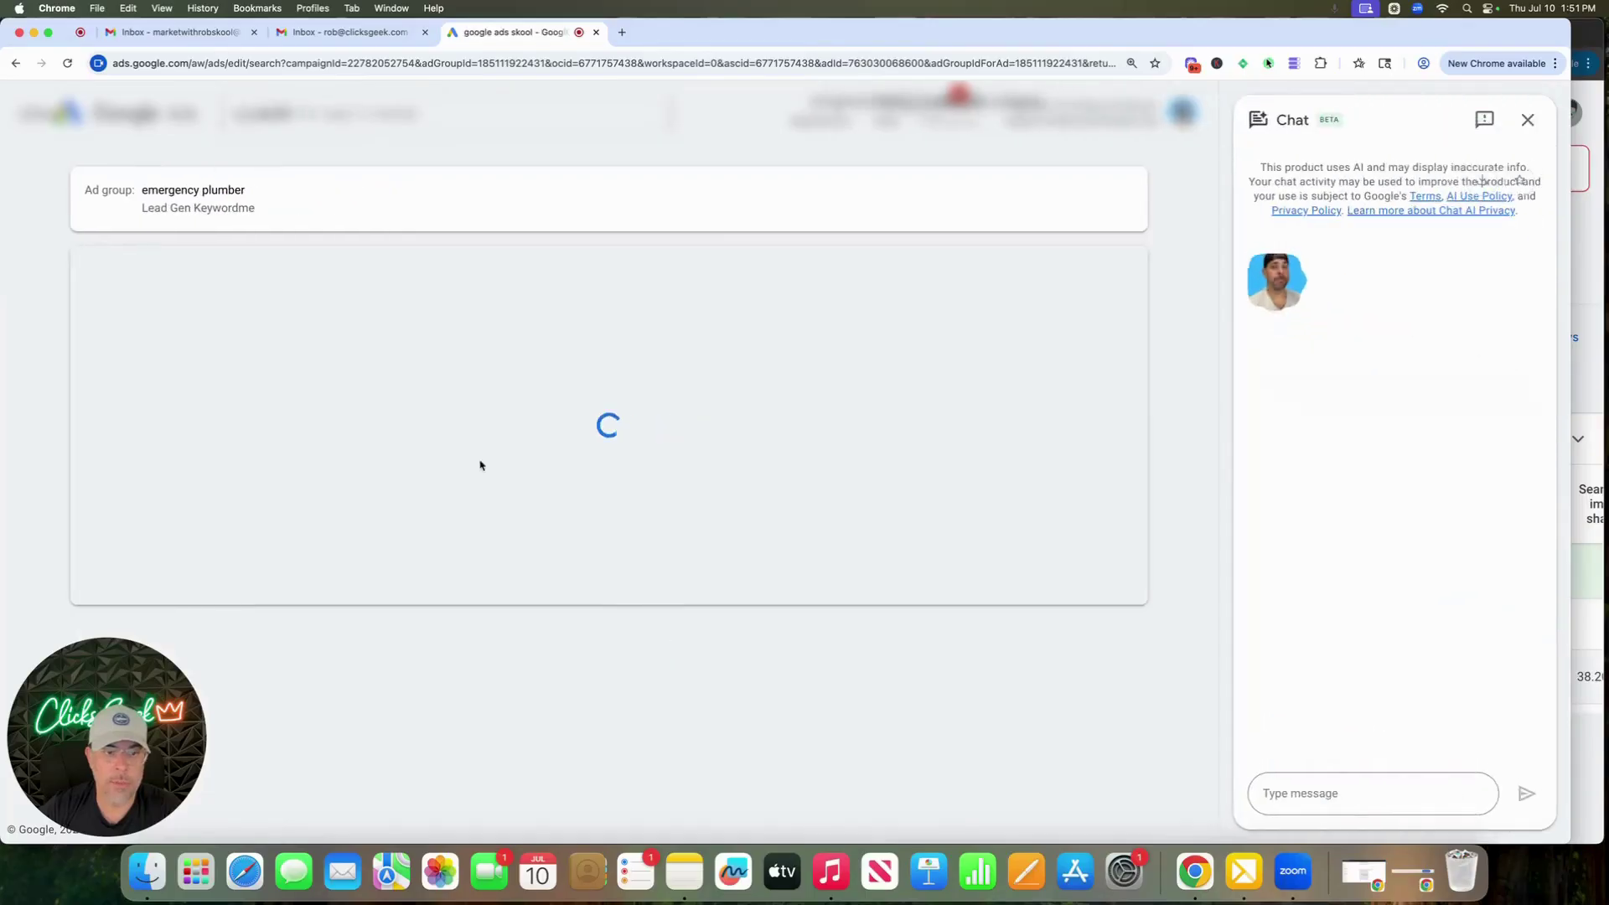
{"action": "scroll", "coordinate": [336, 470], "scroll_direction": "down", "scroll_amount": 5}
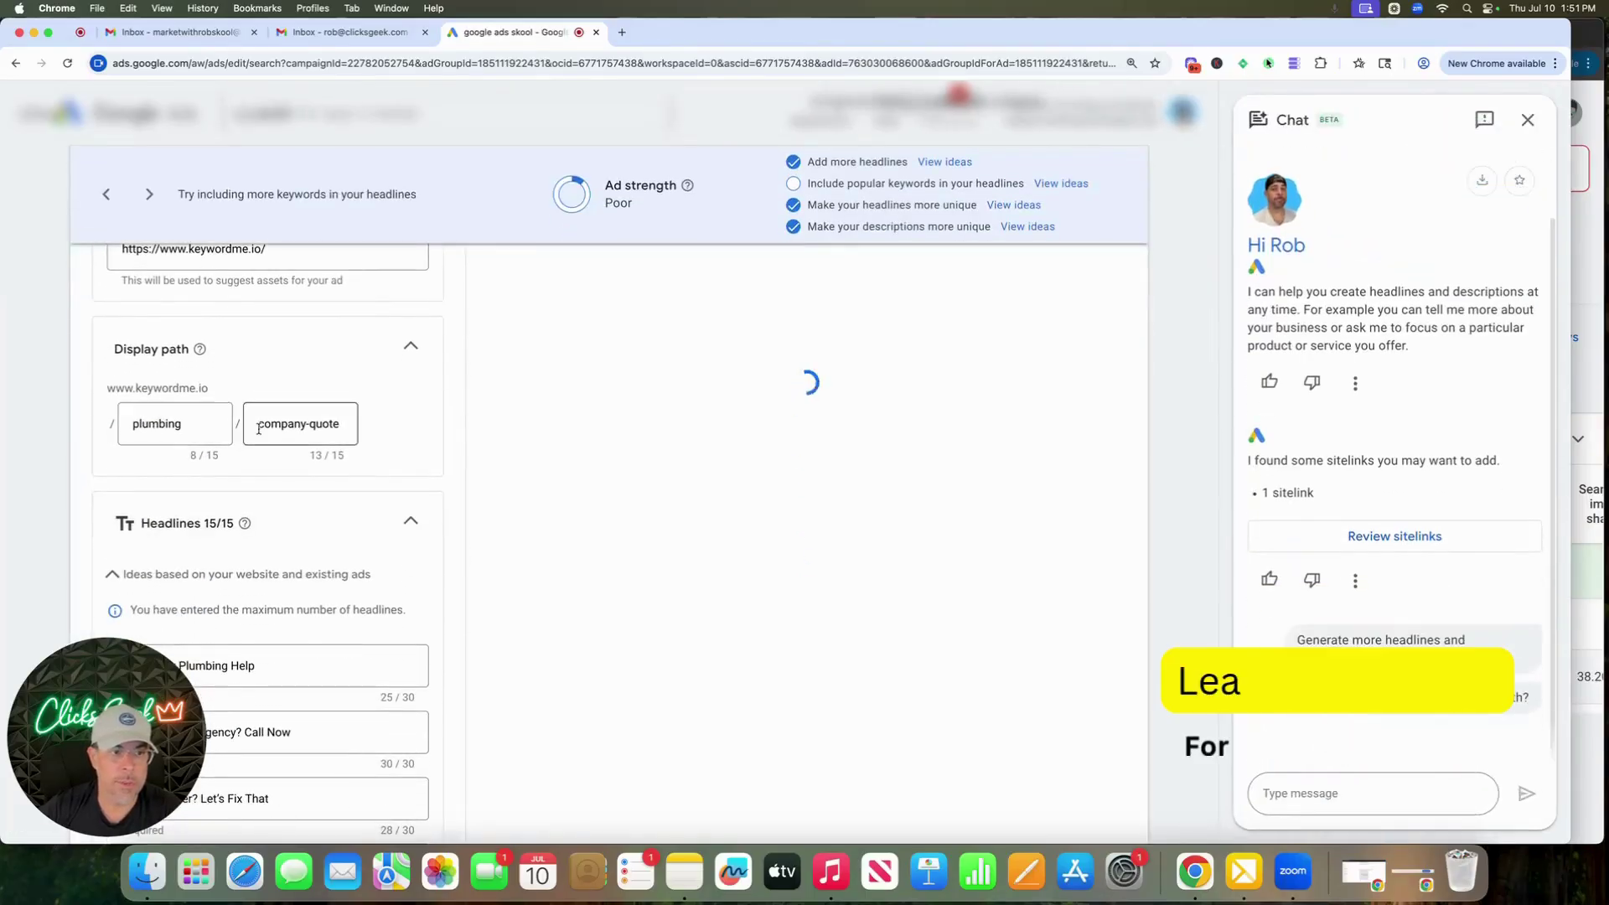
{"action": "left_click", "coordinate": [165, 425]}
{"action": "double_click", "coordinate": [165, 424]}
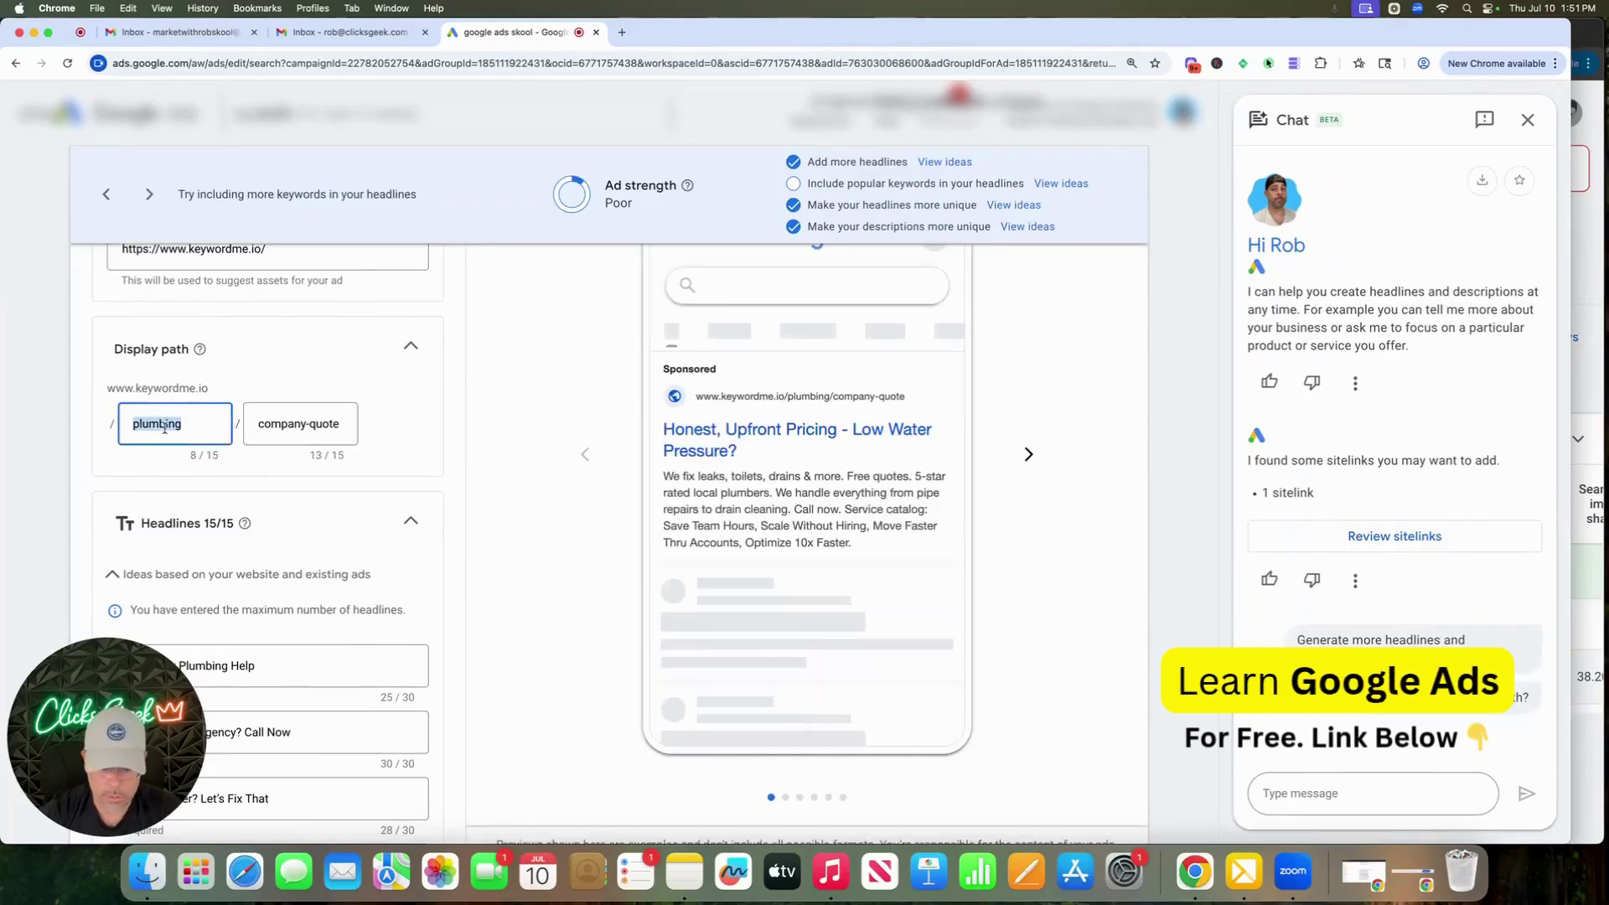
{"action": "type", "text": "24-ho"}
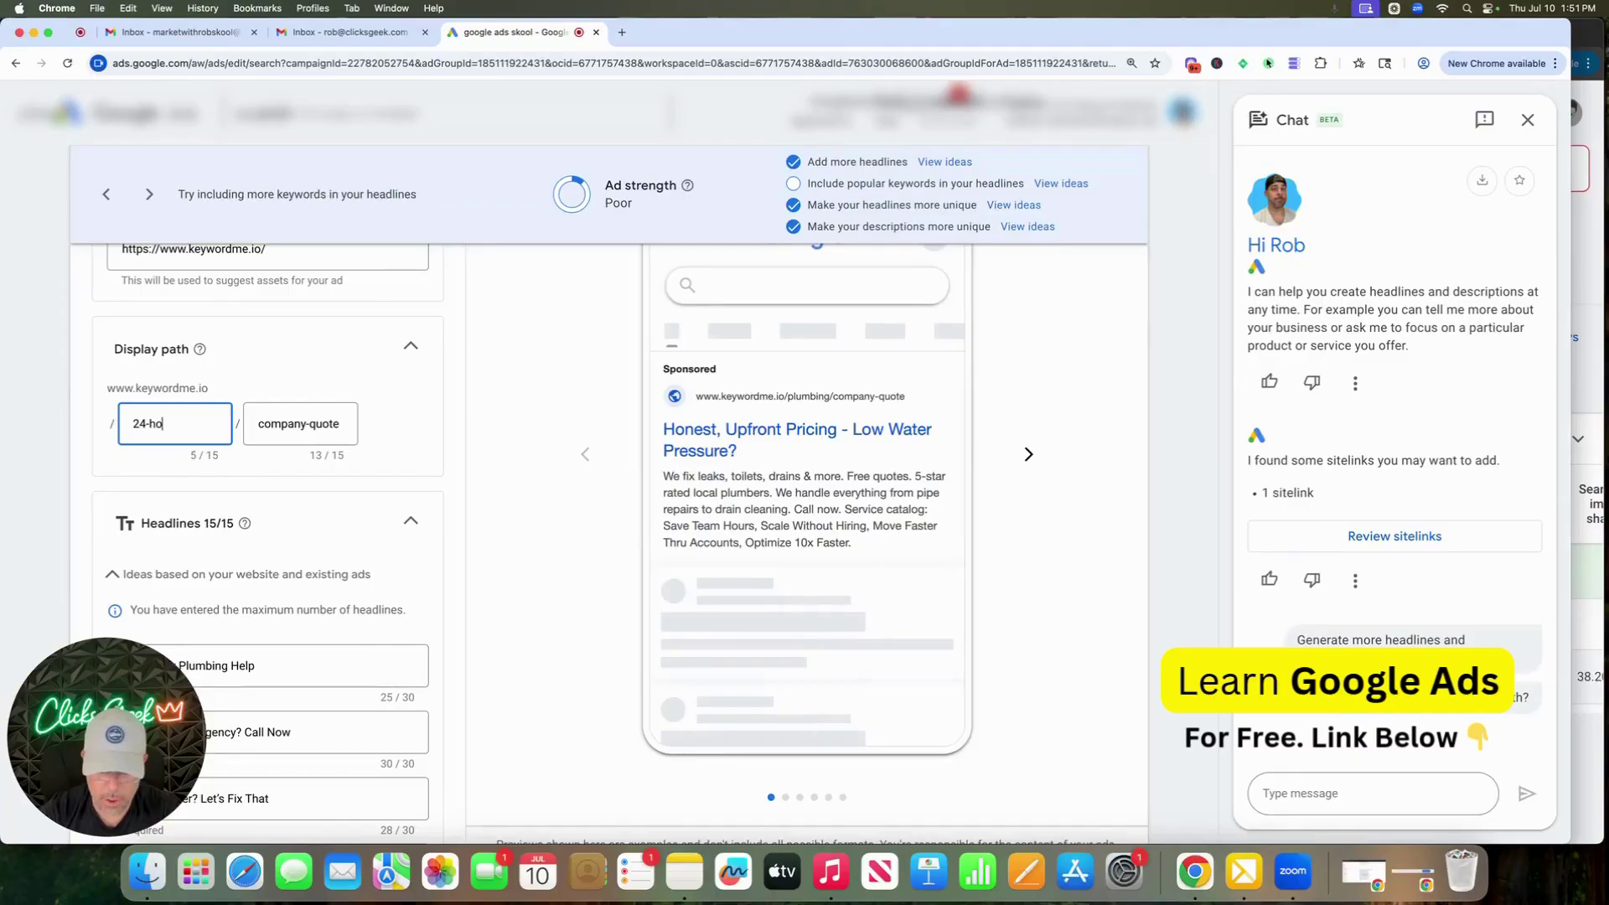
{"action": "type", "text": "ur"}
{"action": "triple_click", "coordinate": [297, 425]}
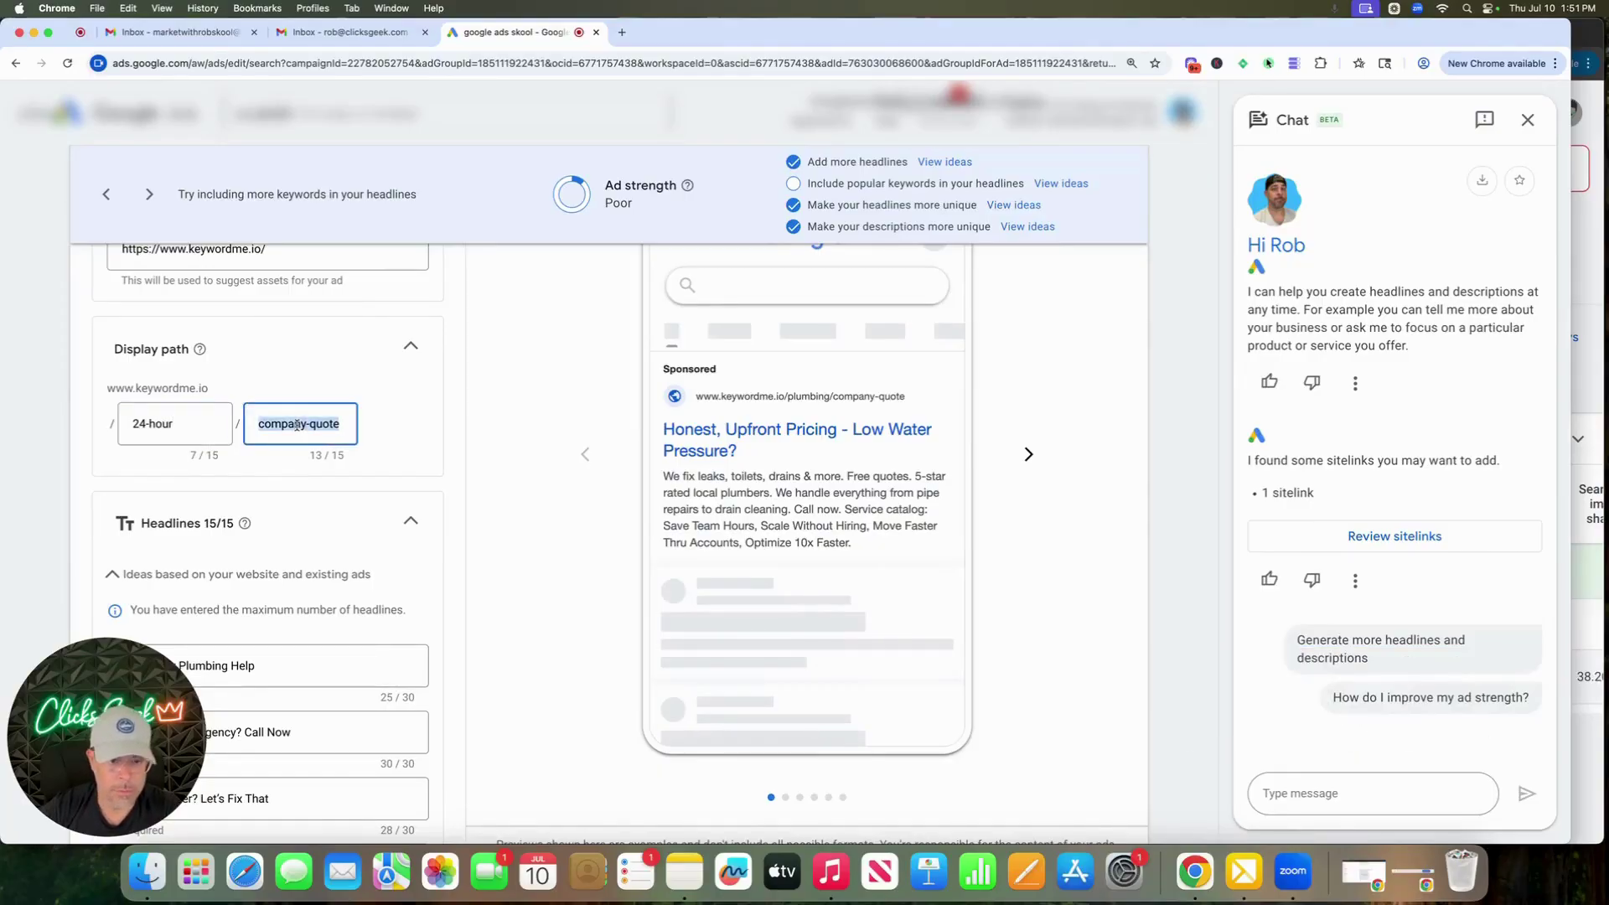
{"action": "type", "text": "plumber"}
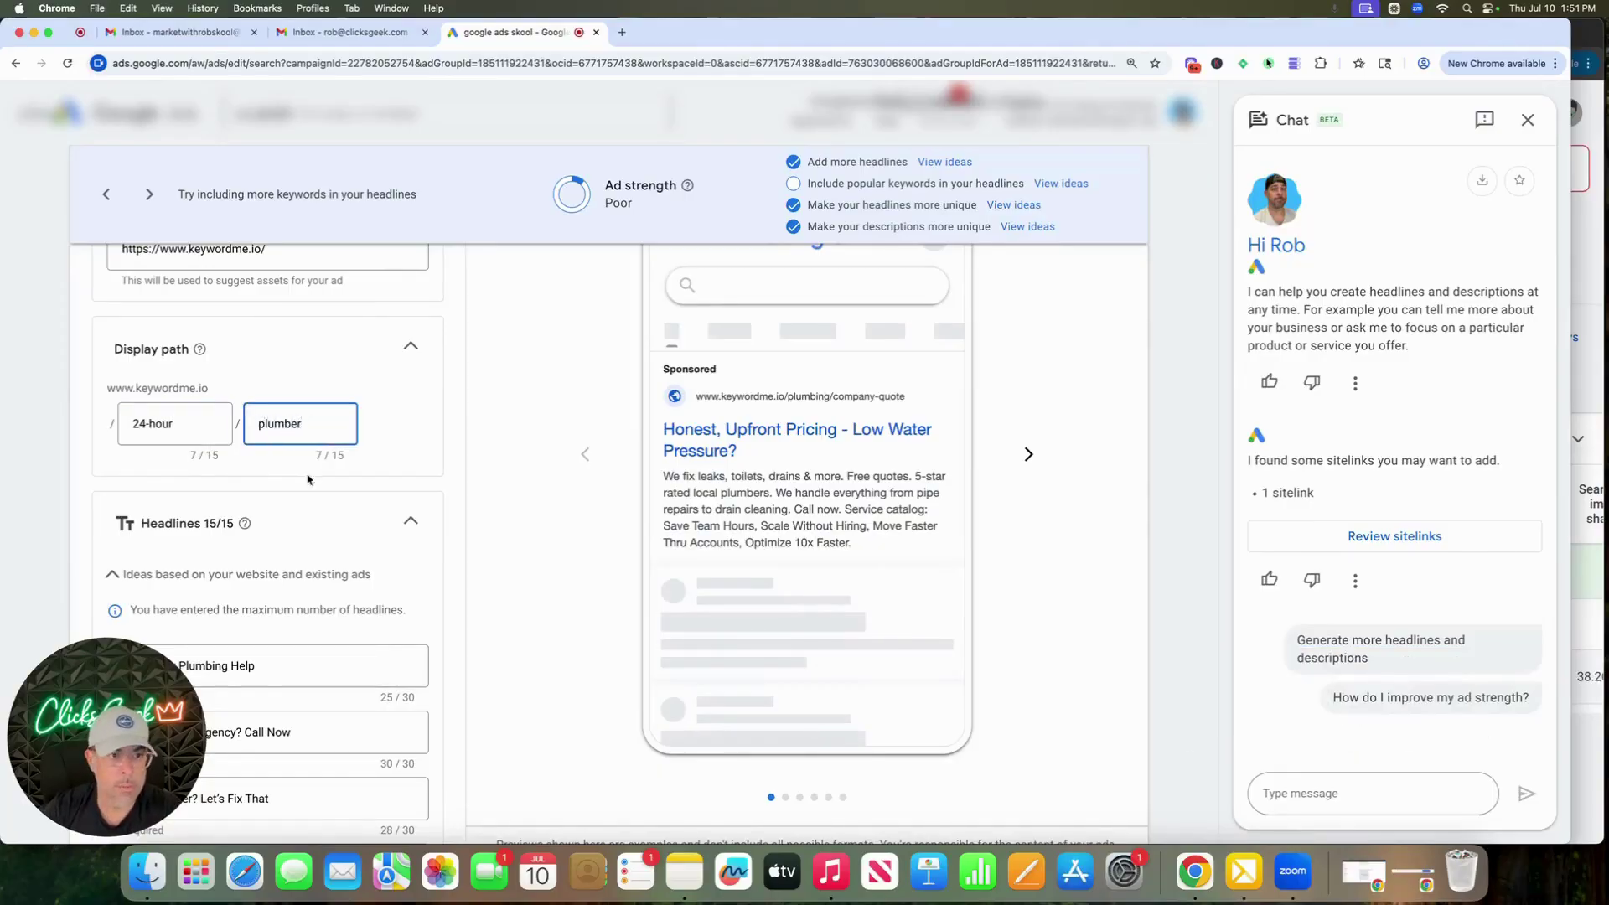
Reword the "Licensed Master Plumber" headline as "Licensed Emergency Plumber"
{"action": "scroll", "coordinate": [307, 479], "scroll_direction": "down", "scroll_amount": 5}
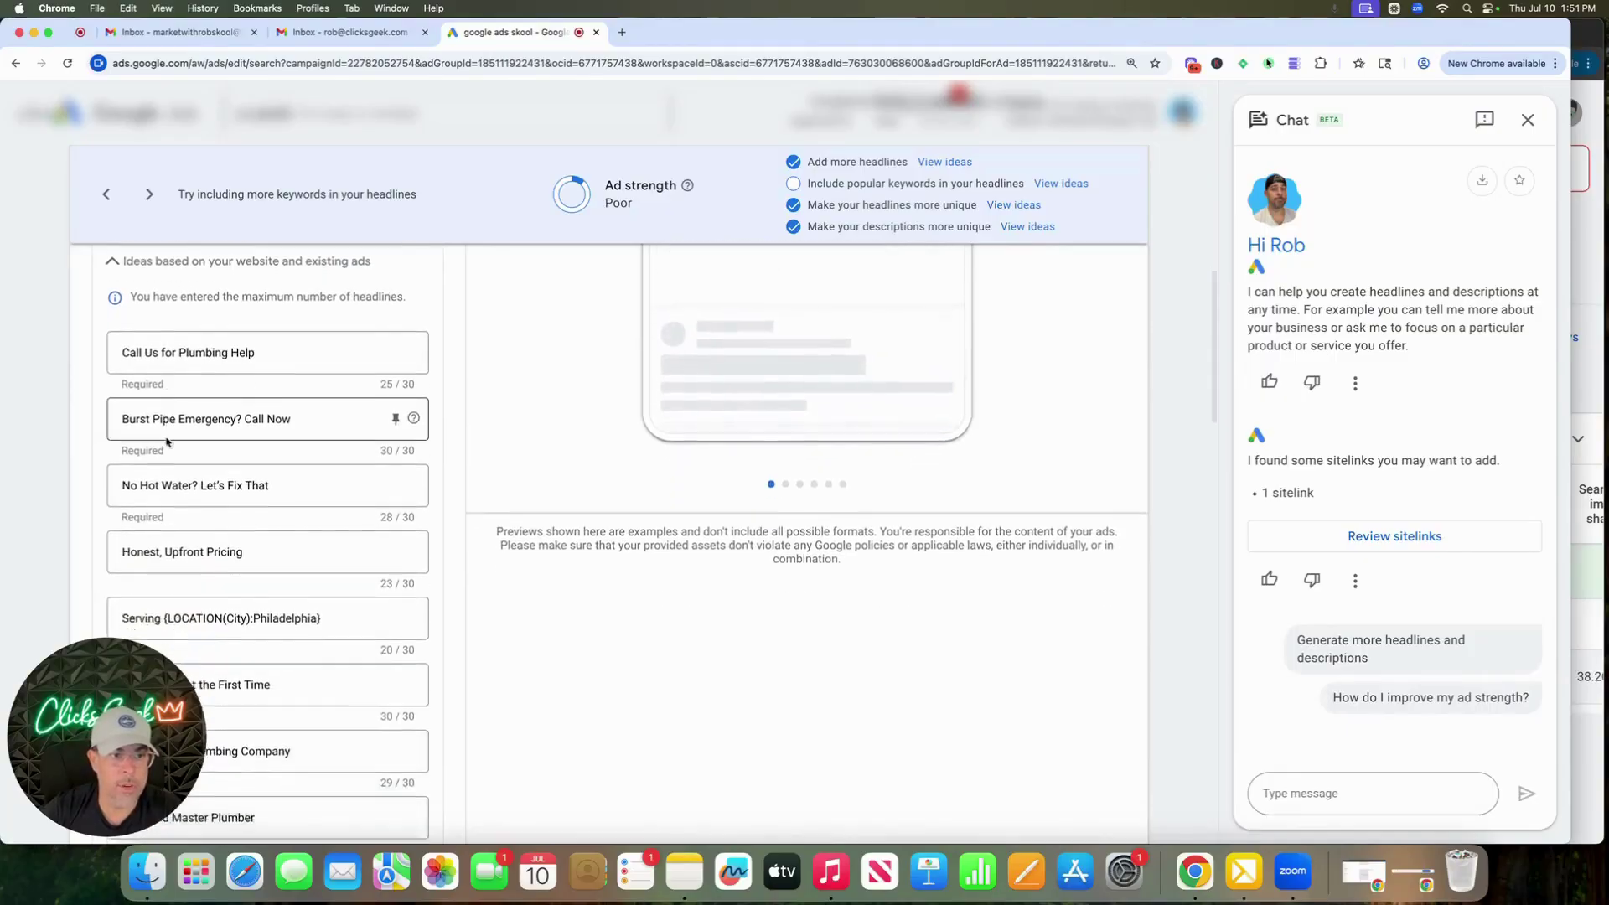
{"action": "scroll", "coordinate": [167, 441], "scroll_direction": "down", "scroll_amount": 2}
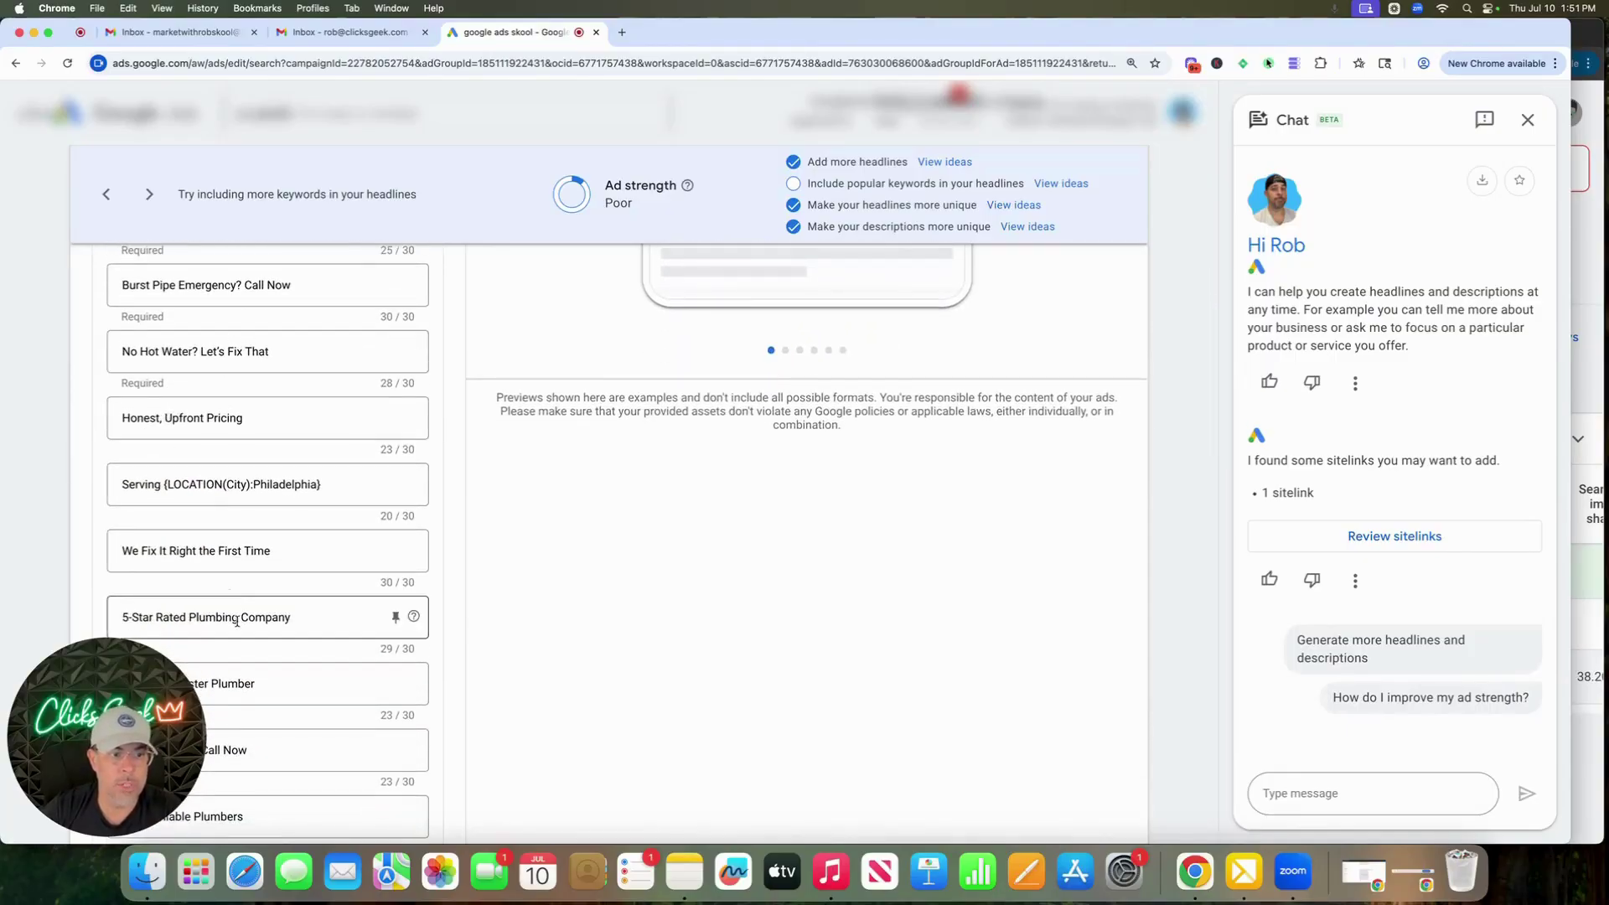
{"action": "scroll", "coordinate": [236, 621], "scroll_direction": "down", "scroll_amount": 3}
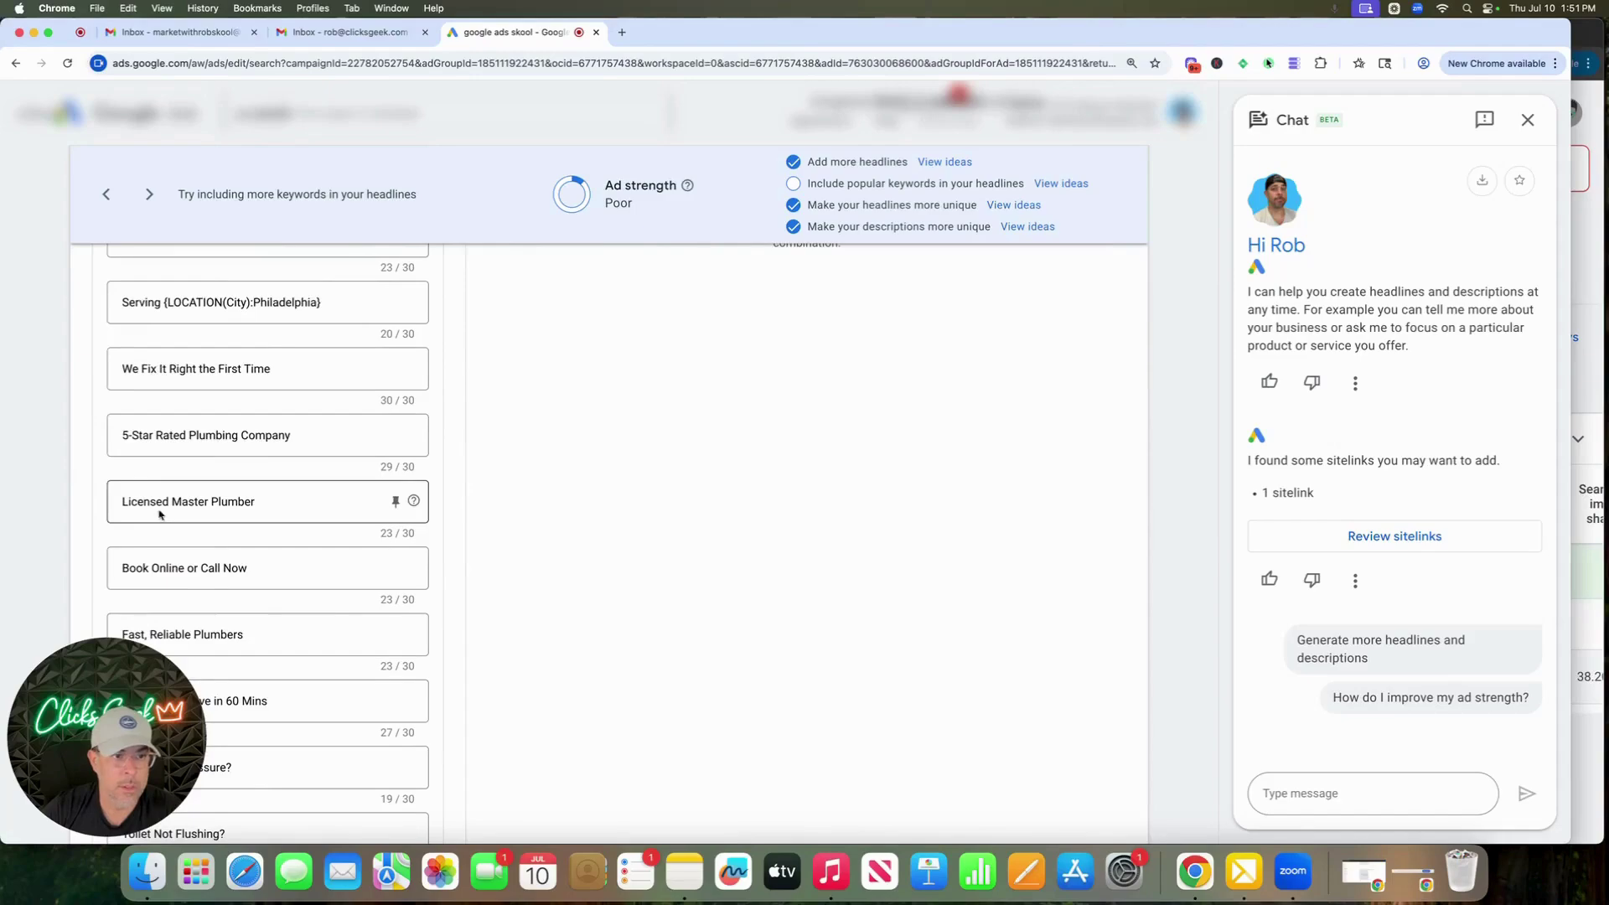
{"action": "left_click", "coordinate": [208, 500]}
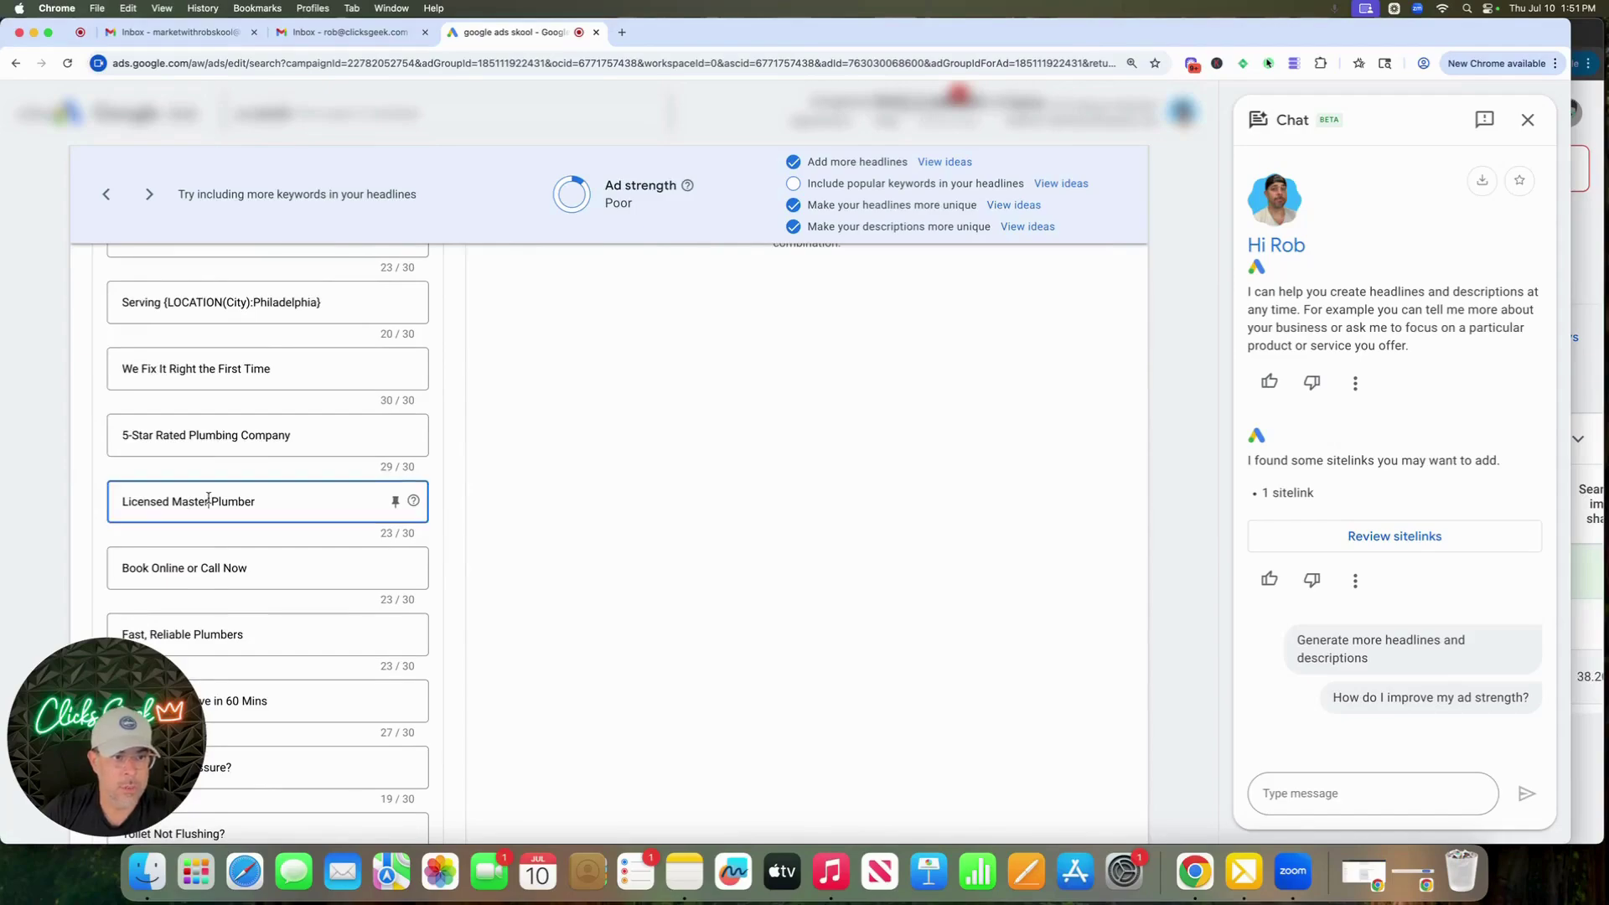
{"action": "key", "text": "BackSpace"}
{"action": "key", "text": "BackSpace"}
{"action": "key", "text": "BackSpace"}
{"action": "key", "text": "BackSpace"}
{"action": "key", "text": "BackSpace"}
{"action": "key", "text": "BackSpace"}
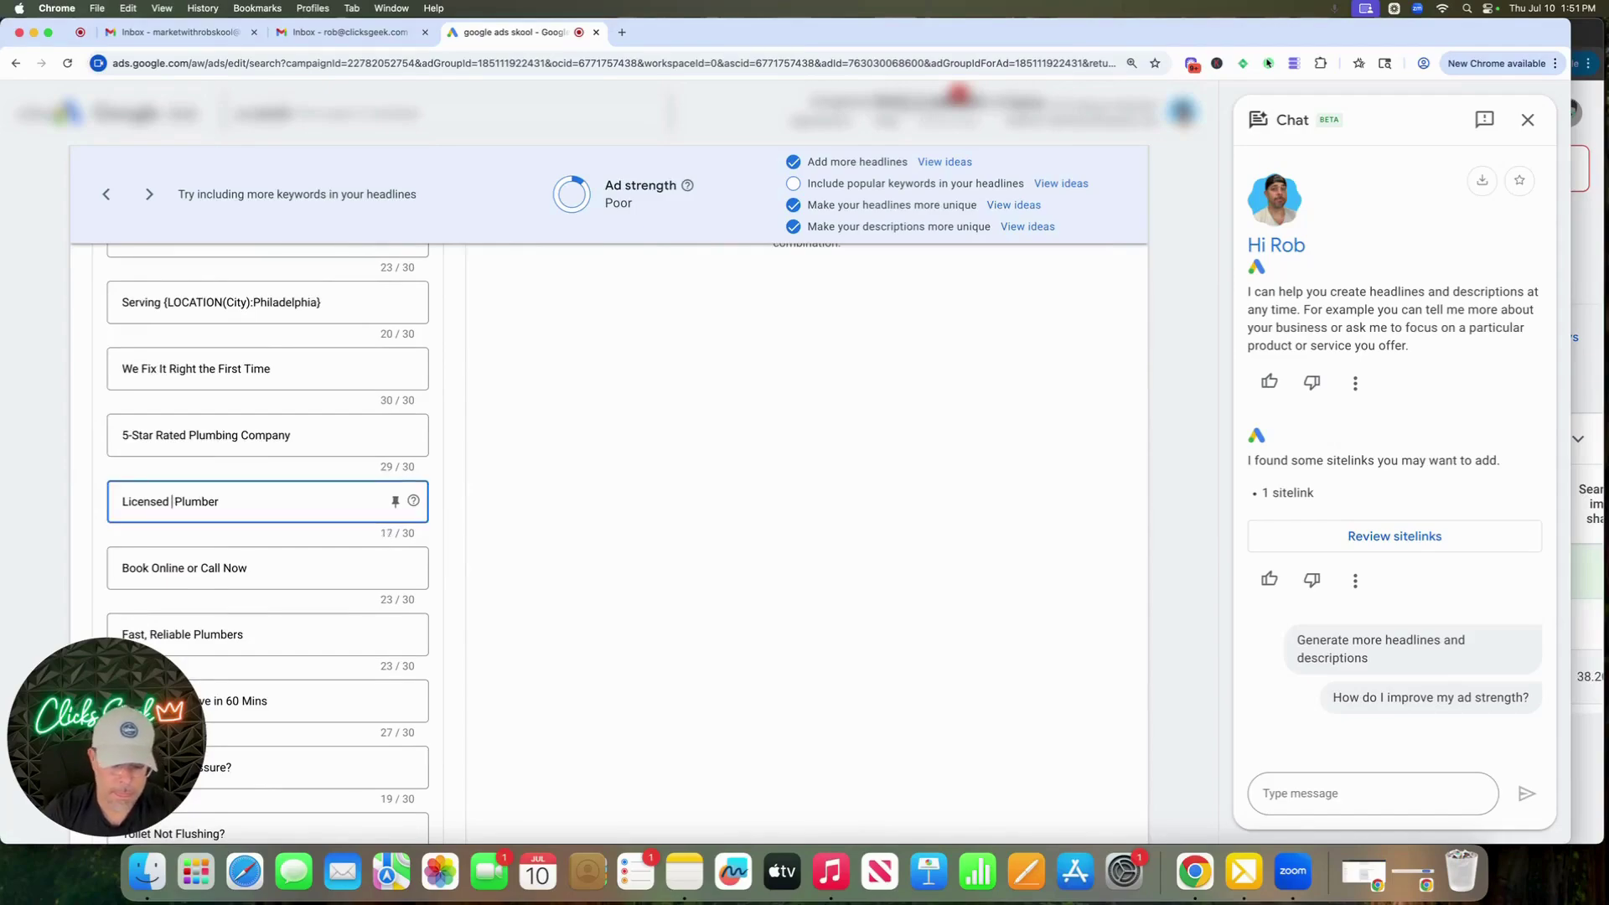
{"action": "type", "text": "Emergency"}
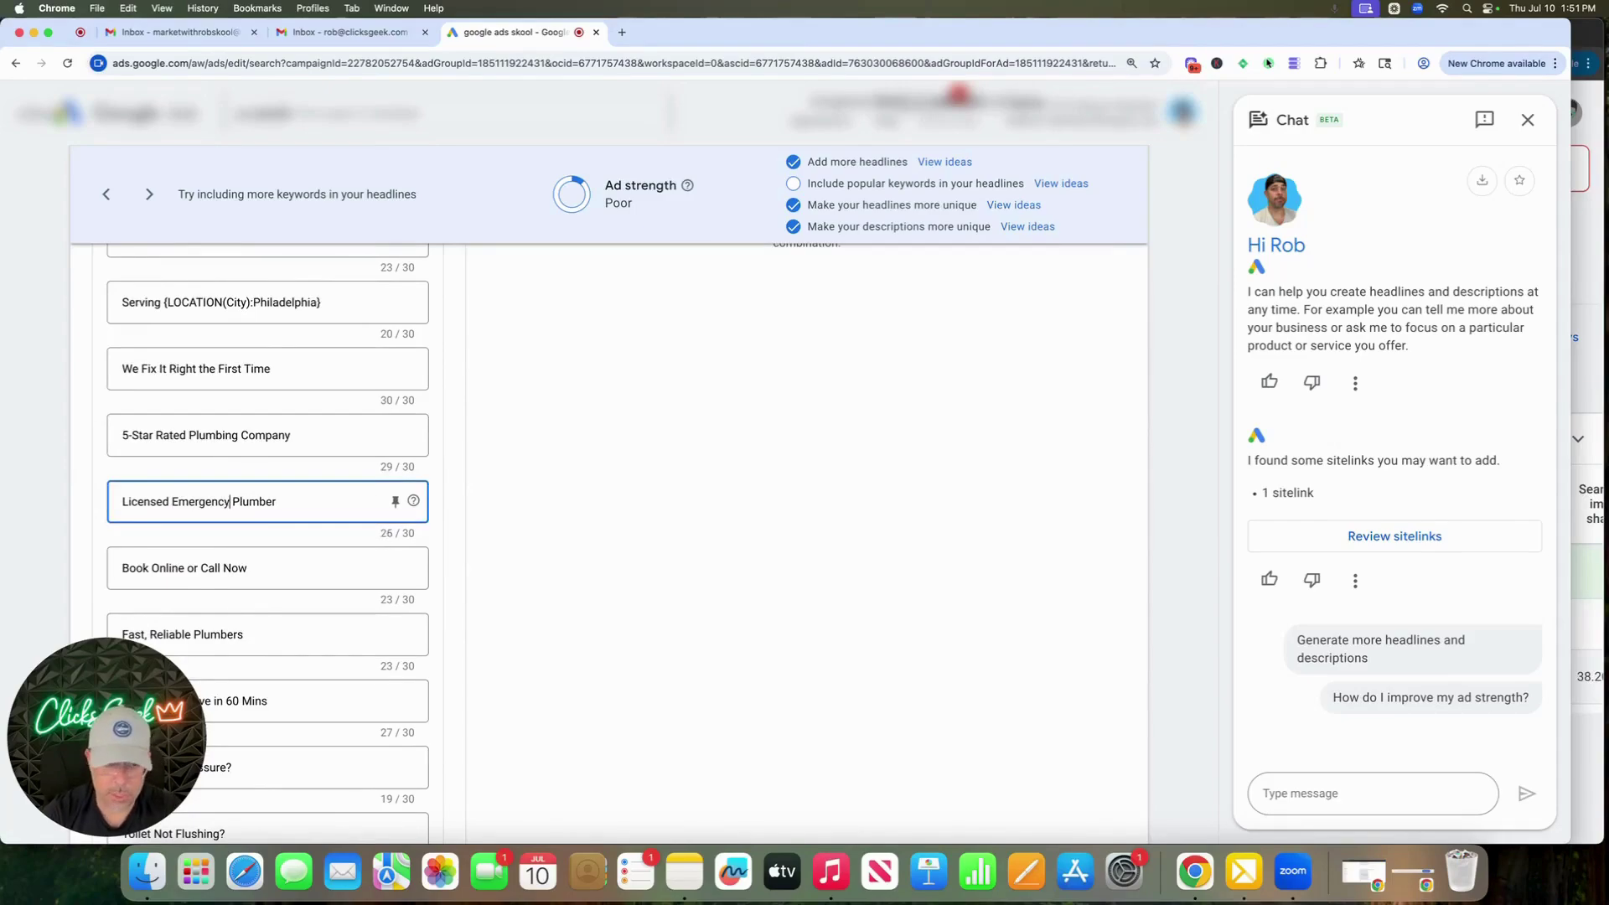
Replace the "No Job Too Big or Small" headline with "Plumbing Emergency? Call Now"
{"action": "scroll", "coordinate": [261, 542], "scroll_direction": "down", "scroll_amount": 5}
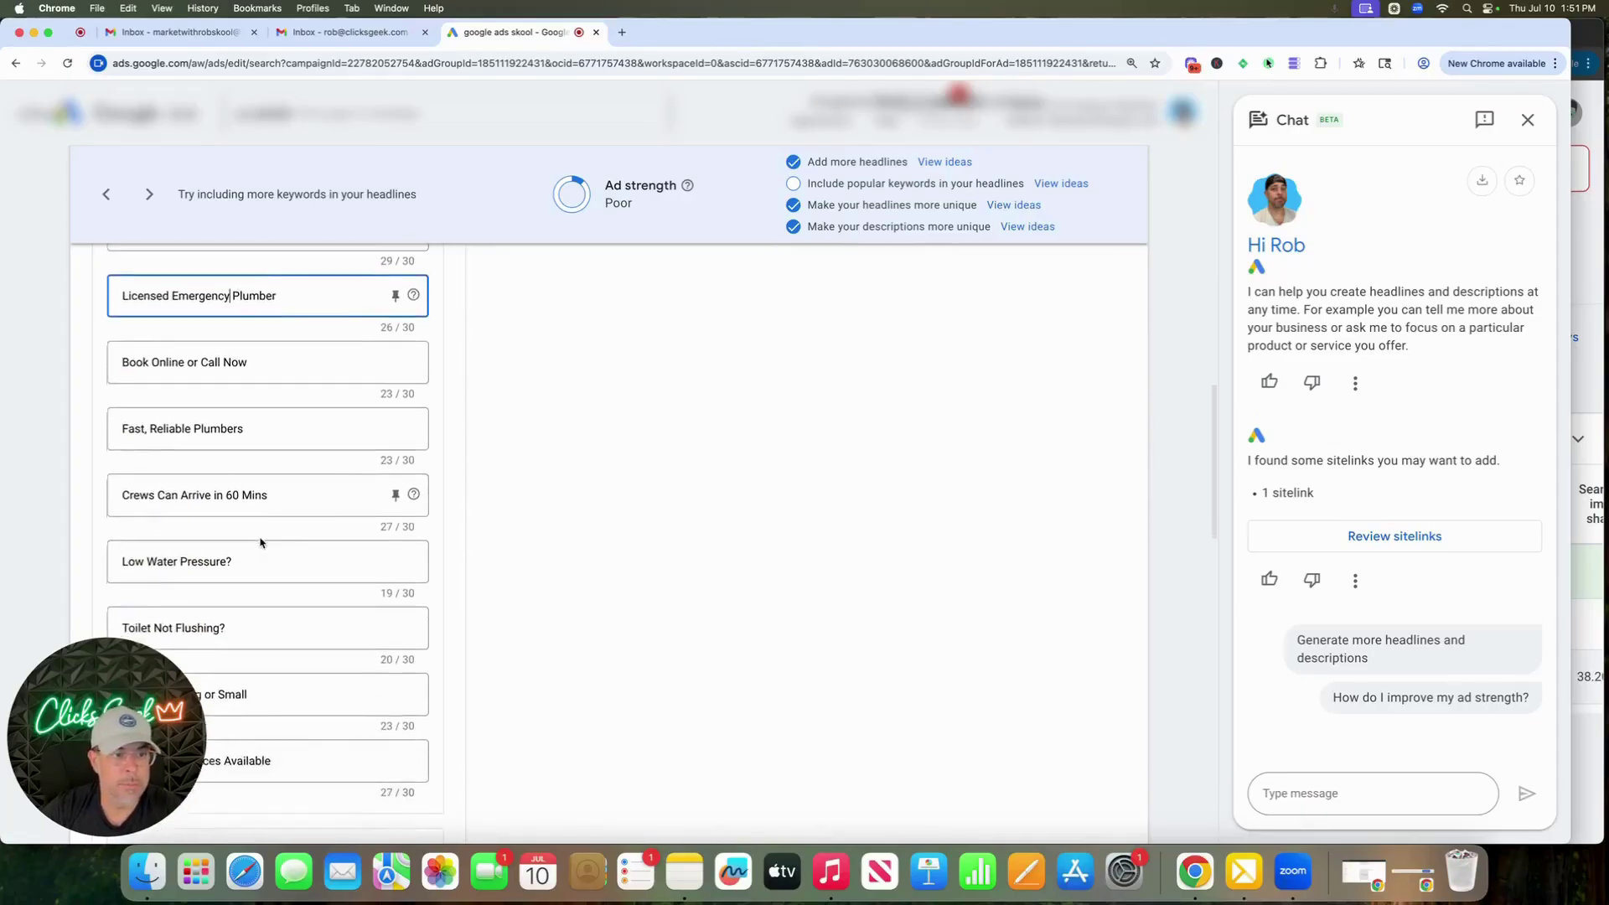
{"action": "scroll", "coordinate": [261, 543], "scroll_direction": "down", "scroll_amount": 2}
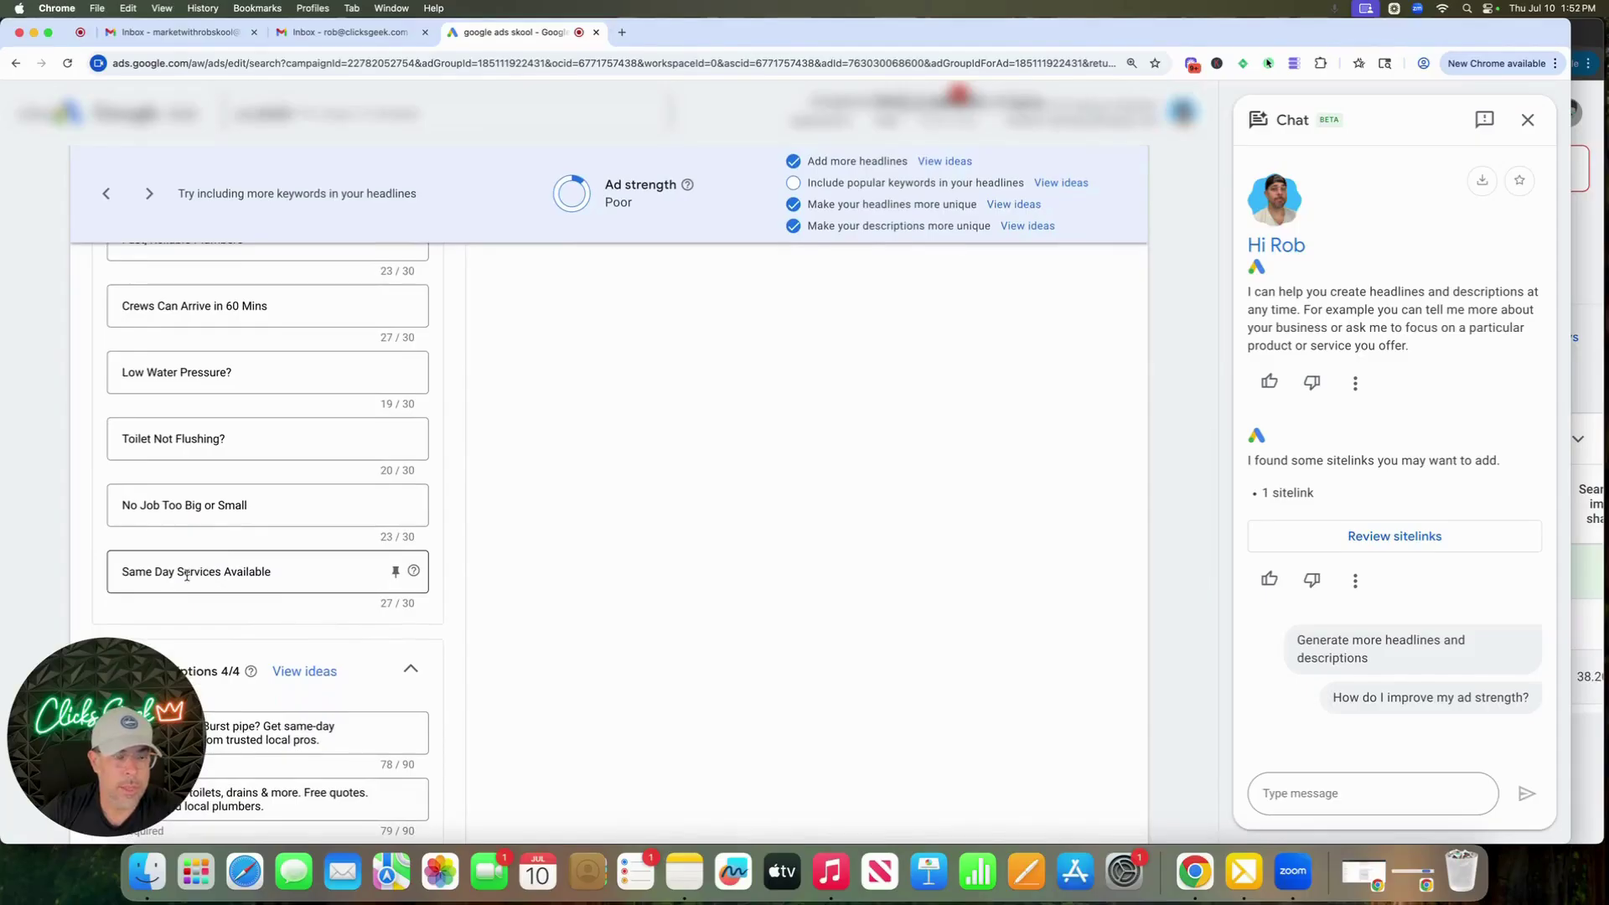
{"action": "left_click", "coordinate": [184, 509]}
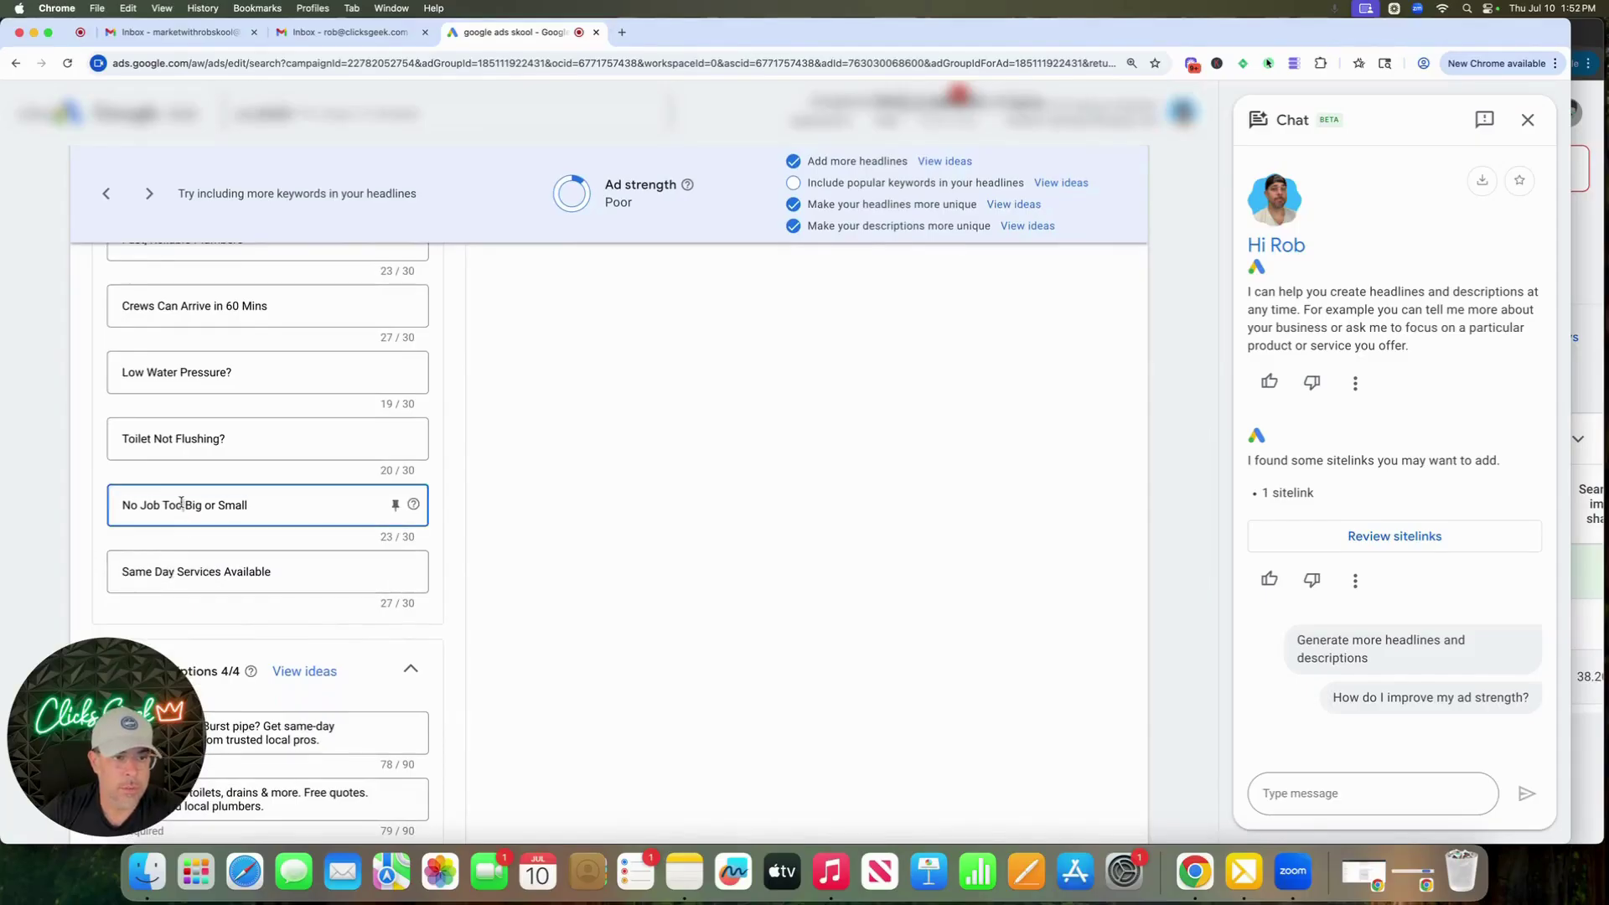
{"action": "key", "text": "super+a"}
{"action": "type", "text": "Plumbin"}
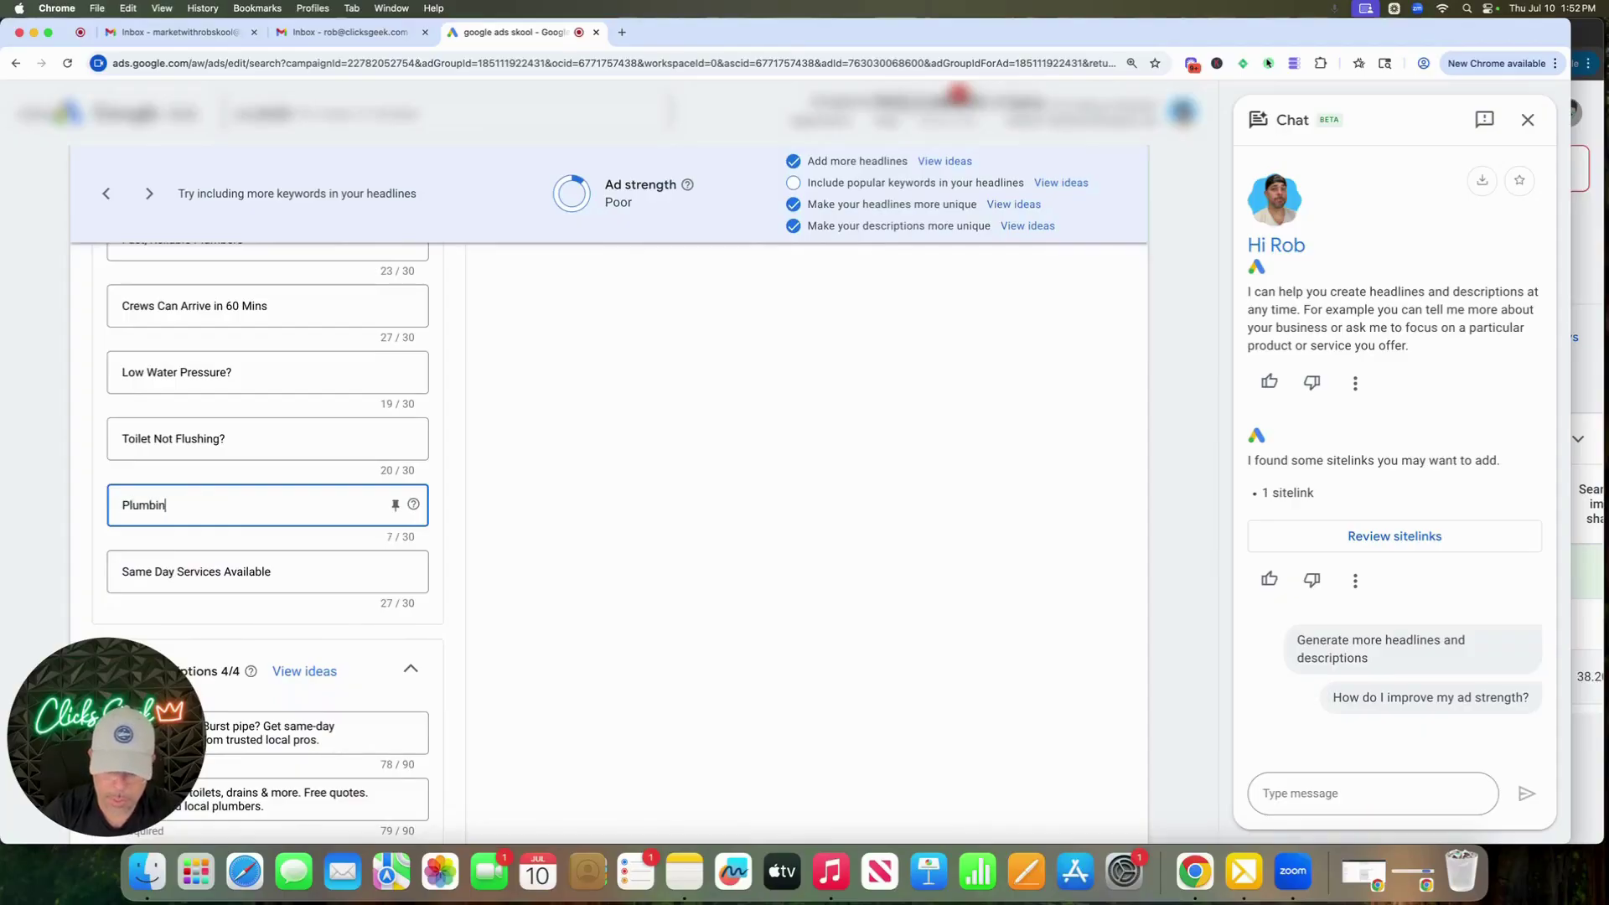
{"action": "type", "text": "g Emergen"}
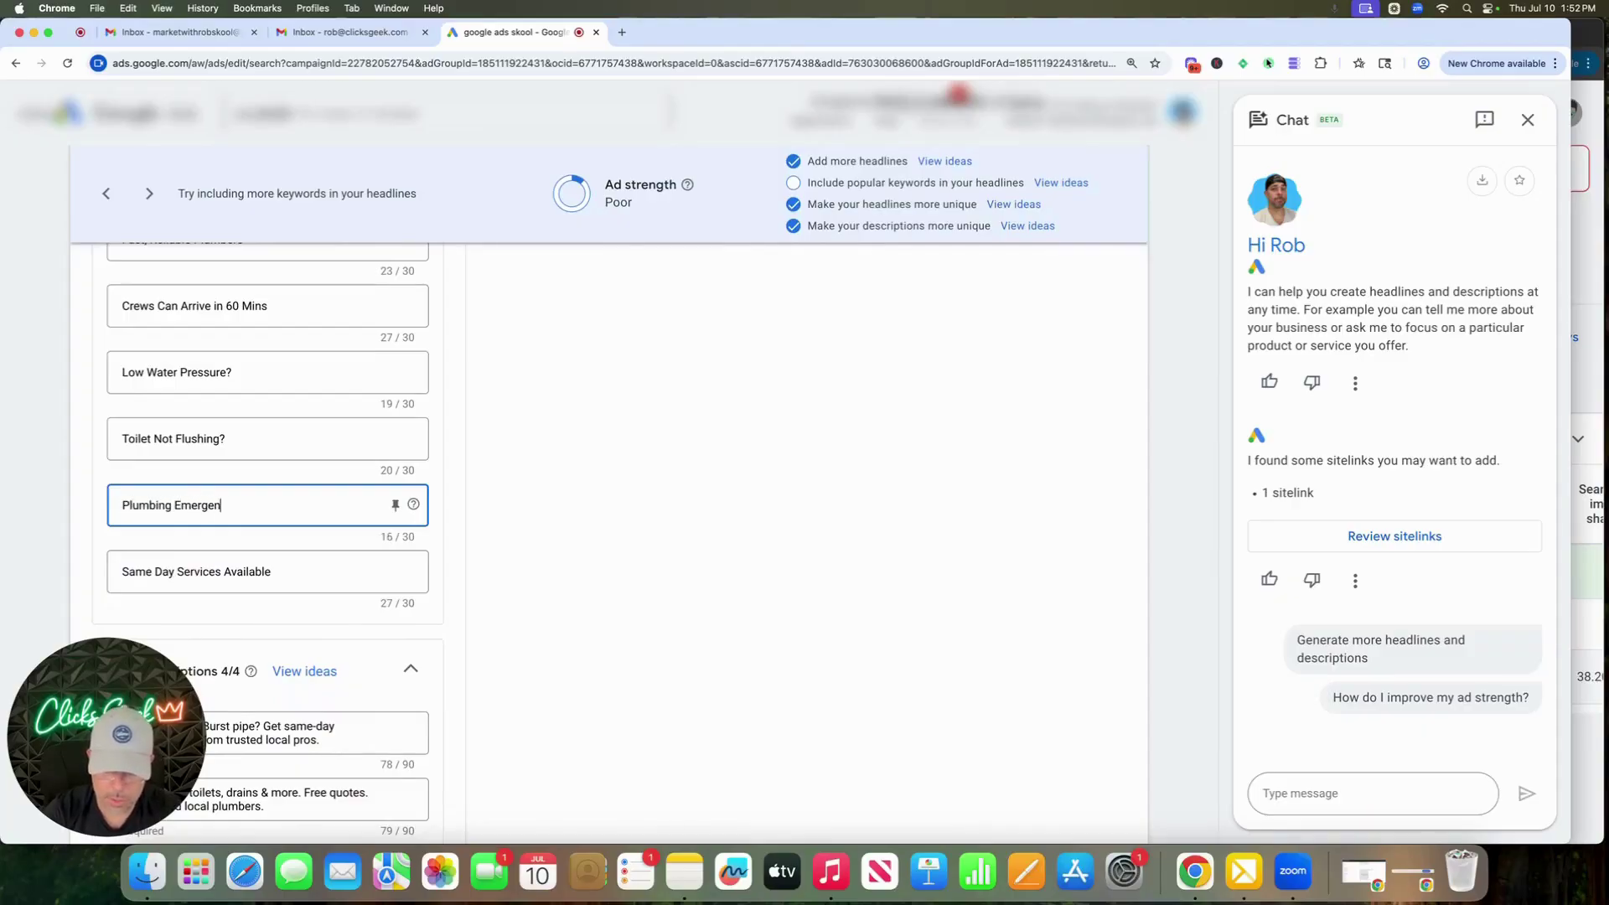
{"action": "type", "text": "cy? Ca"}
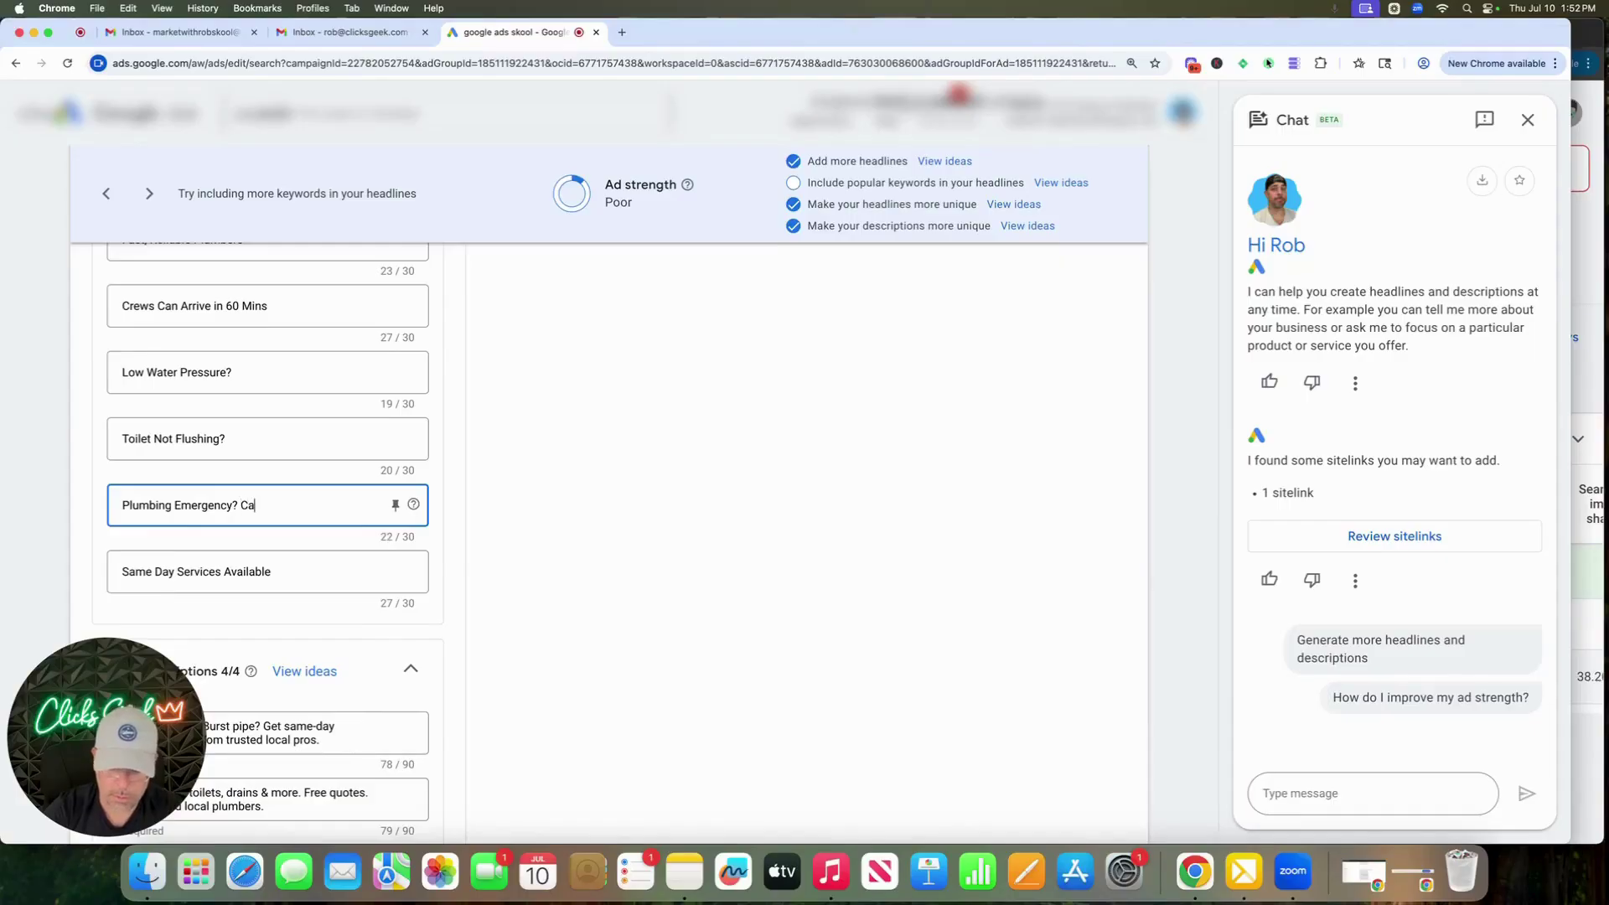
{"action": "type", "text": "ll Now"}
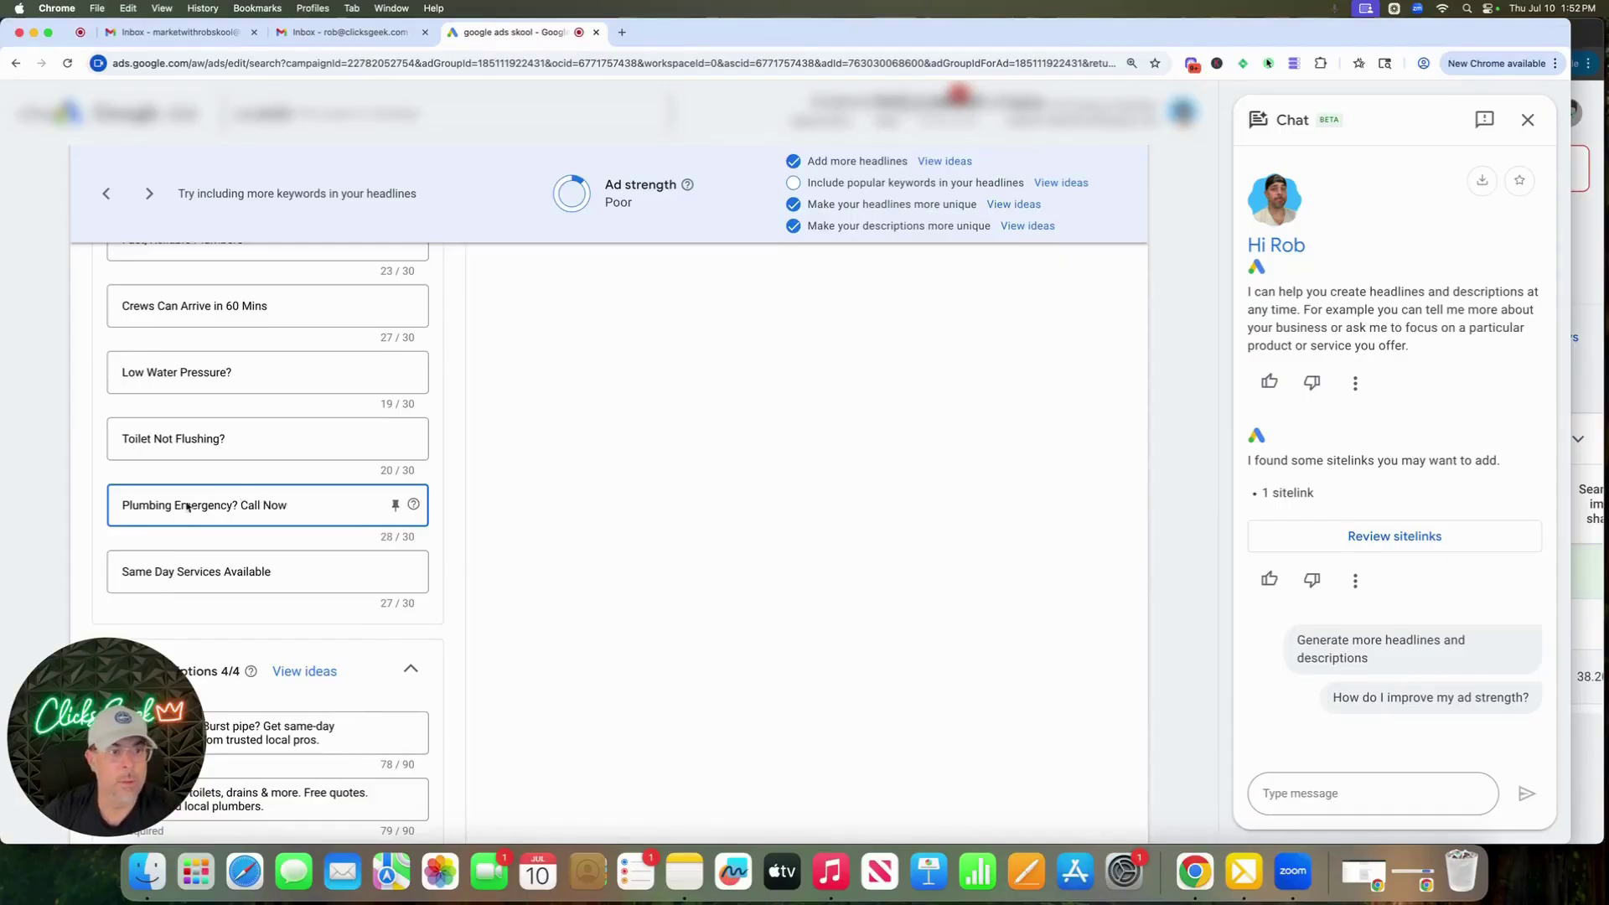
Review the ad's remaining headlines and its four descriptions for how well they suit emergency plumbing searches
{"action": "scroll", "coordinate": [280, 495], "scroll_direction": "down", "scroll_amount": 2}
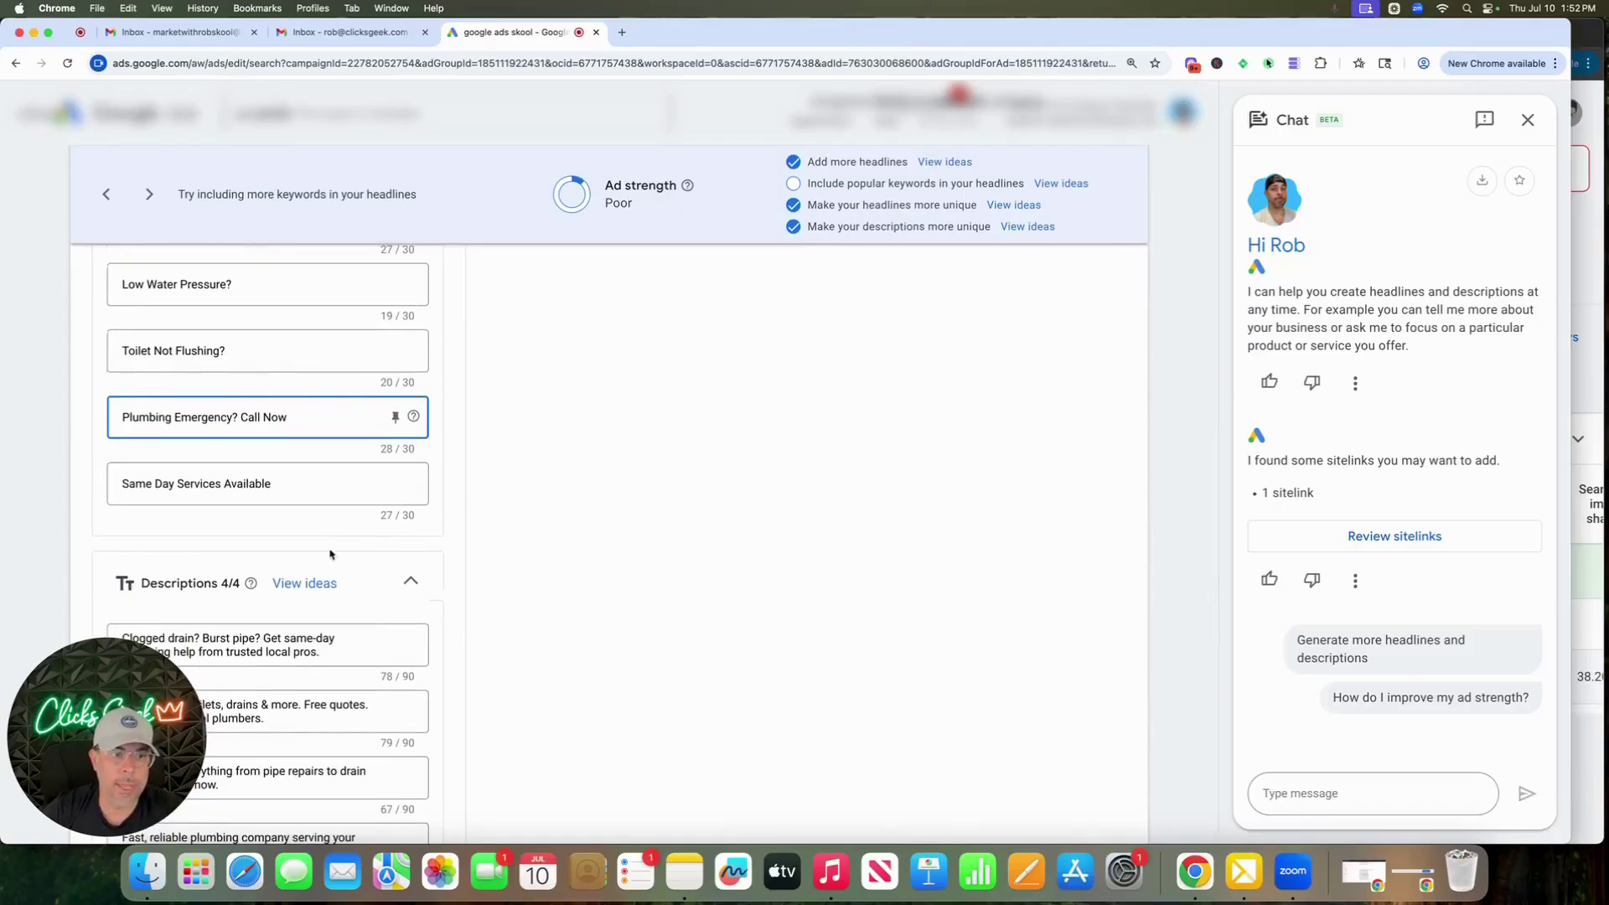
{"action": "scroll", "coordinate": [331, 374], "scroll_direction": "up", "scroll_amount": 5}
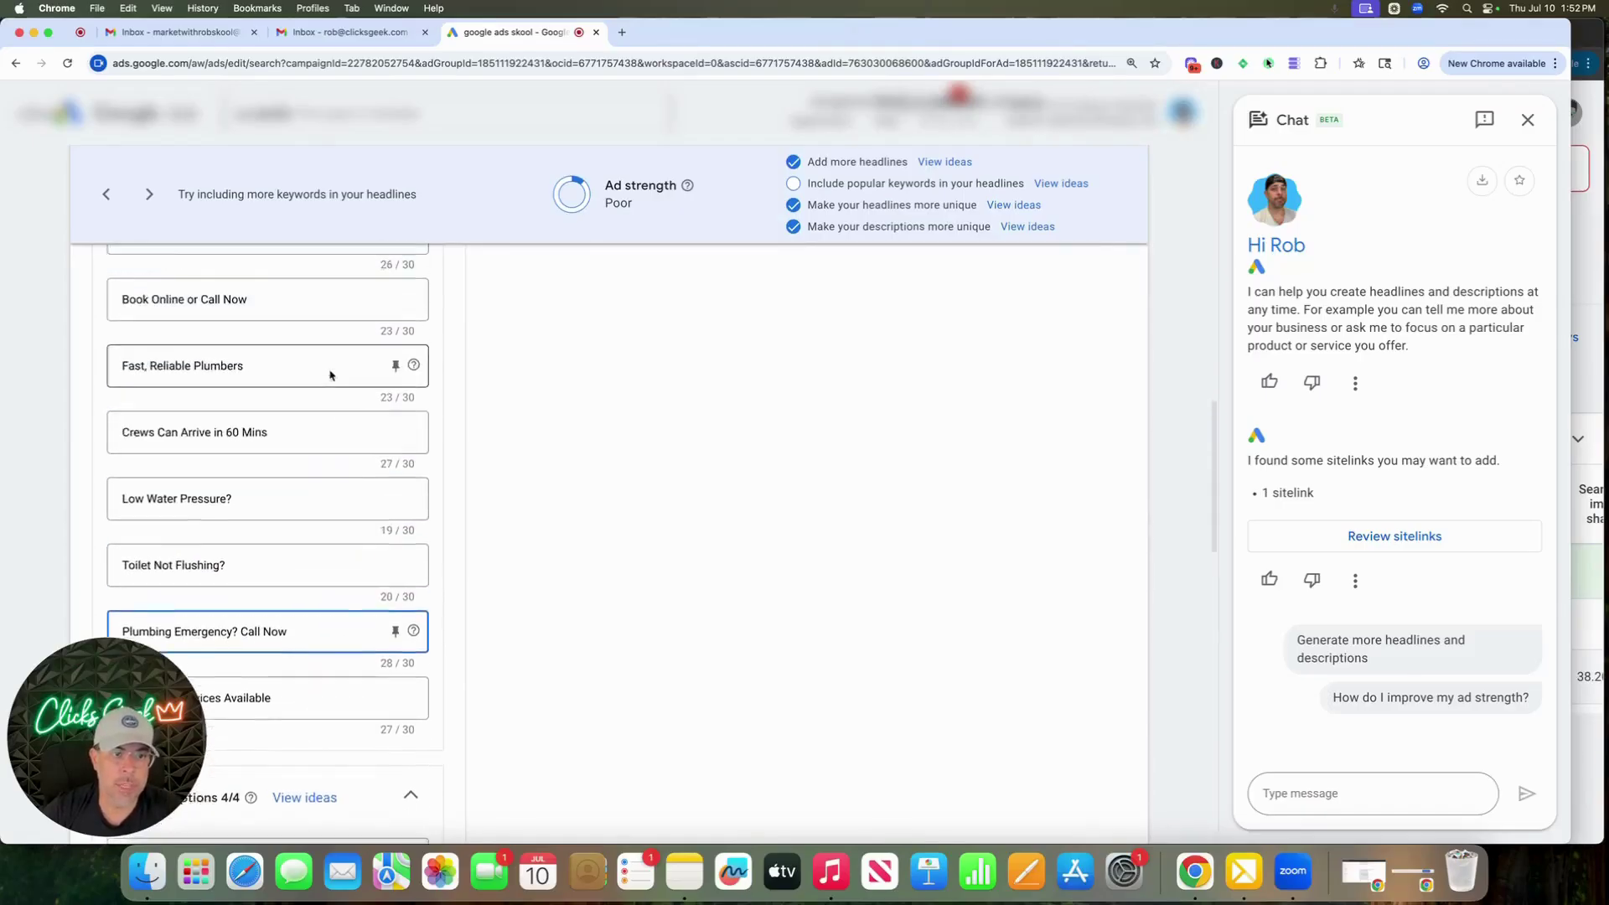
{"action": "scroll", "coordinate": [354, 427], "scroll_direction": "down", "scroll_amount": 8}
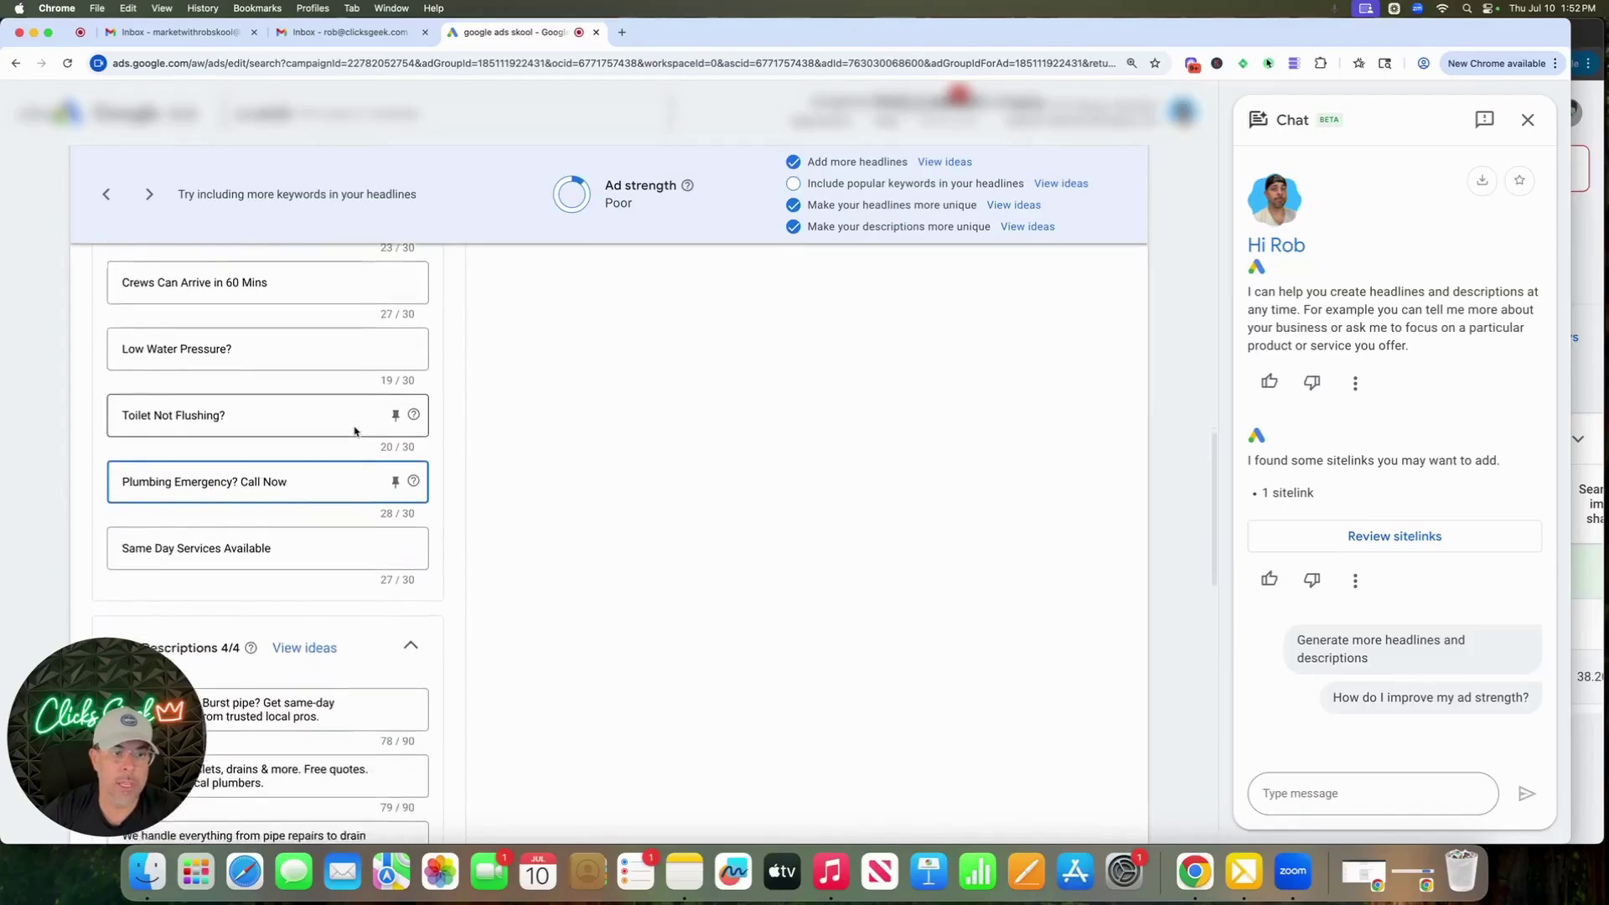
{"action": "scroll", "coordinate": [355, 432], "scroll_direction": "down", "scroll_amount": 3}
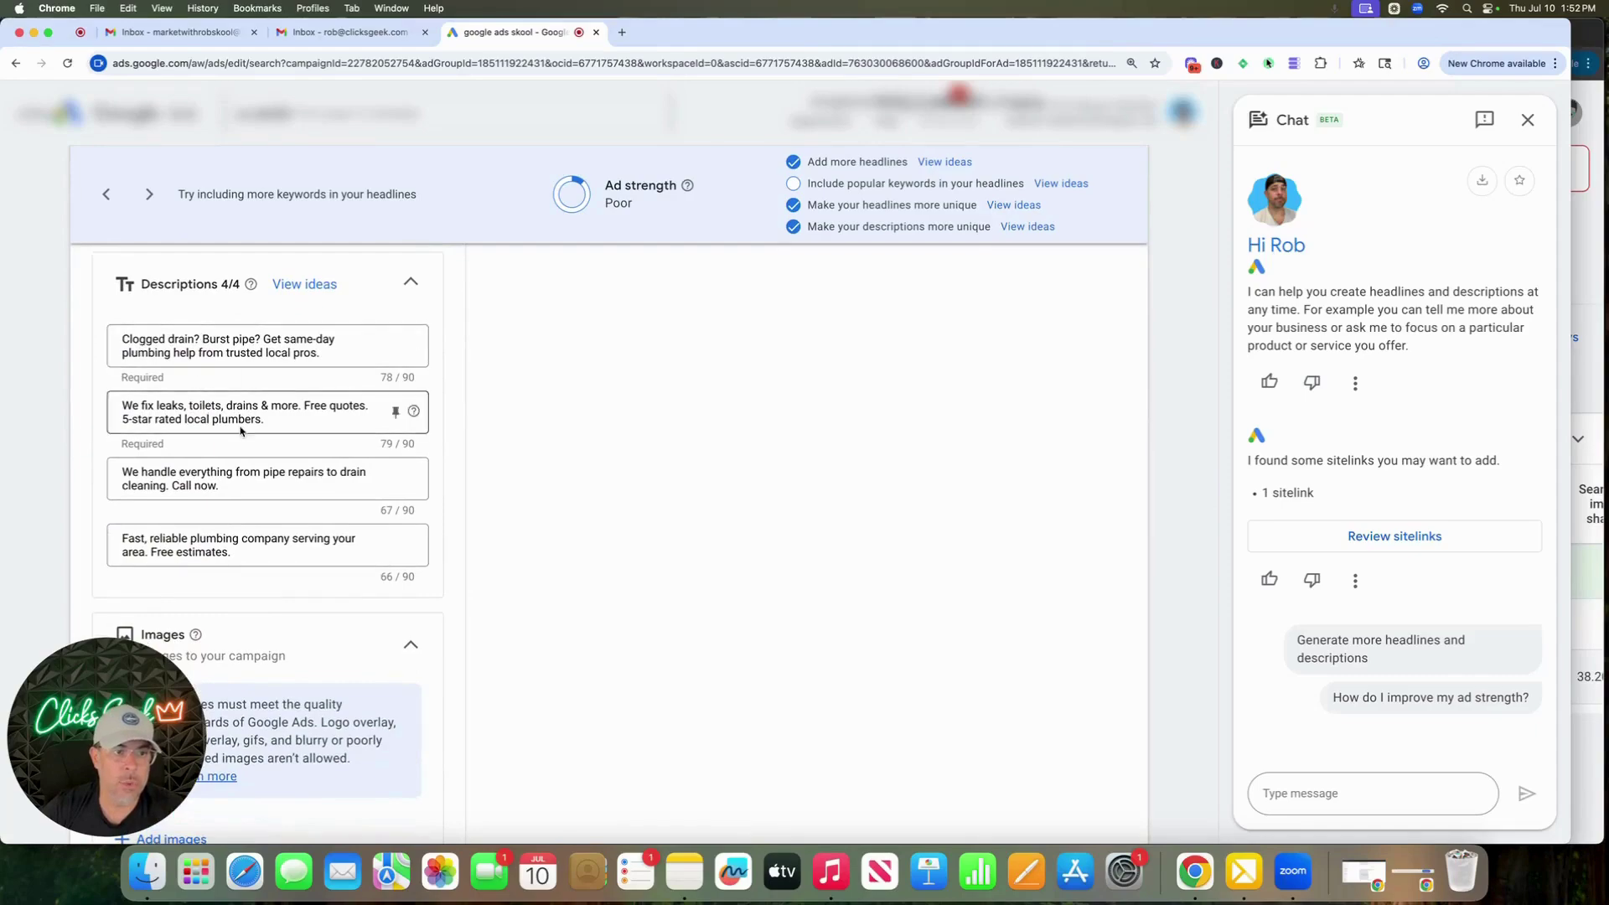
{"action": "scroll", "coordinate": [273, 531], "scroll_direction": "down", "scroll_amount": 3}
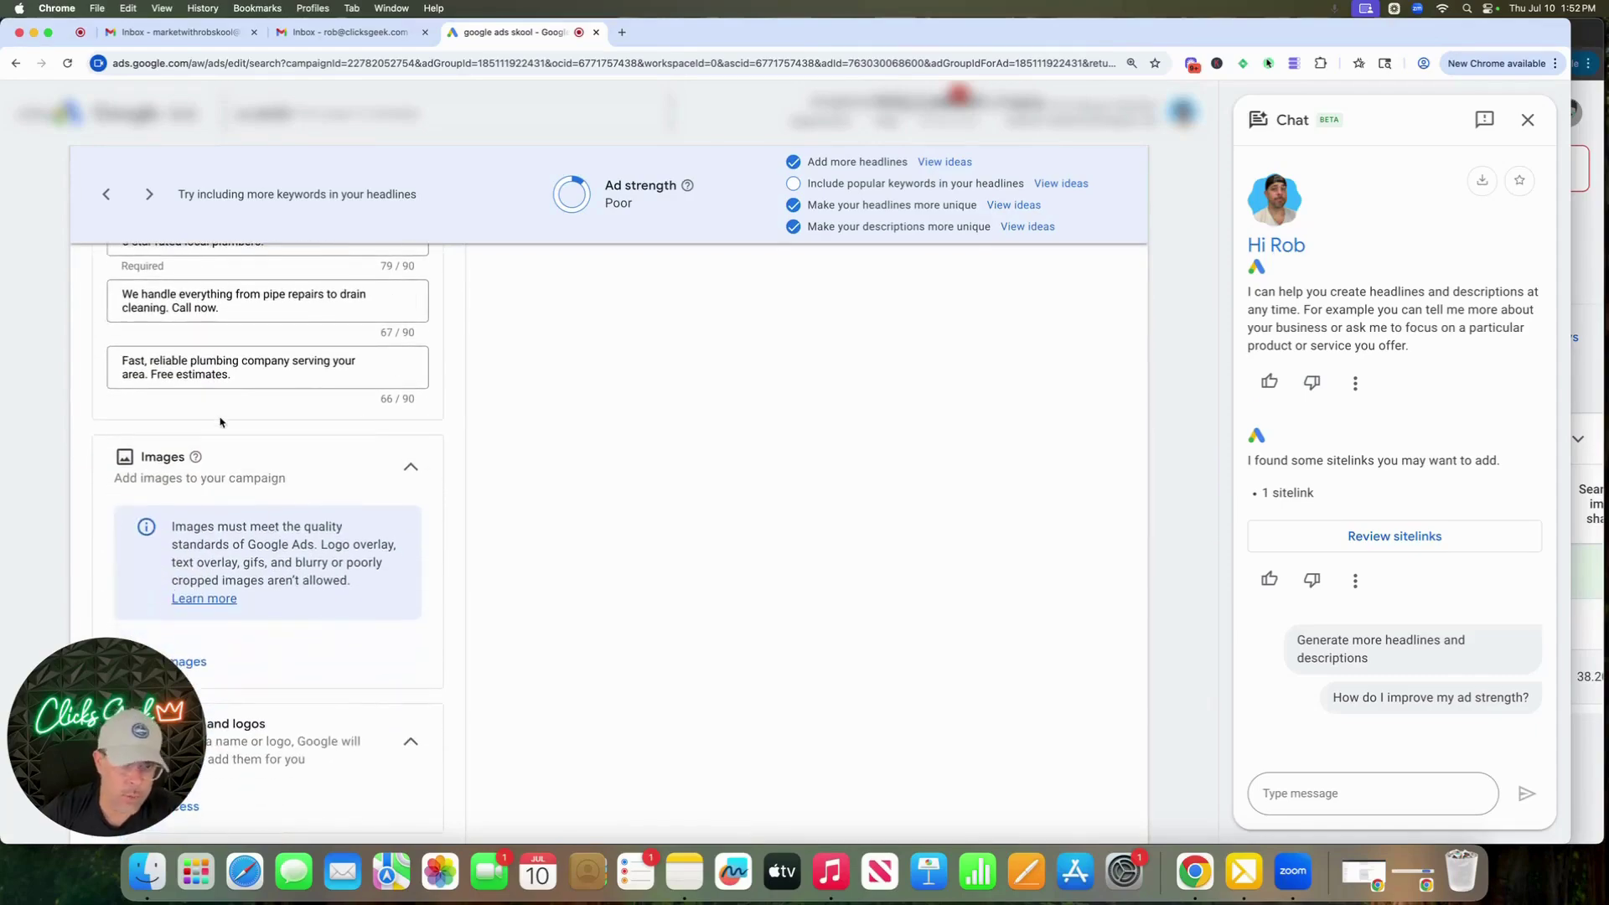
{"action": "scroll", "coordinate": [222, 419], "scroll_direction": "up", "scroll_amount": 3}
{"action": "scroll", "coordinate": [220, 417], "scroll_direction": "down", "scroll_amount": 1}
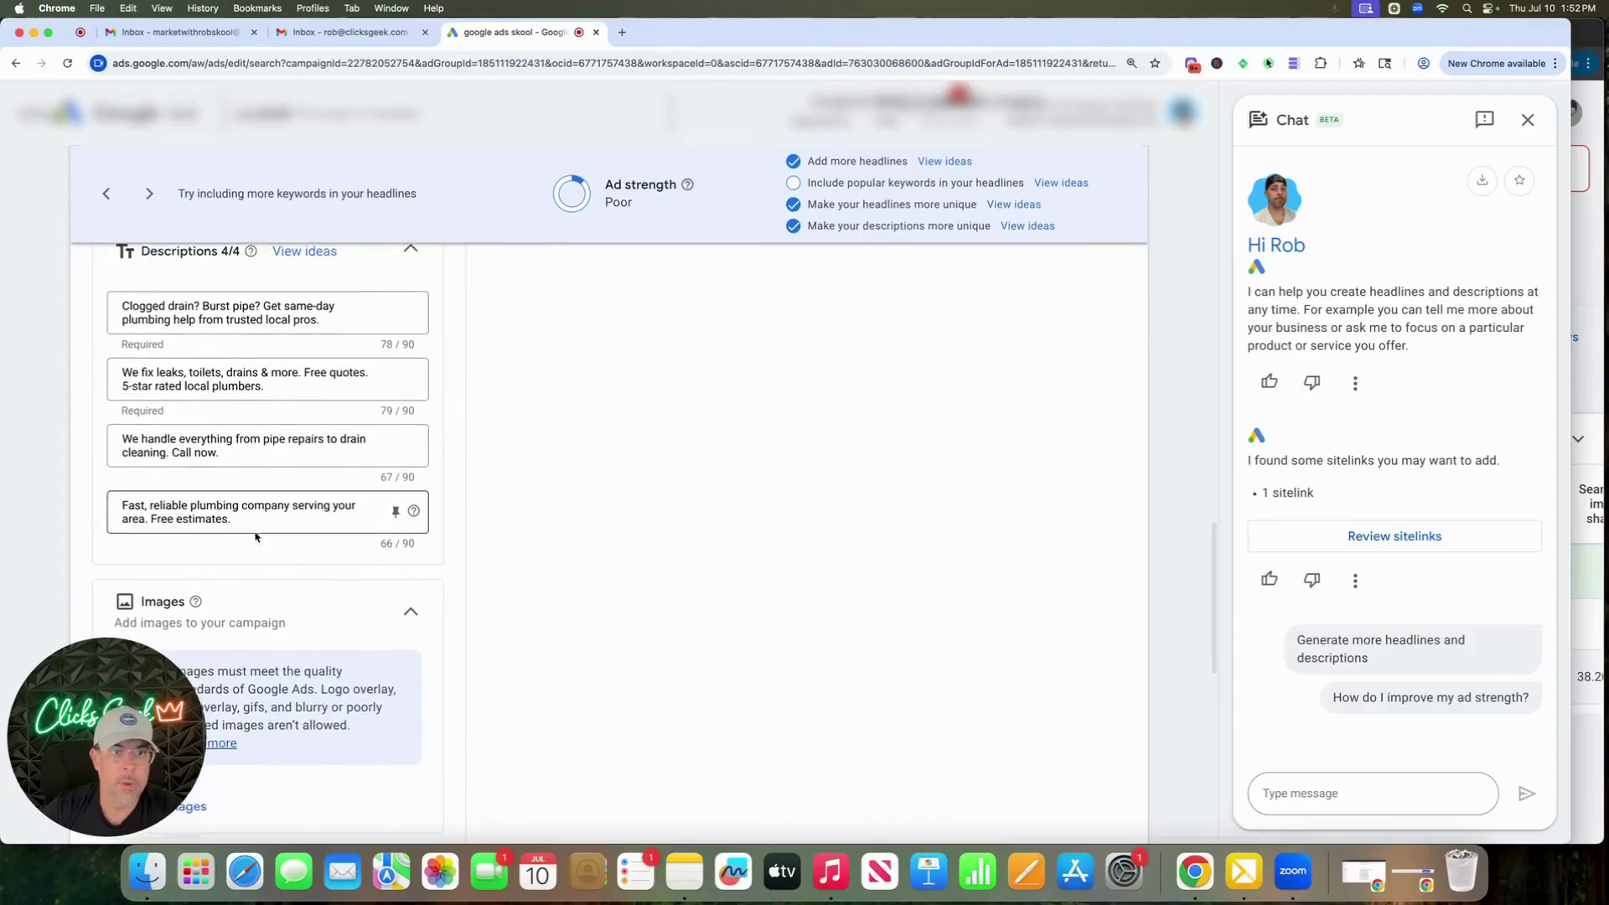
{"action": "scroll", "coordinate": [251, 435], "scroll_direction": "up", "scroll_amount": 5}
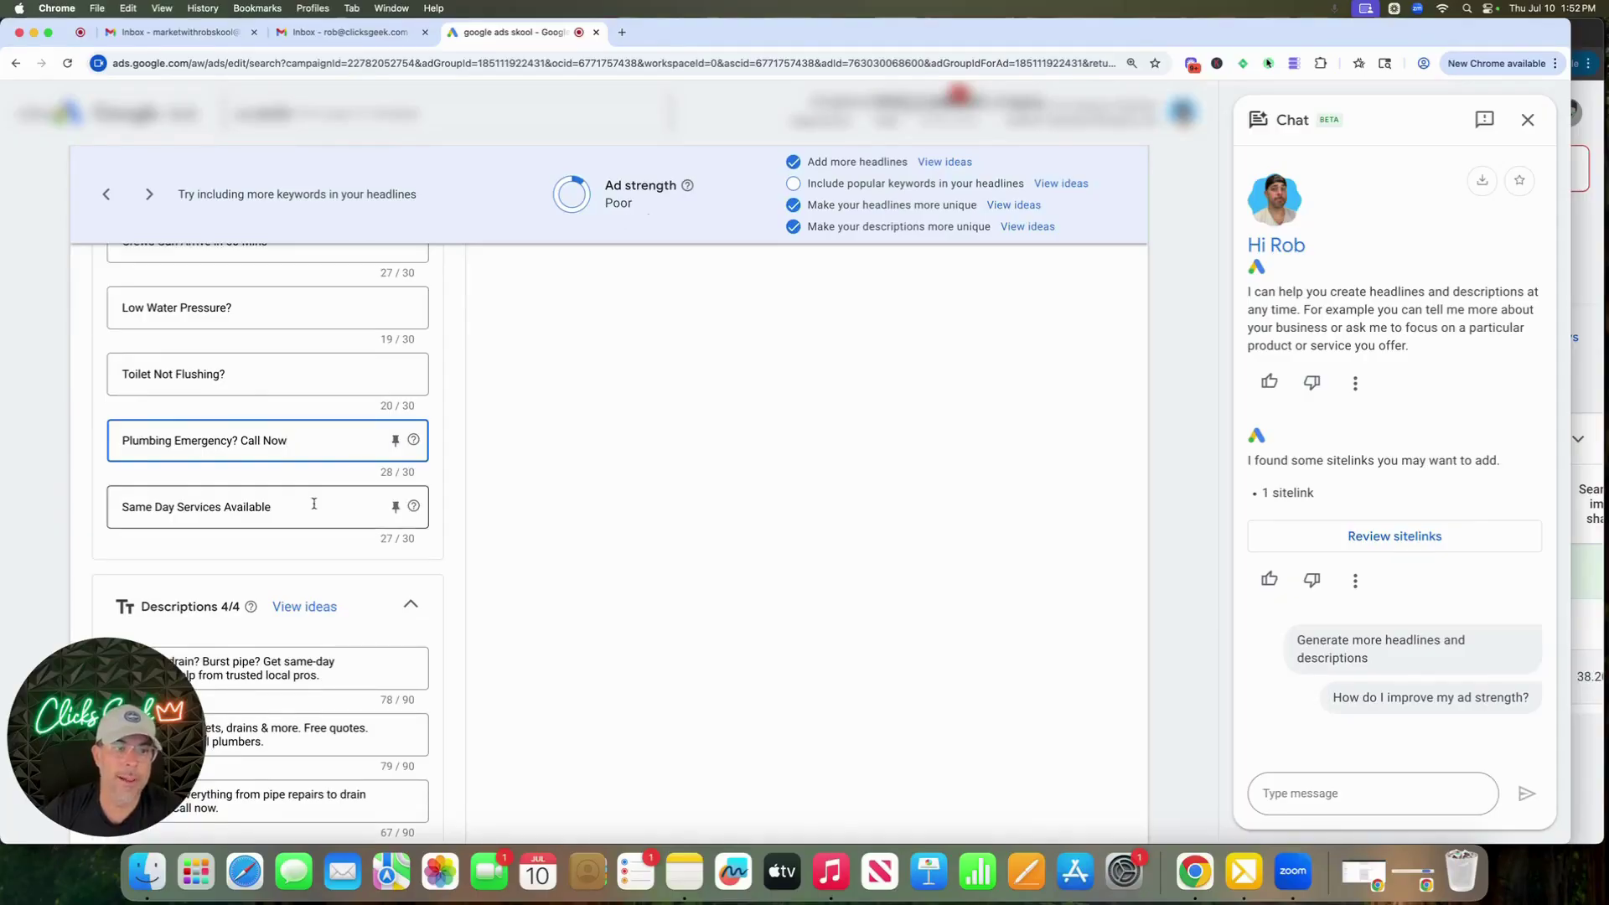
{"action": "scroll", "coordinate": [635, 218], "scroll_direction": "down", "scroll_amount": 2}
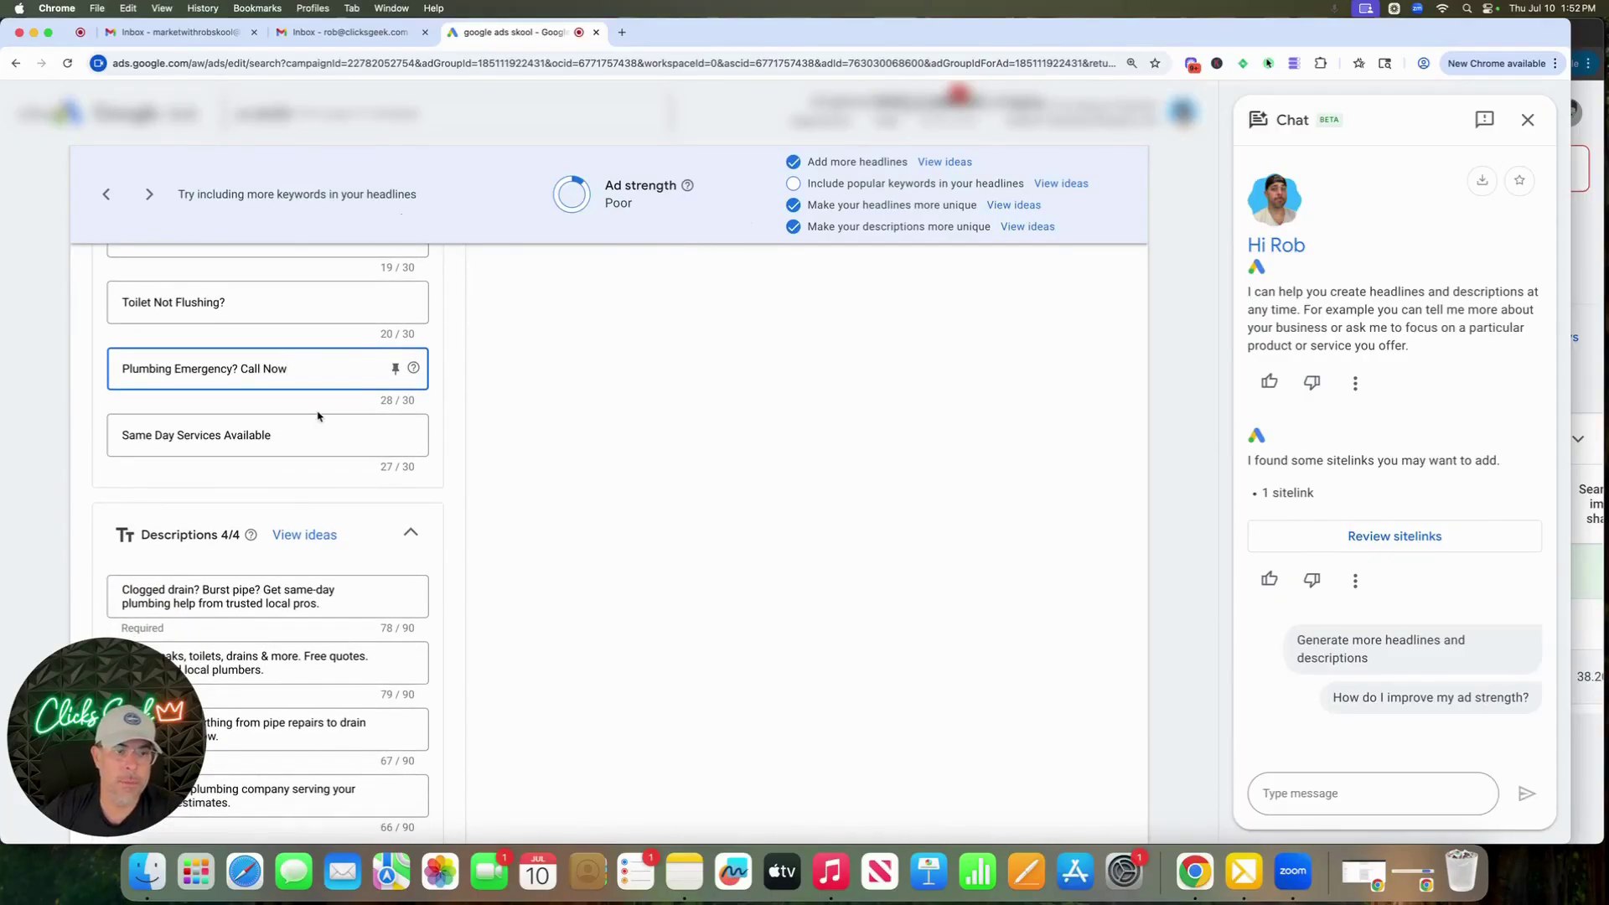
{"action": "scroll", "coordinate": [318, 417], "scroll_direction": "down", "scroll_amount": 2}
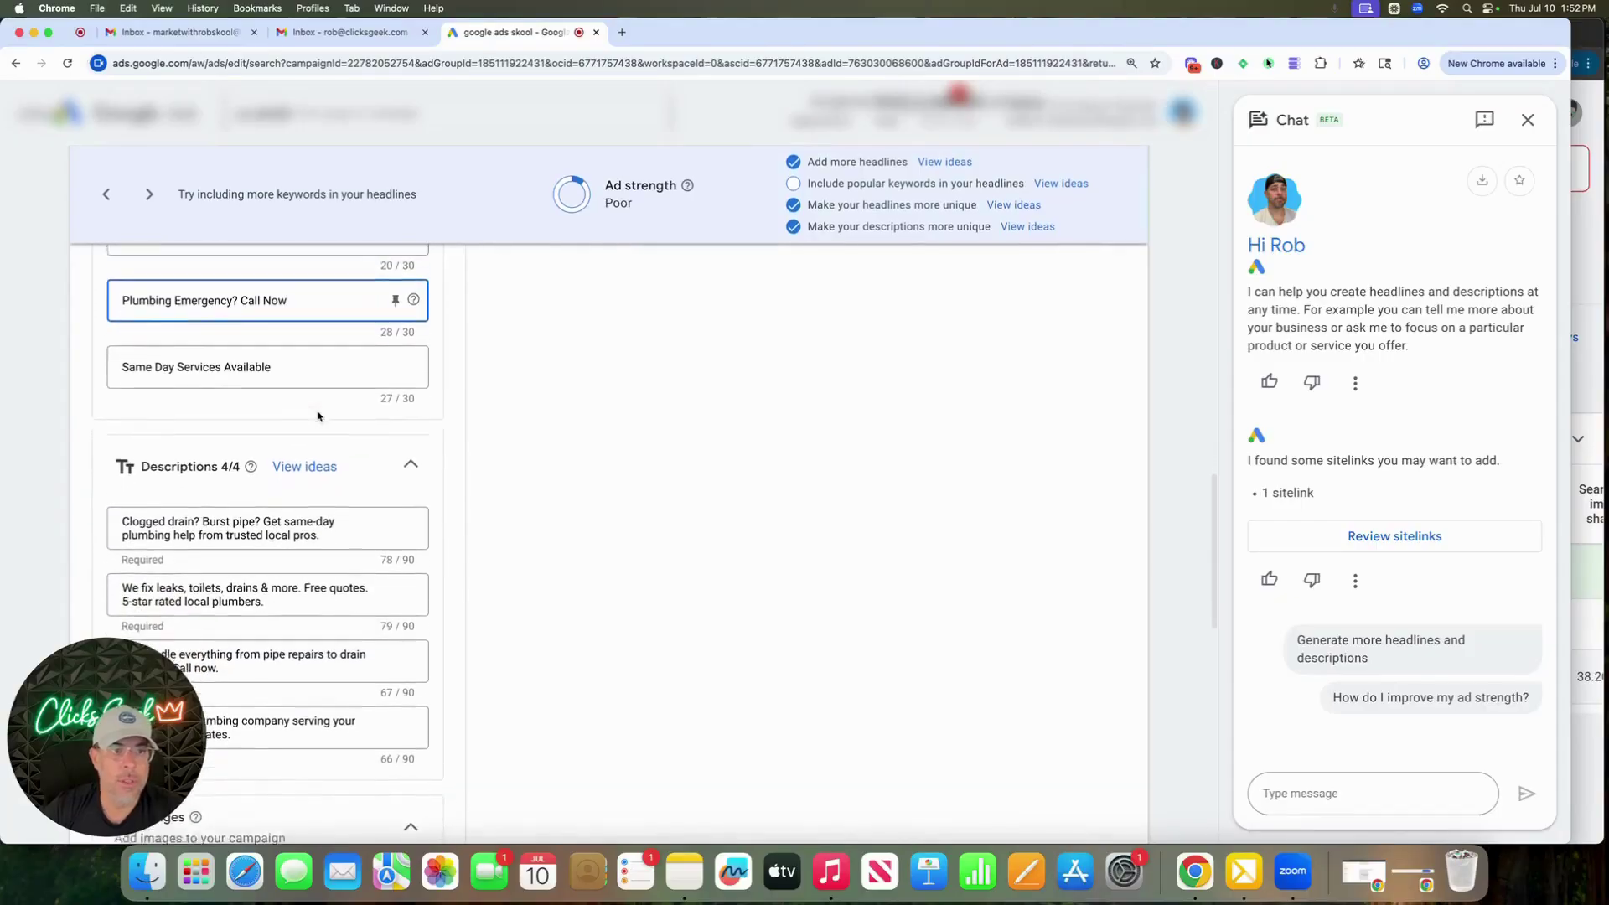
Recheck the ad's full set of headlines and descriptions, and save the edited ad
{"action": "scroll", "coordinate": [318, 416], "scroll_direction": "up", "scroll_amount": 10}
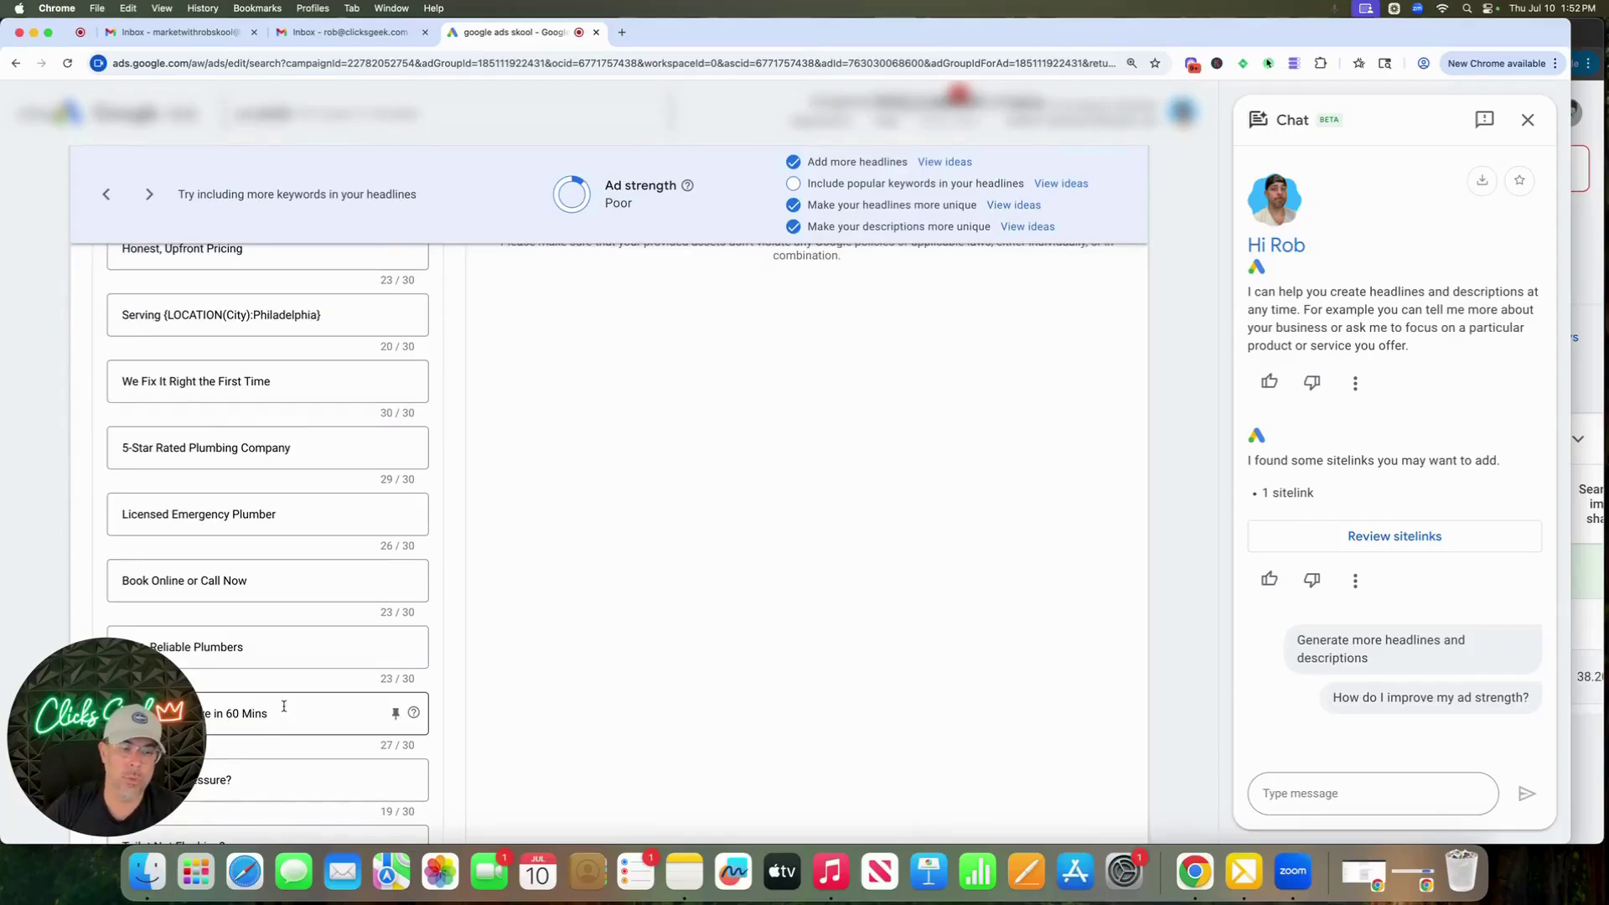
{"action": "scroll", "coordinate": [284, 706], "scroll_direction": "down", "scroll_amount": 10}
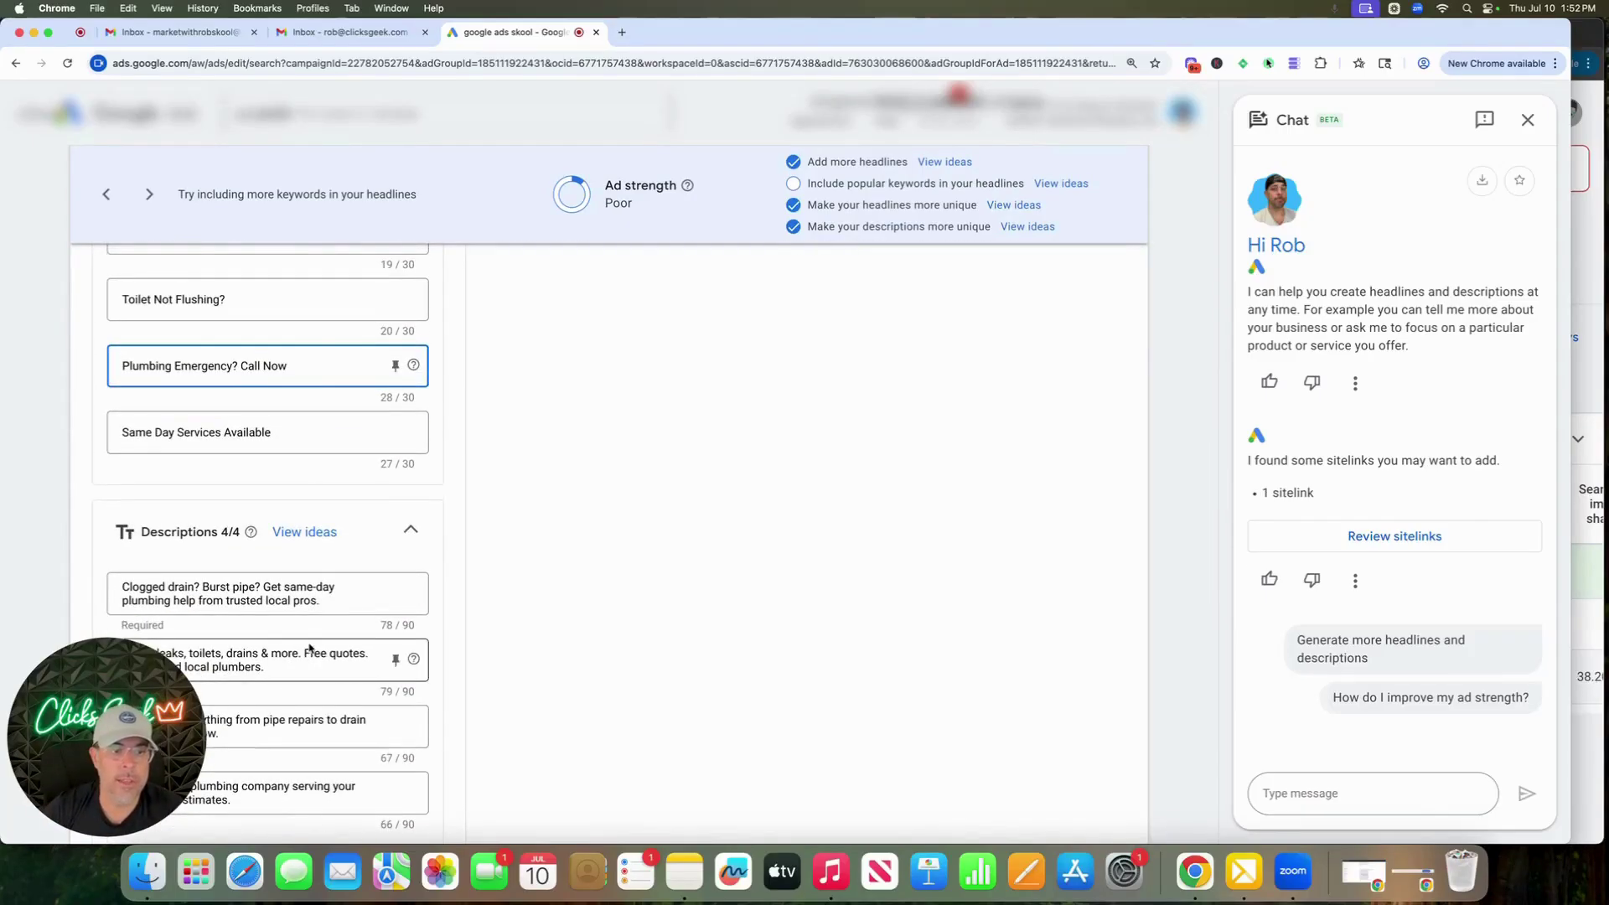
{"action": "scroll", "coordinate": [309, 648], "scroll_direction": "up", "scroll_amount": 8}
{"action": "scroll", "coordinate": [395, 534], "scroll_direction": "down", "scroll_amount": 6}
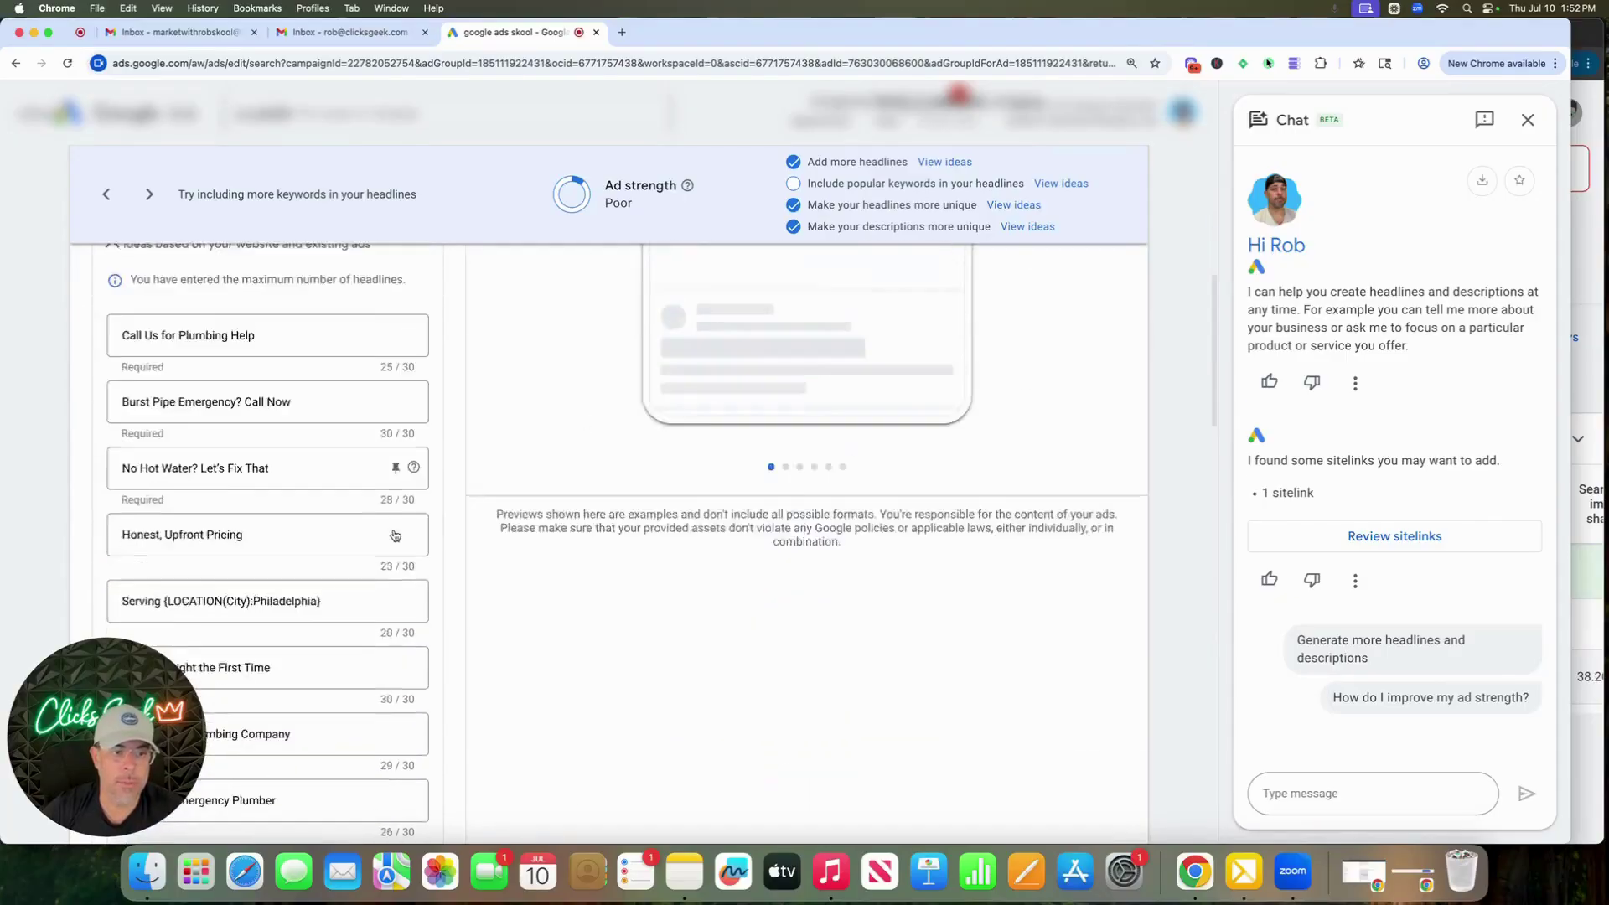
{"action": "scroll", "coordinate": [395, 534], "scroll_direction": "down", "scroll_amount": 10}
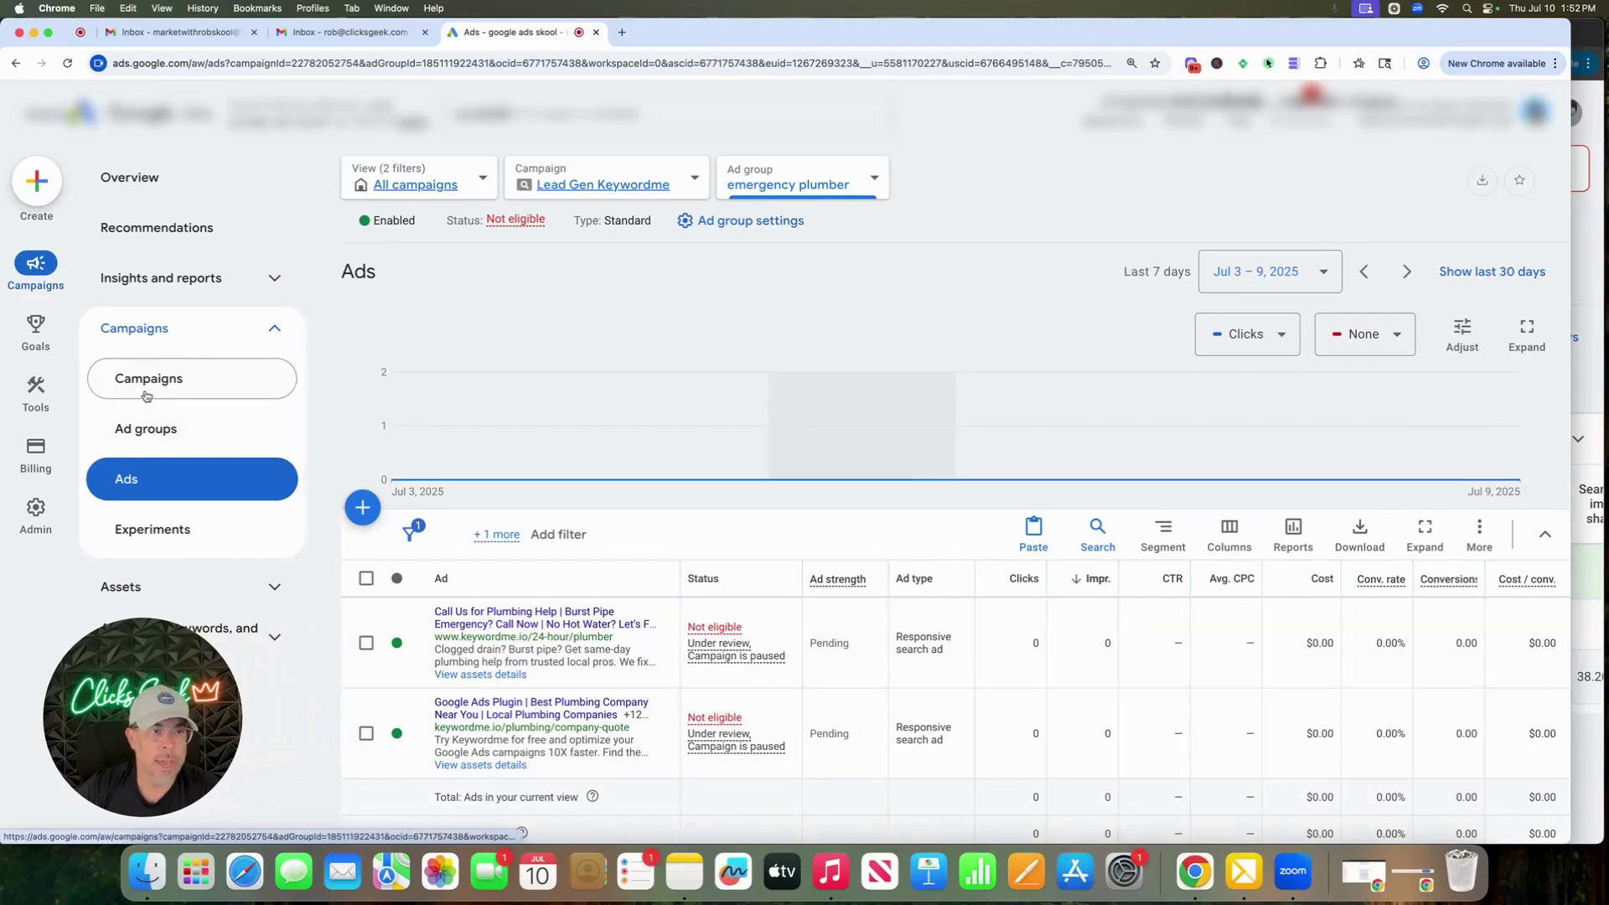
Check the emergency plumber ad group's keyword list, and start discovering new keywords in Keyword Planner
{"action": "left_click", "coordinate": [134, 428]}
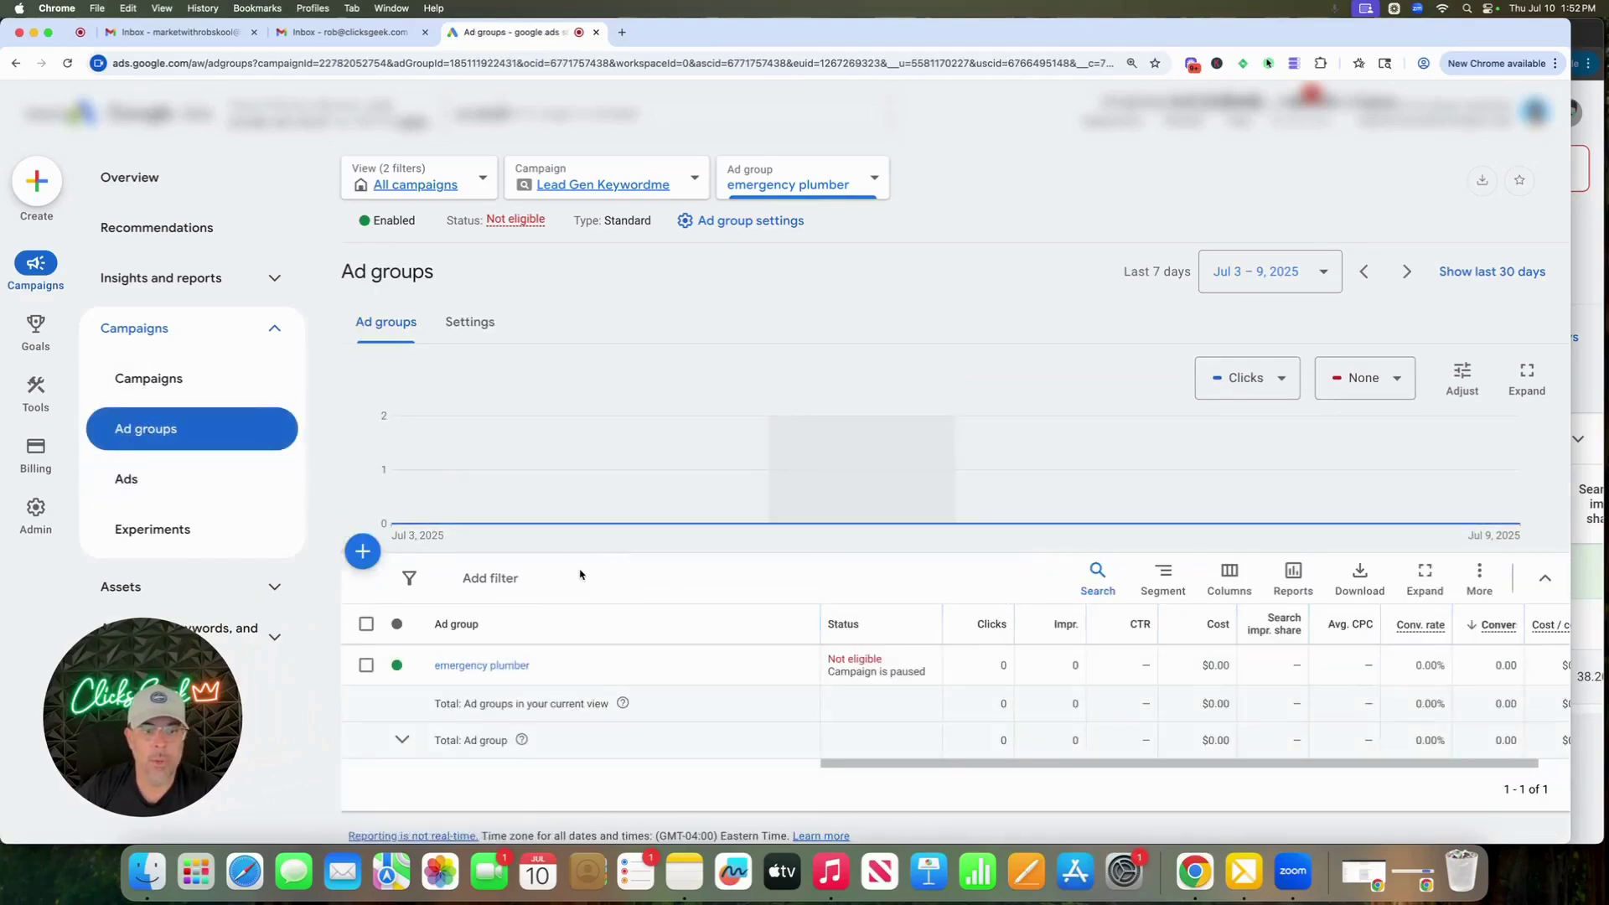
{"action": "left_click", "coordinate": [483, 666]}
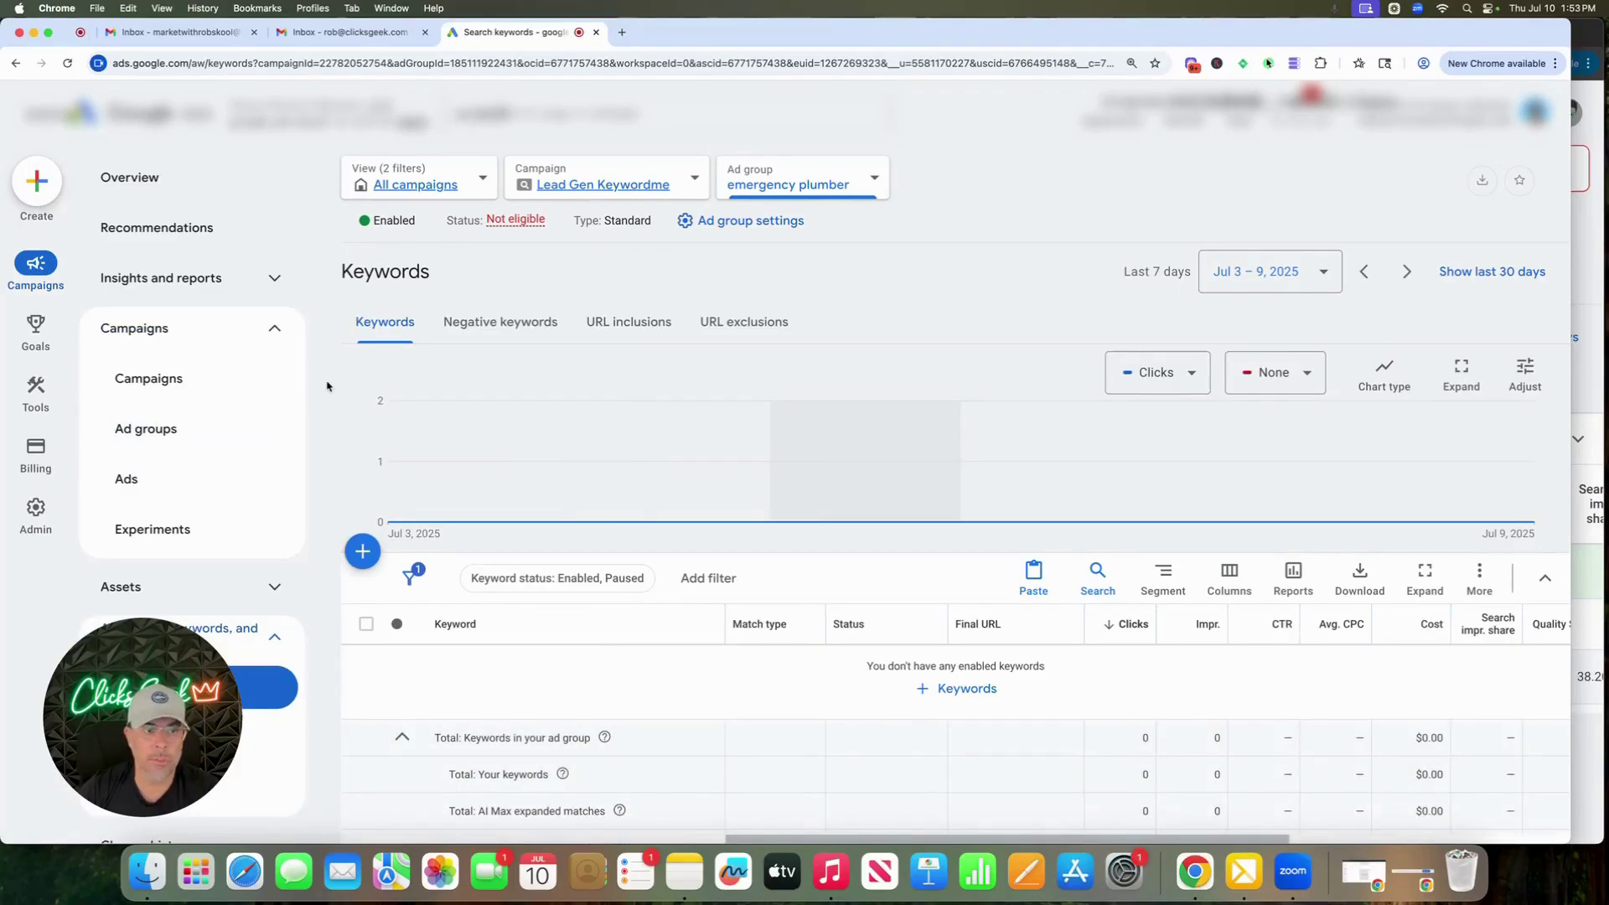
{"action": "mouse_move", "coordinate": [35, 390]}
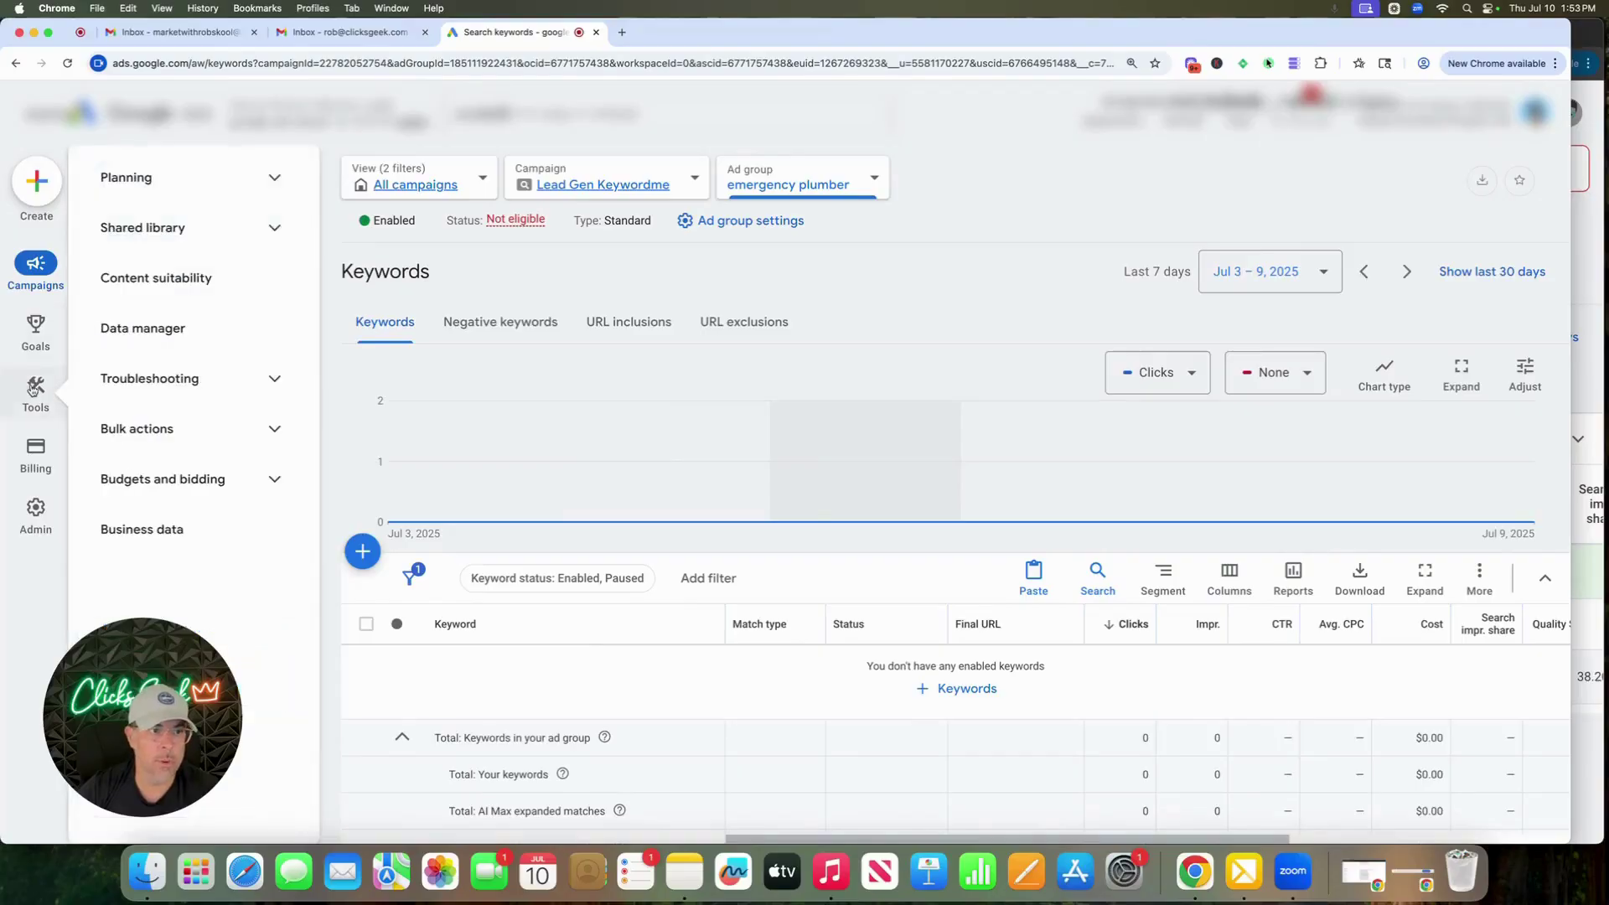
{"action": "left_click", "coordinate": [251, 189]}
{"action": "left_click", "coordinate": [168, 225]}
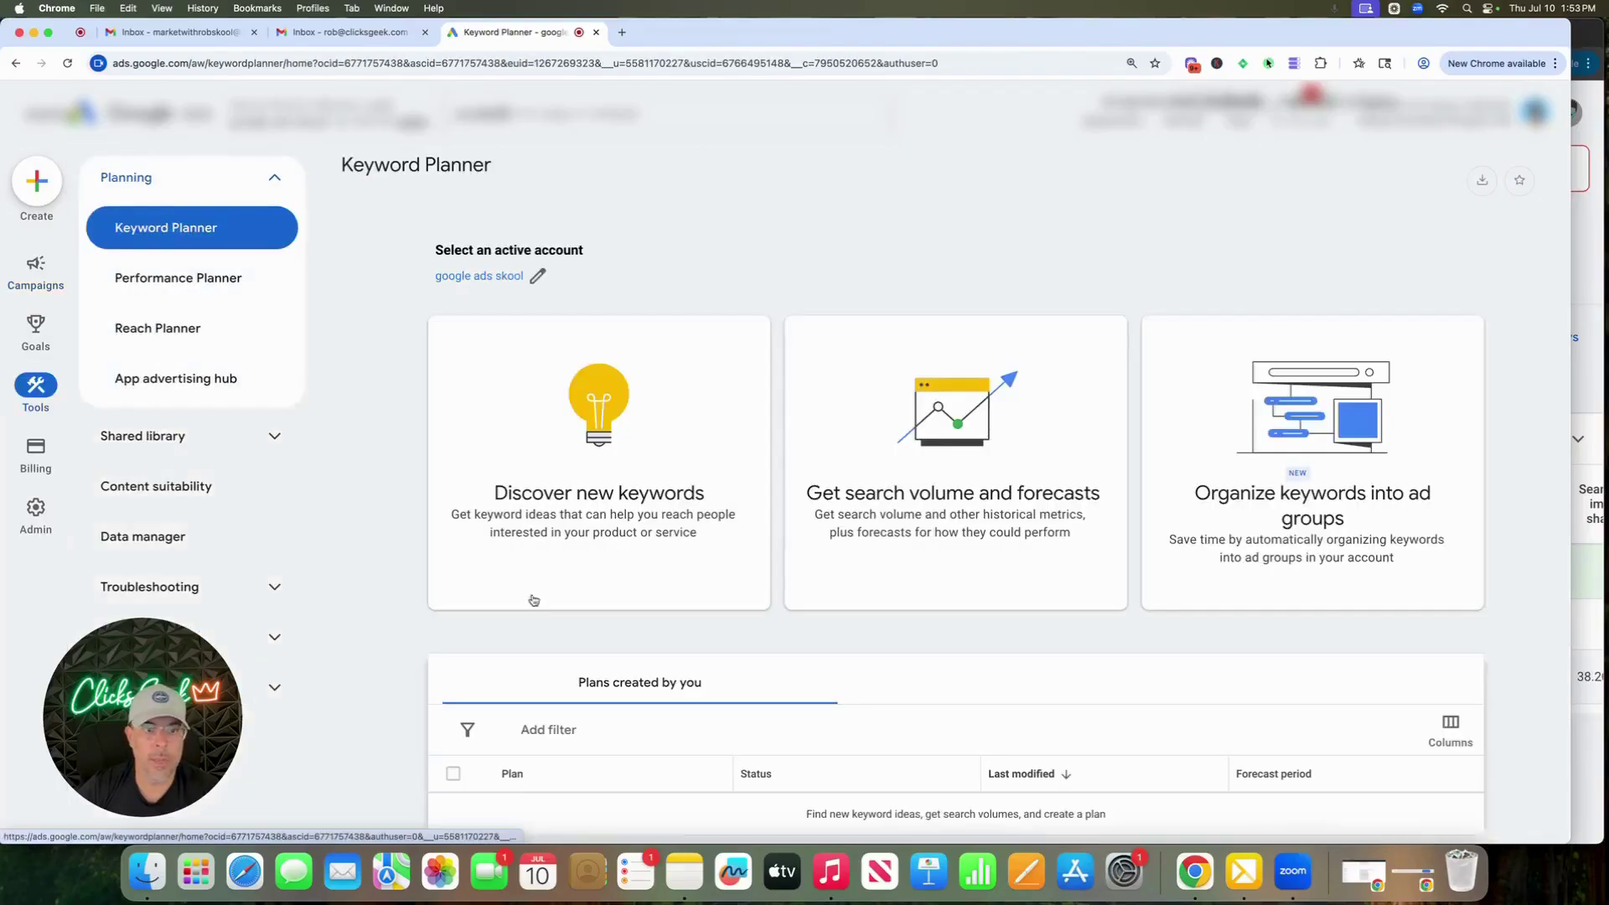
{"action": "left_click", "coordinate": [533, 600]}
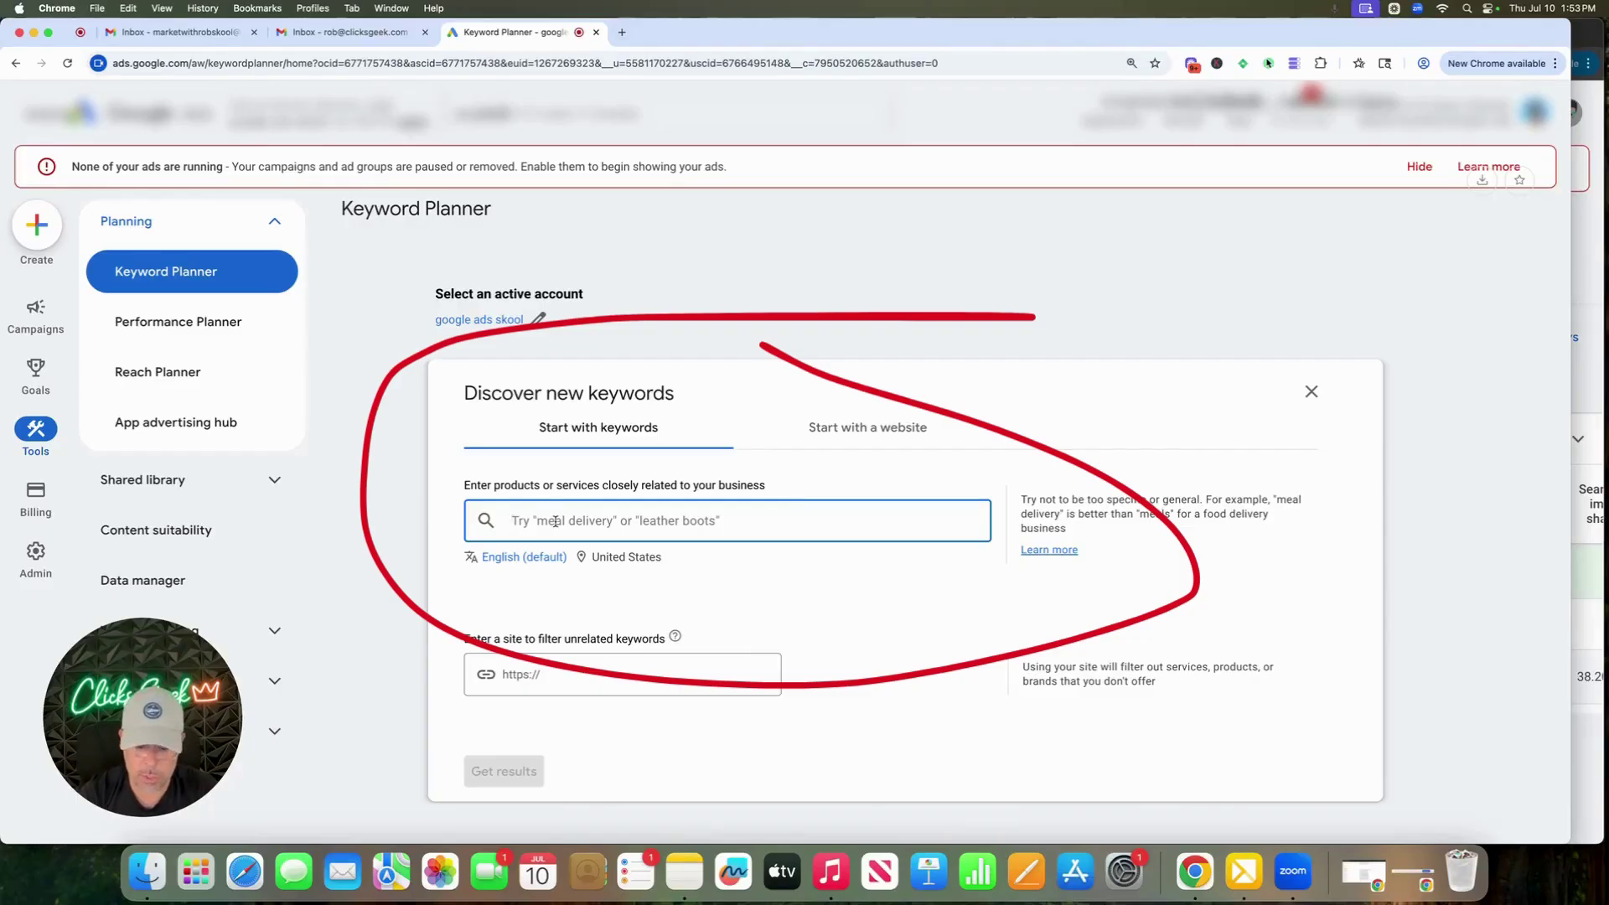
Get keyword ideas for "emergency plumber" and "24 hour plumber" and look through the suggested keywords
{"action": "type", "text": "eme"}
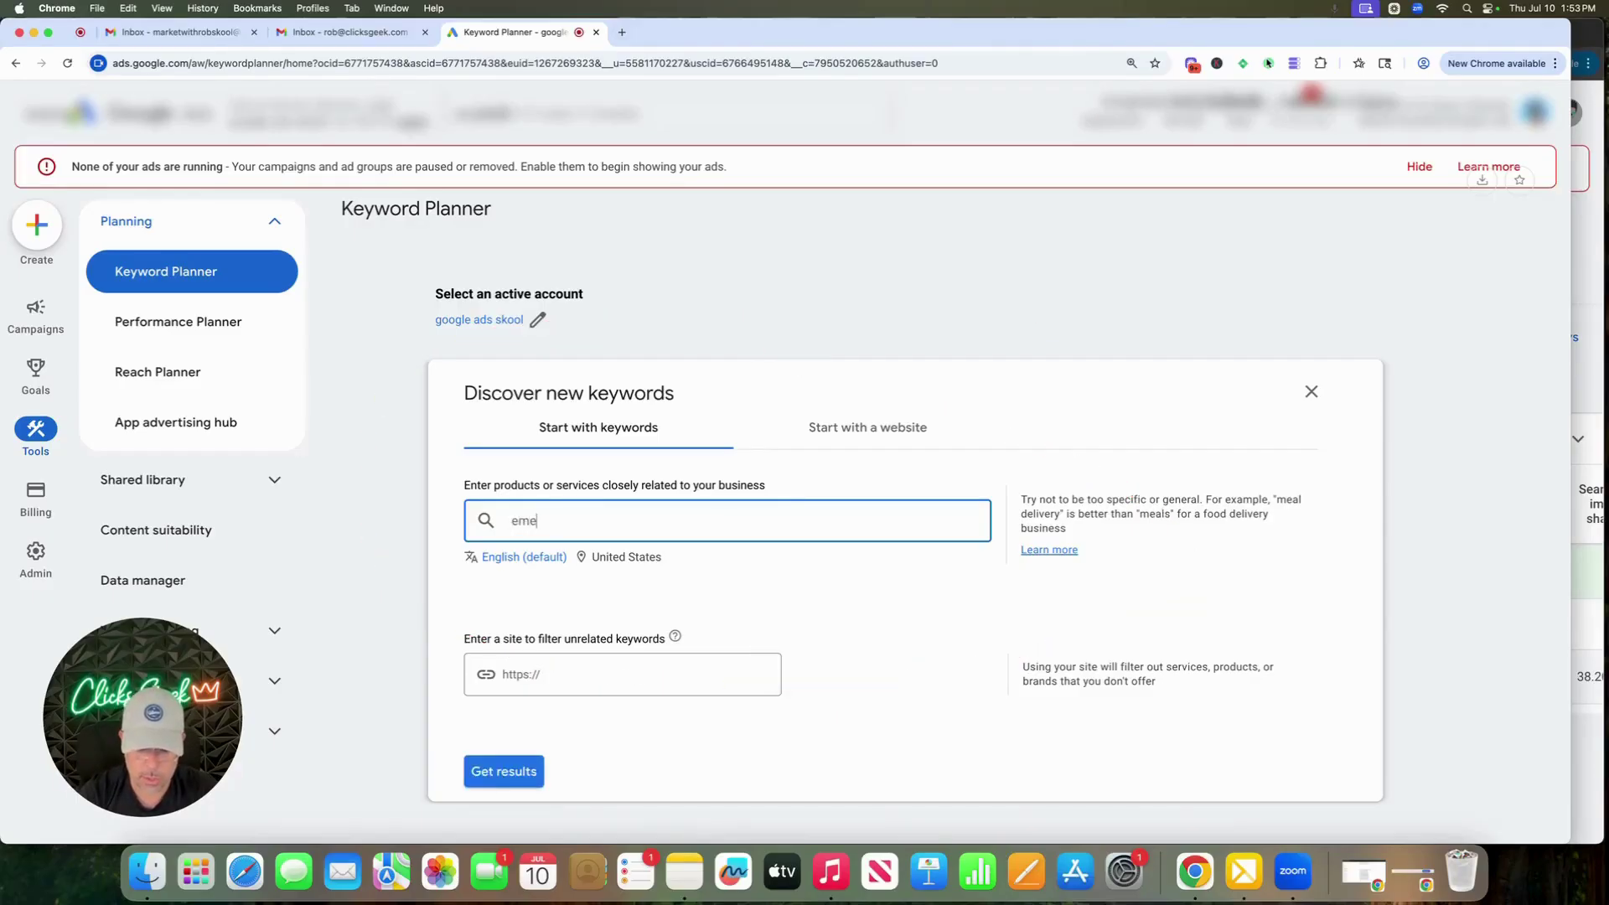
{"action": "type", "text": "rgency plumber"}
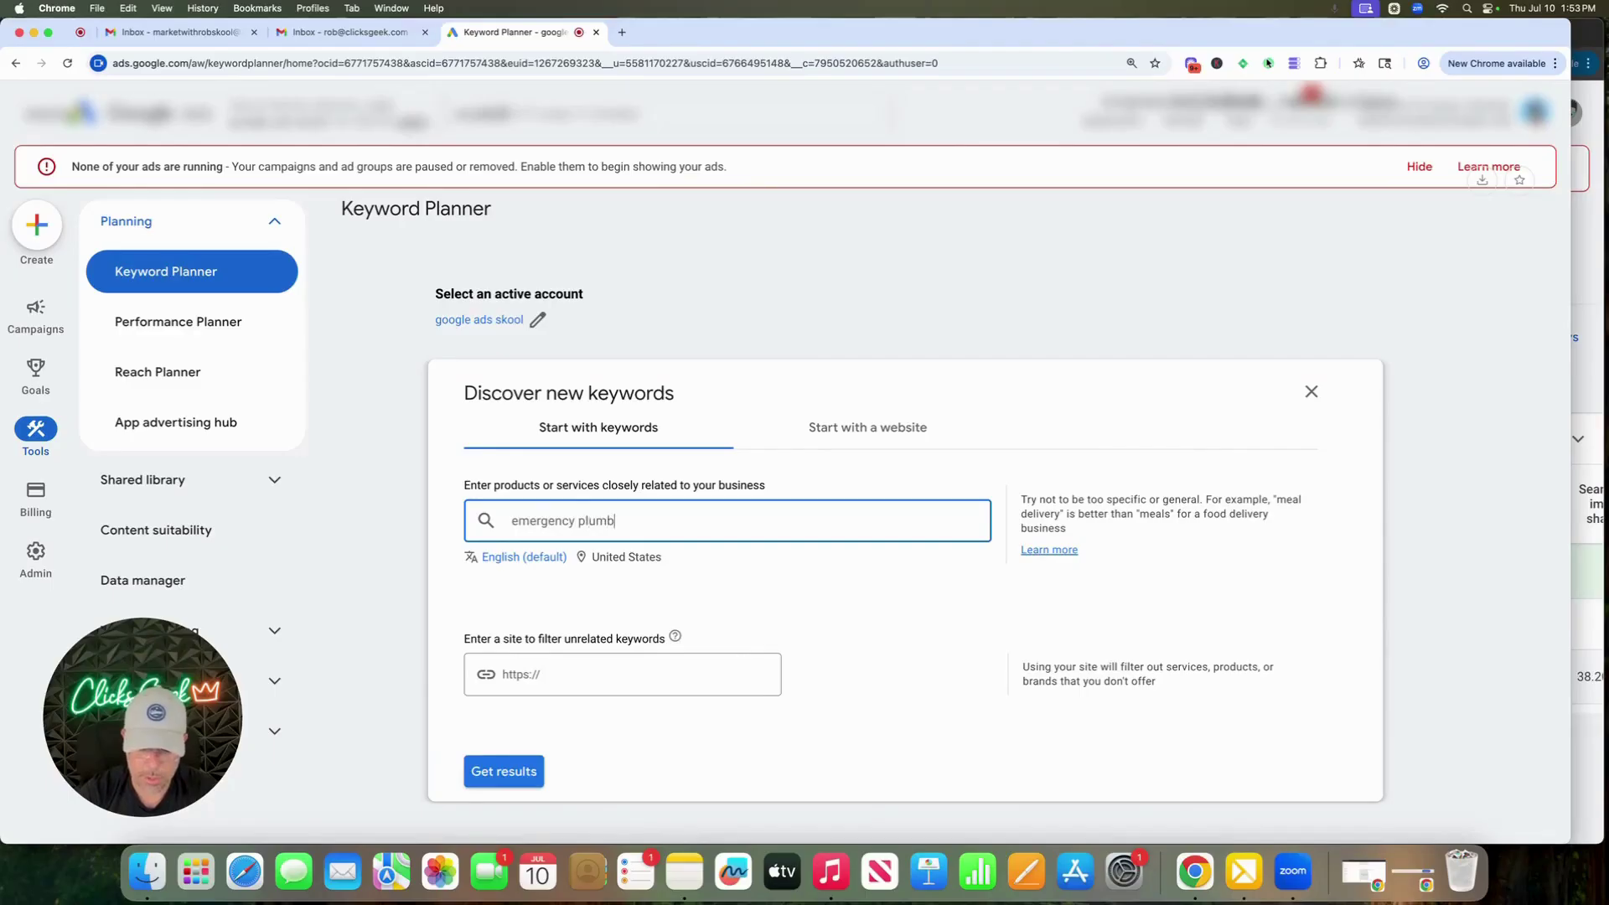
{"action": "key", "text": "Return"}
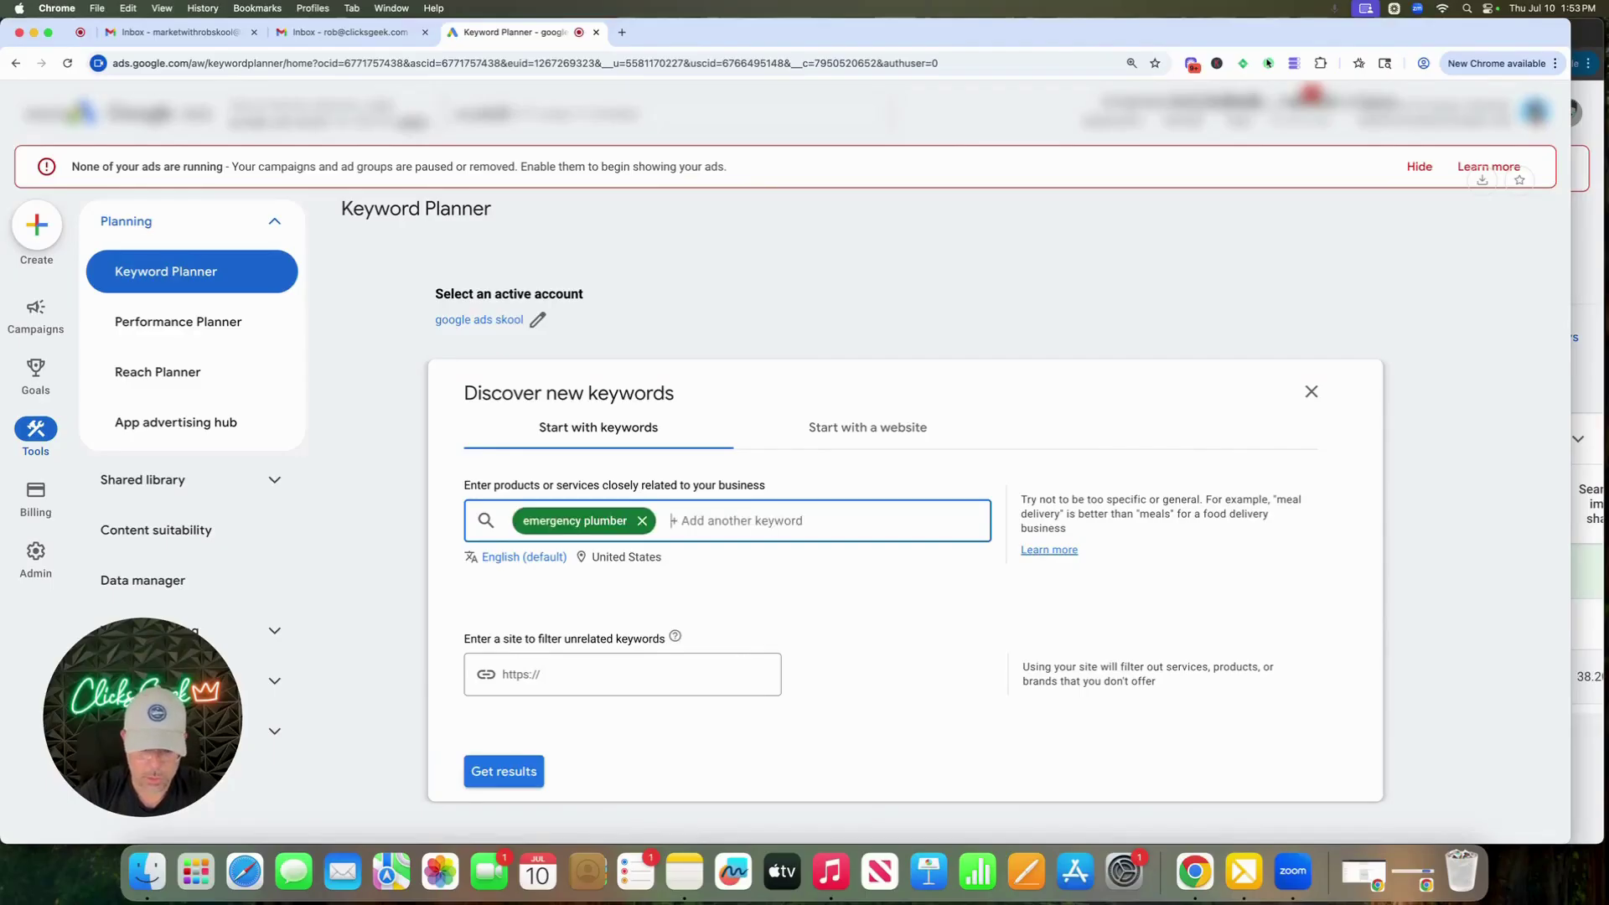
{"action": "type", "text": "24 hour plumber"}
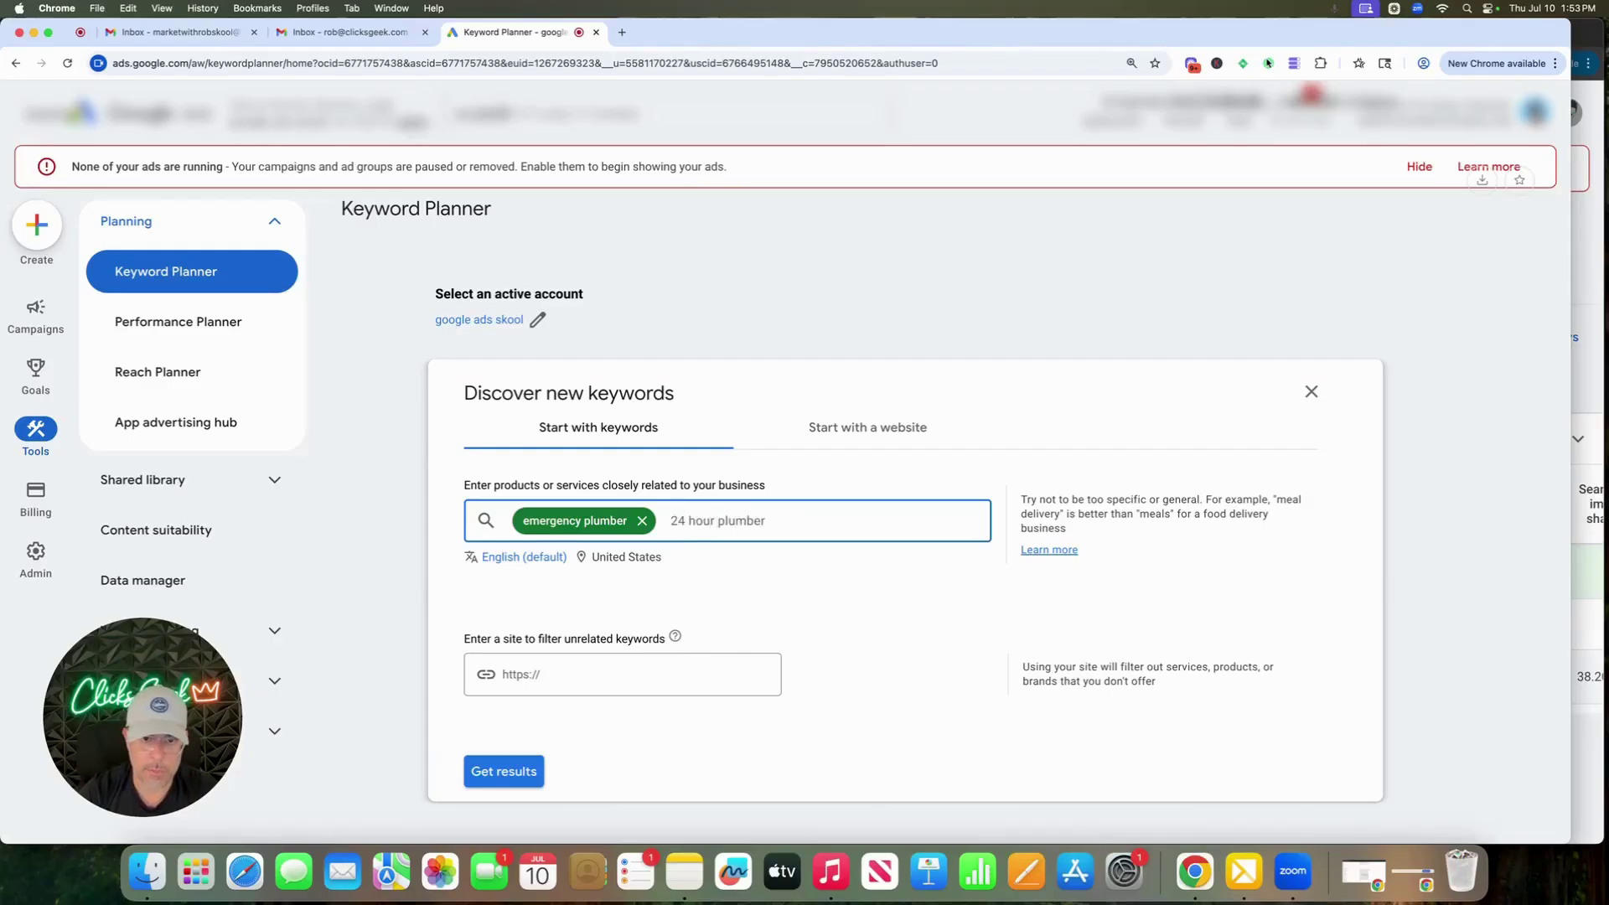
{"action": "key", "text": "Return"}
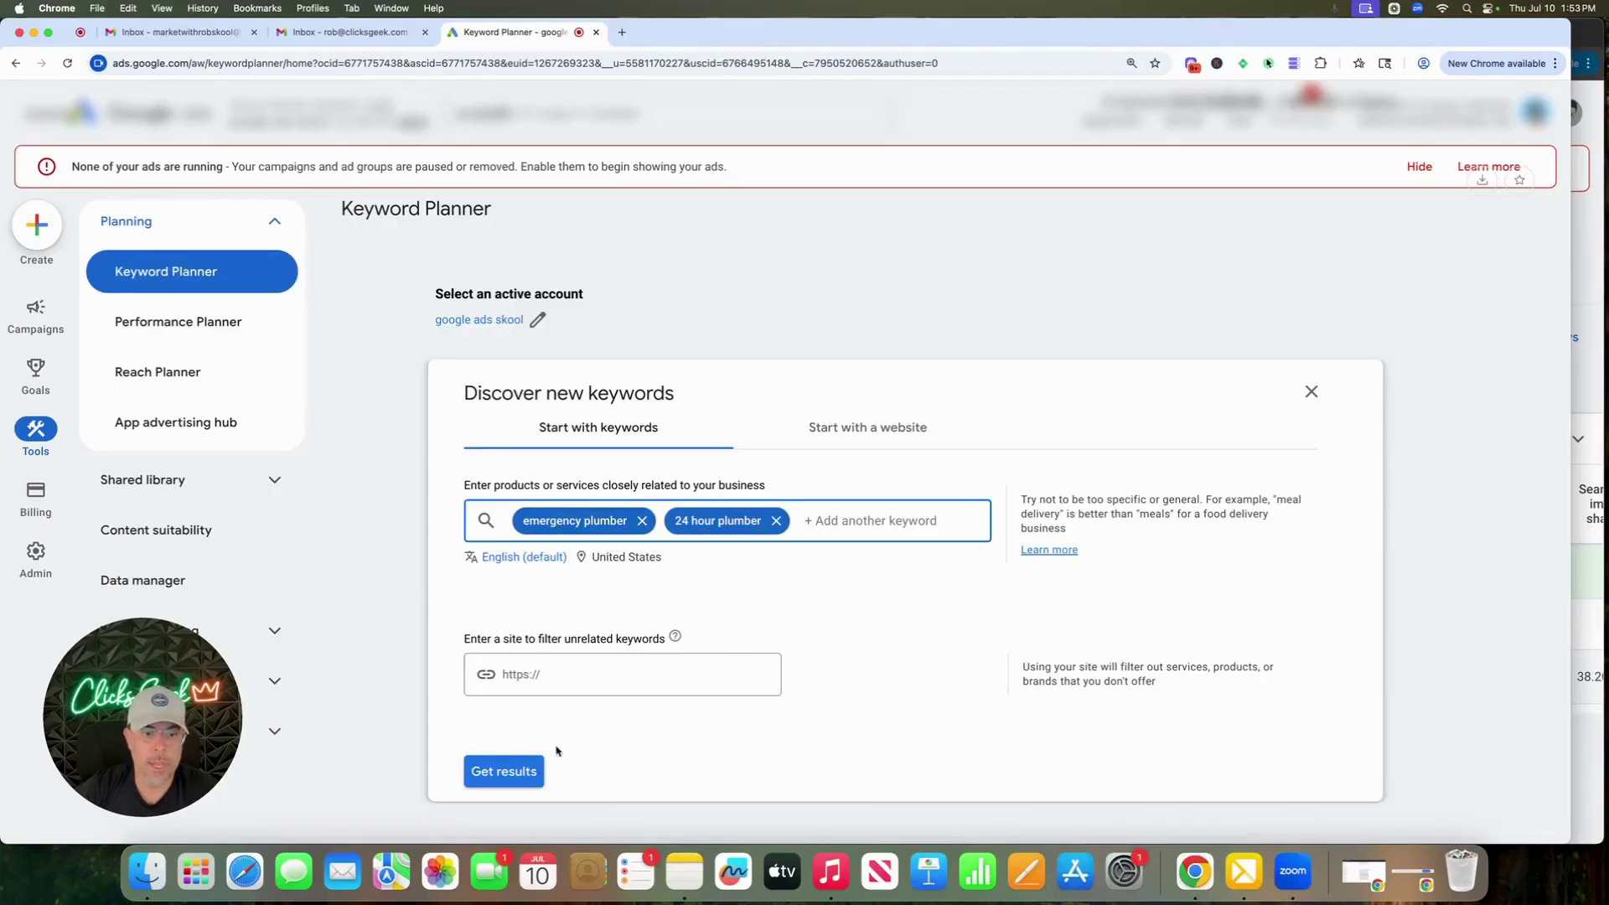
{"action": "left_click", "coordinate": [518, 771]}
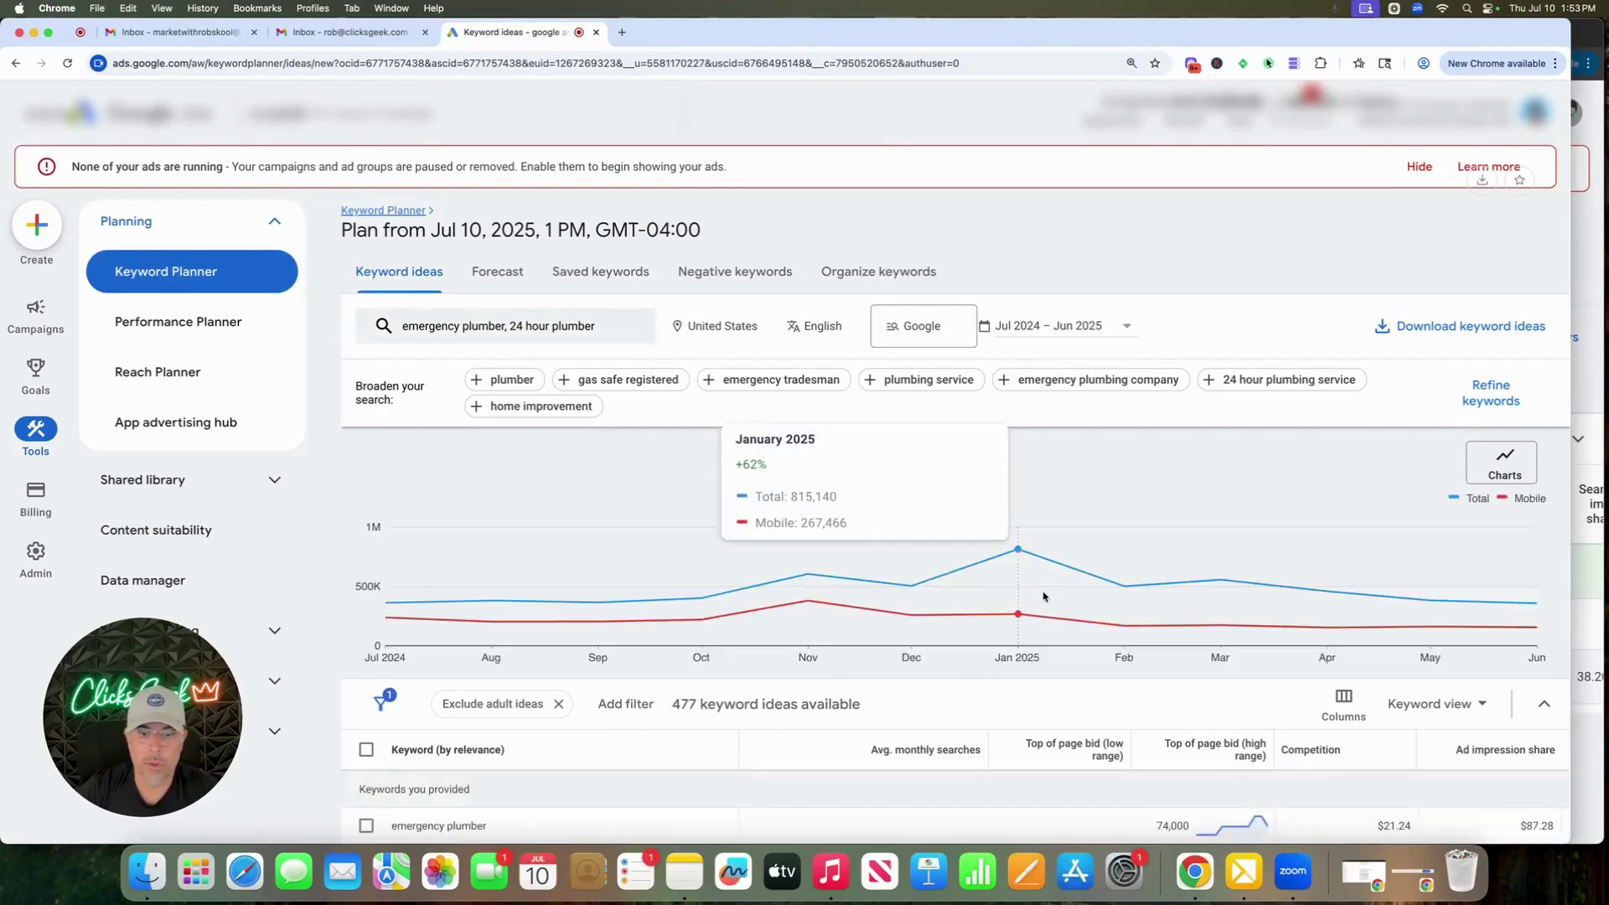
{"action": "scroll", "coordinate": [854, 641], "scroll_direction": "down", "scroll_amount": 5}
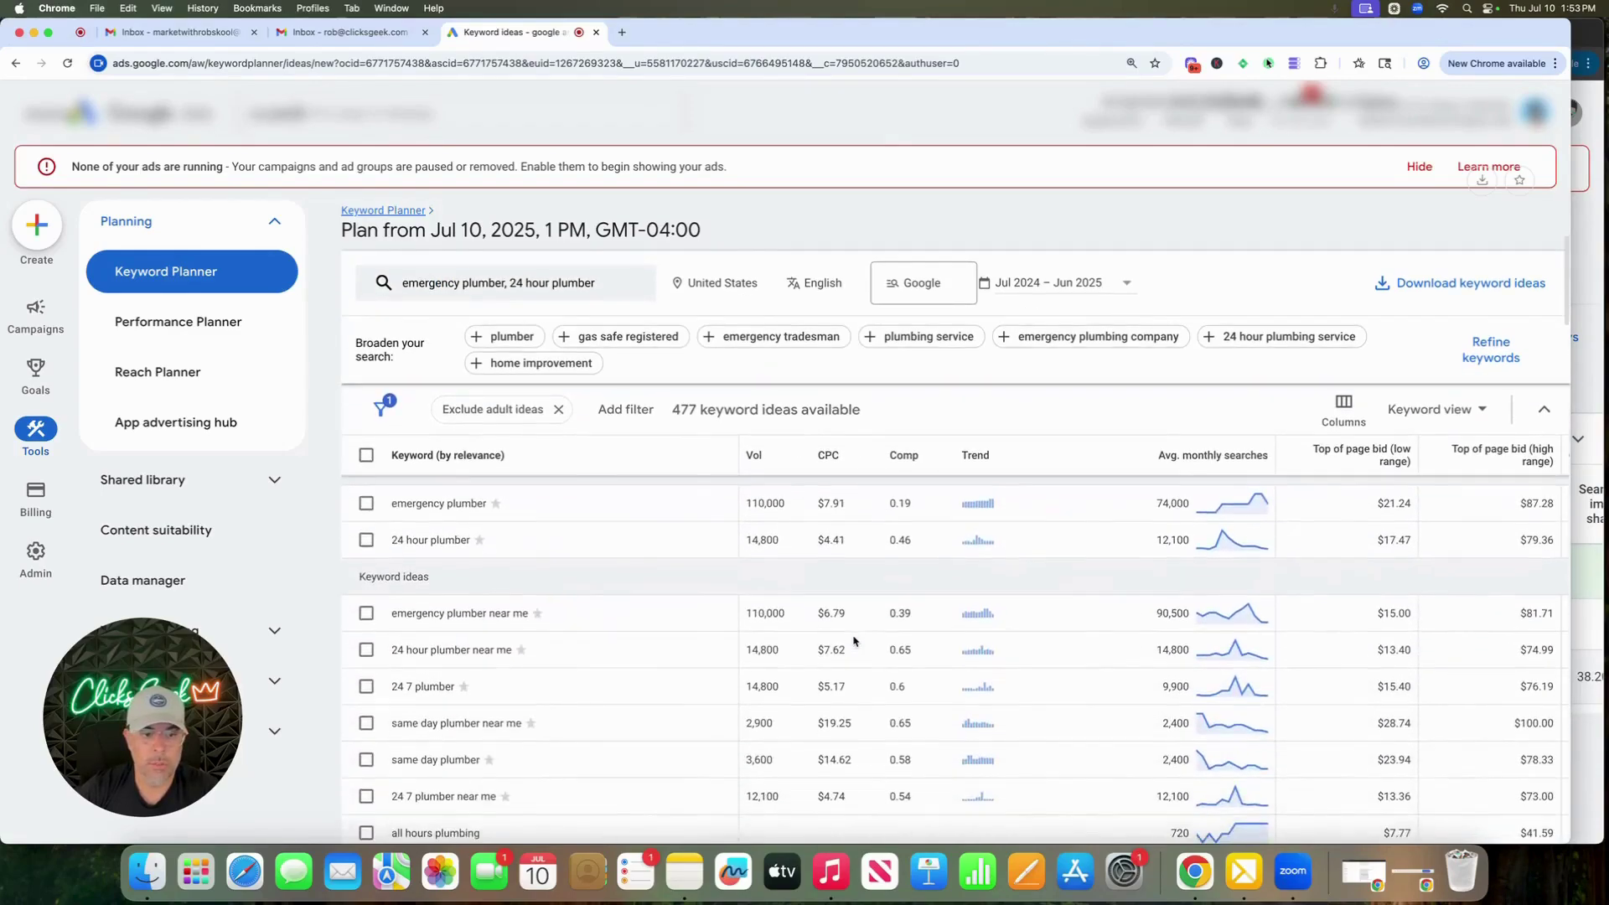
{"action": "scroll", "coordinate": [854, 641], "scroll_direction": "down", "scroll_amount": 3}
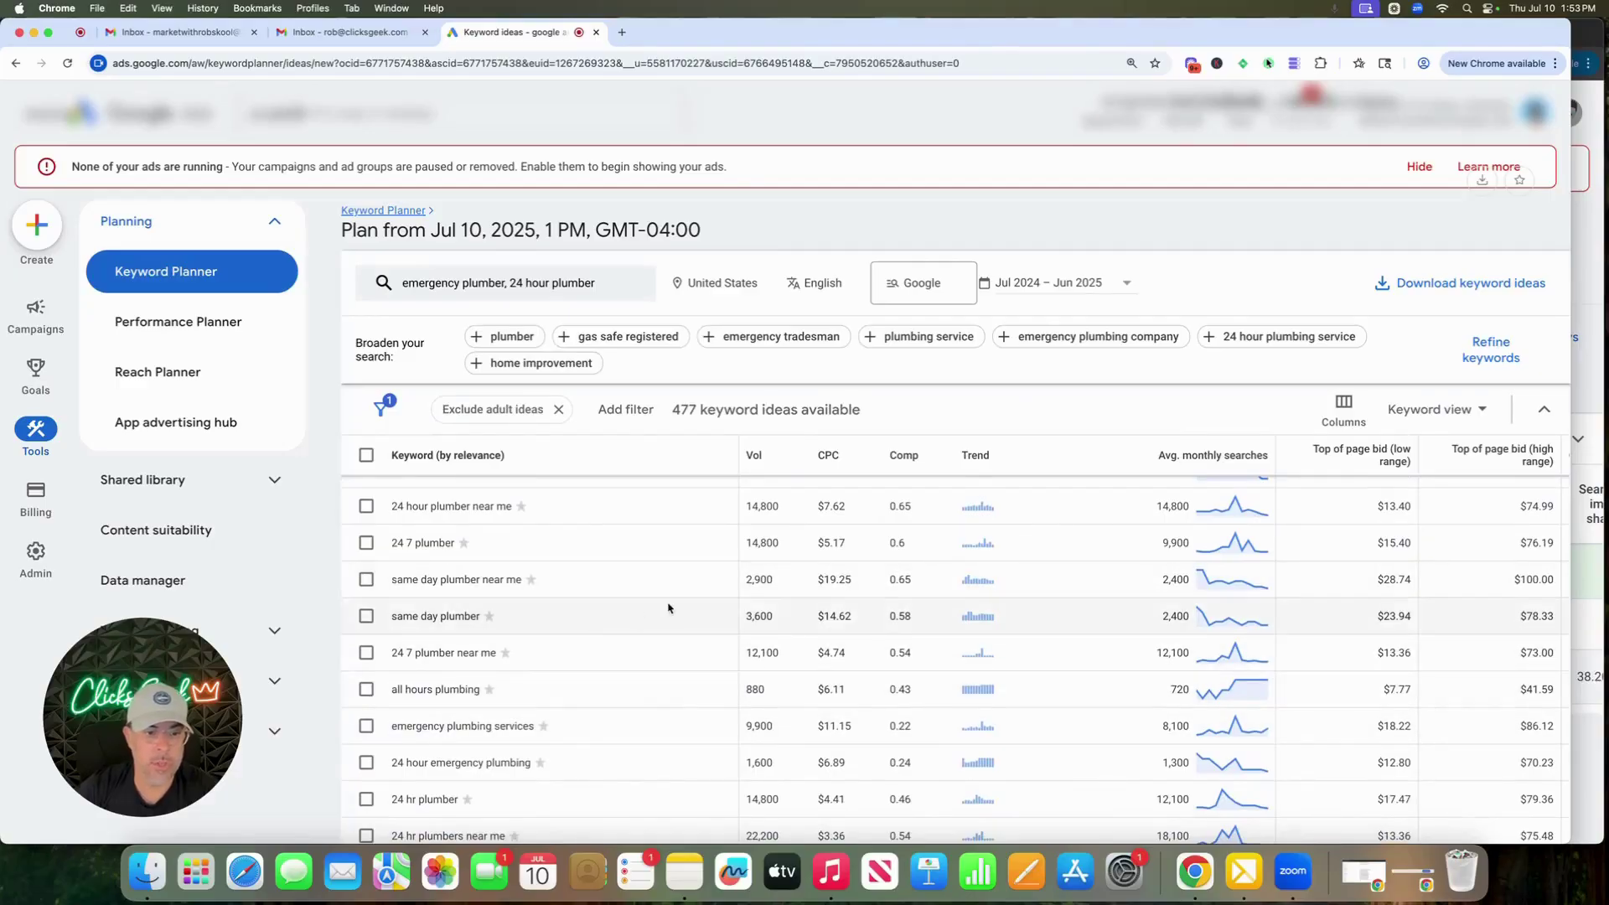
{"action": "scroll", "coordinate": [668, 607], "scroll_direction": "up", "scroll_amount": 3}
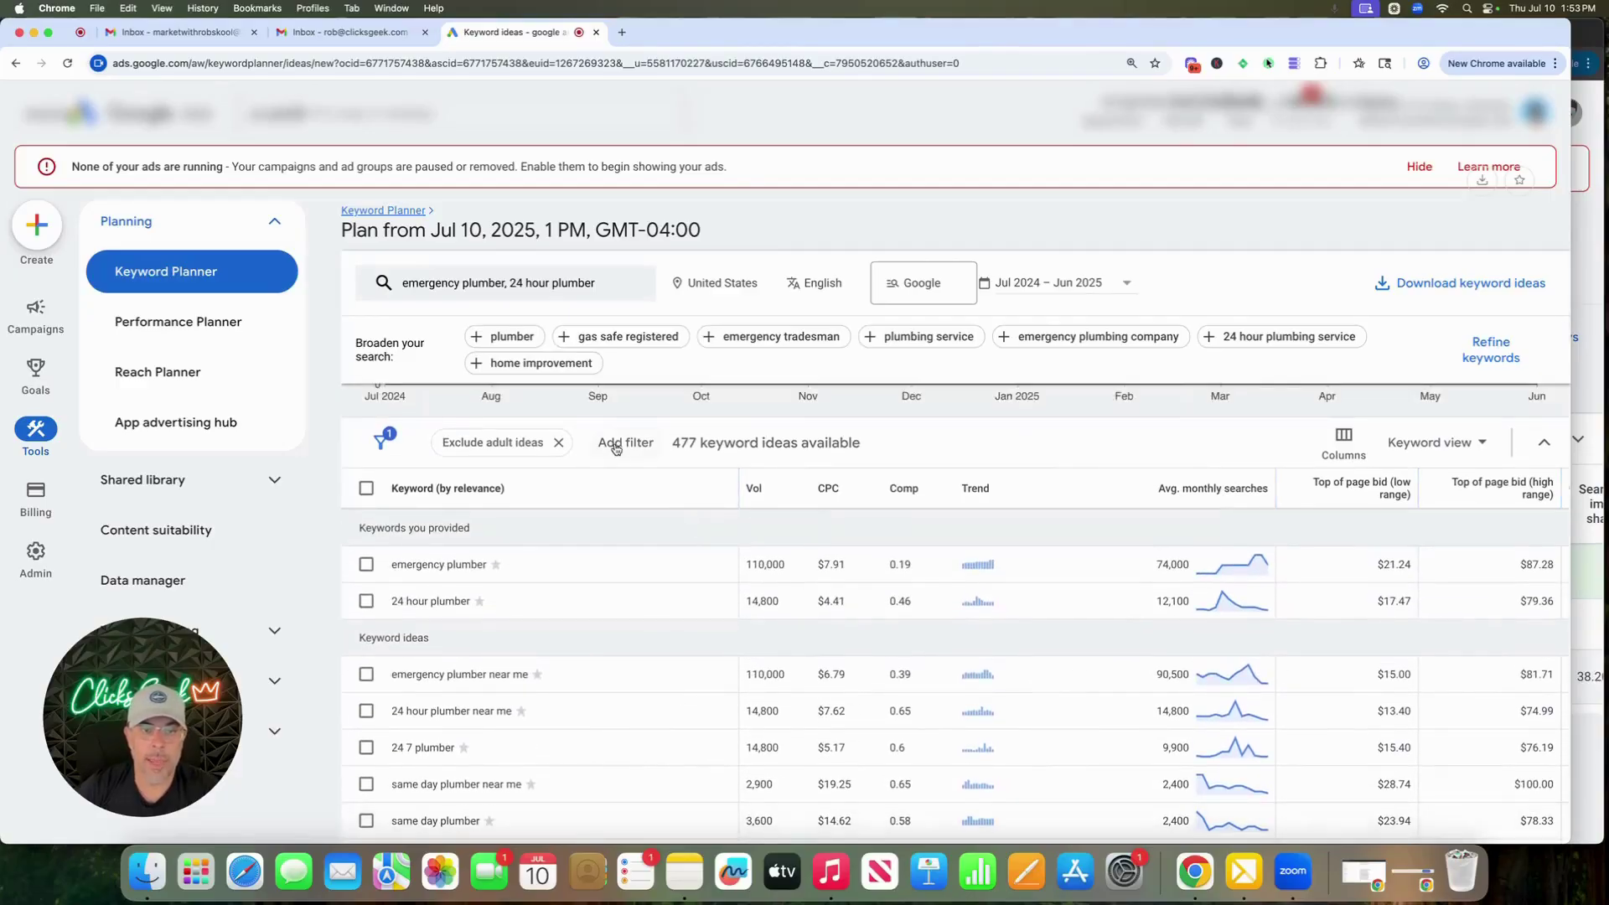
{"action": "scroll", "coordinate": [662, 595], "scroll_direction": "down", "scroll_amount": 2}
{"action": "scroll", "coordinate": [662, 595], "scroll_direction": "up", "scroll_amount": 2}
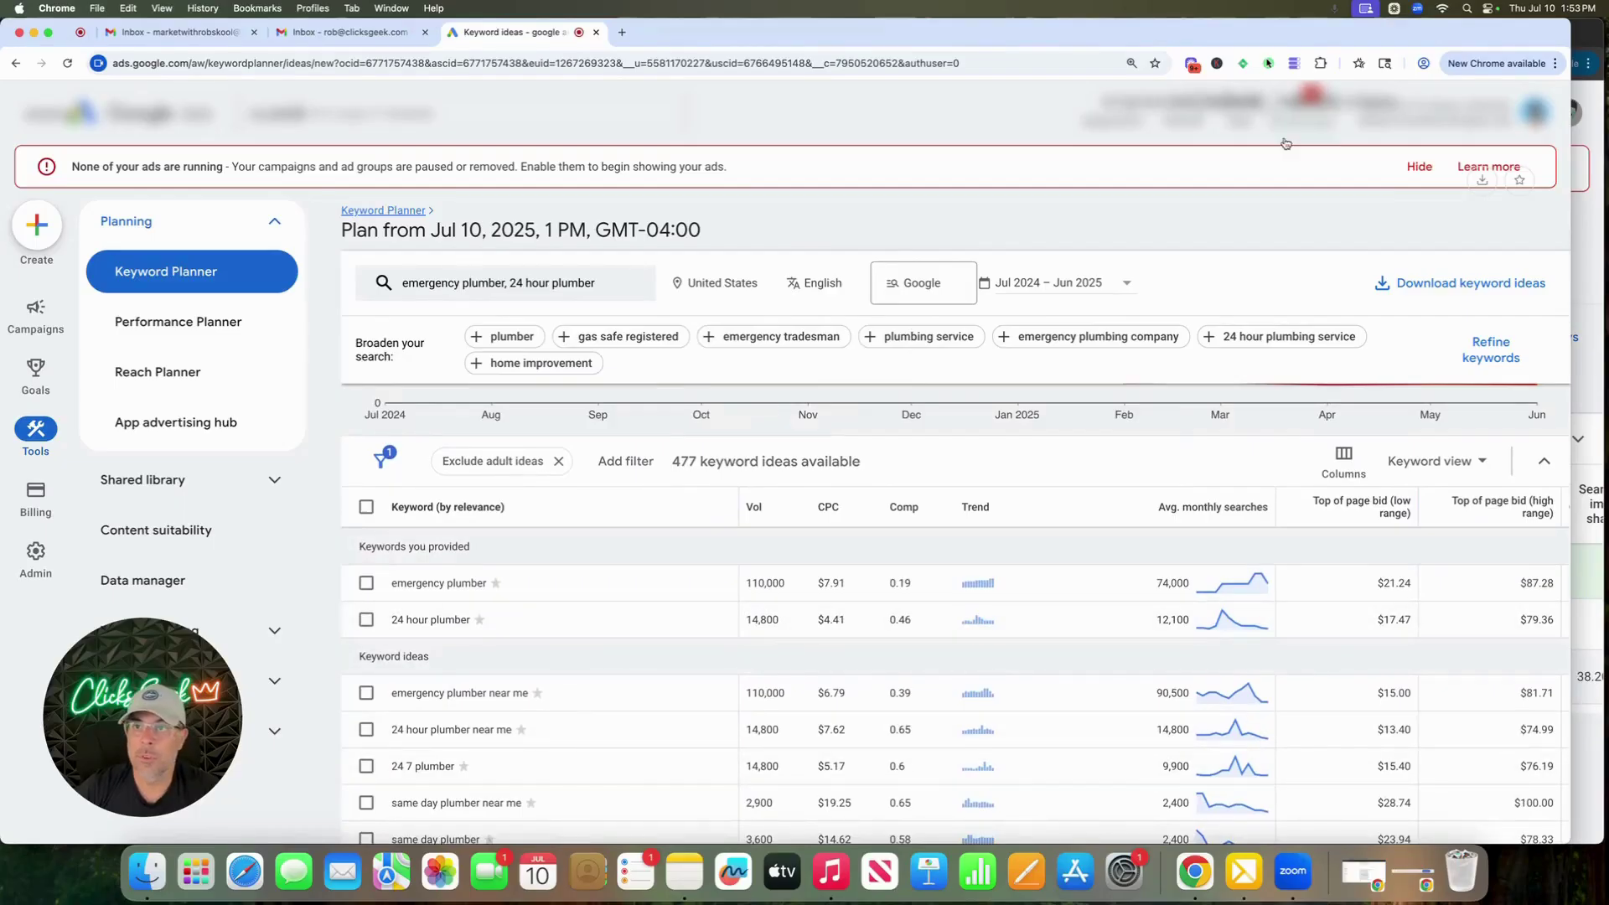
Enable the Exact match type in addition to Phrase for the Keywordme extension's keyword session
{"action": "left_click", "coordinate": [1294, 63]}
{"action": "left_click", "coordinate": [1207, 490]}
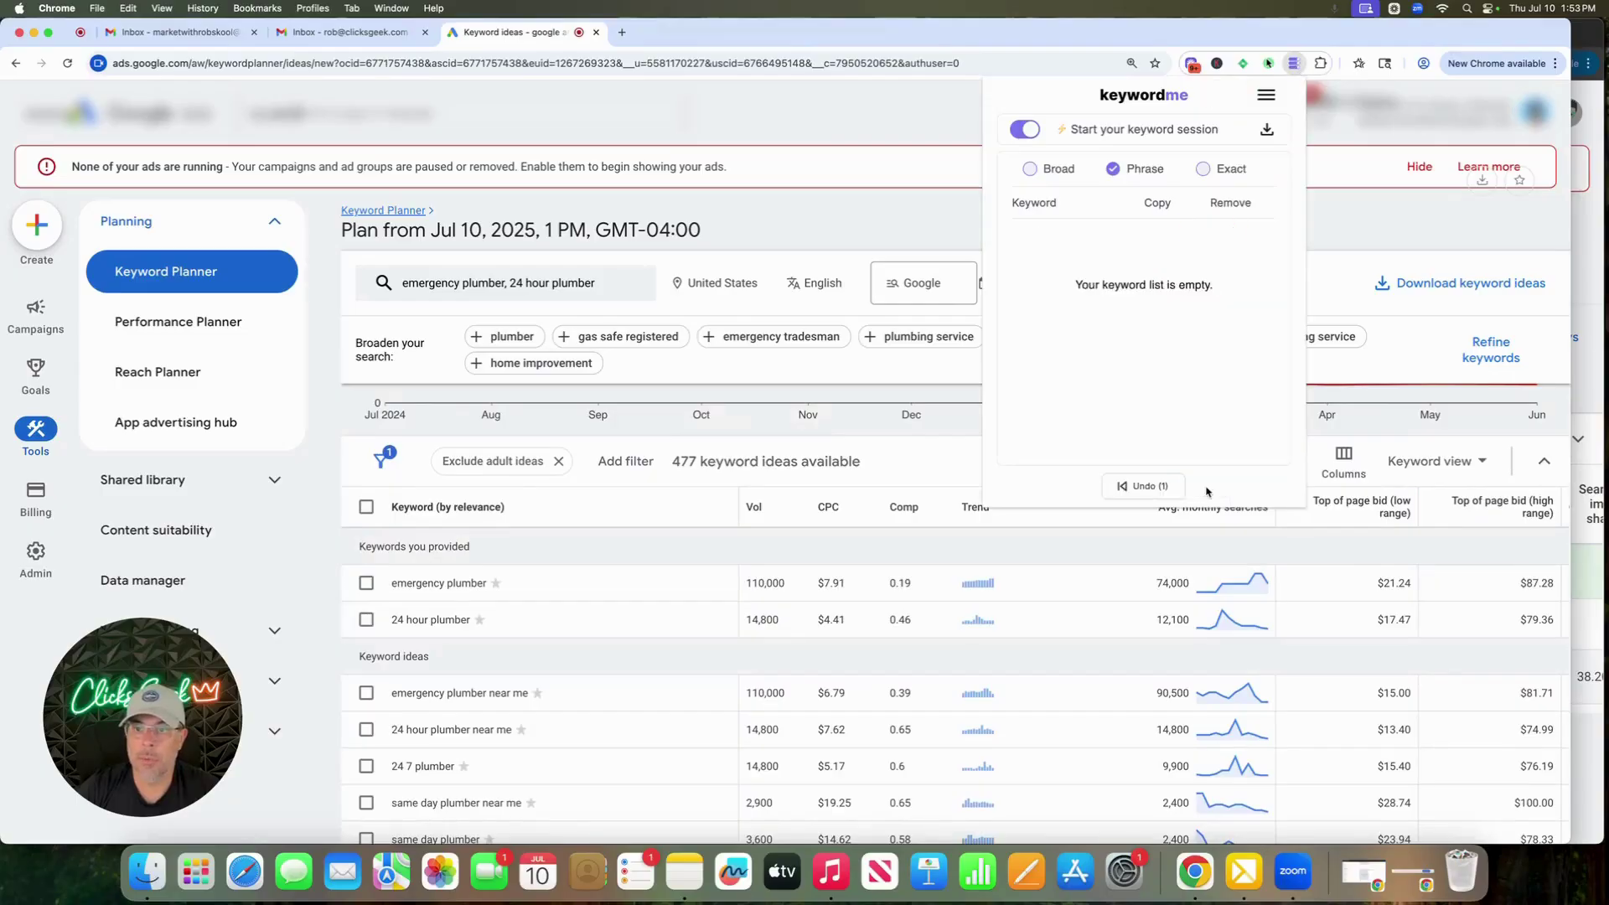
{"action": "left_click", "coordinate": [1204, 174]}
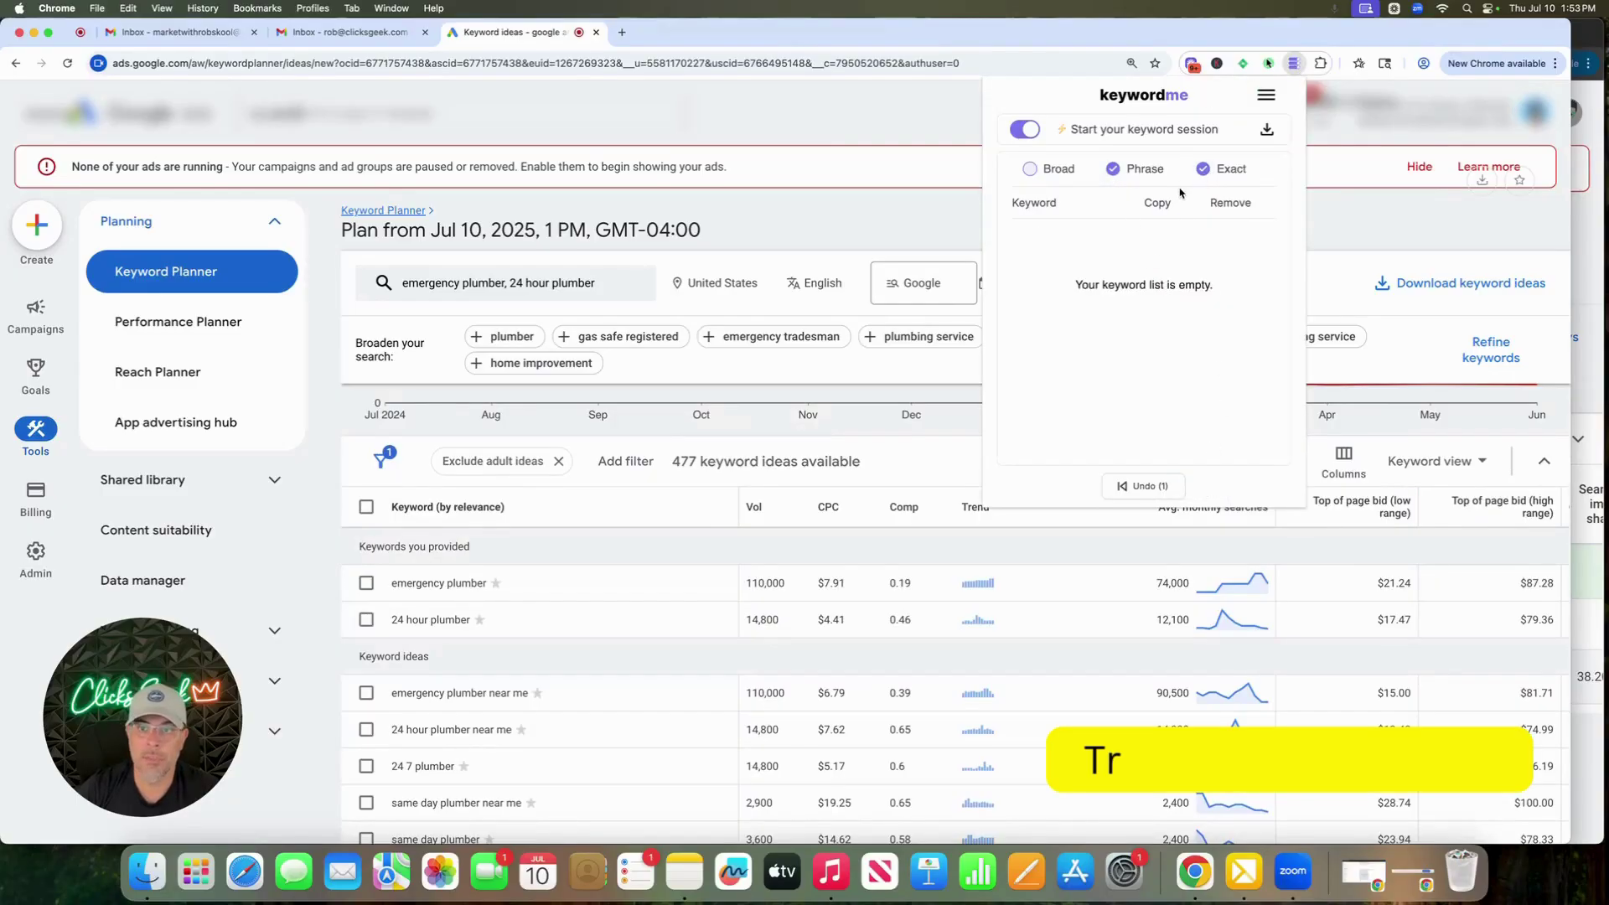
{"action": "left_click", "coordinate": [1353, 217]}
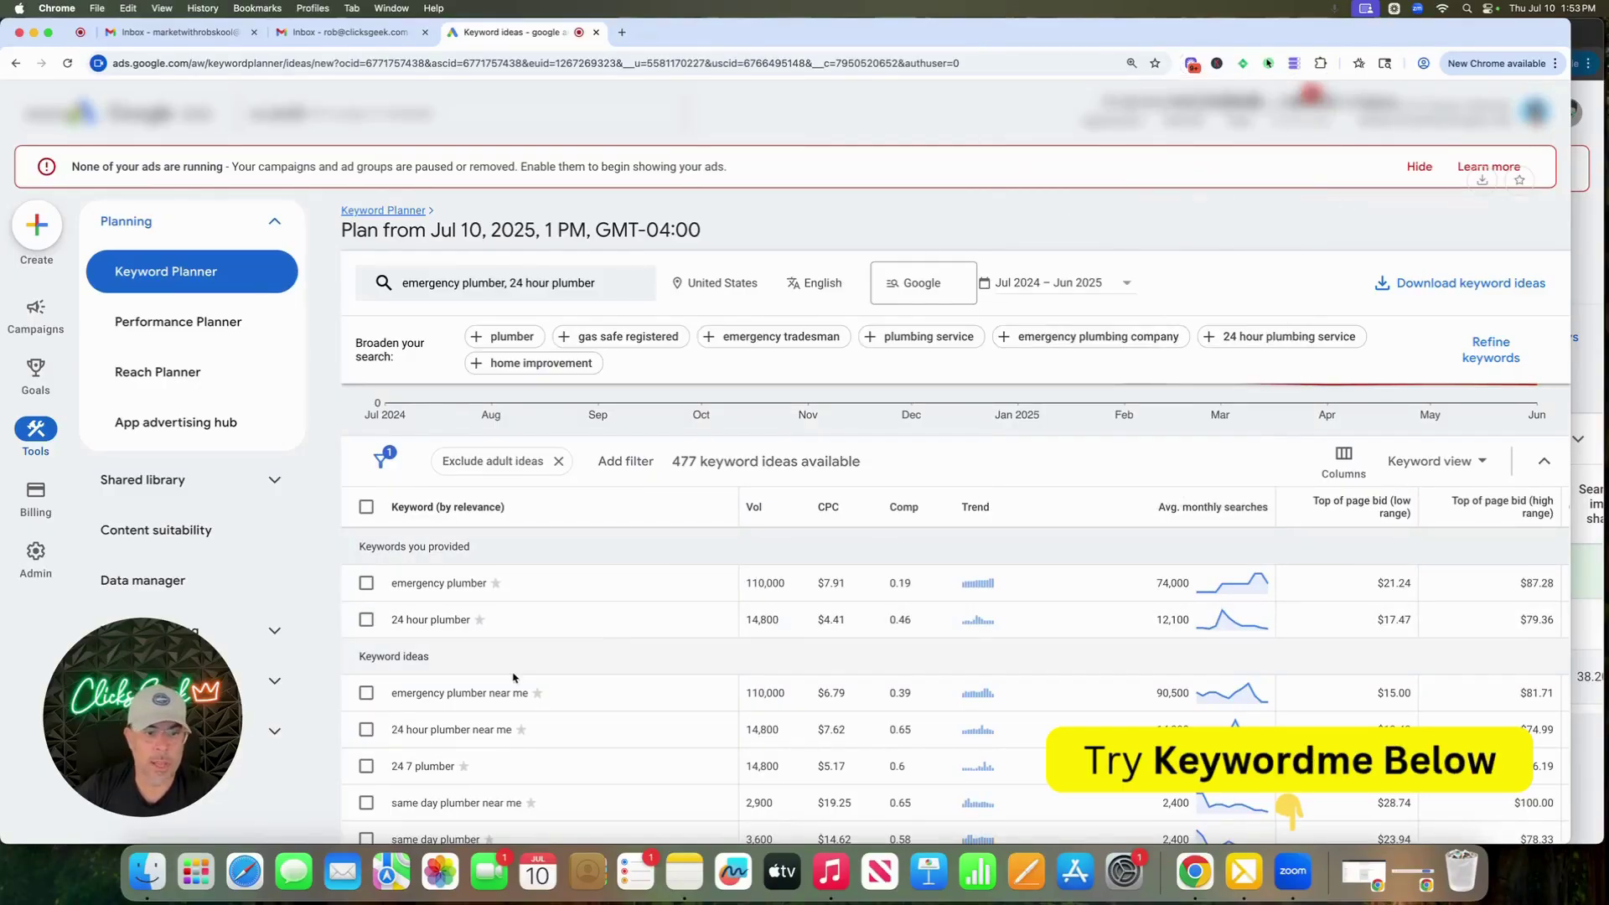
Select the keywords "emergency plumber near me", "emergency plumber", "24 hour plumber" and "24 hour plumber near me"
{"action": "scroll", "coordinate": [514, 677], "scroll_direction": "down", "scroll_amount": 1}
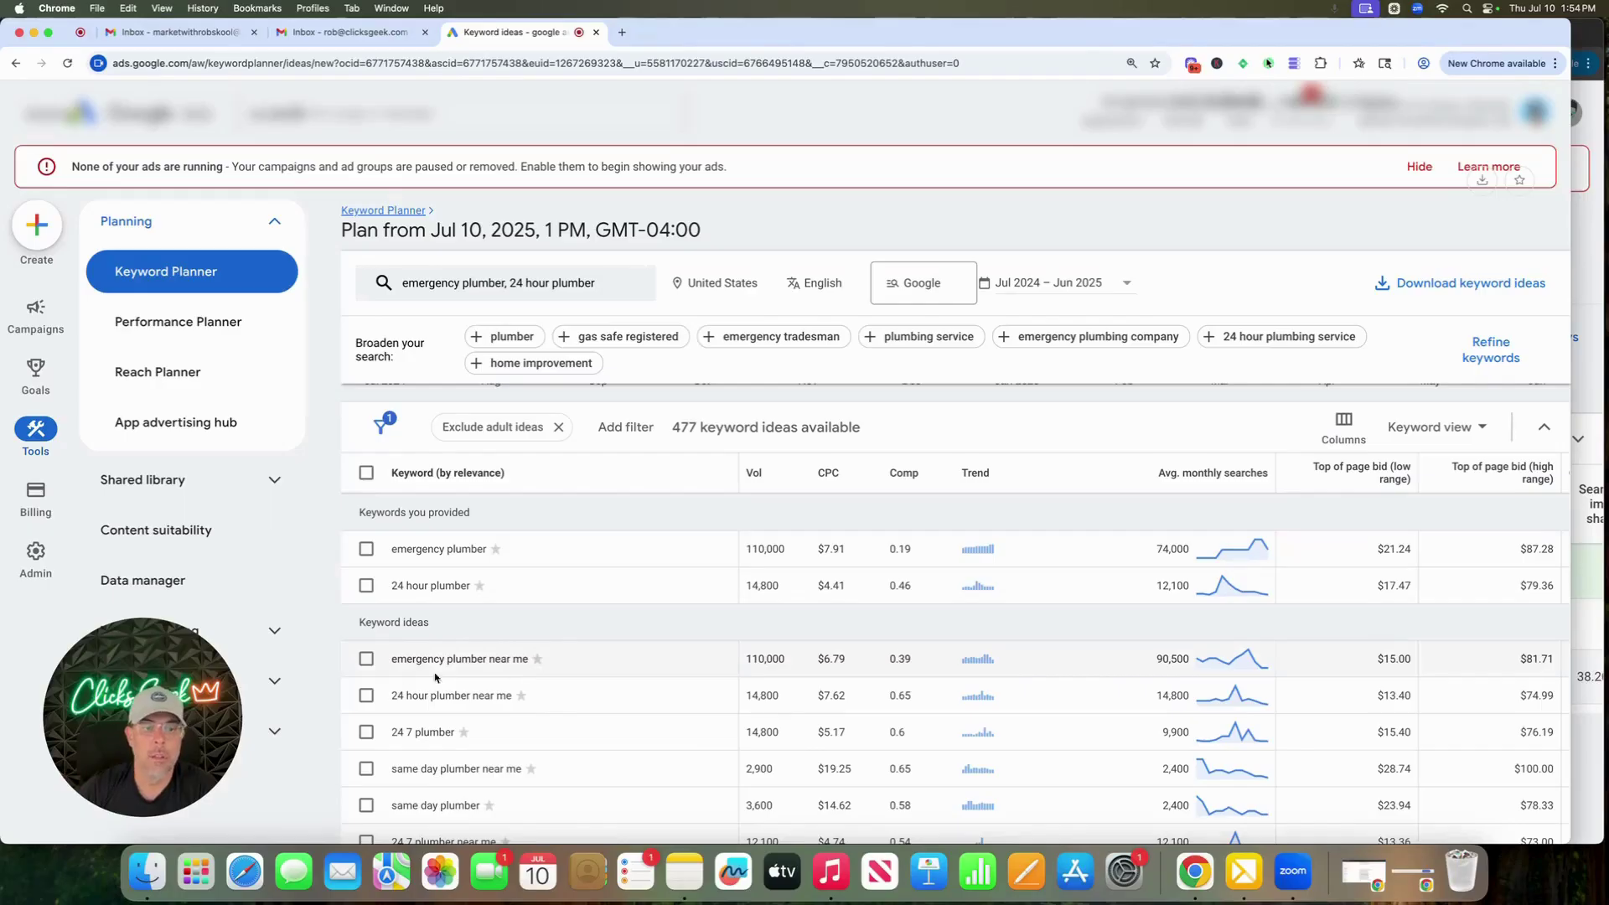
{"action": "left_click", "coordinate": [366, 658]}
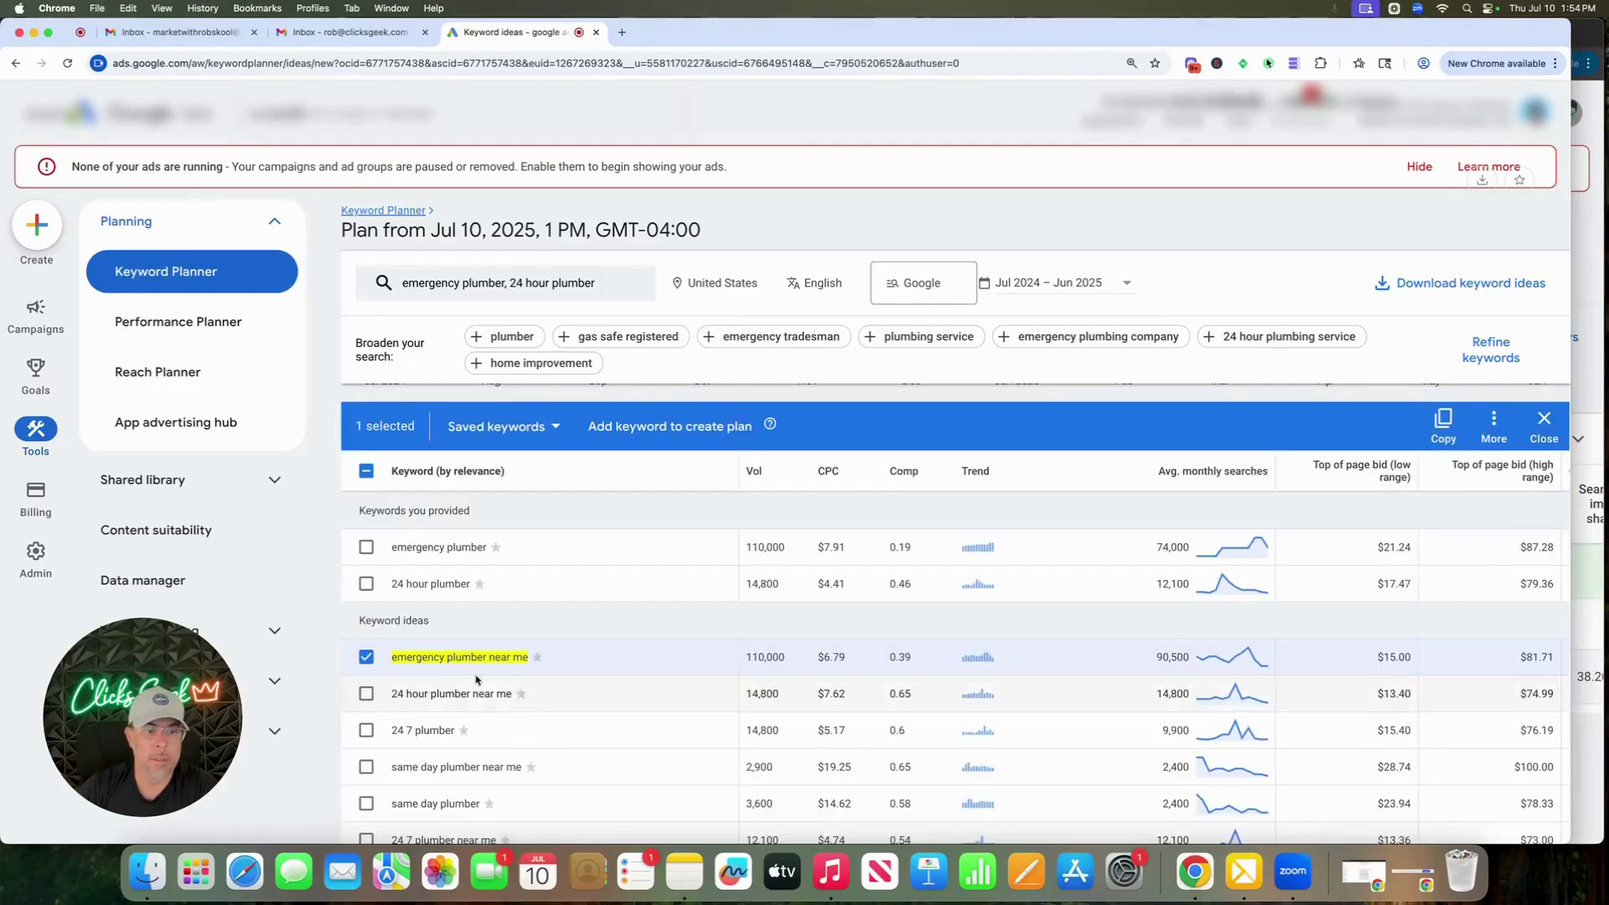
{"action": "left_click", "coordinate": [367, 547]}
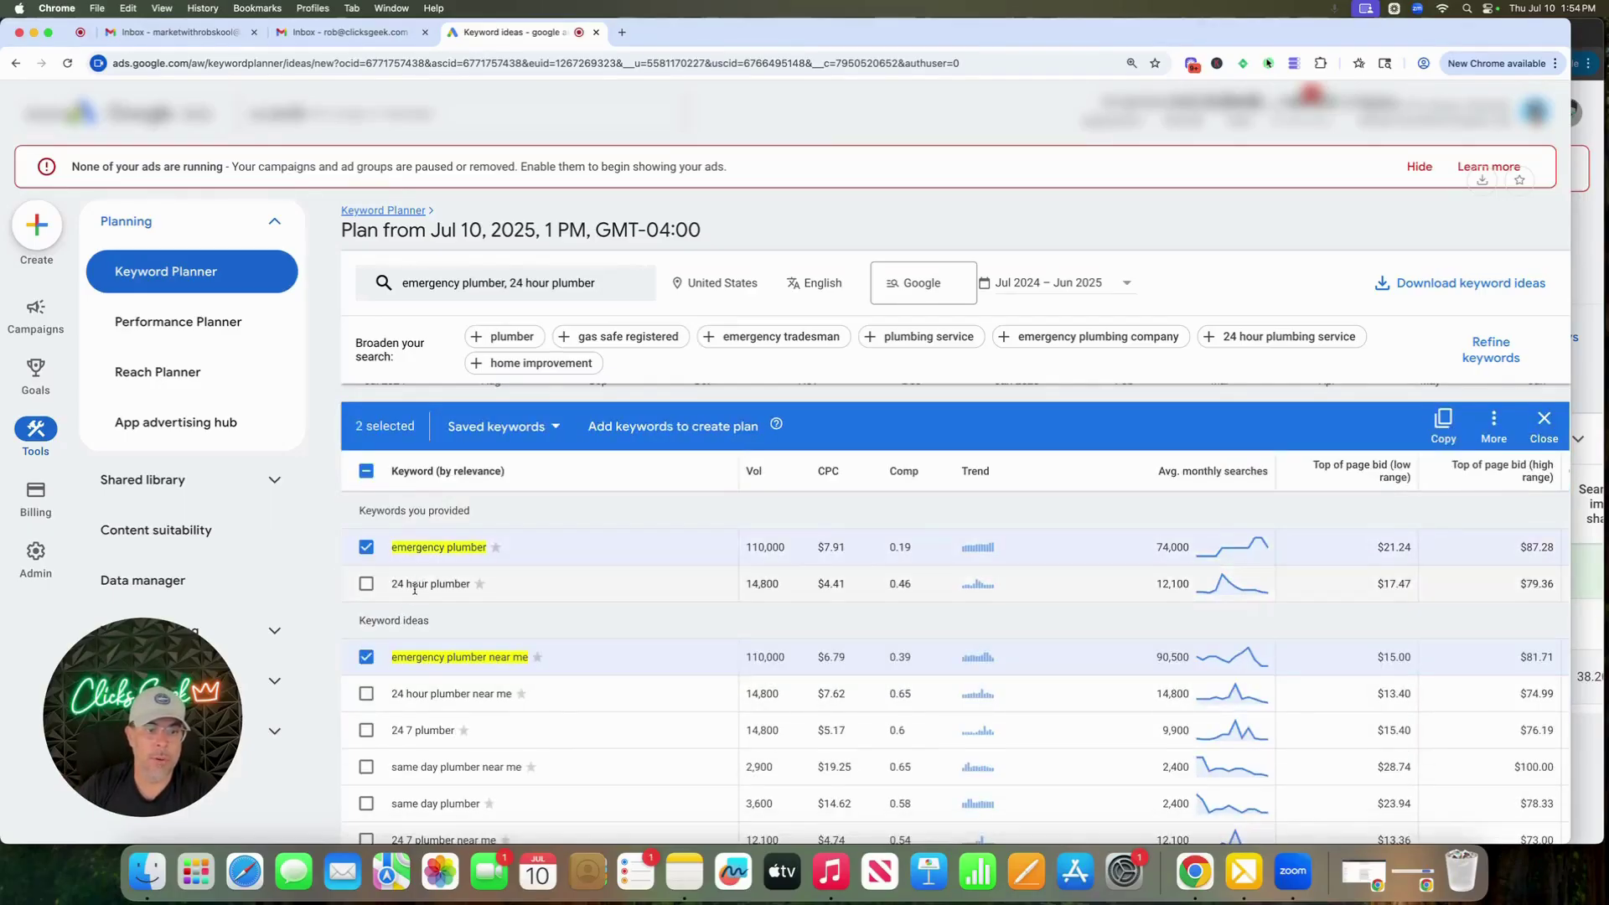
{"action": "left_click", "coordinate": [367, 584]}
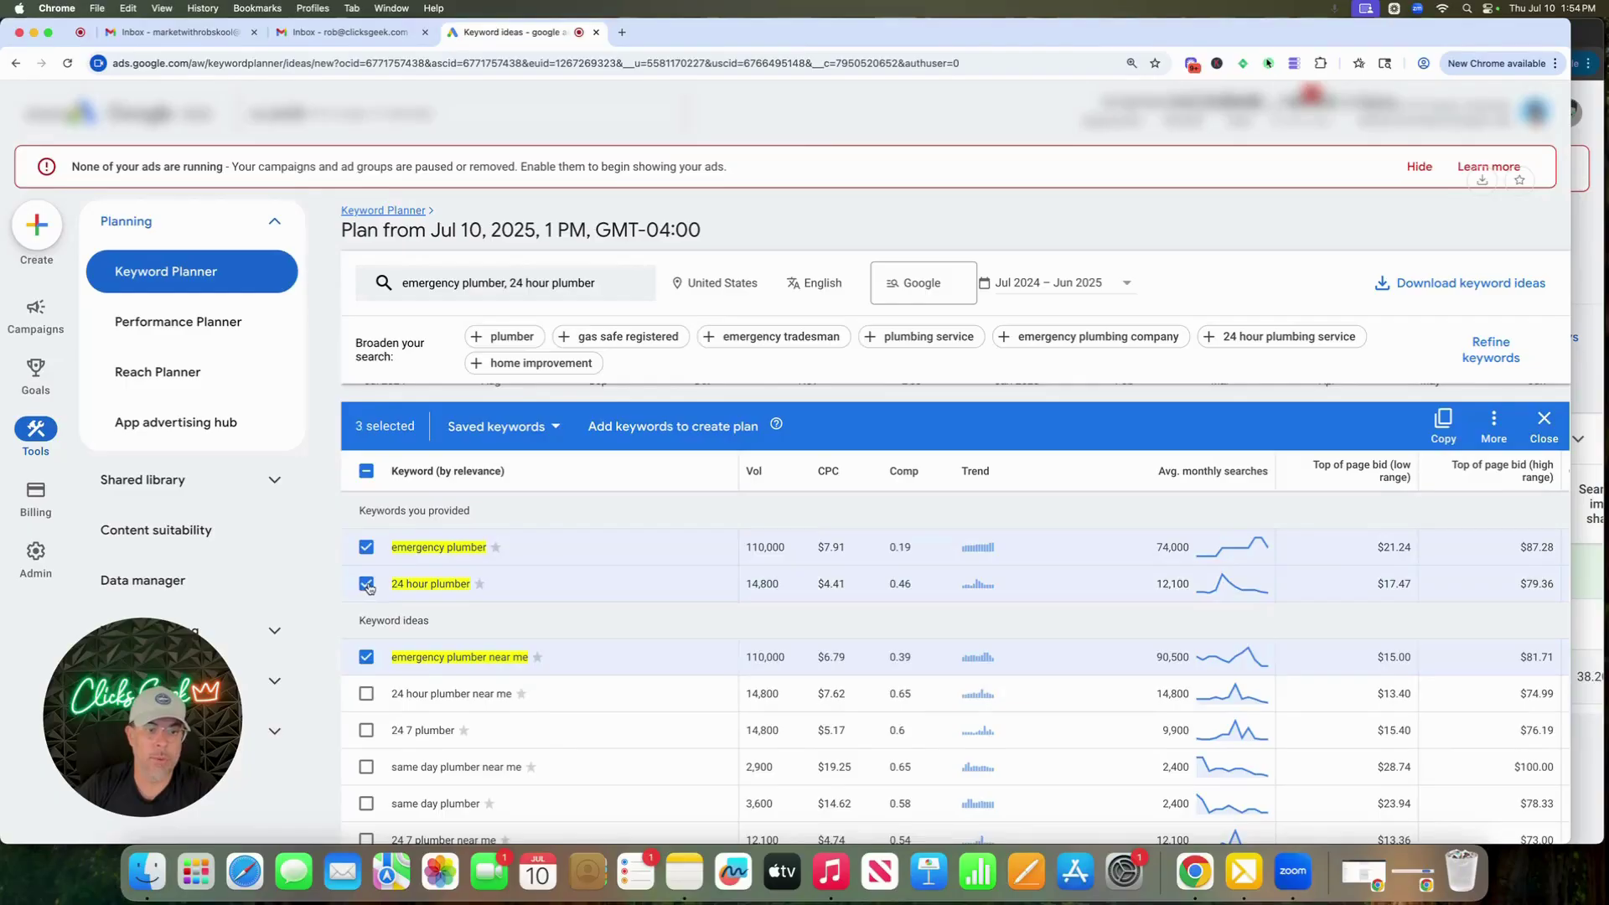
{"action": "left_click", "coordinate": [366, 694]}
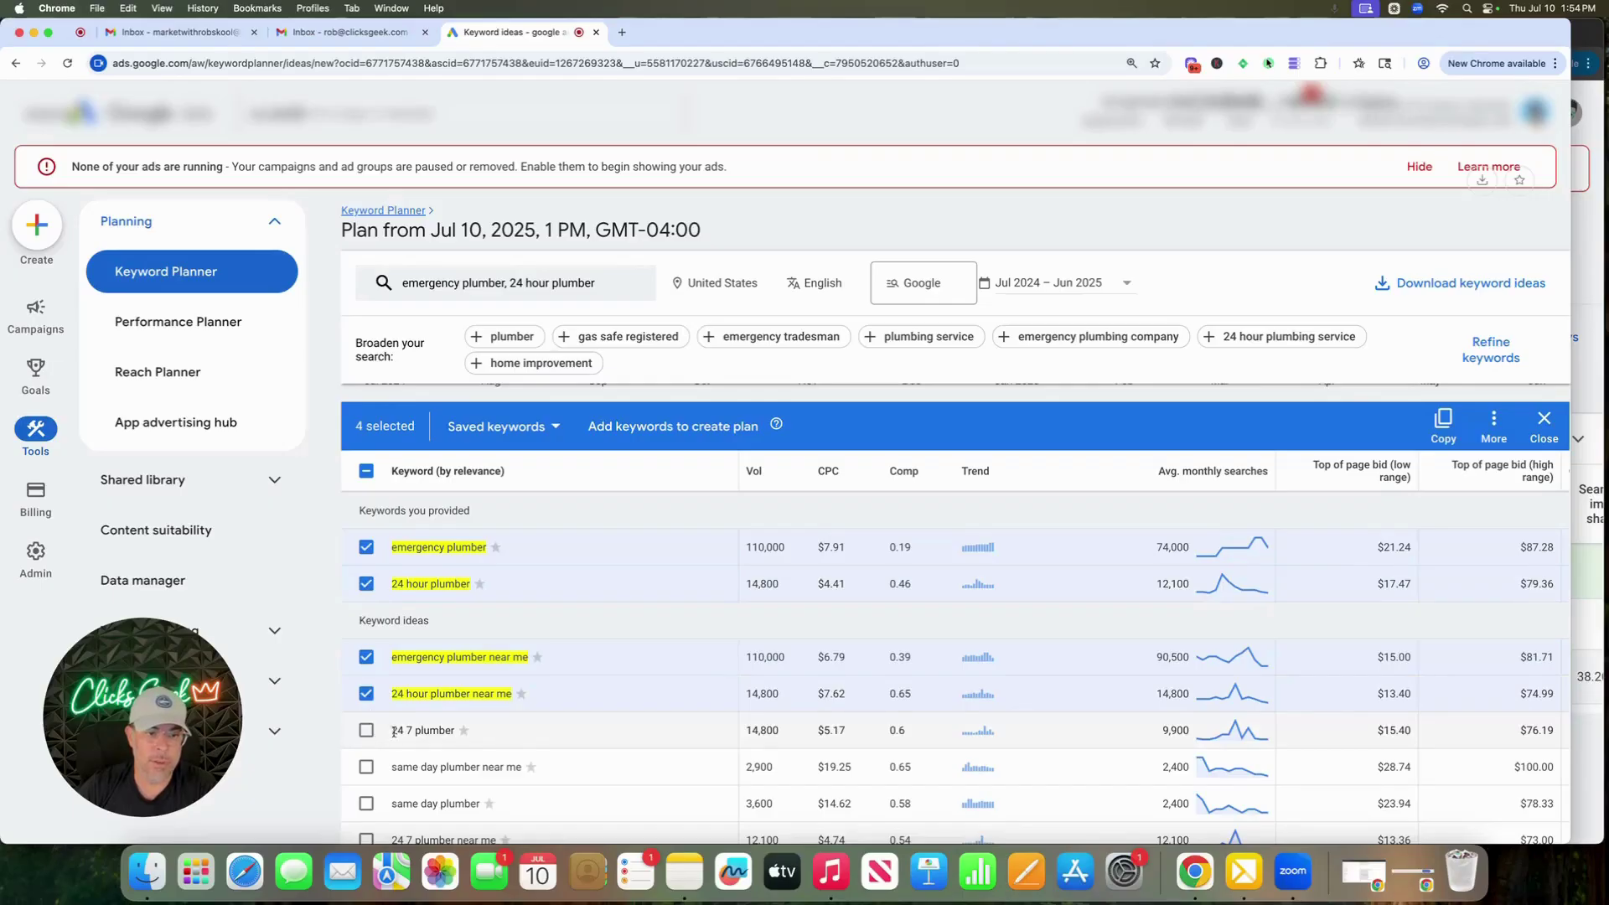
Add "same day plumber near me", "same day plumber" and "24 7 plumber near me" to the keyword selection
{"action": "scroll", "coordinate": [429, 734], "scroll_direction": "down", "scroll_amount": 3}
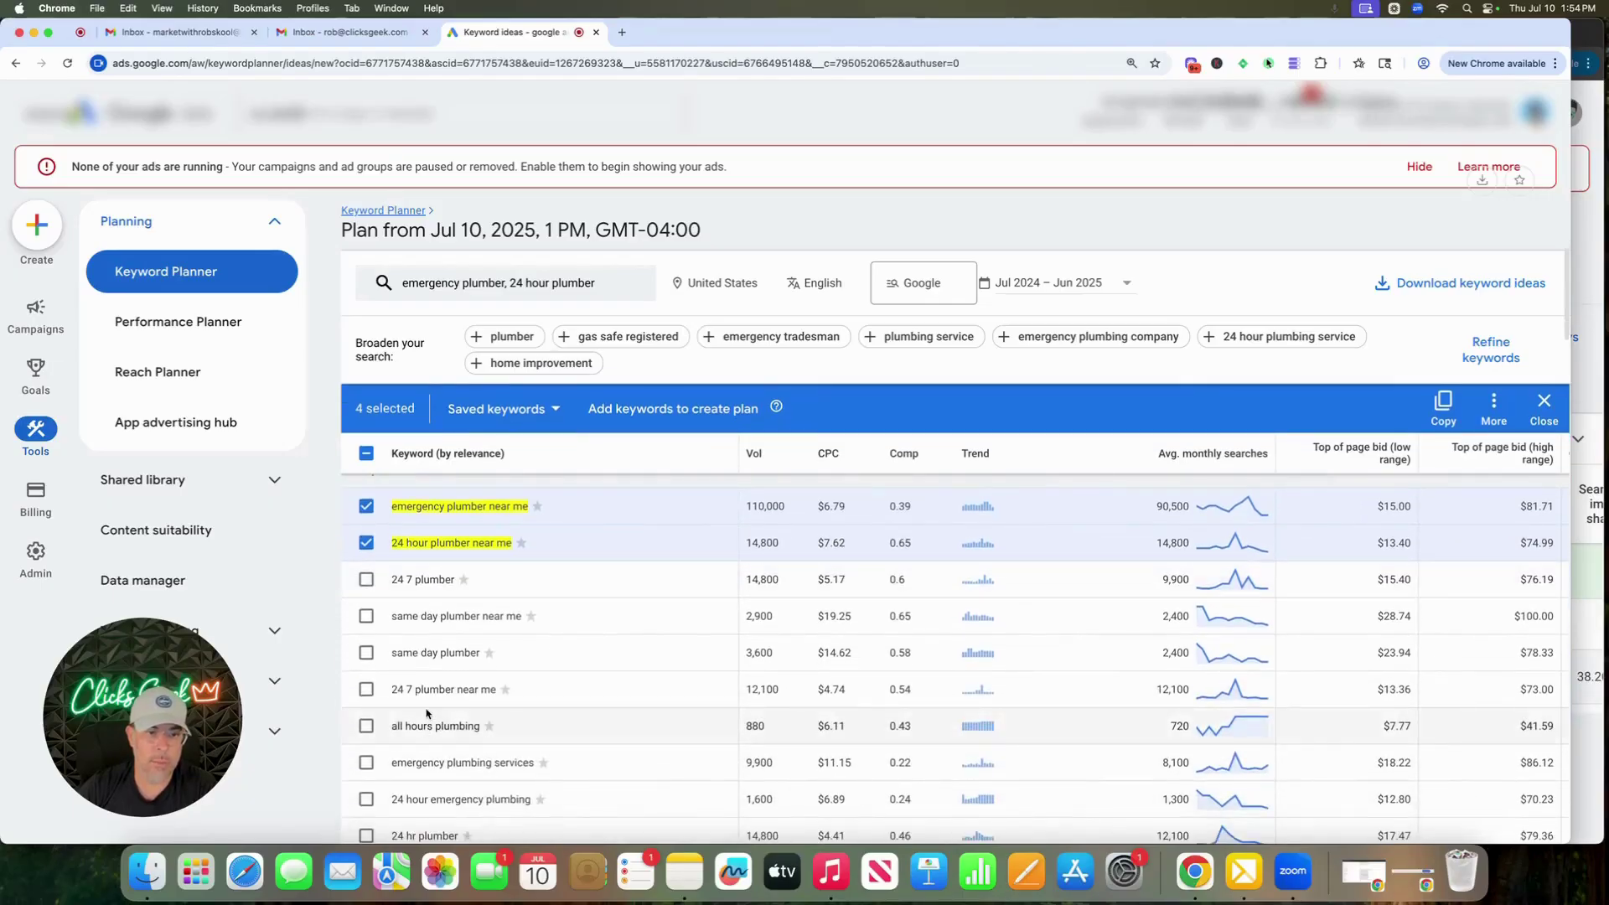
{"action": "left_click", "coordinate": [366, 618]}
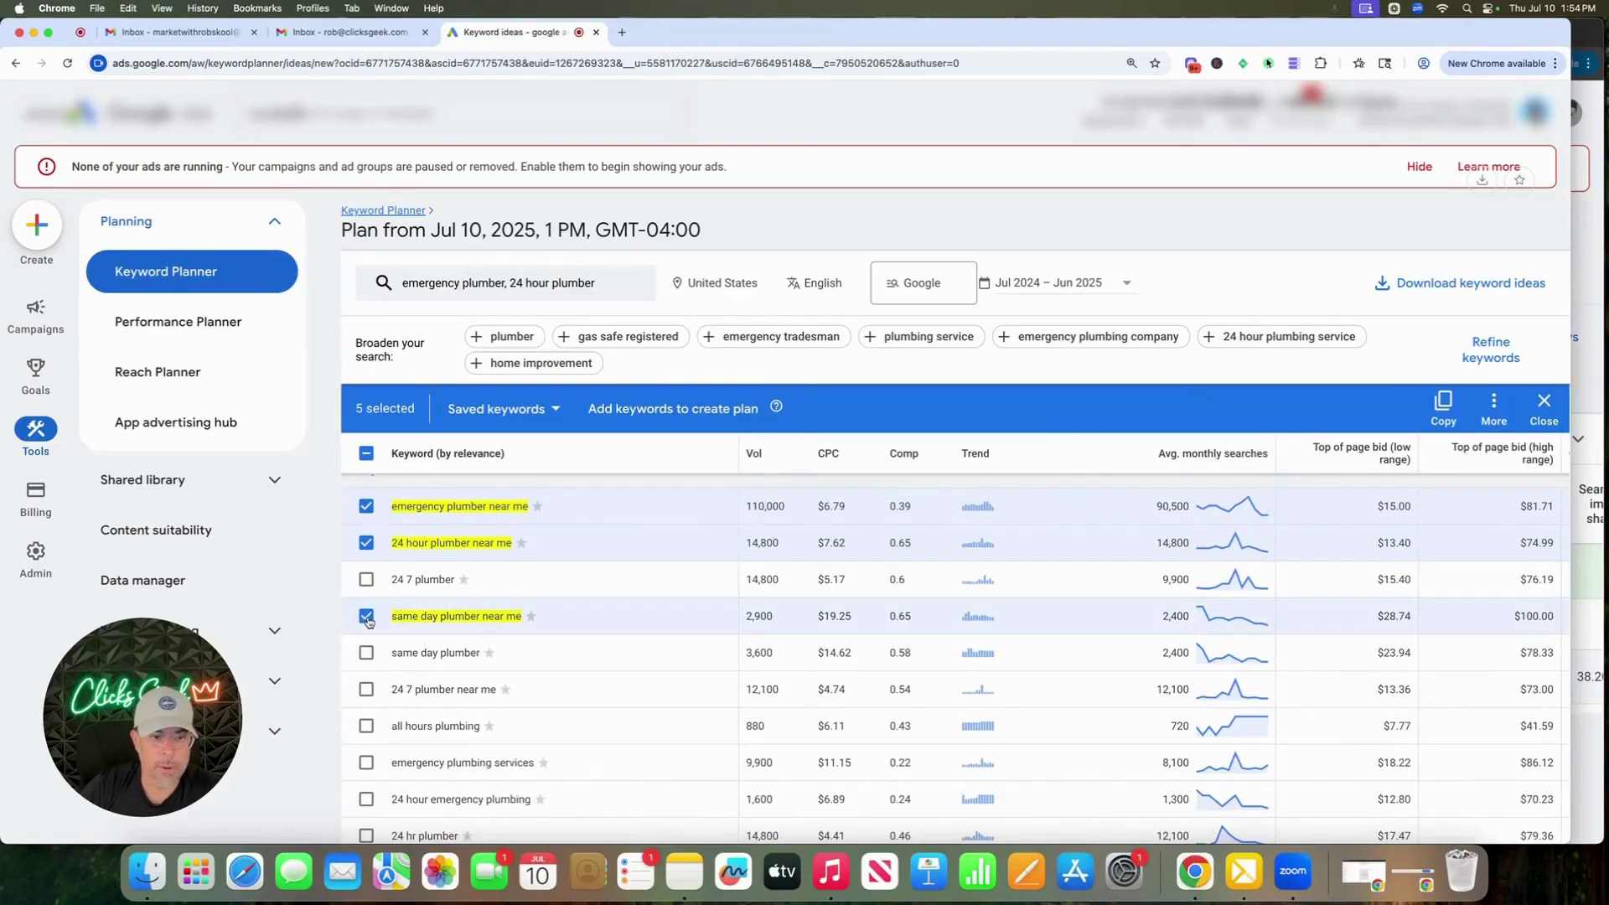
{"action": "left_click", "coordinate": [368, 657]}
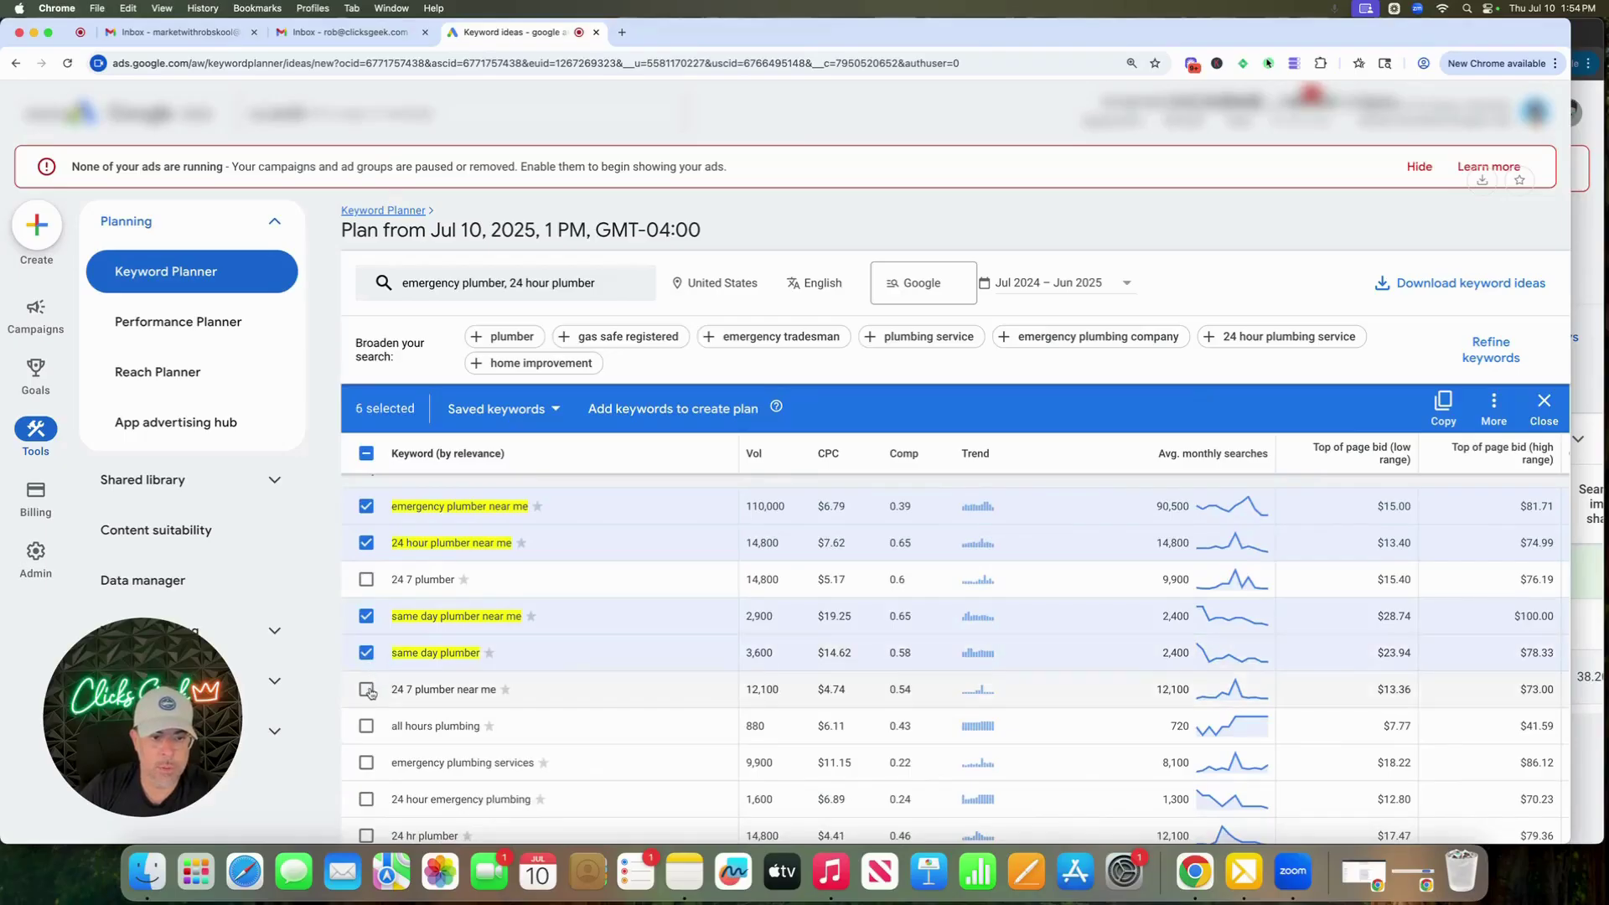
{"action": "left_click", "coordinate": [367, 690]}
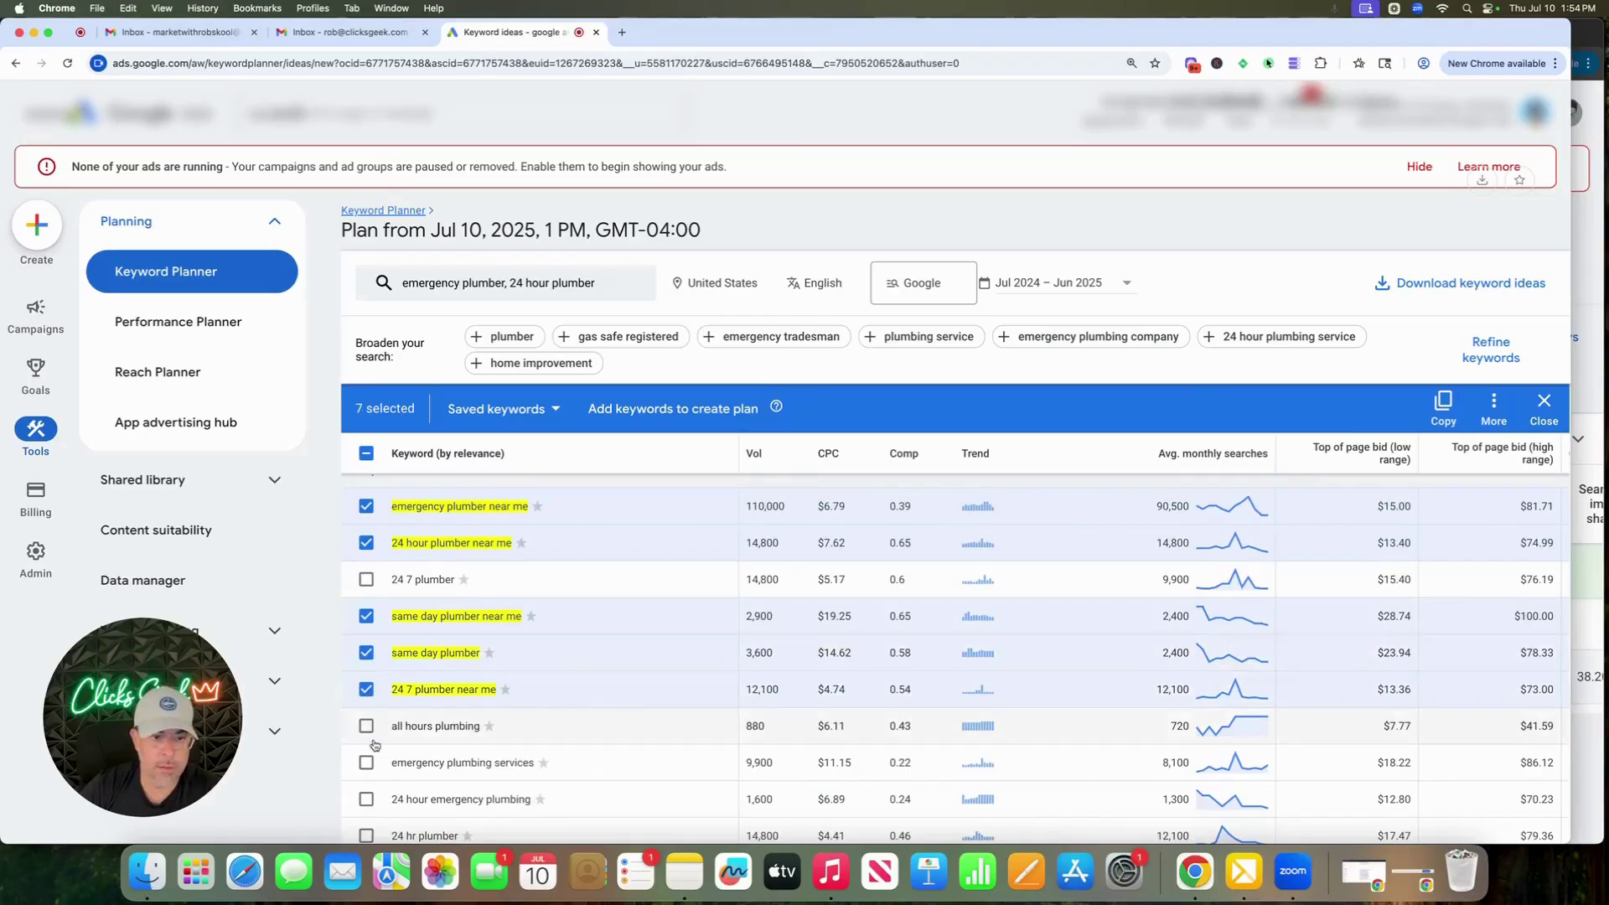
Add "emergency plumbing services", "24 hour emergency plumbing", "24 hr plumber" and "24 hr plumbers near me" to the keyword selection
{"action": "scroll", "coordinate": [371, 729], "scroll_direction": "down", "scroll_amount": 3}
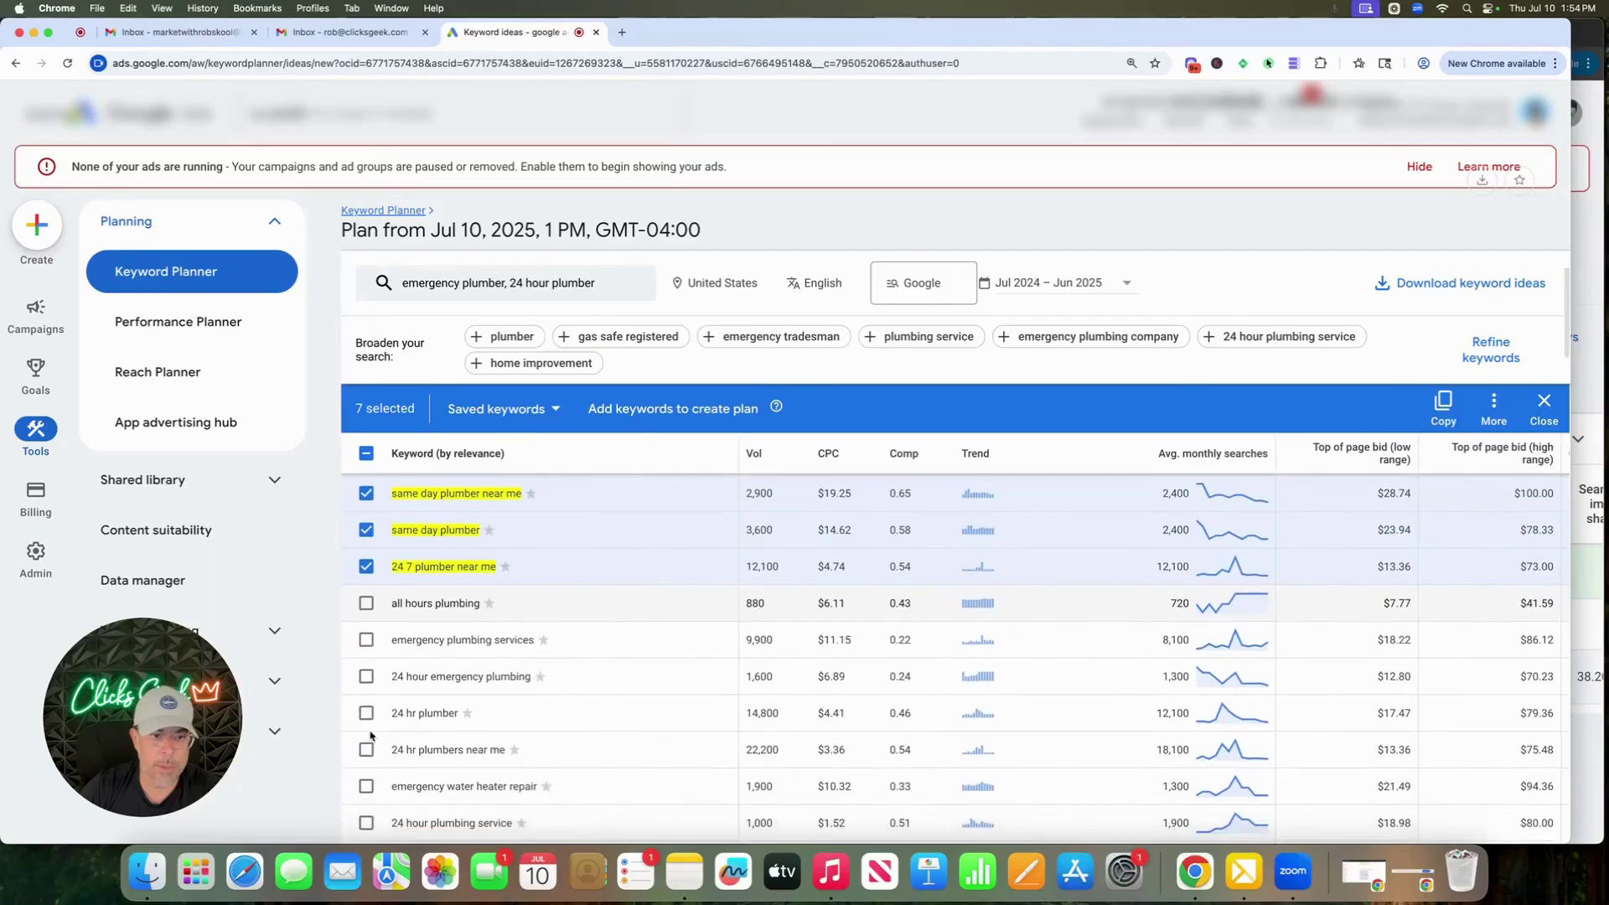
{"action": "scroll", "coordinate": [371, 729], "scroll_direction": "down", "scroll_amount": 1}
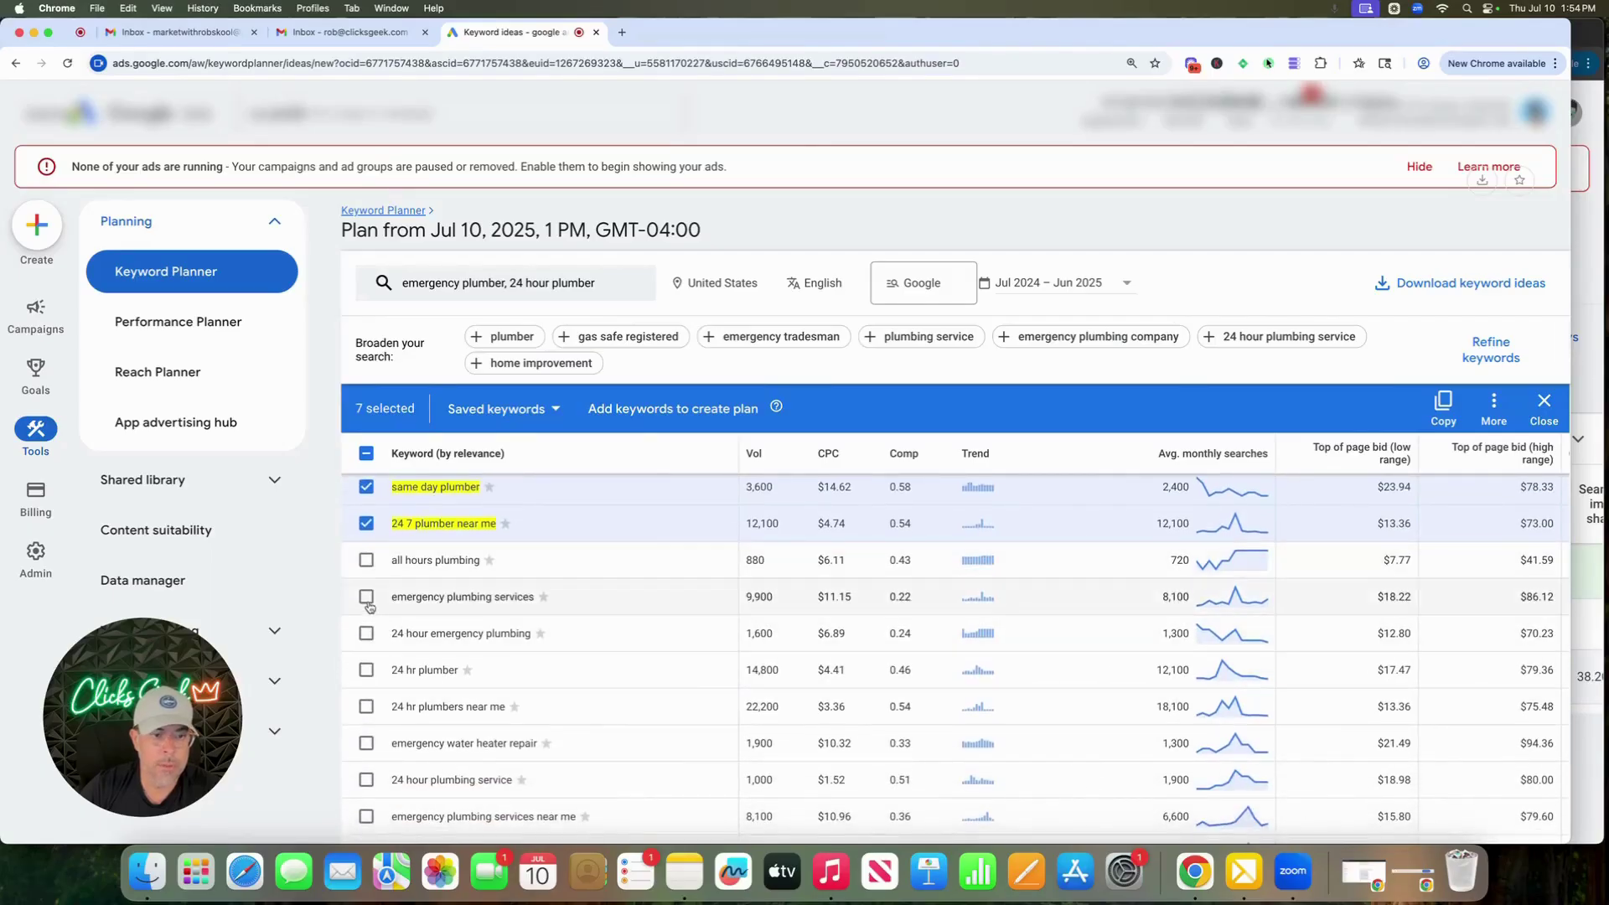
{"action": "left_click", "coordinate": [366, 598]}
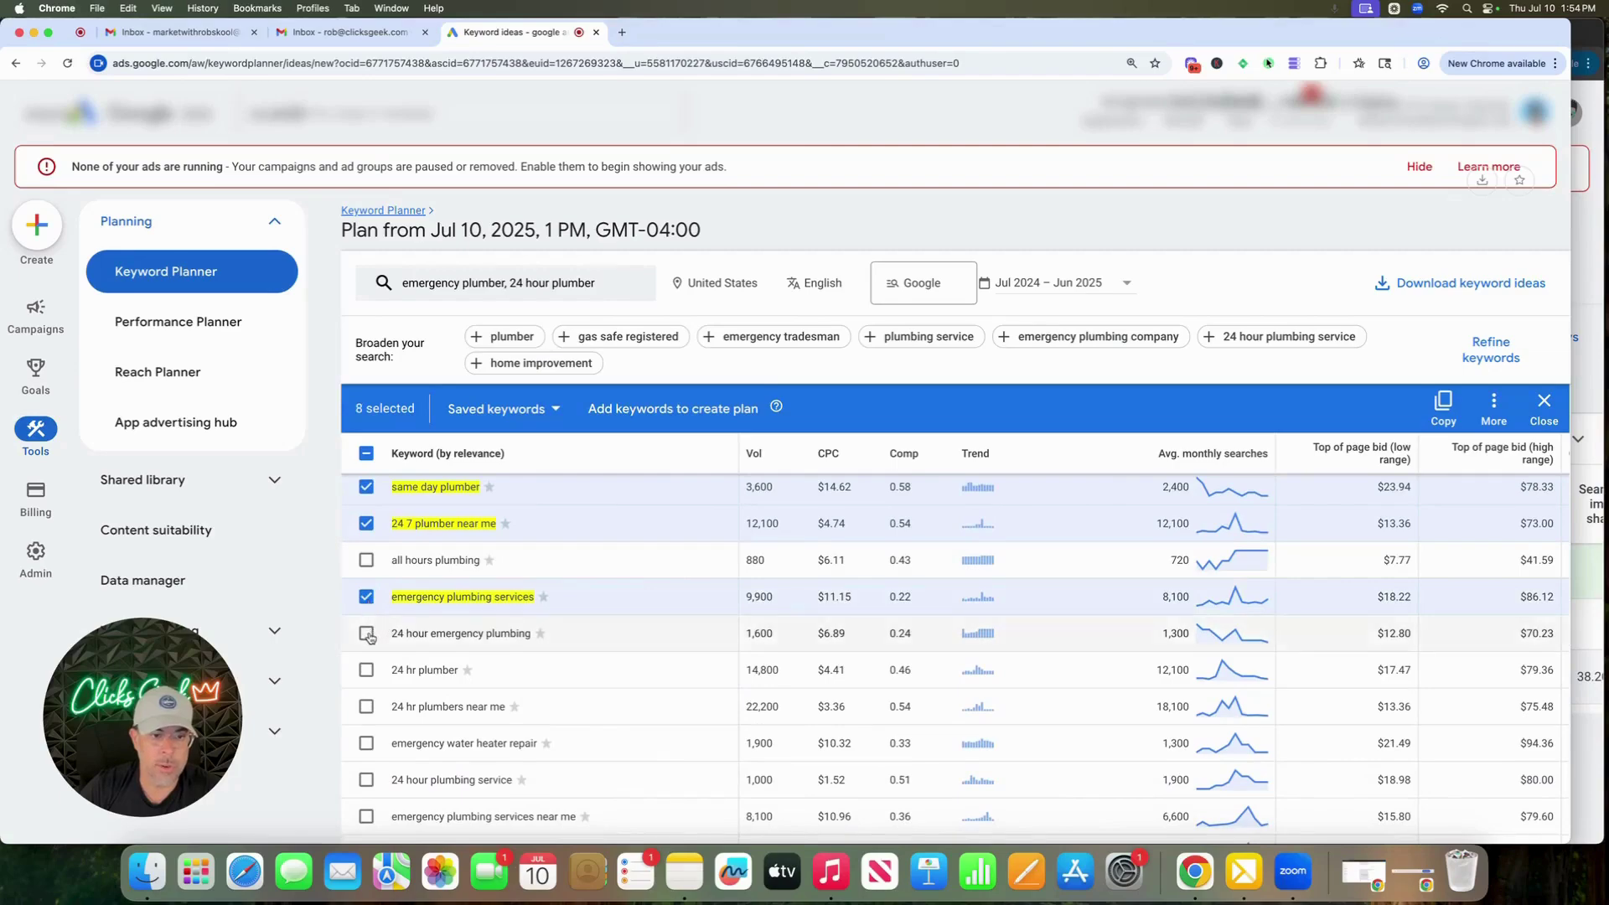
{"action": "left_click", "coordinate": [366, 635]}
{"action": "scroll", "coordinate": [370, 638], "scroll_direction": "down", "scroll_amount": 1}
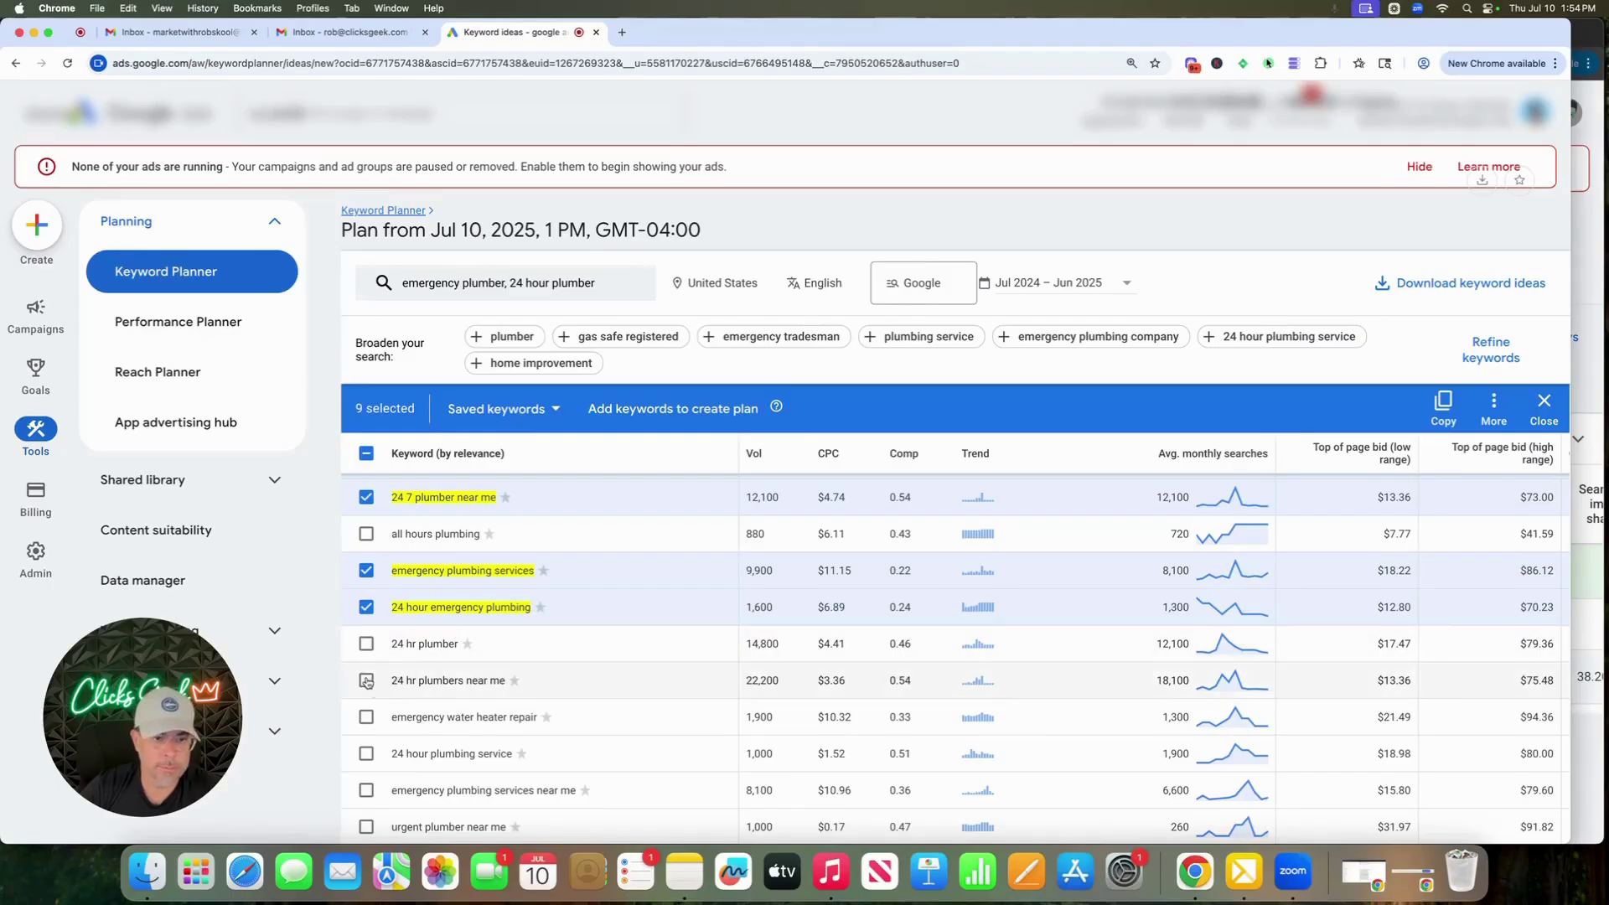
{"action": "left_click", "coordinate": [367, 644]}
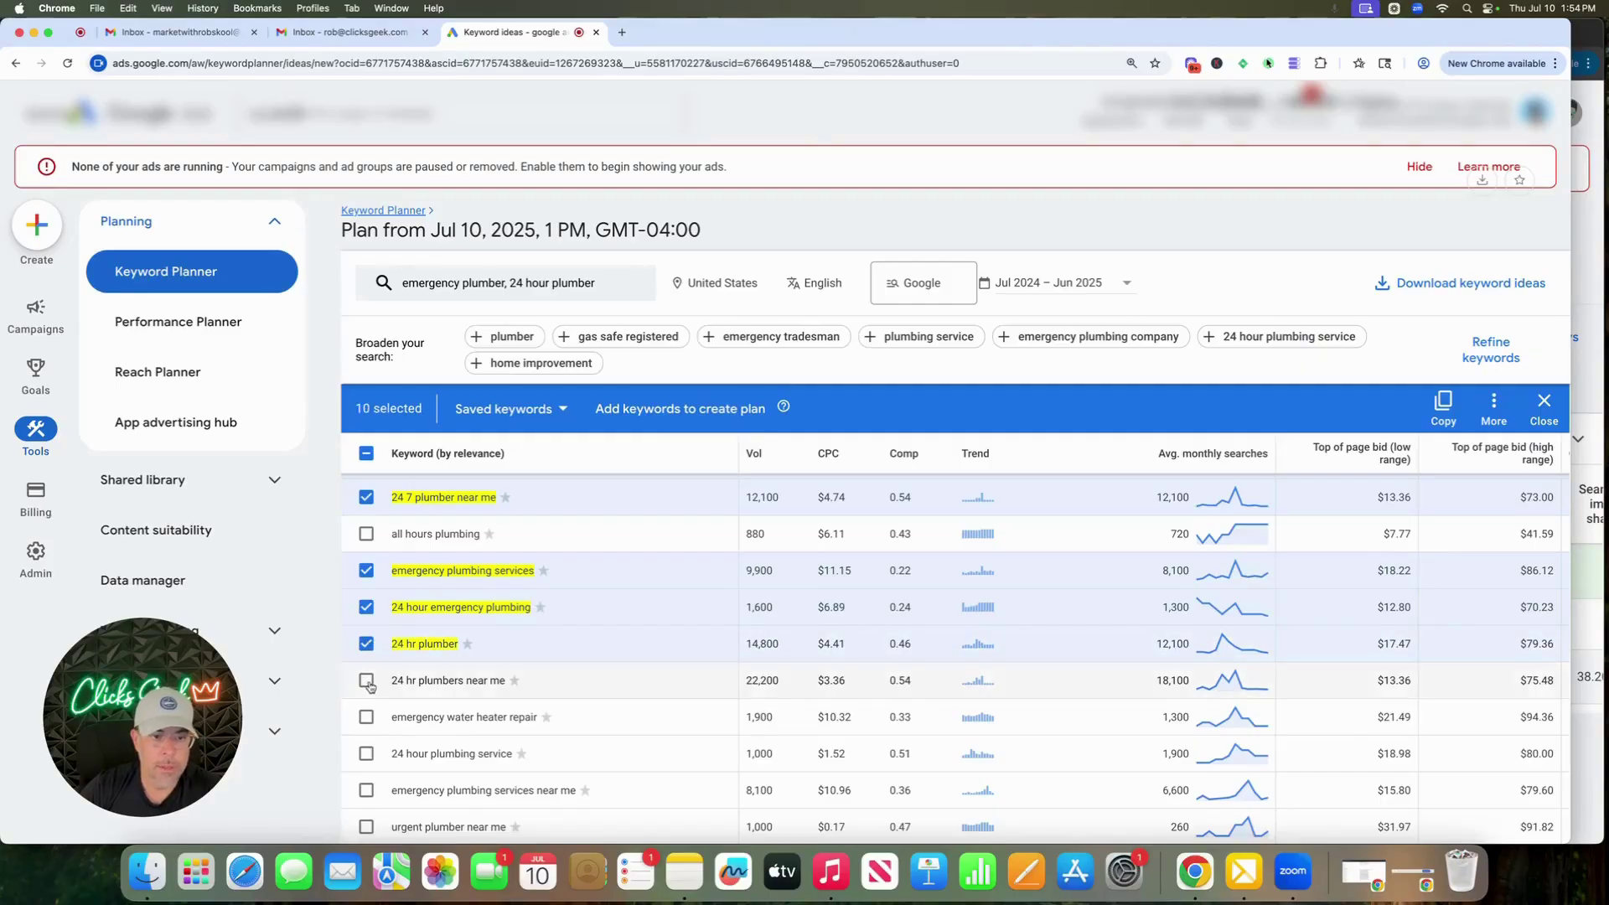
{"action": "left_click", "coordinate": [366, 680]}
Include "24 hour plumbing service" and "emergency plumbing services near me" in the keyword selection
{"action": "scroll", "coordinate": [392, 655], "scroll_direction": "down", "scroll_amount": 2}
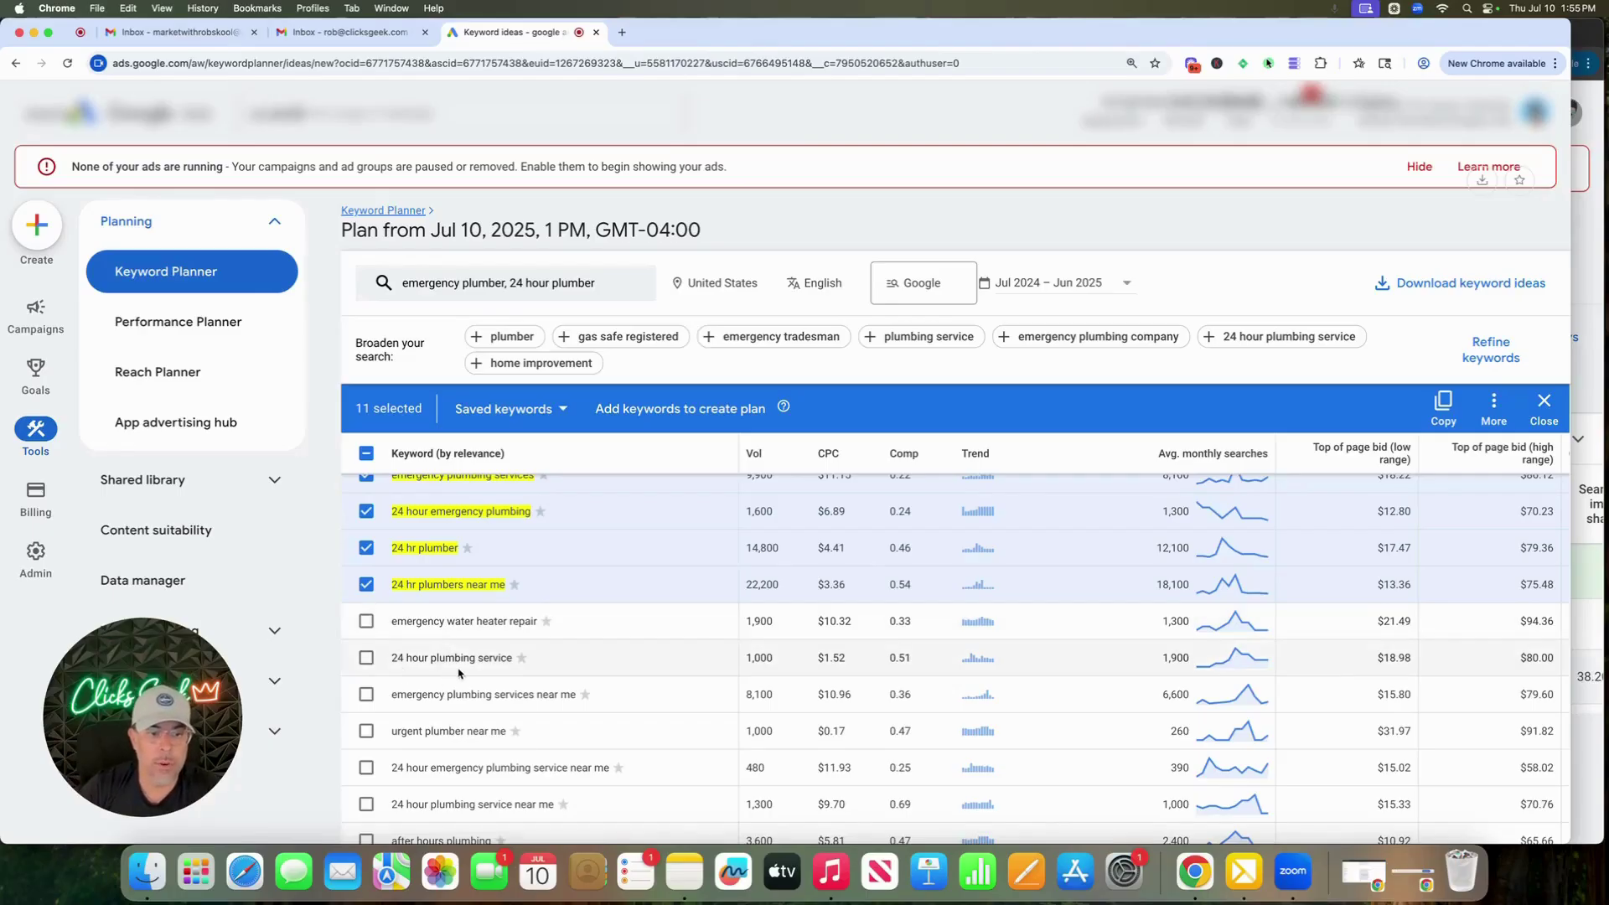
{"action": "left_click", "coordinate": [366, 657]}
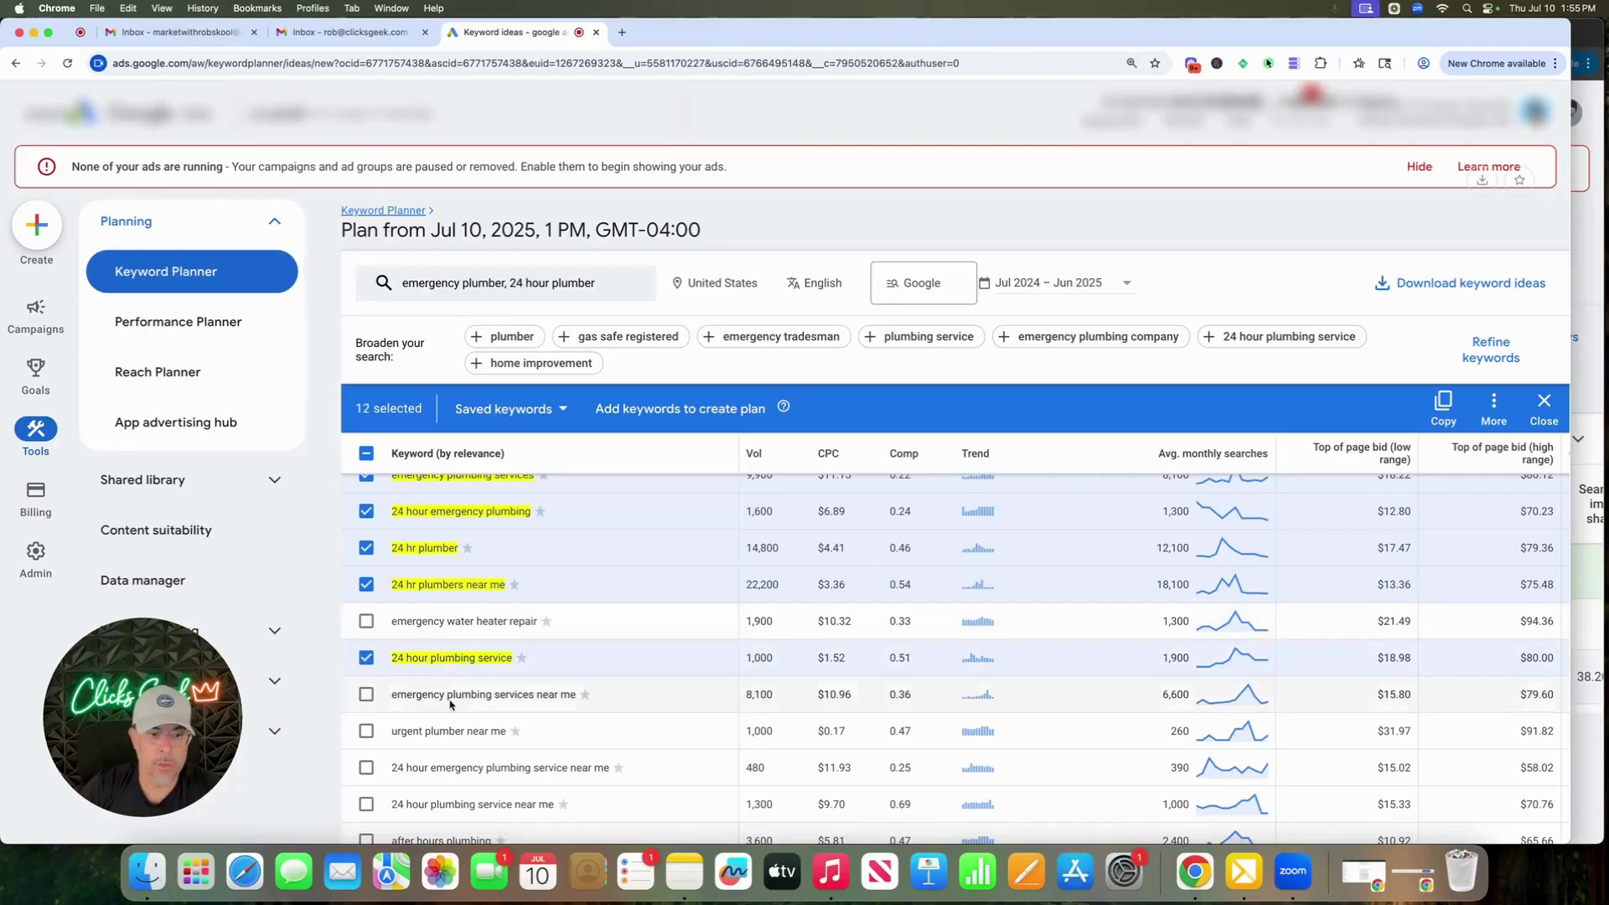
{"action": "left_click", "coordinate": [366, 696]}
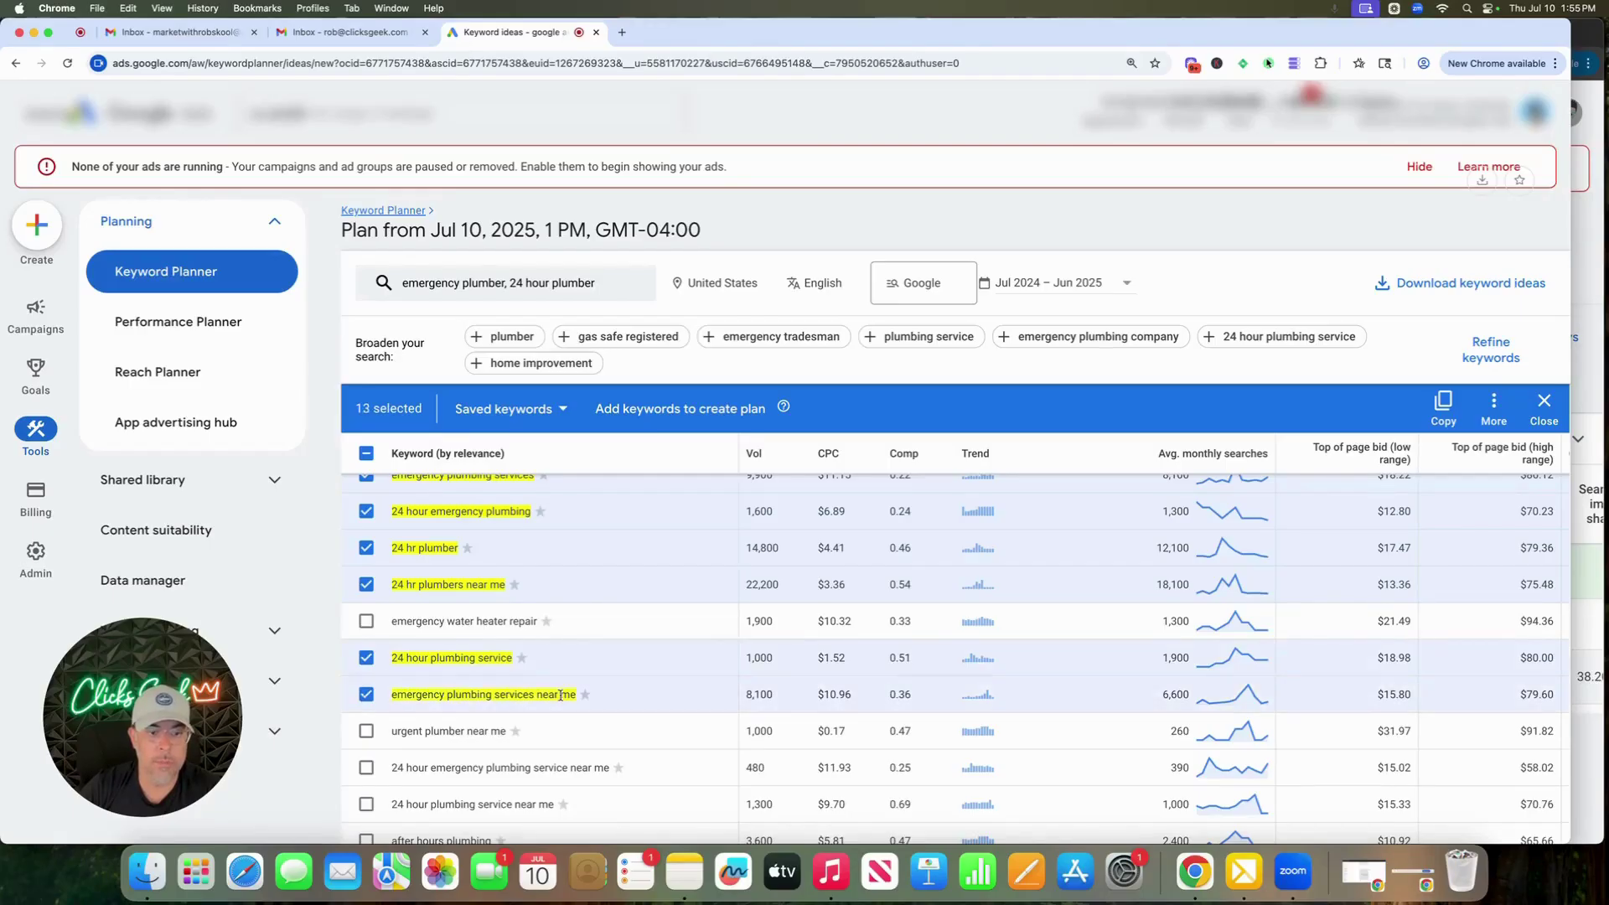
{"action": "scroll", "coordinate": [559, 695], "scroll_direction": "down", "scroll_amount": 2}
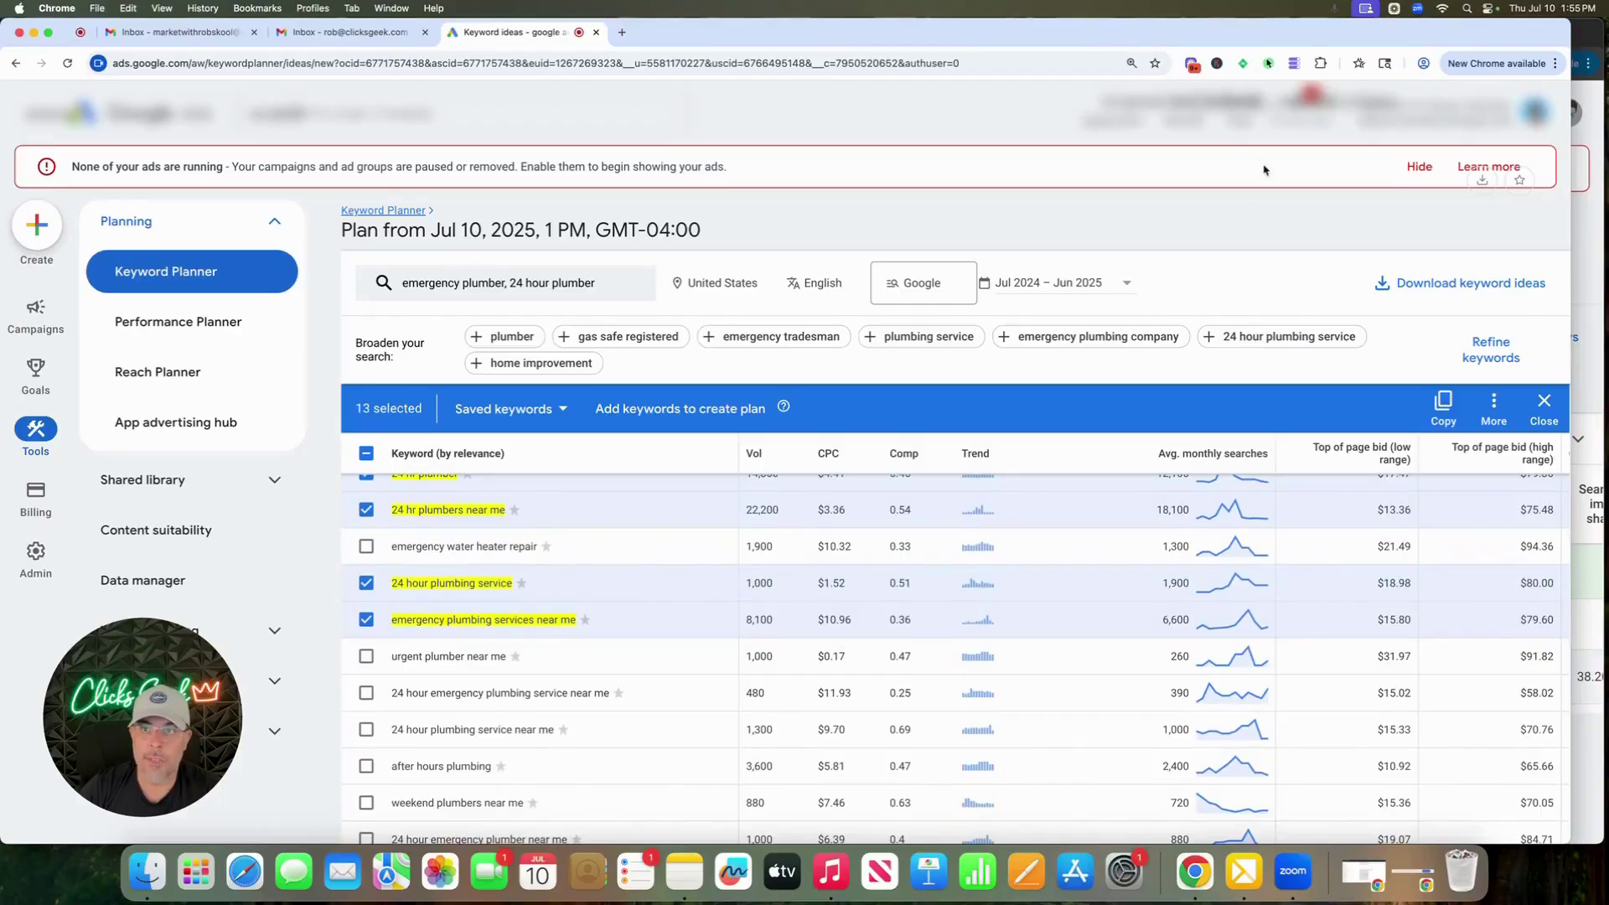
Review the phrase and exact match keywords collected so far in the Keywordme extension
{"action": "left_click", "coordinate": [1291, 63]}
{"action": "scroll", "coordinate": [1085, 315], "scroll_direction": "down", "scroll_amount": 5}
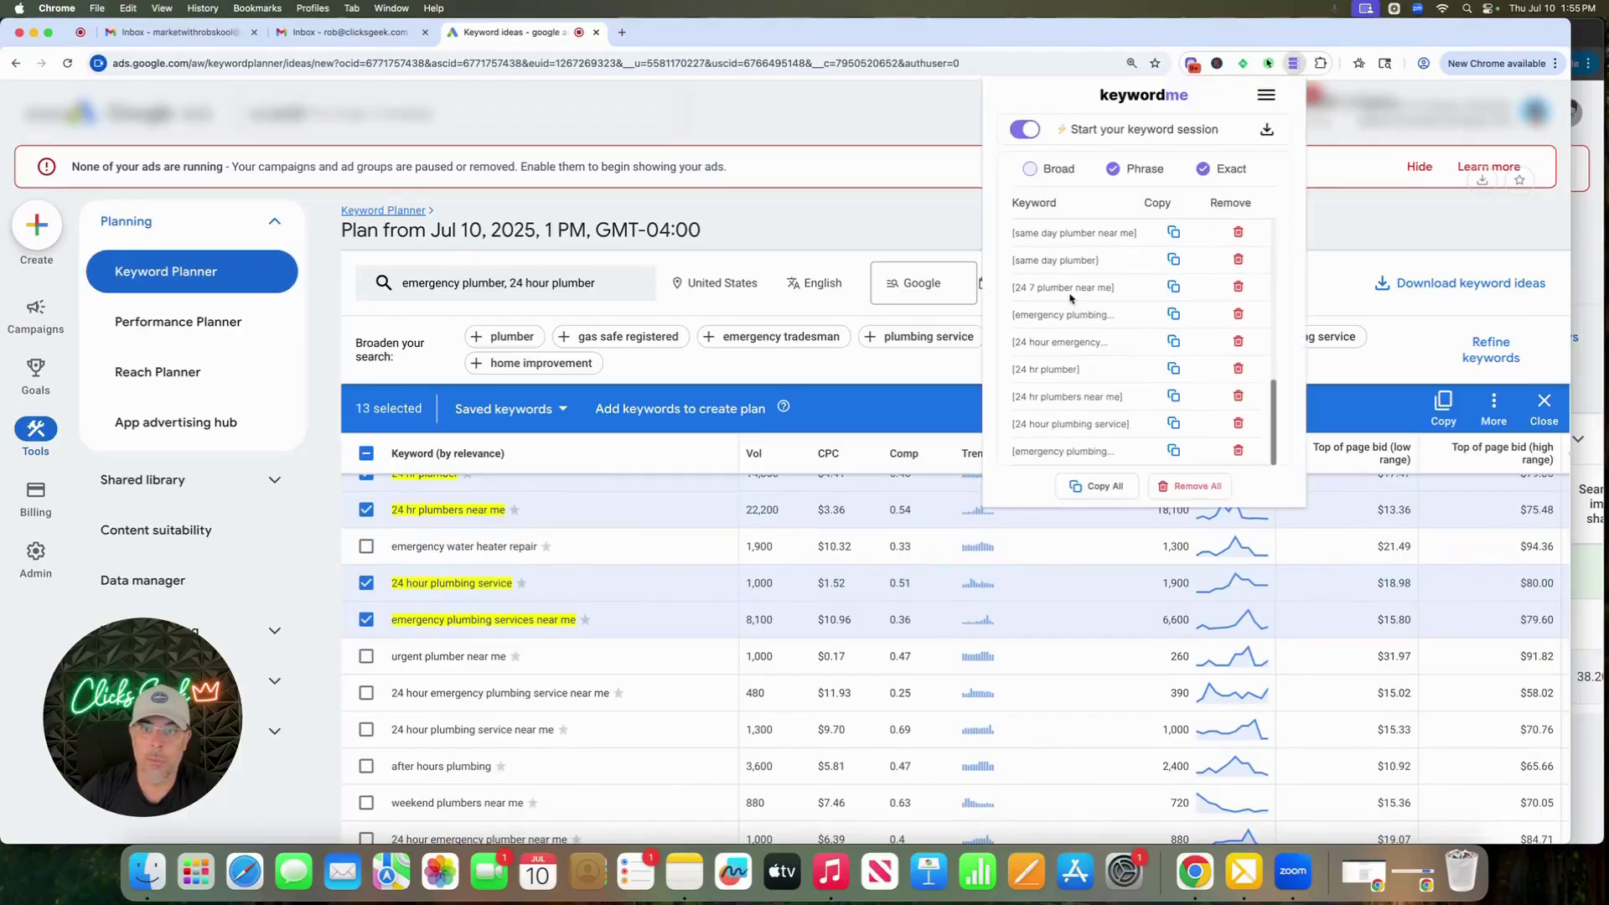
{"action": "scroll", "coordinate": [1070, 298], "scroll_direction": "up", "scroll_amount": 5}
{"action": "left_click", "coordinate": [898, 219]}
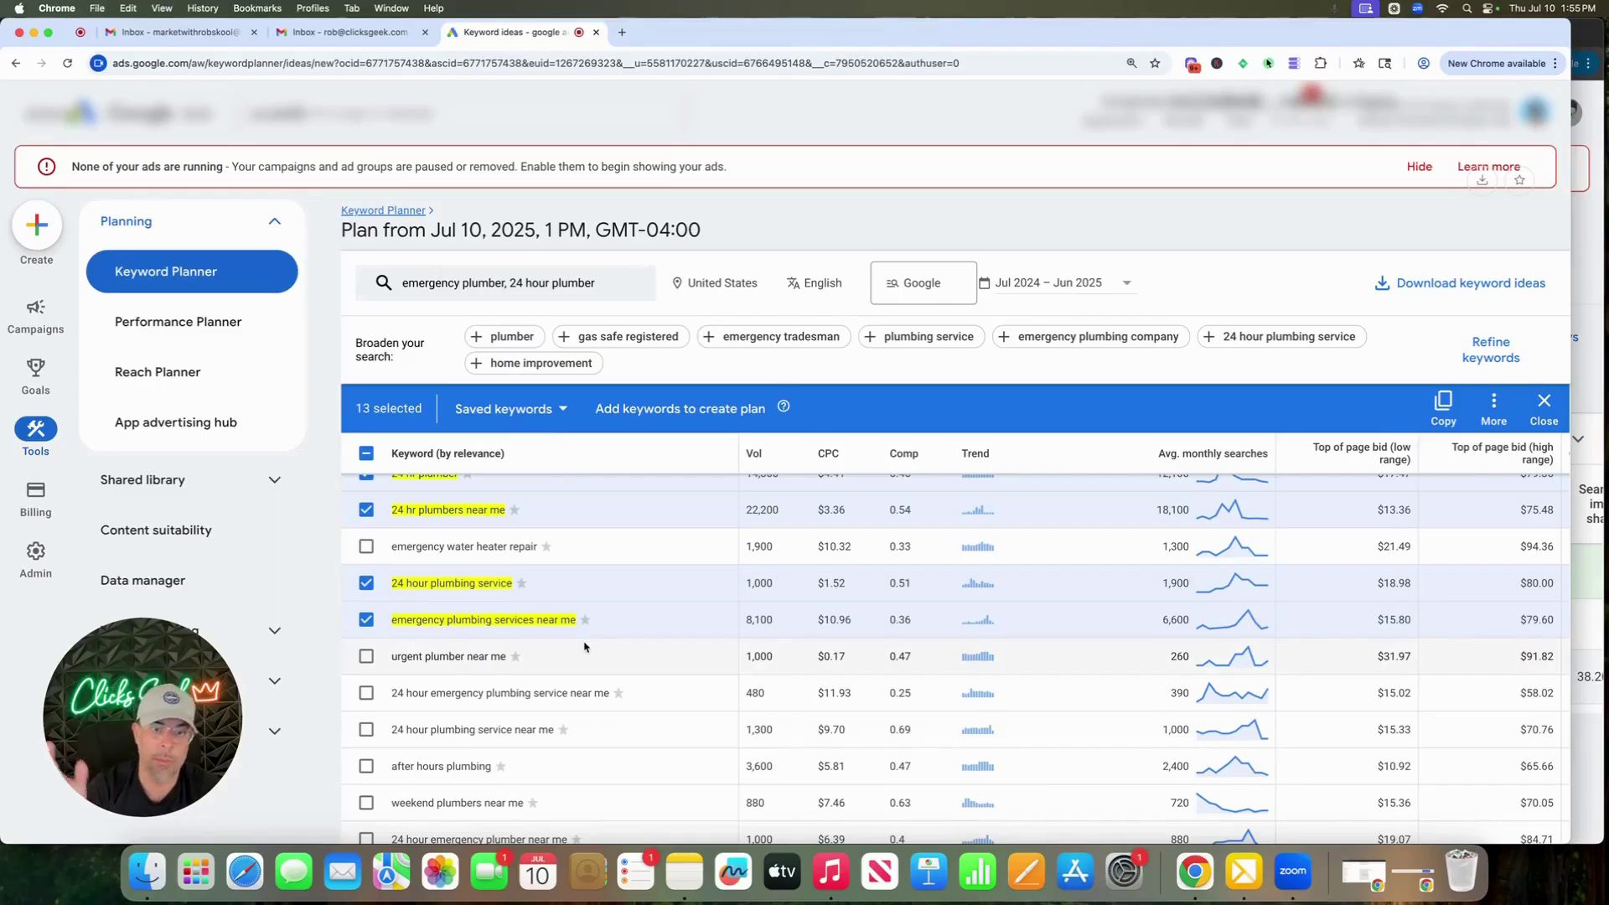
Select "24 hour plumbing service near me" and "24 hour emergency plumber near me" as well, and look through the remaining keyword ideas
{"action": "scroll", "coordinate": [503, 637], "scroll_direction": "down", "scroll_amount": 2}
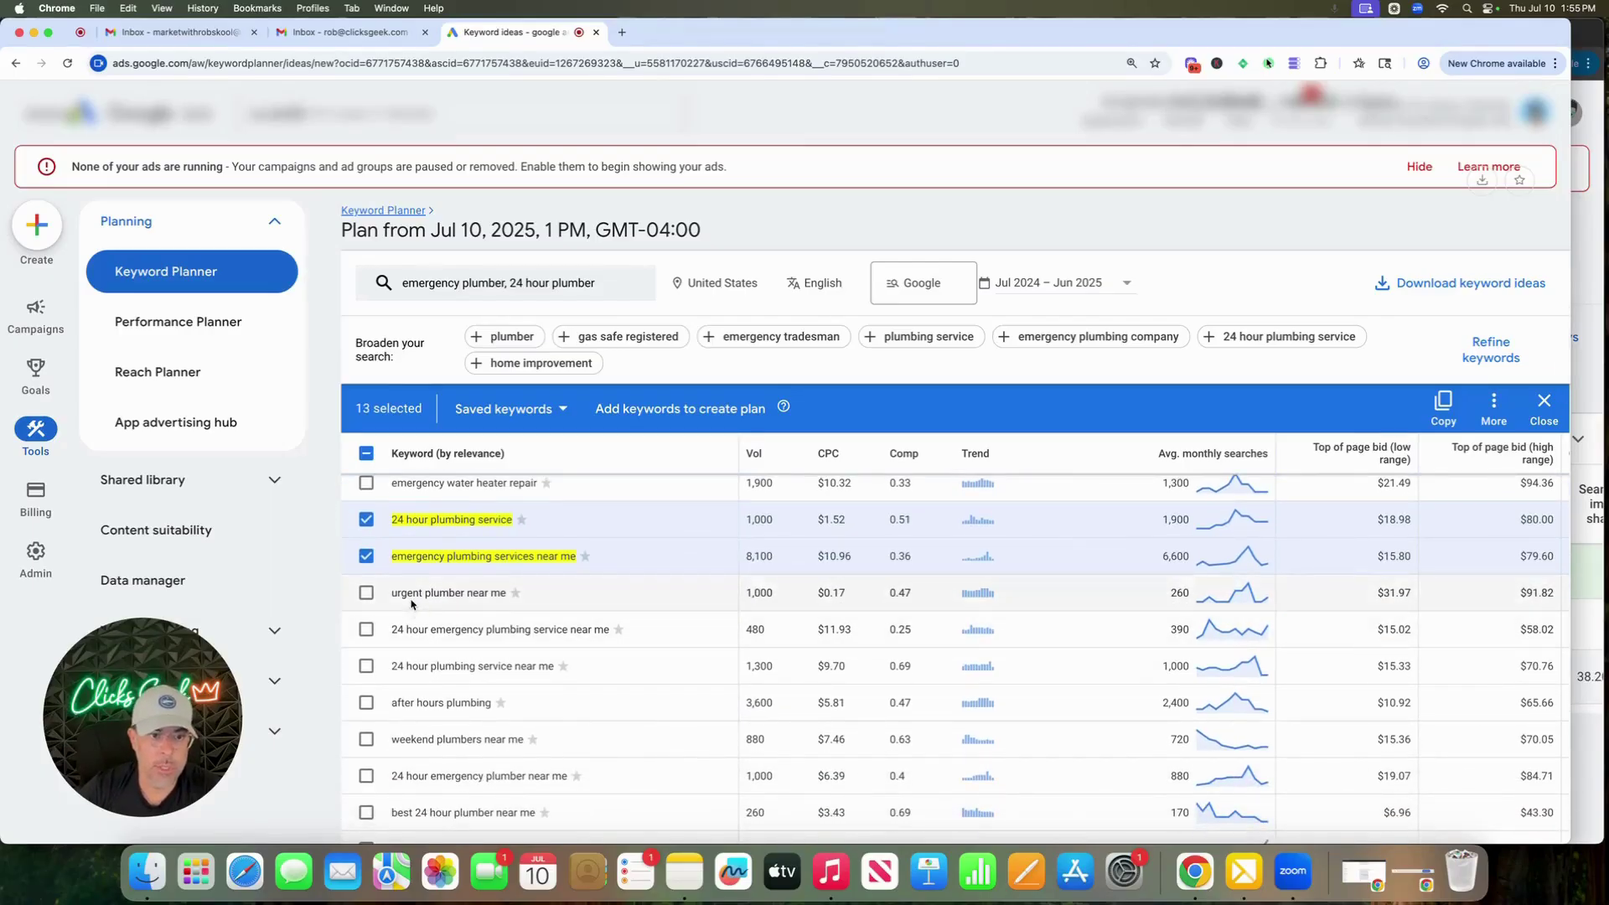
{"action": "scroll", "coordinate": [420, 588], "scroll_direction": "down", "scroll_amount": 1}
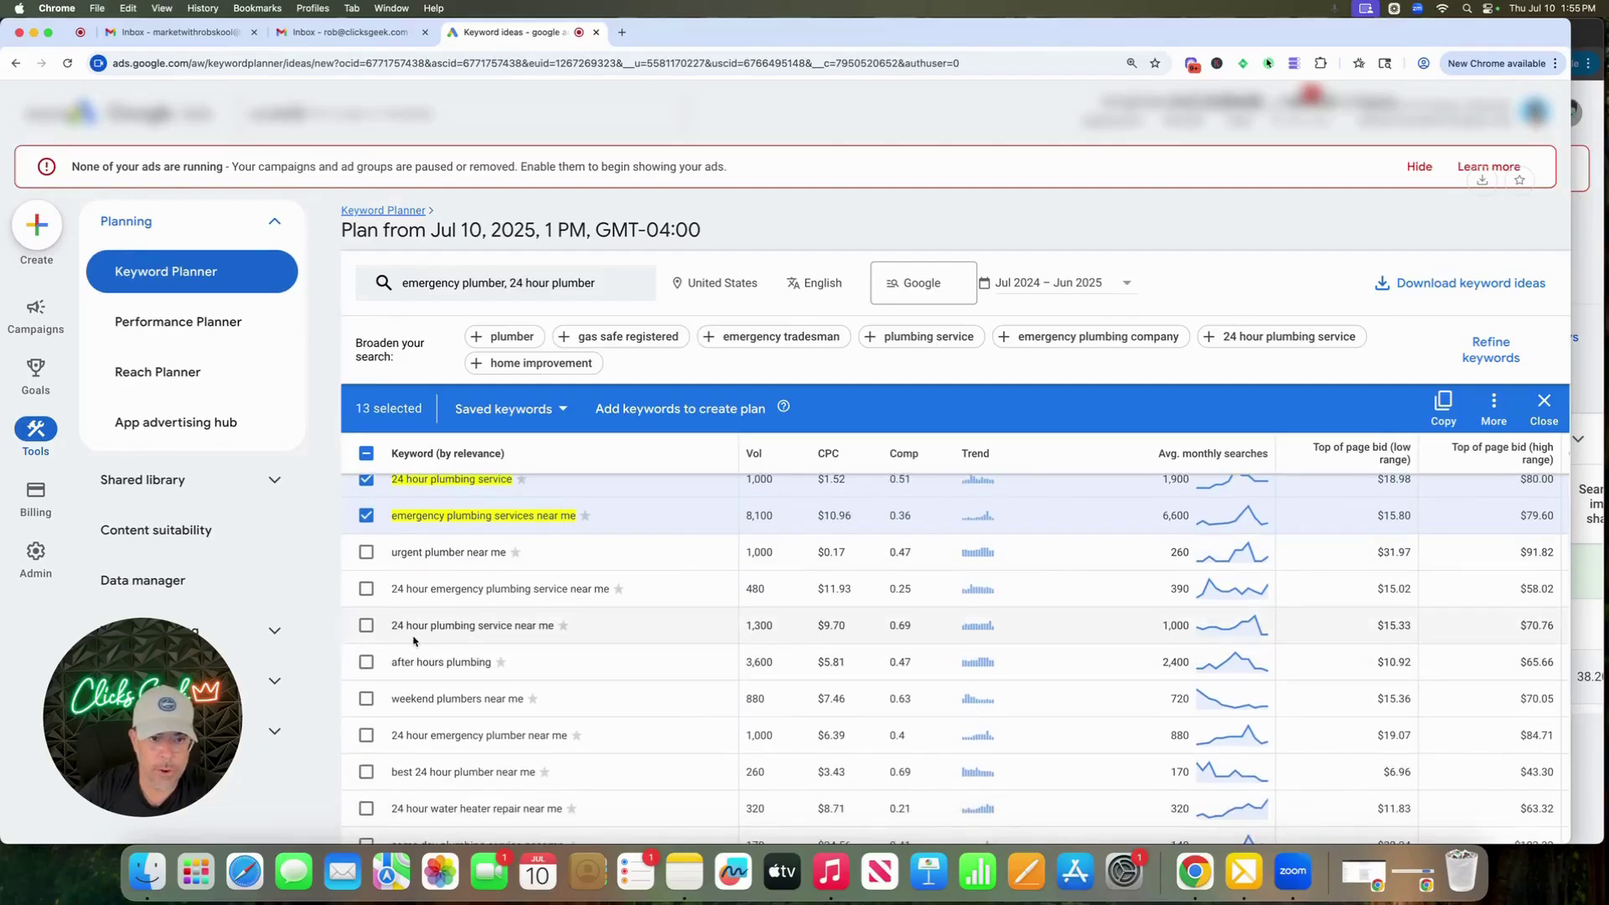
{"action": "left_click", "coordinate": [366, 626]}
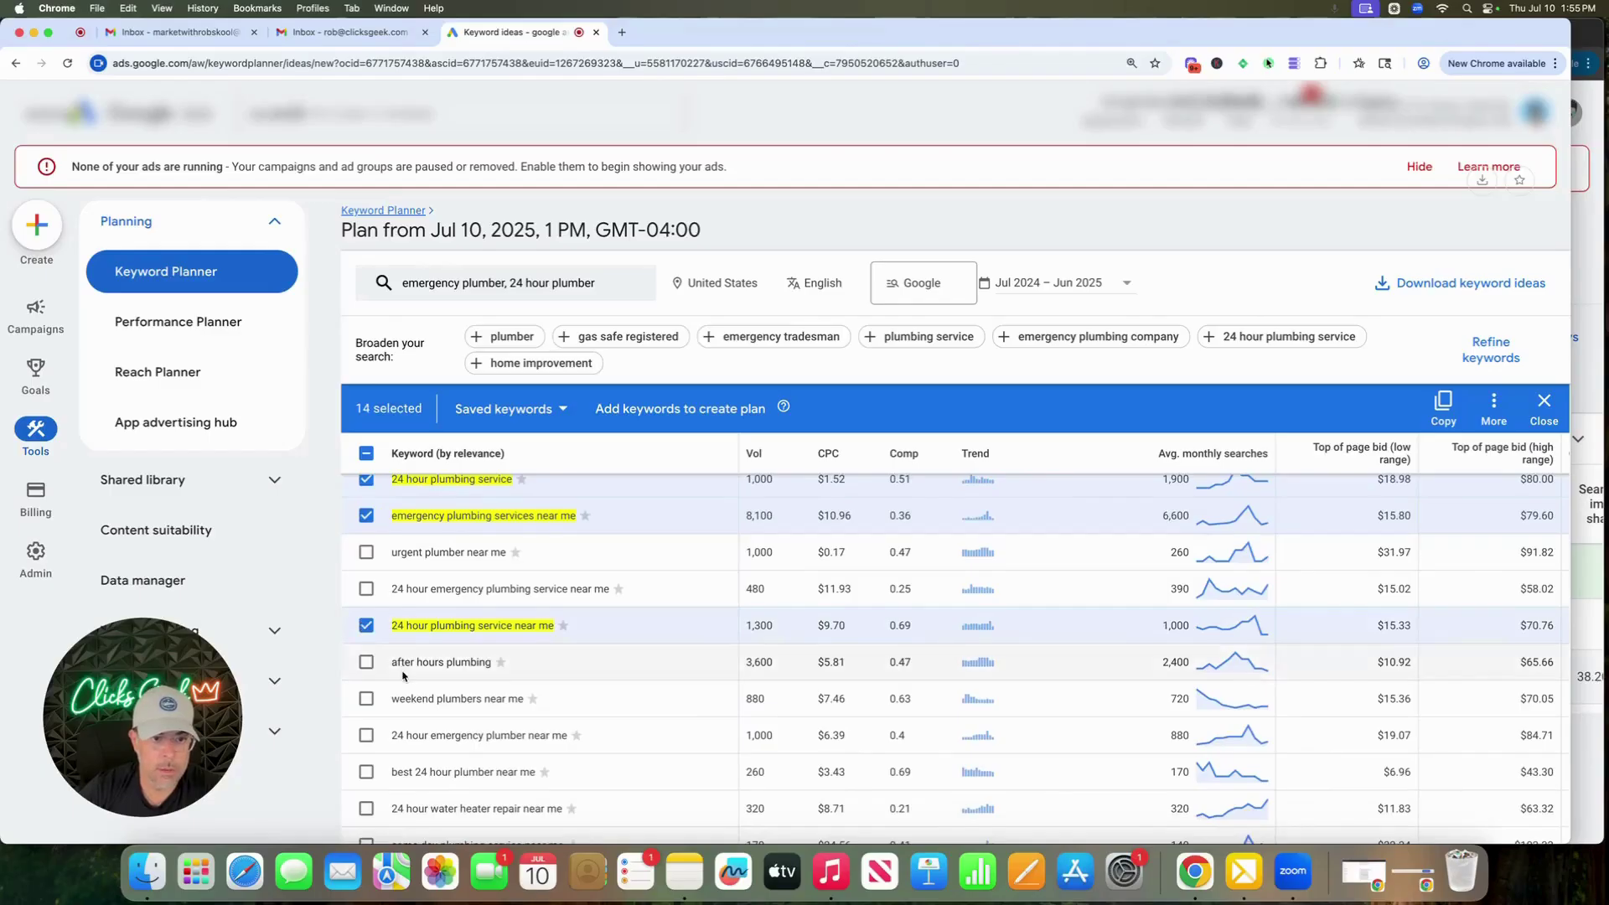
{"action": "scroll", "coordinate": [489, 673], "scroll_direction": "down", "scroll_amount": 2}
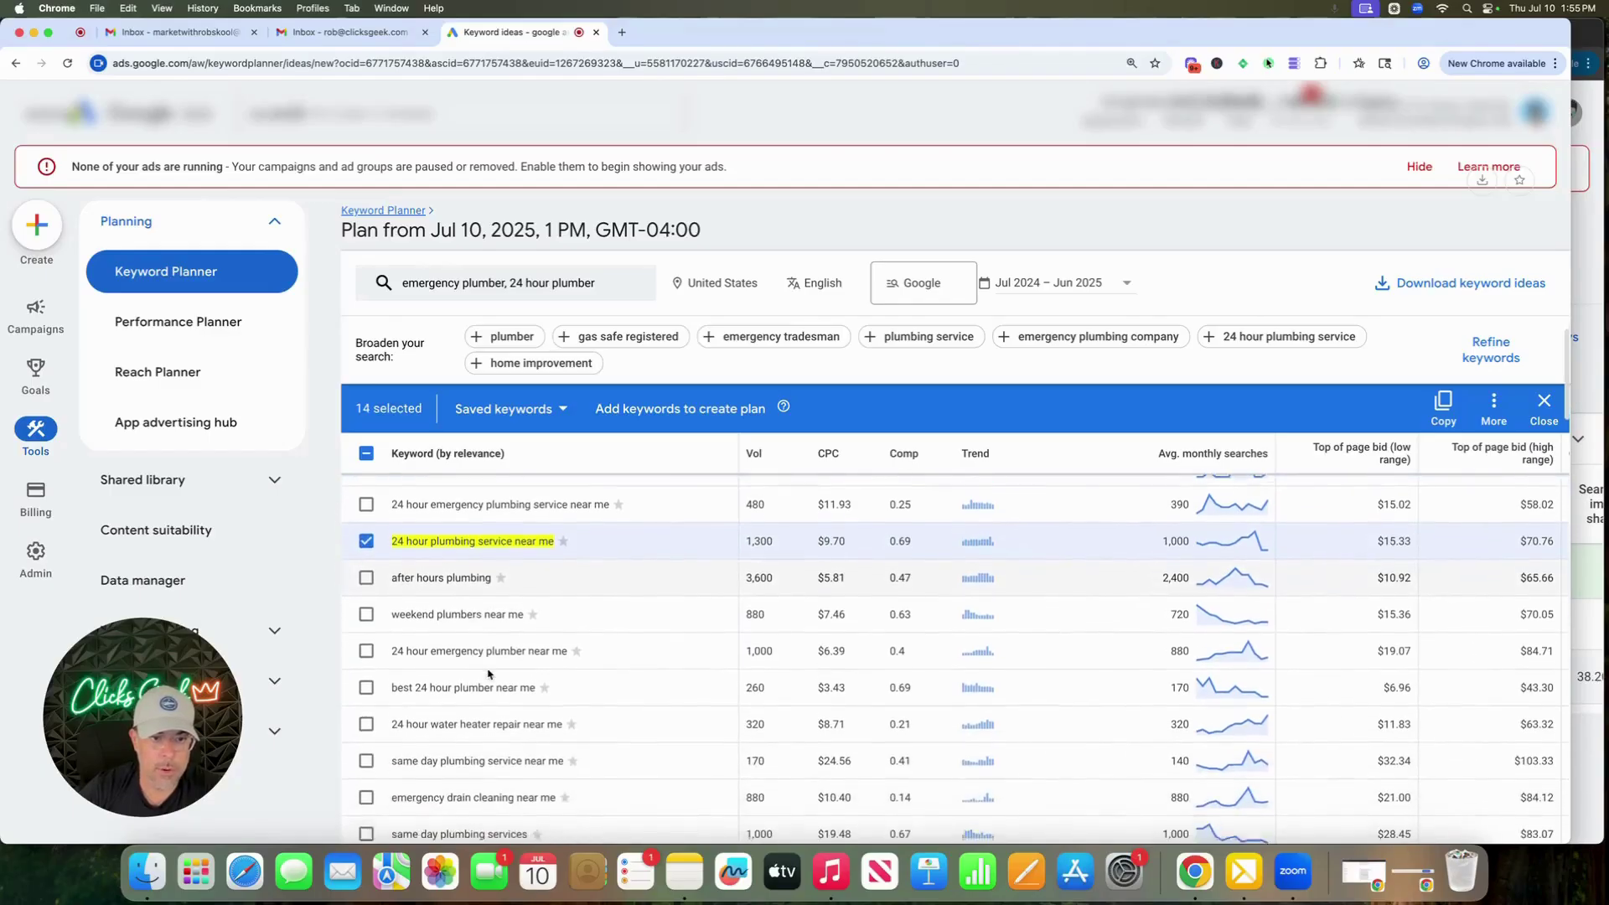
{"action": "left_click", "coordinate": [366, 647]}
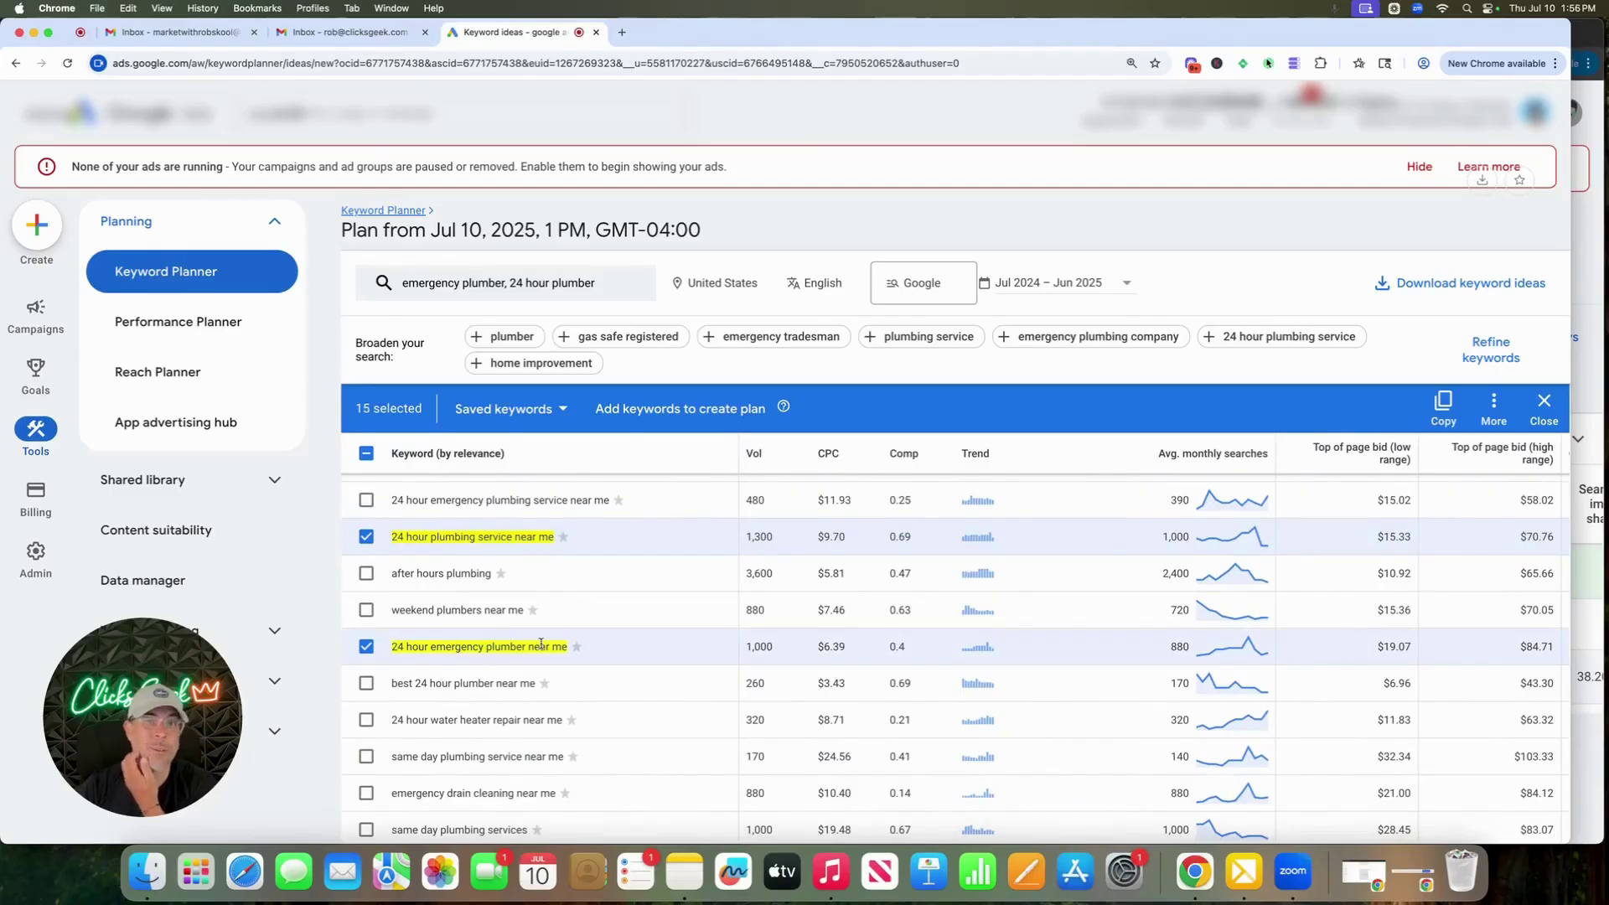
{"action": "scroll", "coordinate": [682, 609], "scroll_direction": "down", "scroll_amount": 8}
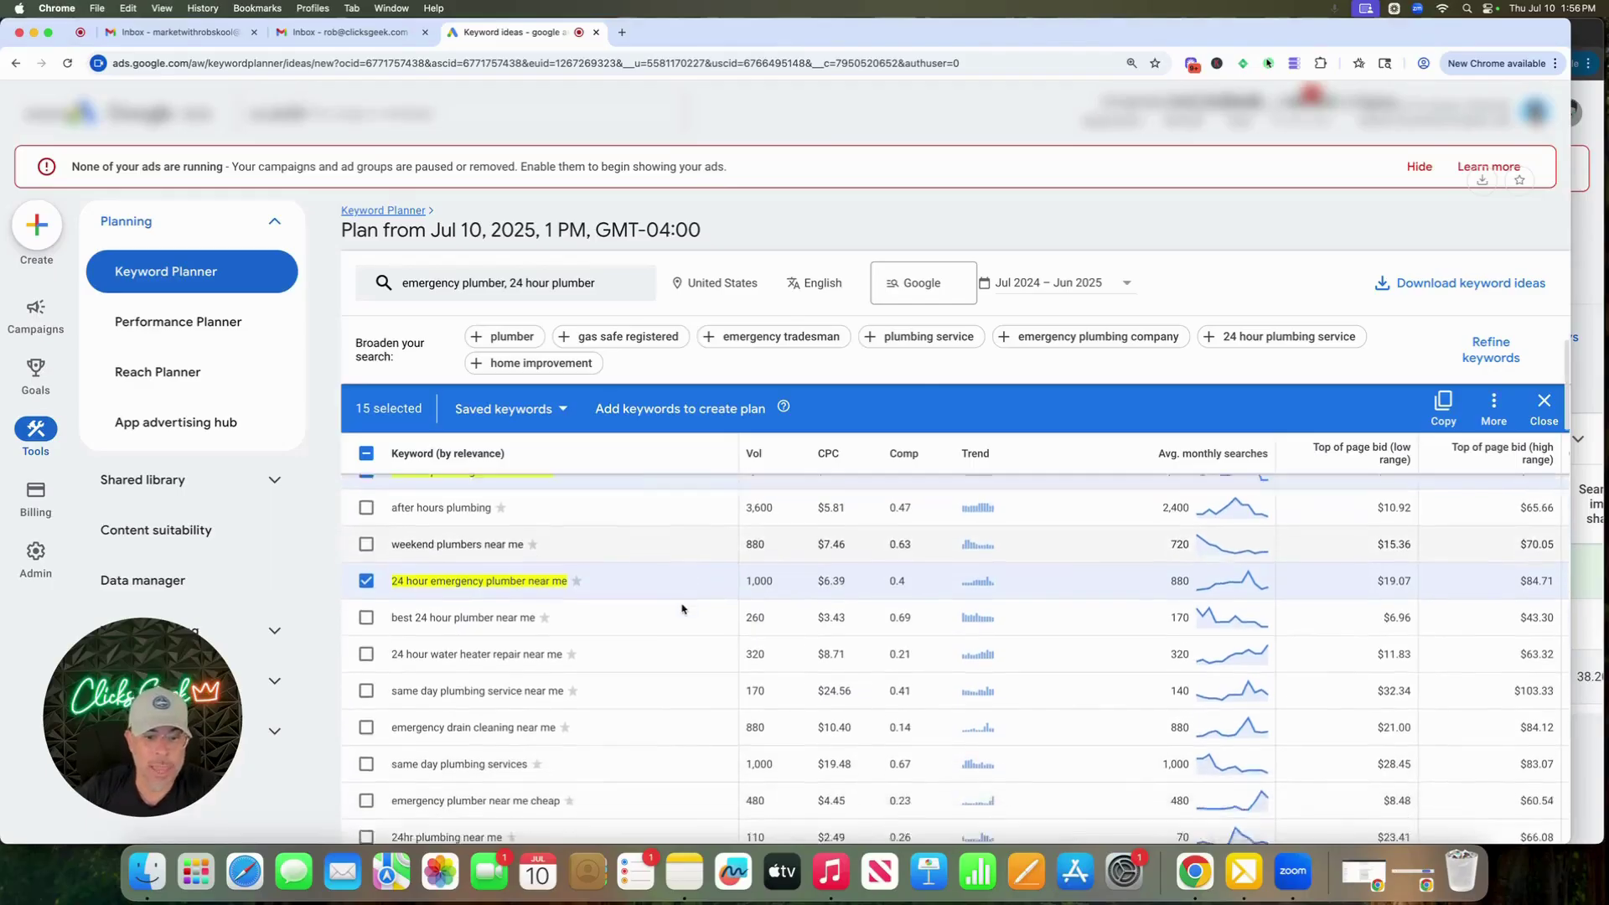
{"action": "scroll", "coordinate": [683, 609], "scroll_direction": "down", "scroll_amount": 15}
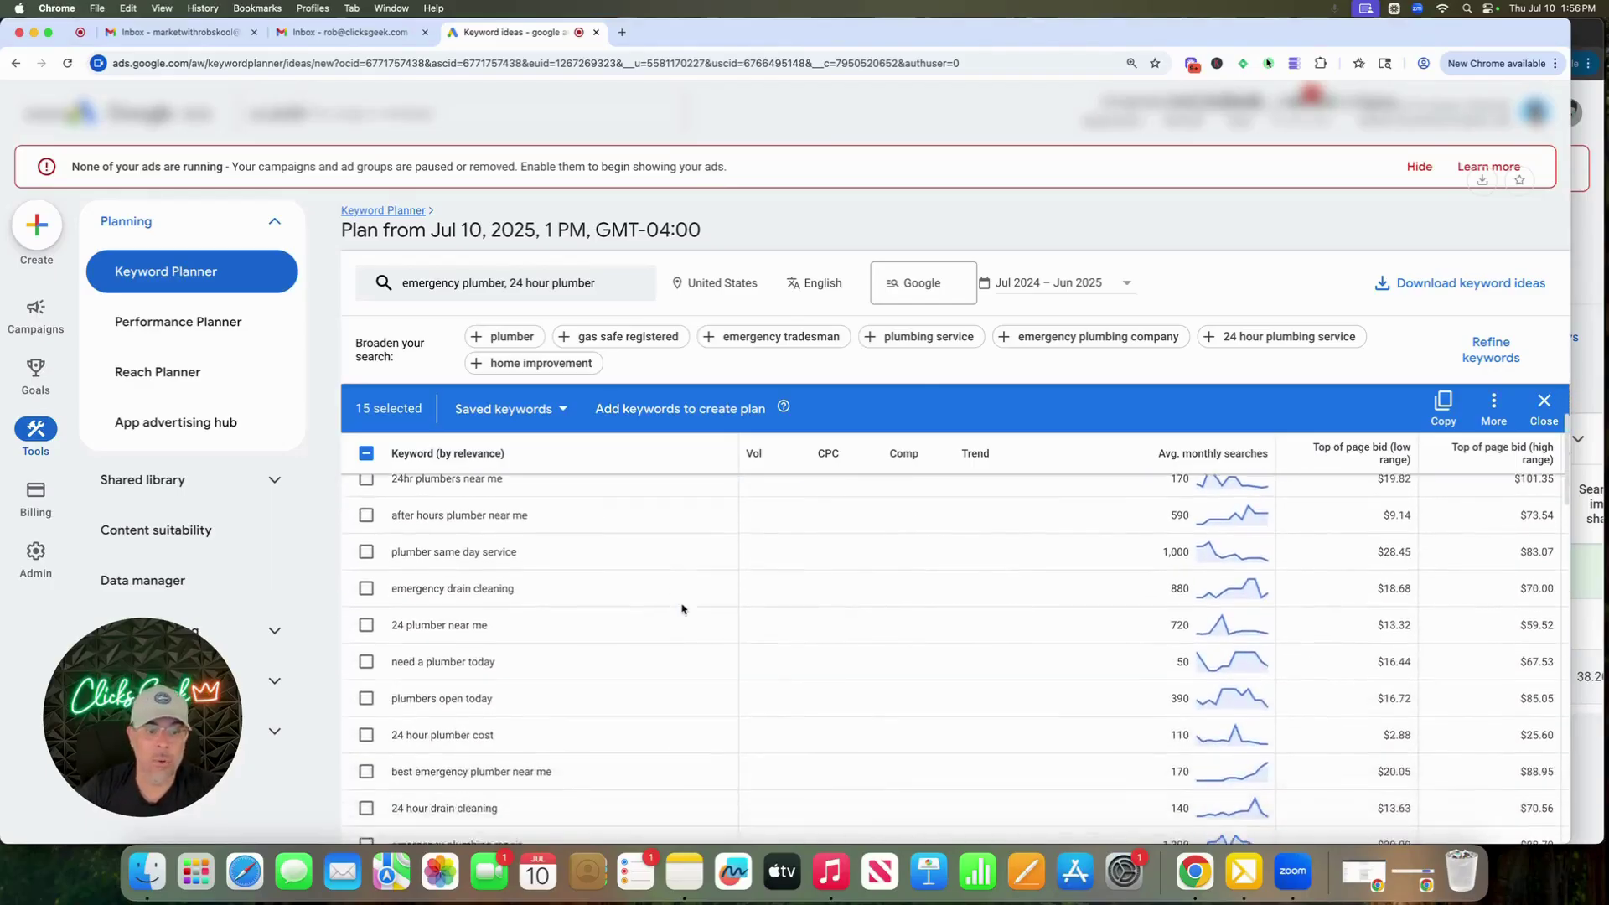
{"action": "scroll", "coordinate": [683, 609], "scroll_direction": "down", "scroll_amount": 6}
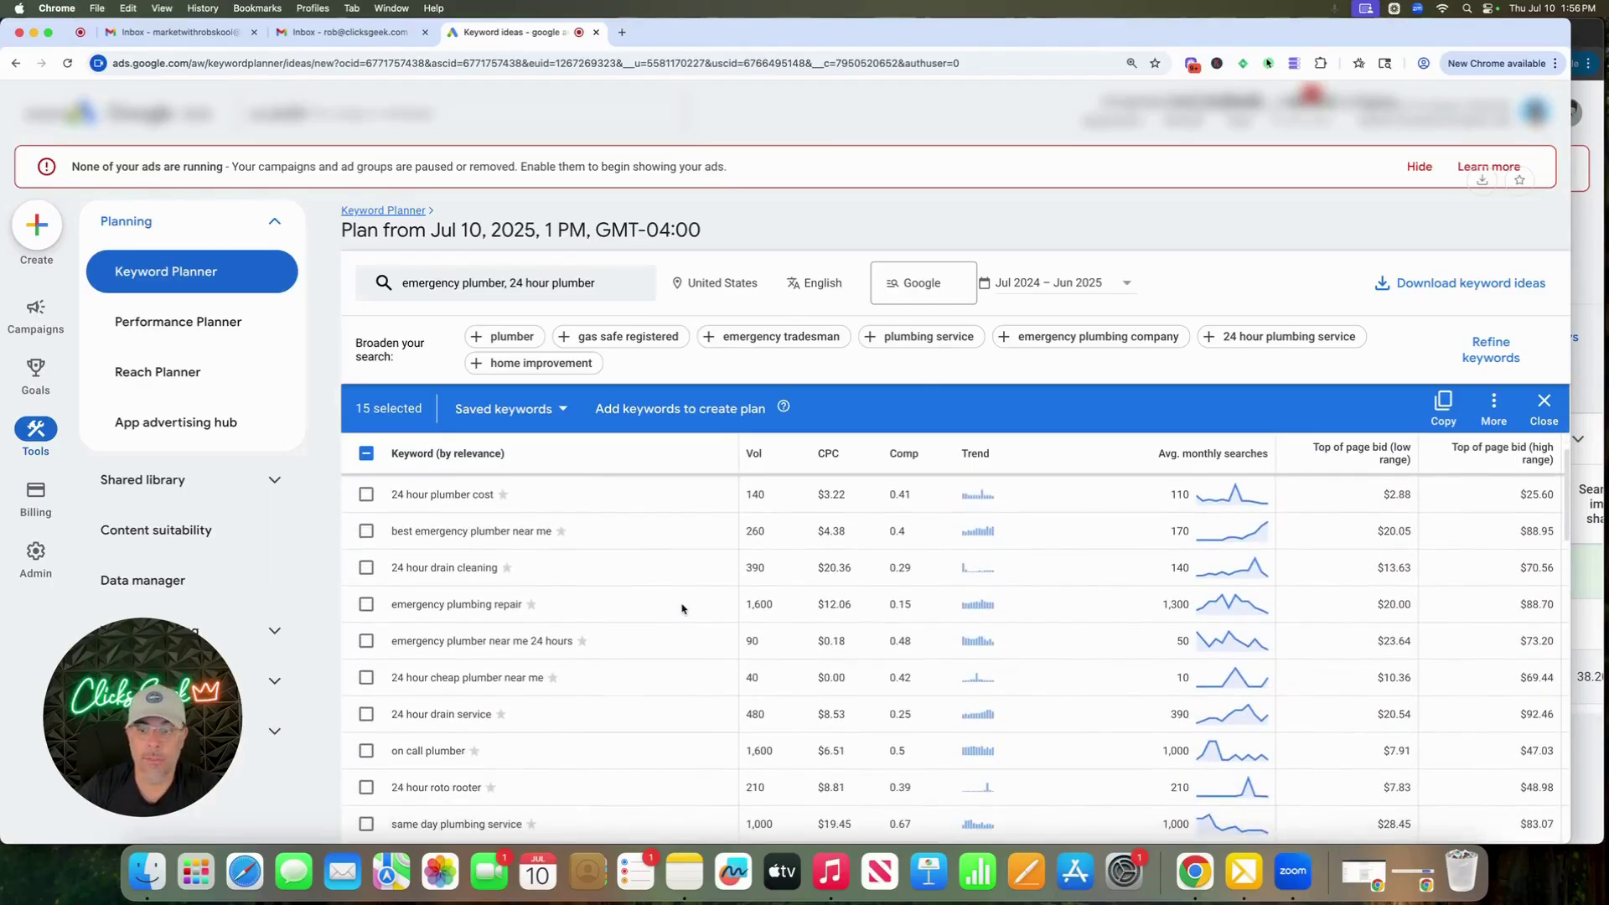
{"action": "scroll", "coordinate": [683, 610], "scroll_direction": "down", "scroll_amount": 8}
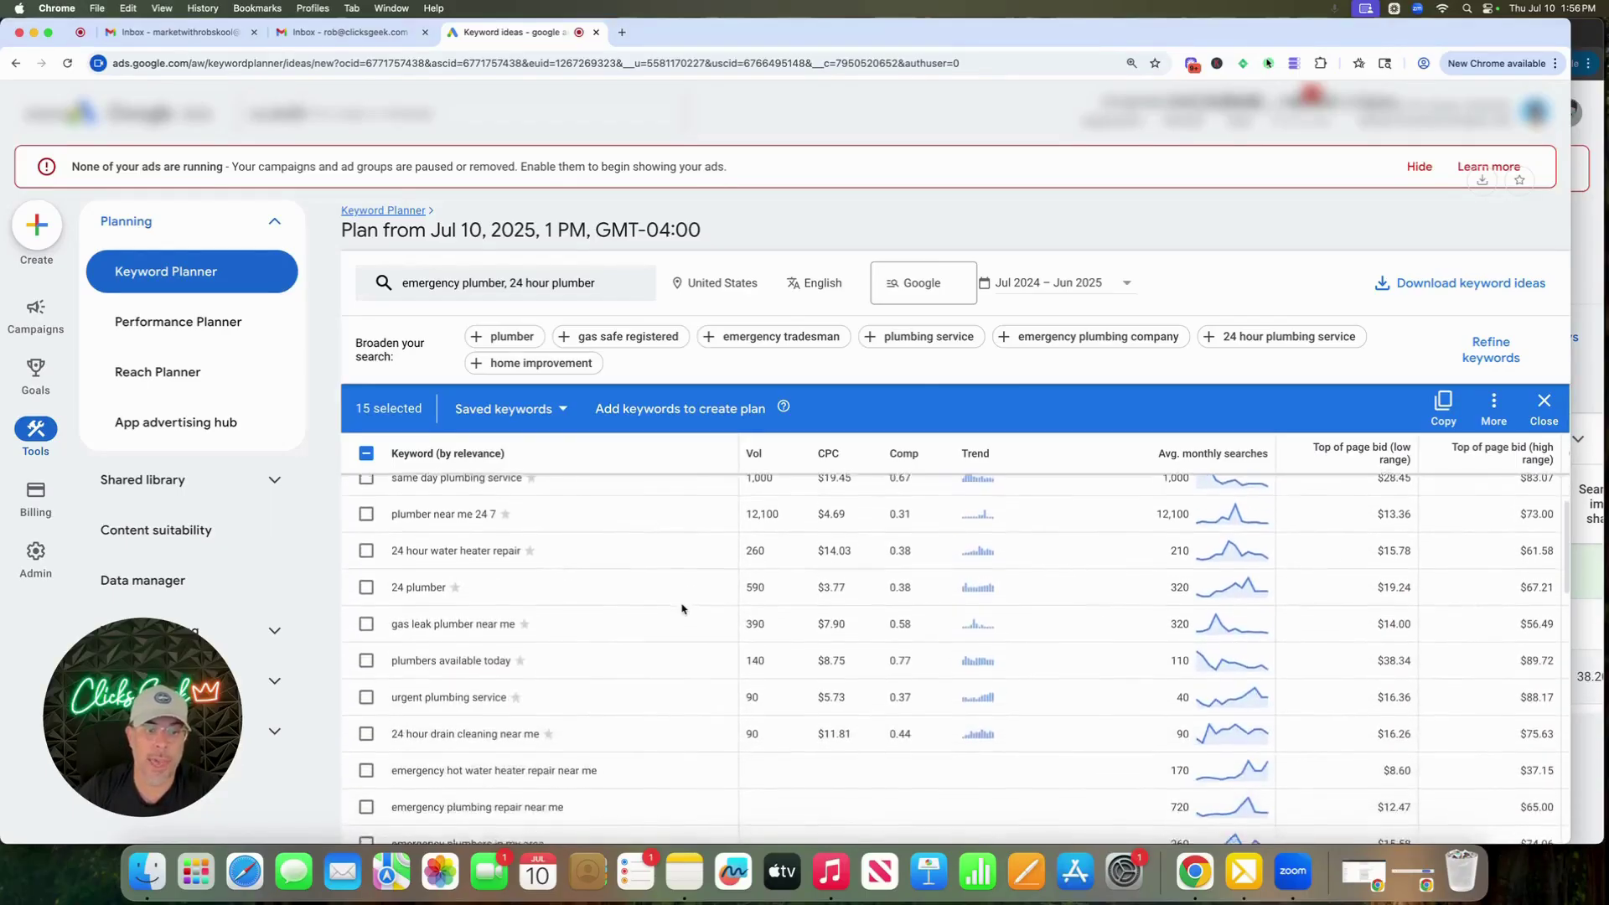
{"action": "scroll", "coordinate": [683, 610], "scroll_direction": "down", "scroll_amount": 1}
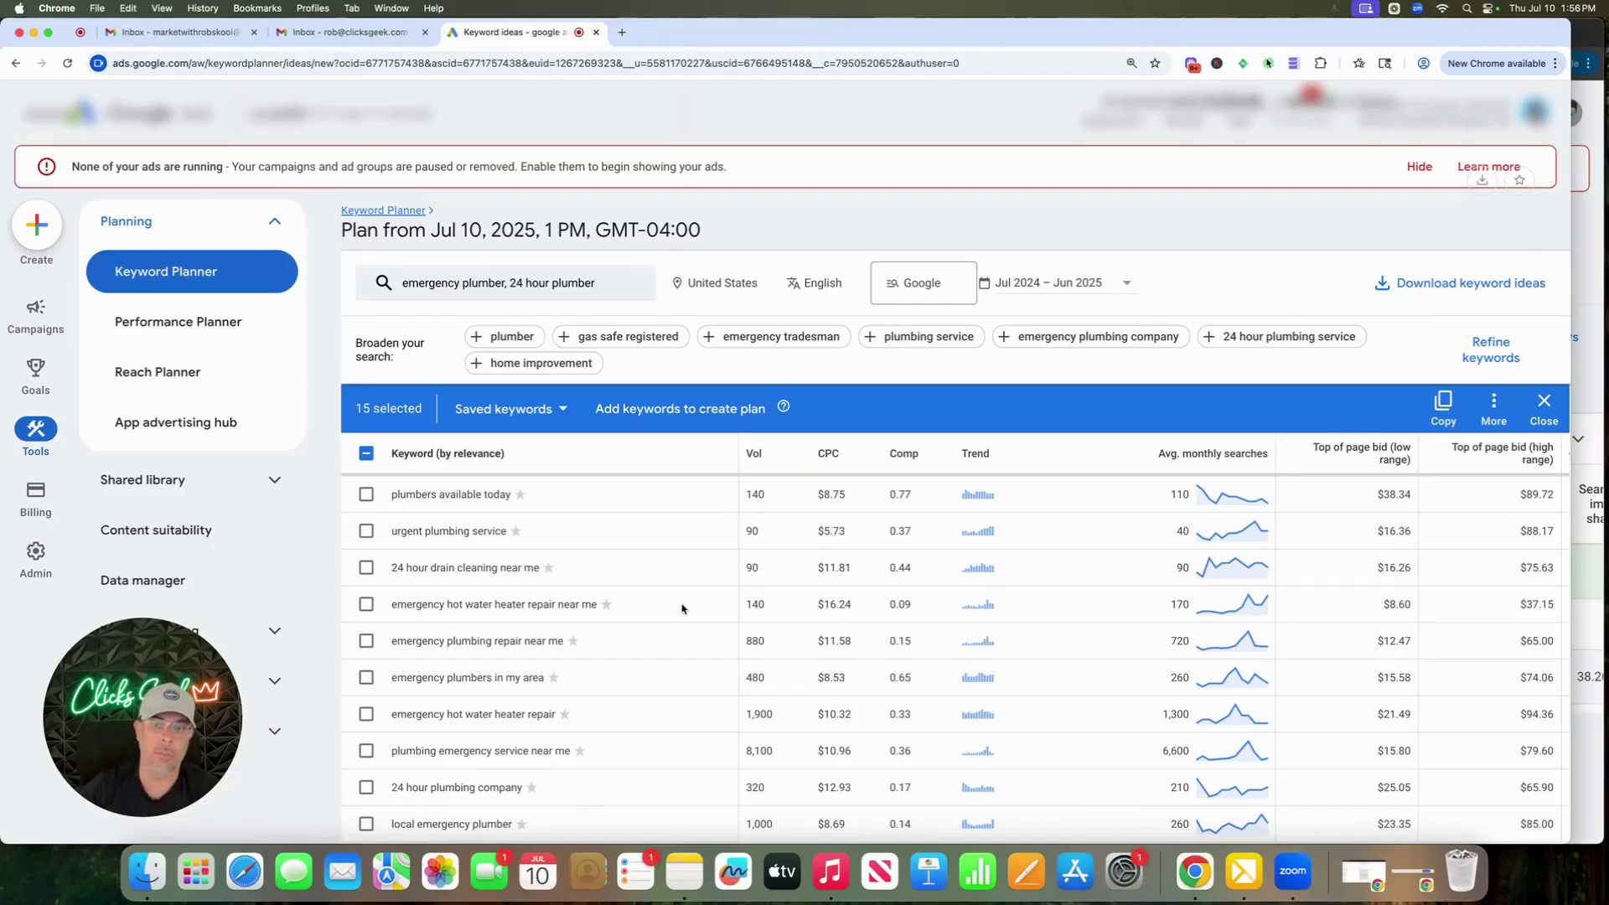
Check the Keywordme keyword list and copy all its phrase and exact match keywords
{"action": "left_click", "coordinate": [1295, 65]}
{"action": "scroll", "coordinate": [1108, 313], "scroll_direction": "down", "scroll_amount": 5}
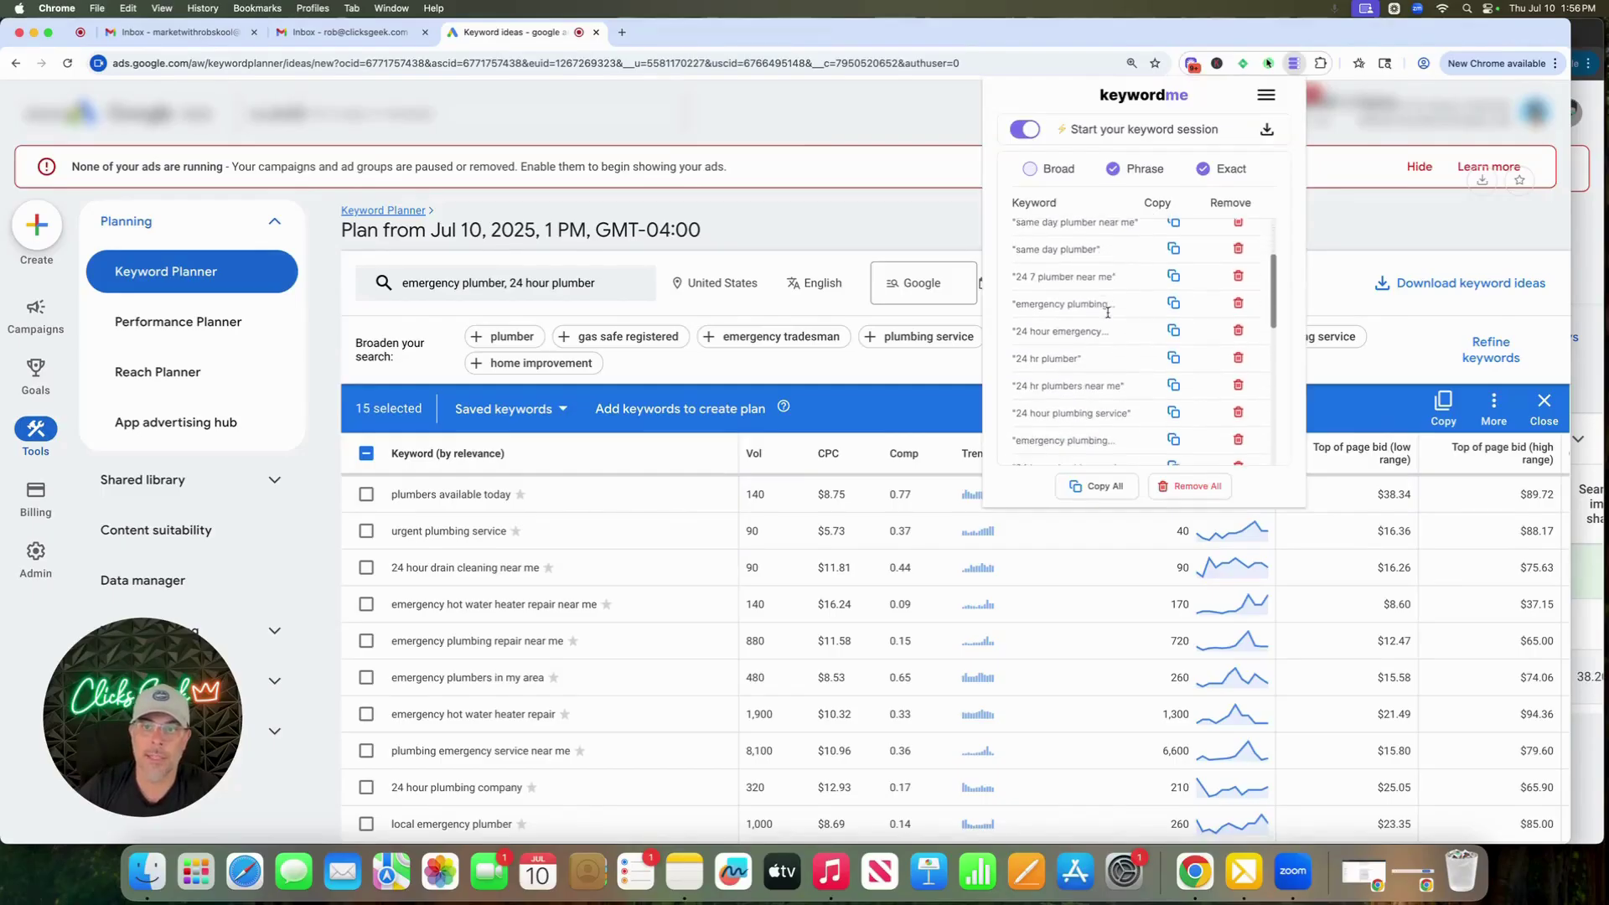
{"action": "scroll", "coordinate": [1107, 312], "scroll_direction": "down", "scroll_amount": 5}
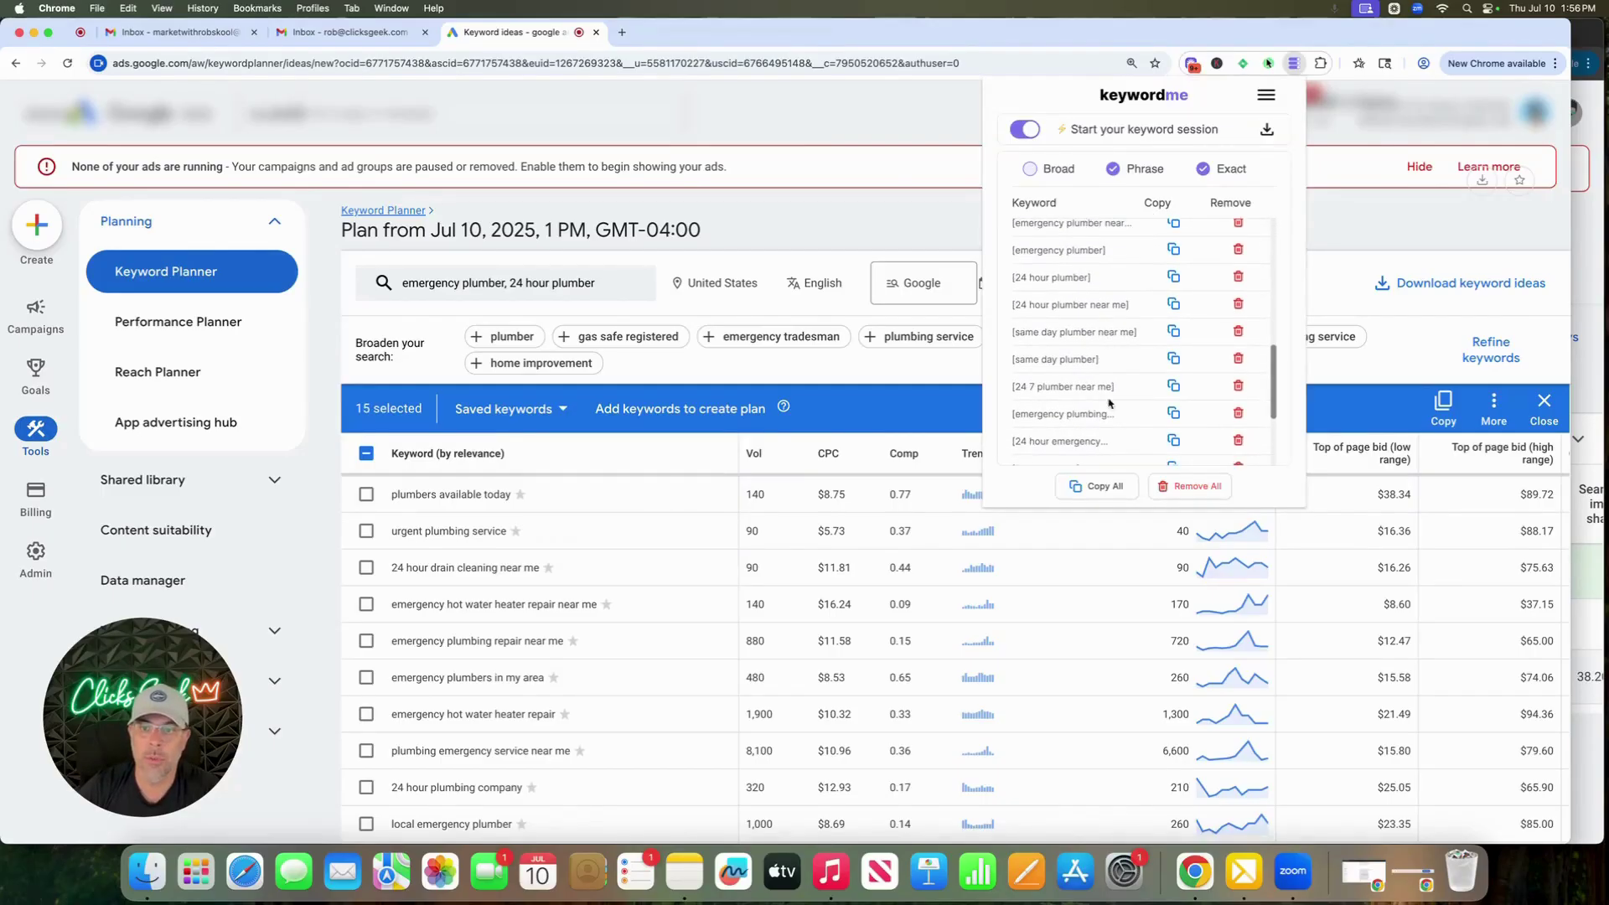
{"action": "left_click", "coordinate": [1094, 487]}
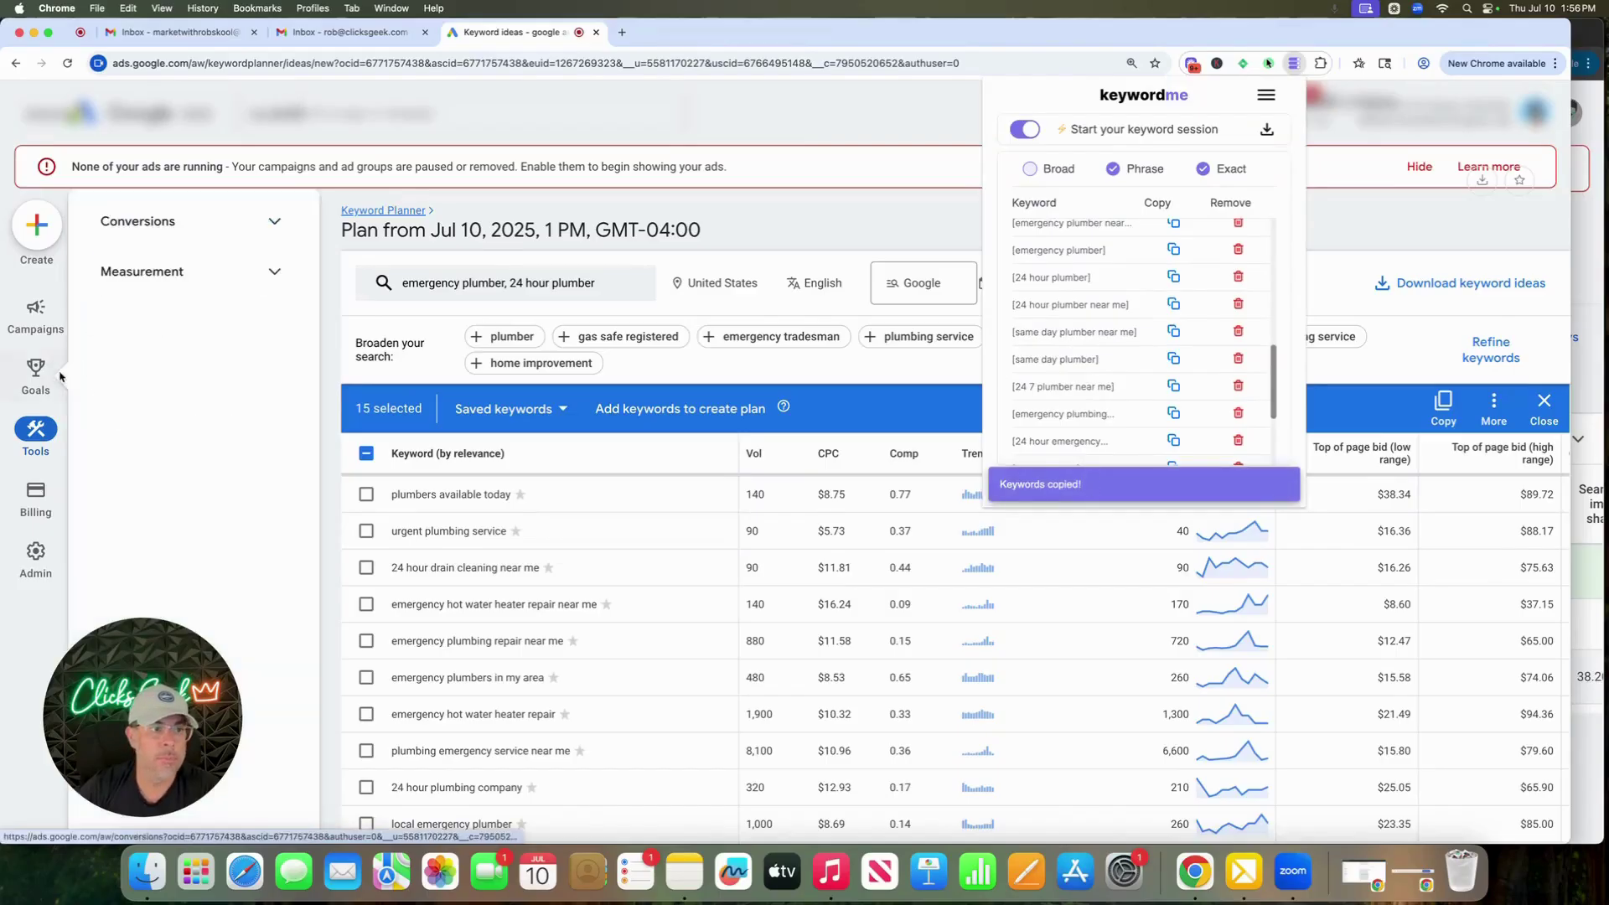
Open the keywords of the emergency plumber ad group in the Lead Gen Keywordme campaign
{"action": "left_click", "coordinate": [36, 319]}
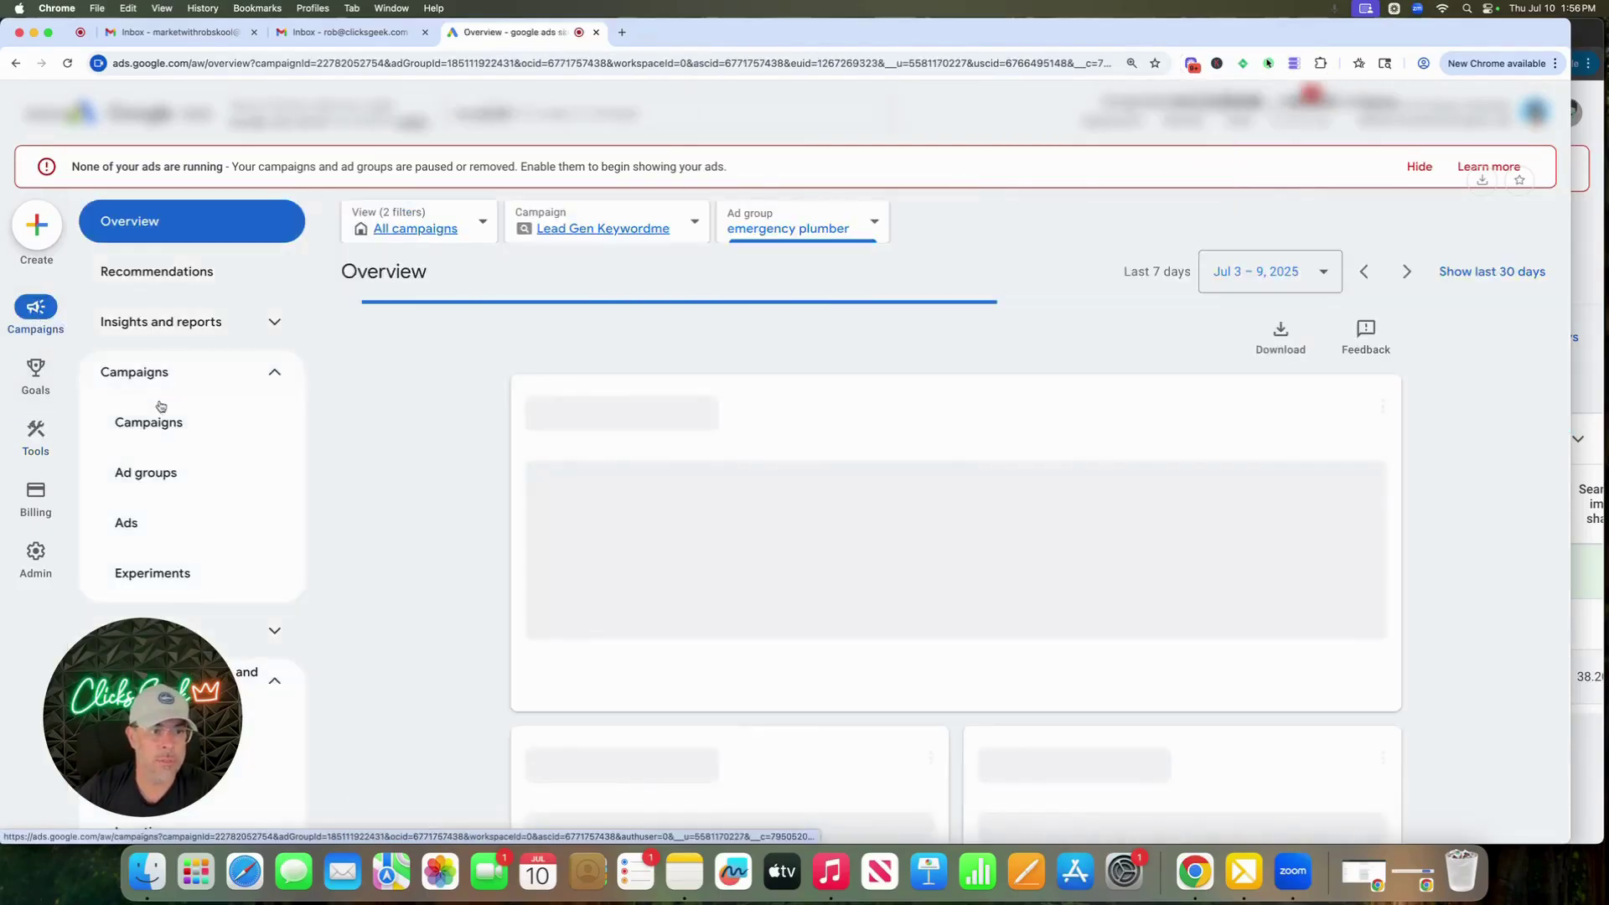
{"action": "left_click", "coordinate": [155, 484]}
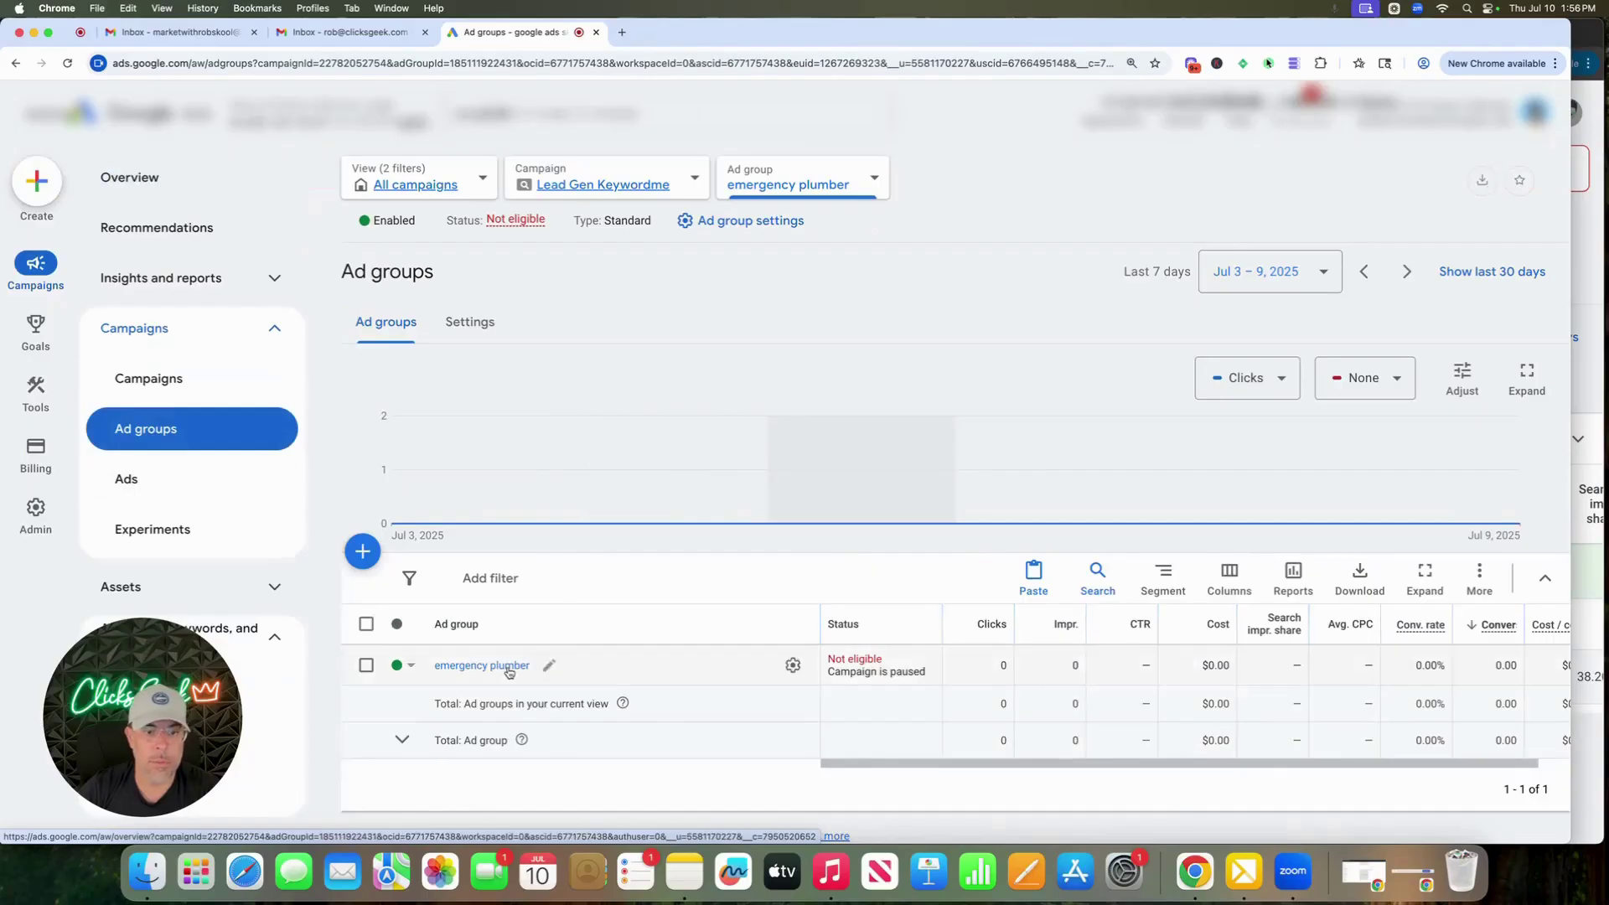
{"action": "left_click", "coordinate": [768, 194]}
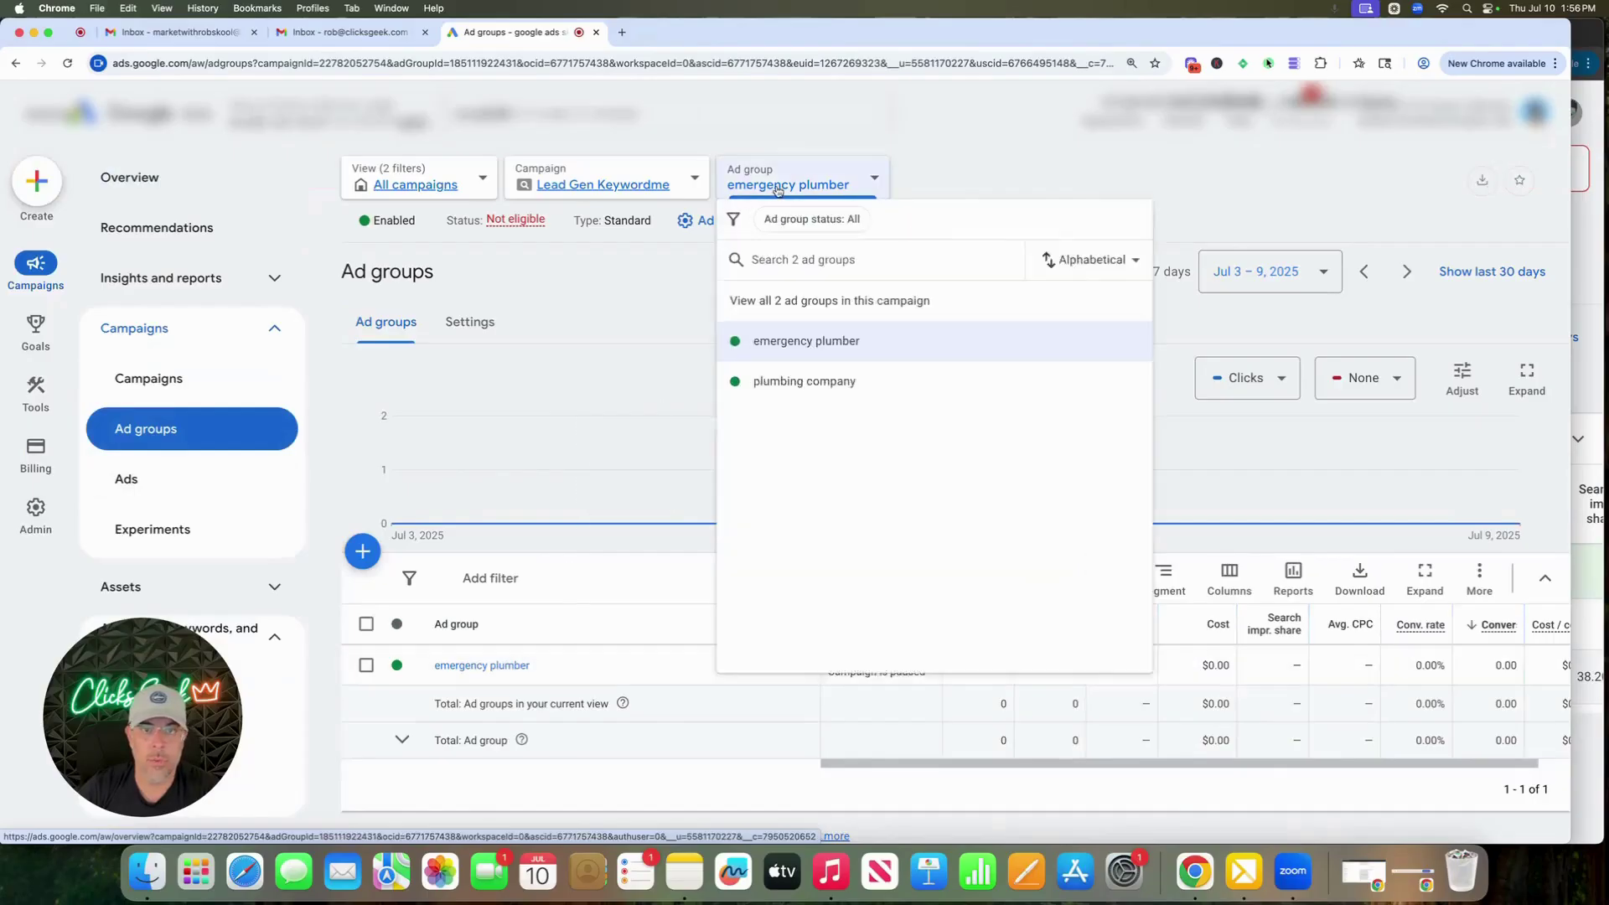
{"action": "left_click", "coordinate": [774, 359]}
{"action": "left_click", "coordinate": [482, 666]}
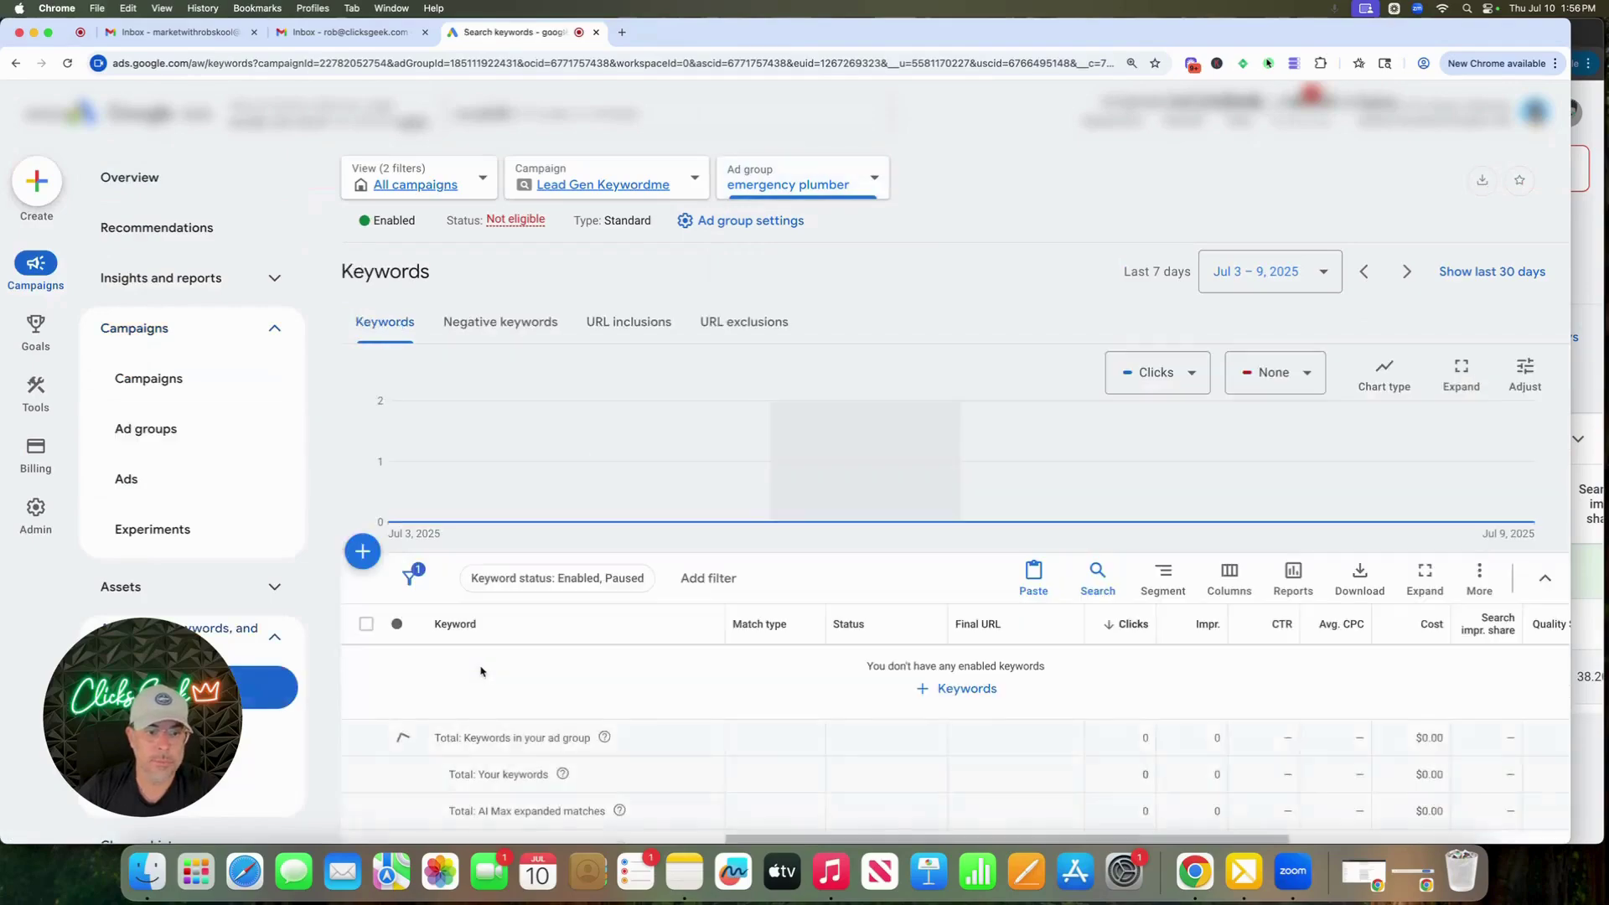
Paste the copied phrase and exact match keywords as new keywords for the emergency plumber ad group and submit them
{"action": "left_click", "coordinate": [363, 551]}
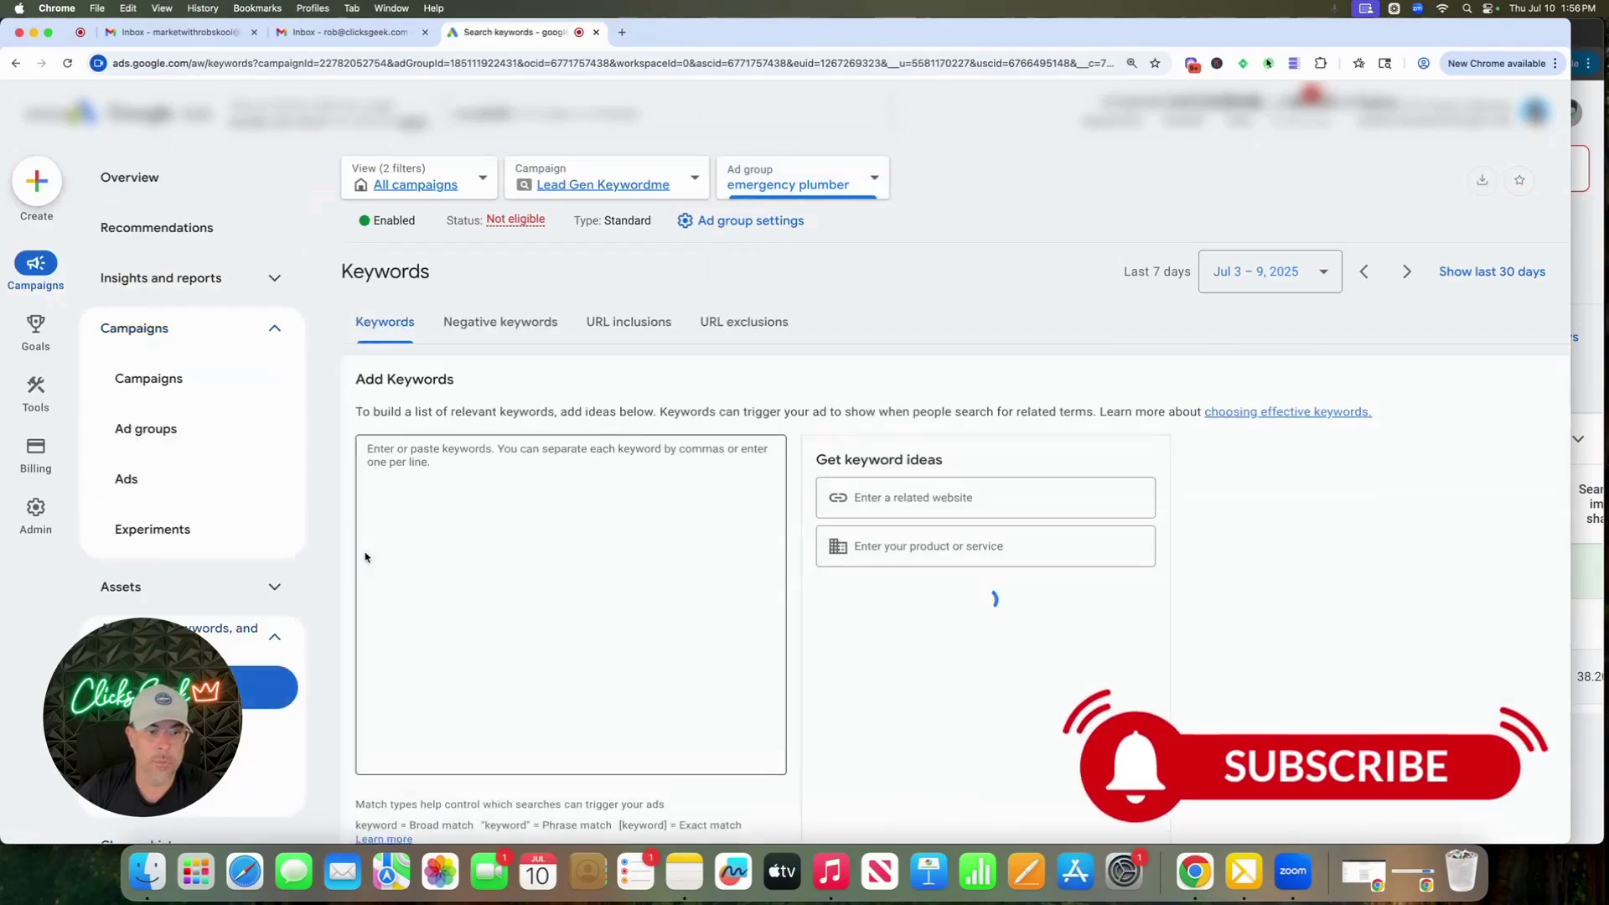
{"action": "left_click", "coordinate": [421, 484]}
{"action": "key", "text": "super+v"}
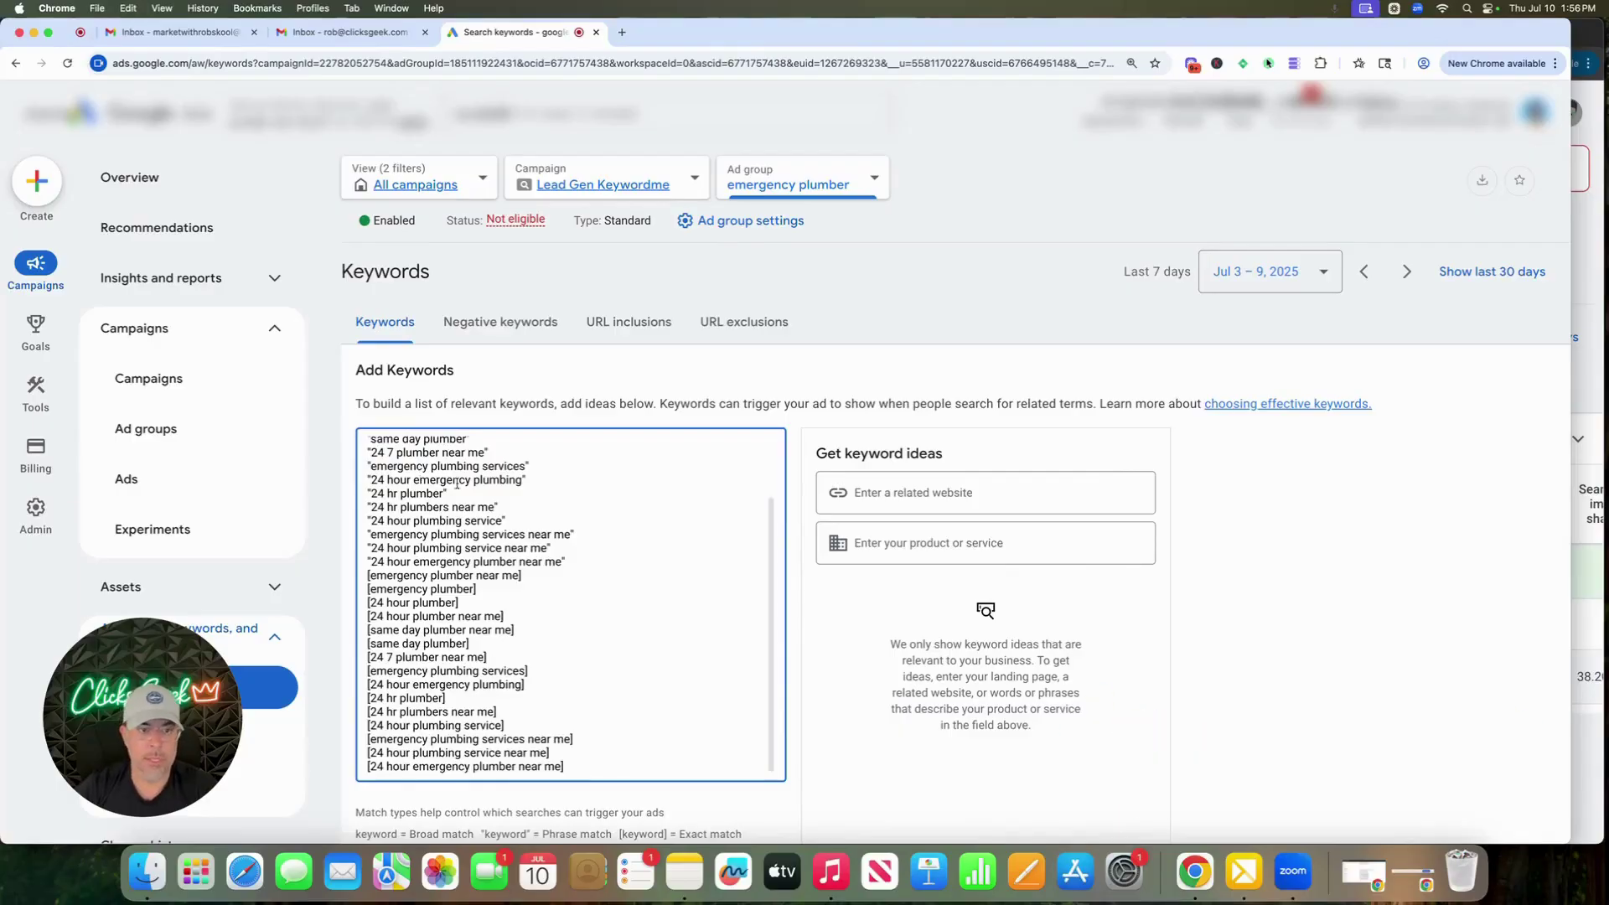
{"action": "scroll", "coordinate": [495, 560], "scroll_direction": "down", "scroll_amount": 3}
{"action": "scroll", "coordinate": [473, 385], "scroll_direction": "up", "scroll_amount": 3}
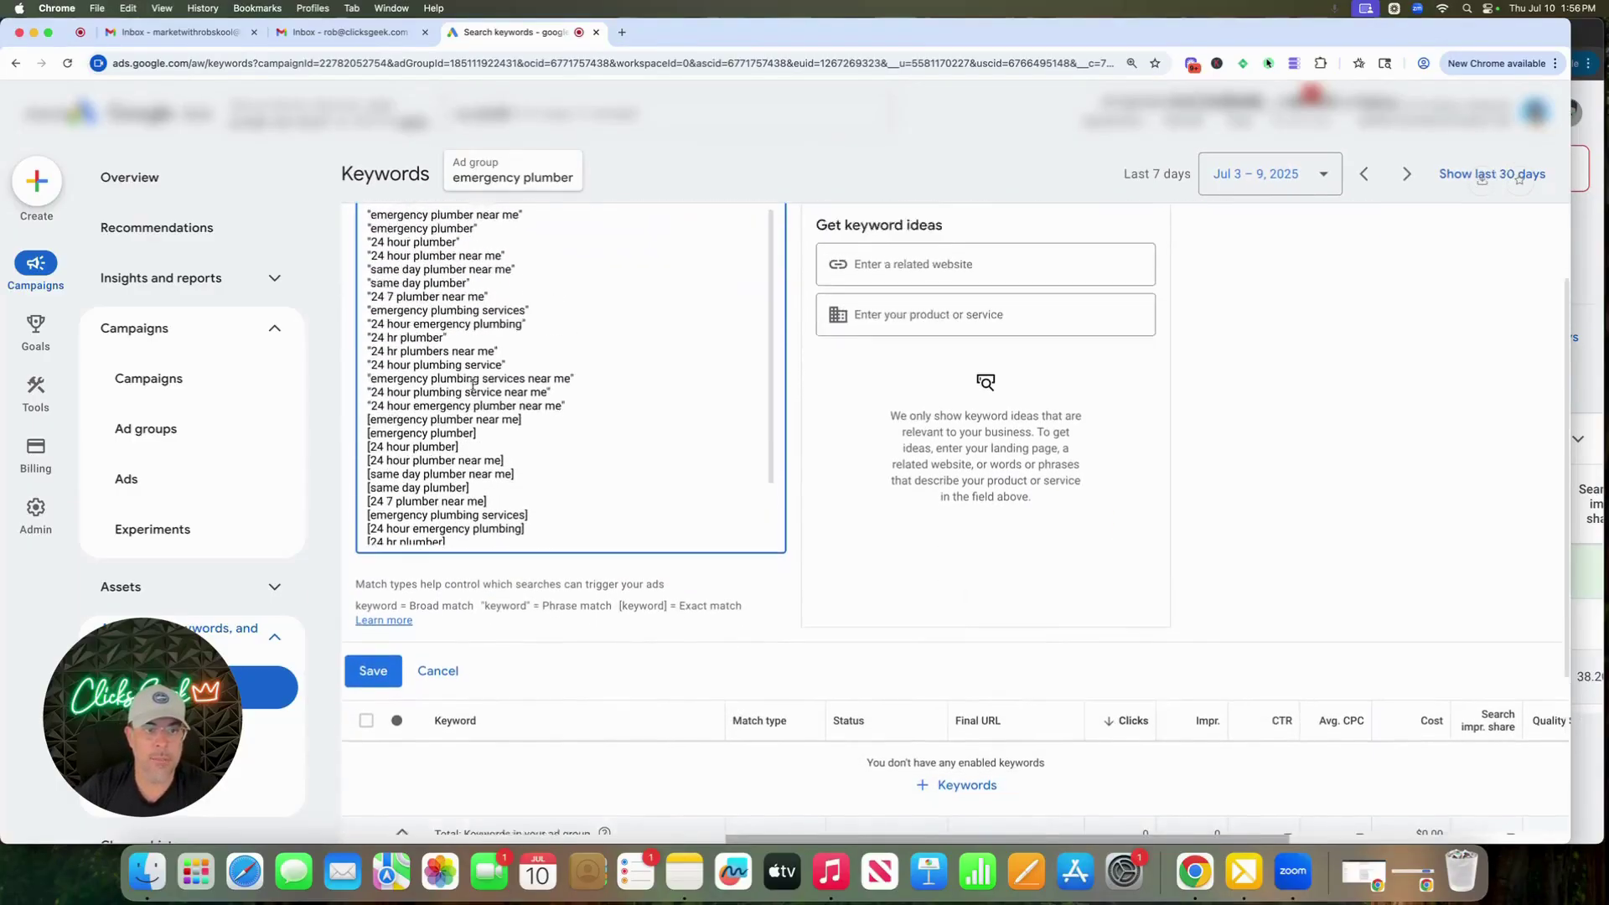
{"action": "scroll", "coordinate": [472, 385], "scroll_direction": "down", "scroll_amount": 6}
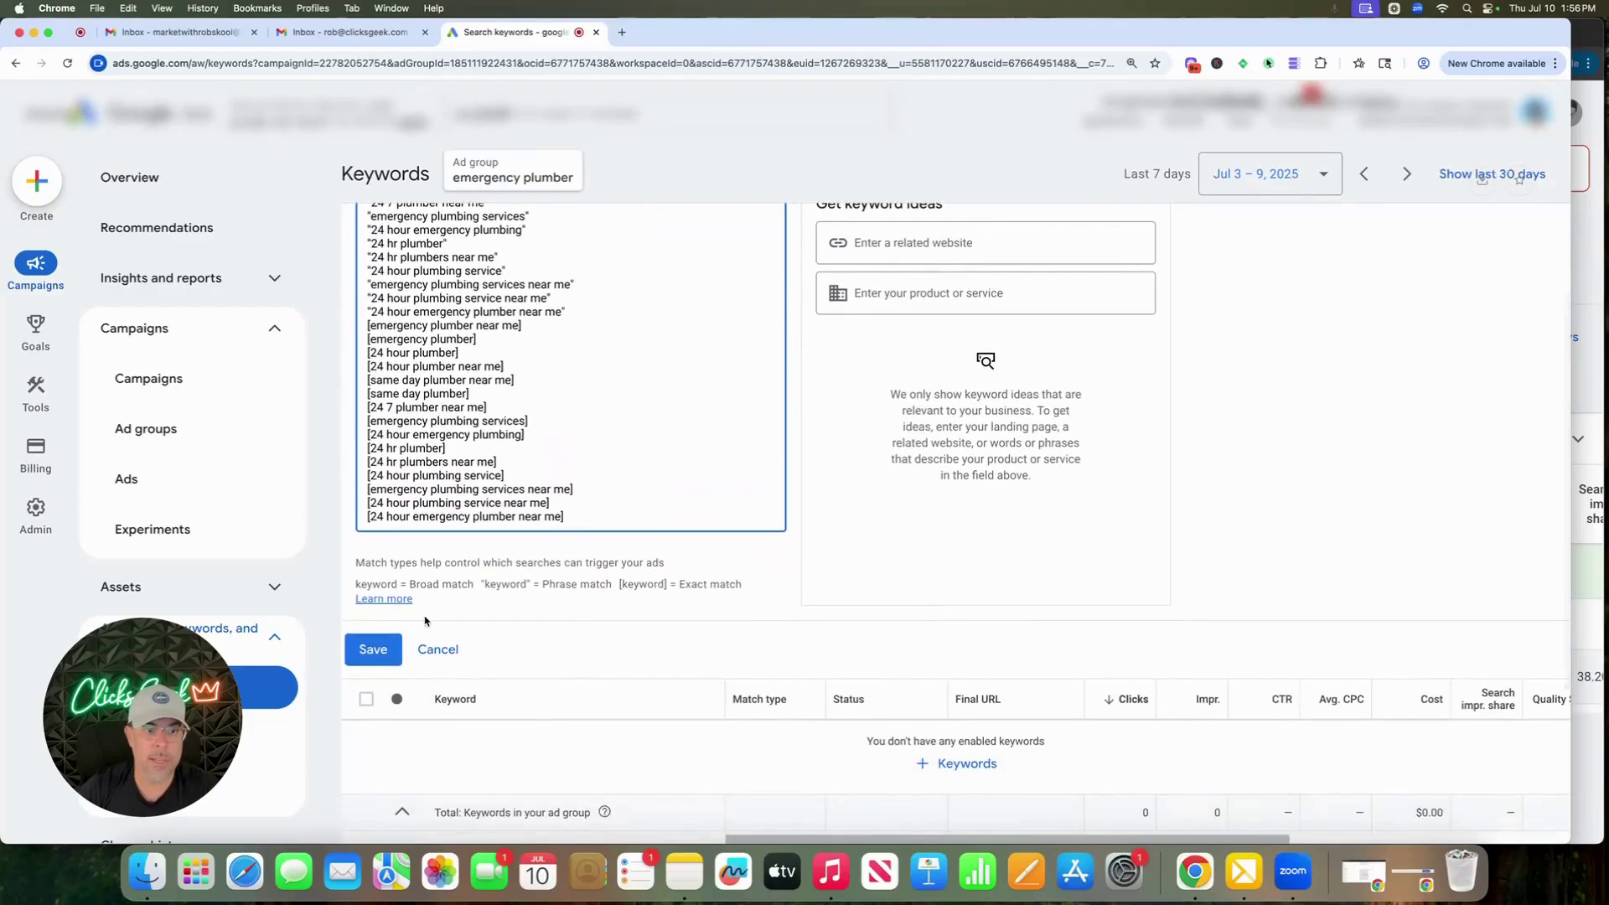
{"action": "left_click", "coordinate": [392, 646]}
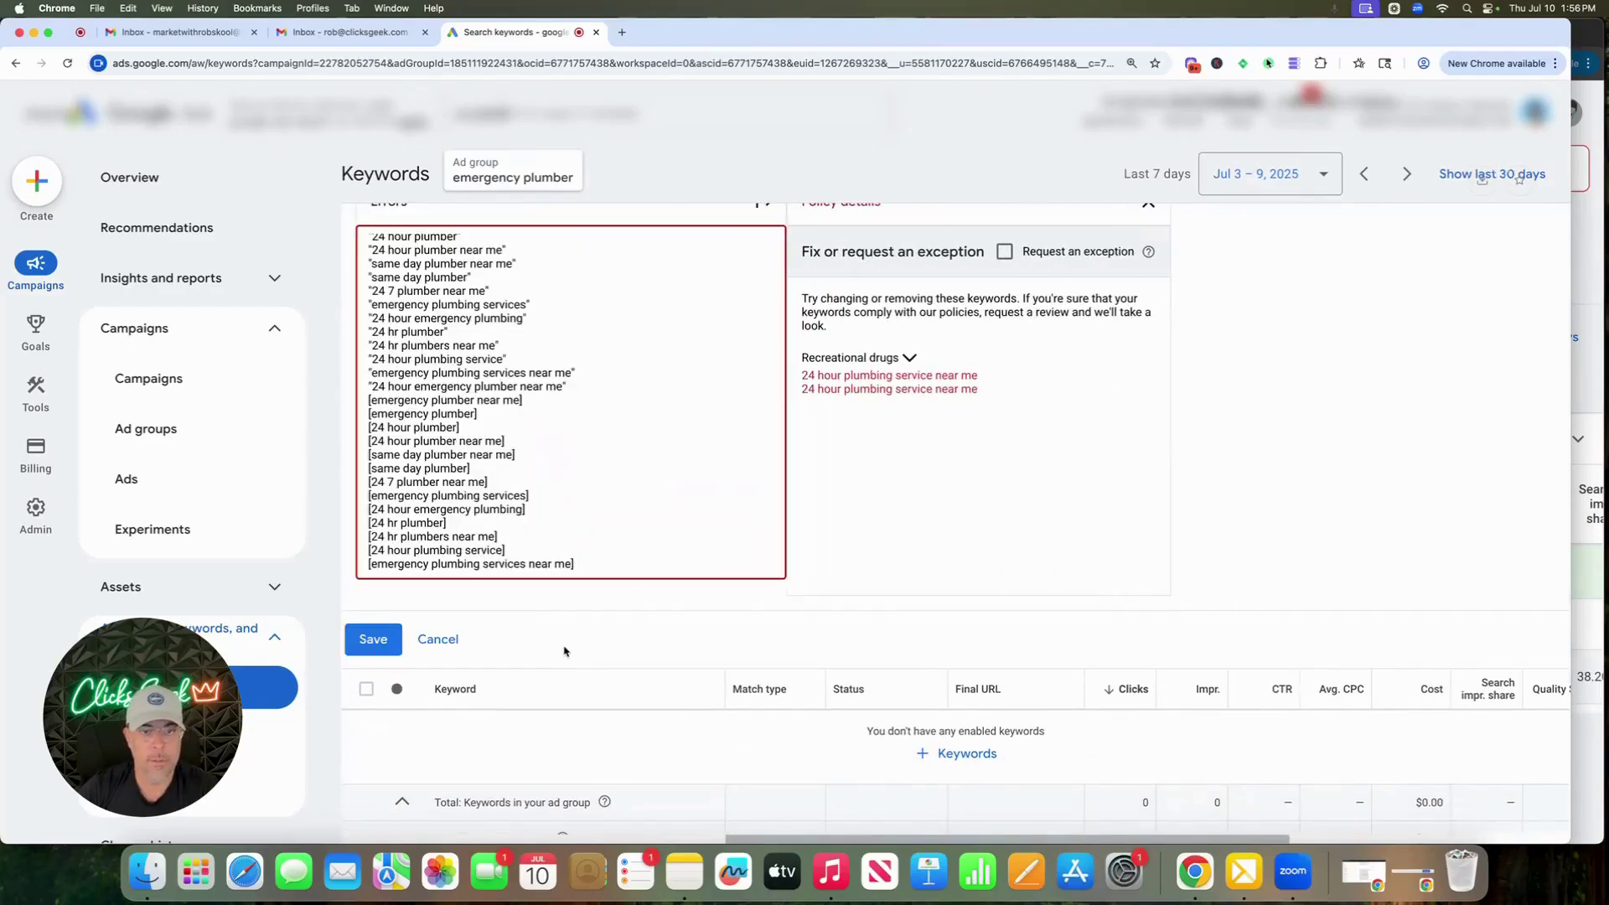
Remove the flagged phrase and exact "24 hour plumbing service near me" keywords and save the rest to the emergency plumber ad group
{"action": "scroll", "coordinate": [589, 429], "scroll_direction": "up", "scroll_amount": 5}
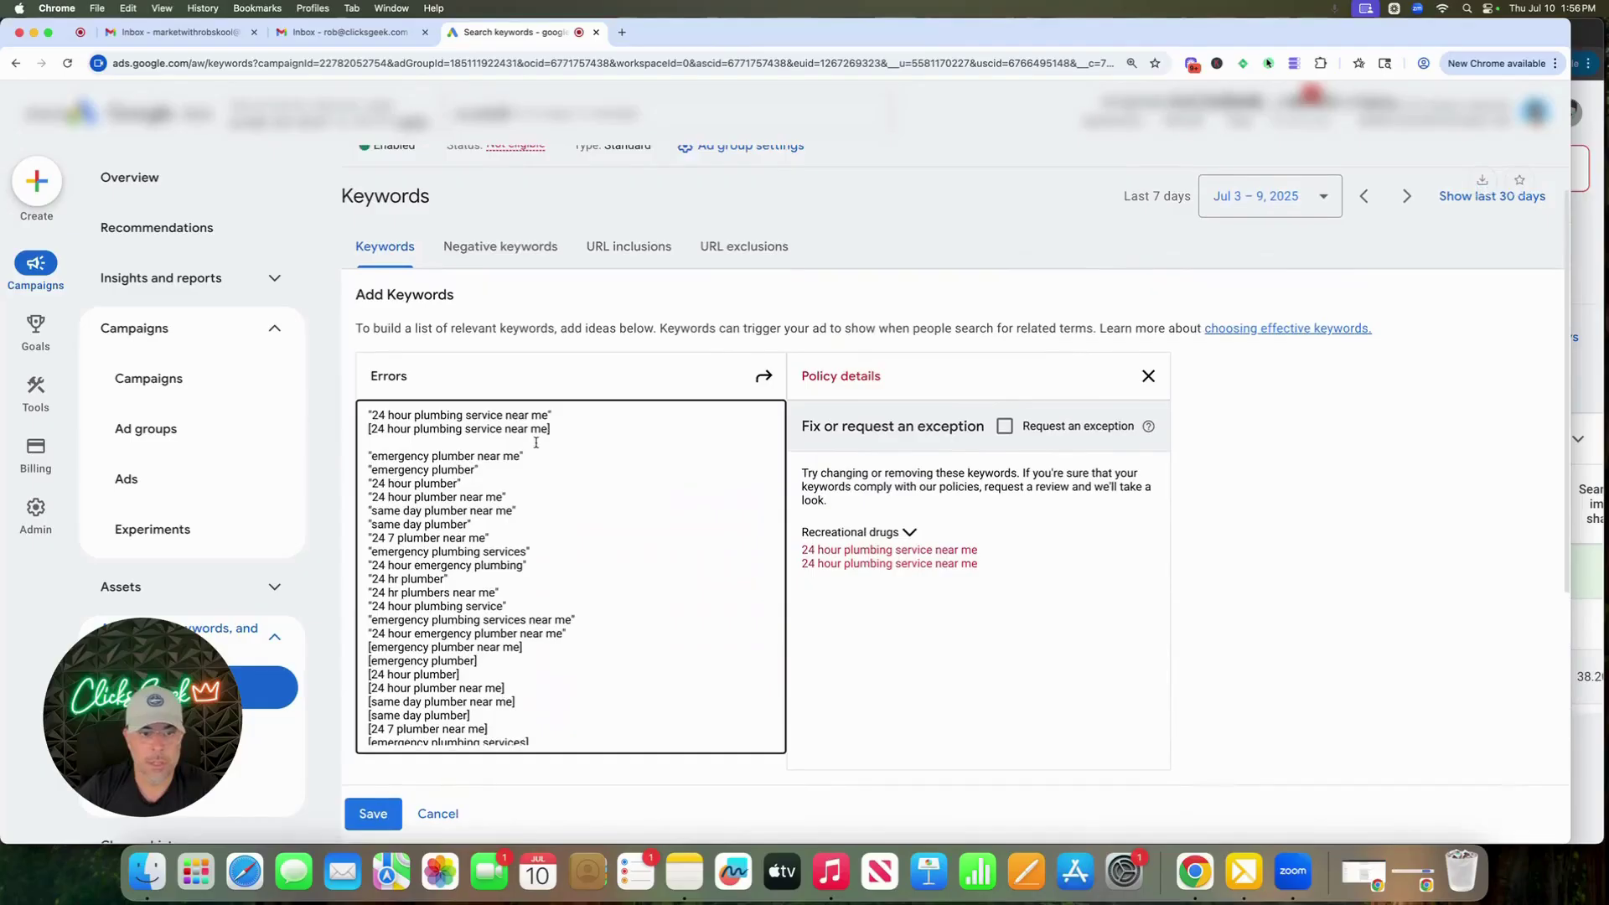
{"action": "left_click_drag", "start_coordinate": [552, 429], "coordinate": [354, 410]}
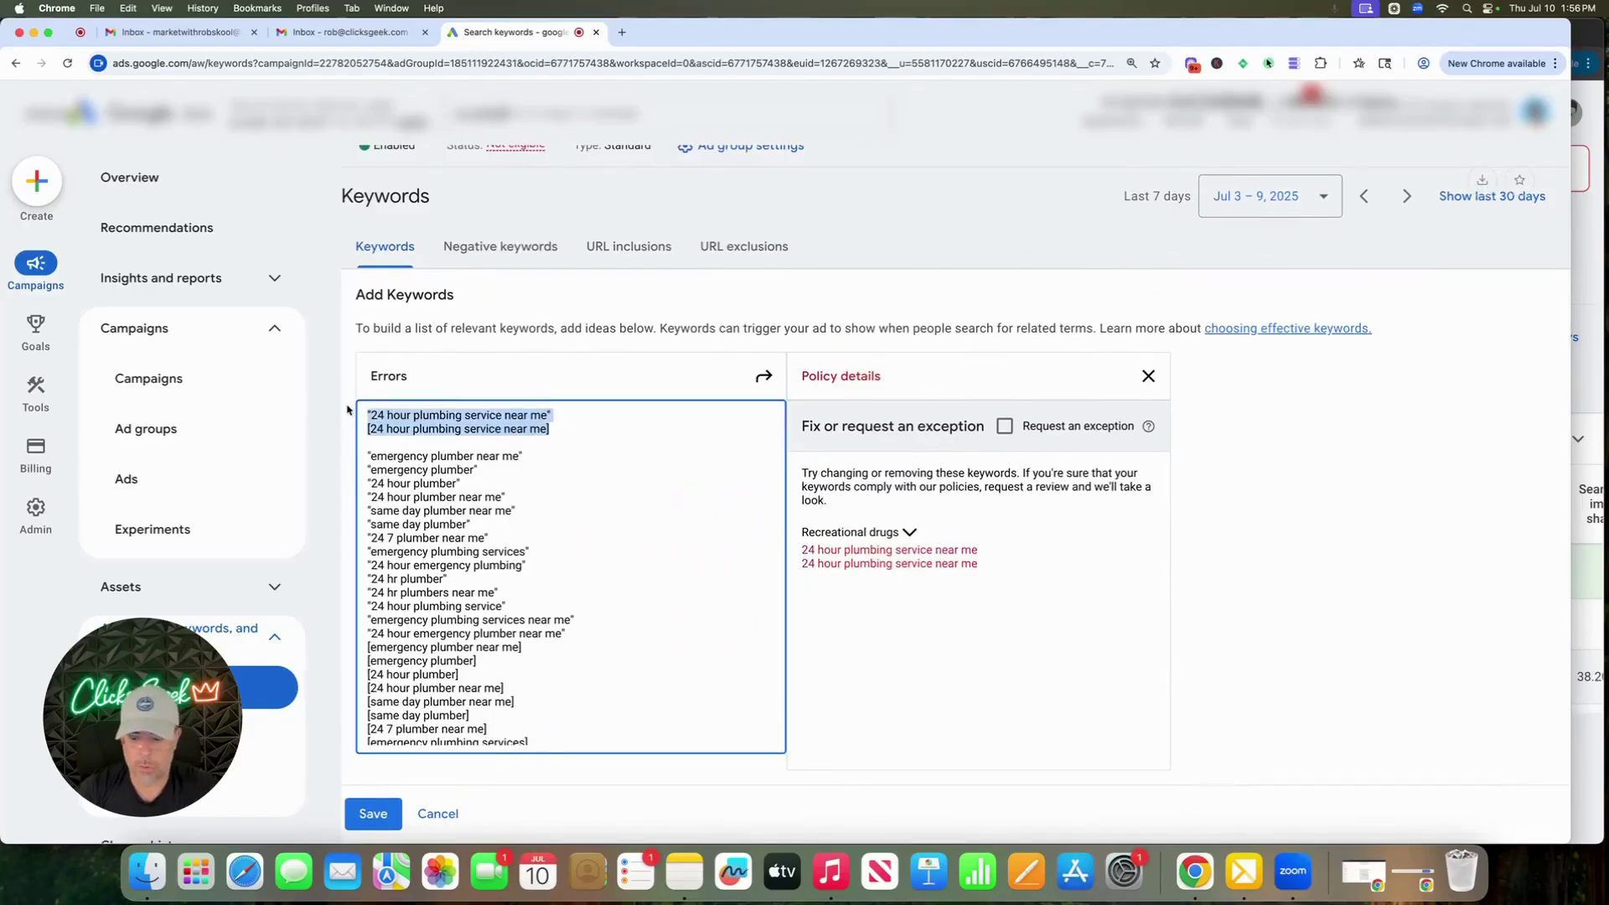
{"action": "key", "text": "BackSpace"}
{"action": "left_click", "coordinate": [373, 778]}
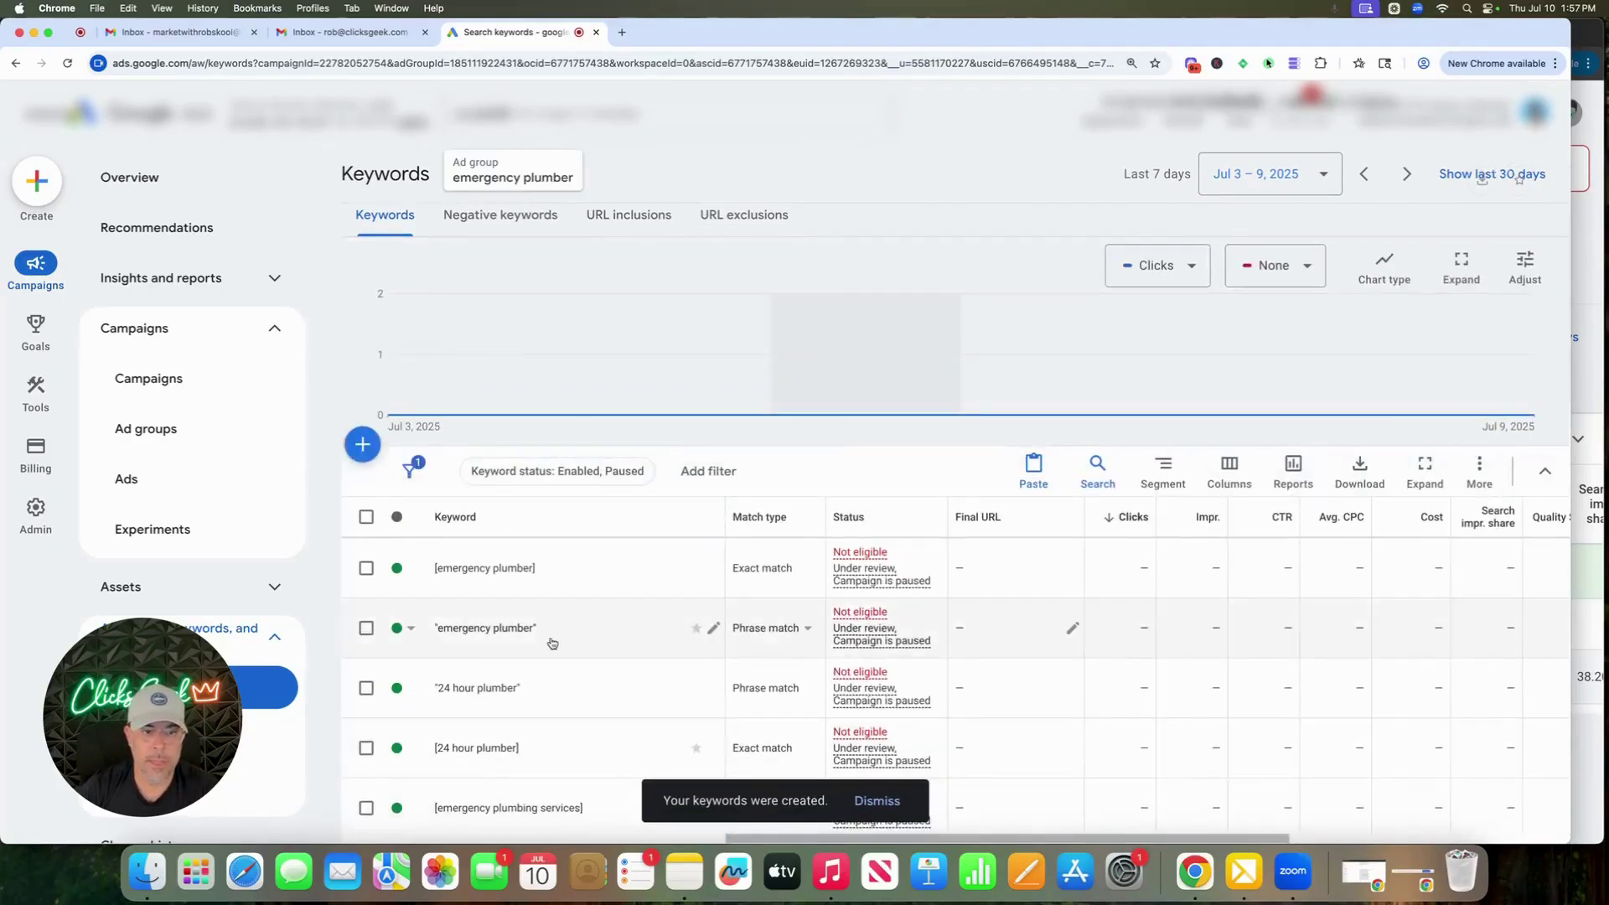
{"action": "scroll", "coordinate": [551, 641], "scroll_direction": "down", "scroll_amount": 3}
{"action": "scroll", "coordinate": [550, 641], "scroll_direction": "down", "scroll_amount": 1}
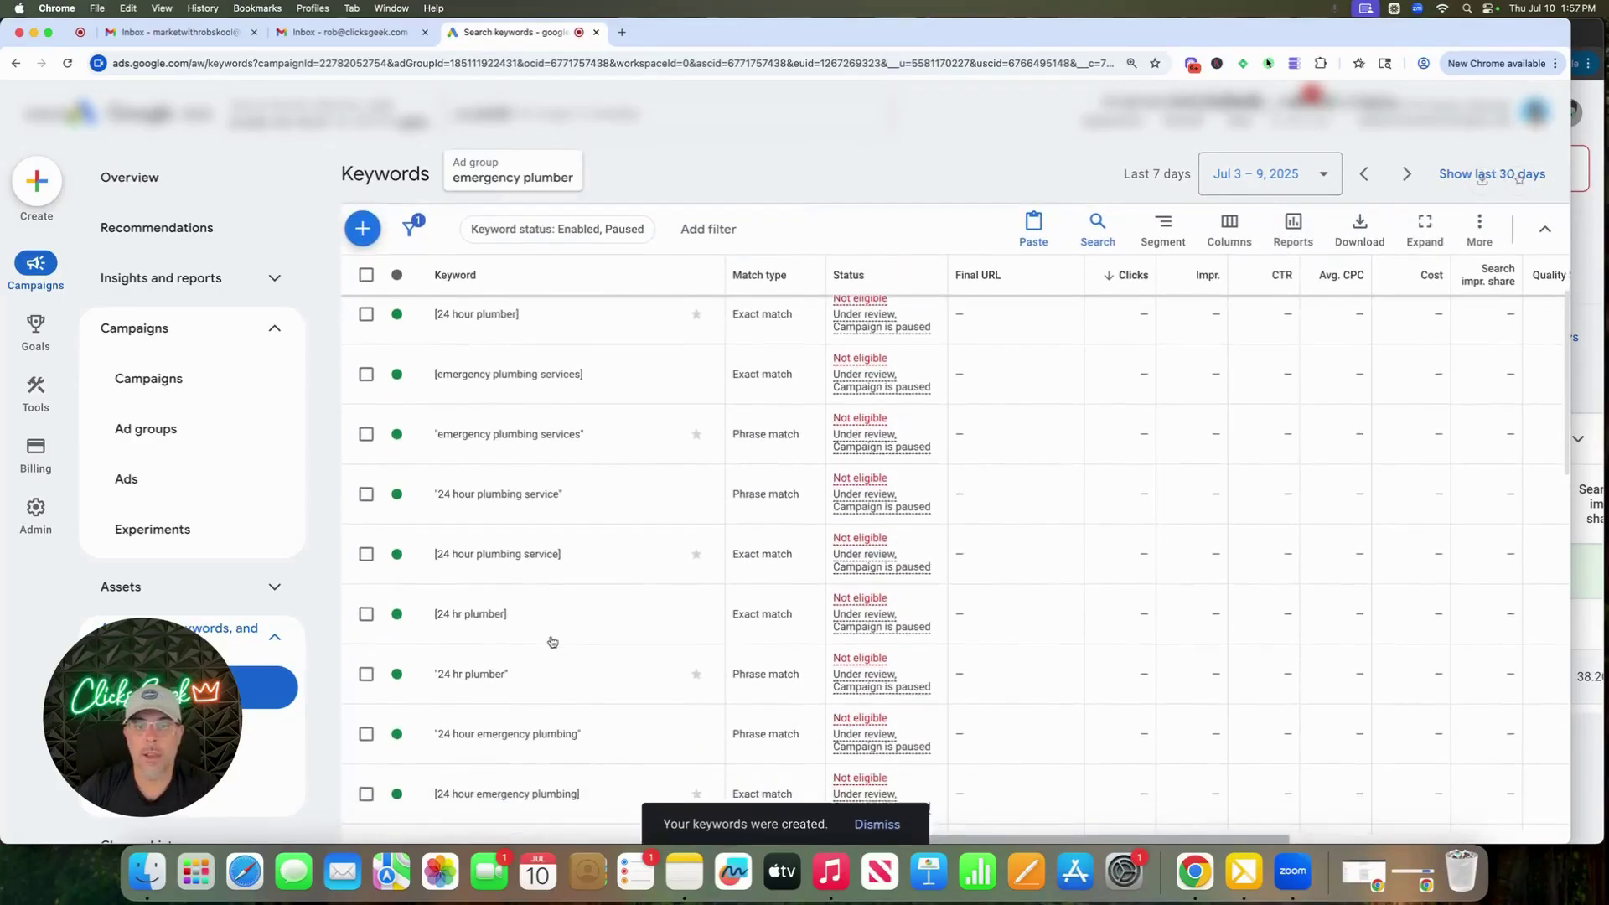
{"action": "scroll", "coordinate": [550, 641], "scroll_direction": "up", "scroll_amount": 5}
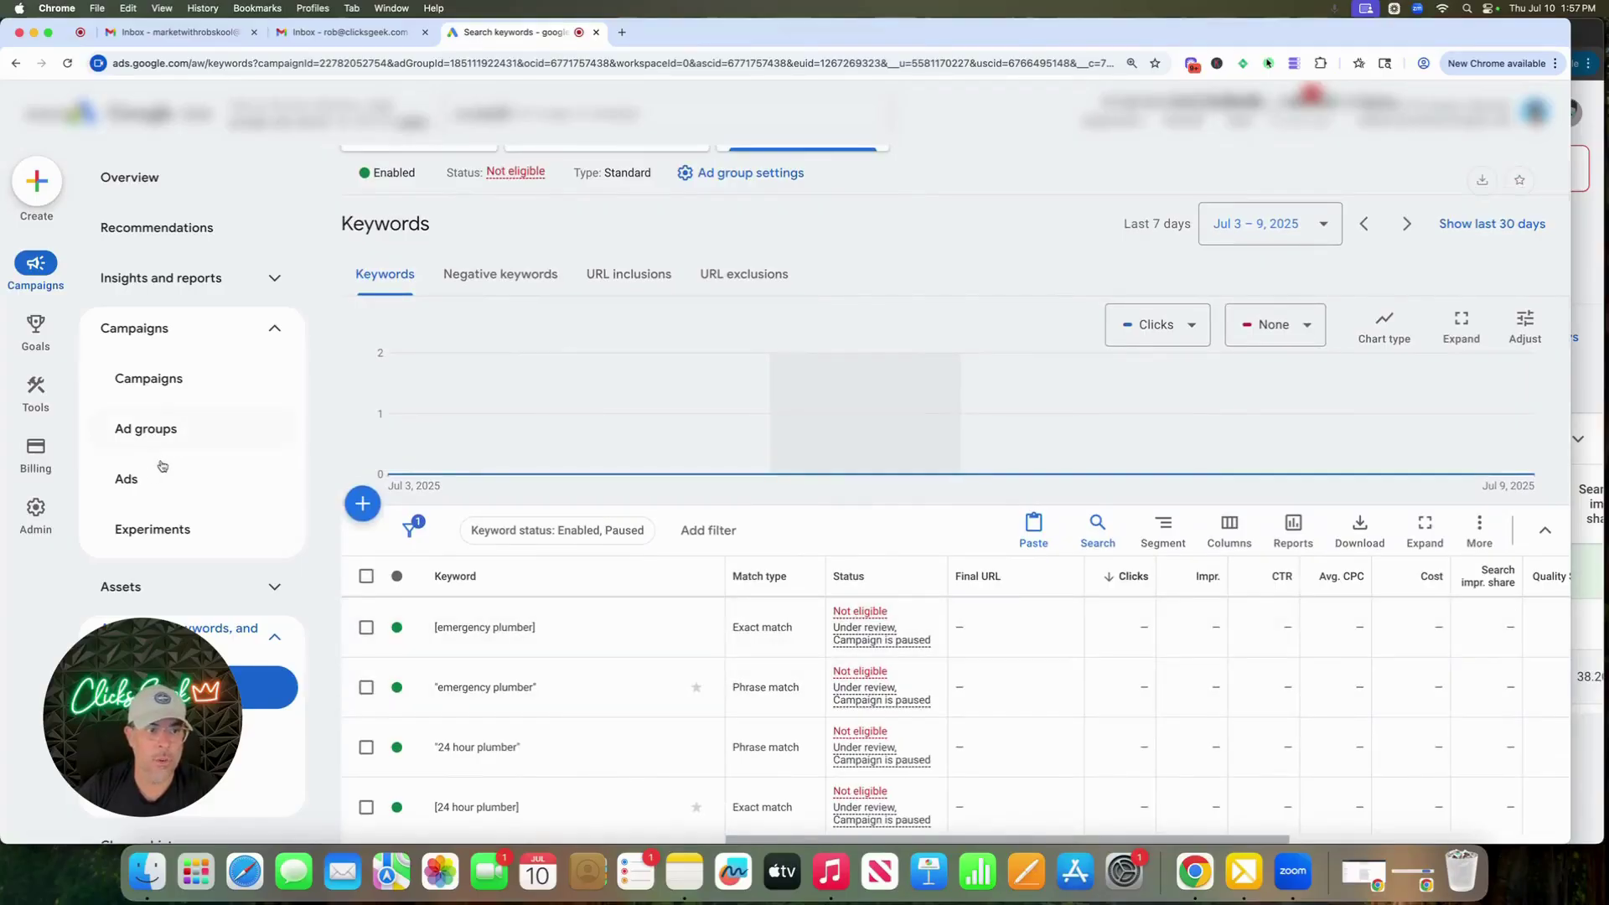
Check the ads of the emergency plumber ad group and reopen its keywords from the ad group list
{"action": "left_click", "coordinate": [149, 487]}
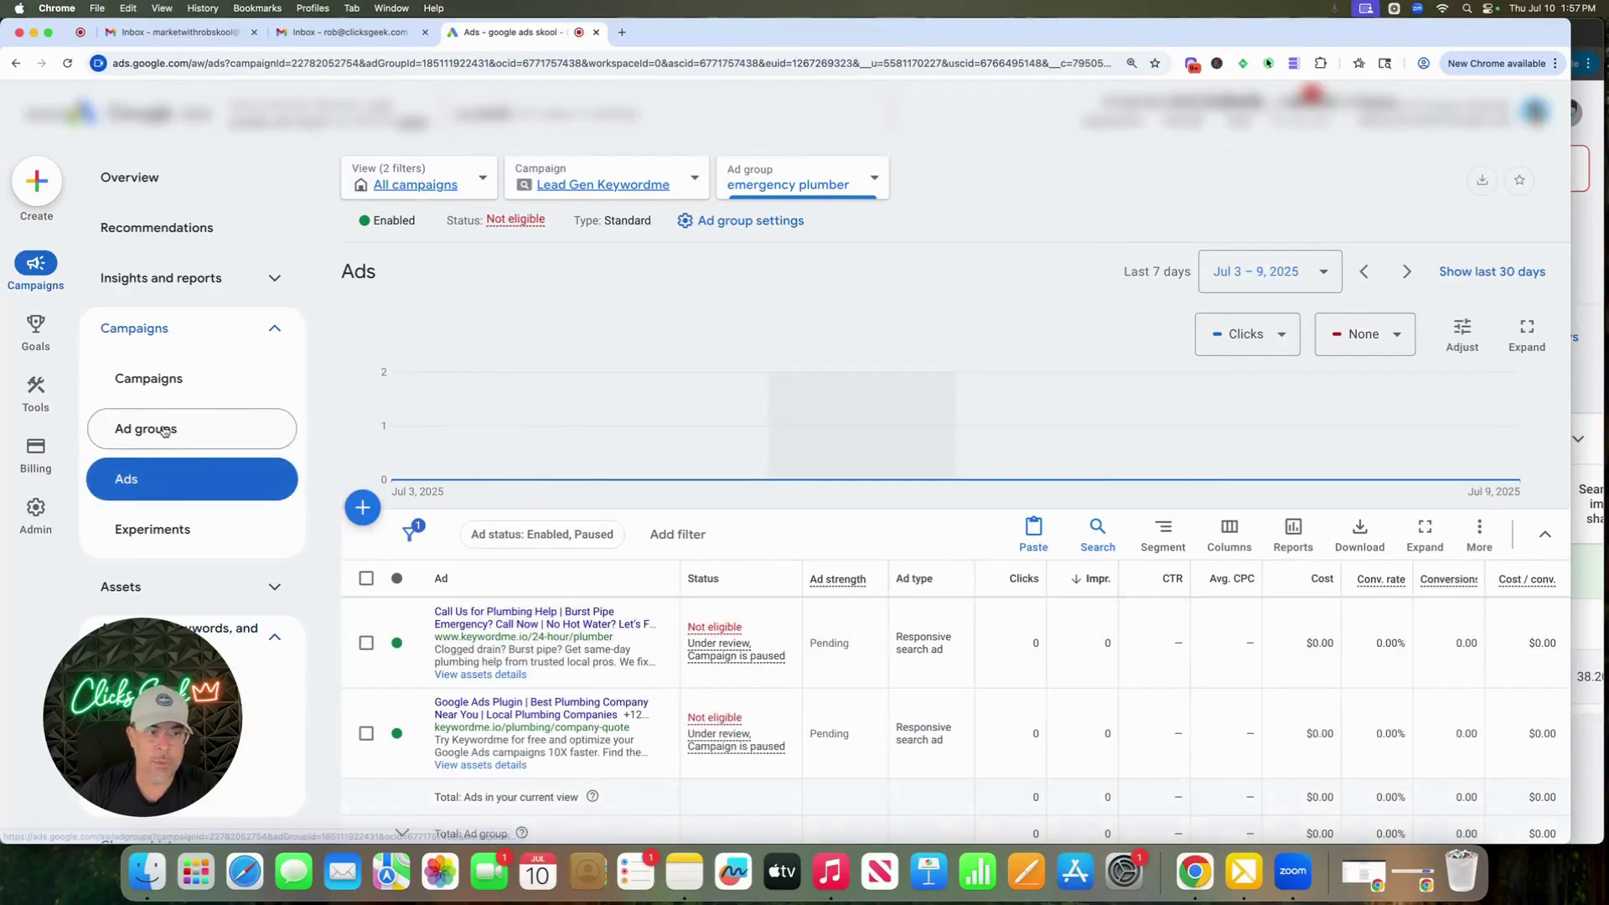
{"action": "scroll", "coordinate": [186, 464], "scroll_direction": "down", "scroll_amount": 1}
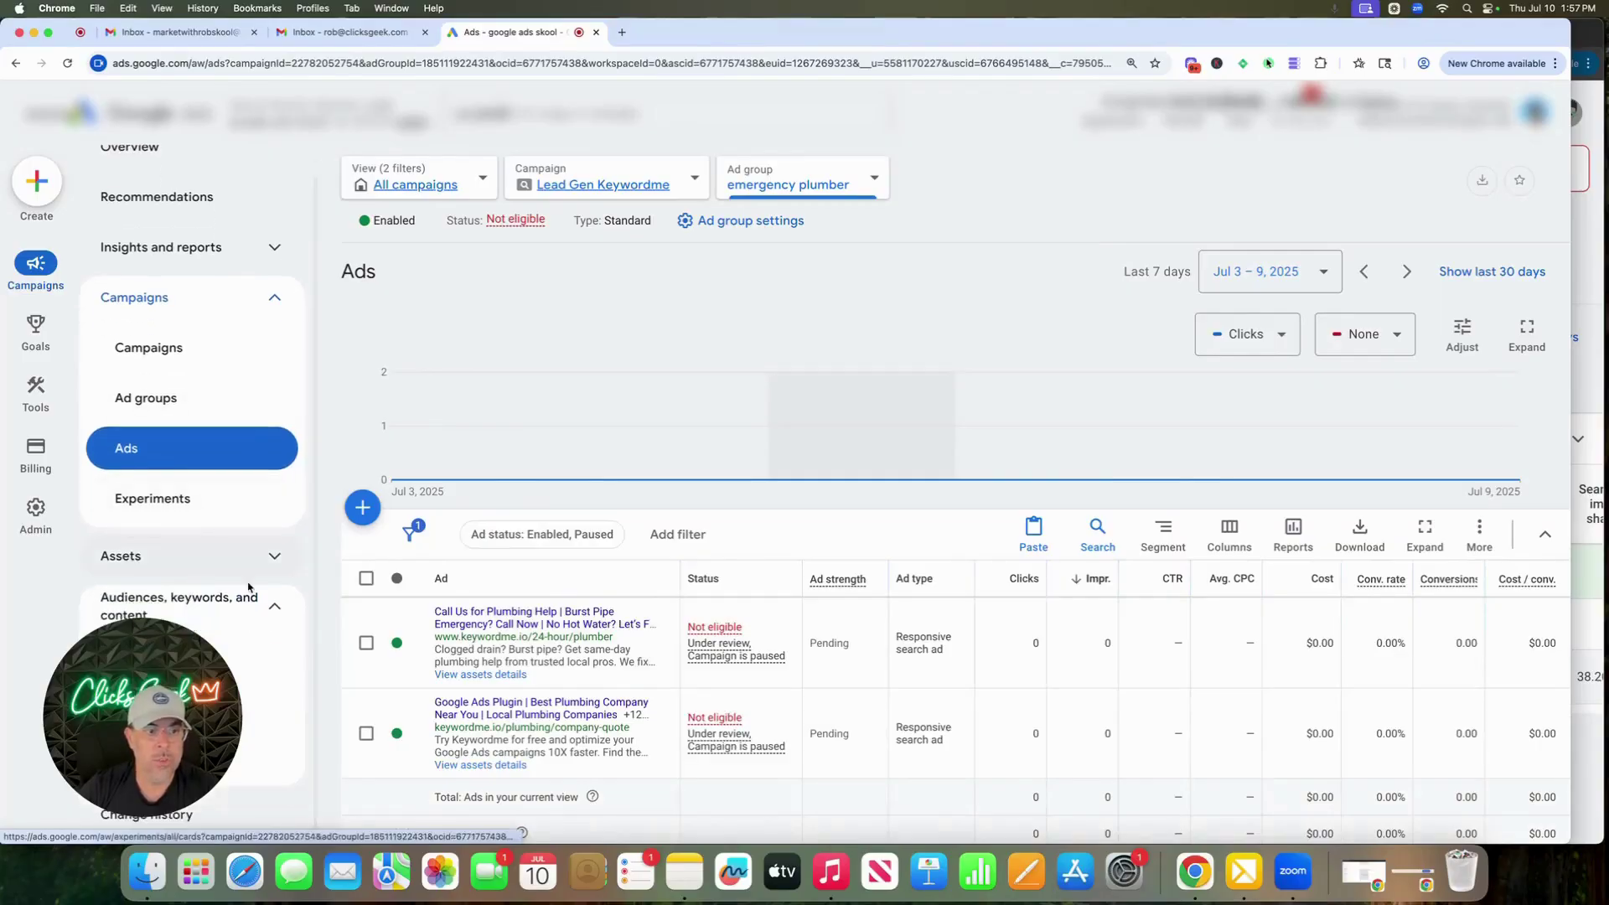
{"action": "left_click", "coordinate": [159, 399]}
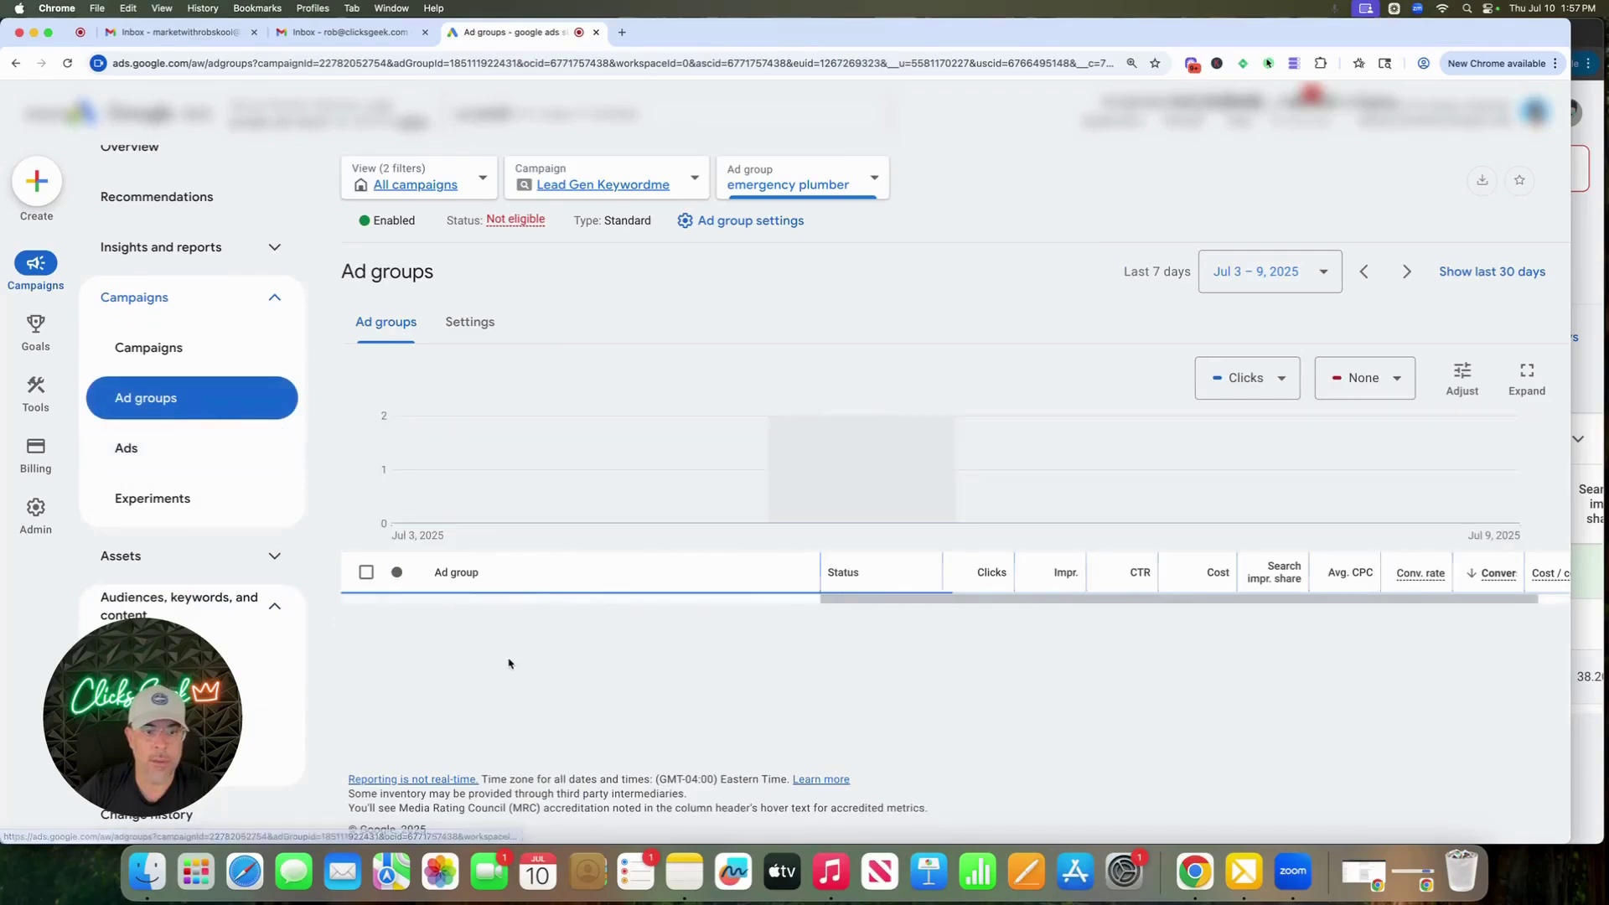
{"action": "left_click", "coordinate": [483, 666]}
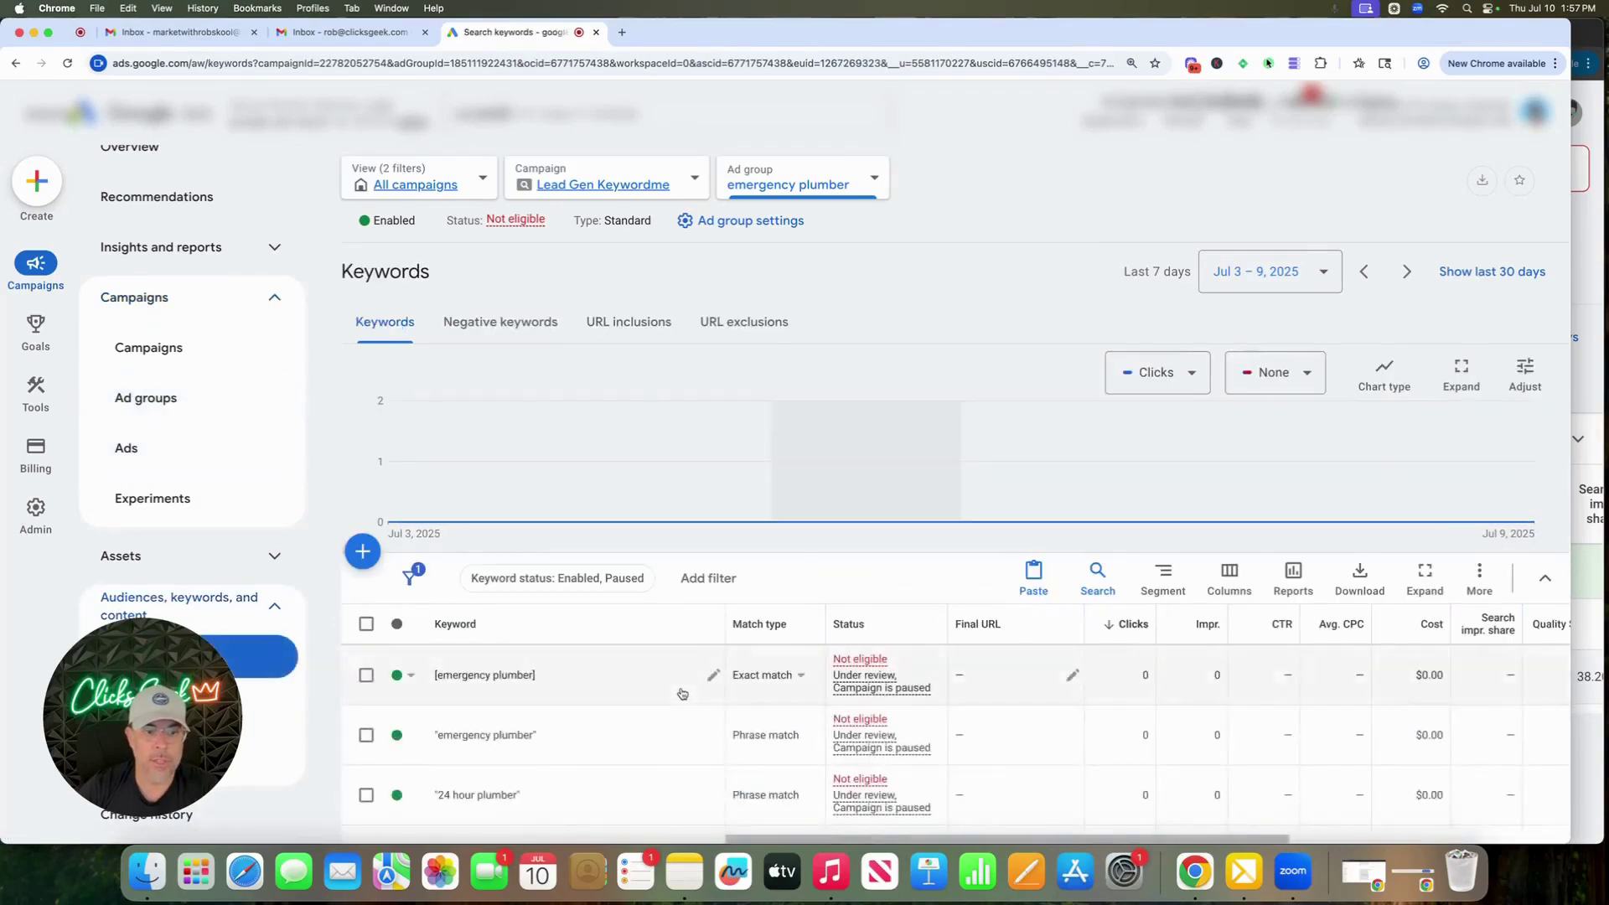
Review the phrase and exact keywords of the emergency plumber ad group and return to the Lead Gen Keywordme campaign's ad groups
{"action": "scroll", "coordinate": [488, 502], "scroll_direction": "down", "scroll_amount": 5}
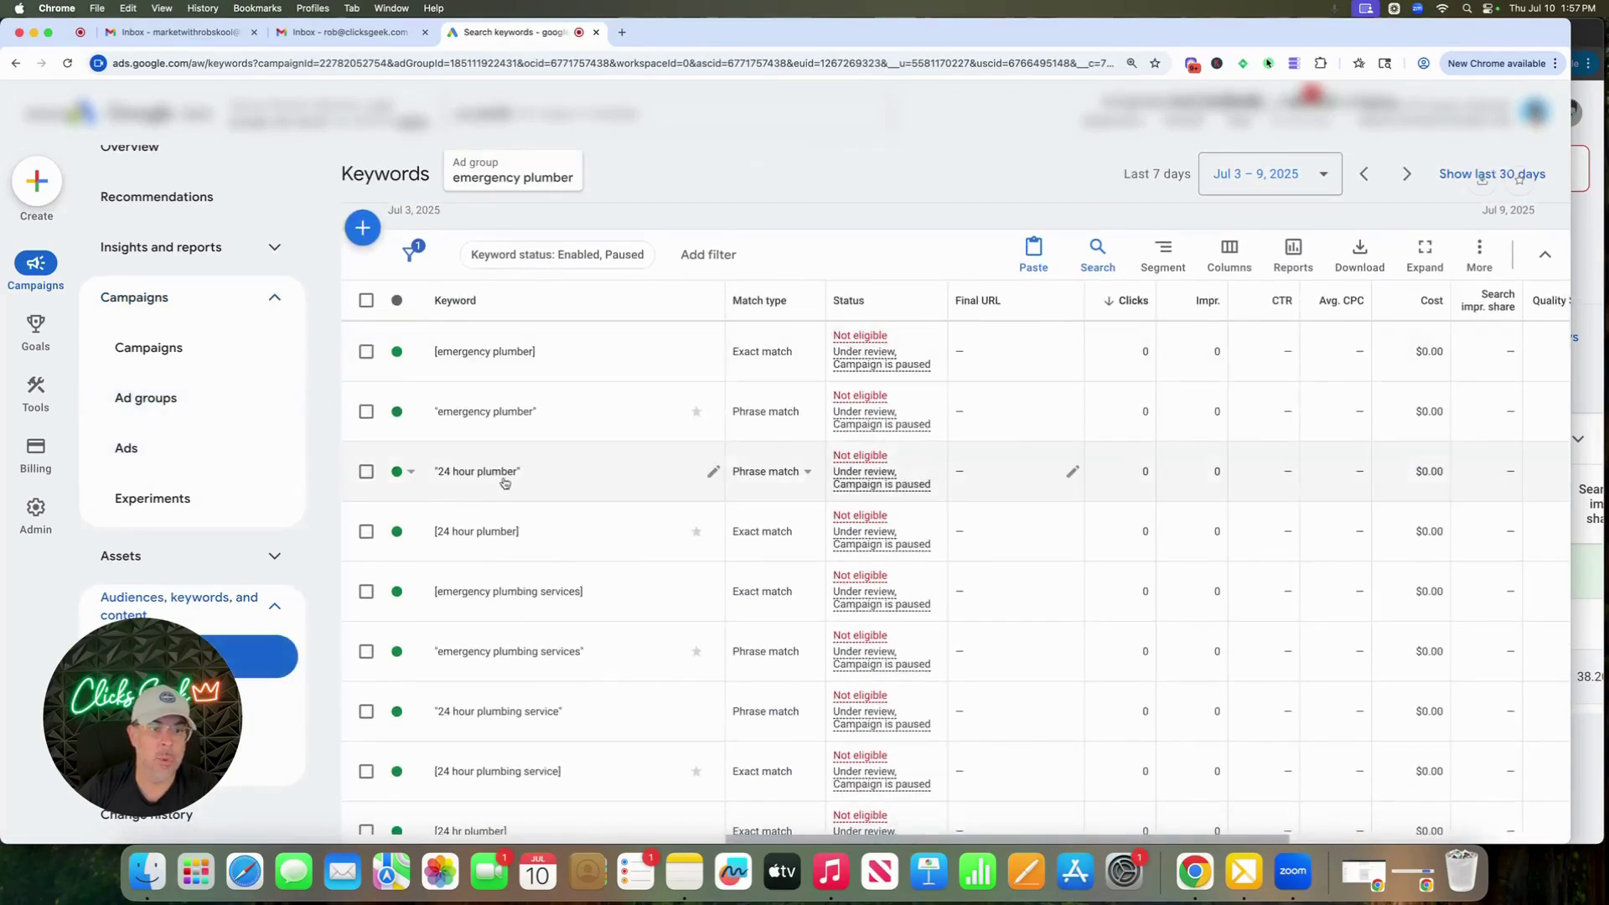
{"action": "scroll", "coordinate": [495, 469], "scroll_direction": "down", "scroll_amount": 6}
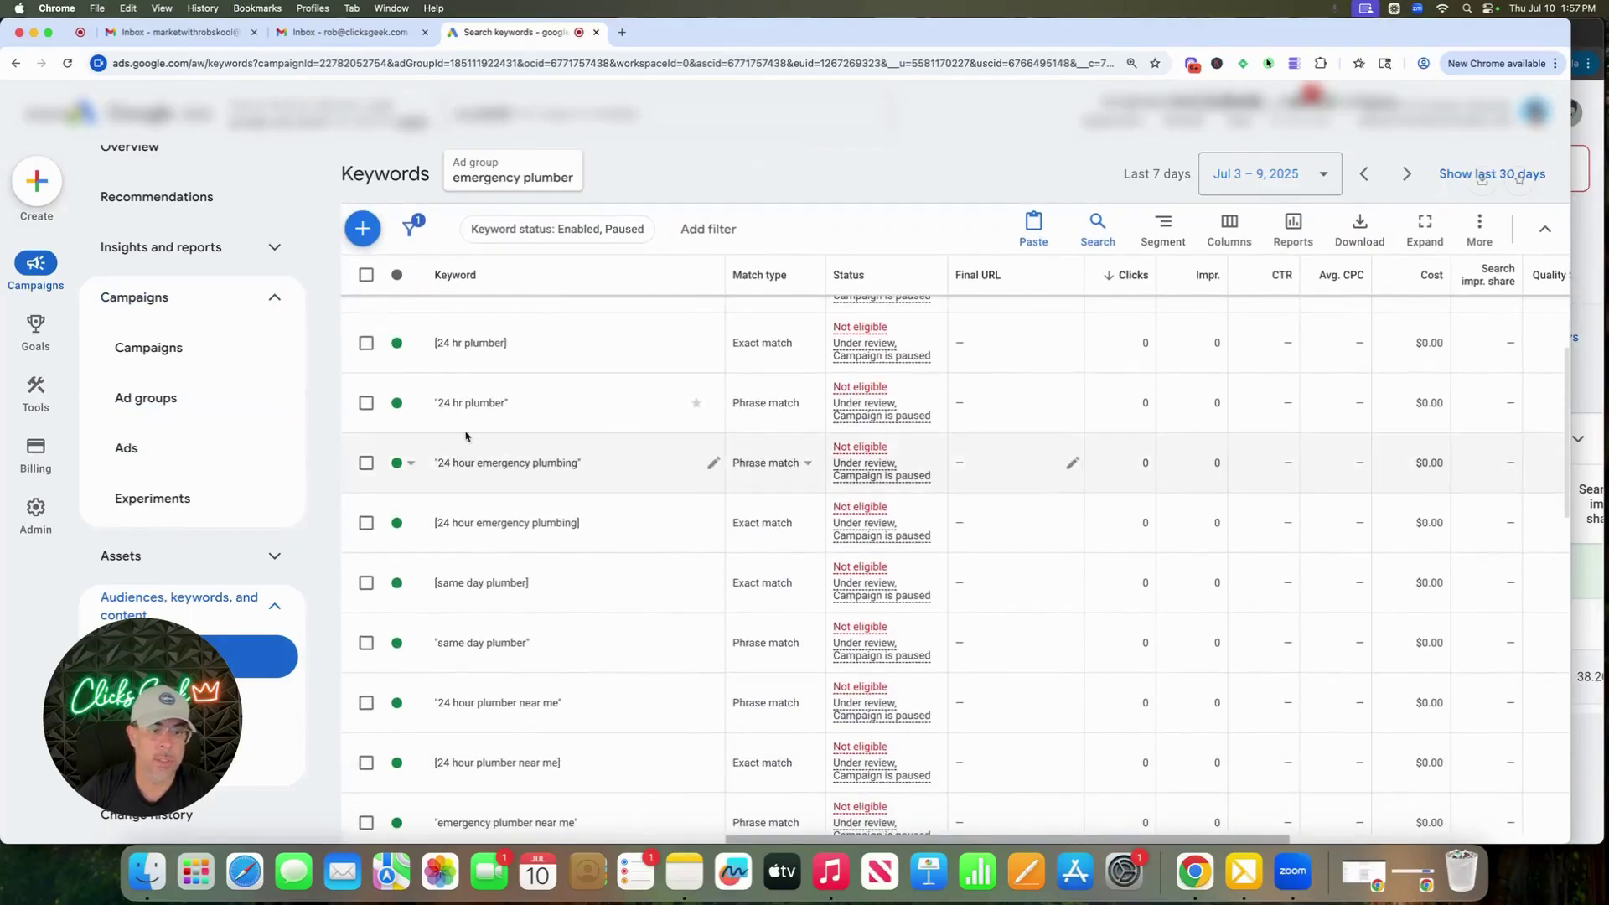
{"action": "scroll", "coordinate": [578, 627], "scroll_direction": "down", "scroll_amount": 3}
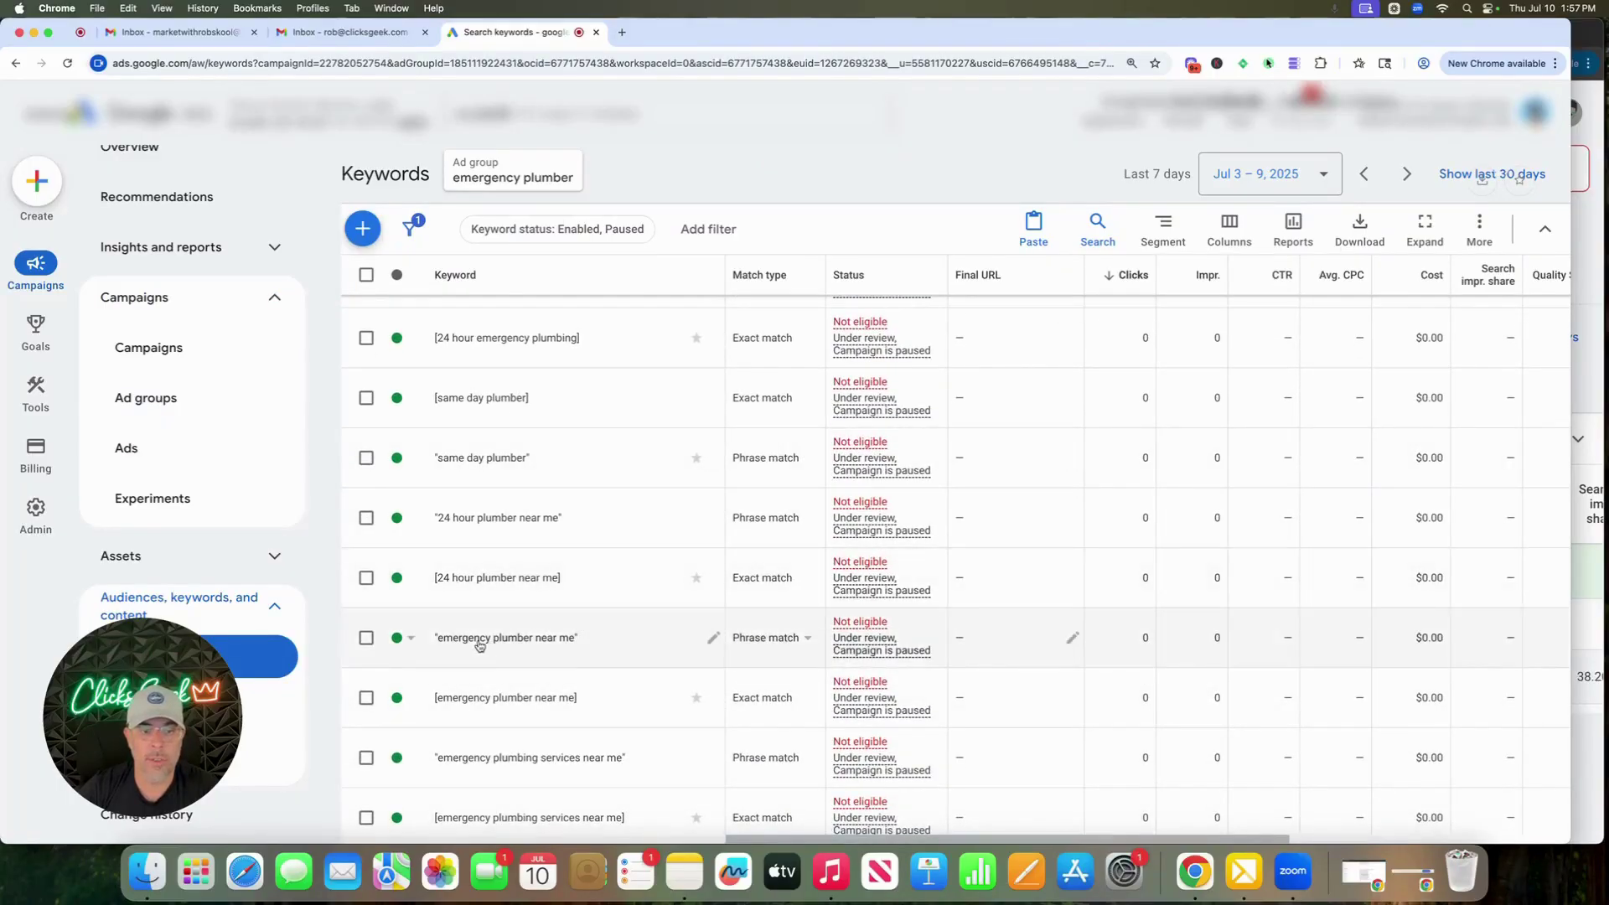
{"action": "scroll", "coordinate": [553, 620], "scroll_direction": "down", "scroll_amount": 8}
{"action": "scroll", "coordinate": [571, 649], "scroll_direction": "up", "scroll_amount": 8}
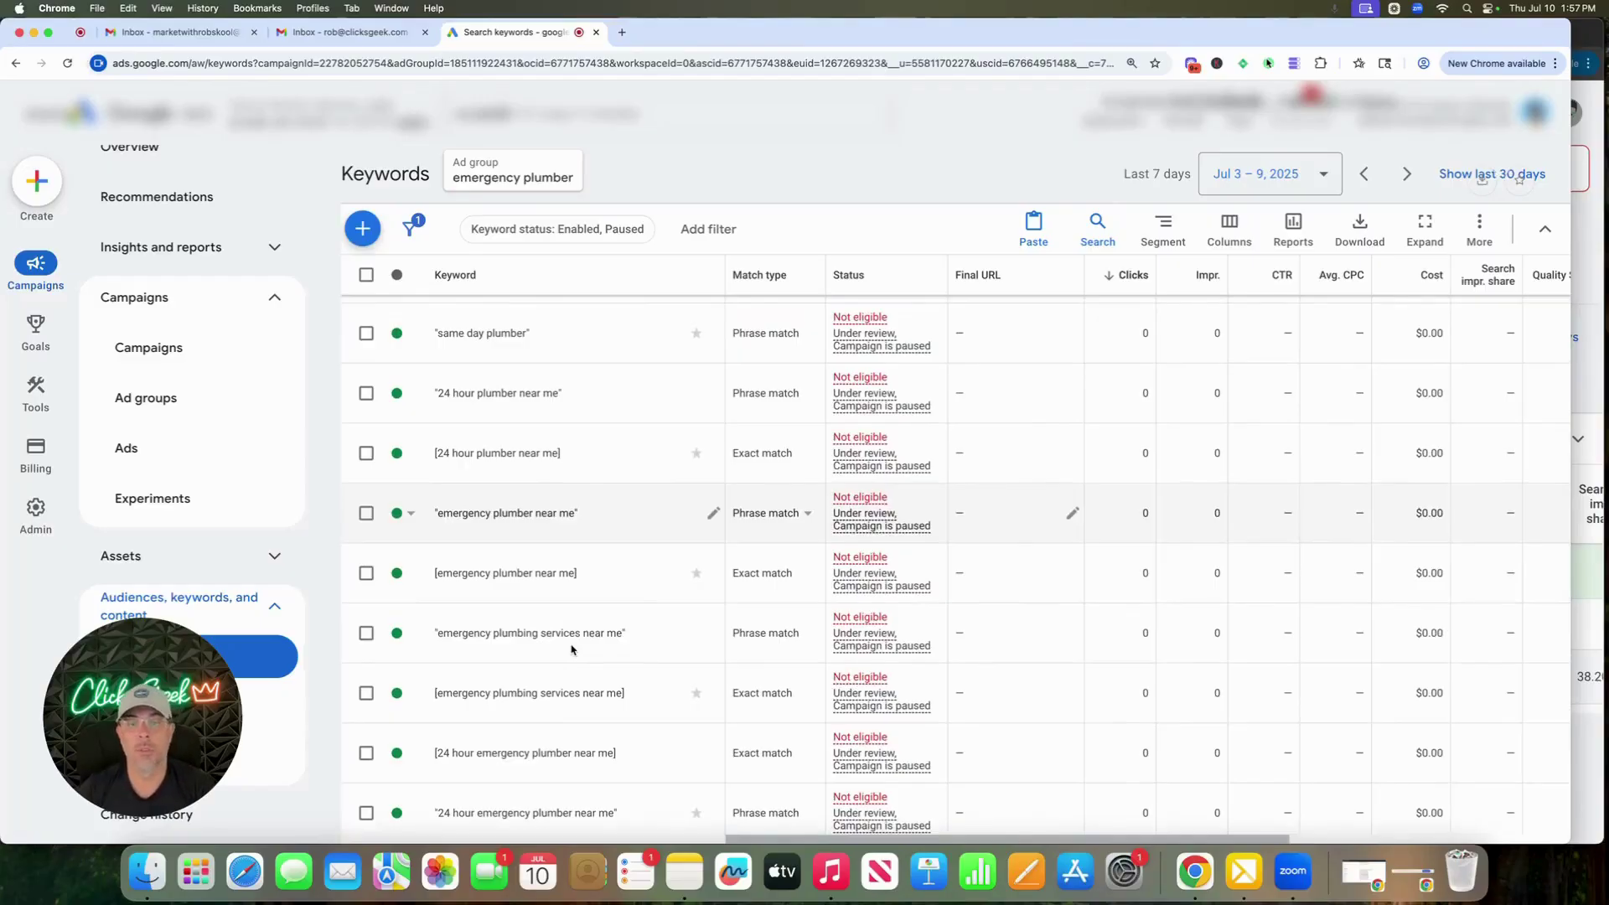
{"action": "scroll", "coordinate": [488, 612], "scroll_direction": "up", "scroll_amount": 10}
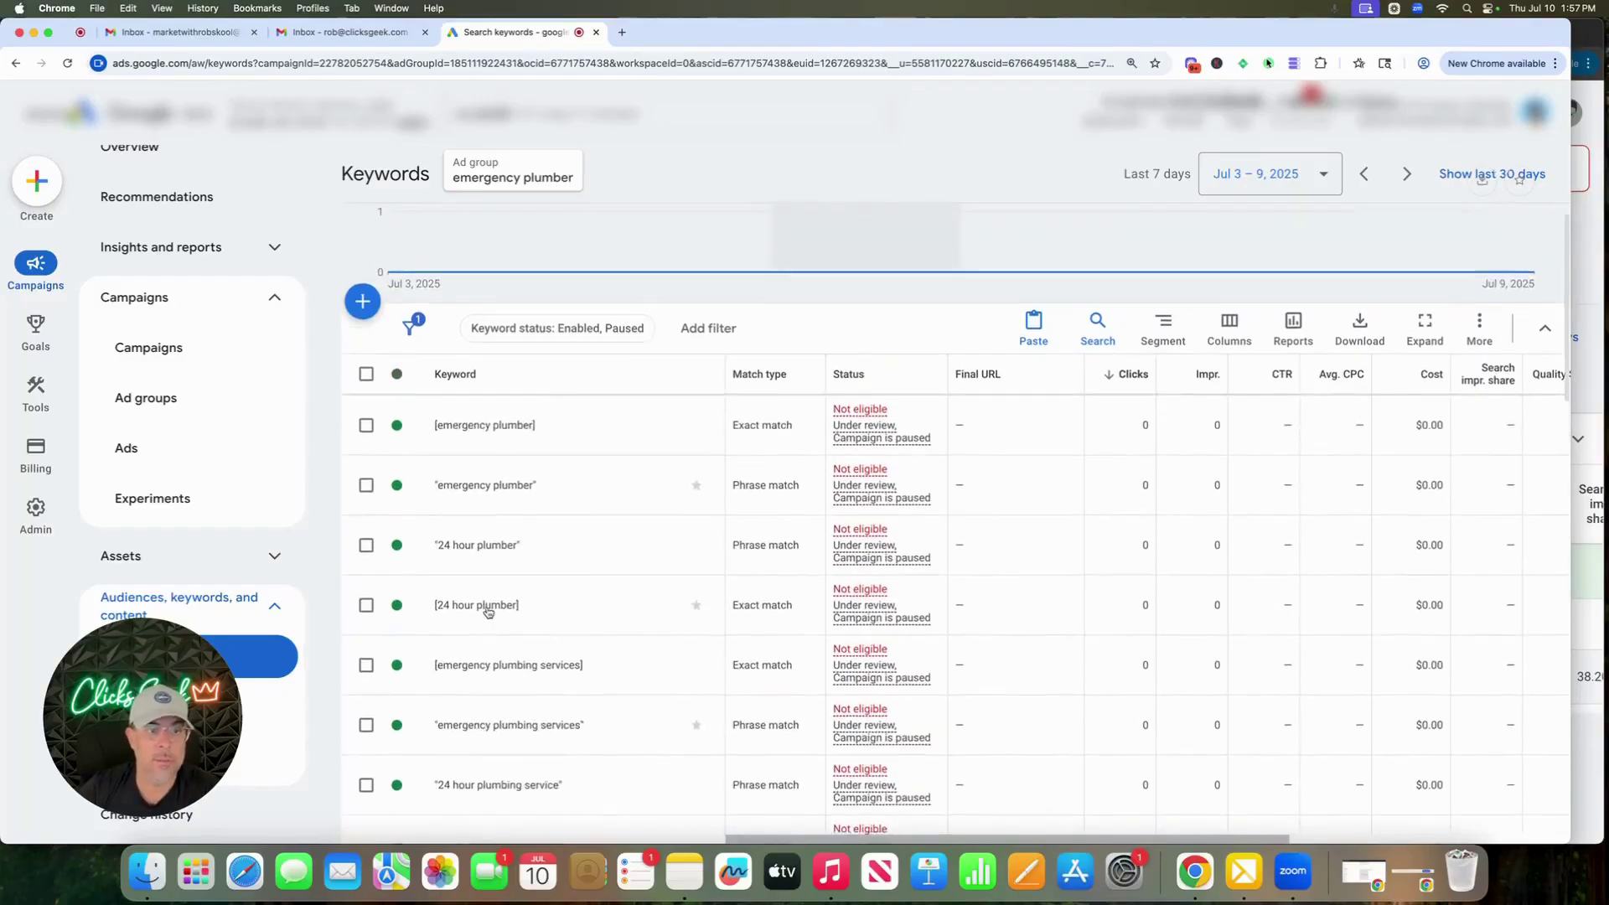
{"action": "scroll", "coordinate": [454, 515], "scroll_direction": "up", "scroll_amount": 5}
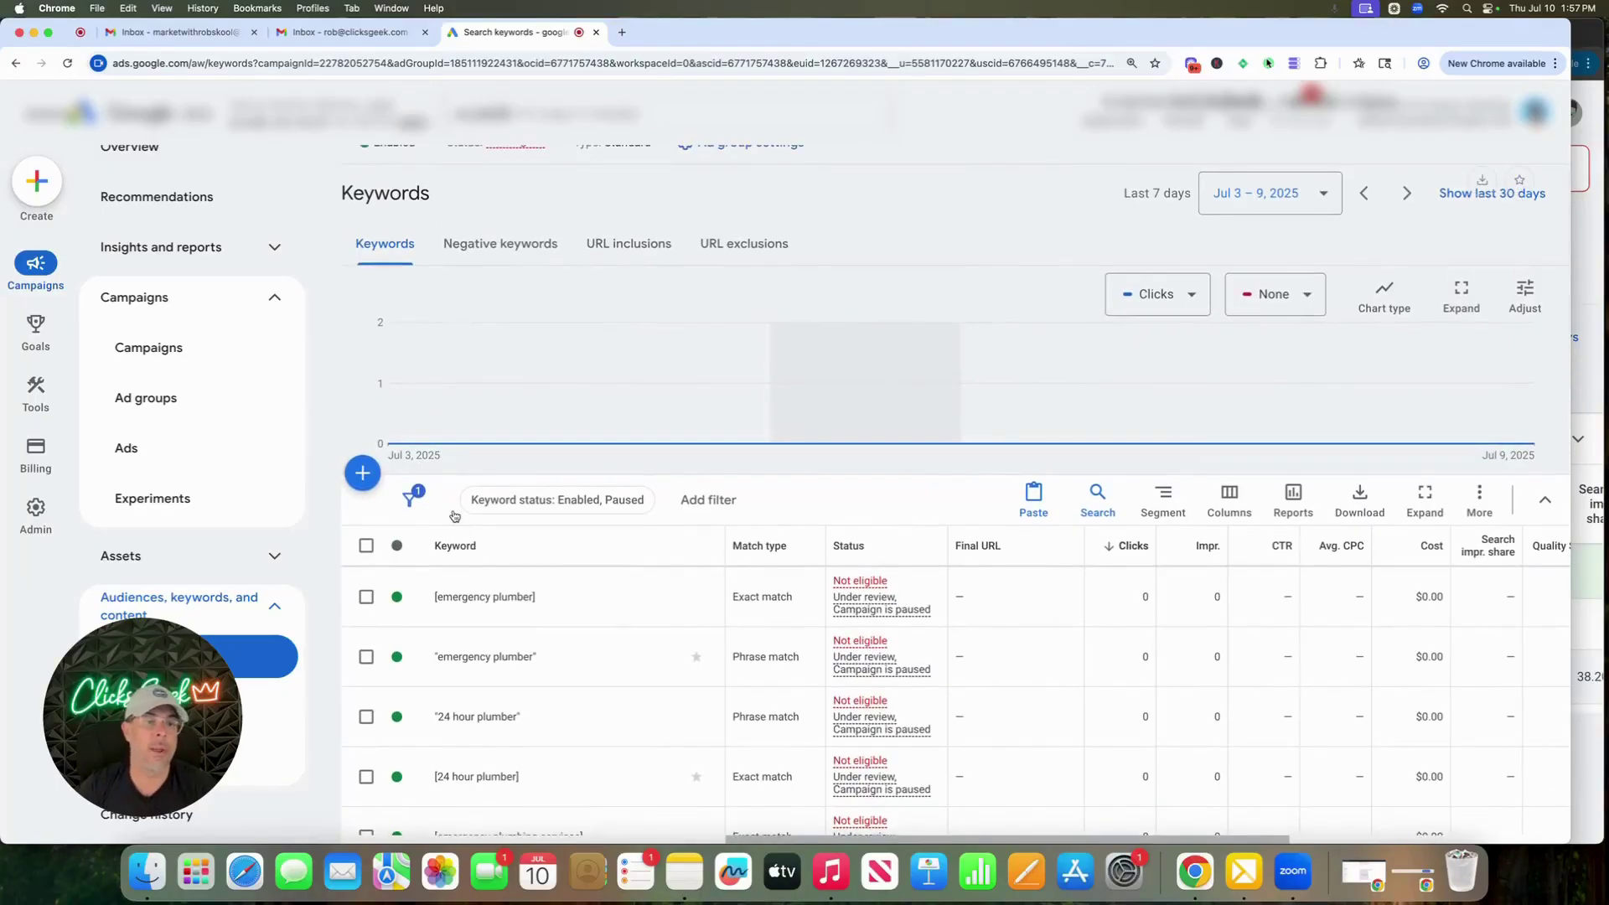
{"action": "scroll", "coordinate": [453, 515], "scroll_direction": "up", "scroll_amount": 2}
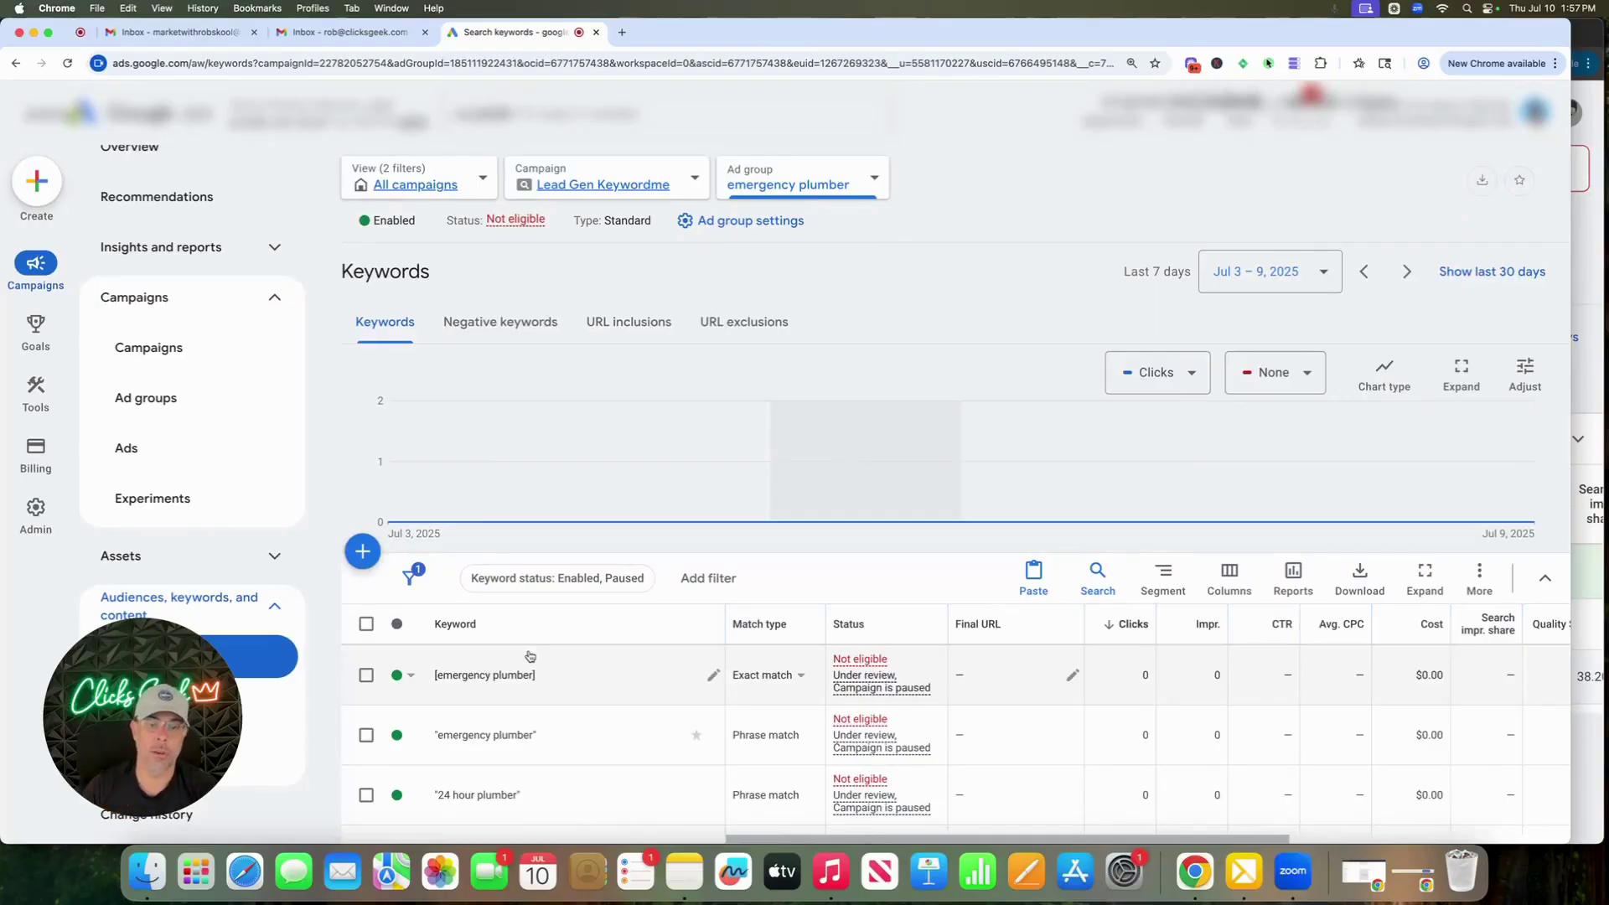
{"action": "left_click", "coordinate": [160, 367]}
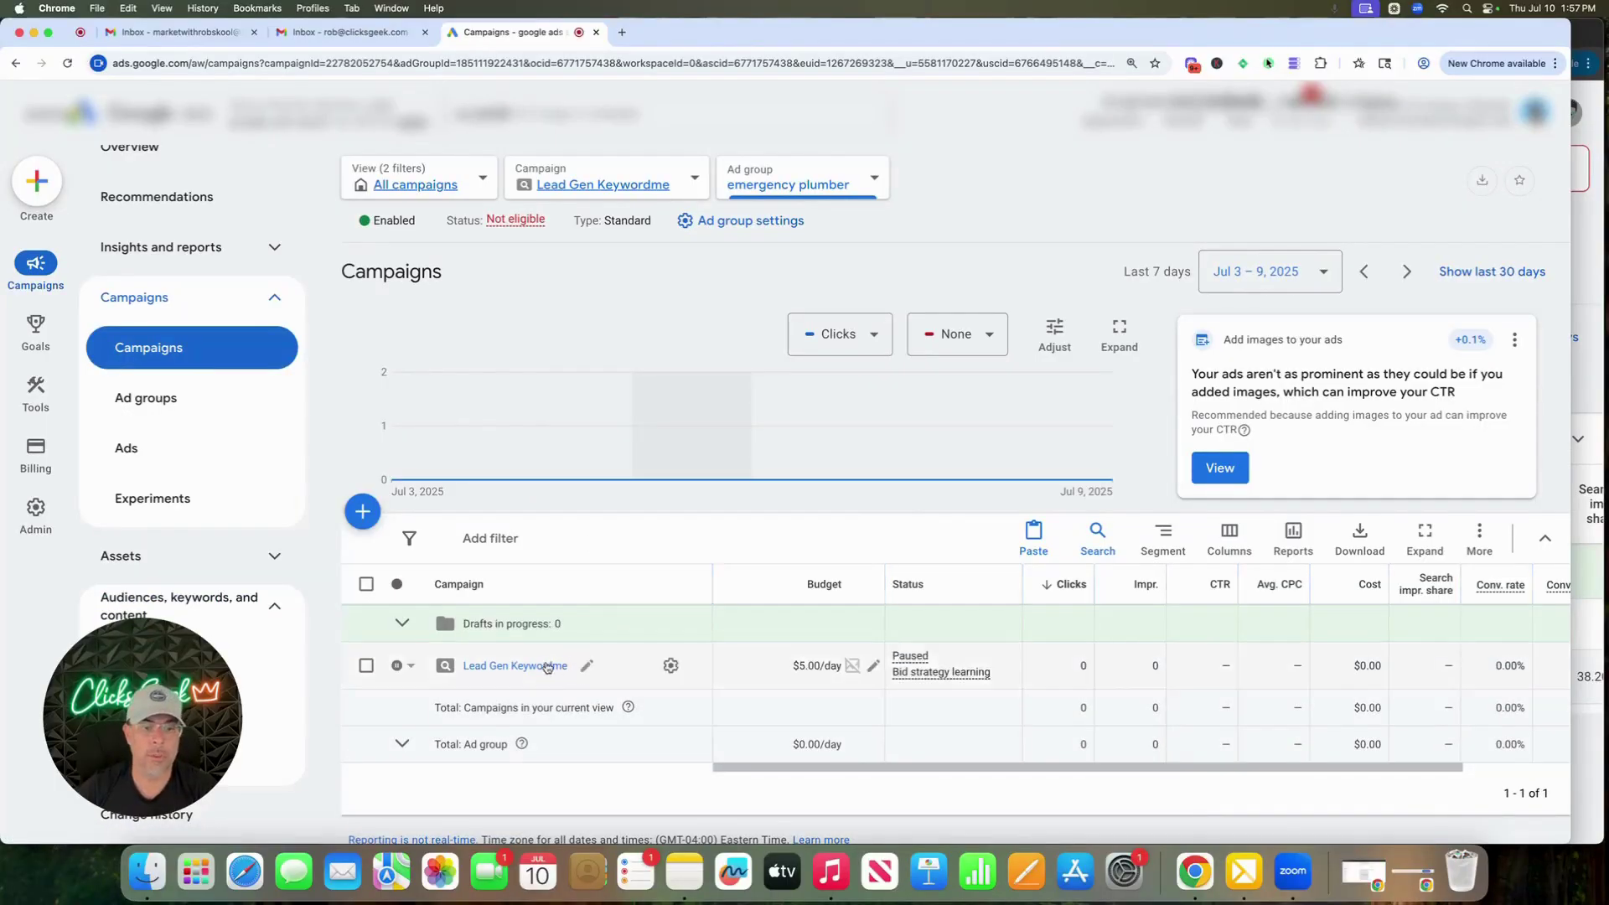
{"action": "left_click", "coordinate": [510, 666]}
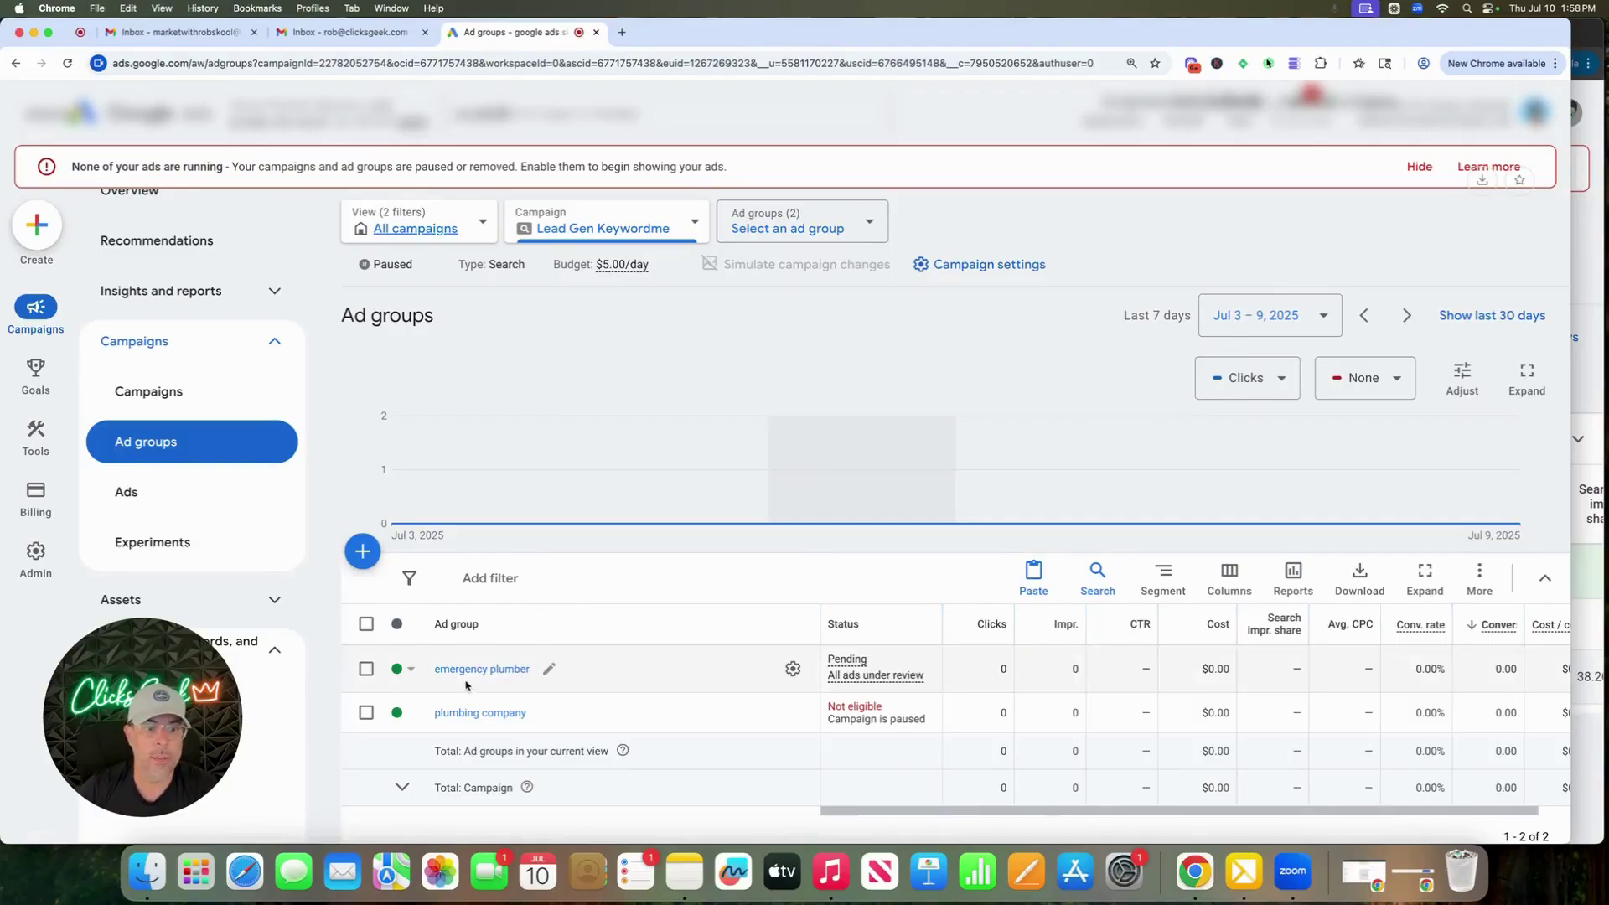
Discover new keyword ideas in Keyword Planner for "plumber near me", "plumbing repair services" and "drain cleaning"
{"action": "mouse_move", "coordinate": [50, 447]}
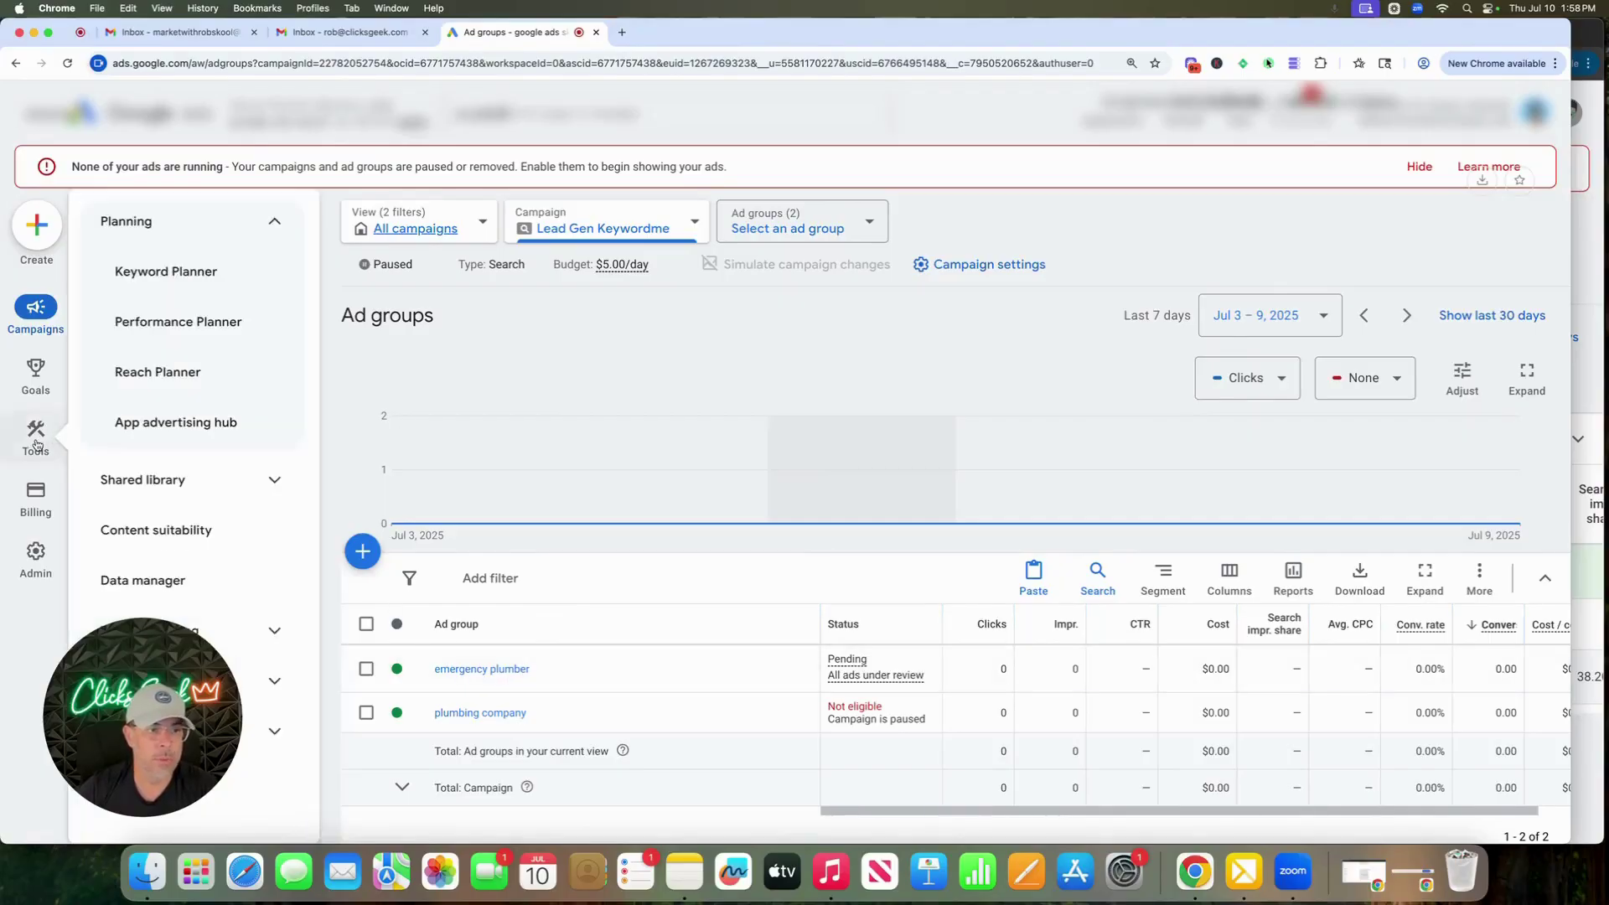
{"action": "left_click", "coordinate": [165, 272]}
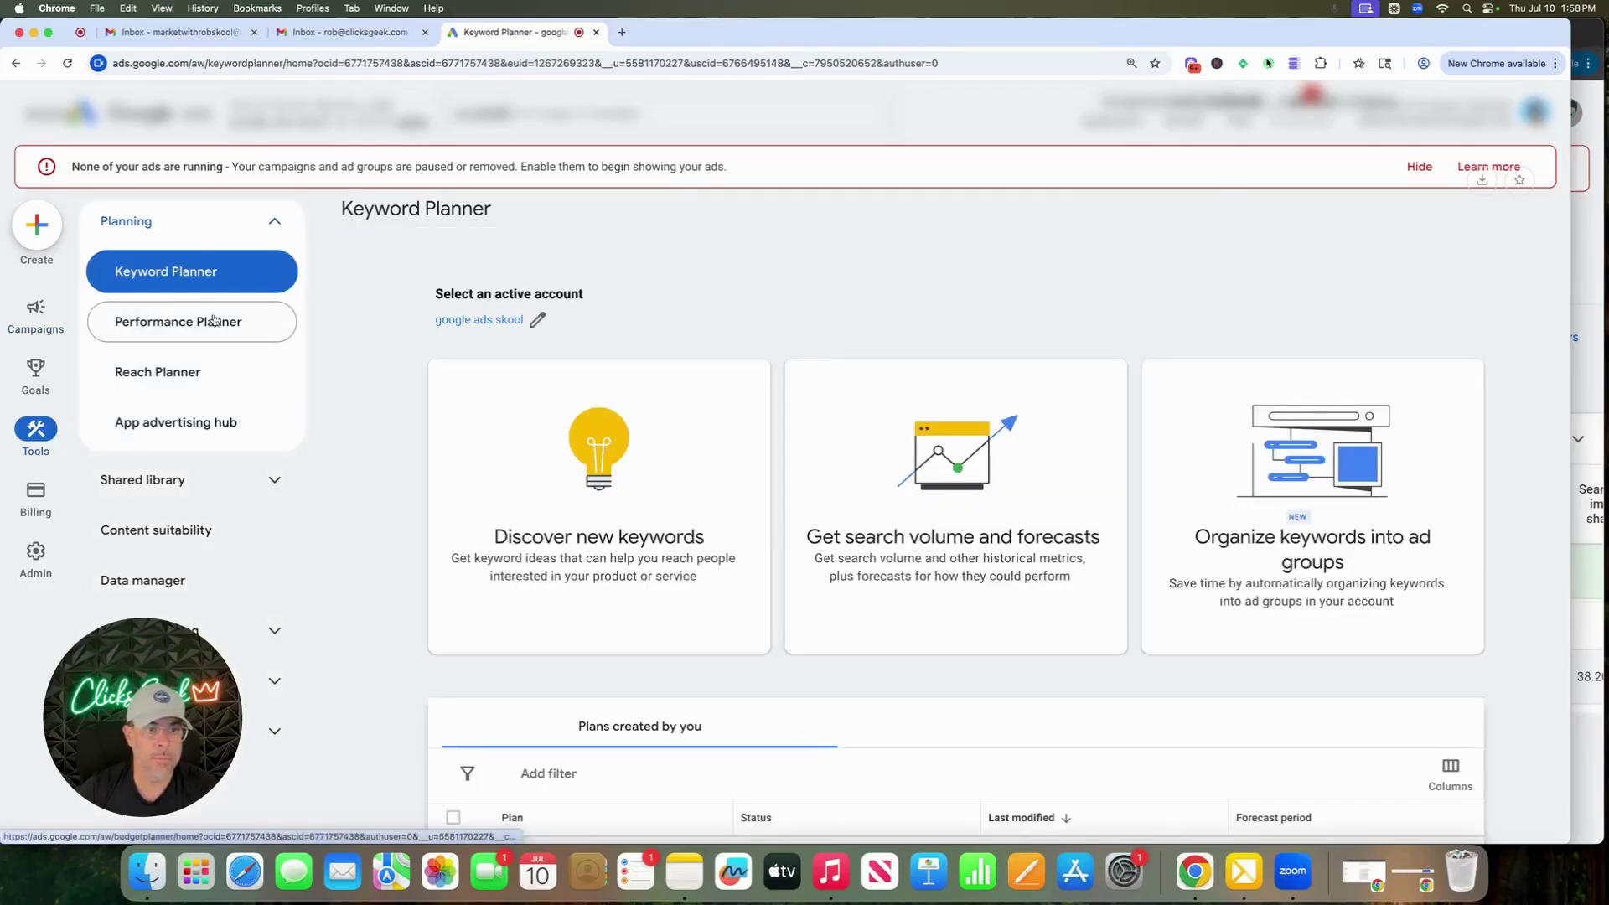
{"action": "left_click", "coordinate": [596, 516]}
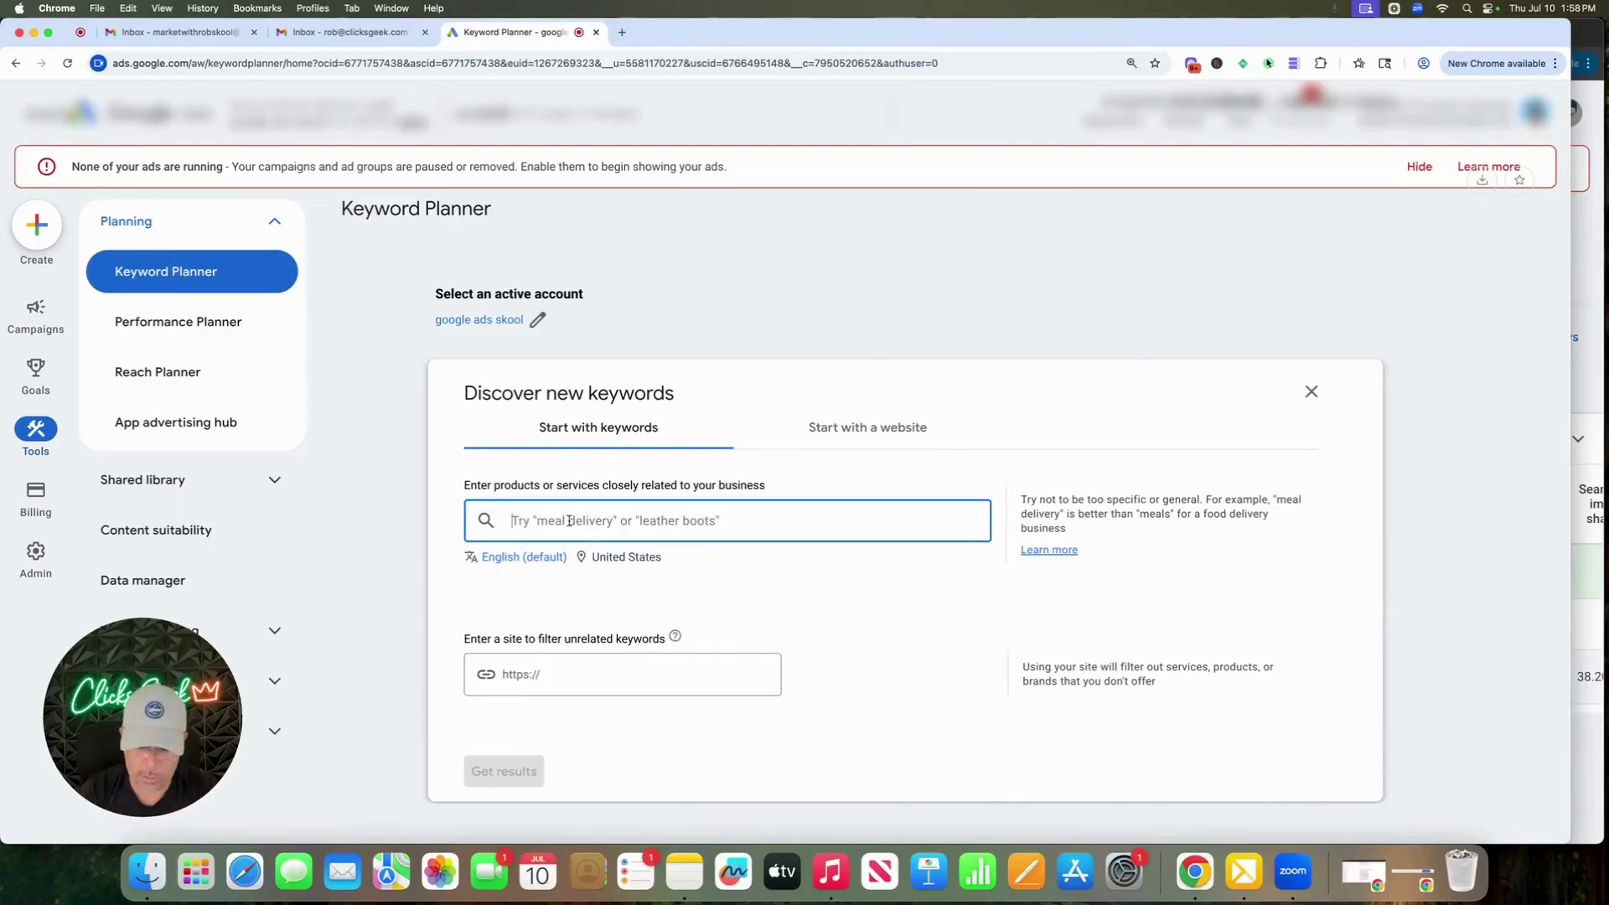
{"action": "type", "text": "plumber near me"}
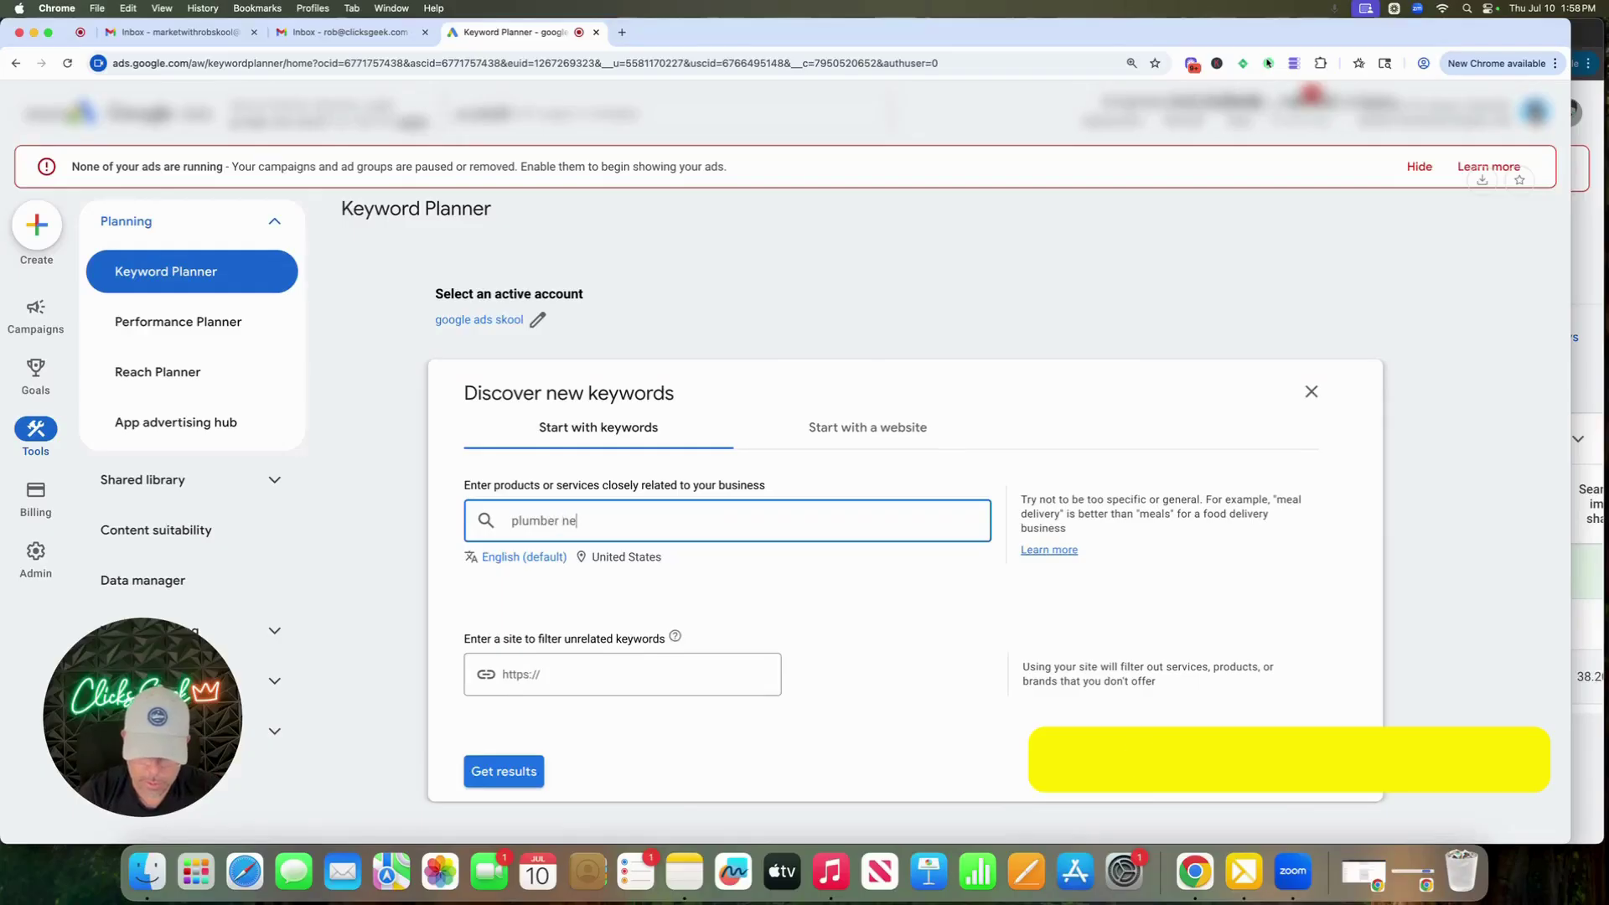
{"action": "key", "text": "Return"}
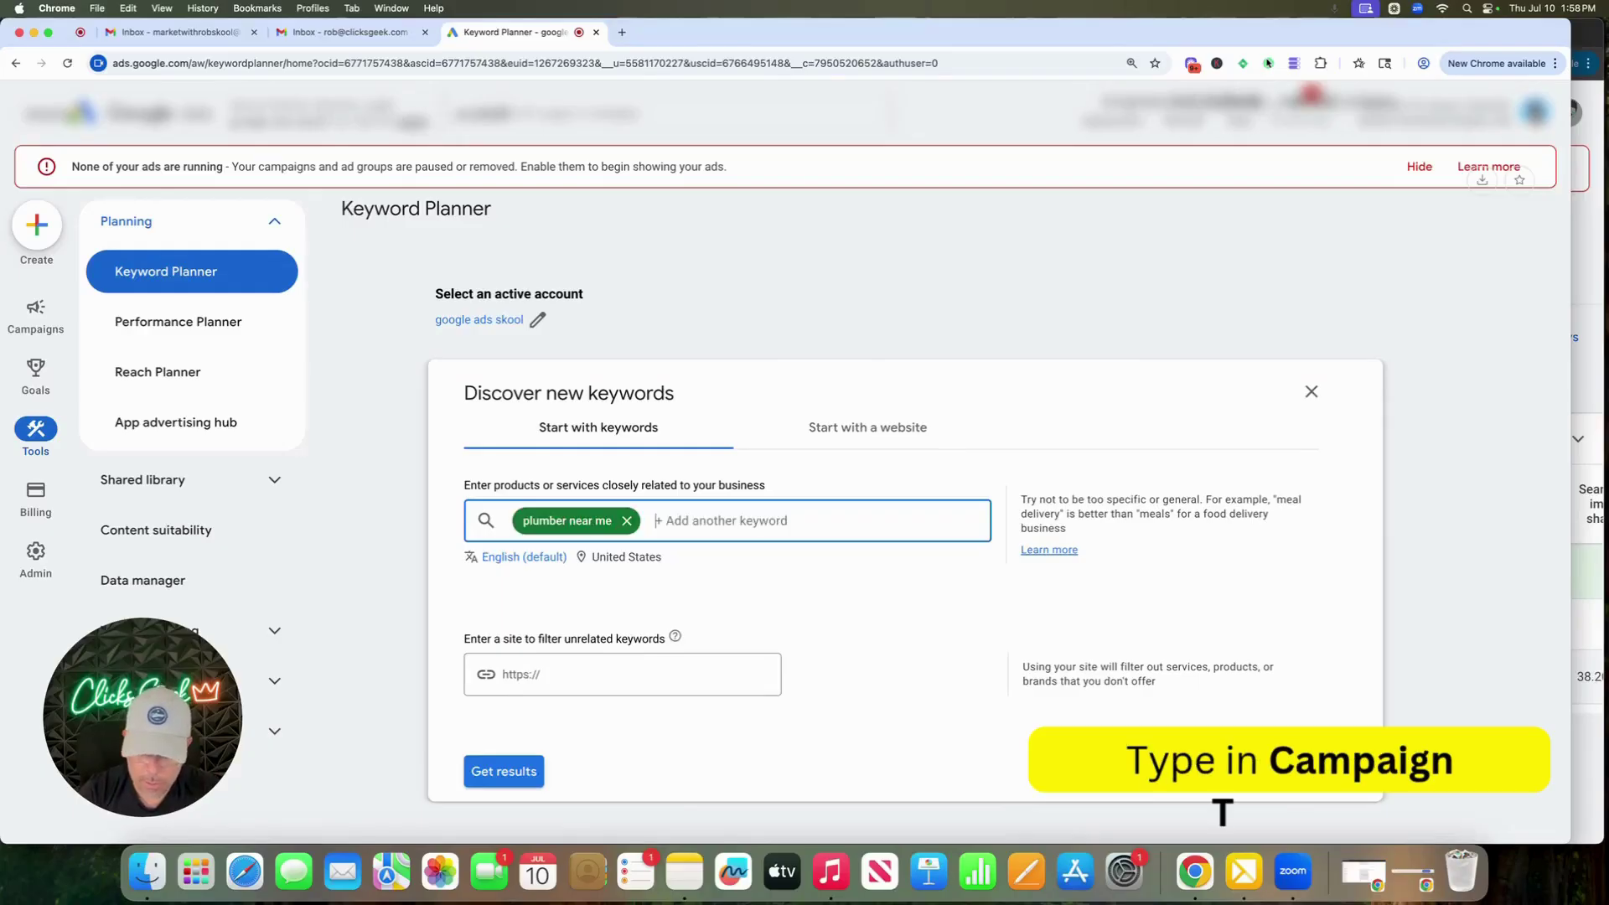
{"action": "type", "text": "plumbing repair servi"}
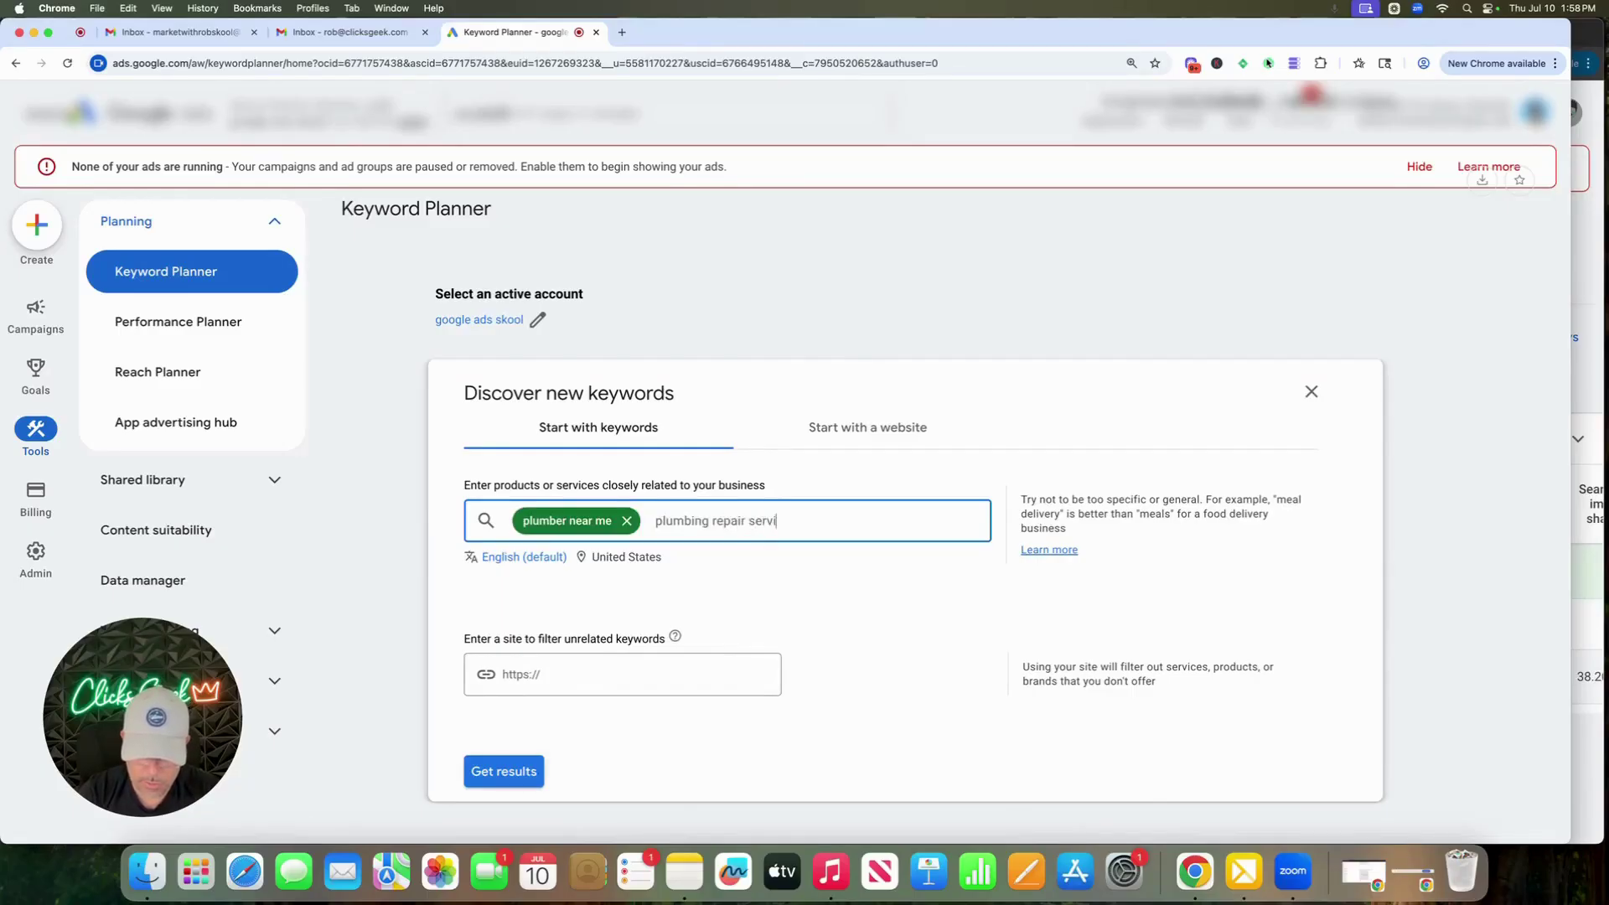
{"action": "type", "text": "ces"}
{"action": "key", "text": "Return"}
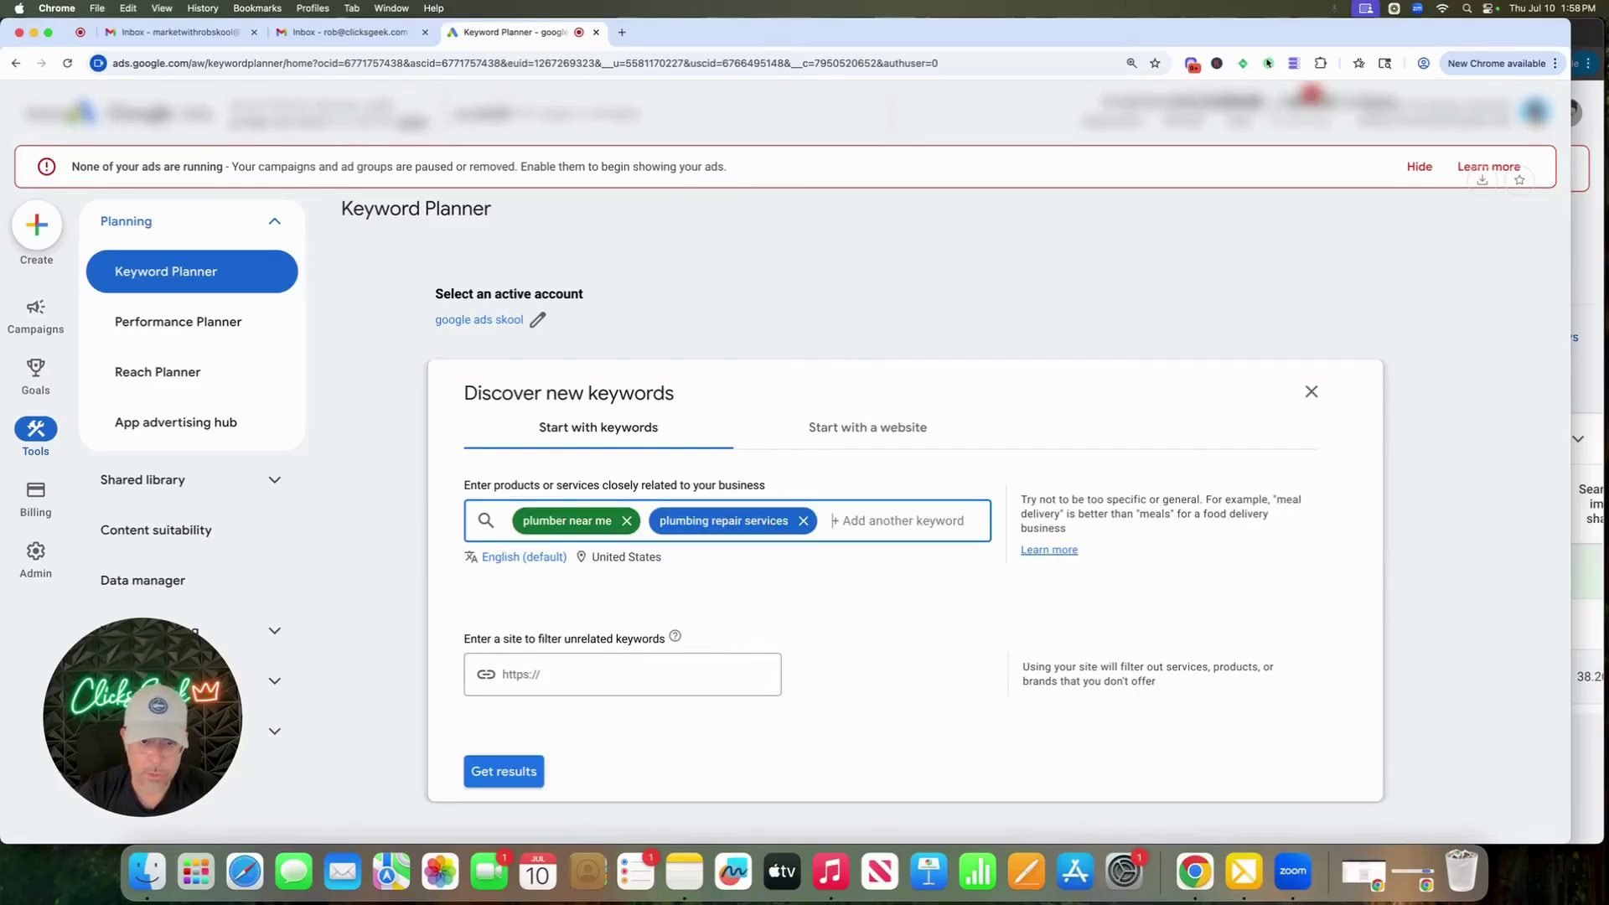
{"action": "type", "text": "drain"}
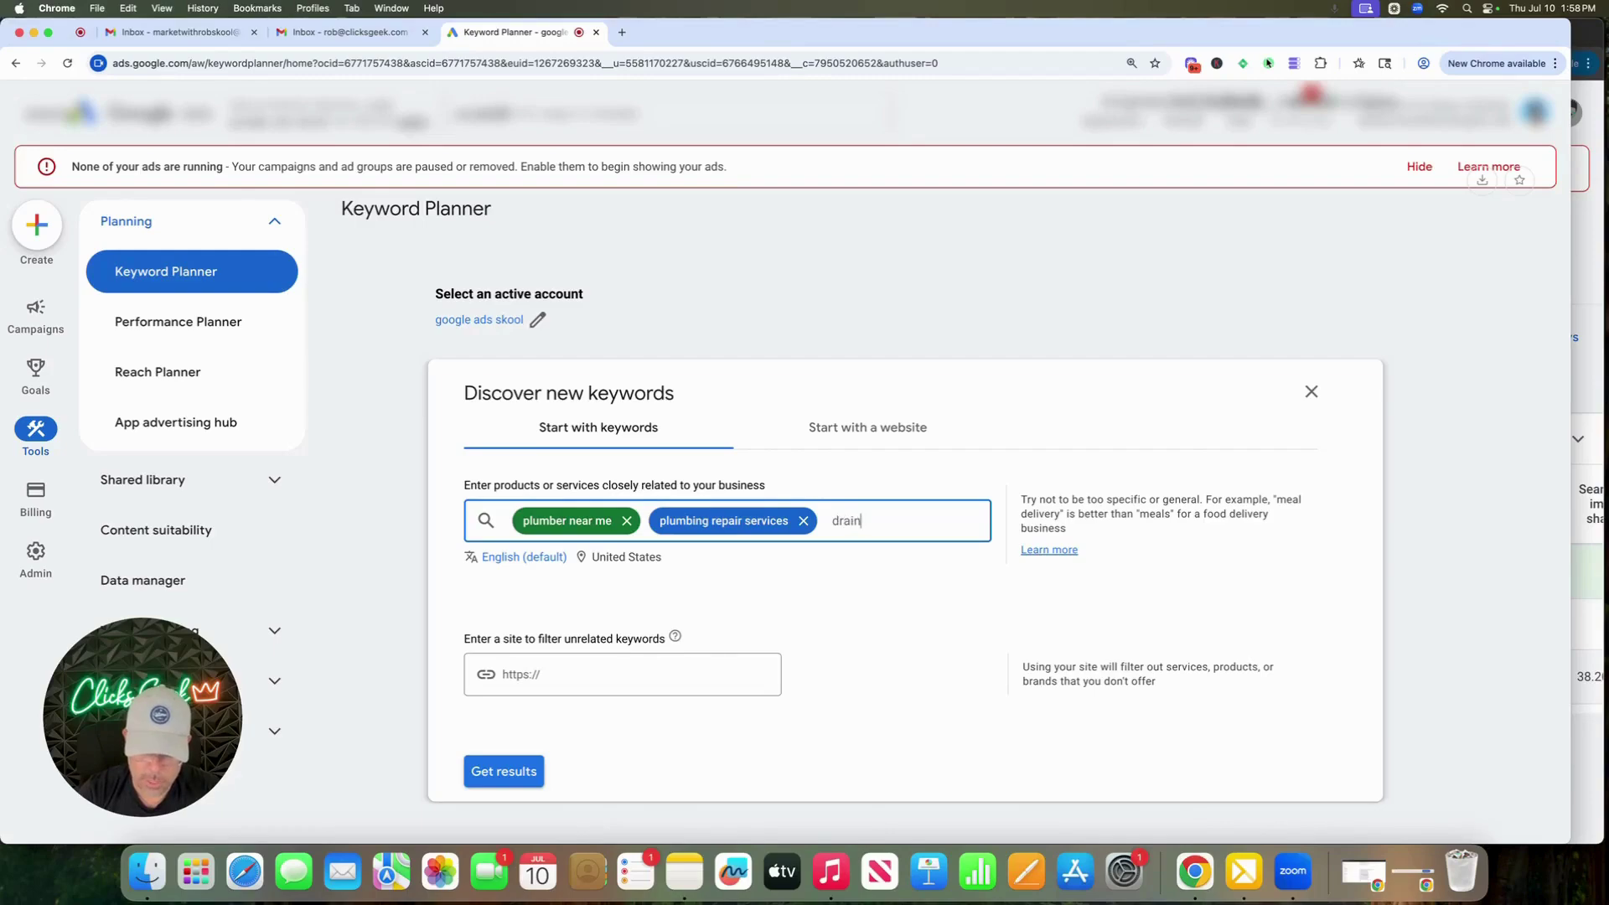
{"action": "type", "text": " cleaning"}
{"action": "key", "text": "Return"}
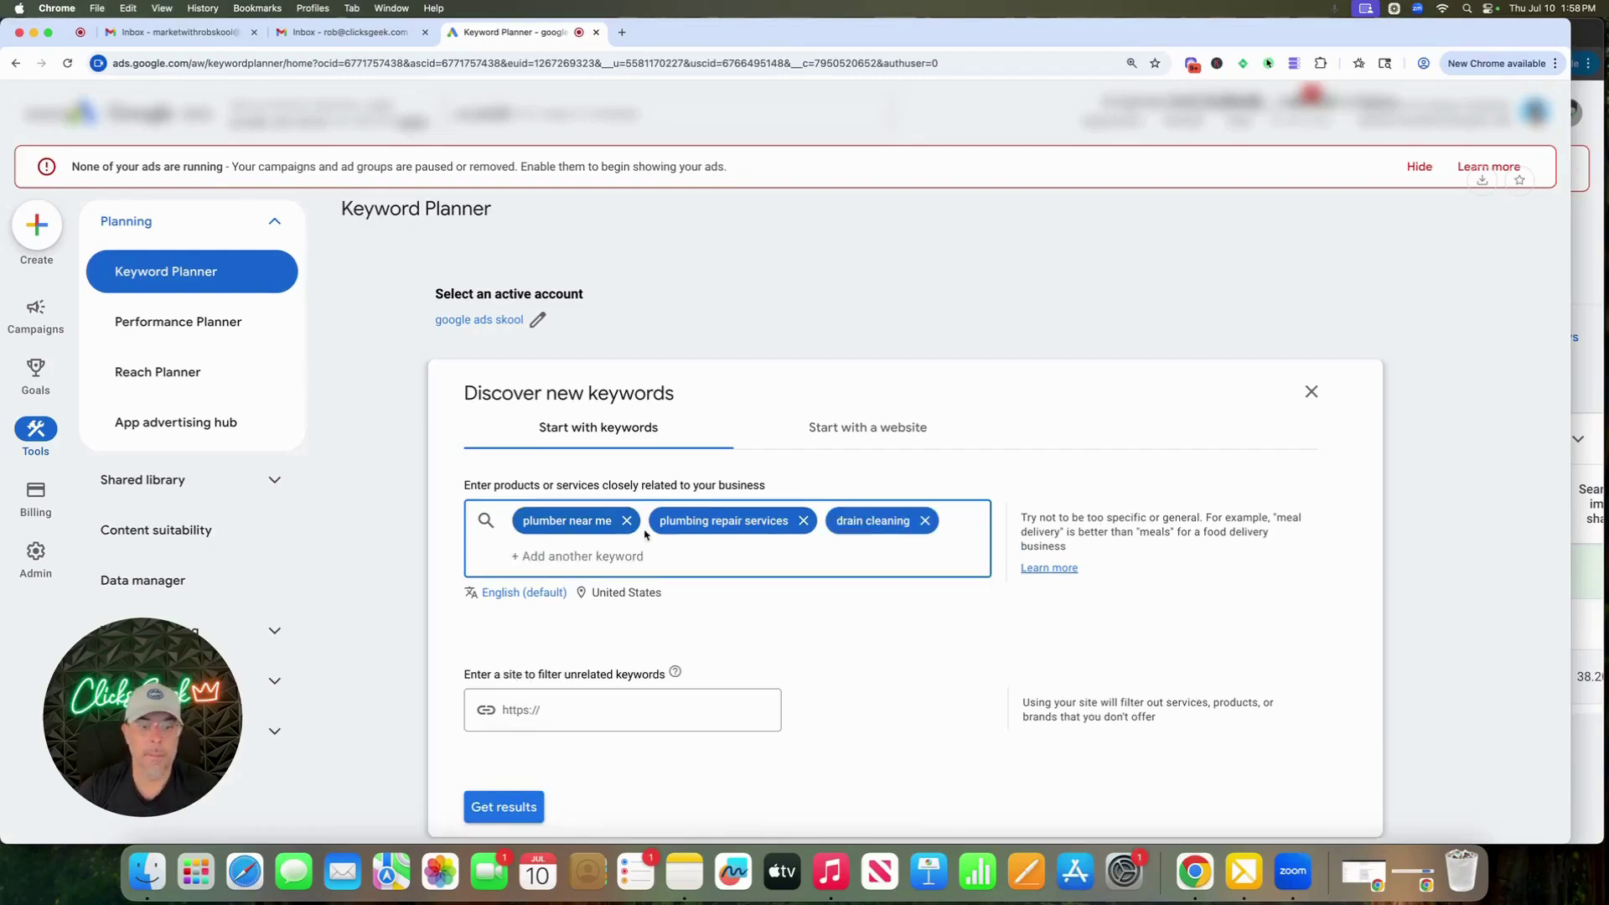
{"action": "left_click", "coordinate": [515, 809]}
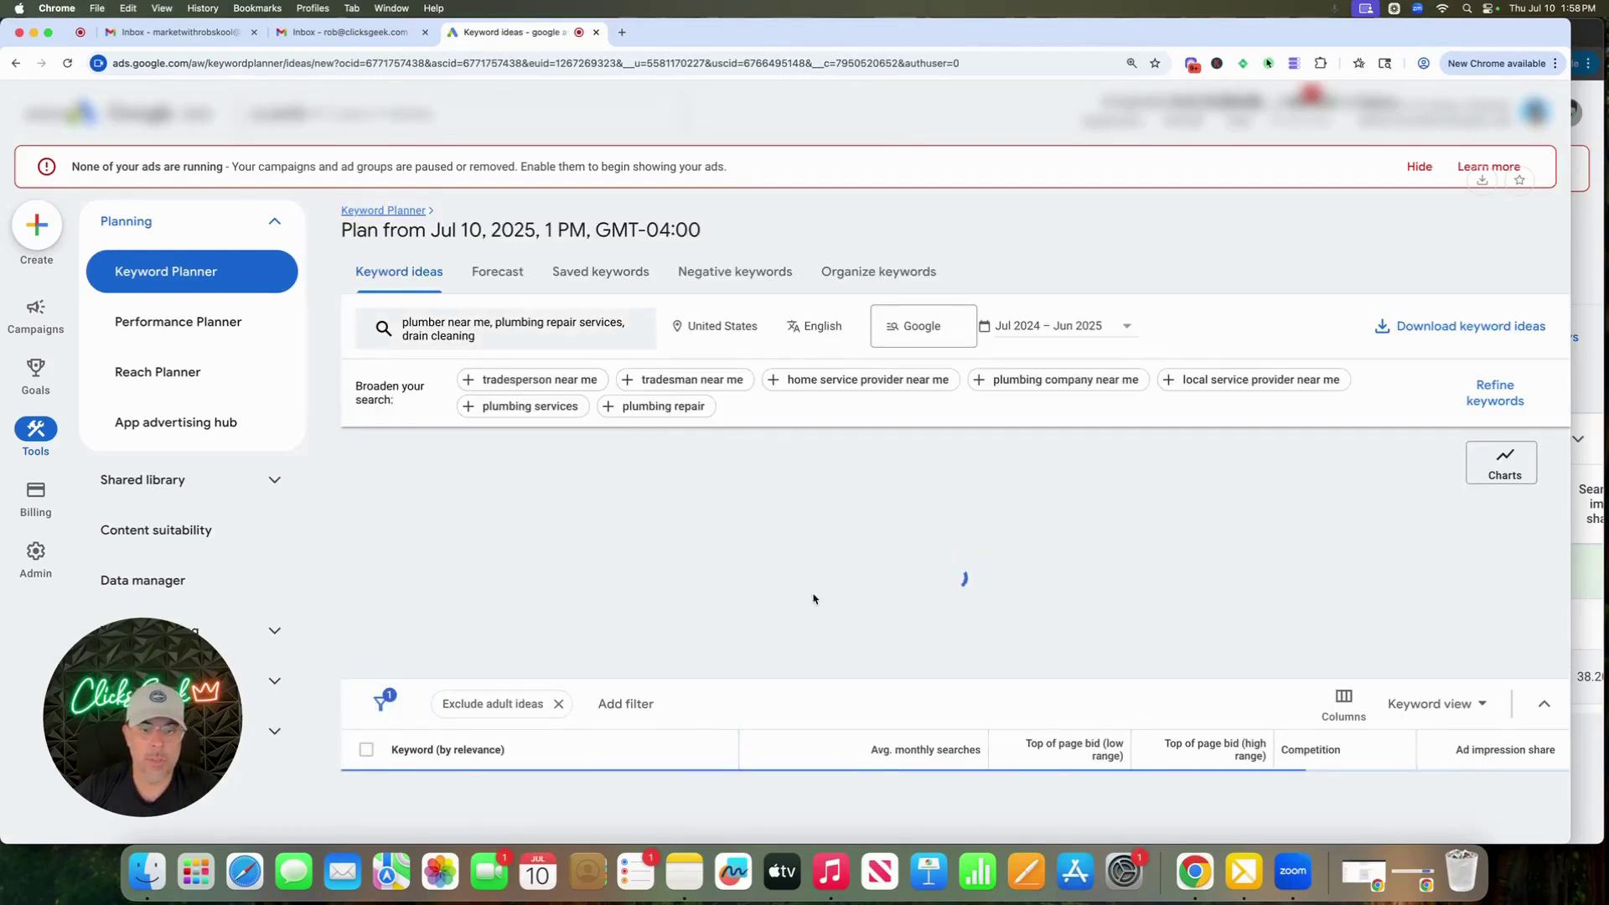
Look through the plumbing keyword ideas to identify service themes that could form separate ad groups
{"action": "scroll", "coordinate": [601, 626], "scroll_direction": "down", "scroll_amount": 1}
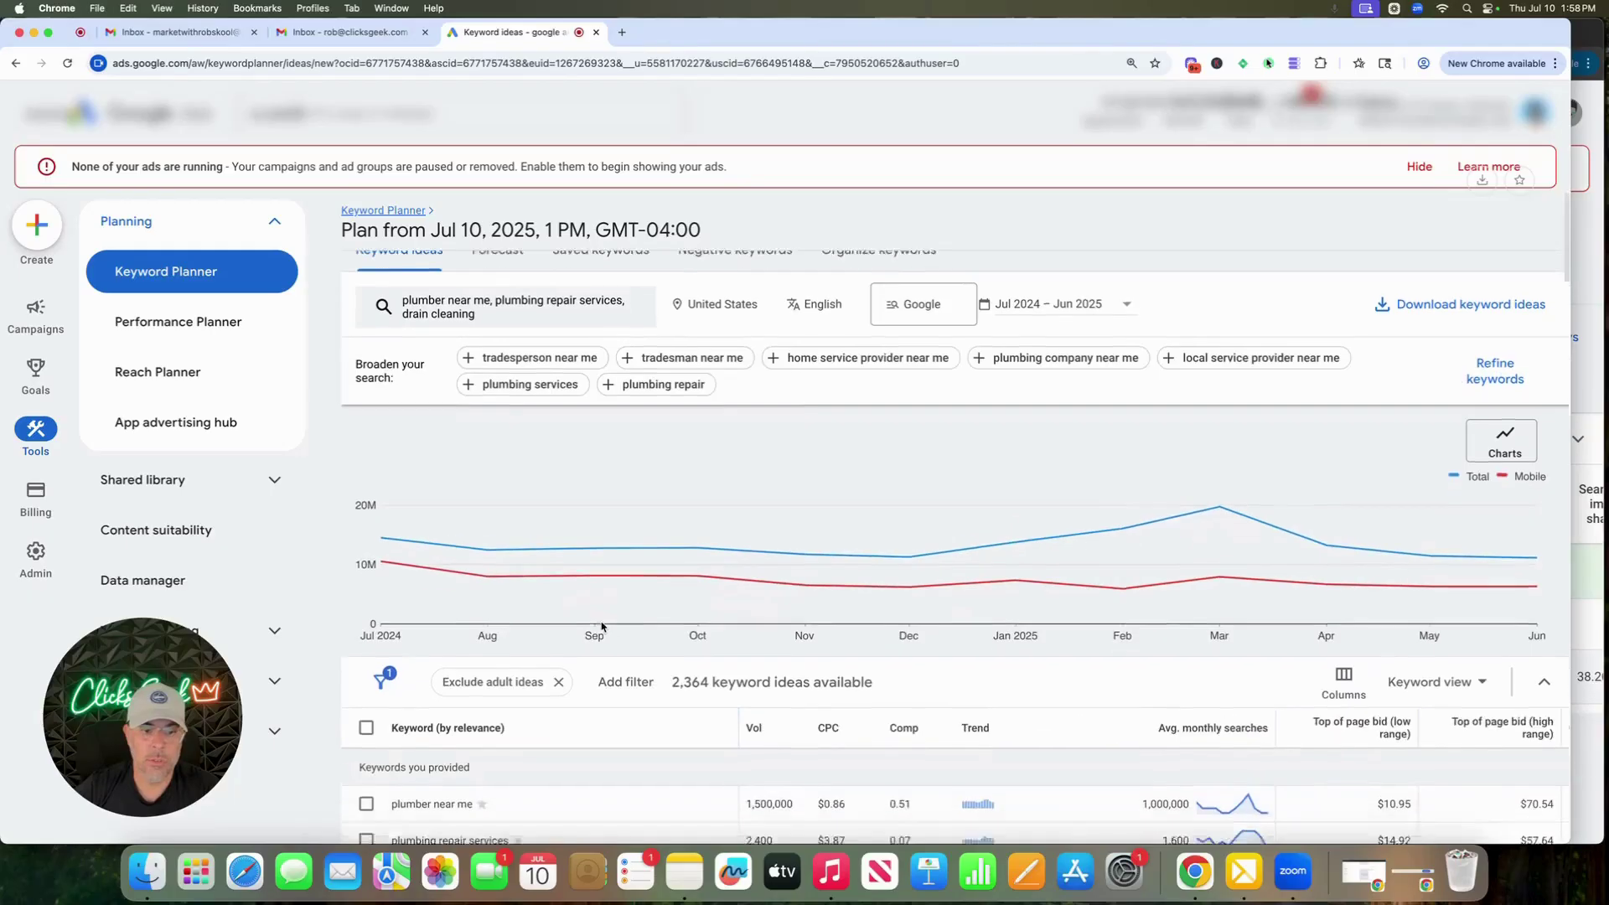
{"action": "scroll", "coordinate": [603, 626], "scroll_direction": "down", "scroll_amount": 2}
{"action": "scroll", "coordinate": [674, 638], "scroll_direction": "down", "scroll_amount": 3}
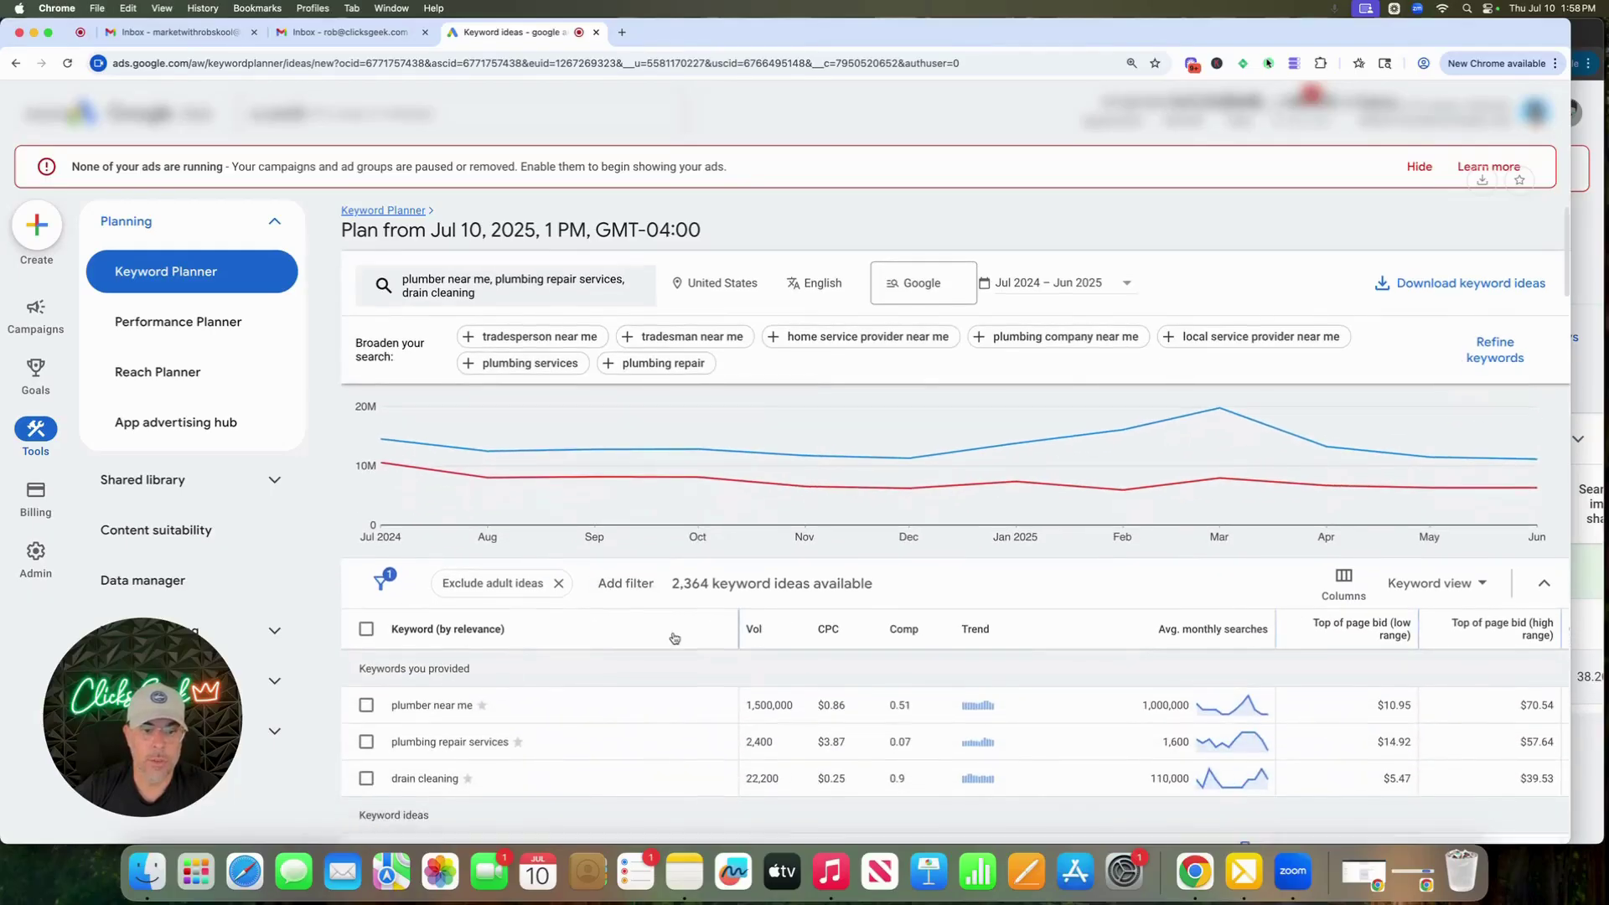
{"action": "scroll", "coordinate": [674, 639], "scroll_direction": "down", "scroll_amount": 5}
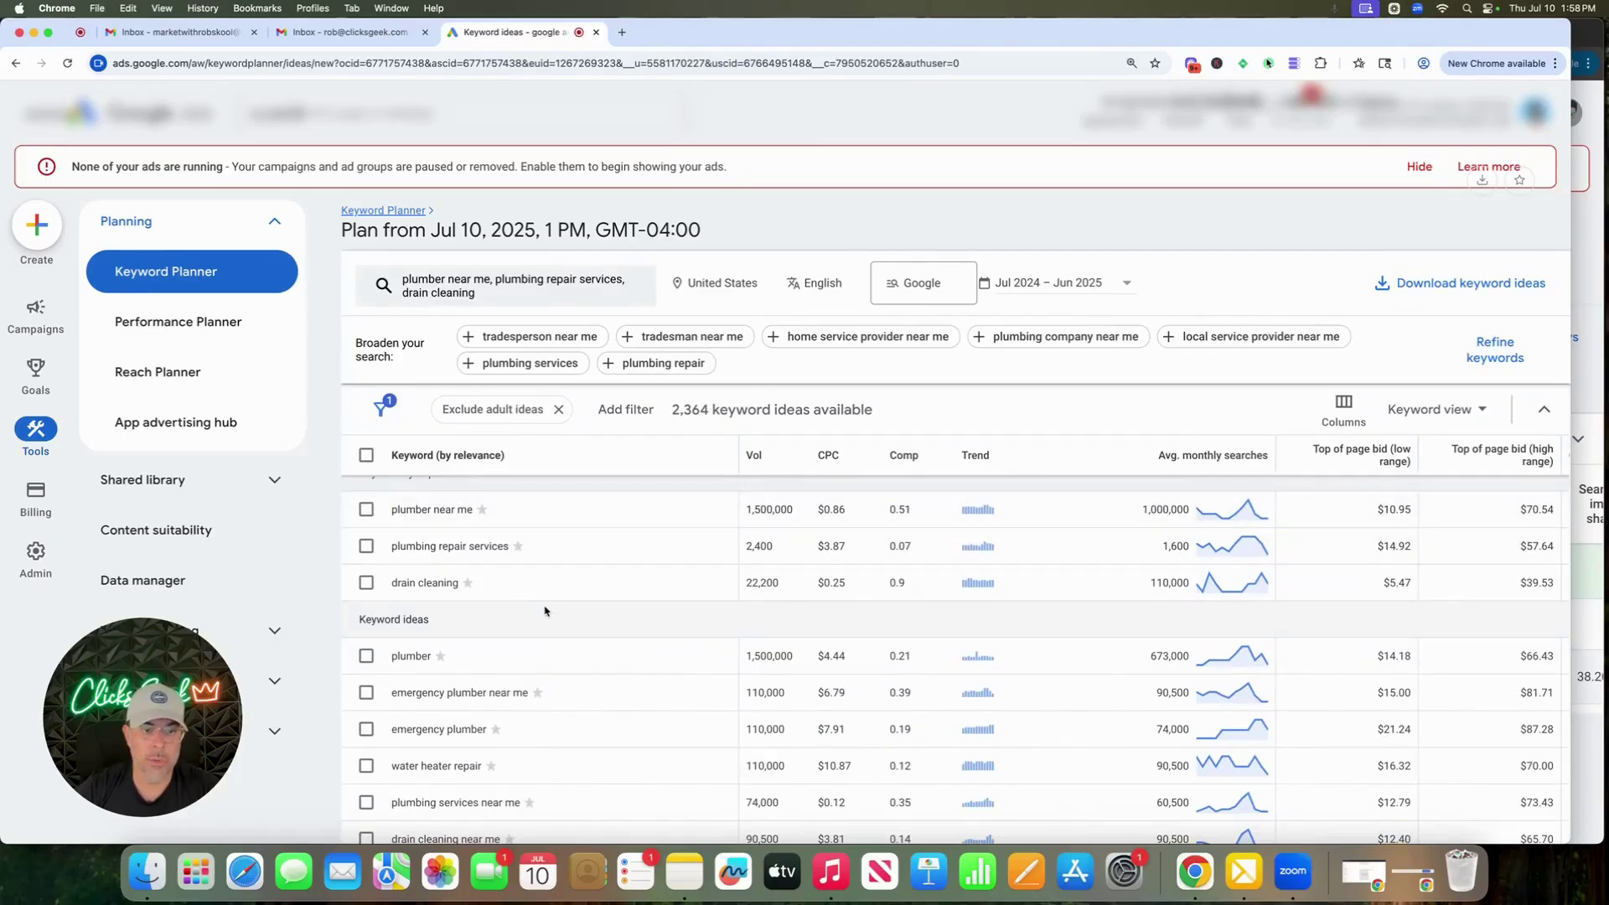
{"action": "scroll", "coordinate": [503, 662], "scroll_direction": "down", "scroll_amount": 3}
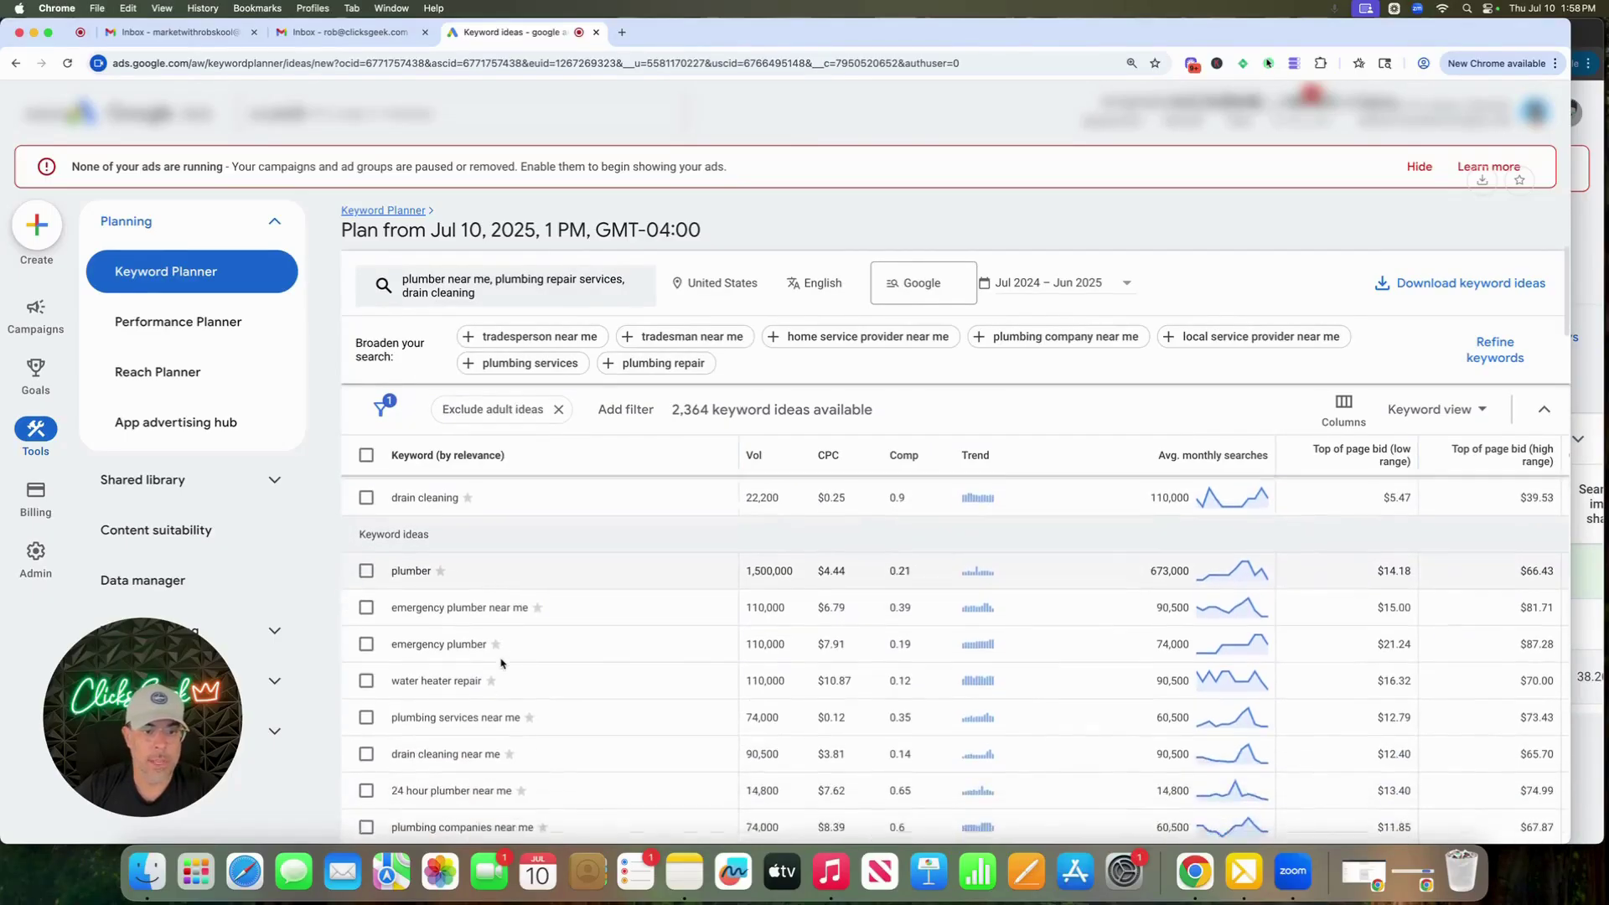
{"action": "scroll", "coordinate": [549, 627], "scroll_direction": "down", "scroll_amount": 2}
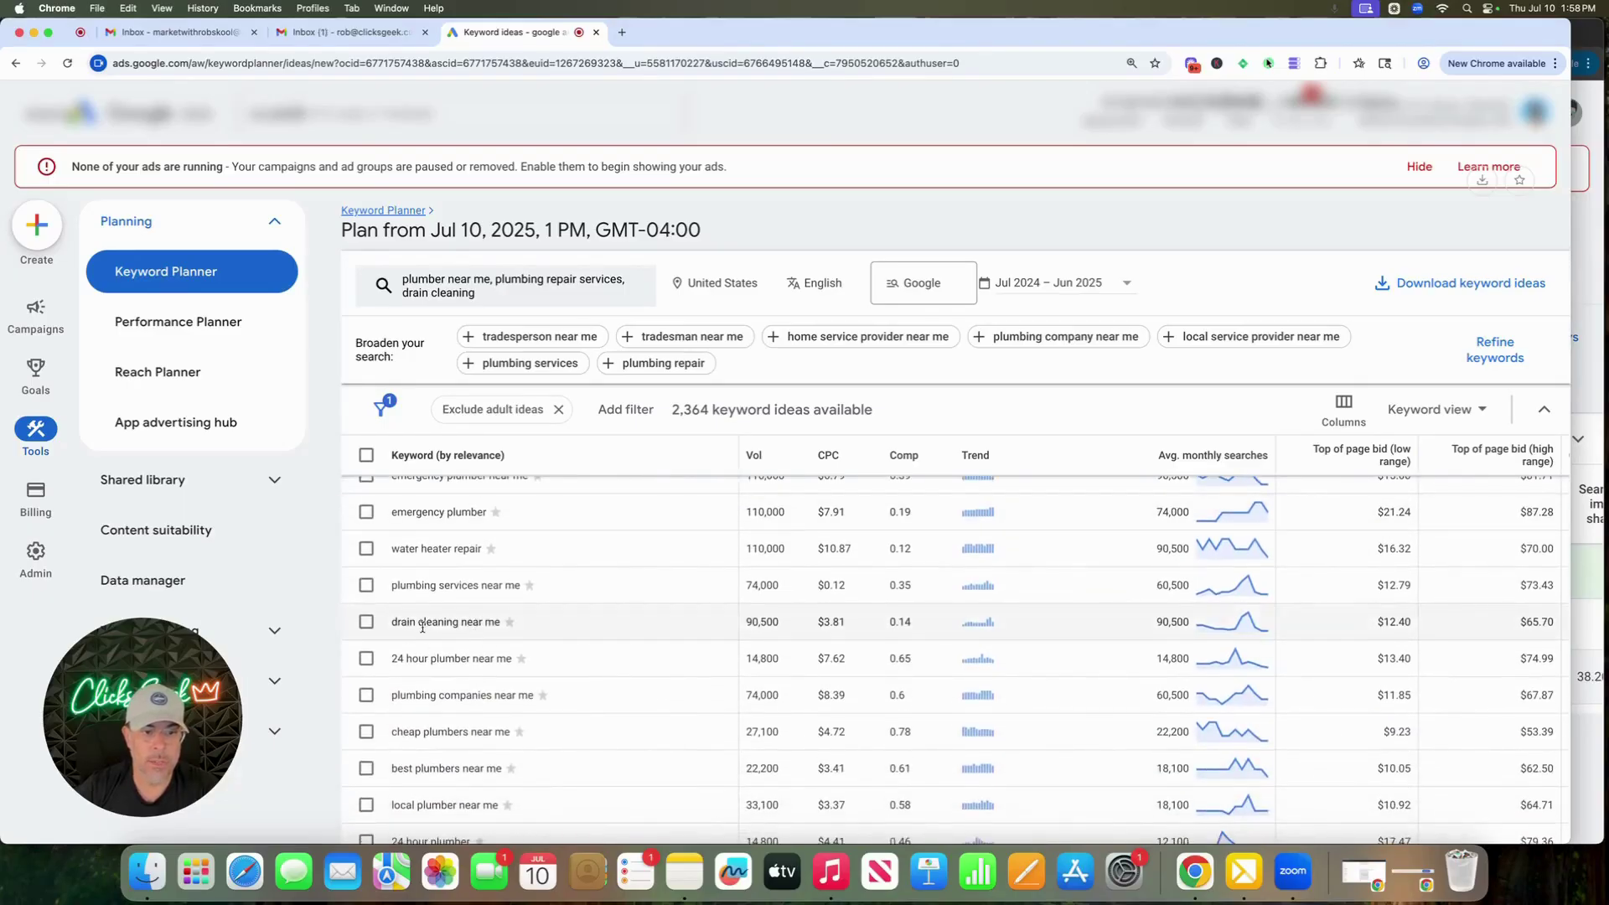
{"action": "scroll", "coordinate": [528, 635], "scroll_direction": "down", "scroll_amount": 1}
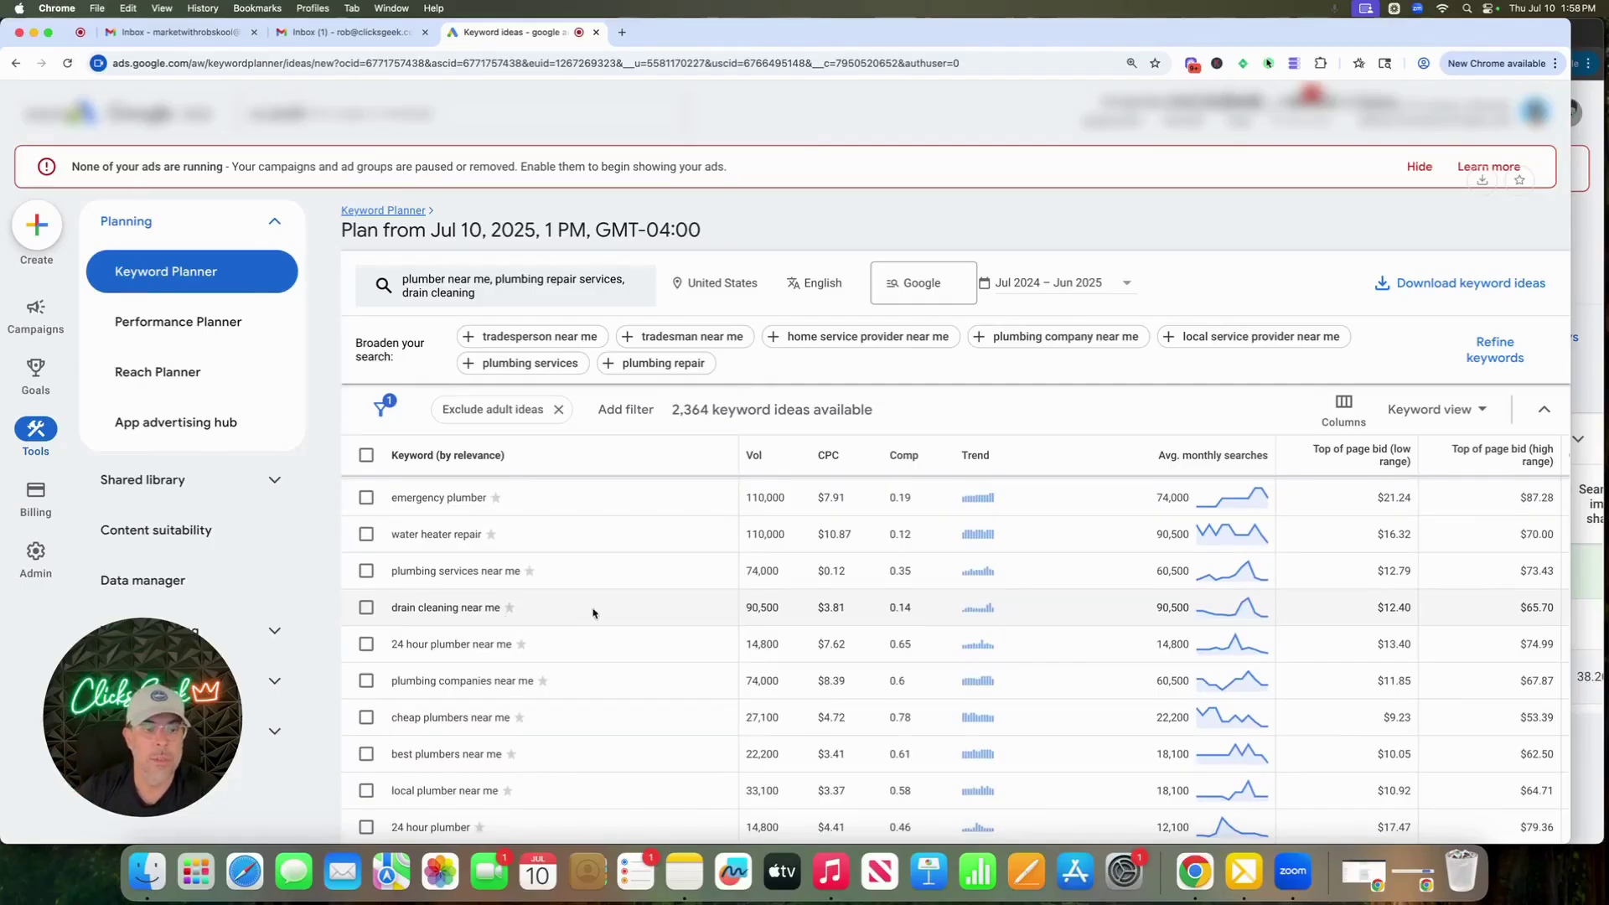
{"action": "scroll", "coordinate": [505, 620], "scroll_direction": "down", "scroll_amount": 5}
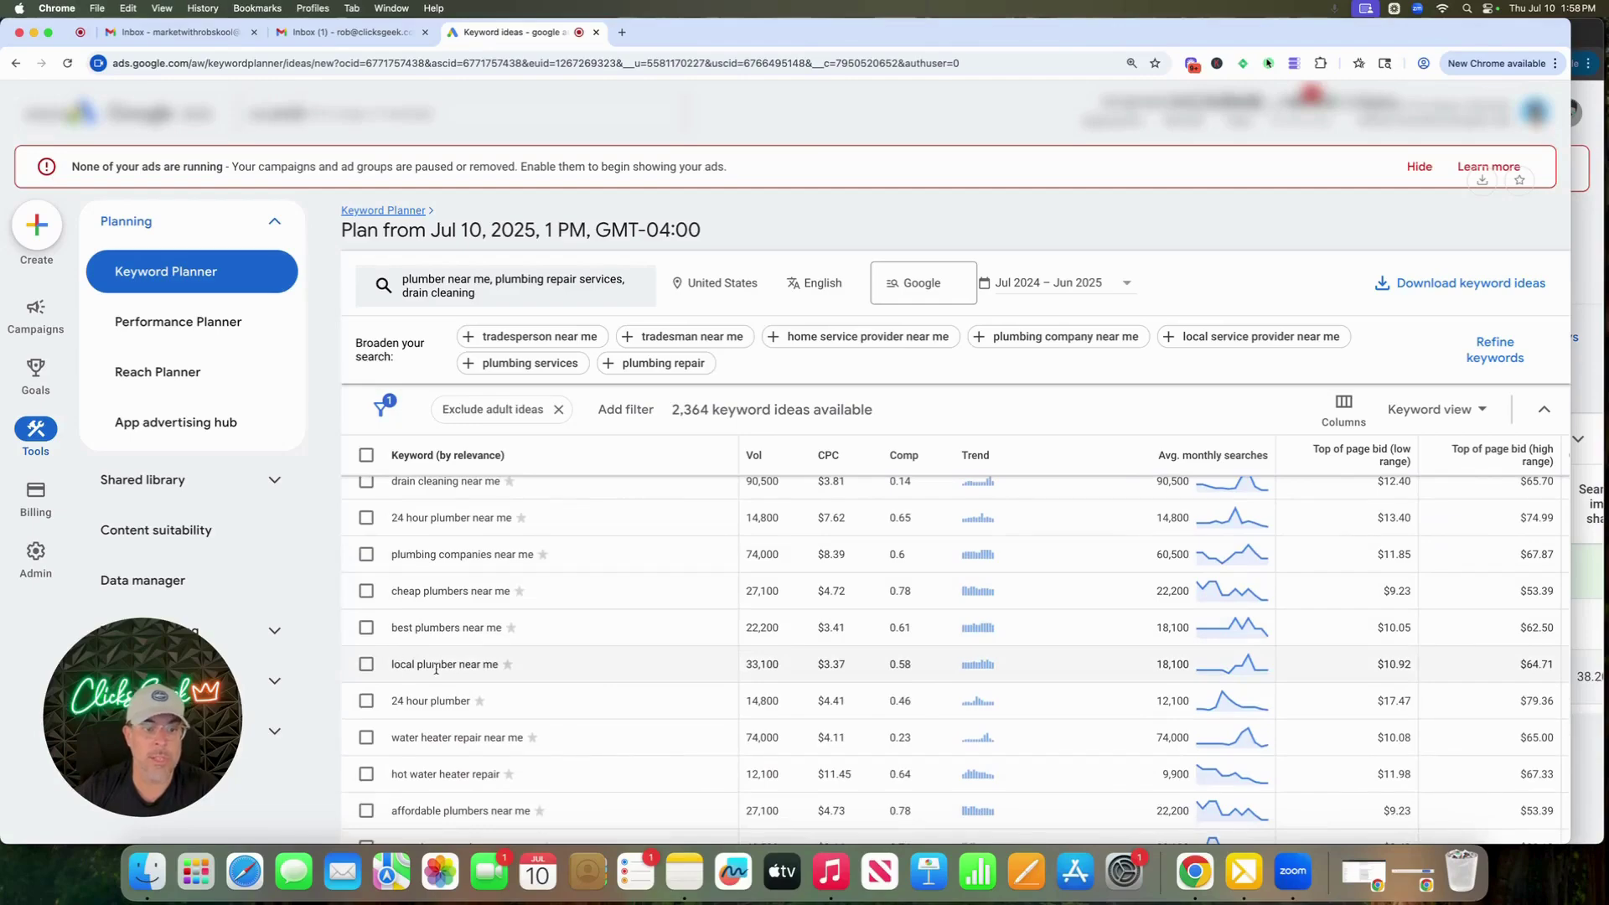
Reopen the keyword search and remove the seed keywords "plumber near me", "plumbing repair services" and "drain cleaning"
{"action": "scroll", "coordinate": [581, 653], "scroll_direction": "down", "scroll_amount": 3}
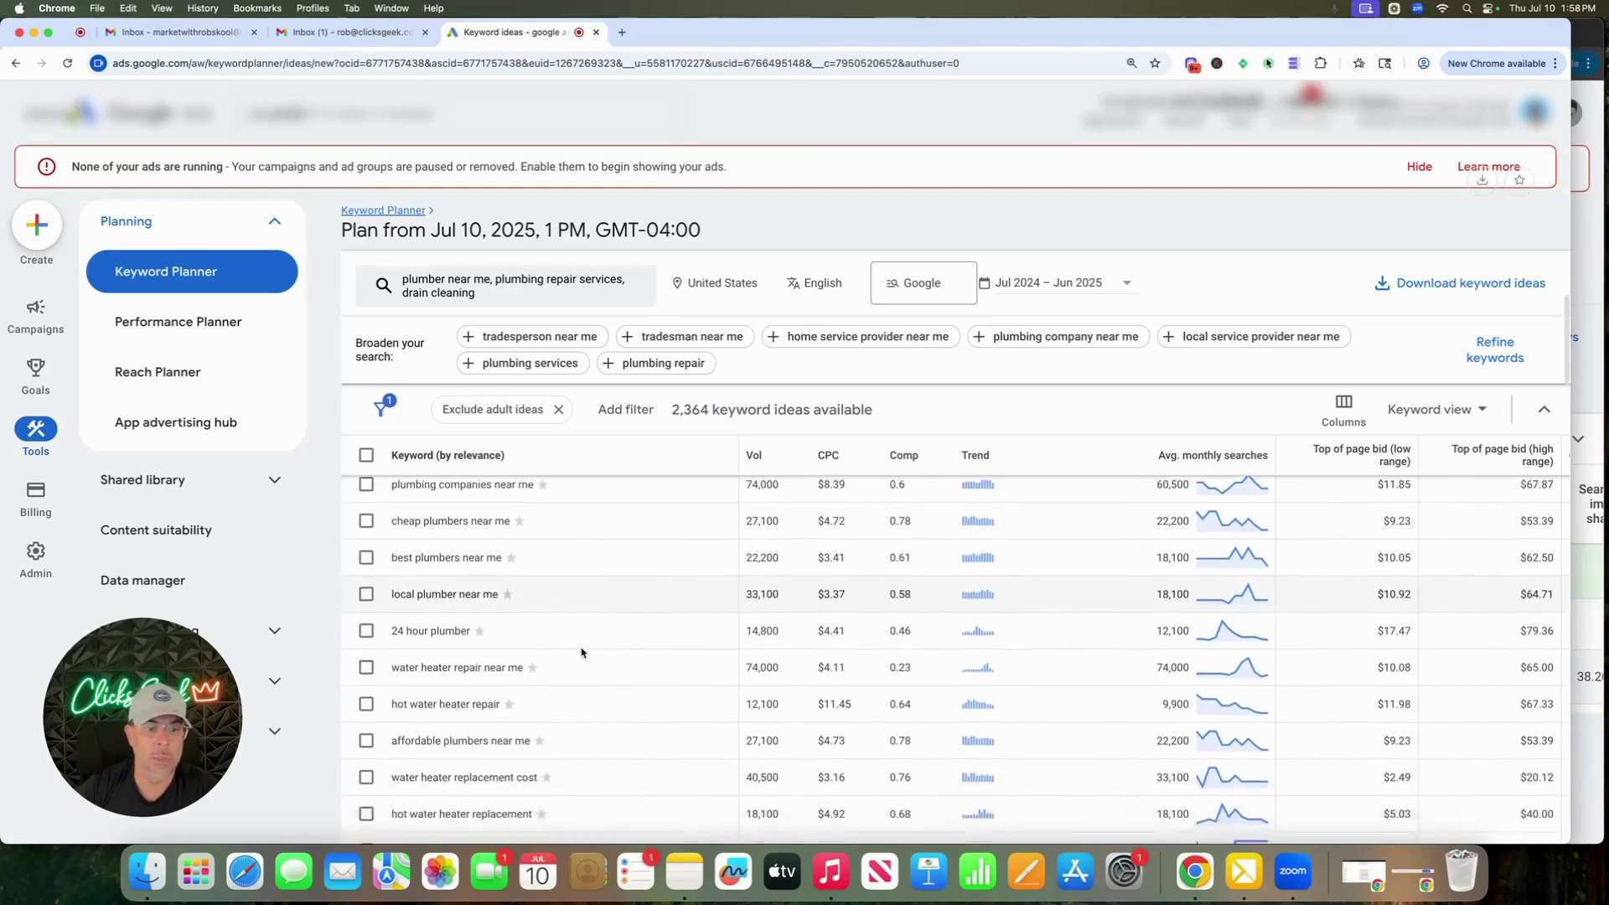
{"action": "scroll", "coordinate": [582, 652], "scroll_direction": "up", "scroll_amount": 3}
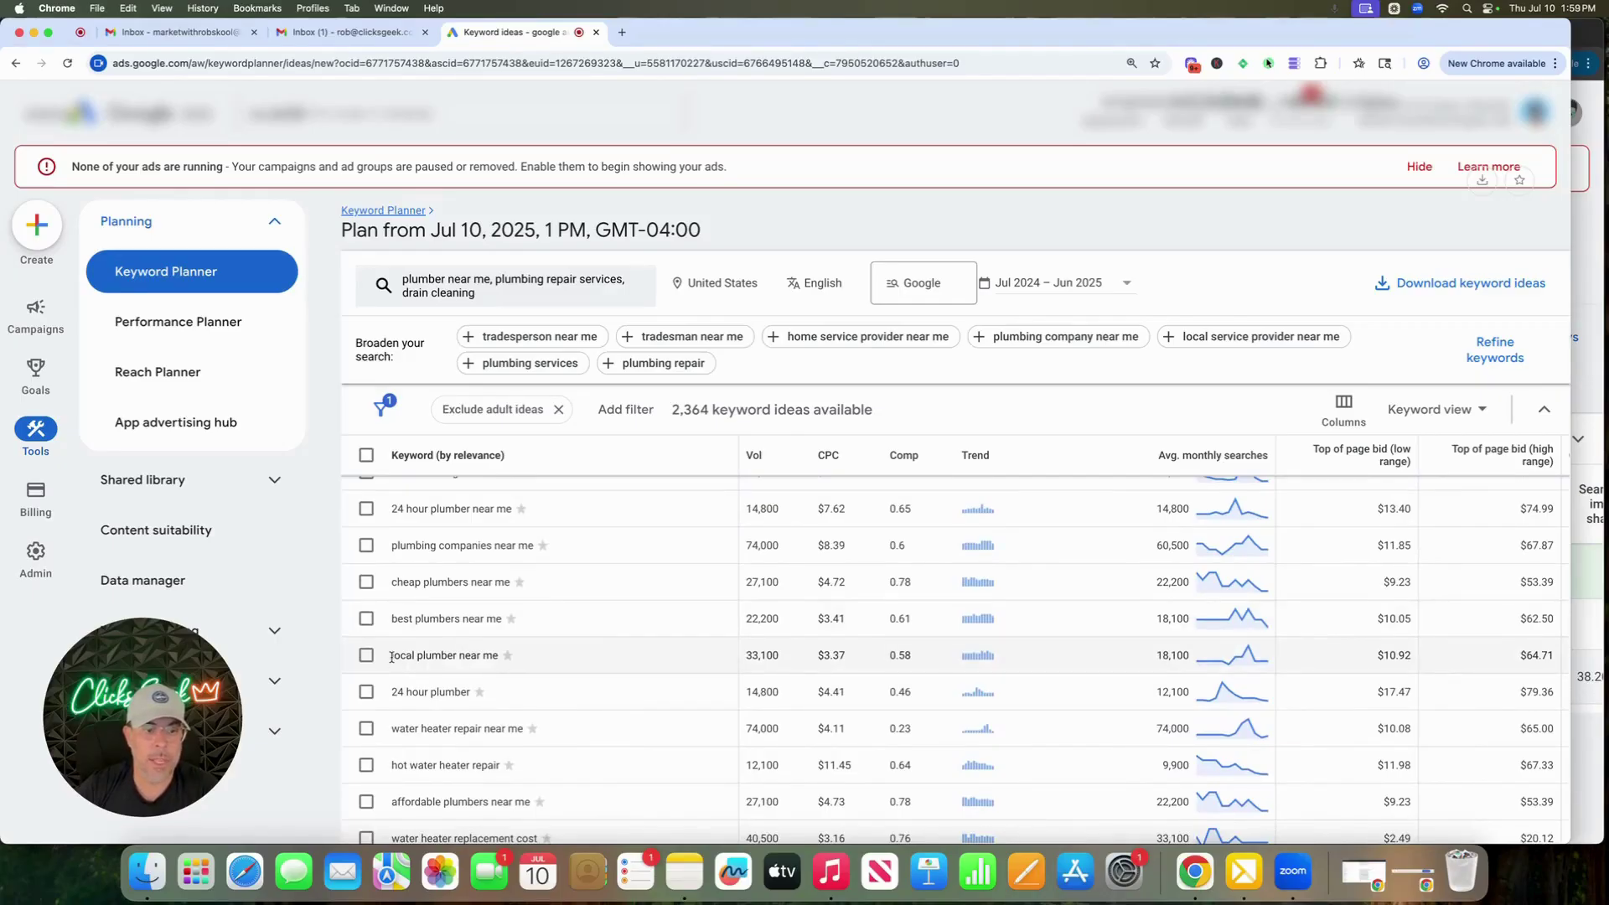
{"action": "scroll", "coordinate": [487, 656], "scroll_direction": "up", "scroll_amount": 10}
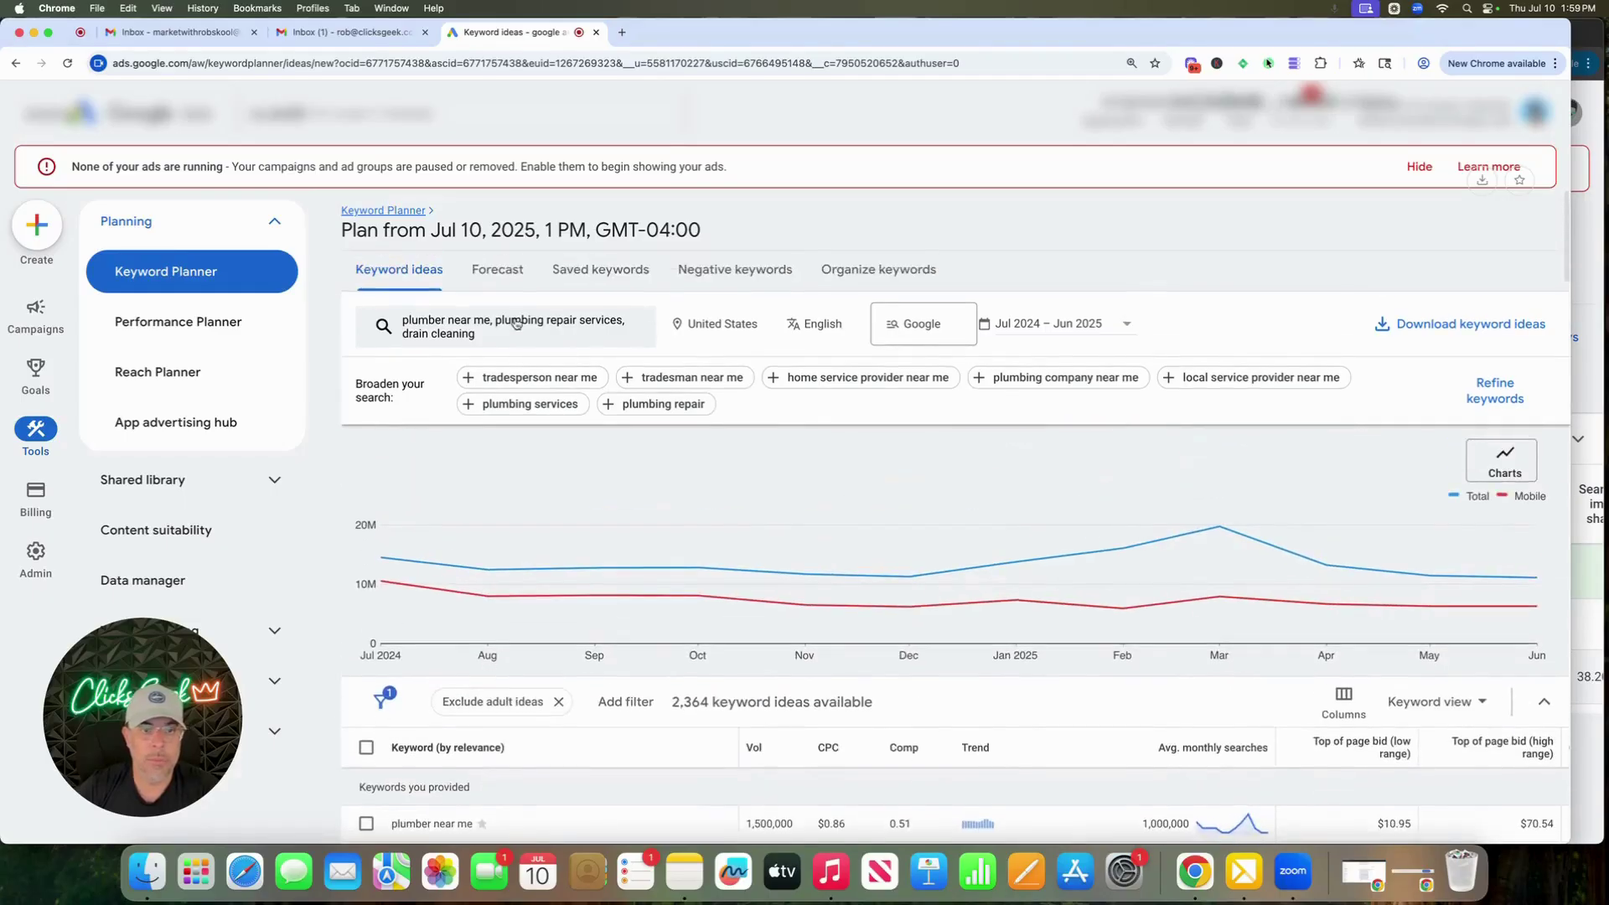
{"action": "left_click", "coordinate": [512, 322]}
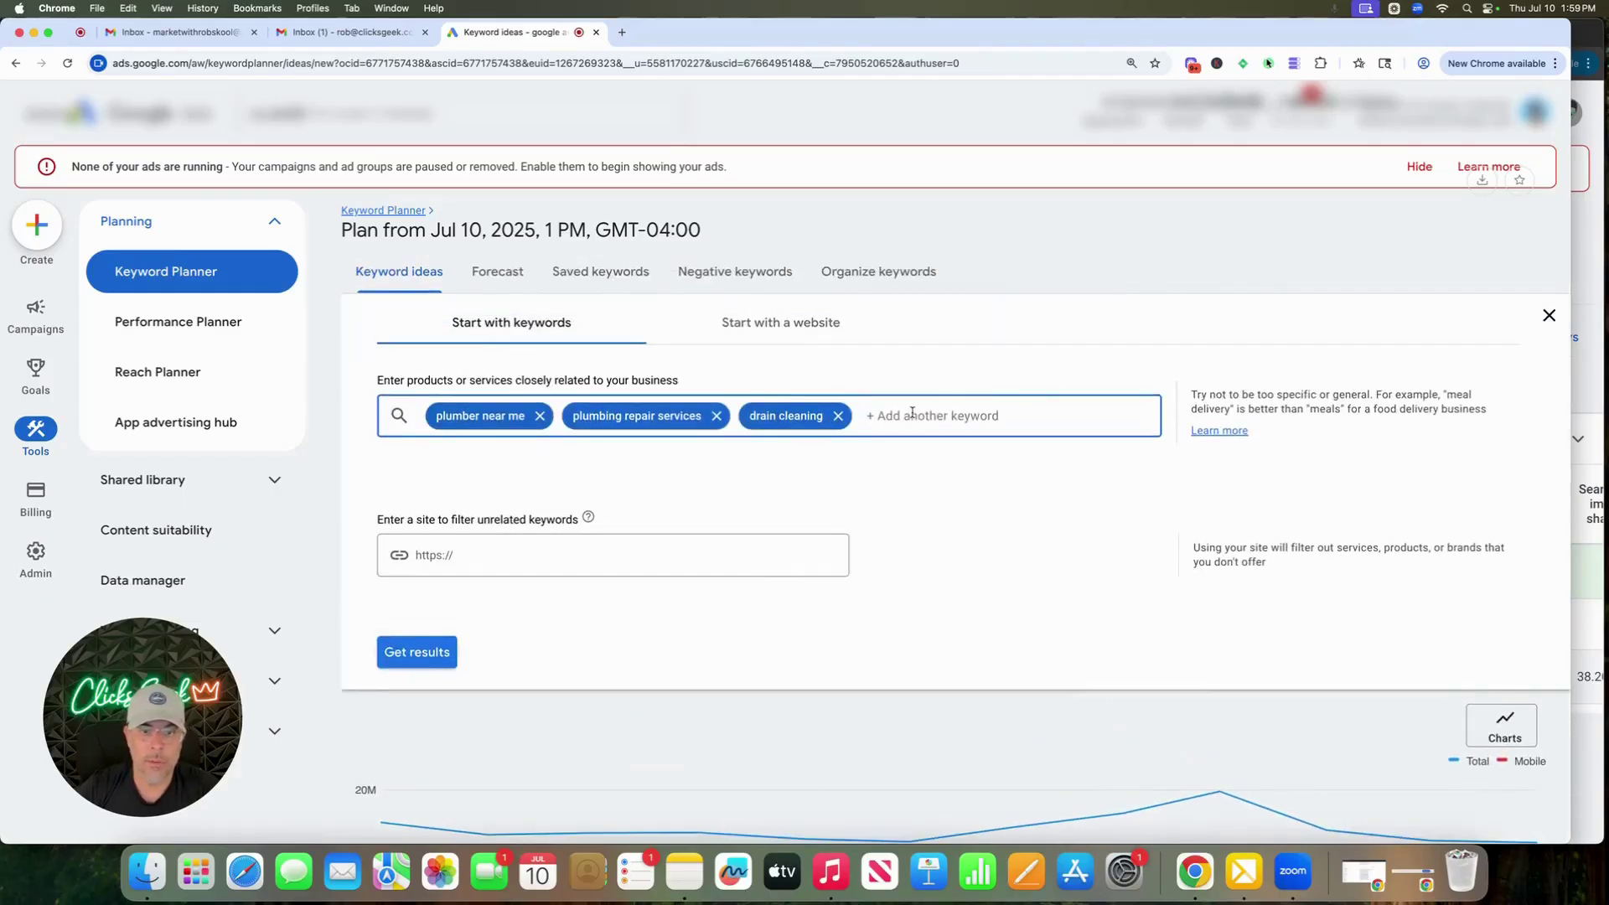
{"action": "left_click", "coordinate": [837, 416]}
{"action": "left_click", "coordinate": [717, 415]}
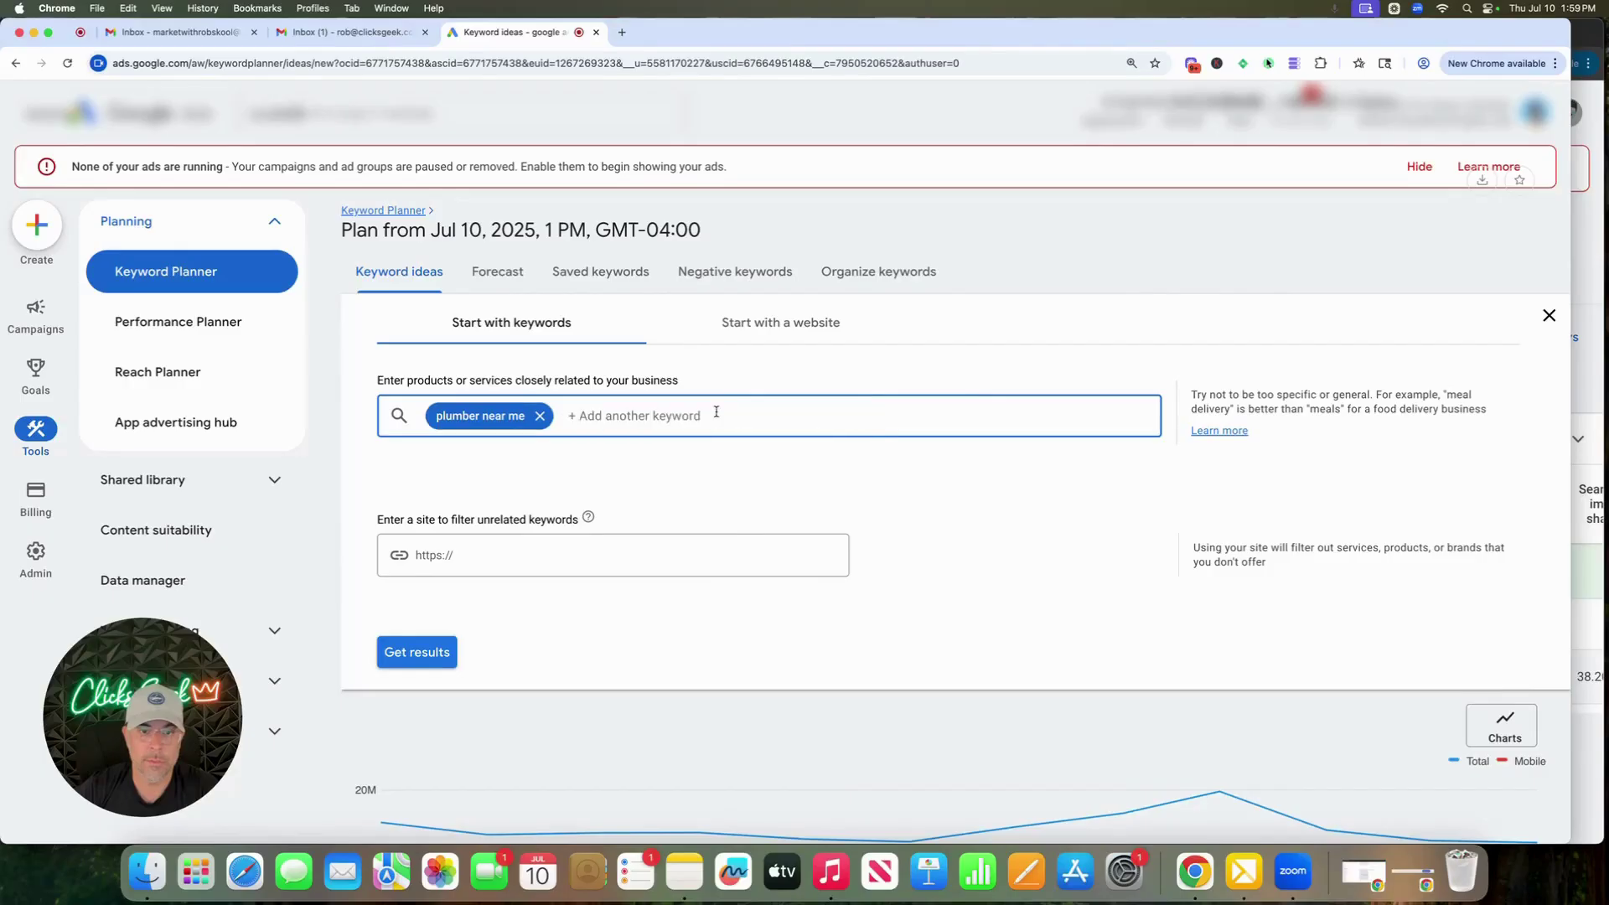
{"action": "left_click", "coordinate": [539, 416]}
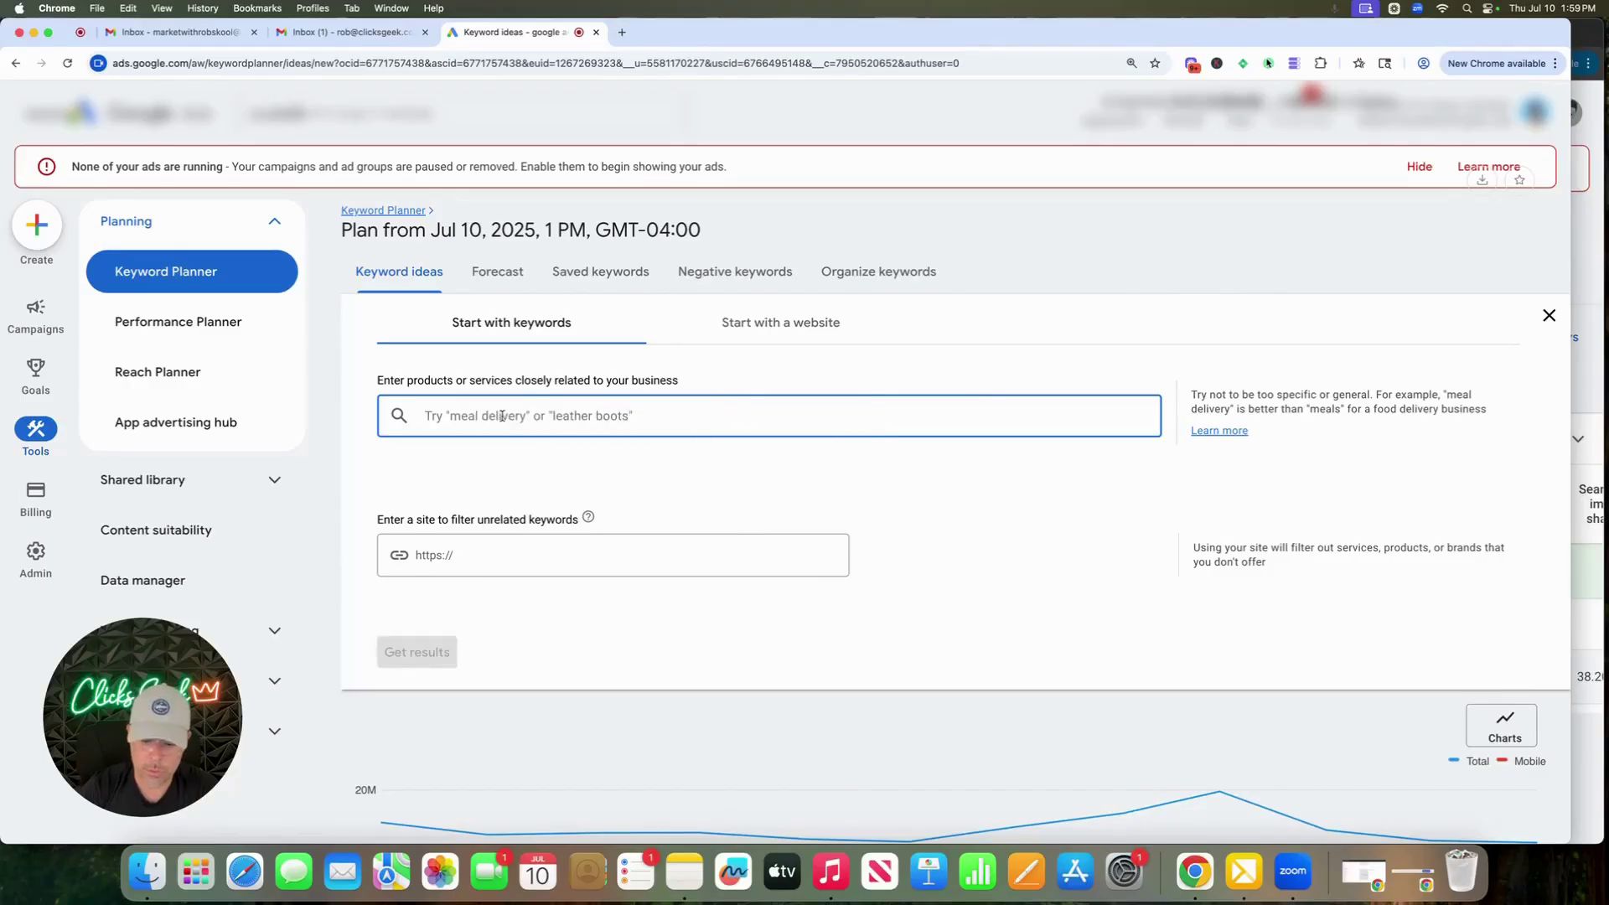
Get keyword ideas for the seed keywords "local plumber" and "local plumbing comapny"
{"action": "type", "text": "local plumb"}
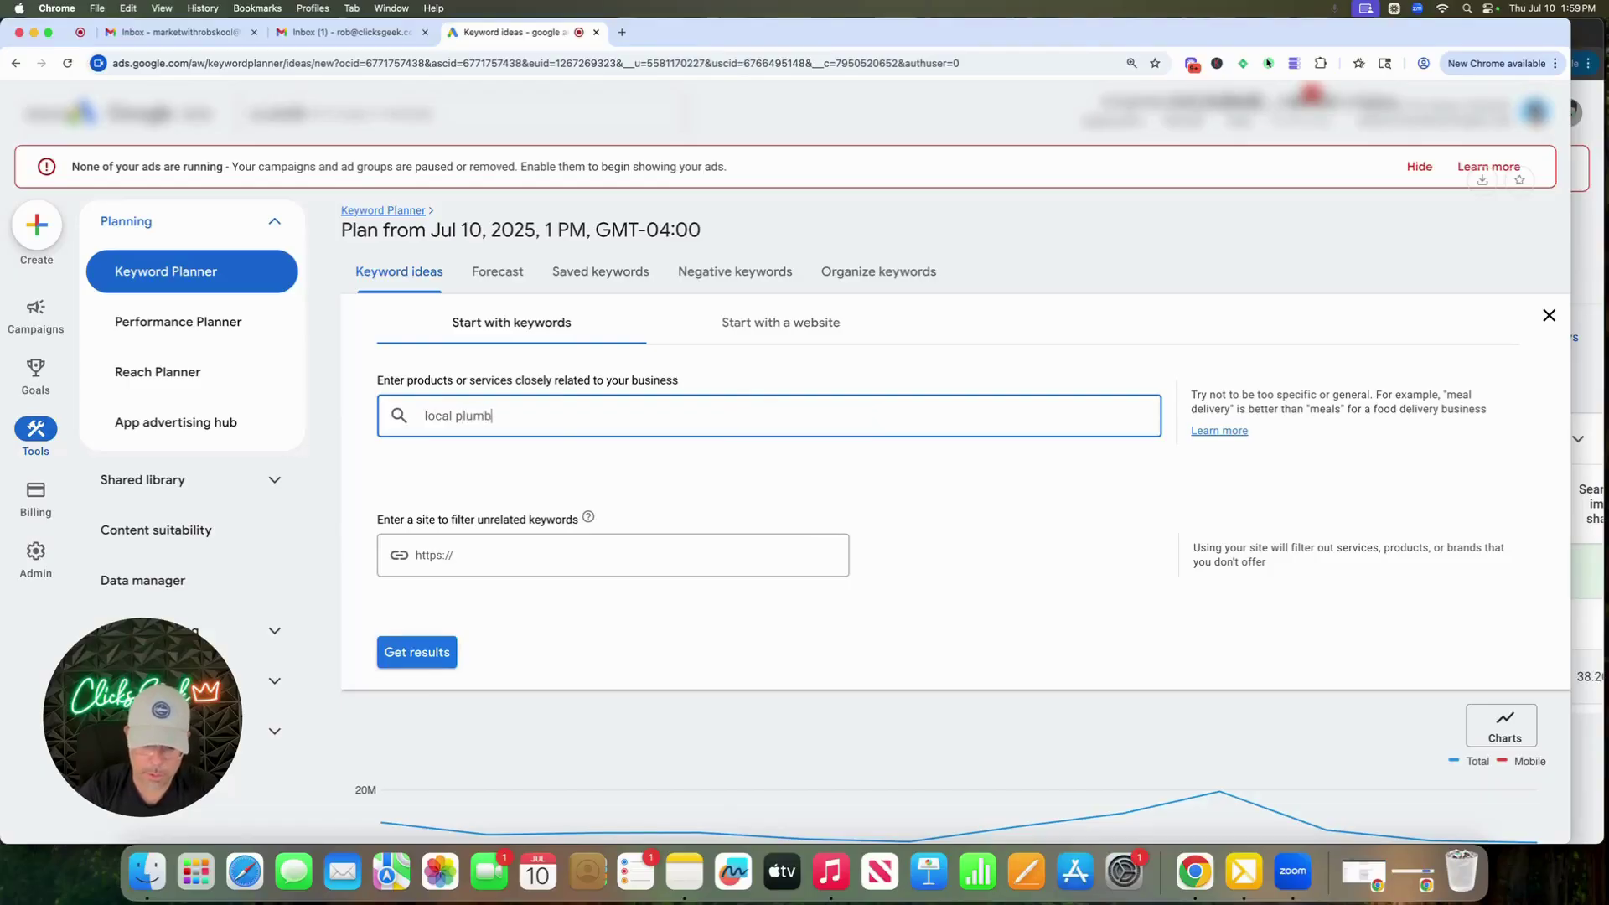
{"action": "type", "text": "er"}
{"action": "key", "text": "Return"}
{"action": "type", "text": "local"}
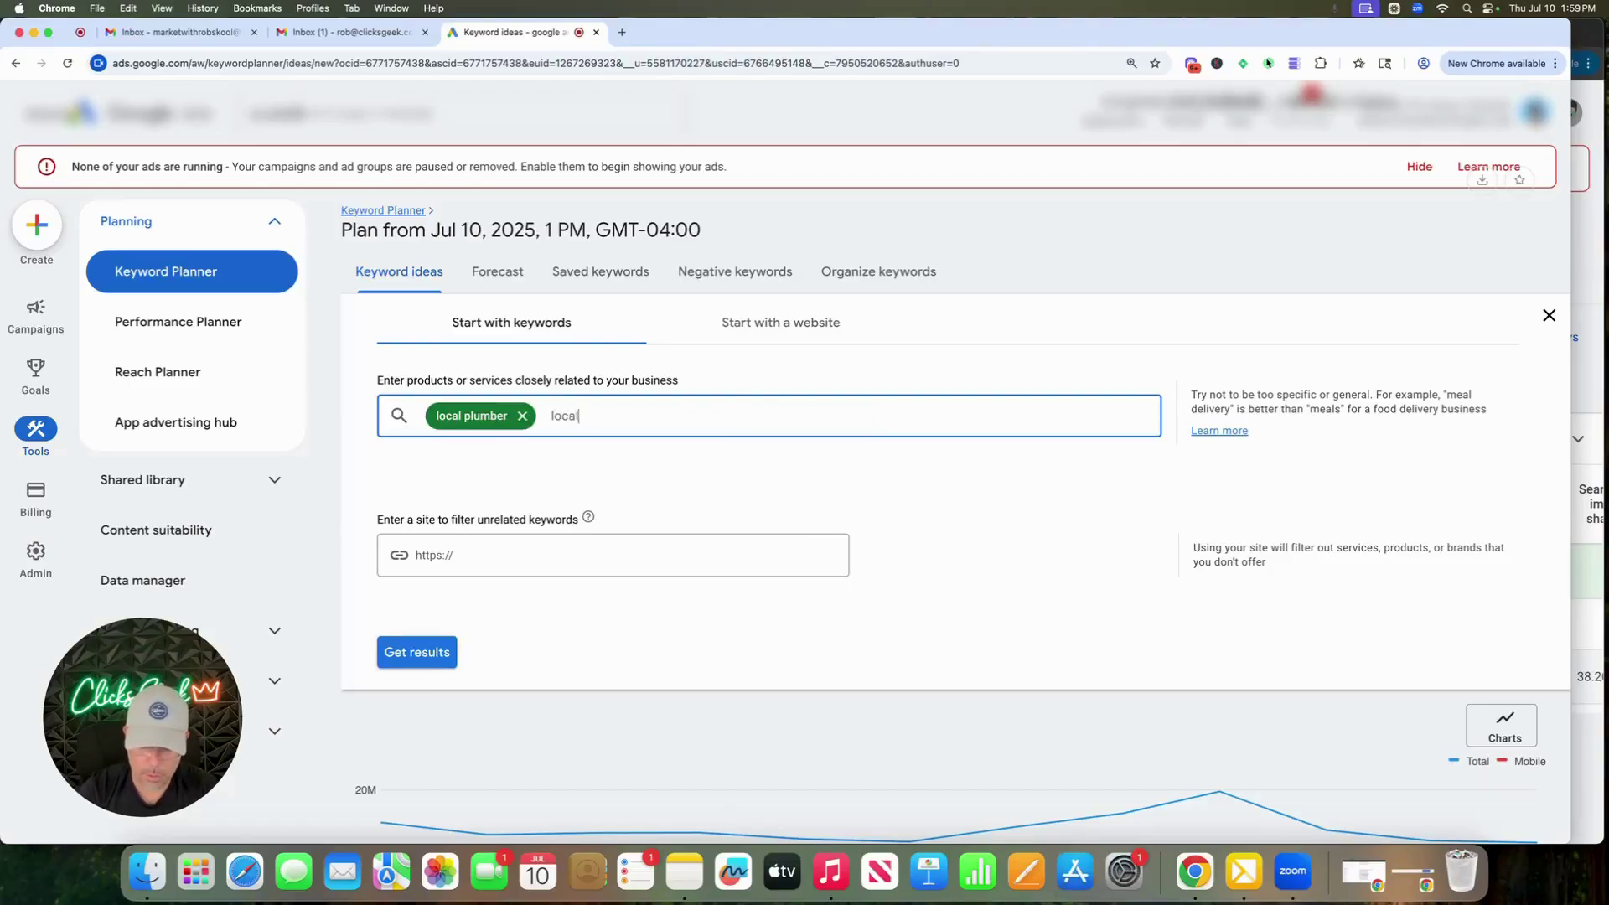
{"action": "type", "text": " plumbing comapny"}
{"action": "key", "text": "Return"}
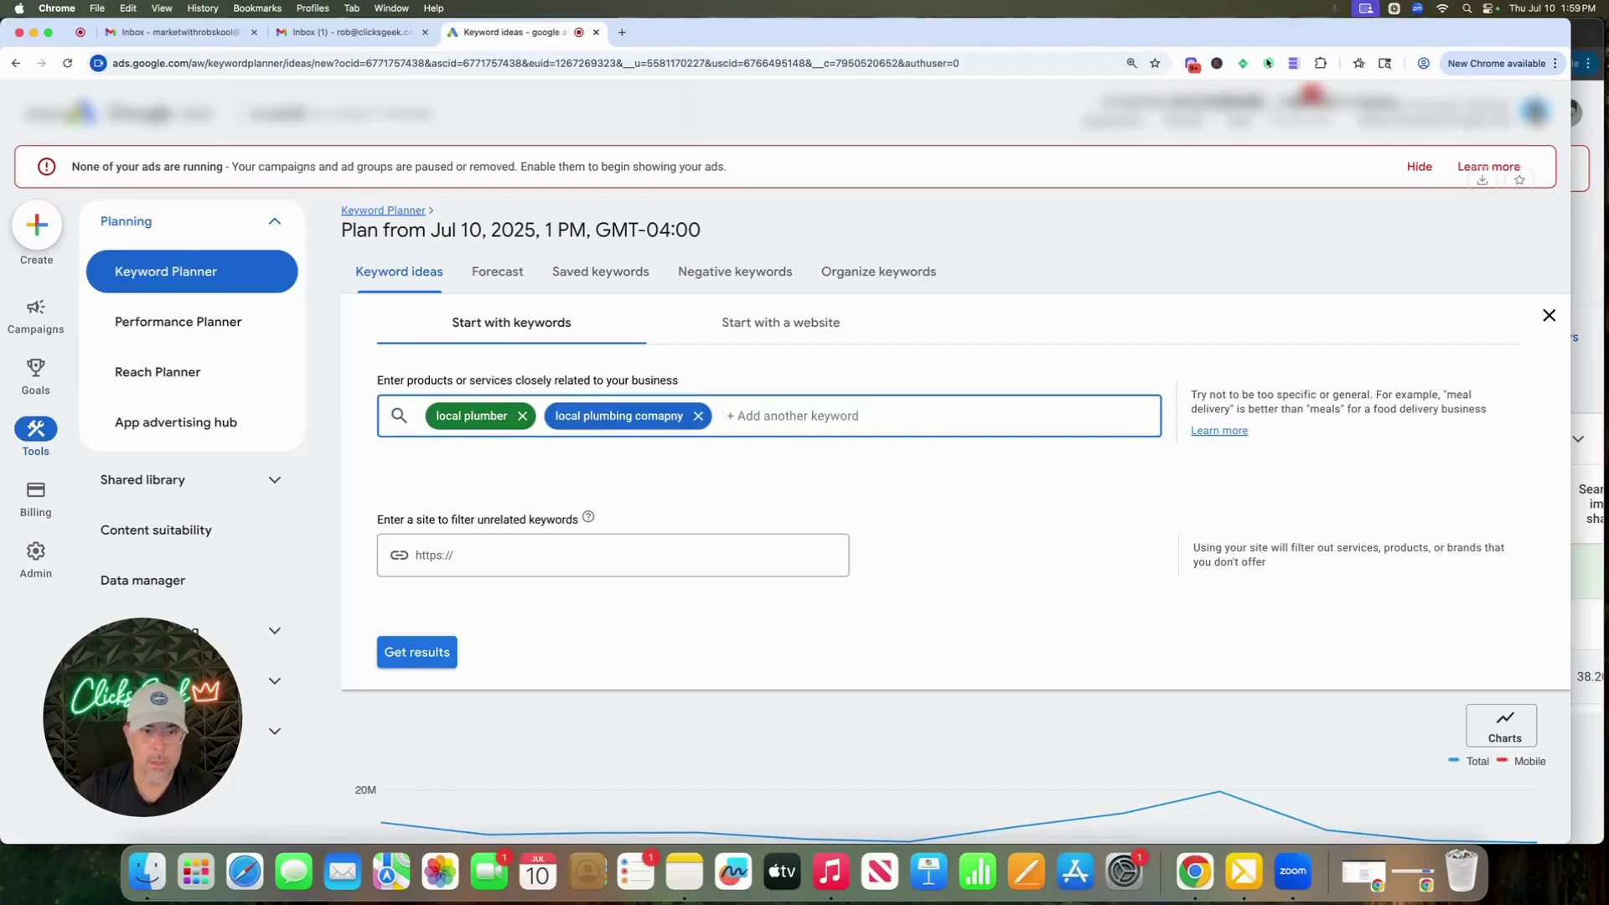
{"action": "left_click", "coordinate": [416, 655]}
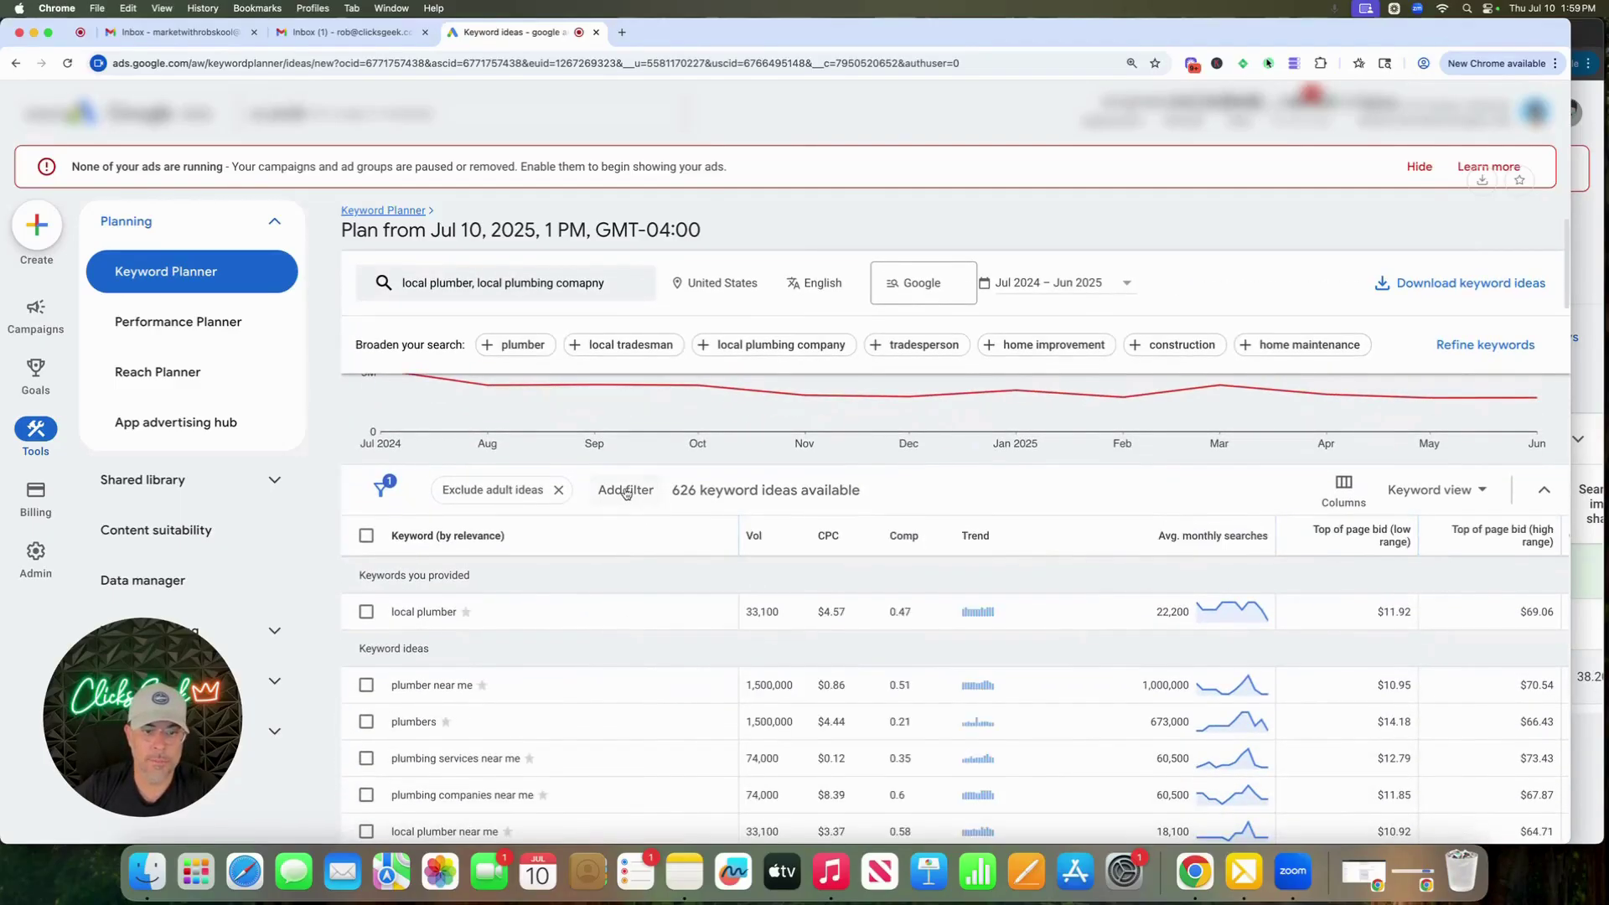
Filter the keyword ideas to those whose keyword text contains "local", using text match
{"action": "left_click", "coordinate": [626, 491]}
{"action": "scroll", "coordinate": [671, 303], "scroll_direction": "down", "scroll_amount": 2}
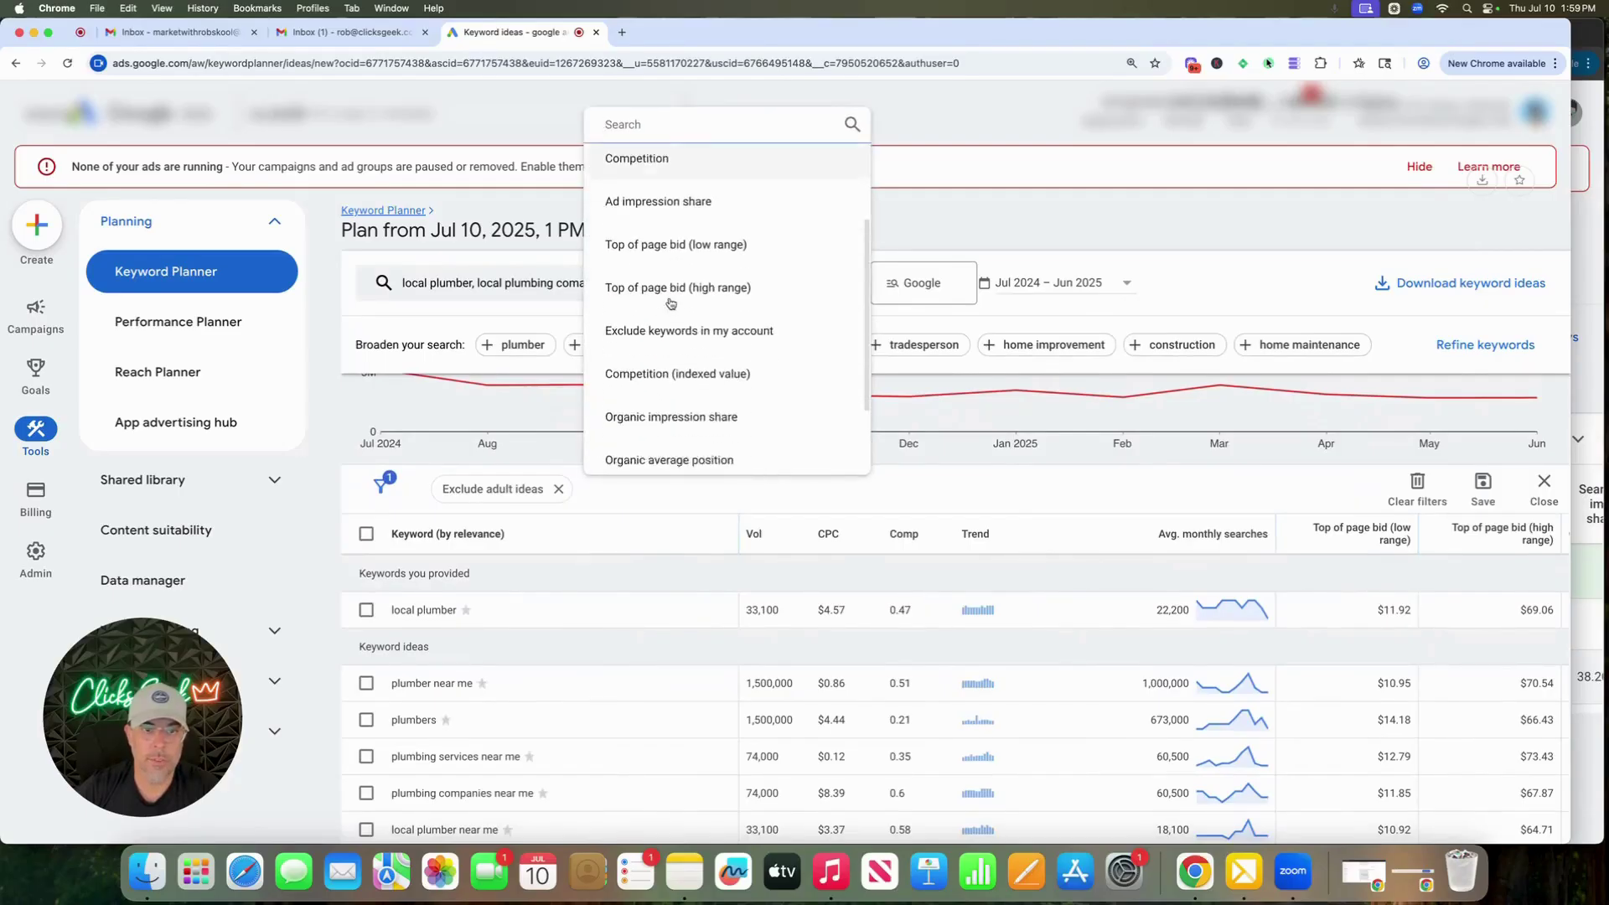
{"action": "scroll", "coordinate": [671, 303], "scroll_direction": "down", "scroll_amount": 3}
{"action": "left_click", "coordinate": [650, 401]}
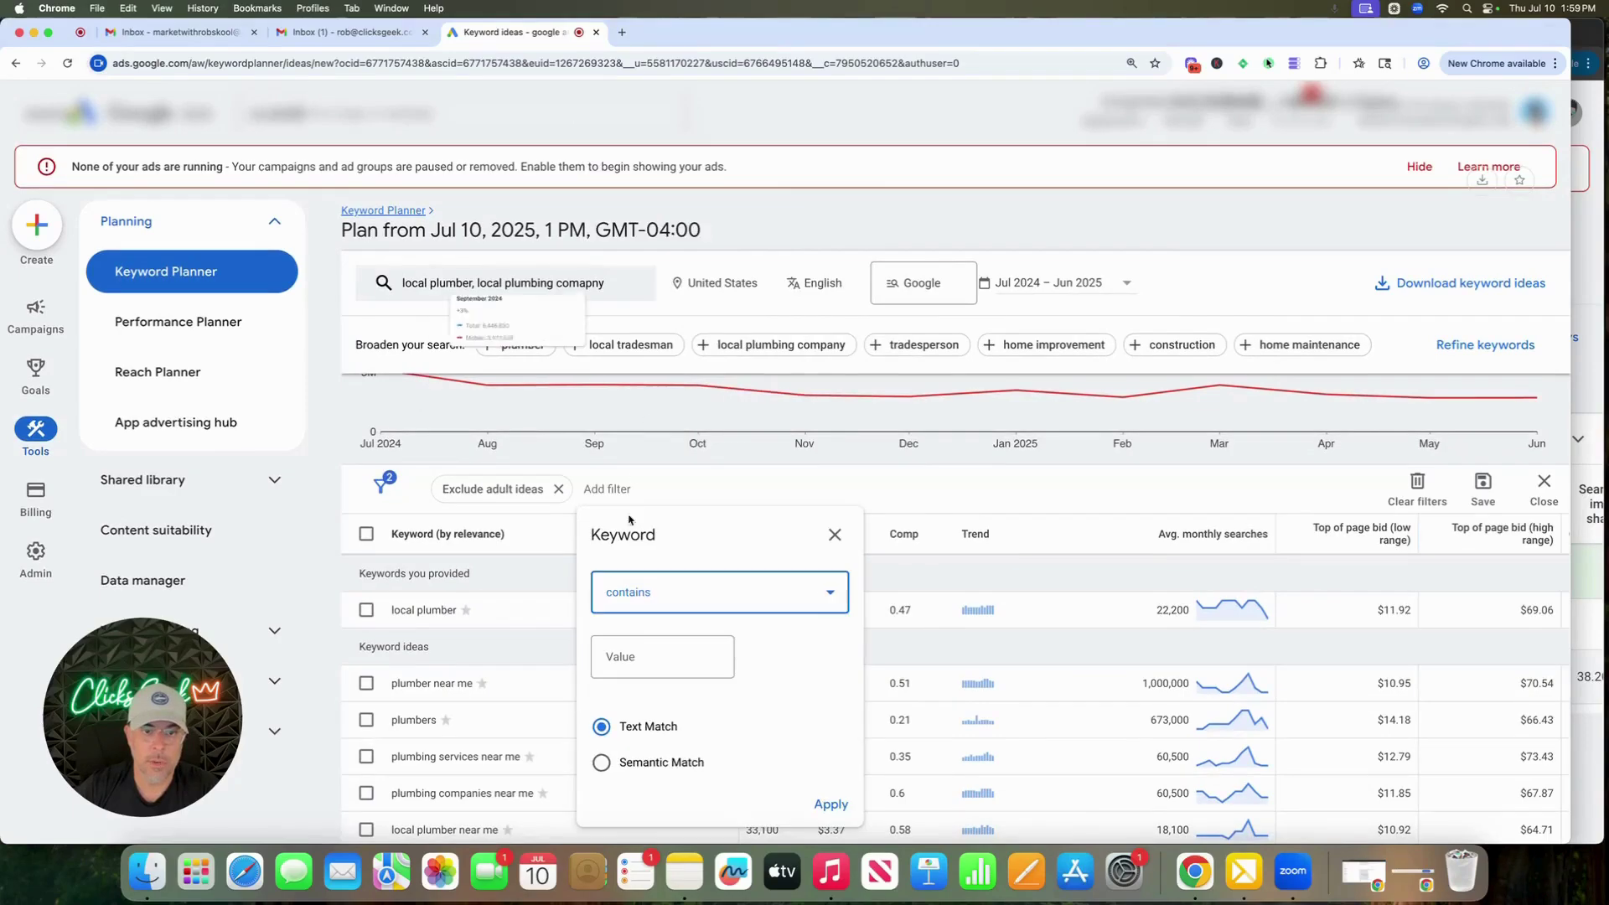
{"action": "left_click", "coordinate": [621, 656]}
{"action": "type", "text": "l"}
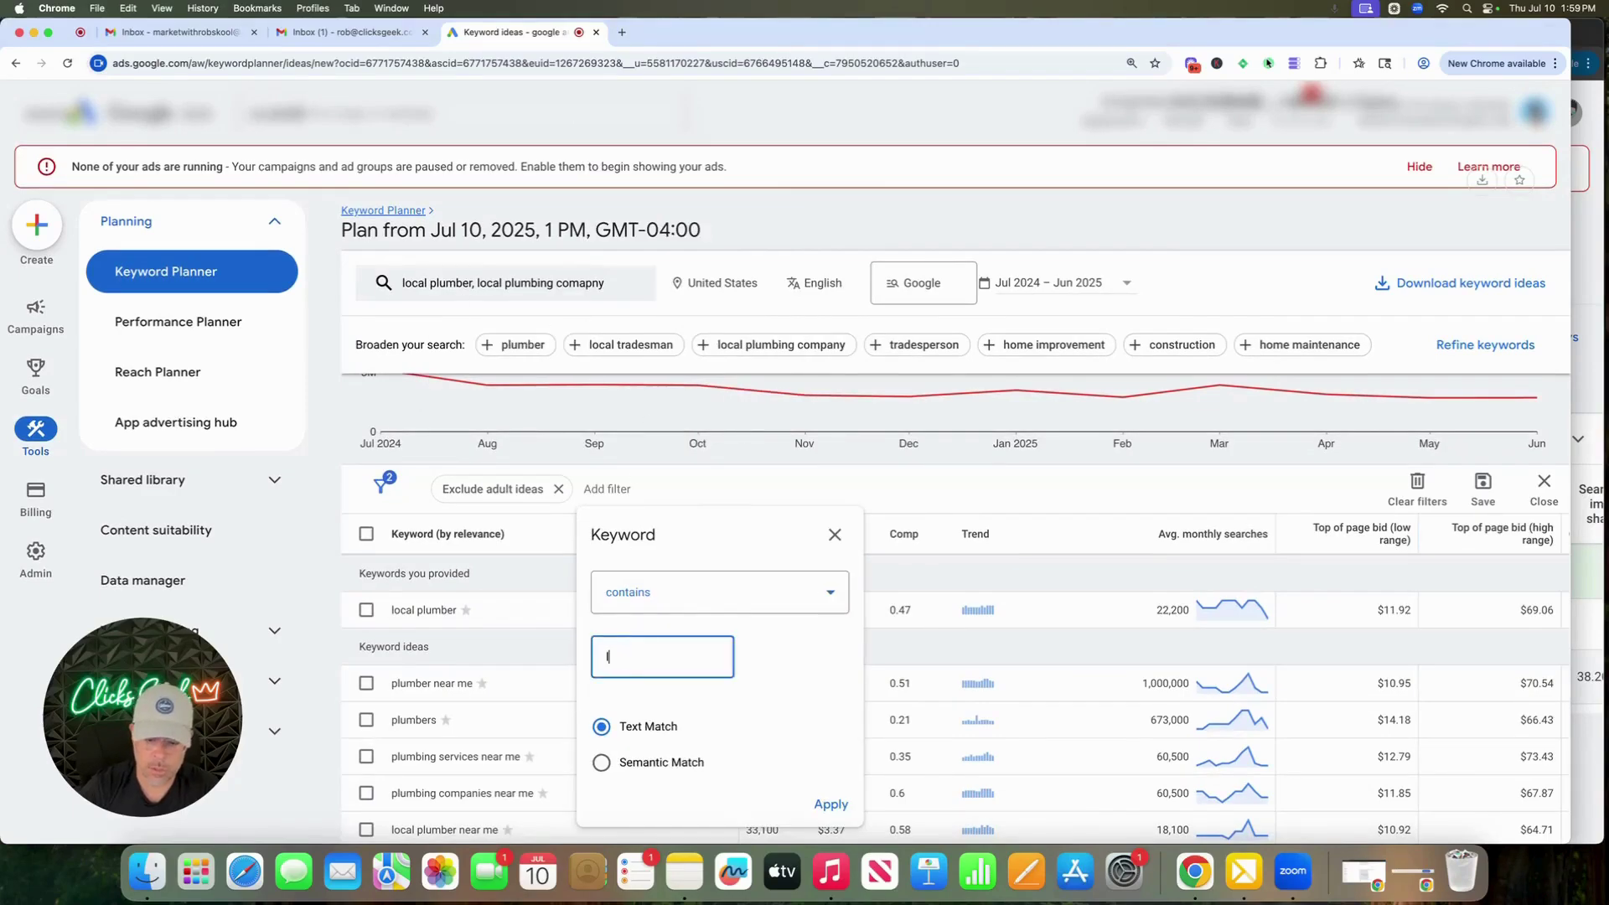
{"action": "type", "text": "ocal"}
{"action": "left_click", "coordinate": [830, 804]}
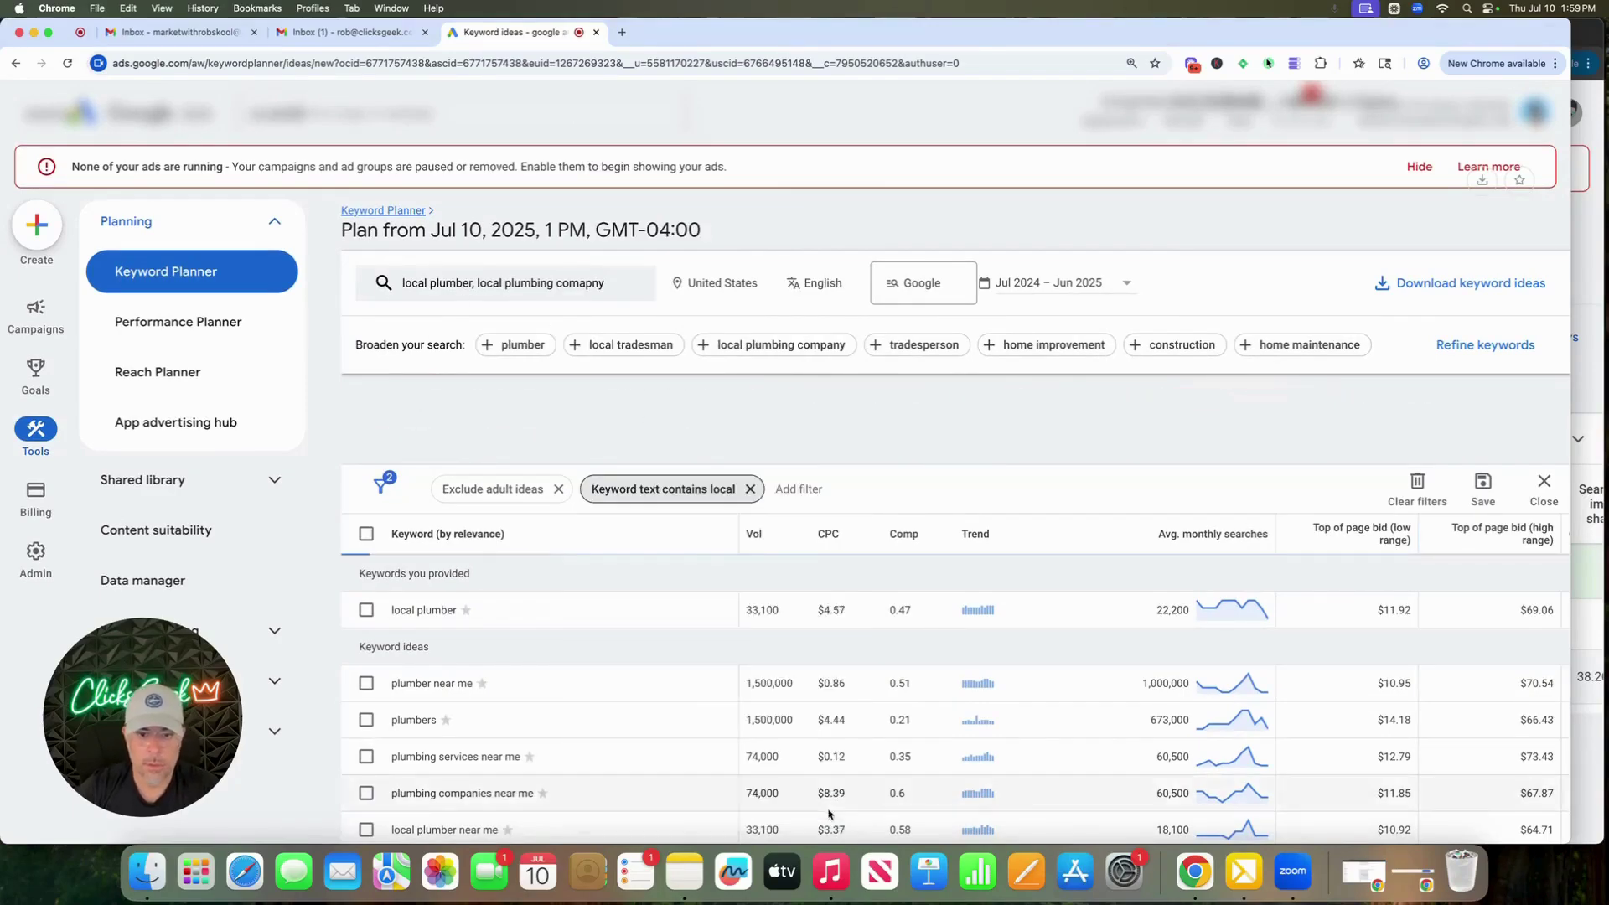
Remove all previously collected keywords from the Keywordme extension's list
{"action": "scroll", "coordinate": [658, 674], "scroll_direction": "down", "scroll_amount": 3}
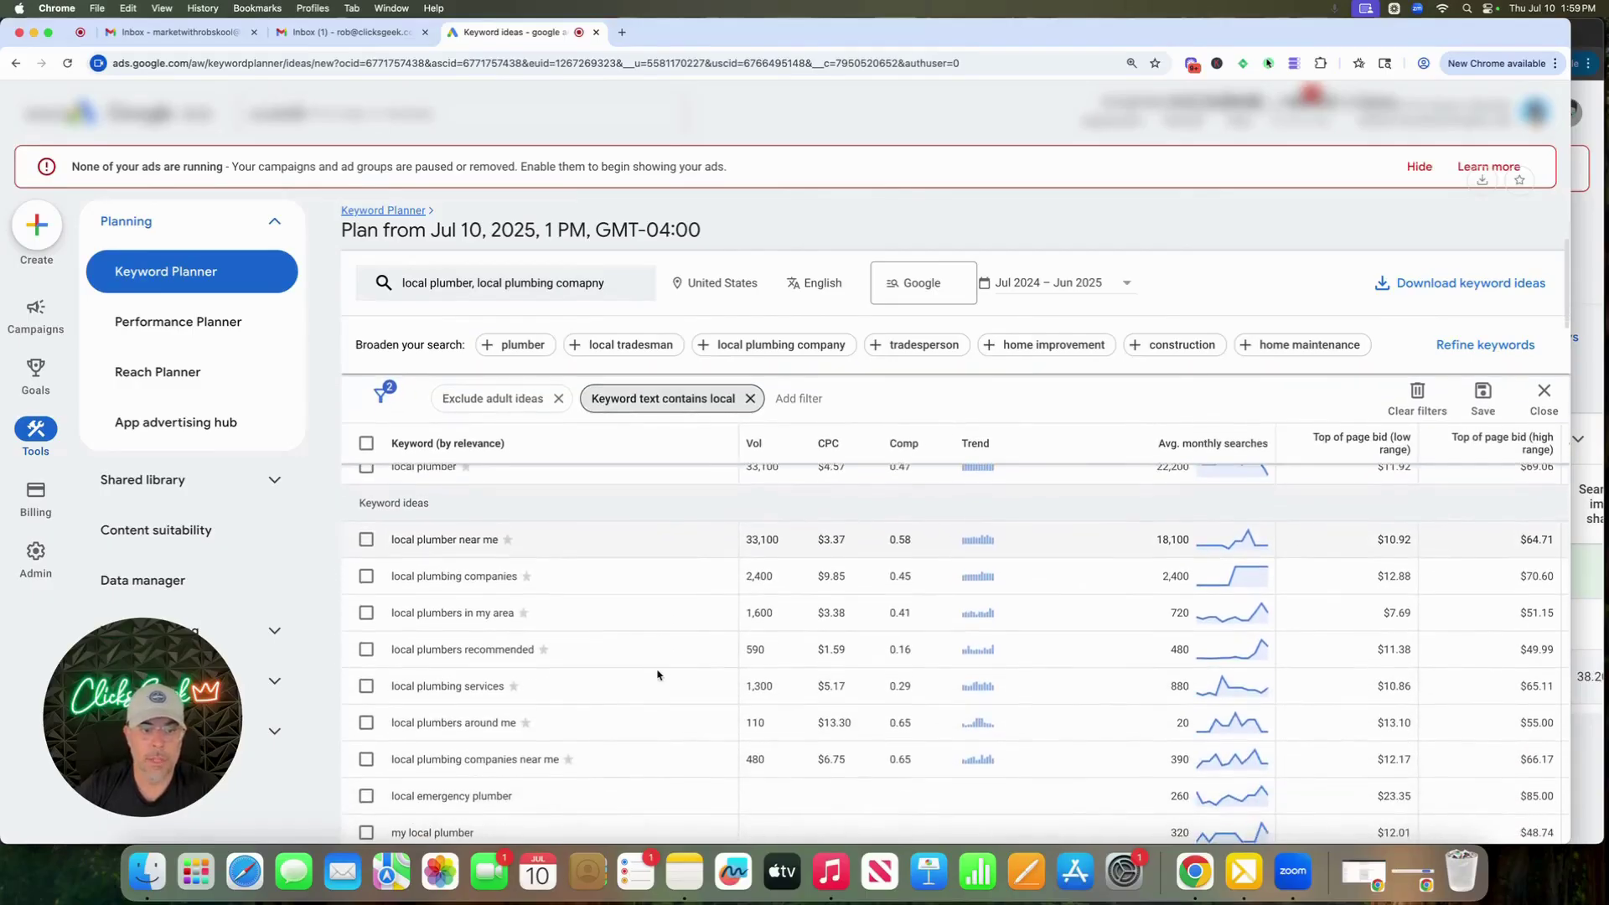
{"action": "left_click", "coordinate": [1293, 63]}
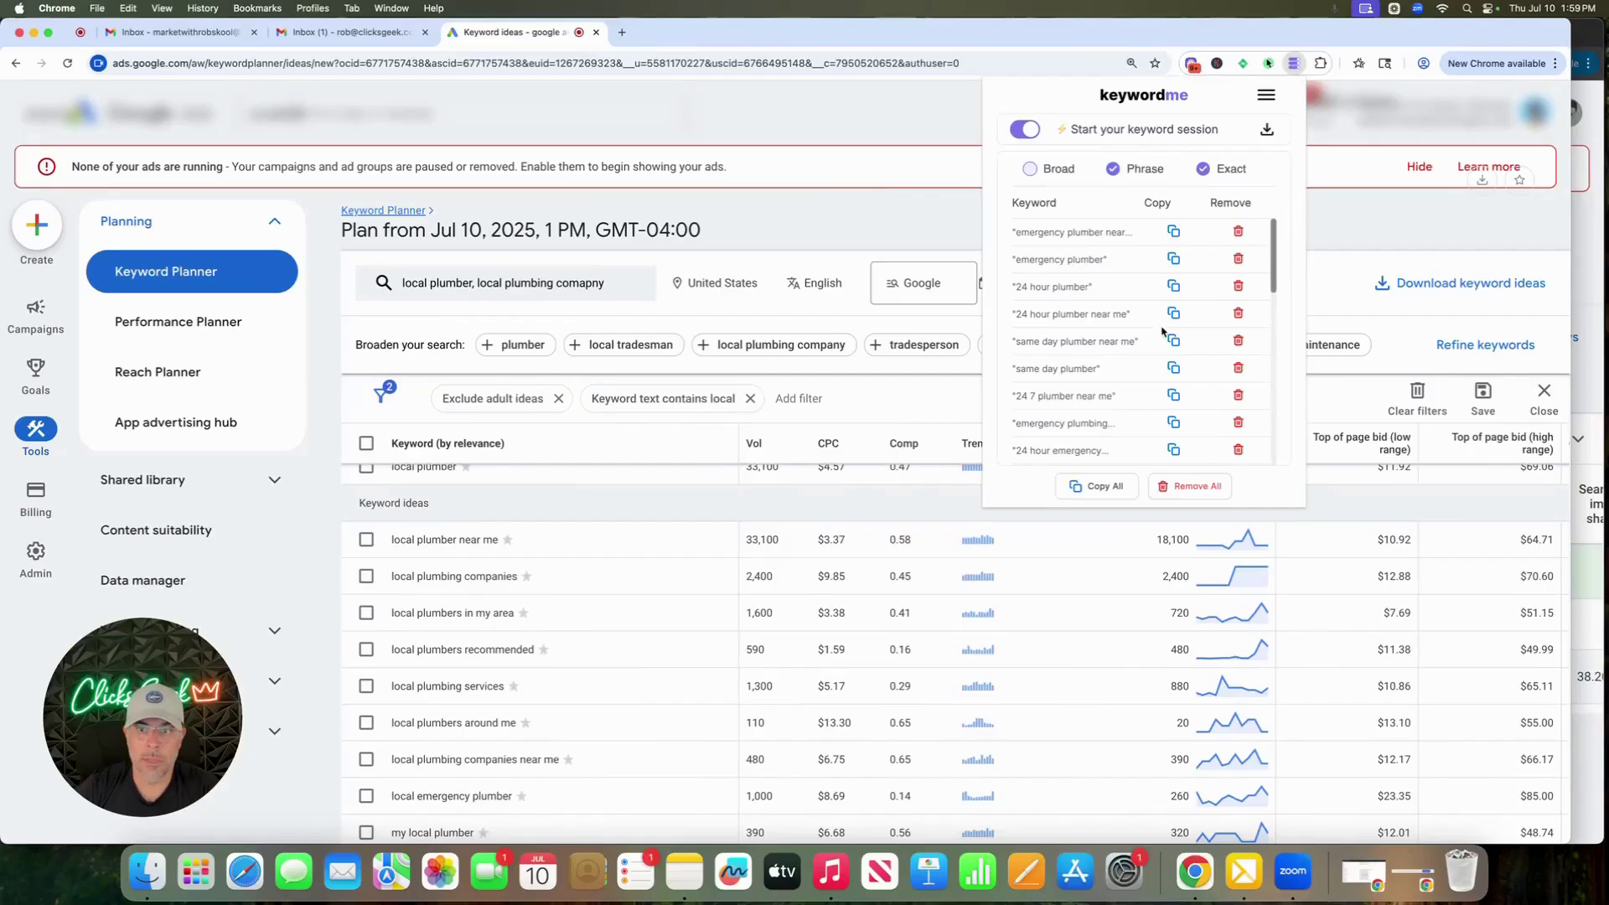
{"action": "left_click", "coordinate": [1196, 493]}
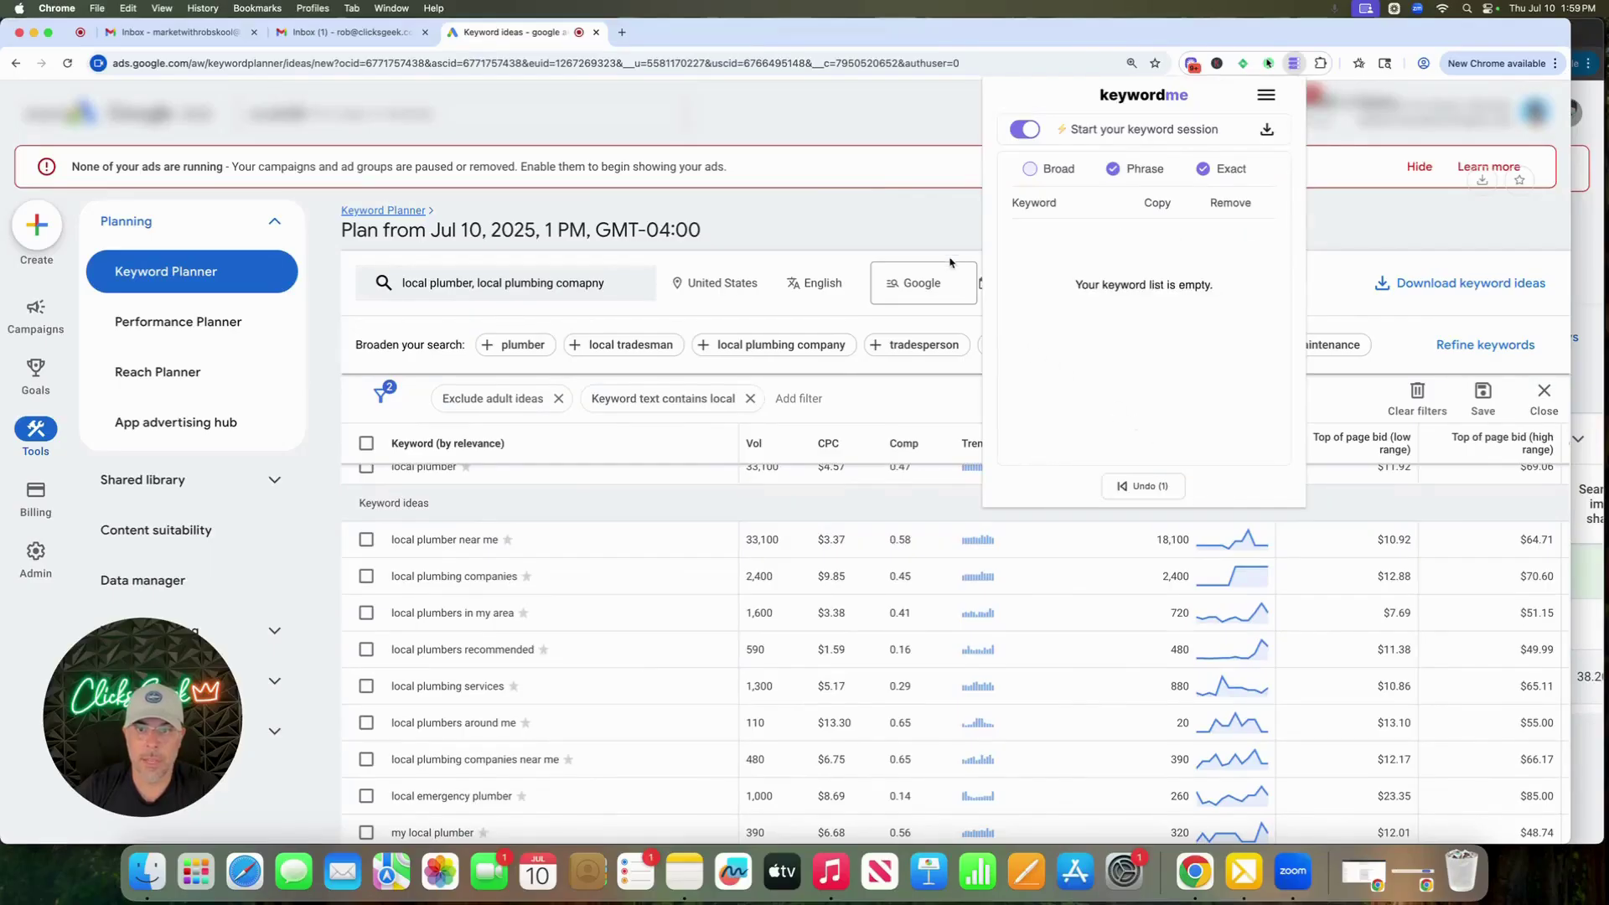
{"action": "left_click", "coordinate": [935, 229]}
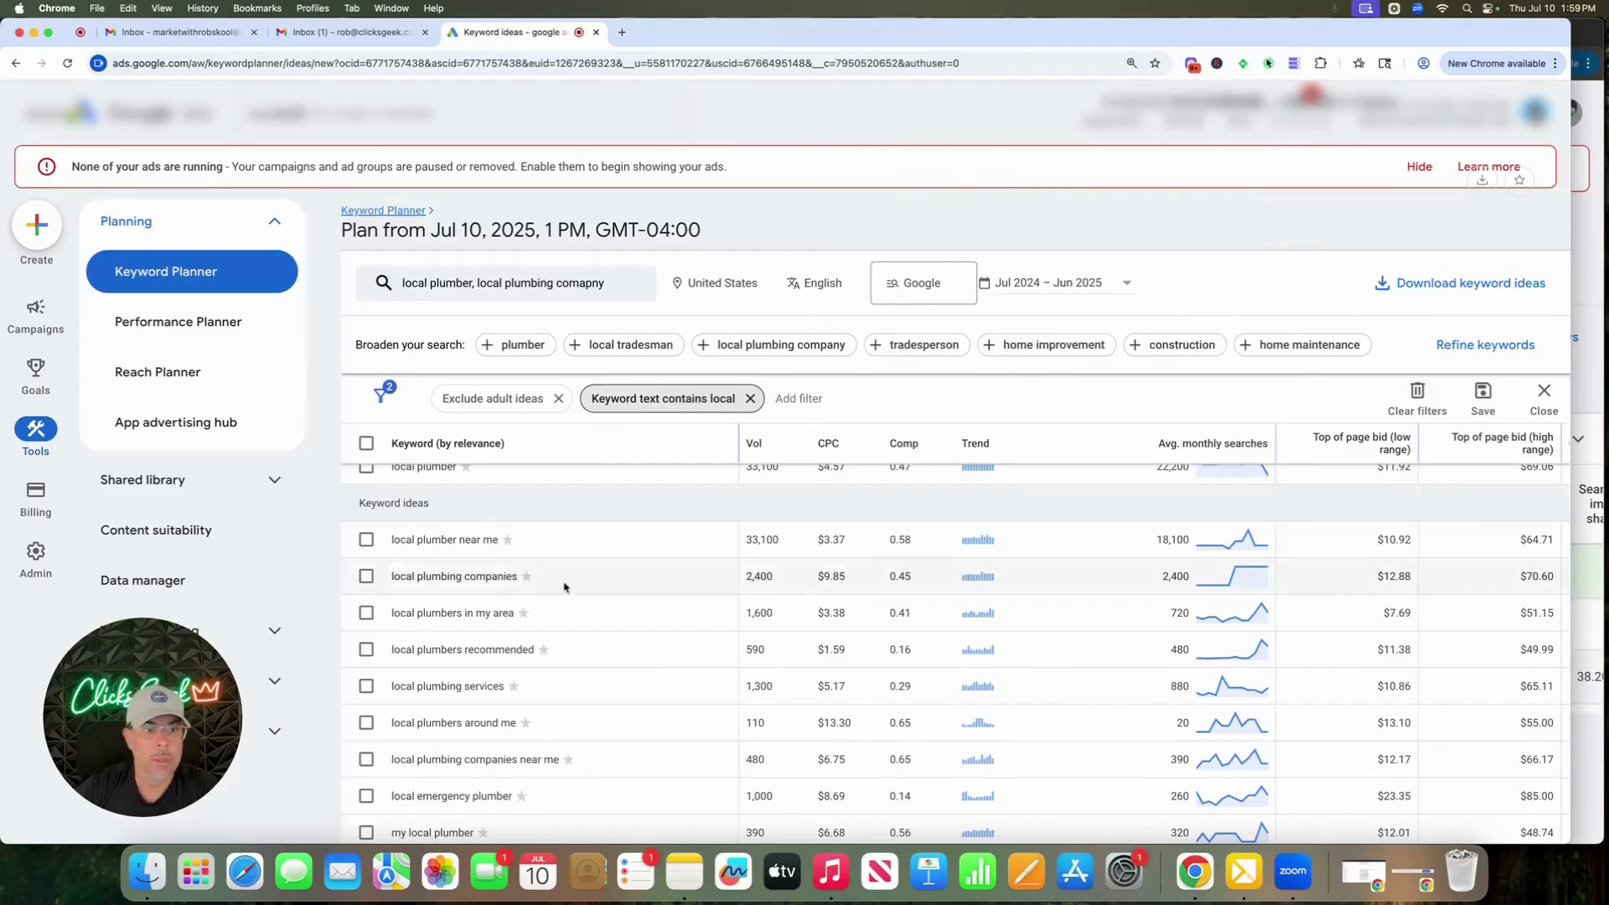
Select the seven local keyword ideas from "local plumber near me" through "local plumbing companies near me"
{"action": "left_click", "coordinate": [367, 541]}
{"action": "left_click", "coordinate": [366, 577]}
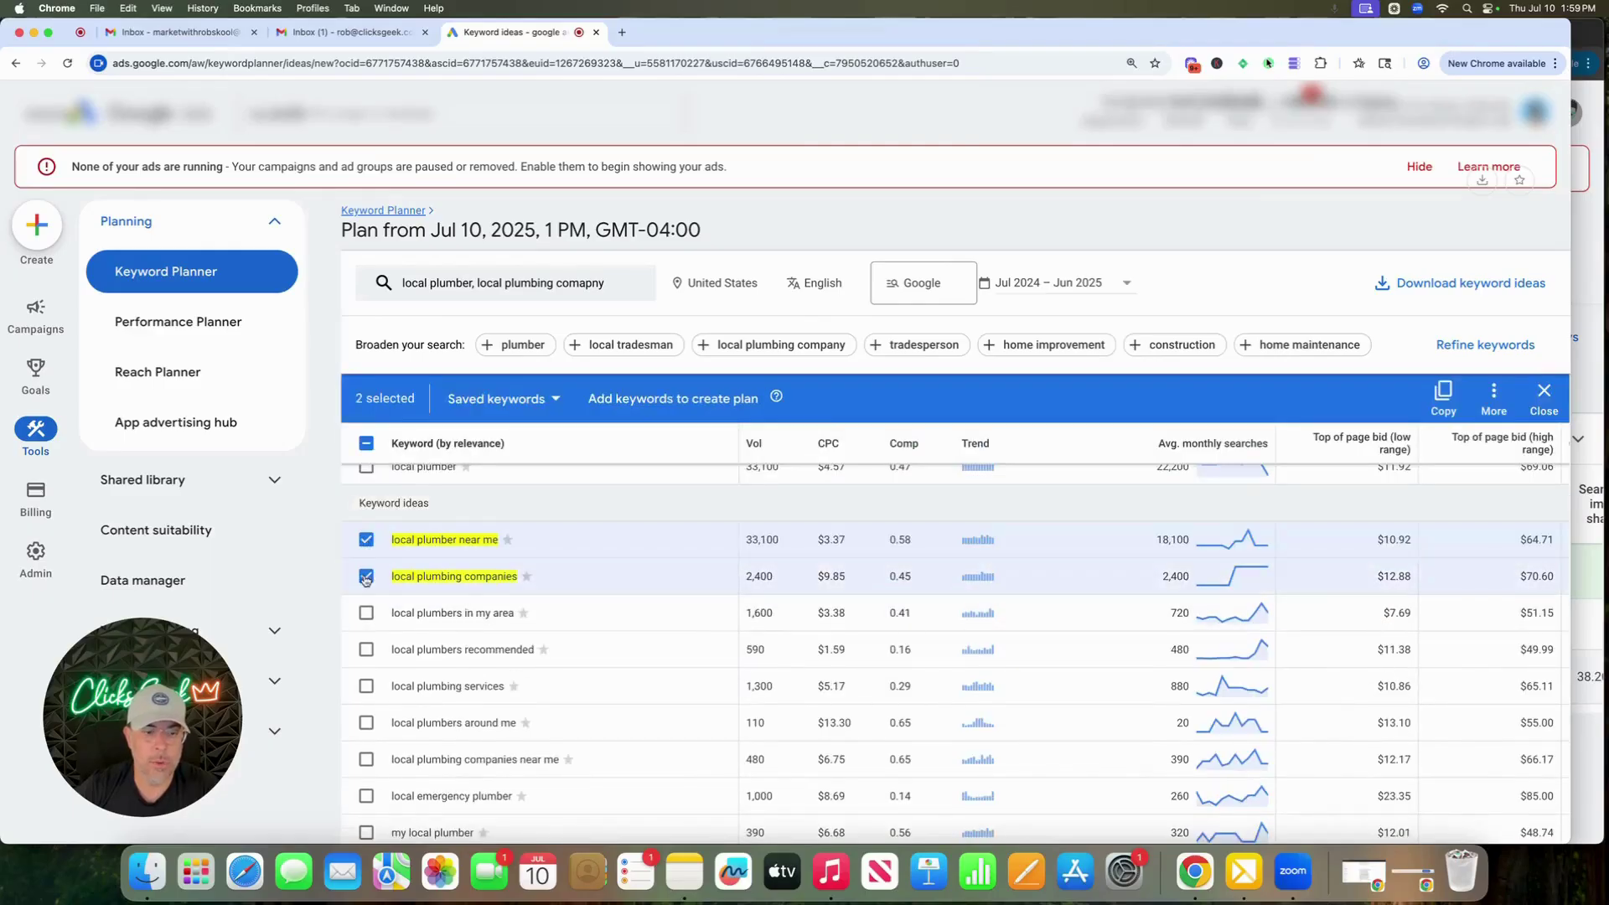
{"action": "left_click", "coordinate": [366, 613]}
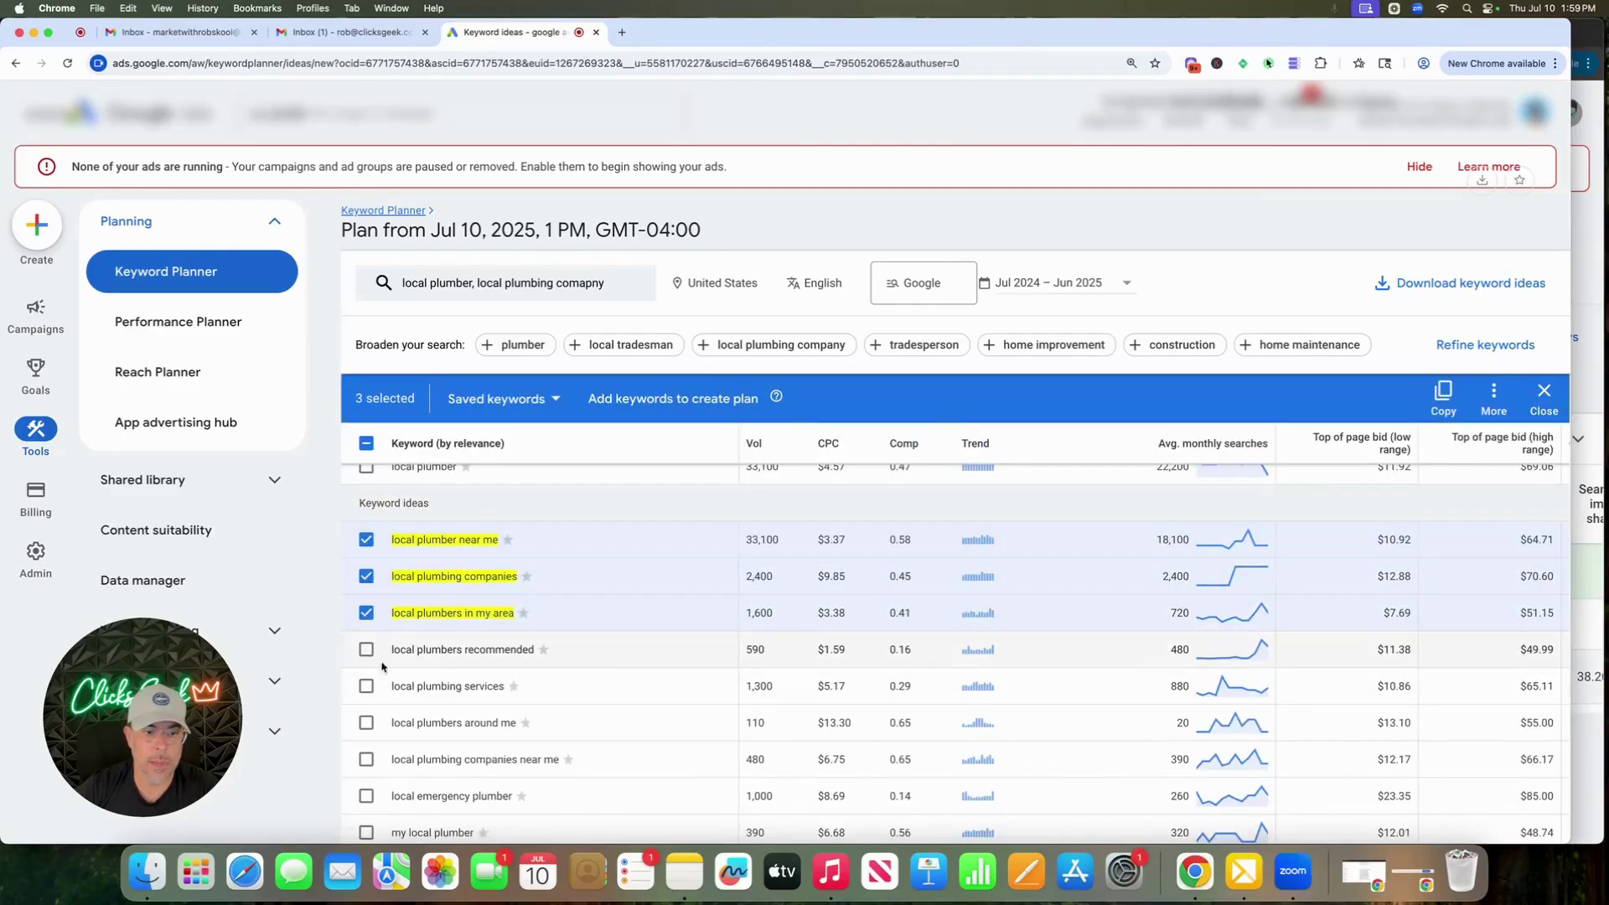
{"action": "left_click", "coordinate": [366, 650]}
{"action": "left_click", "coordinate": [367, 686]}
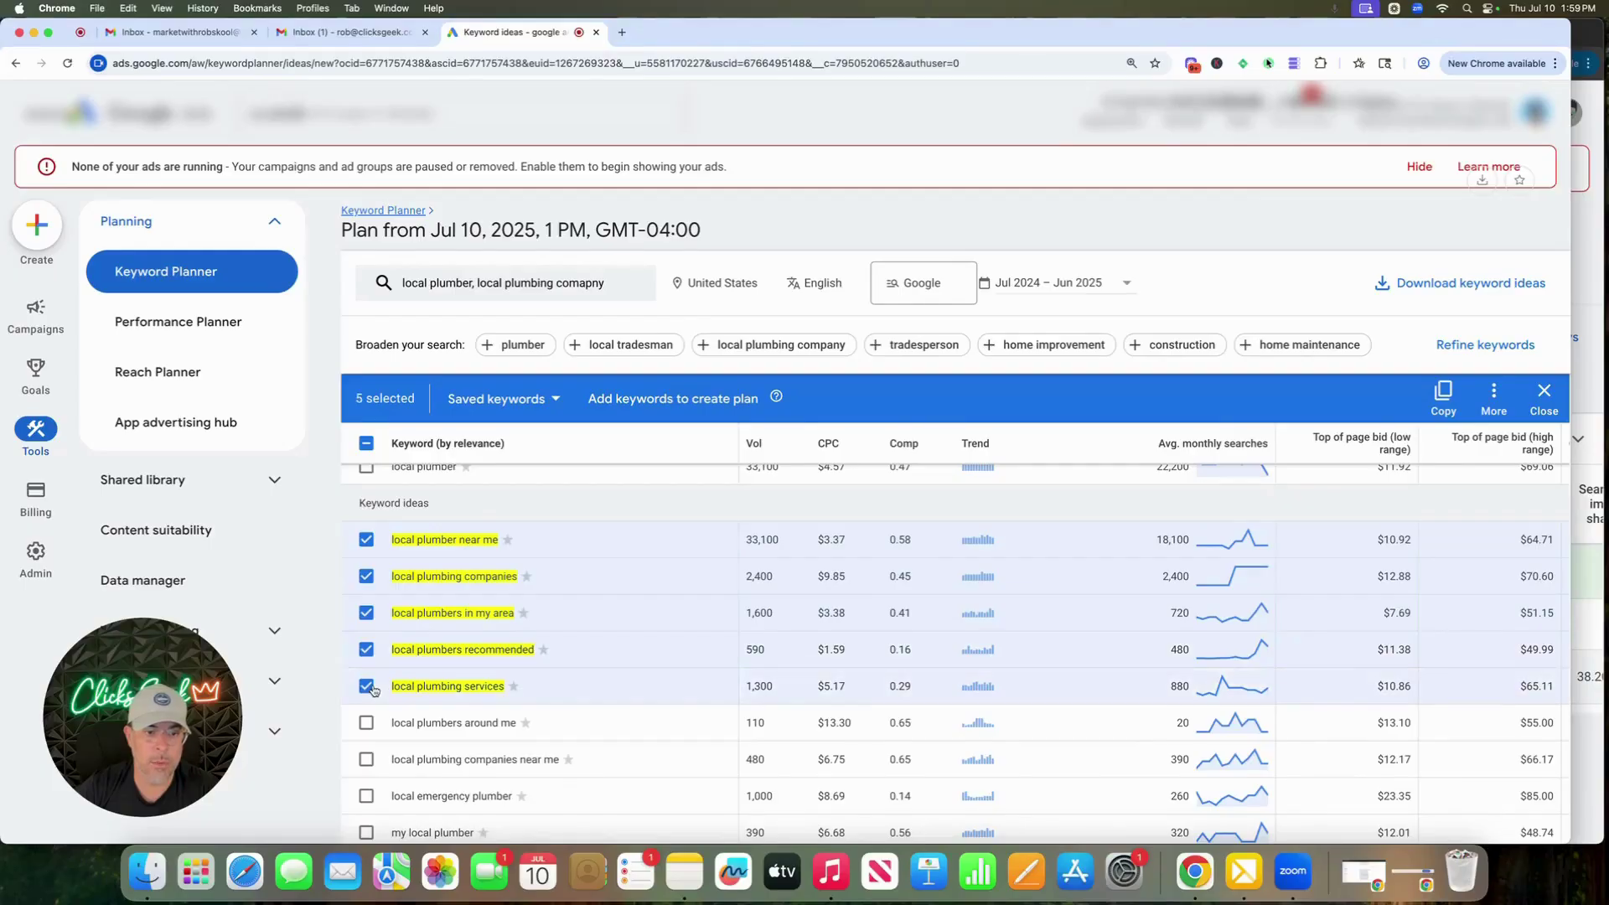
{"action": "left_click", "coordinate": [366, 723]}
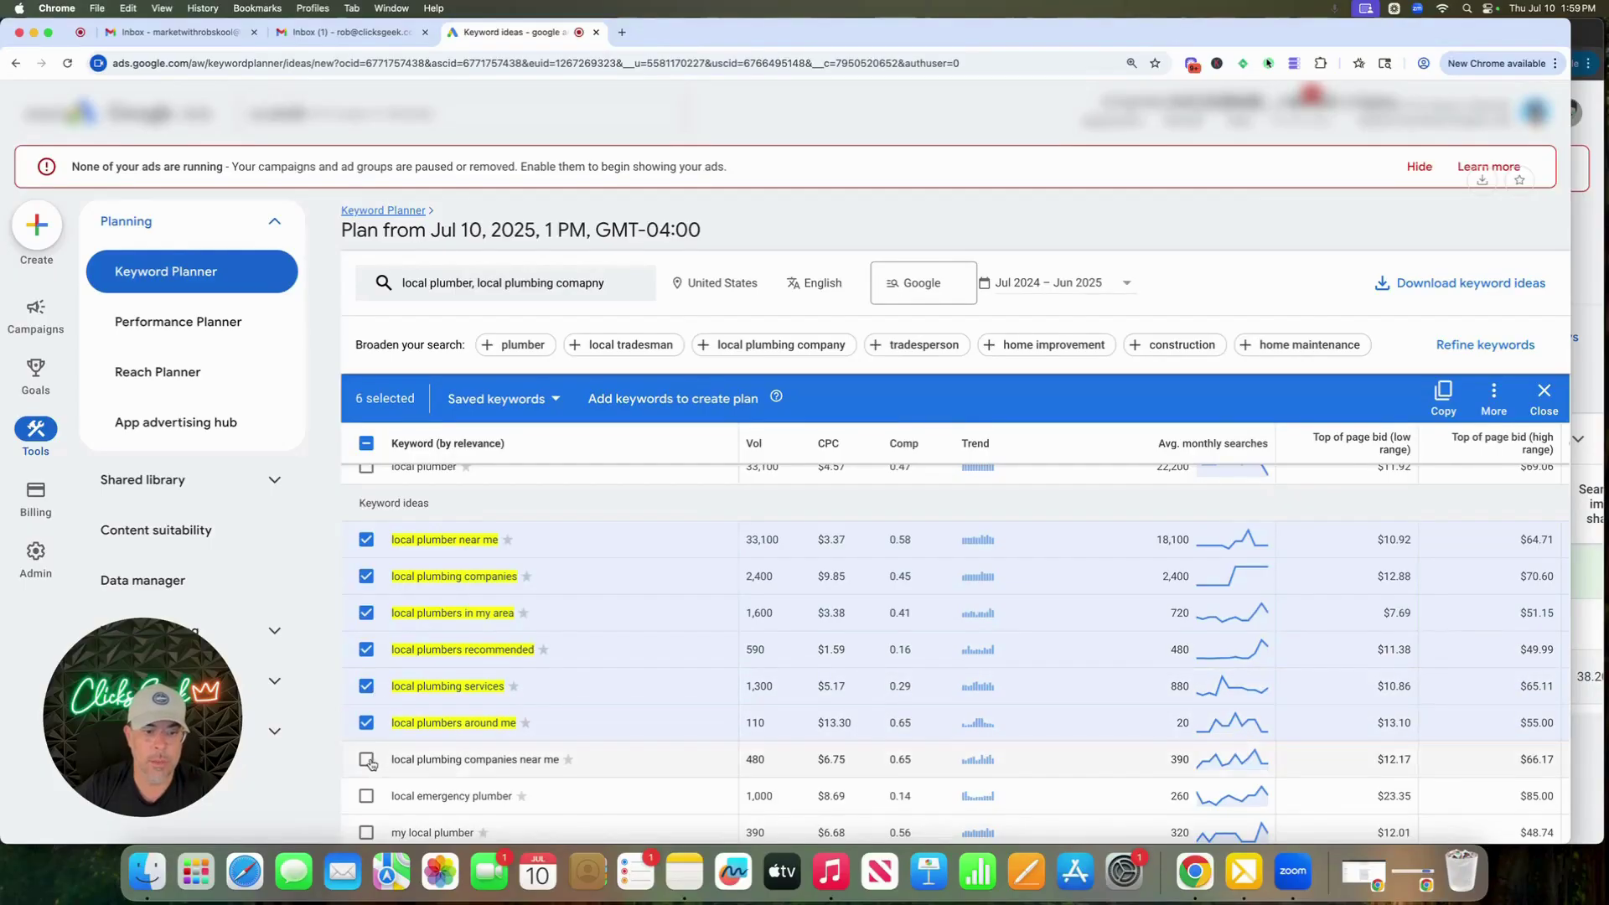
{"action": "left_click", "coordinate": [367, 760]}
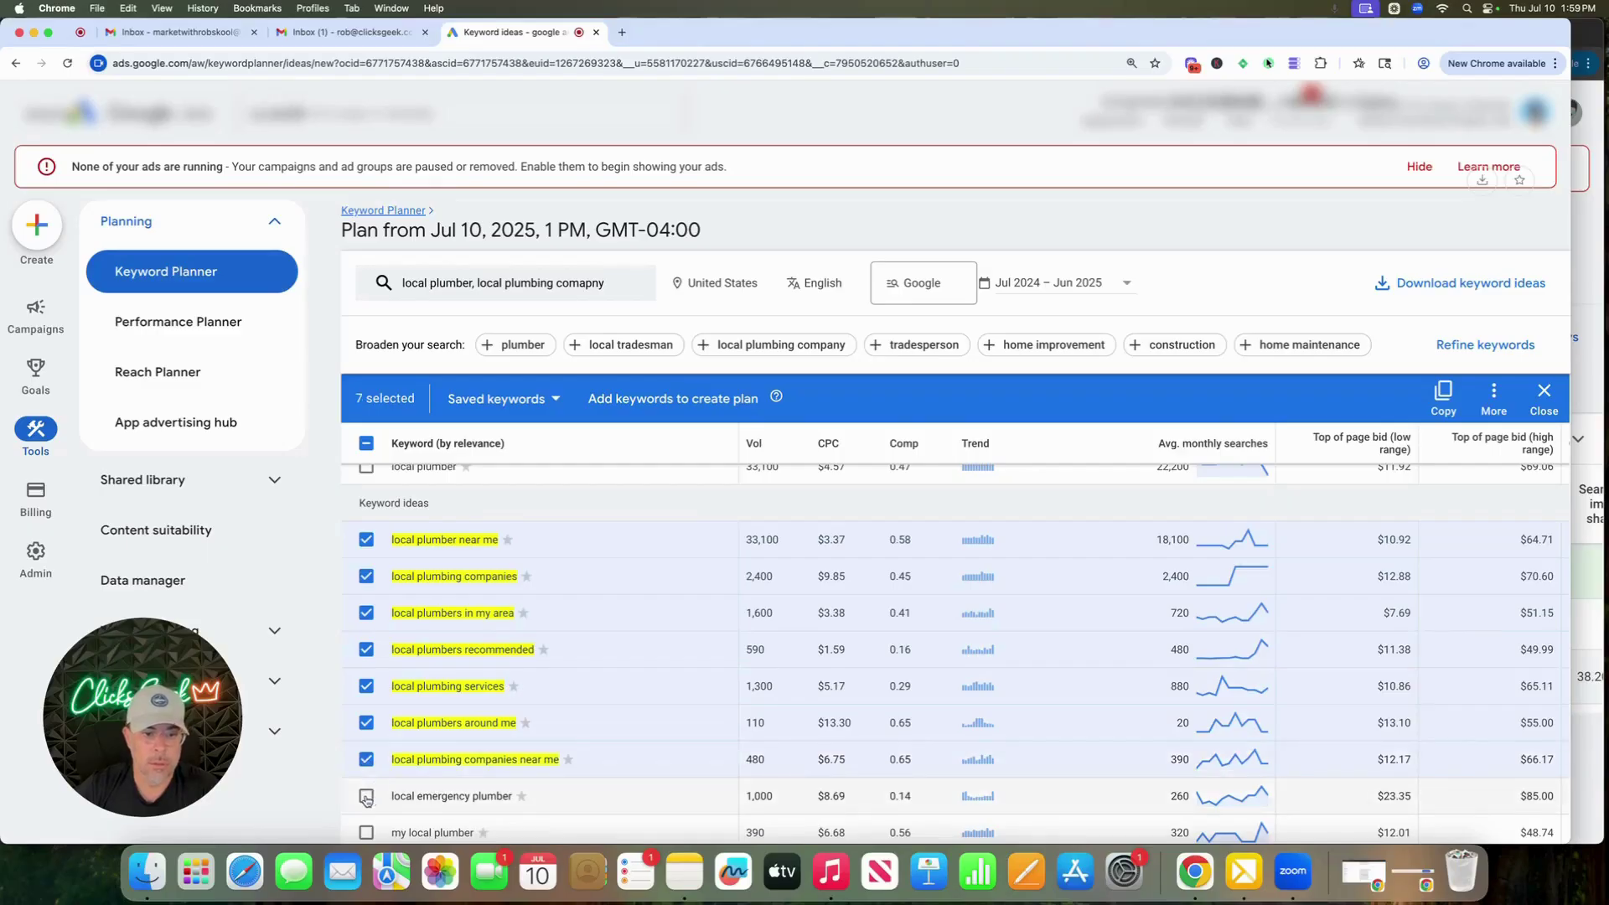
Add "local emergency plumber", "find a local plumber", "local plumbers in the area" and "local emergency plumber near me" to the selection
{"action": "scroll", "coordinate": [366, 801], "scroll_direction": "down", "scroll_amount": 3}
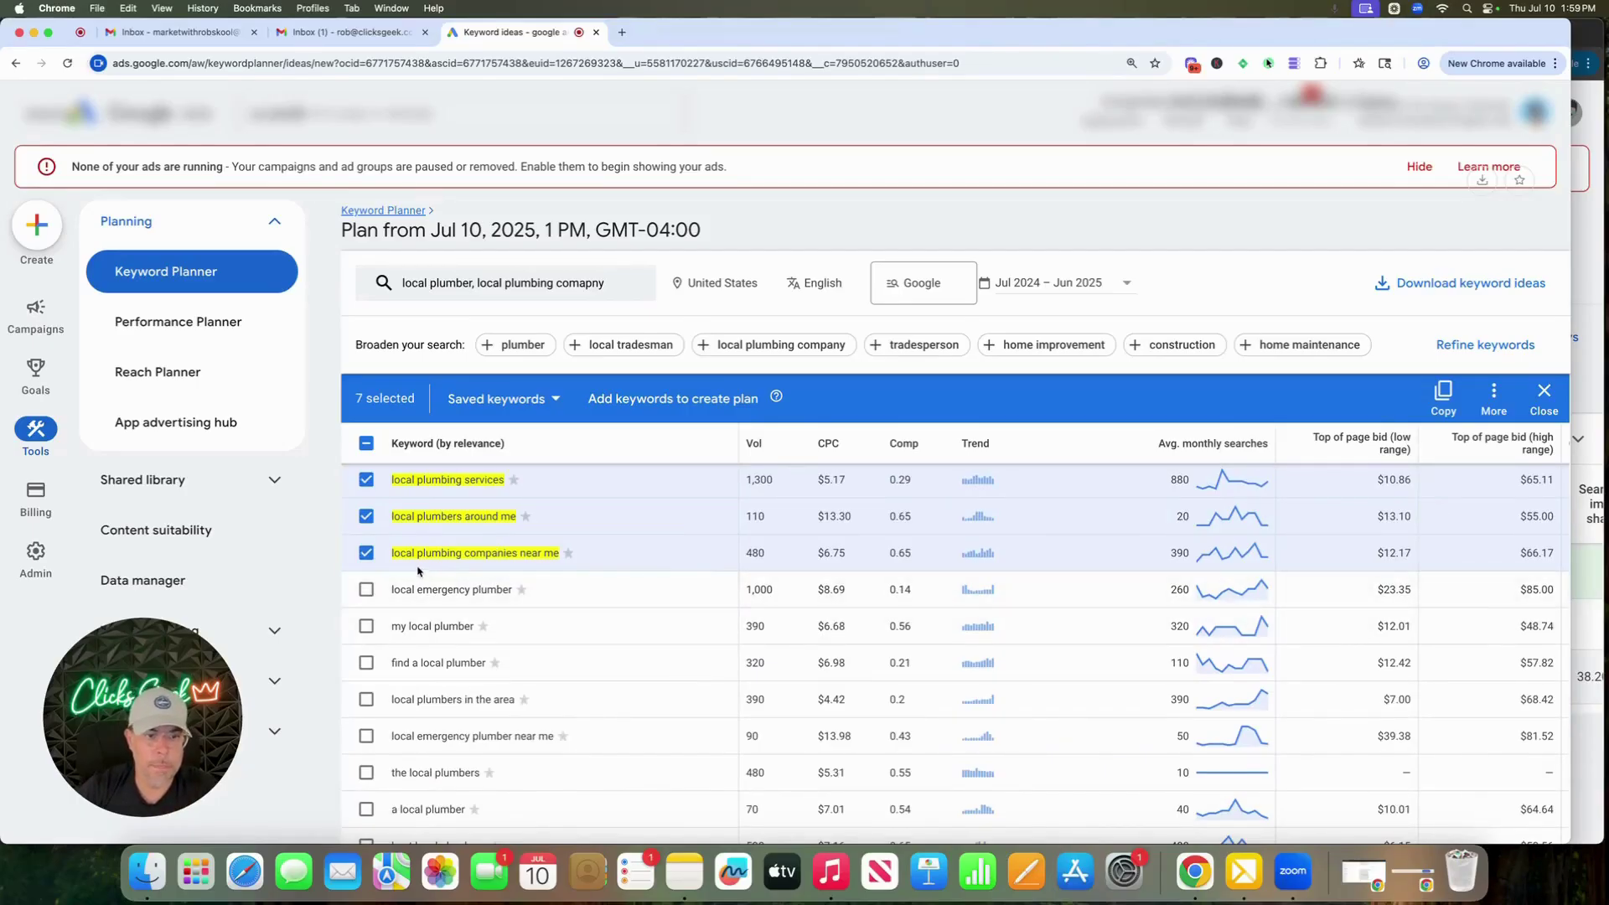
{"action": "left_click", "coordinate": [366, 591]}
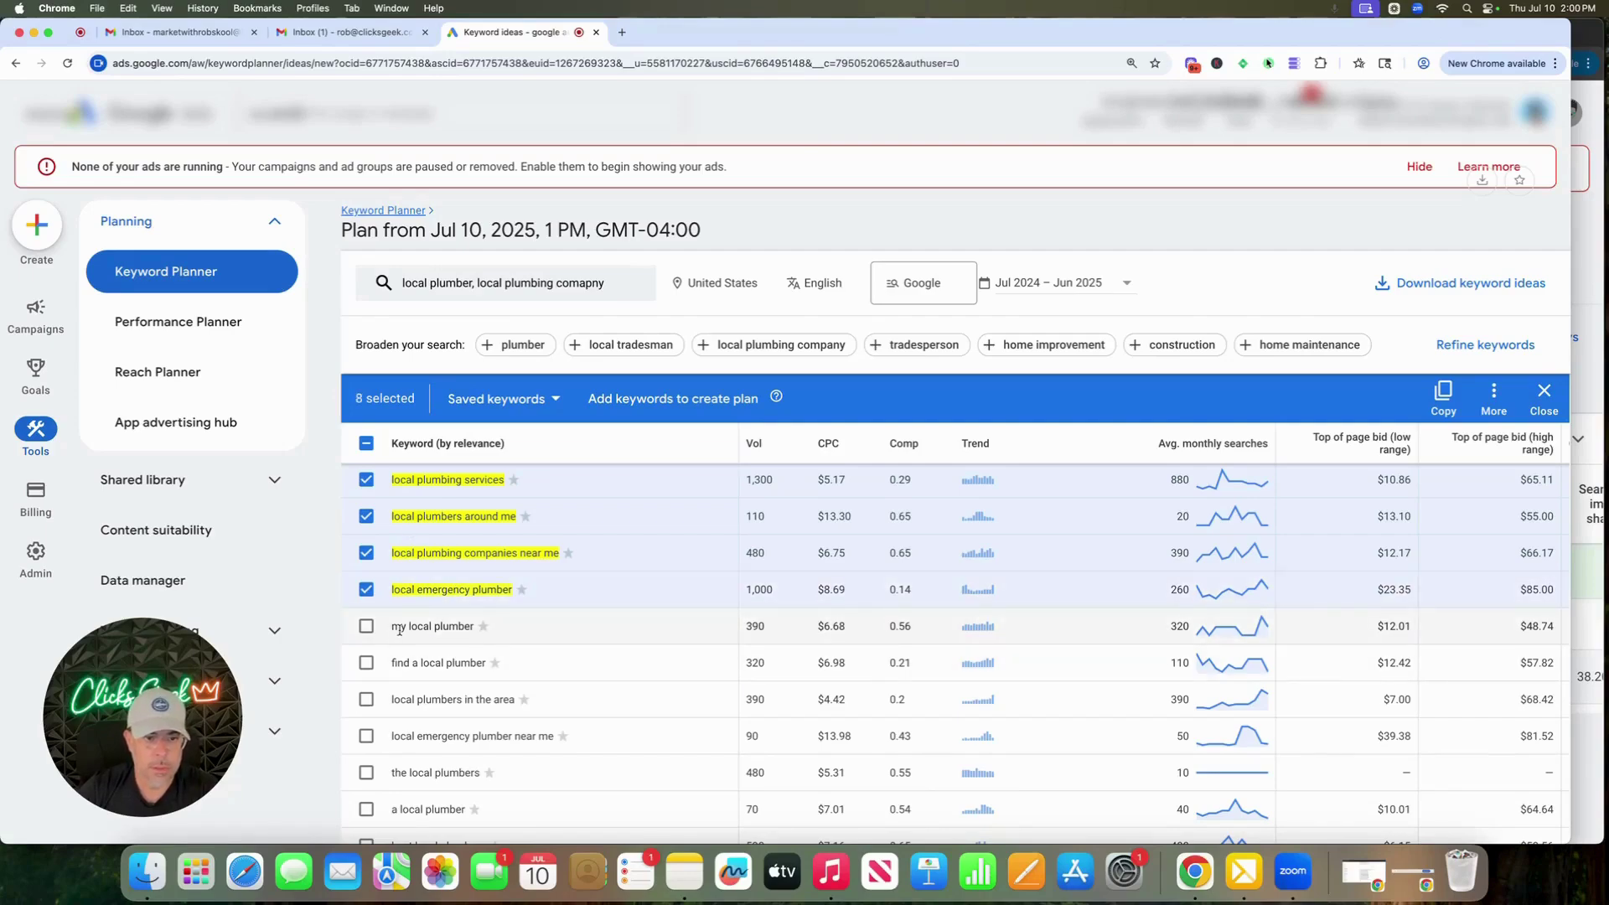
{"action": "left_click", "coordinate": [367, 663]}
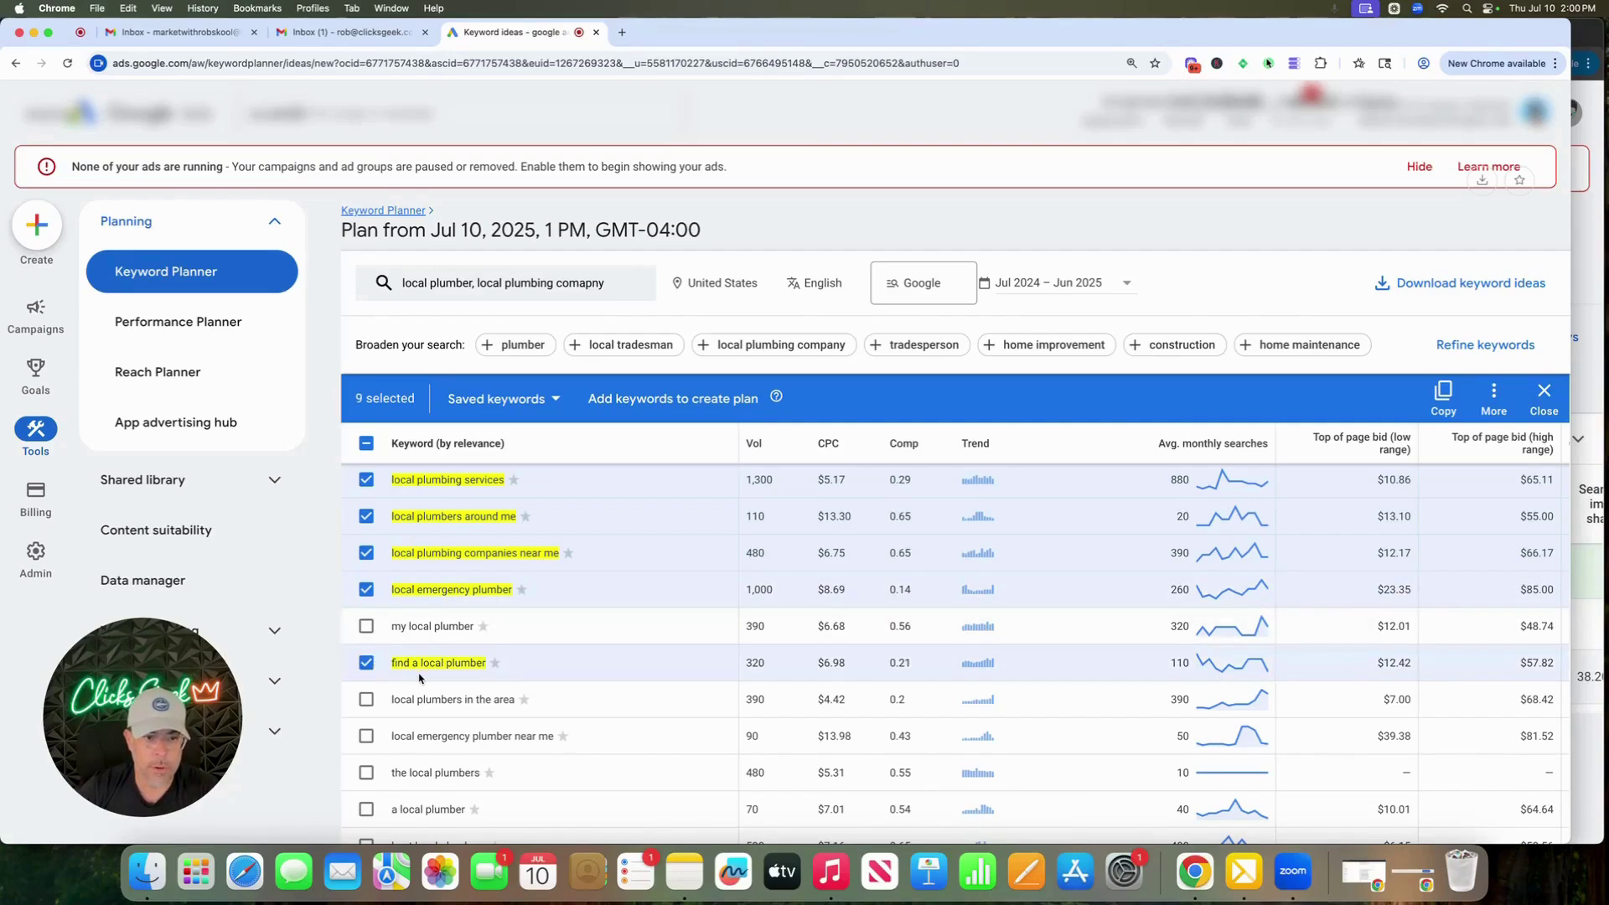
{"action": "left_click", "coordinate": [367, 699]}
{"action": "scroll", "coordinate": [416, 700], "scroll_direction": "down", "scroll_amount": 1}
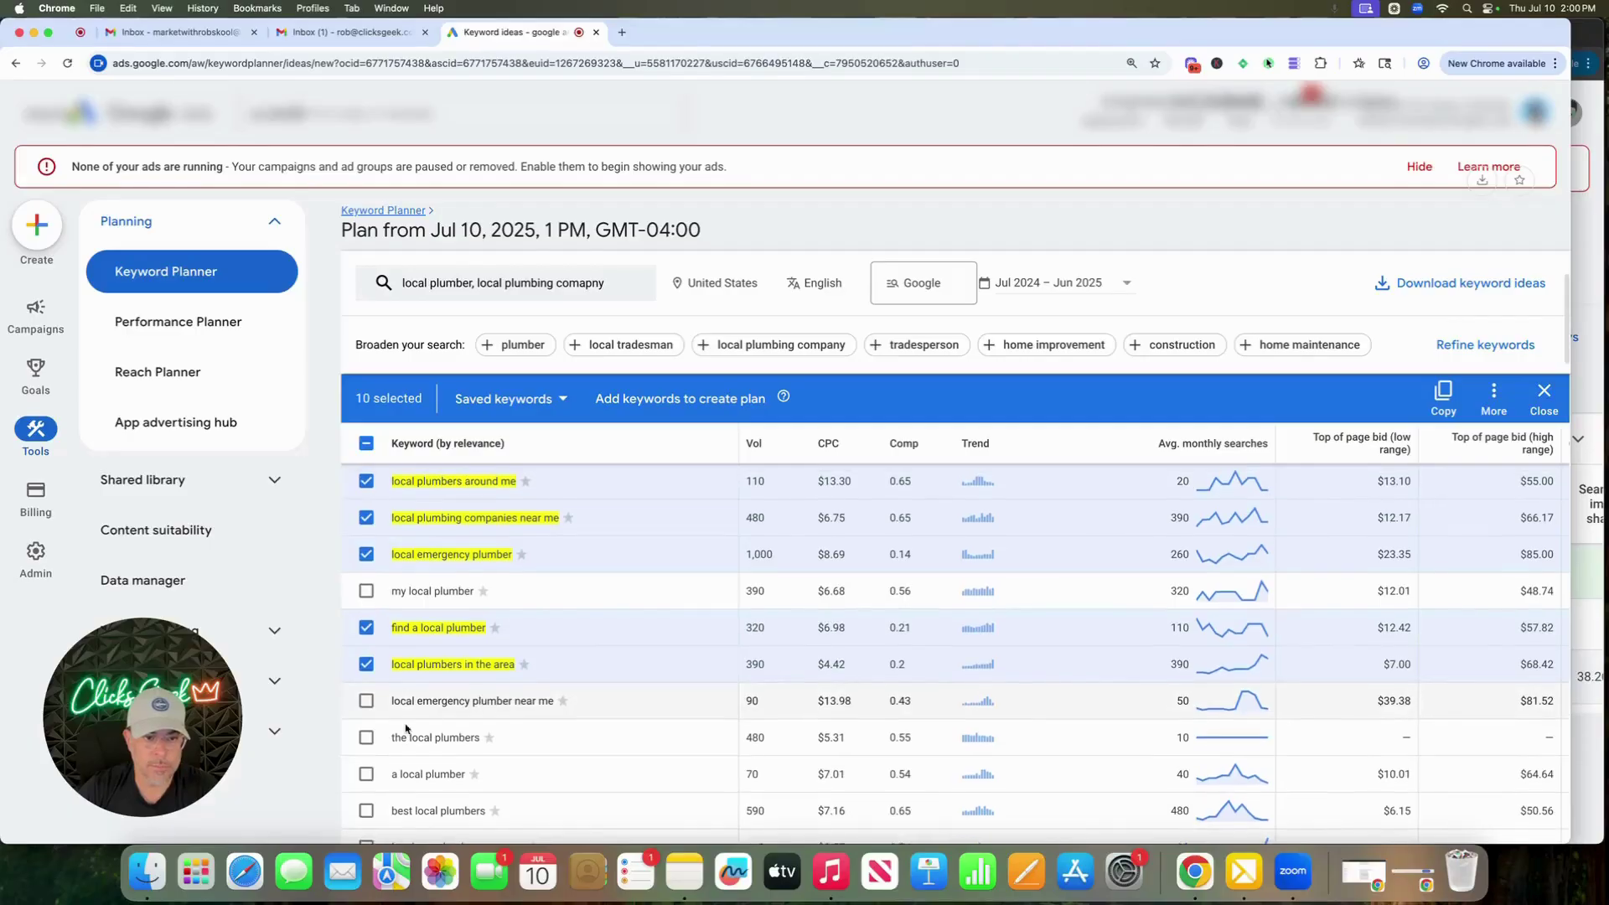
{"action": "left_click", "coordinate": [366, 698]}
Look through the remaining local keyword ideas and add "cheap local plumbers near me" to the selection
{"action": "scroll", "coordinate": [474, 709], "scroll_direction": "down", "scroll_amount": 2}
{"action": "scroll", "coordinate": [473, 709], "scroll_direction": "down", "scroll_amount": 2}
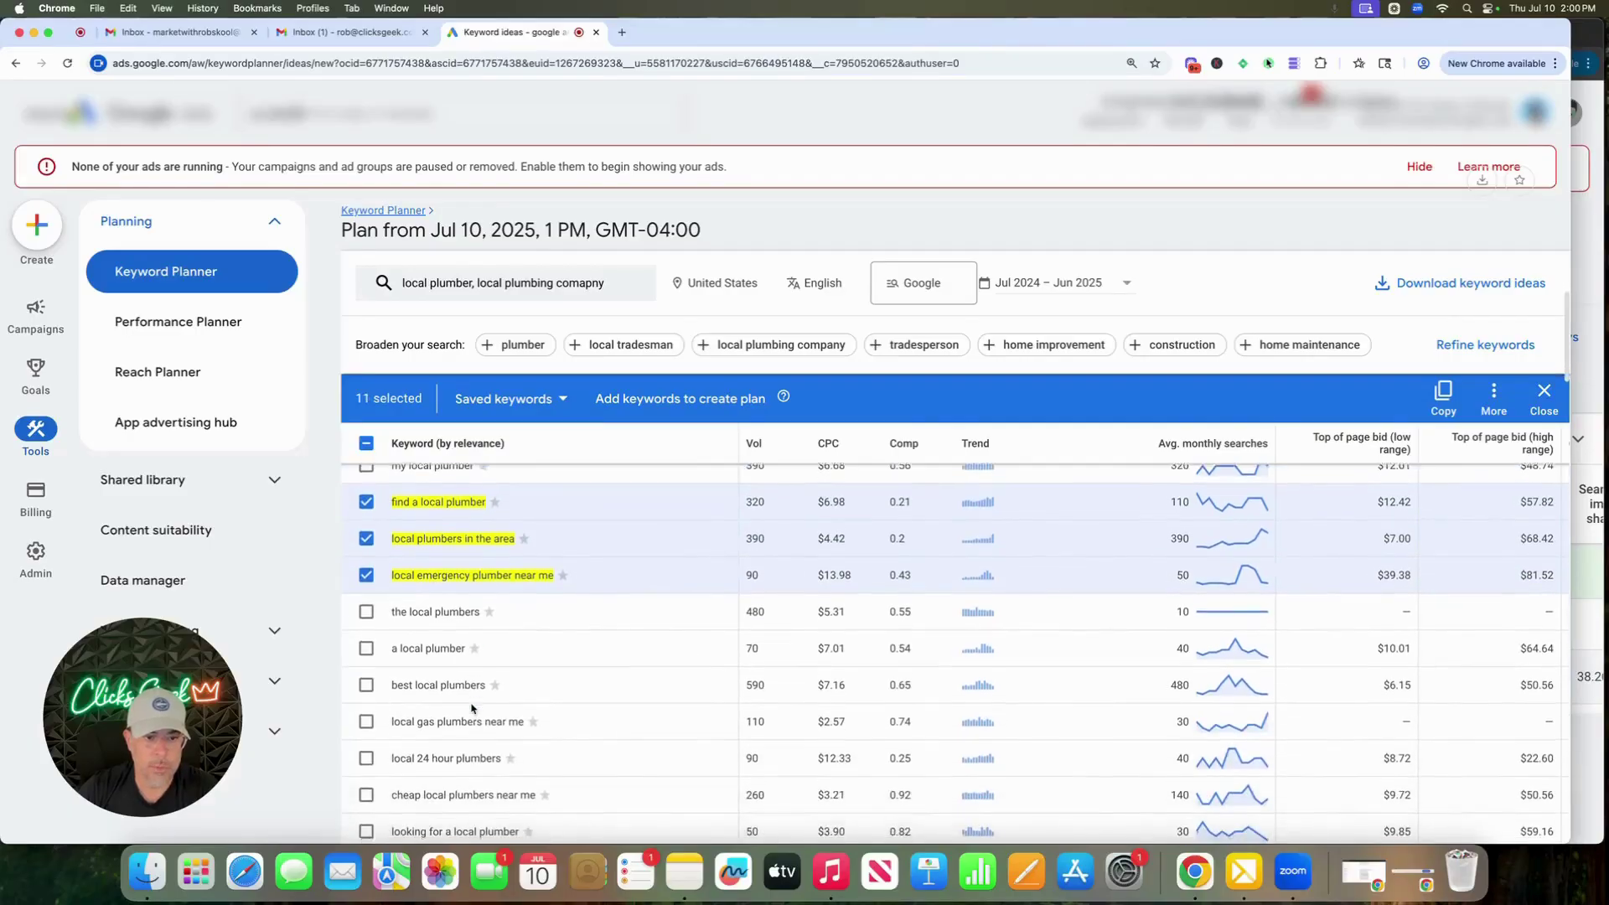
{"action": "scroll", "coordinate": [460, 694], "scroll_direction": "down", "scroll_amount": 1}
{"action": "scroll", "coordinate": [461, 693], "scroll_direction": "down", "scroll_amount": 1}
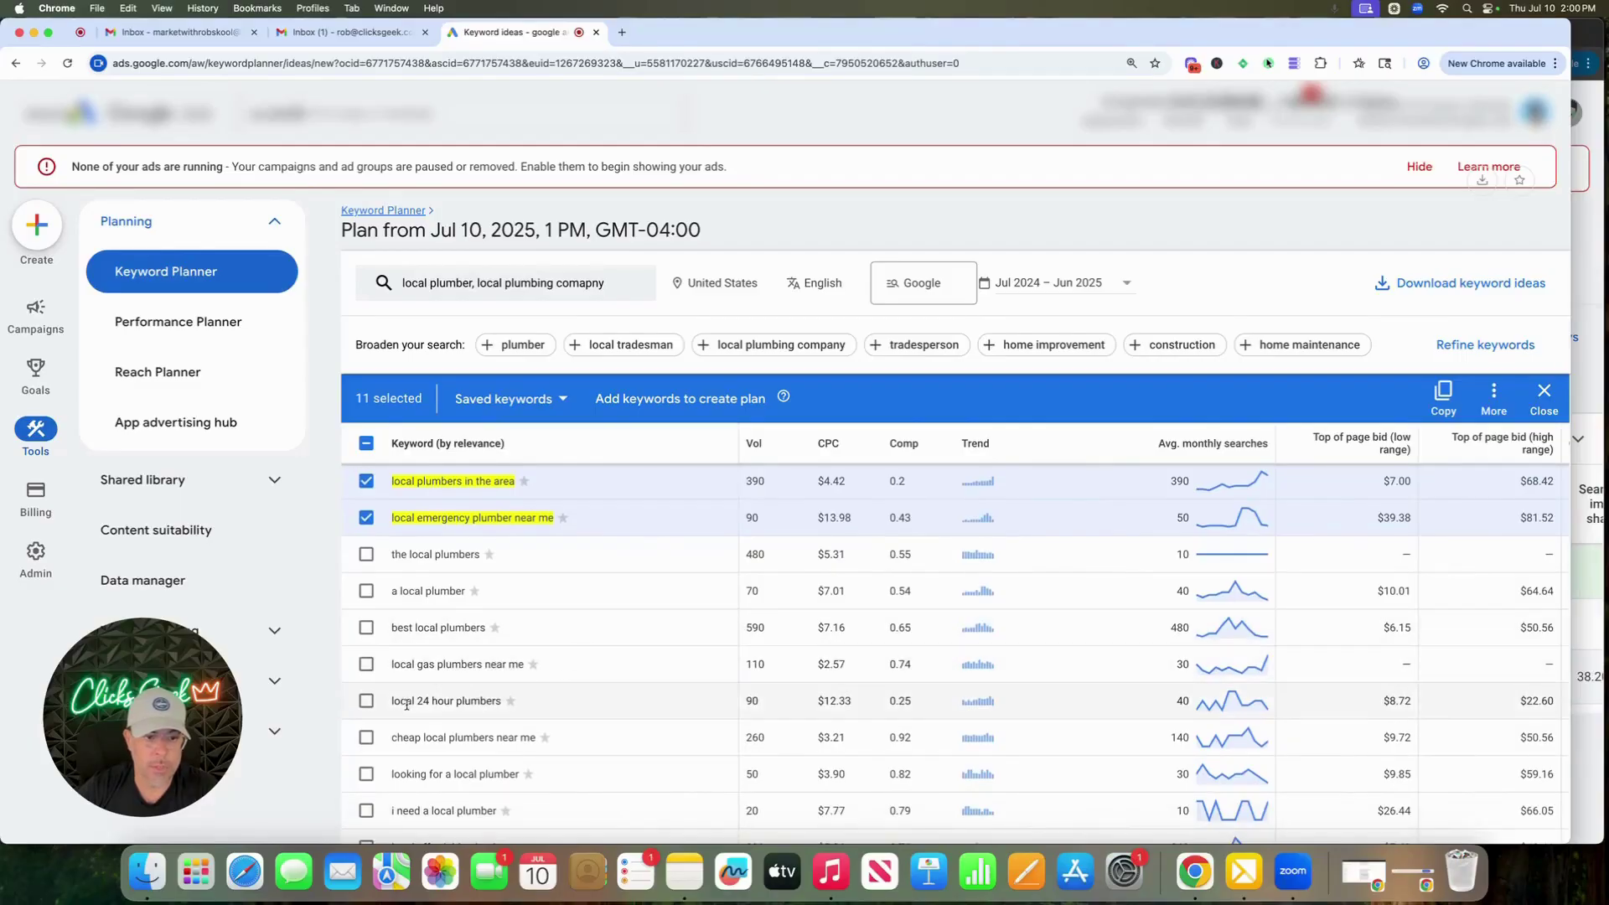
{"action": "scroll", "coordinate": [475, 708], "scroll_direction": "down", "scroll_amount": 2}
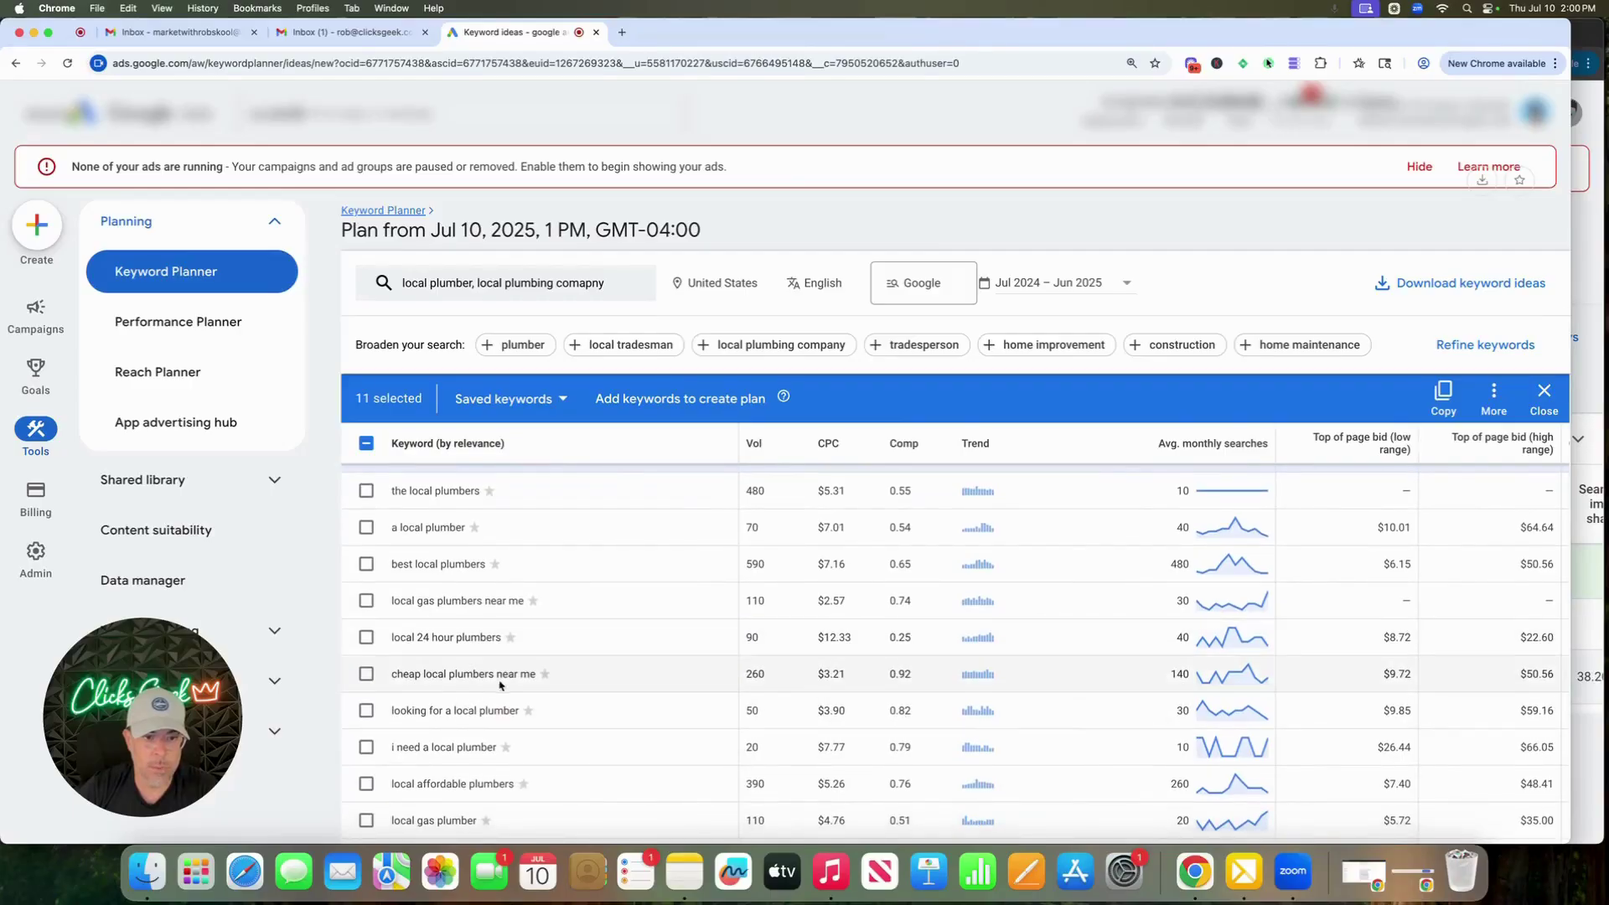
{"action": "left_click", "coordinate": [366, 674]}
{"action": "left_click_drag", "start_coordinate": [390, 676], "coordinate": [533, 670]}
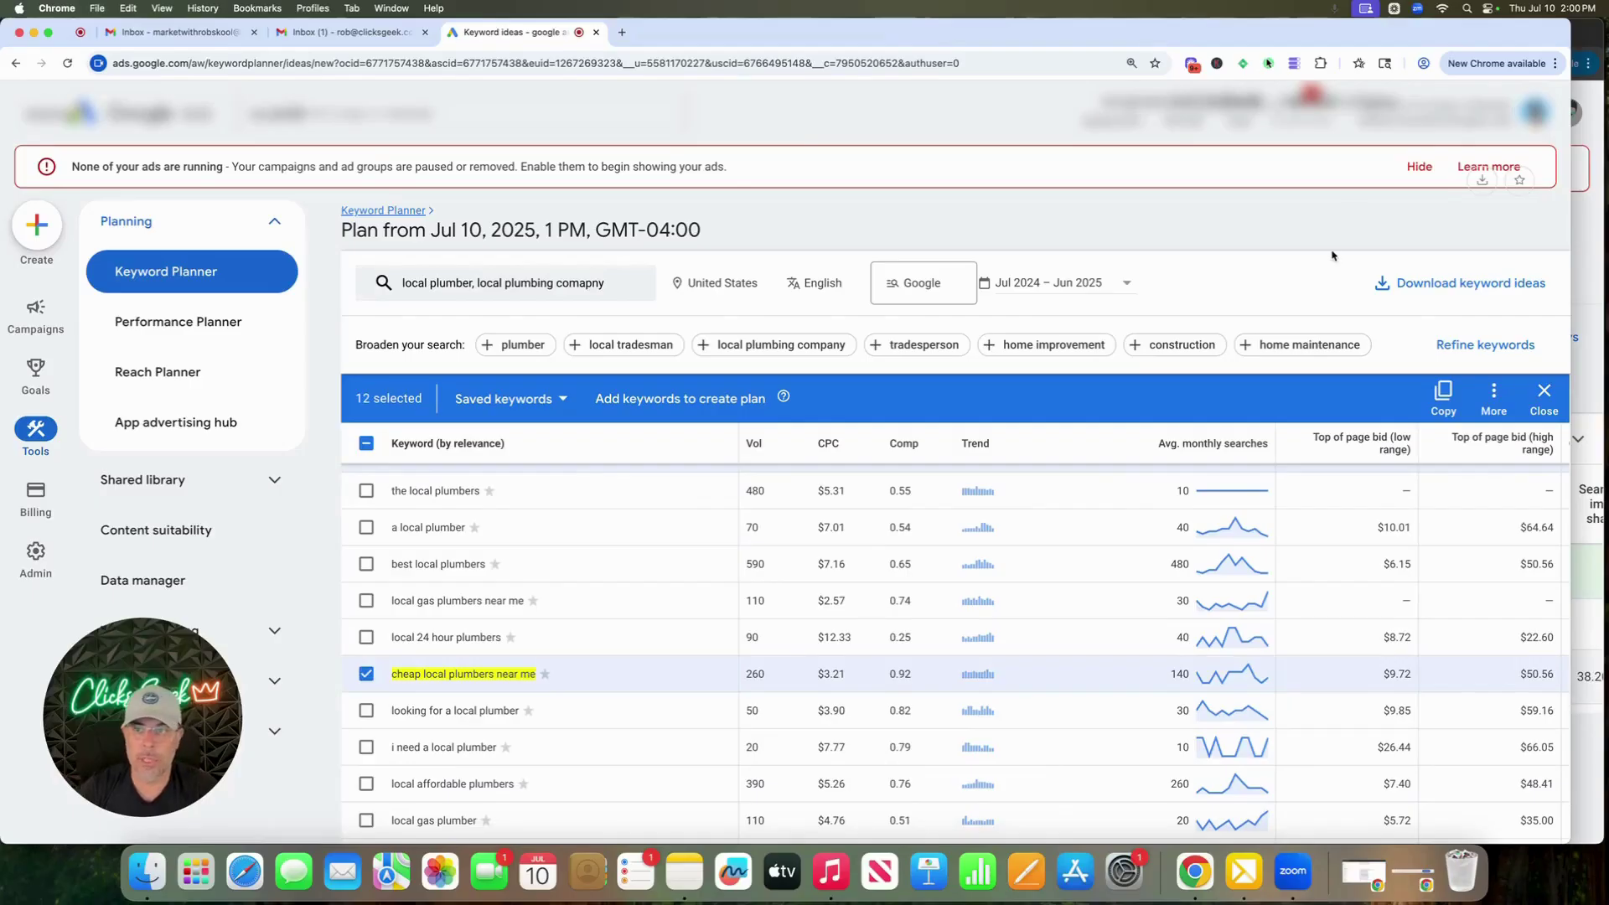
Copy all collected phrase and exact keywords from Keywordme and return to the campaigns view of Lead Gen Keywordme
{"action": "left_click", "coordinate": [1293, 64]}
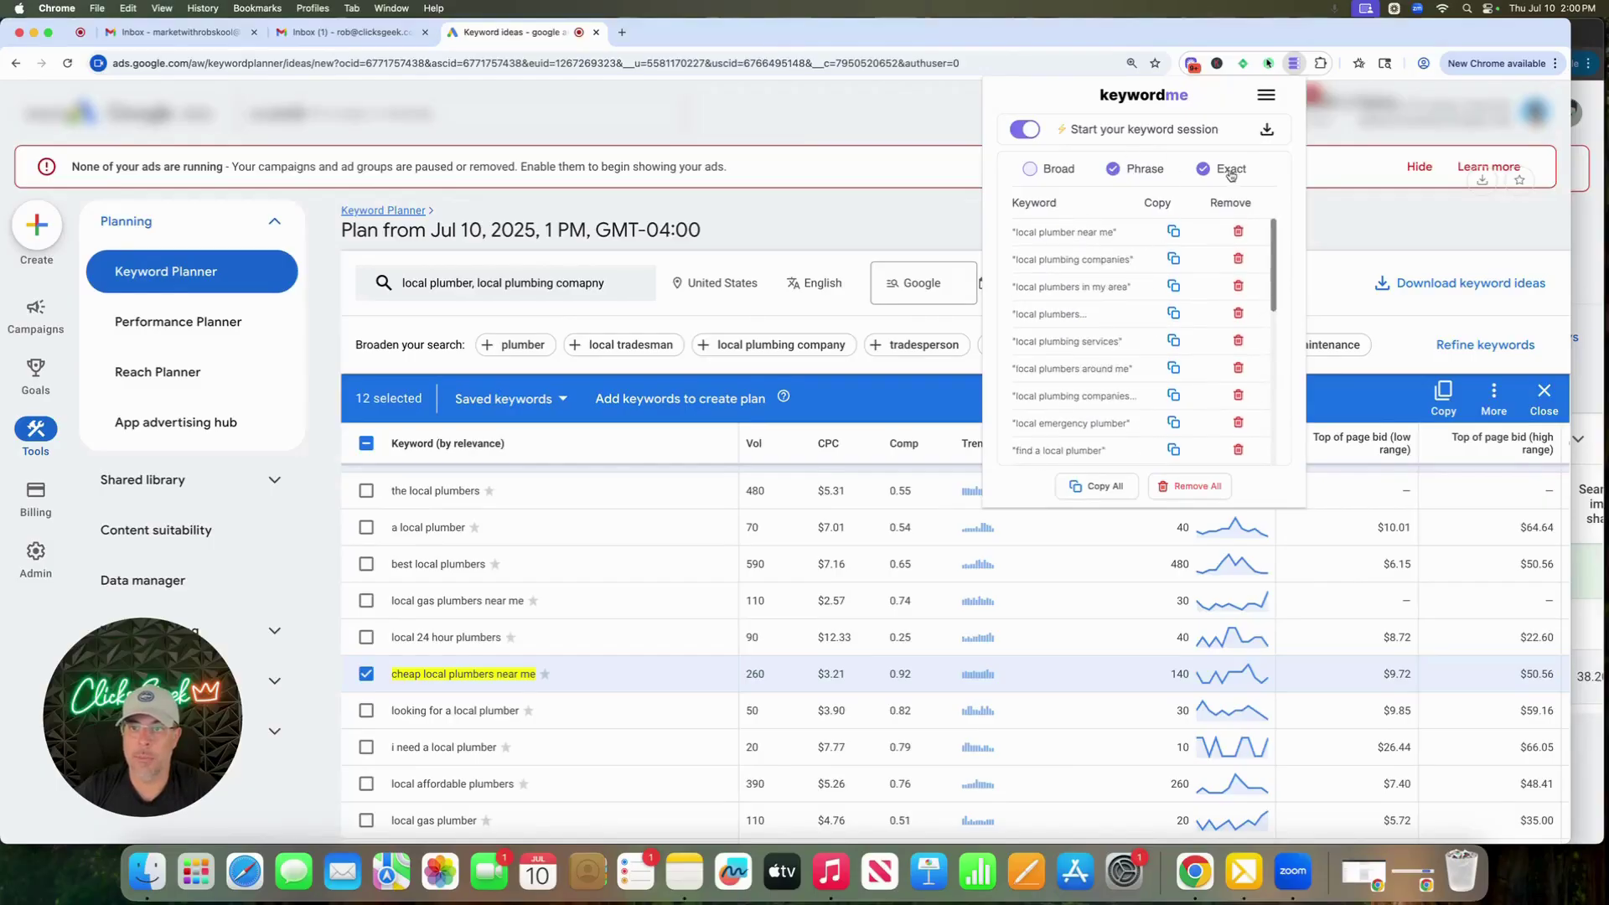
{"action": "left_click", "coordinate": [1129, 494]}
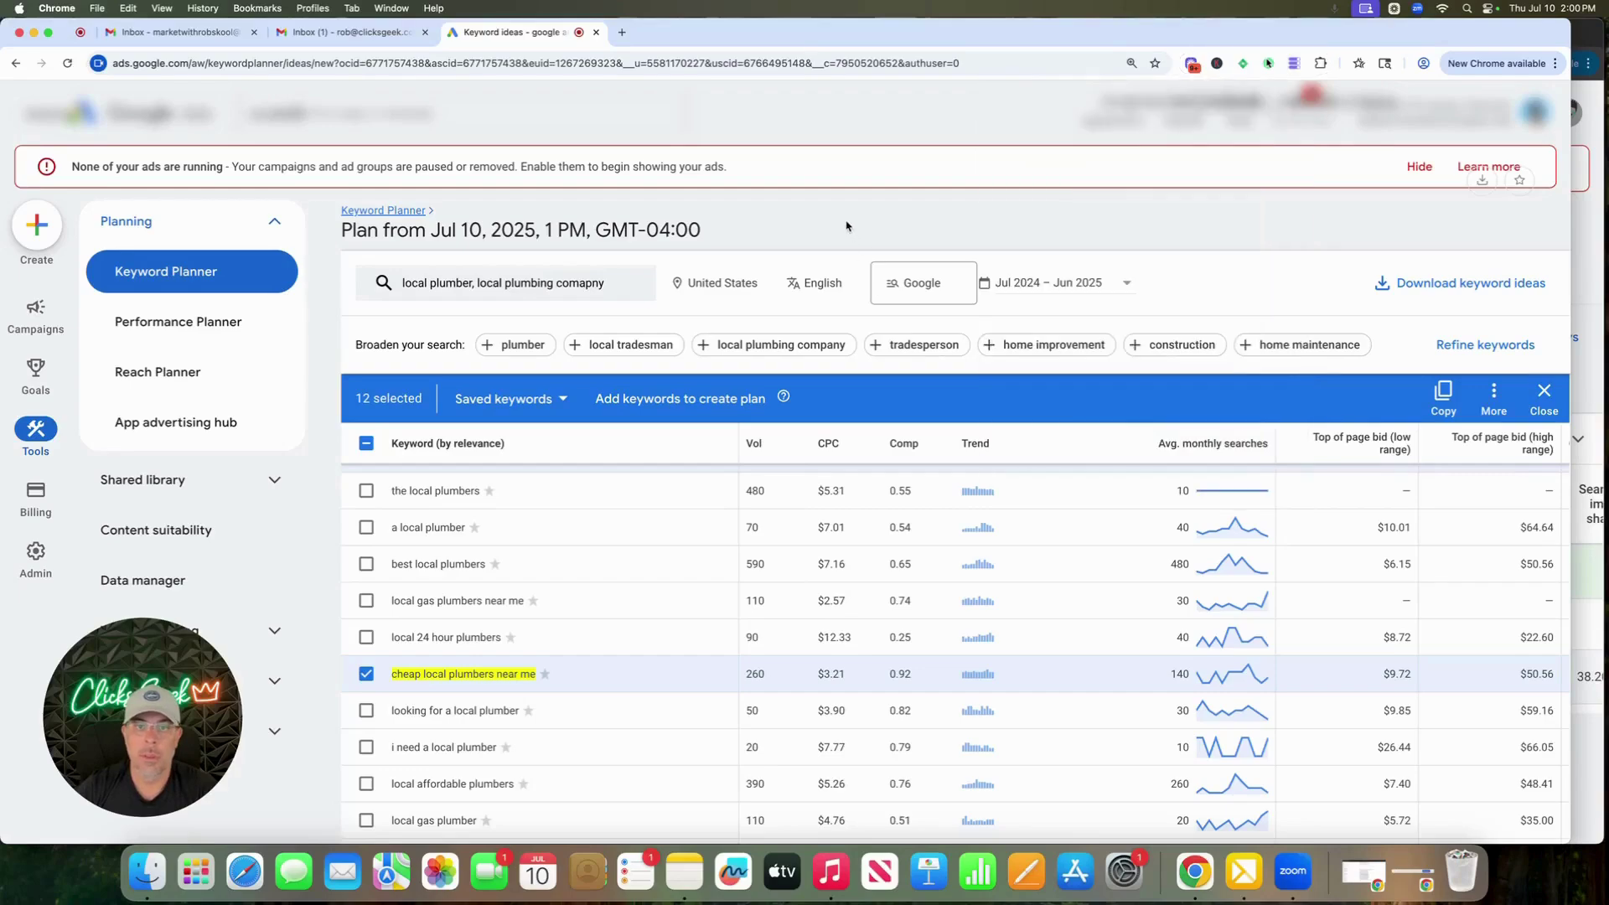
{"action": "left_click", "coordinate": [35, 311]}
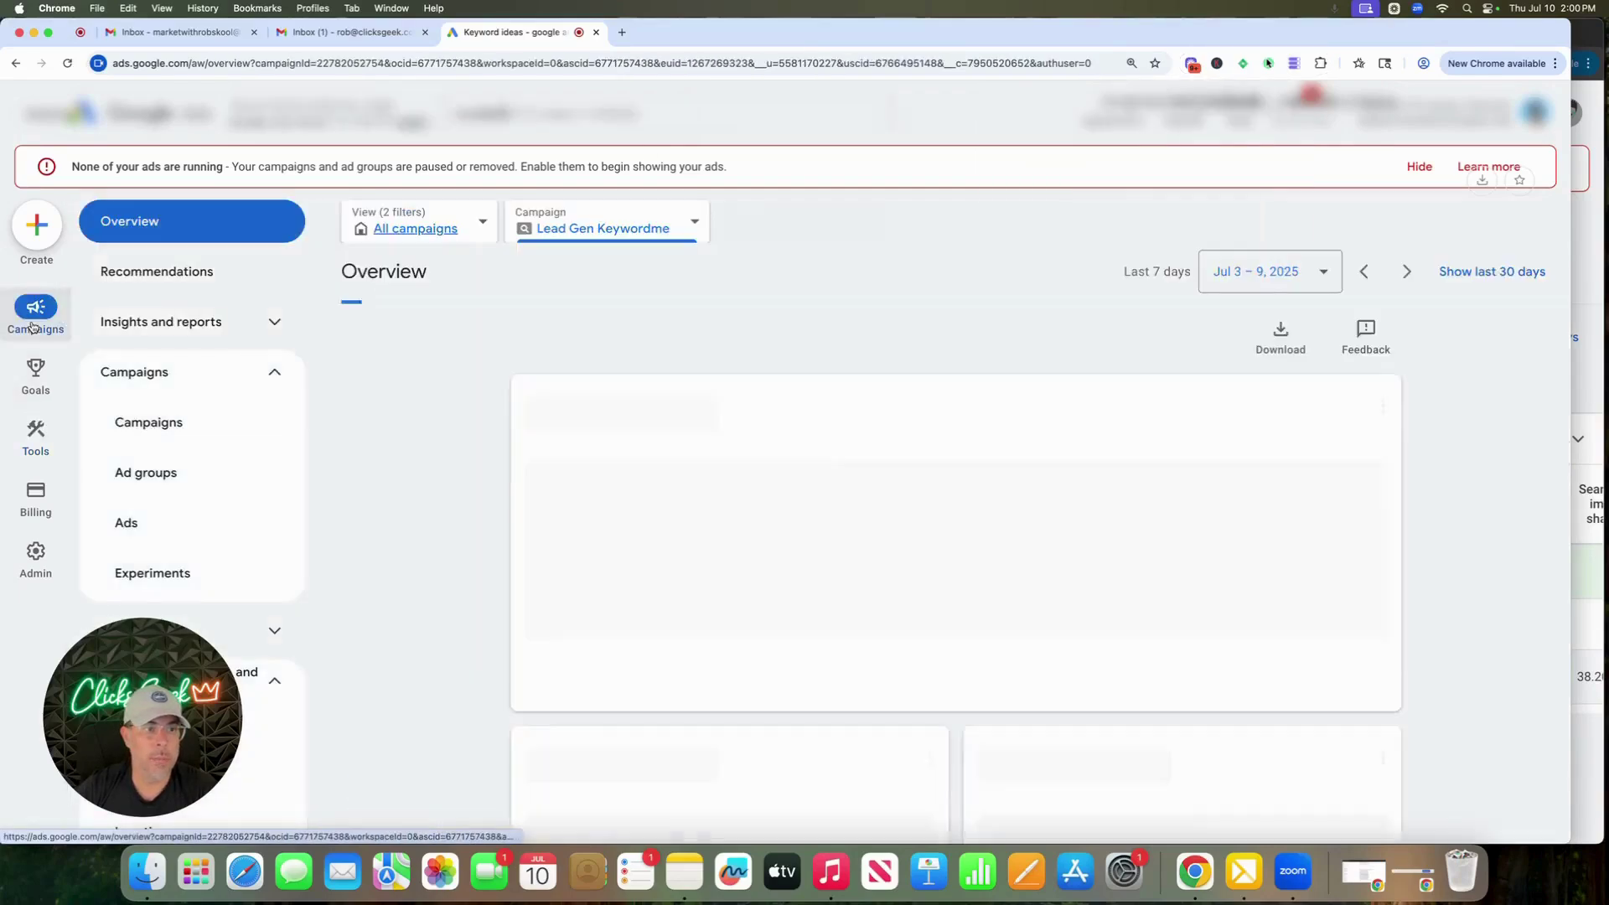
{"action": "left_click", "coordinate": [159, 422]}
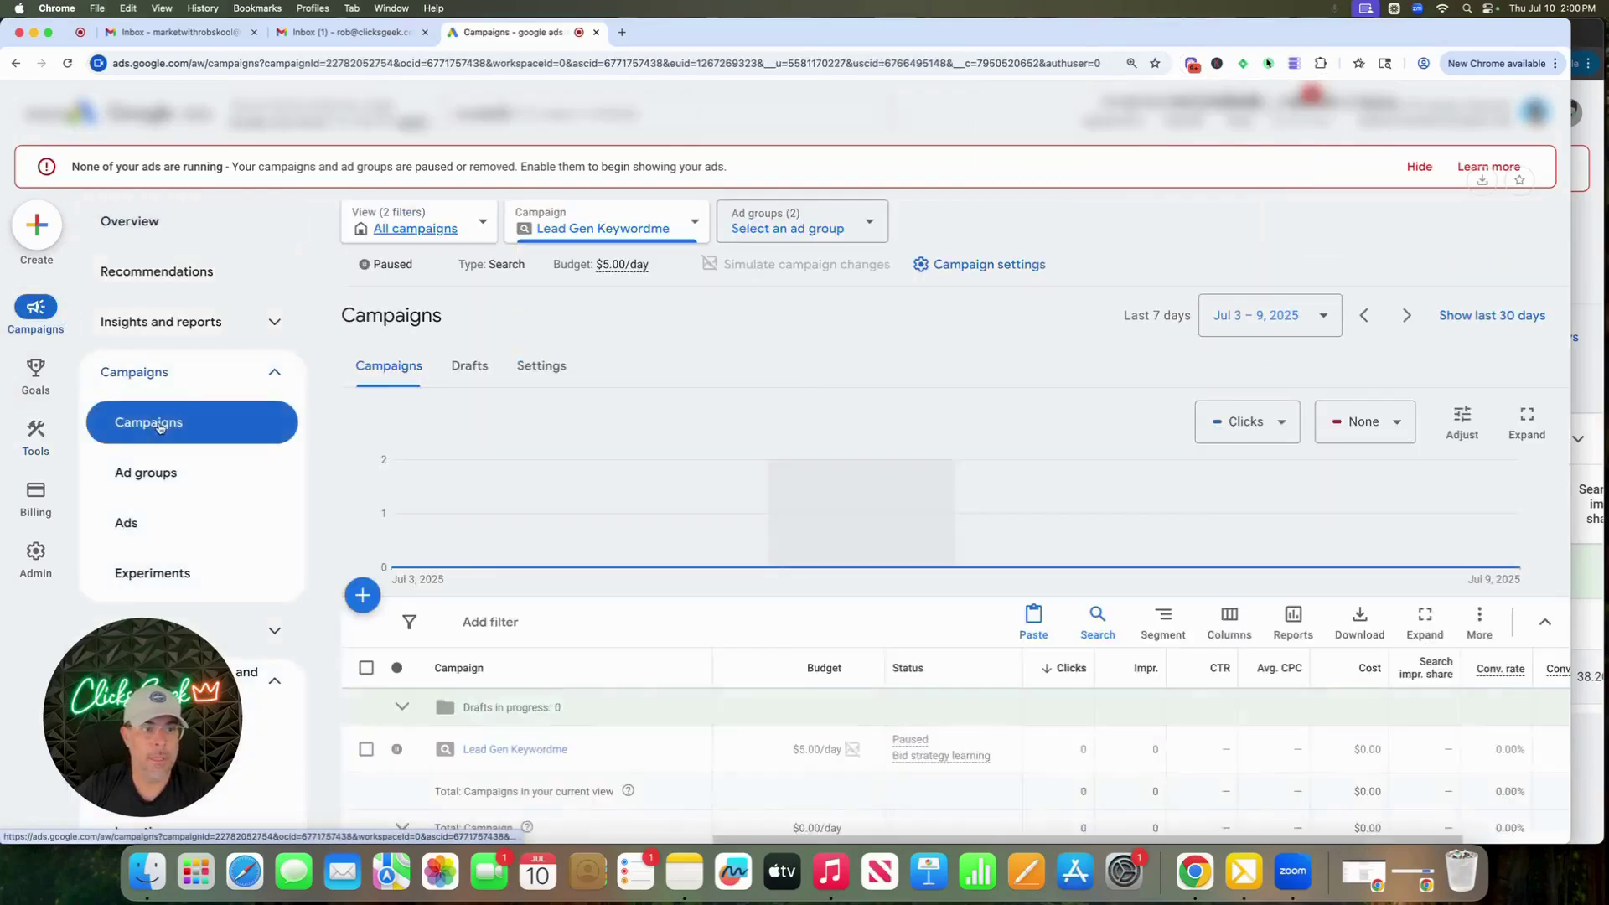
Duplicate the "plumbing company" ad group within the Lead Gen Keywordme campaign
{"action": "left_click", "coordinate": [523, 749]}
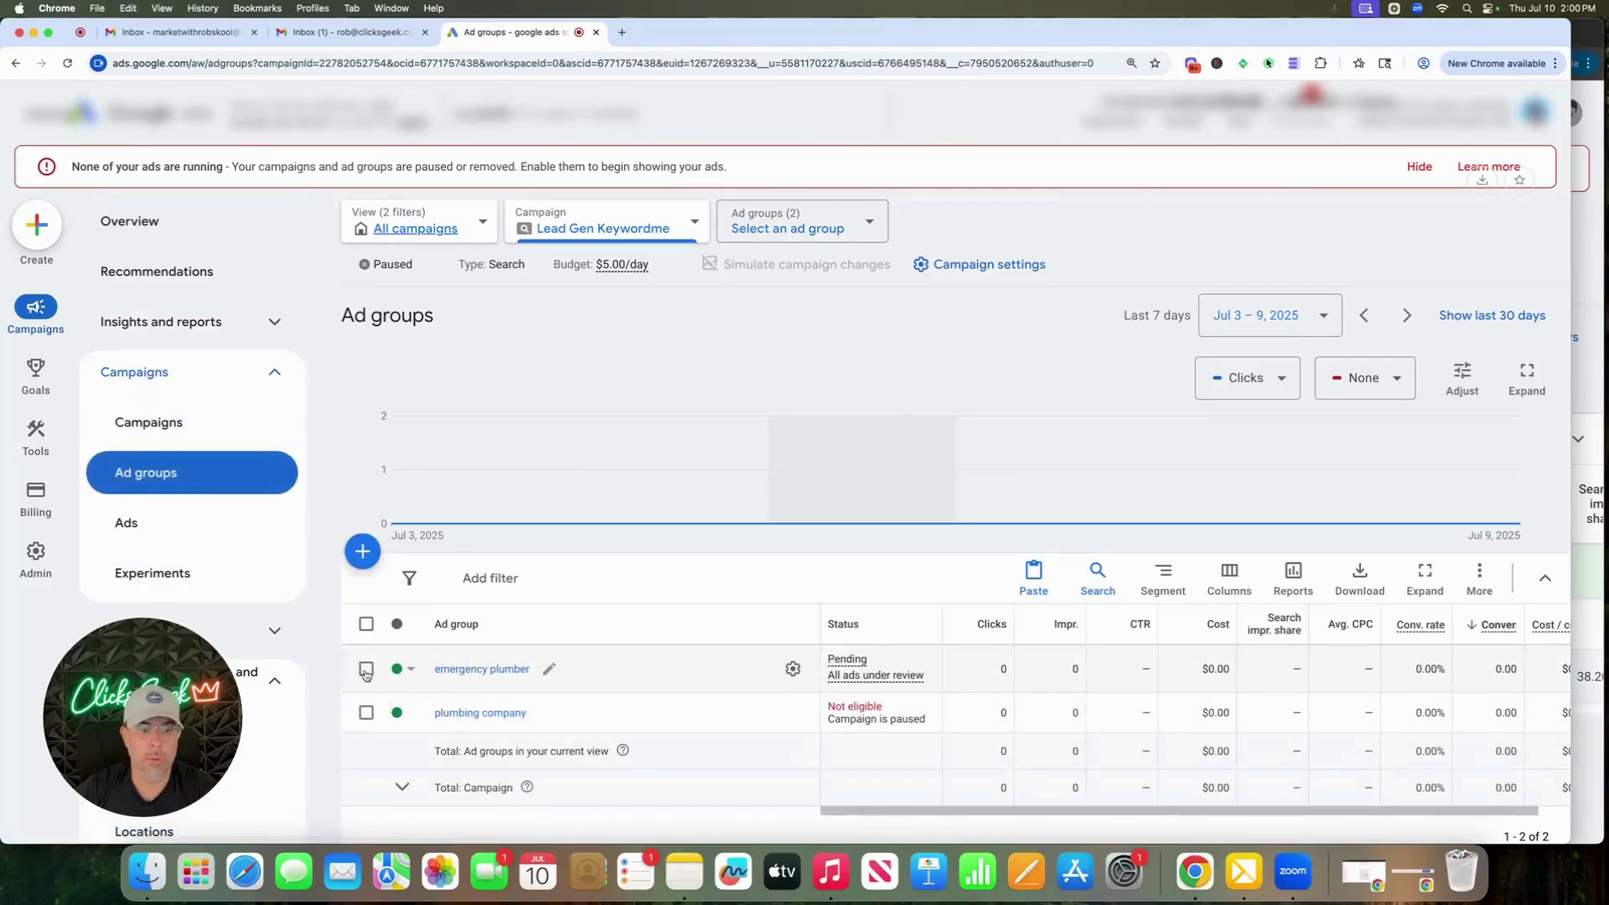
{"action": "left_click", "coordinate": [366, 712]}
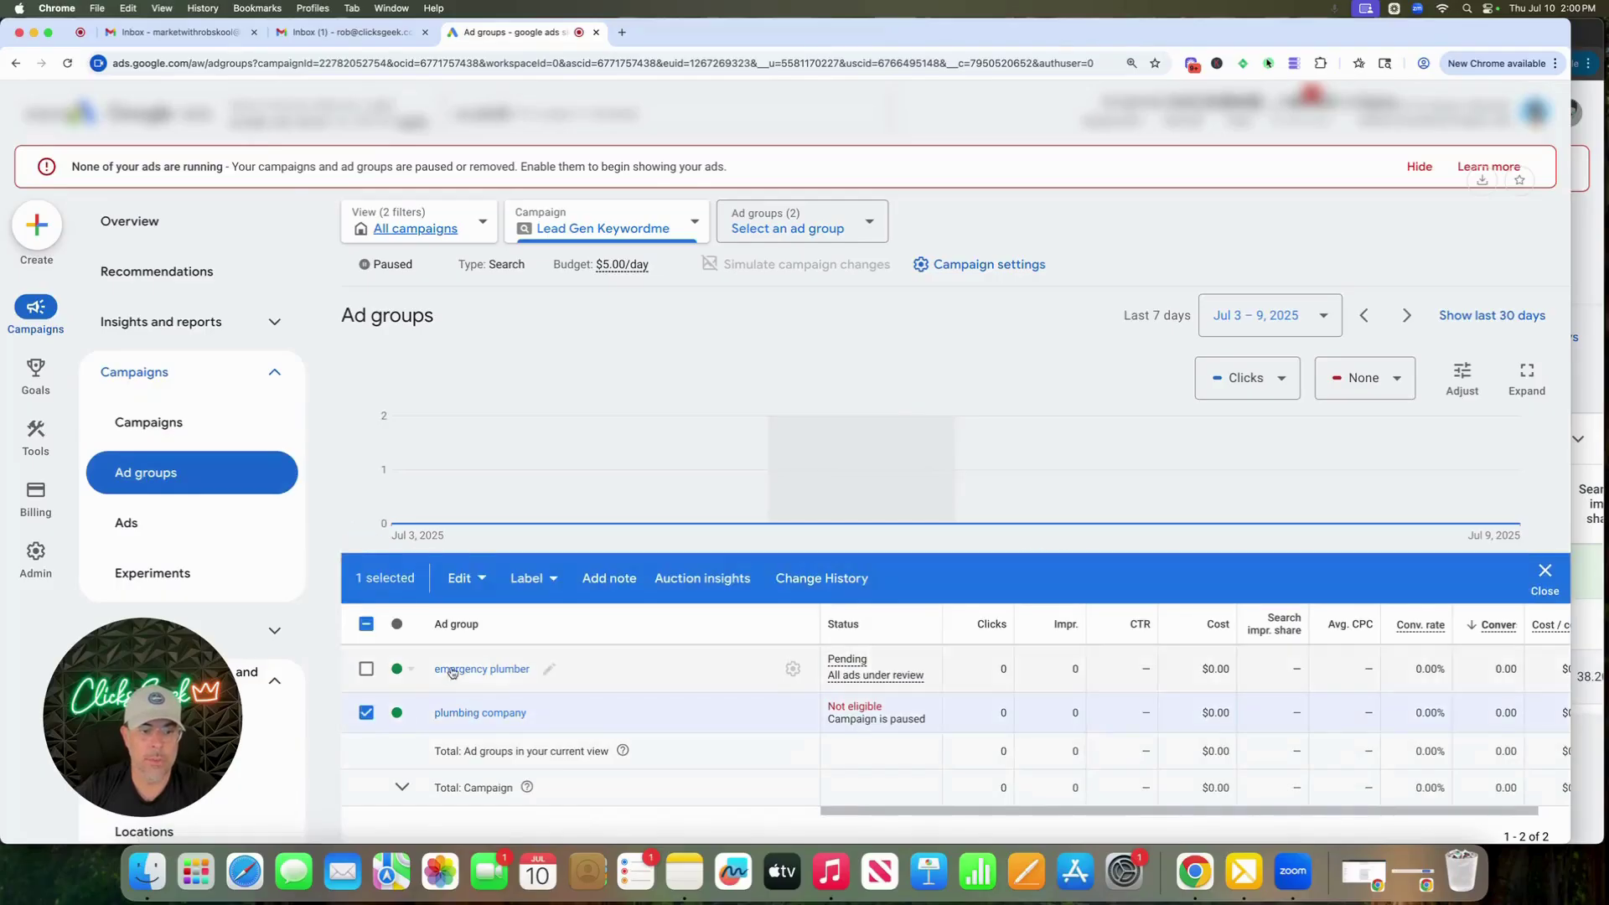
{"action": "left_click", "coordinate": [460, 590]}
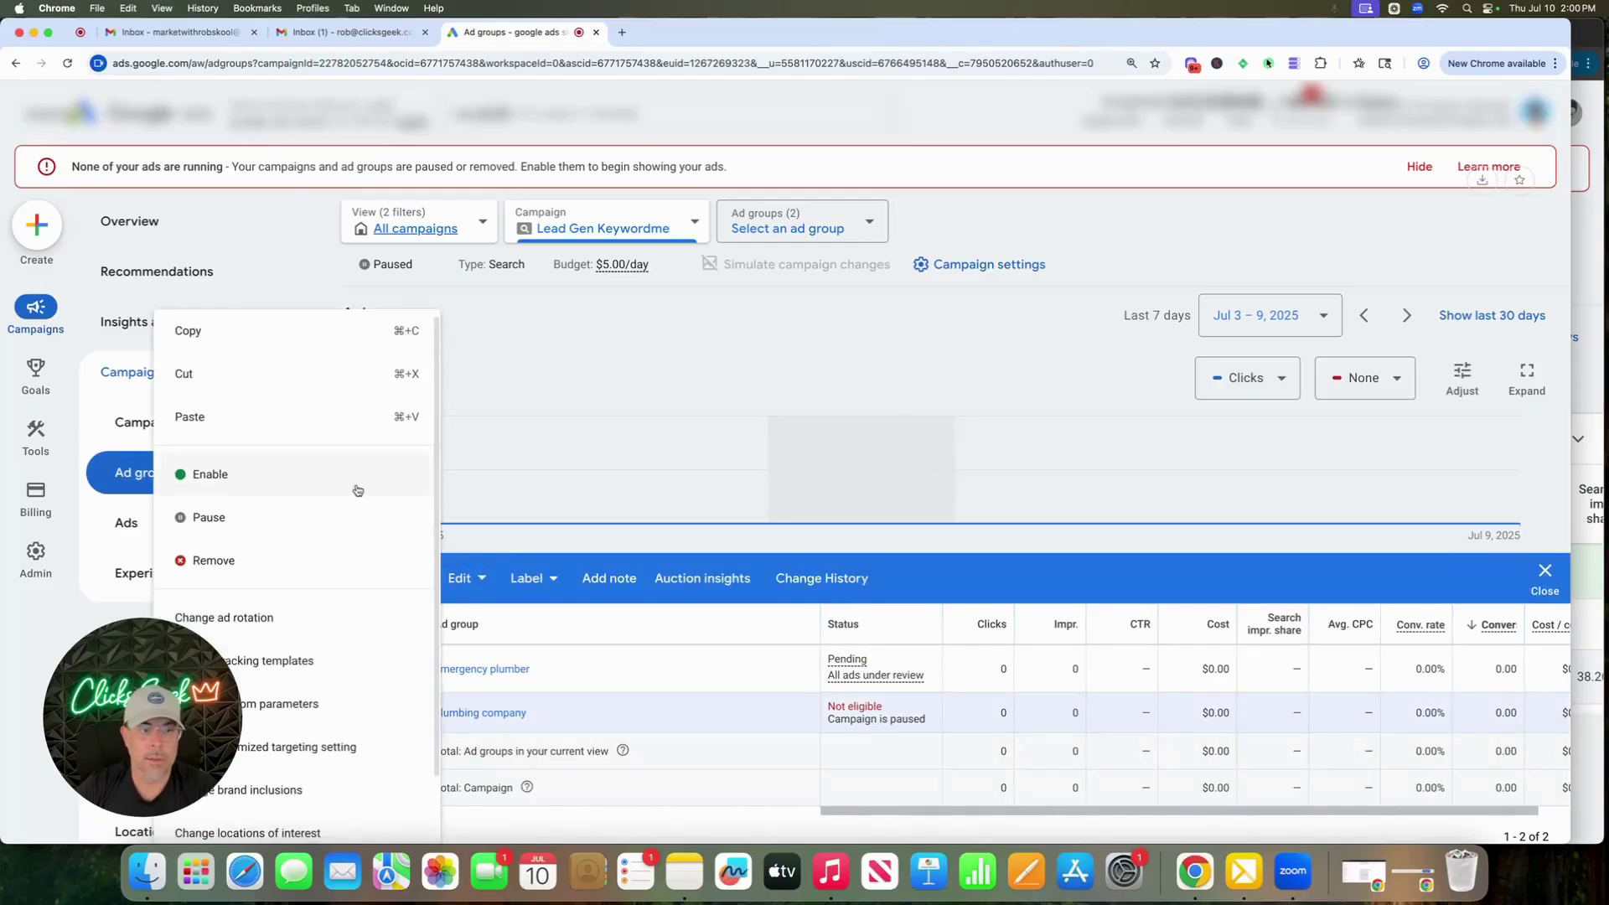
{"action": "left_click", "coordinate": [252, 339]}
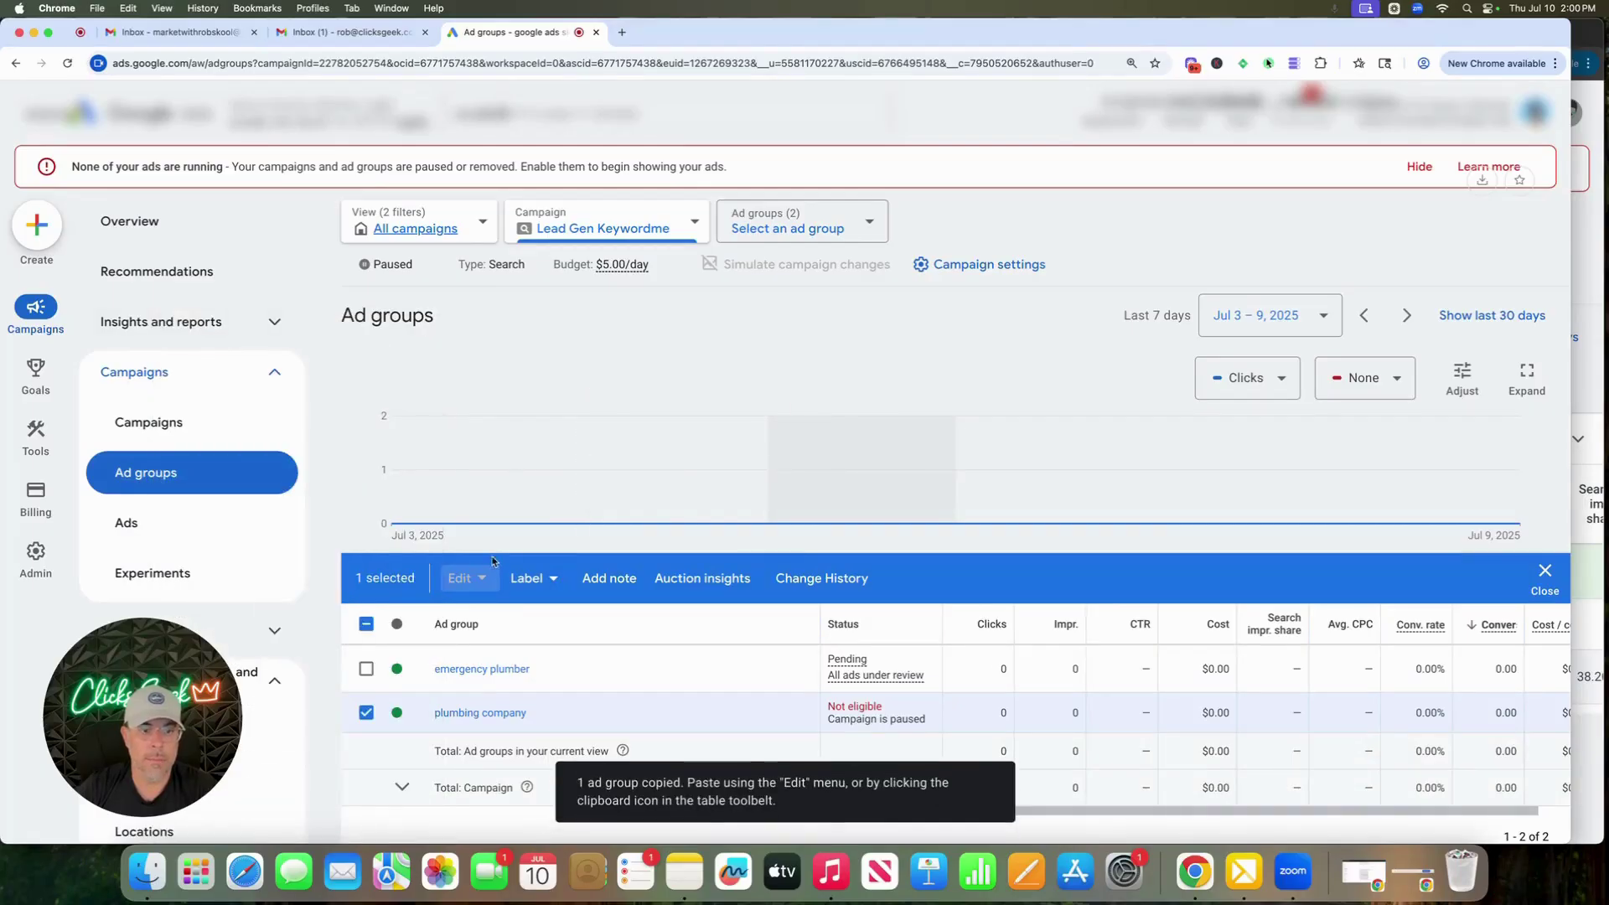
{"action": "left_click", "coordinate": [490, 589]}
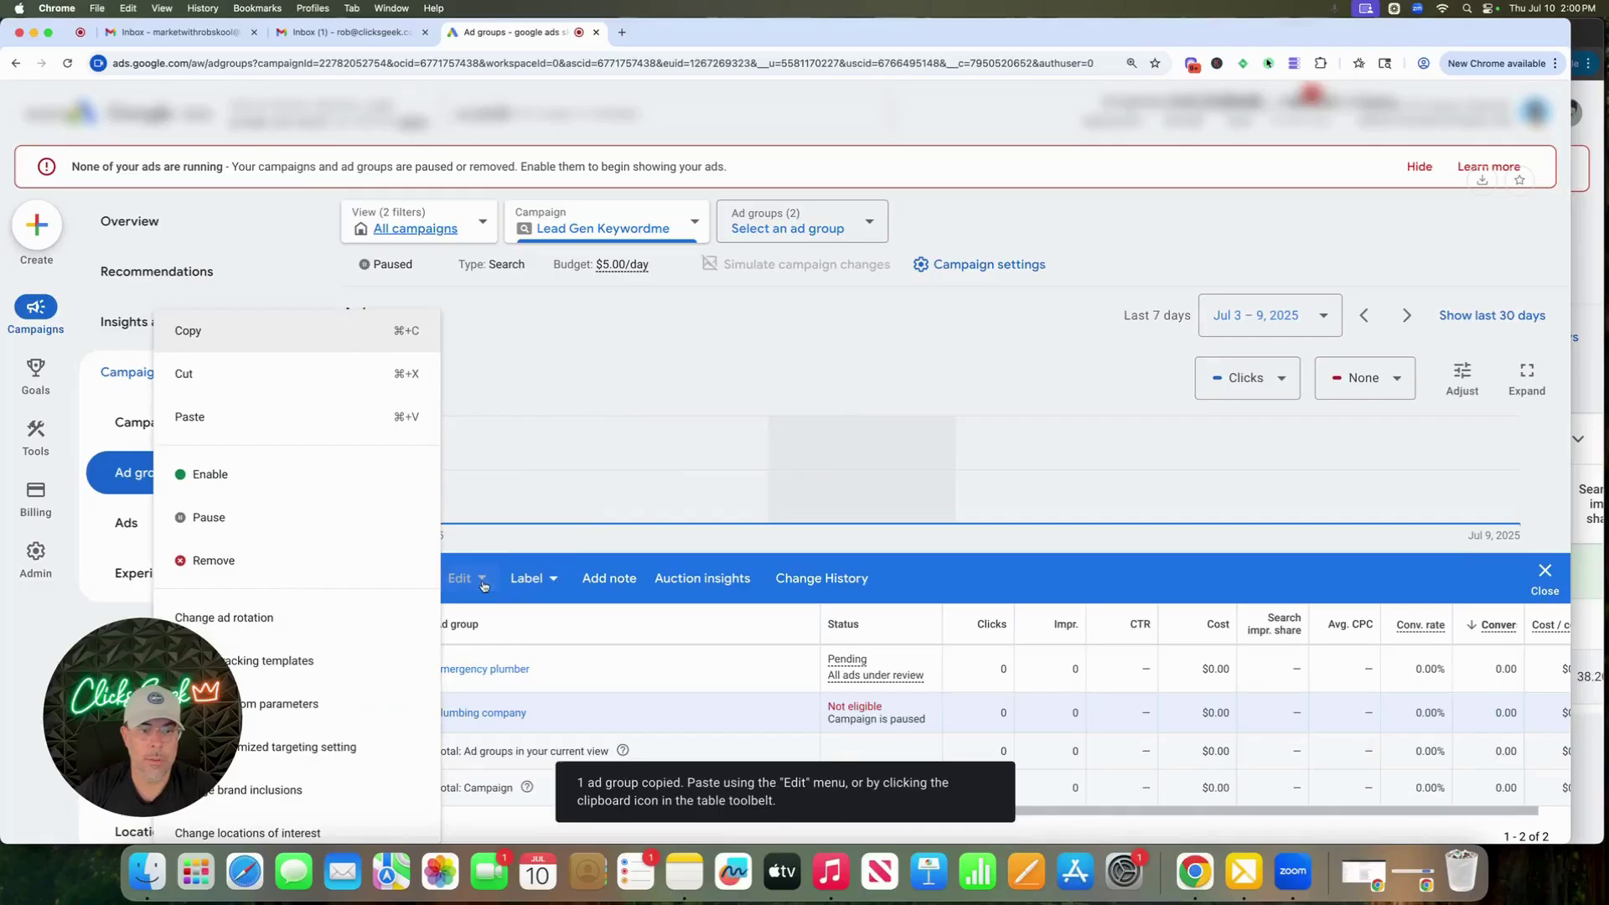
{"action": "left_click", "coordinate": [251, 419]}
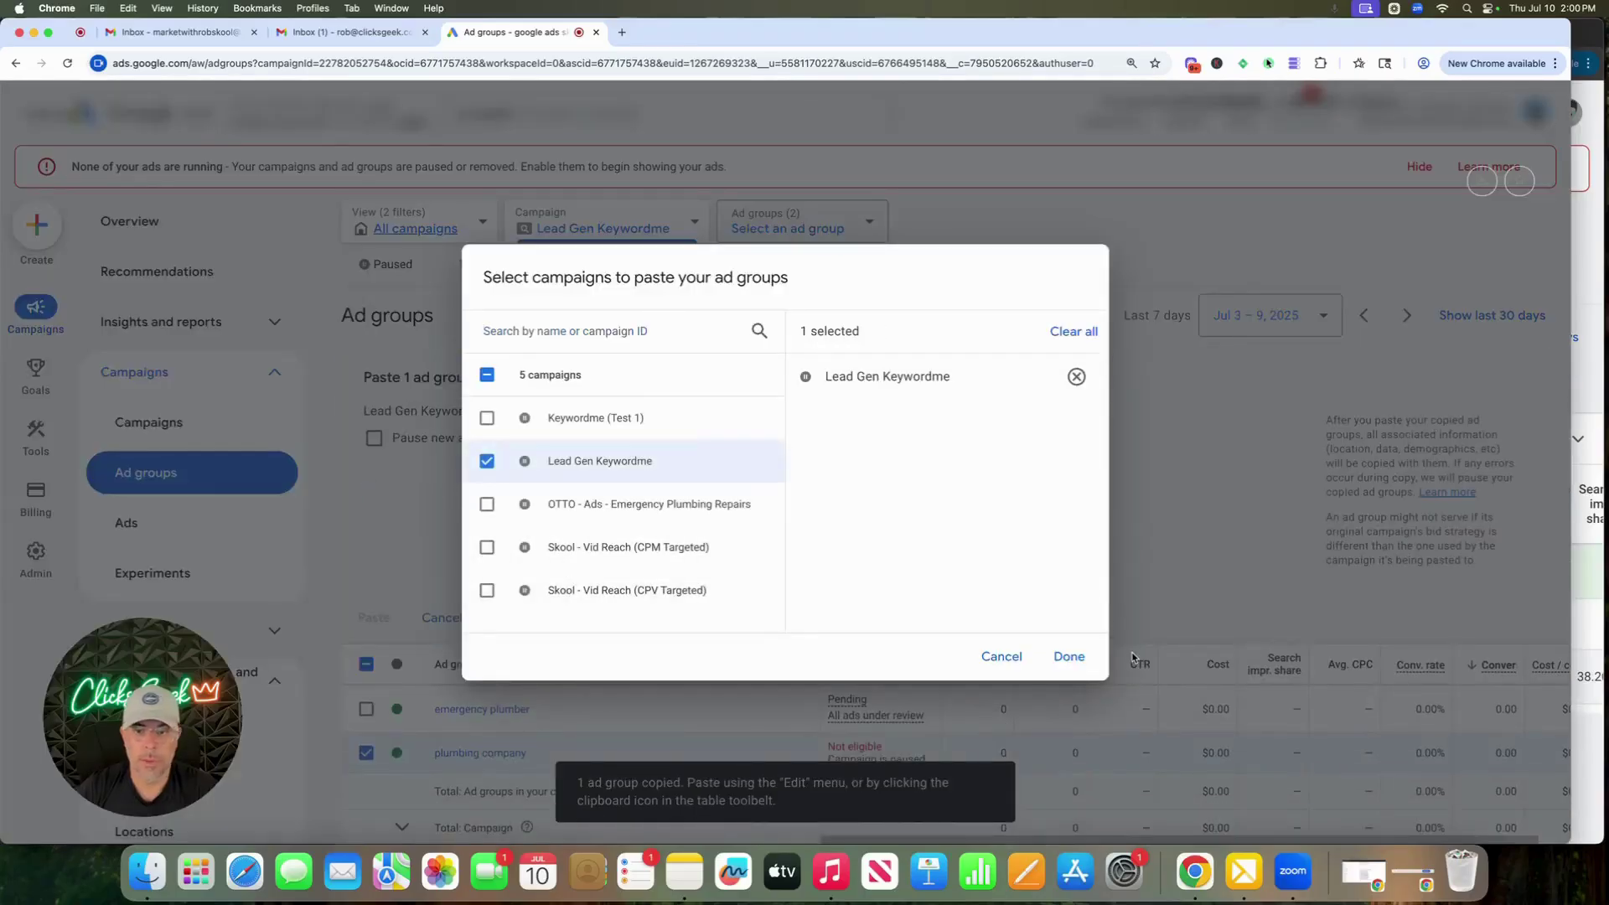
{"action": "left_click", "coordinate": [1069, 657]}
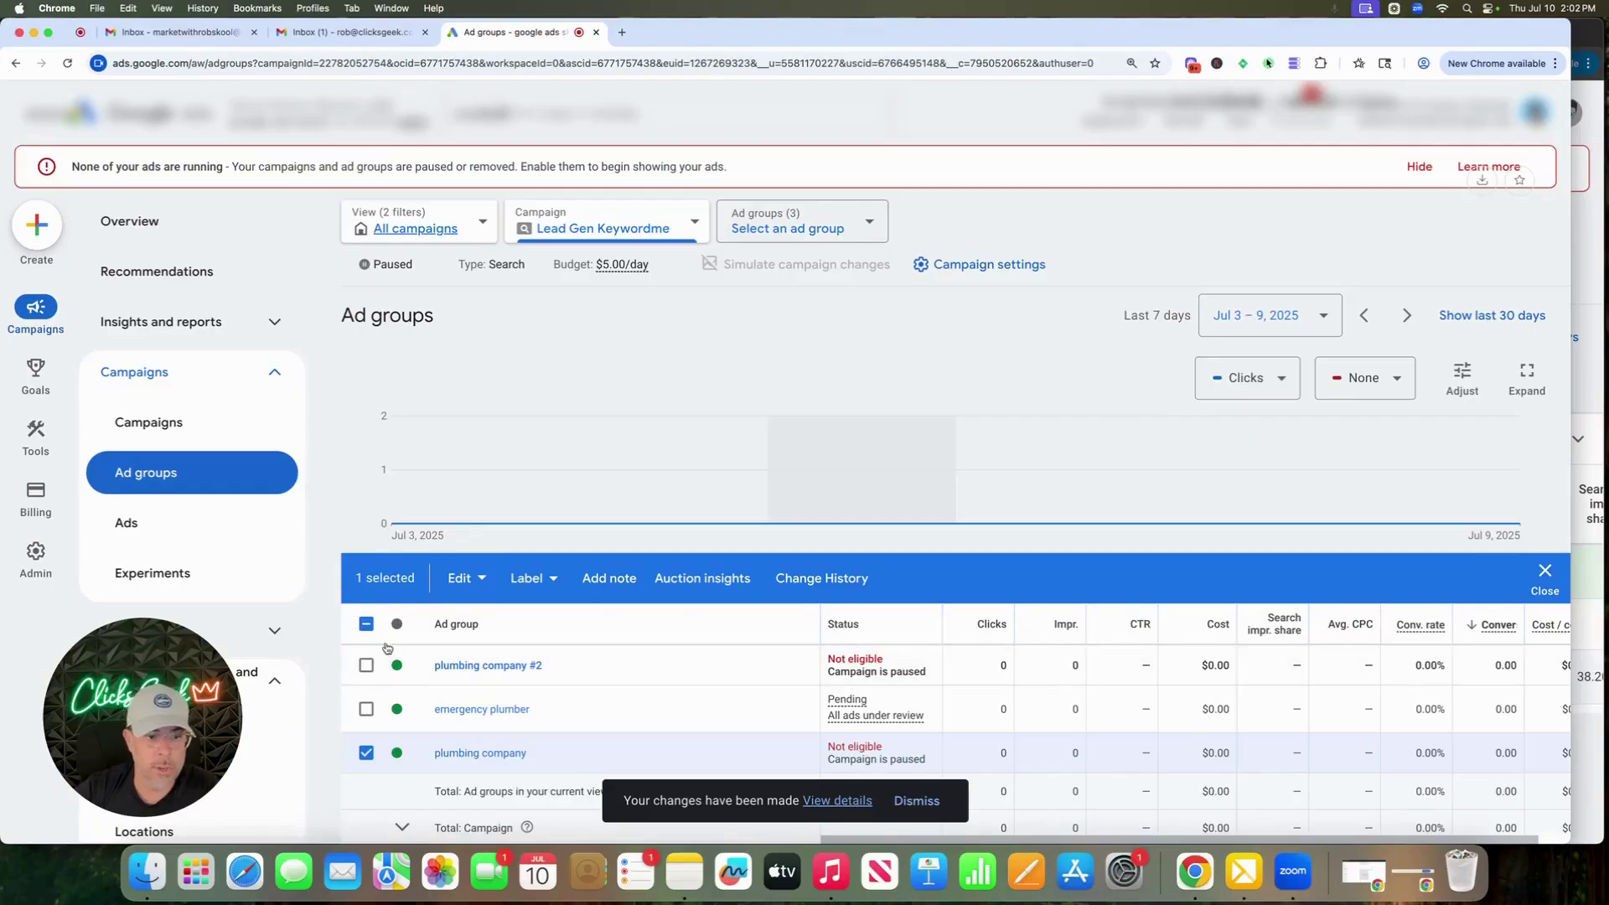
Clear the ad group selection and rename the copied ad group "plumbing company #2" to "local plumbers"
{"action": "left_click", "coordinate": [366, 626]}
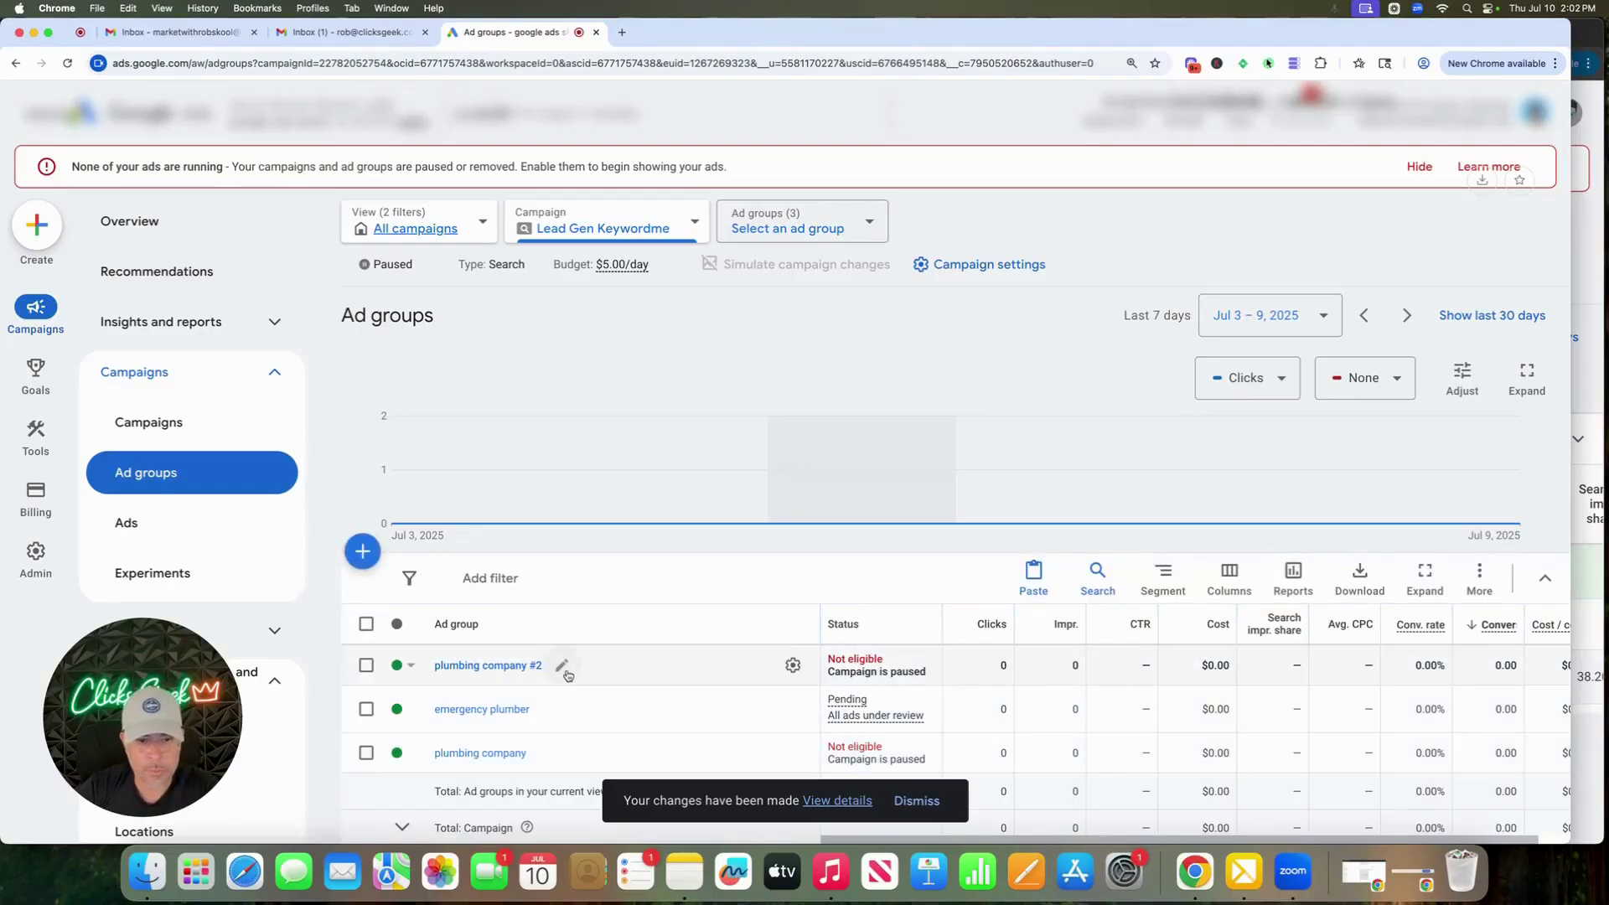
{"action": "left_click", "coordinate": [559, 669]}
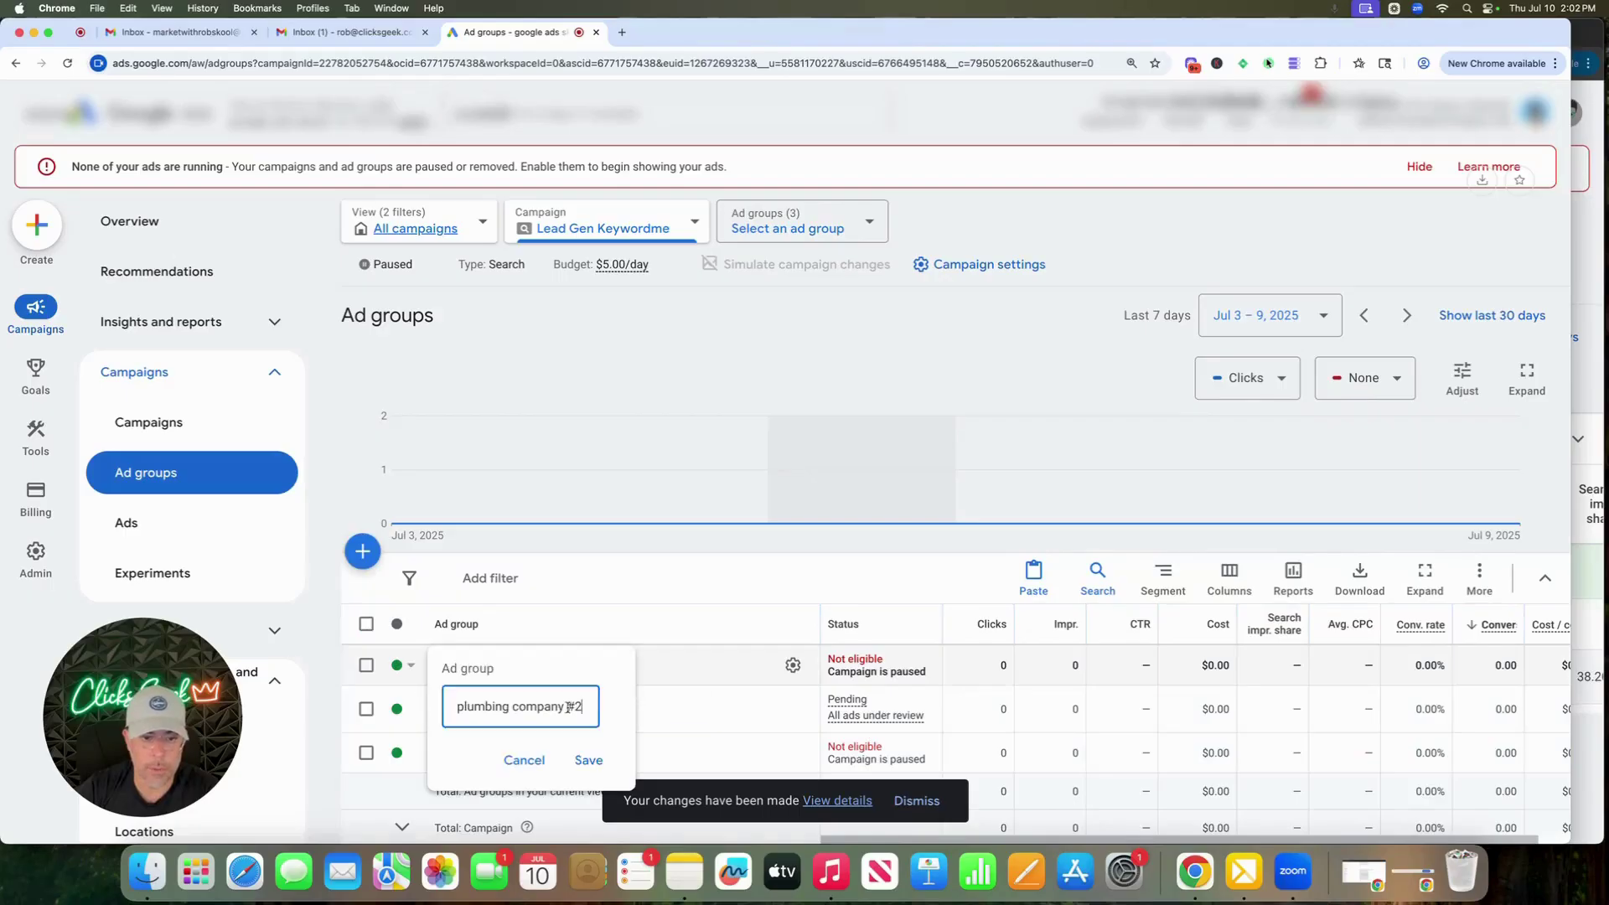
{"action": "triple_click", "coordinate": [485, 705]}
{"action": "type", "text": "local "}
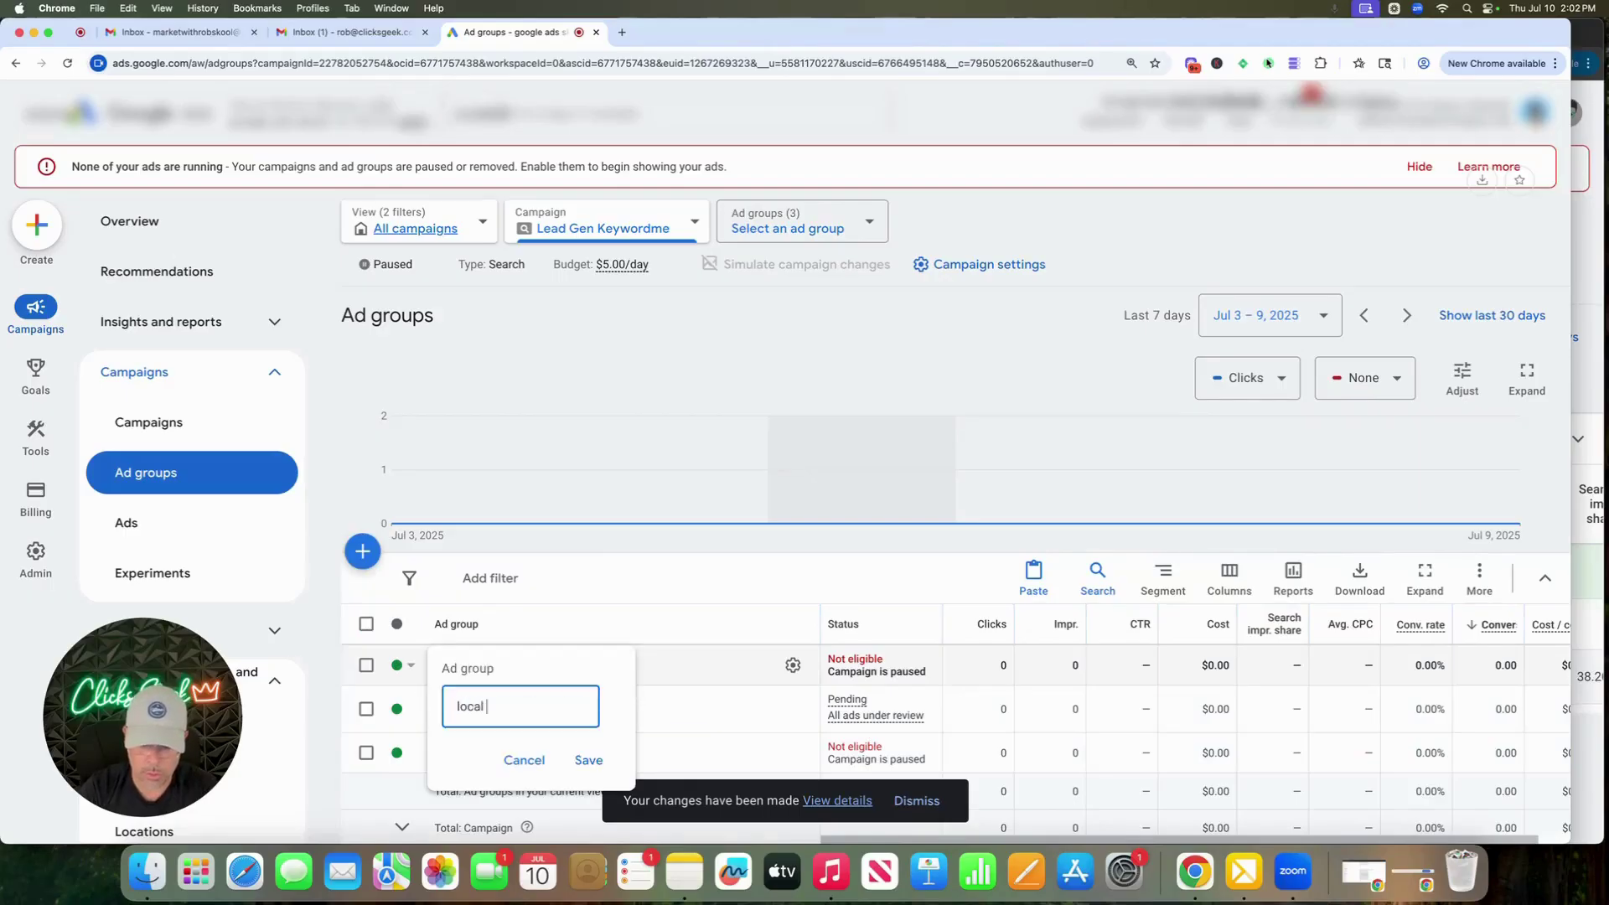
{"action": "type", "text": "plumbers"}
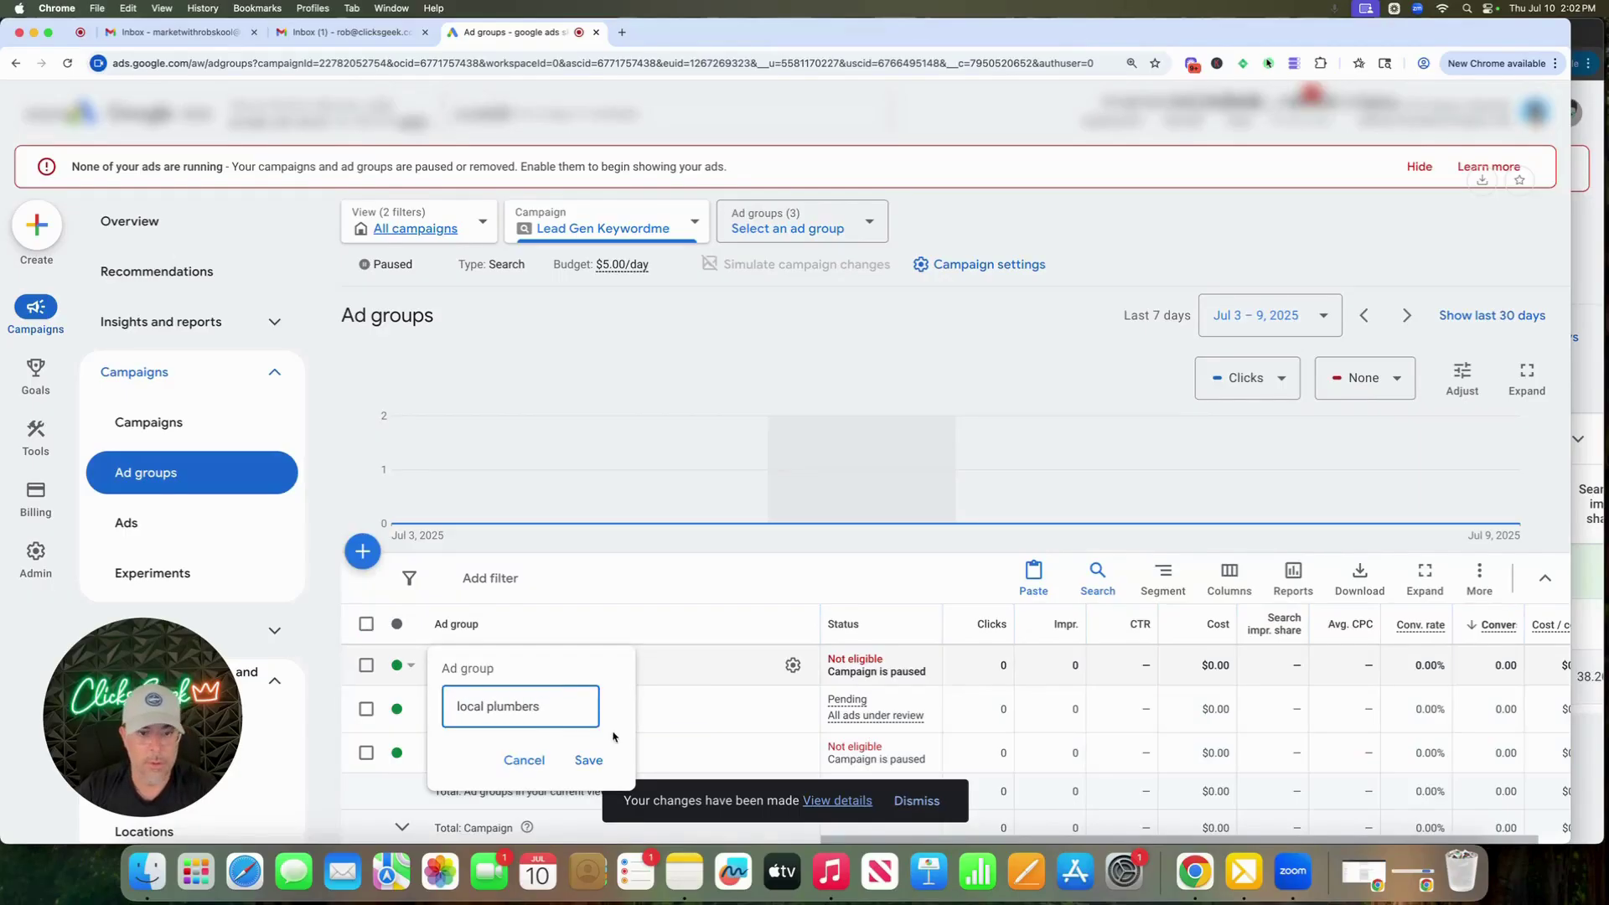
{"action": "left_click", "coordinate": [589, 760]}
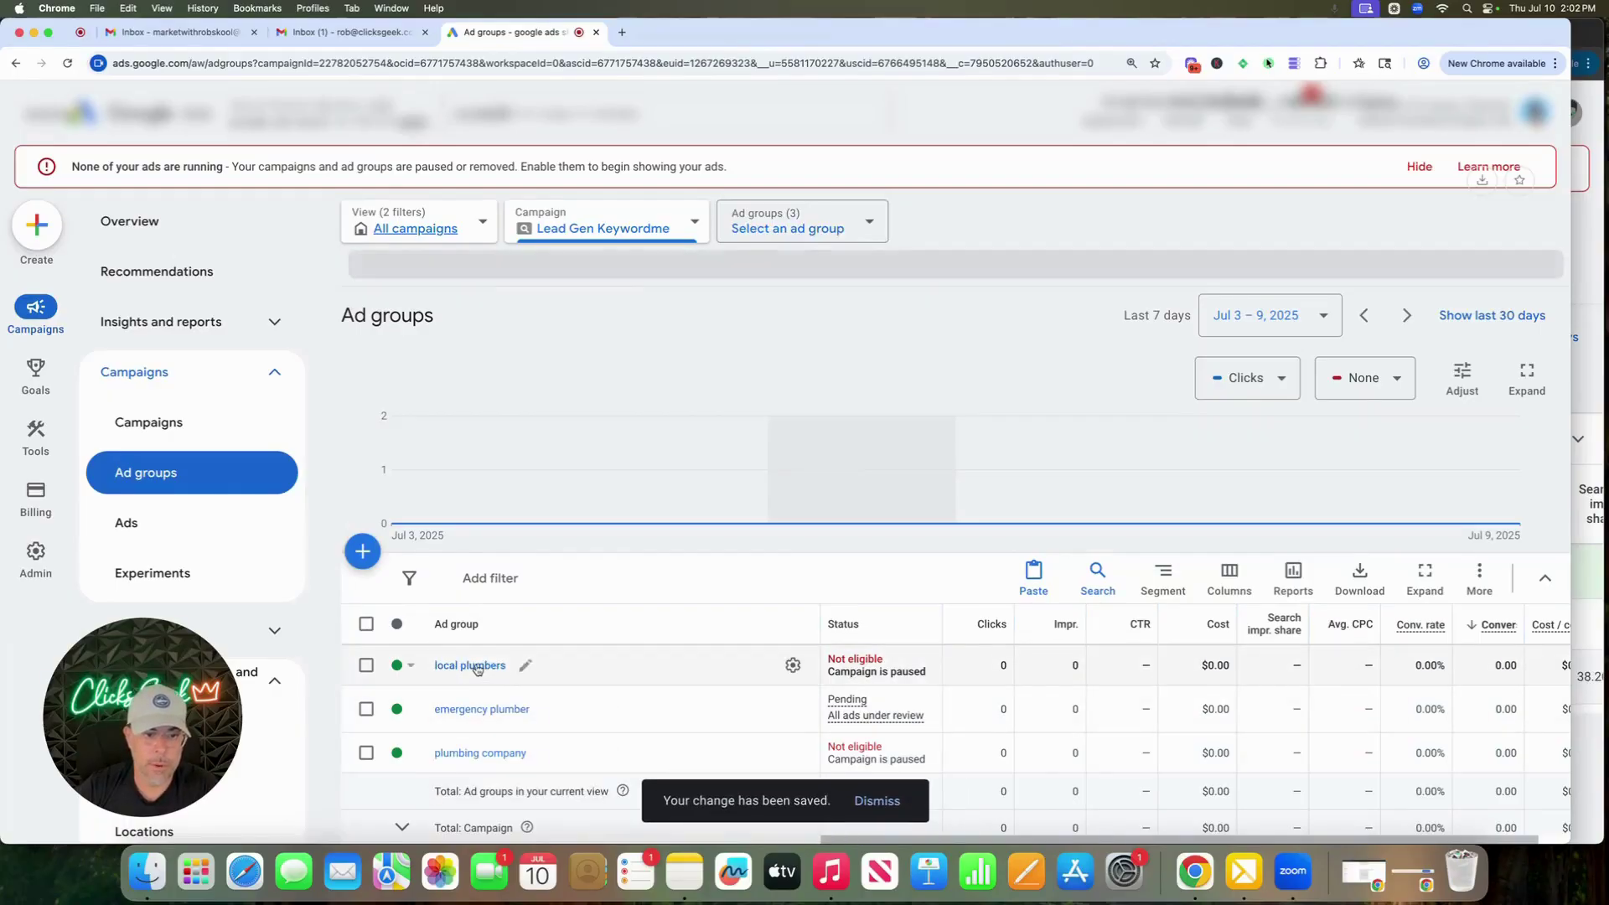
Open the "local plumbers" ad group and permanently remove all its inherited keywords
{"action": "left_click", "coordinate": [474, 666]}
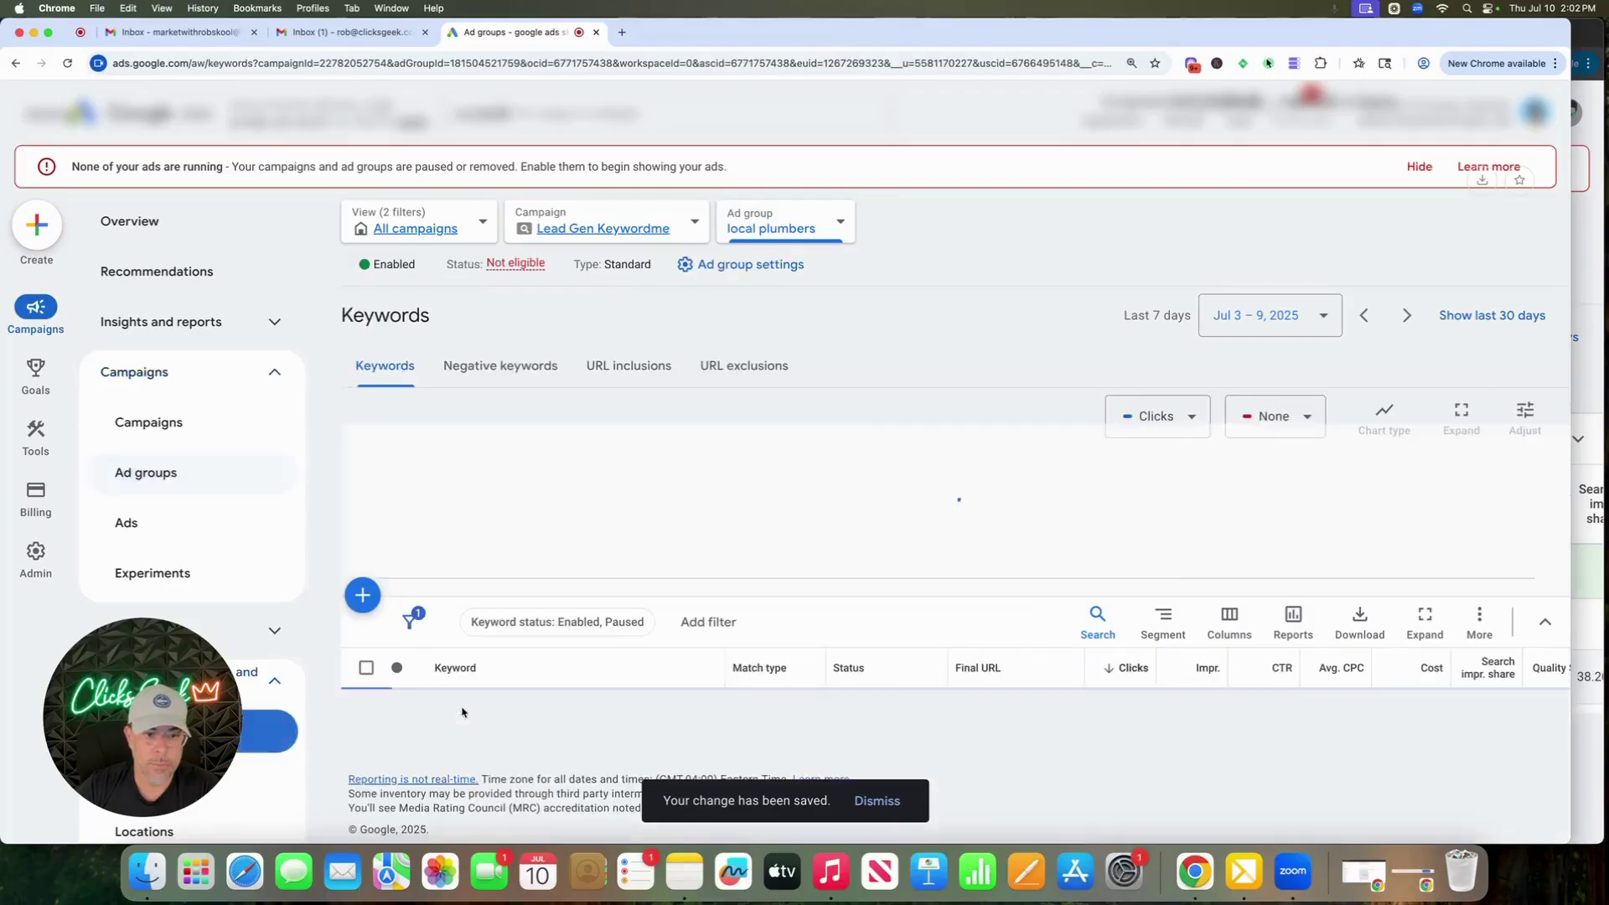
{"action": "left_click", "coordinate": [366, 624]}
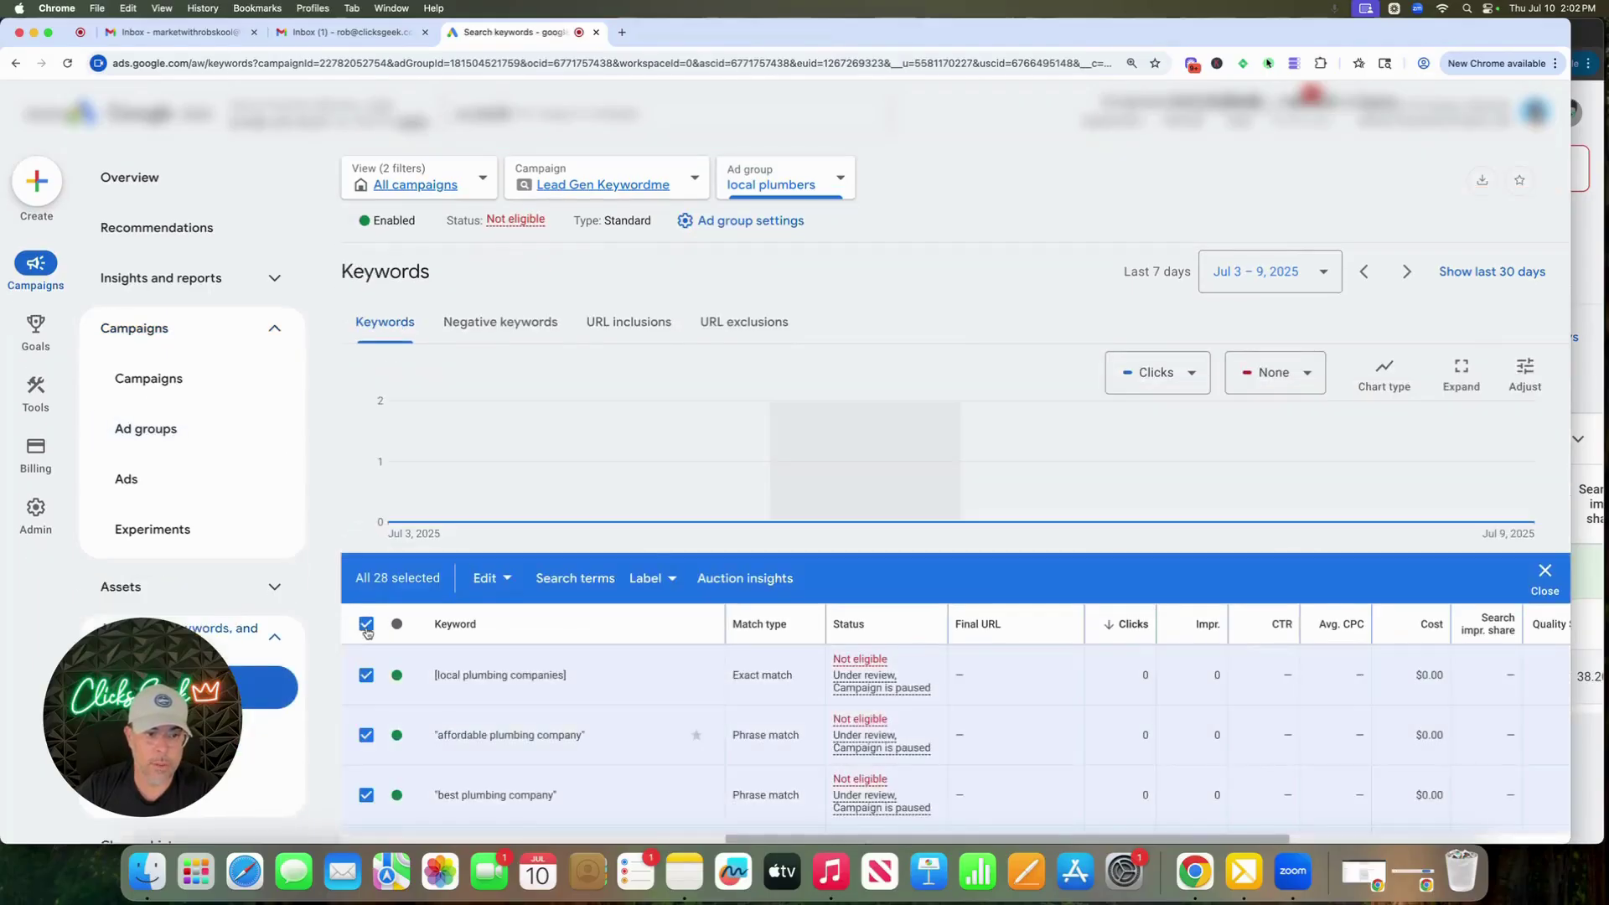
{"action": "left_click", "coordinate": [486, 578]}
{"action": "left_click", "coordinate": [260, 564]}
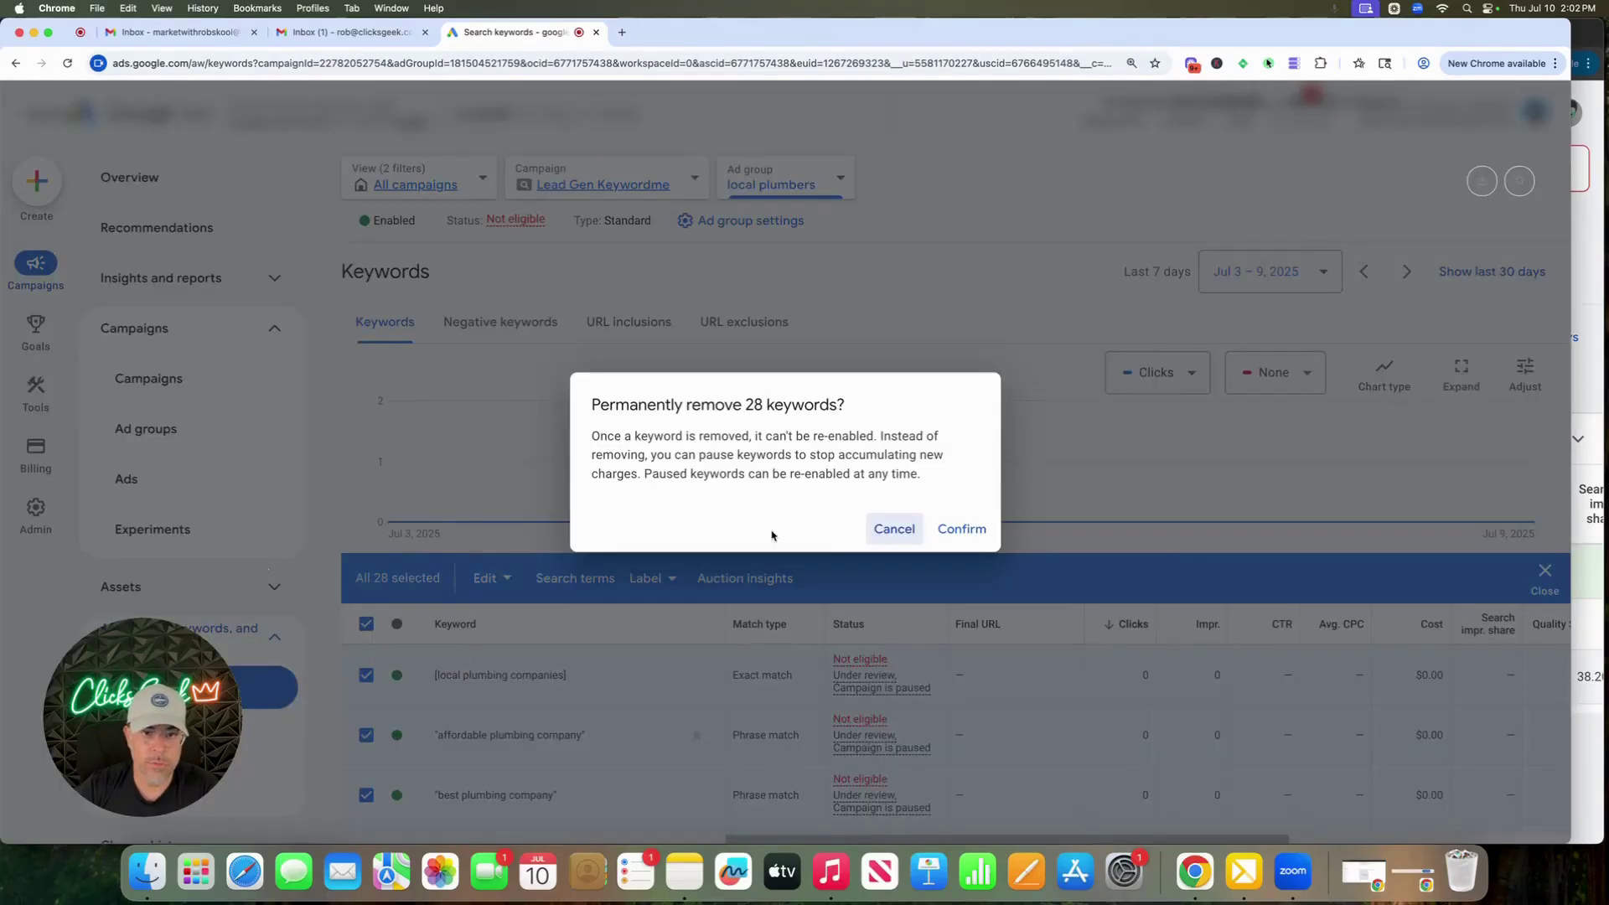
{"action": "left_click", "coordinate": [963, 529]}
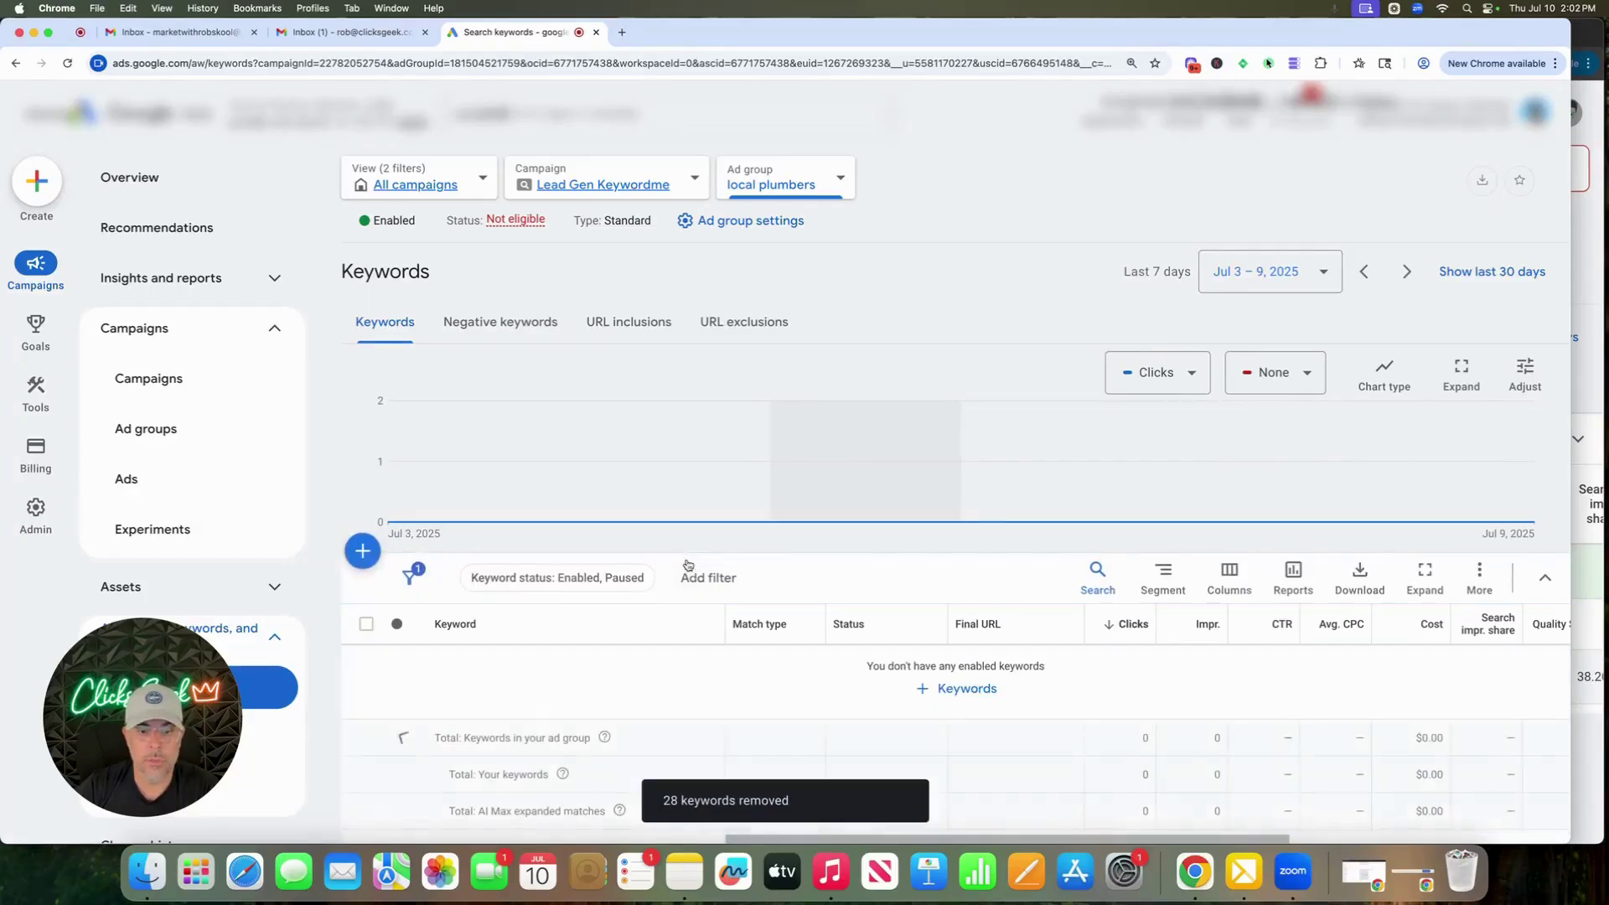
Copy the collected phrase and exact local plumber keywords from Keywordme and save them as keywords of the "local plumbers" ad group
{"action": "left_click", "coordinate": [1294, 63]}
{"action": "left_click", "coordinate": [1092, 487]}
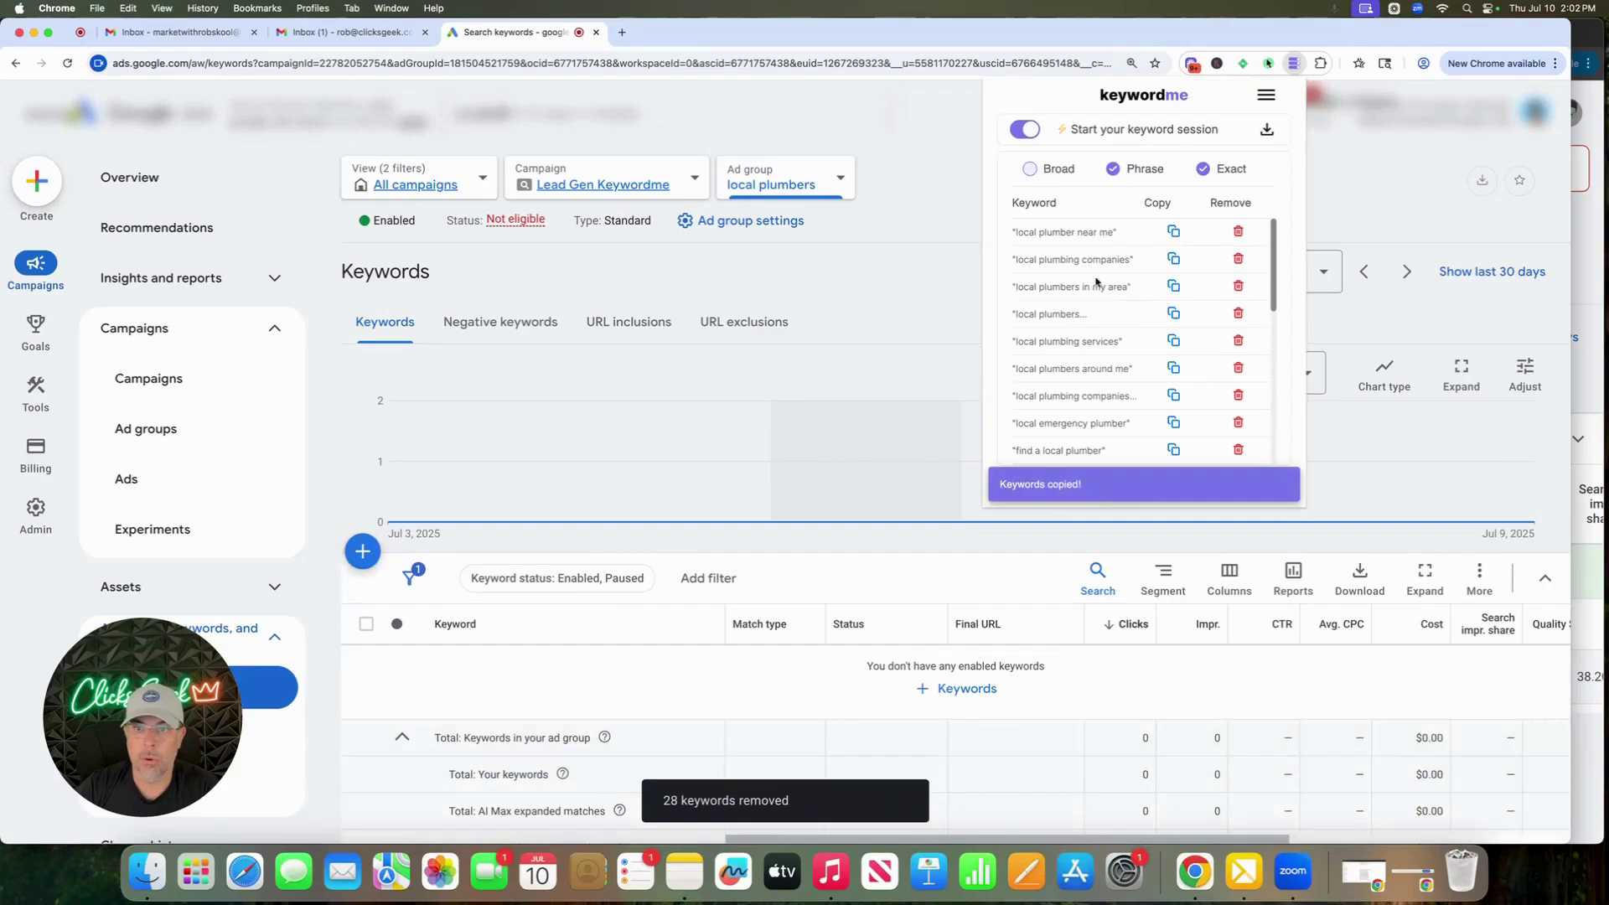
{"action": "left_click", "coordinate": [902, 149]}
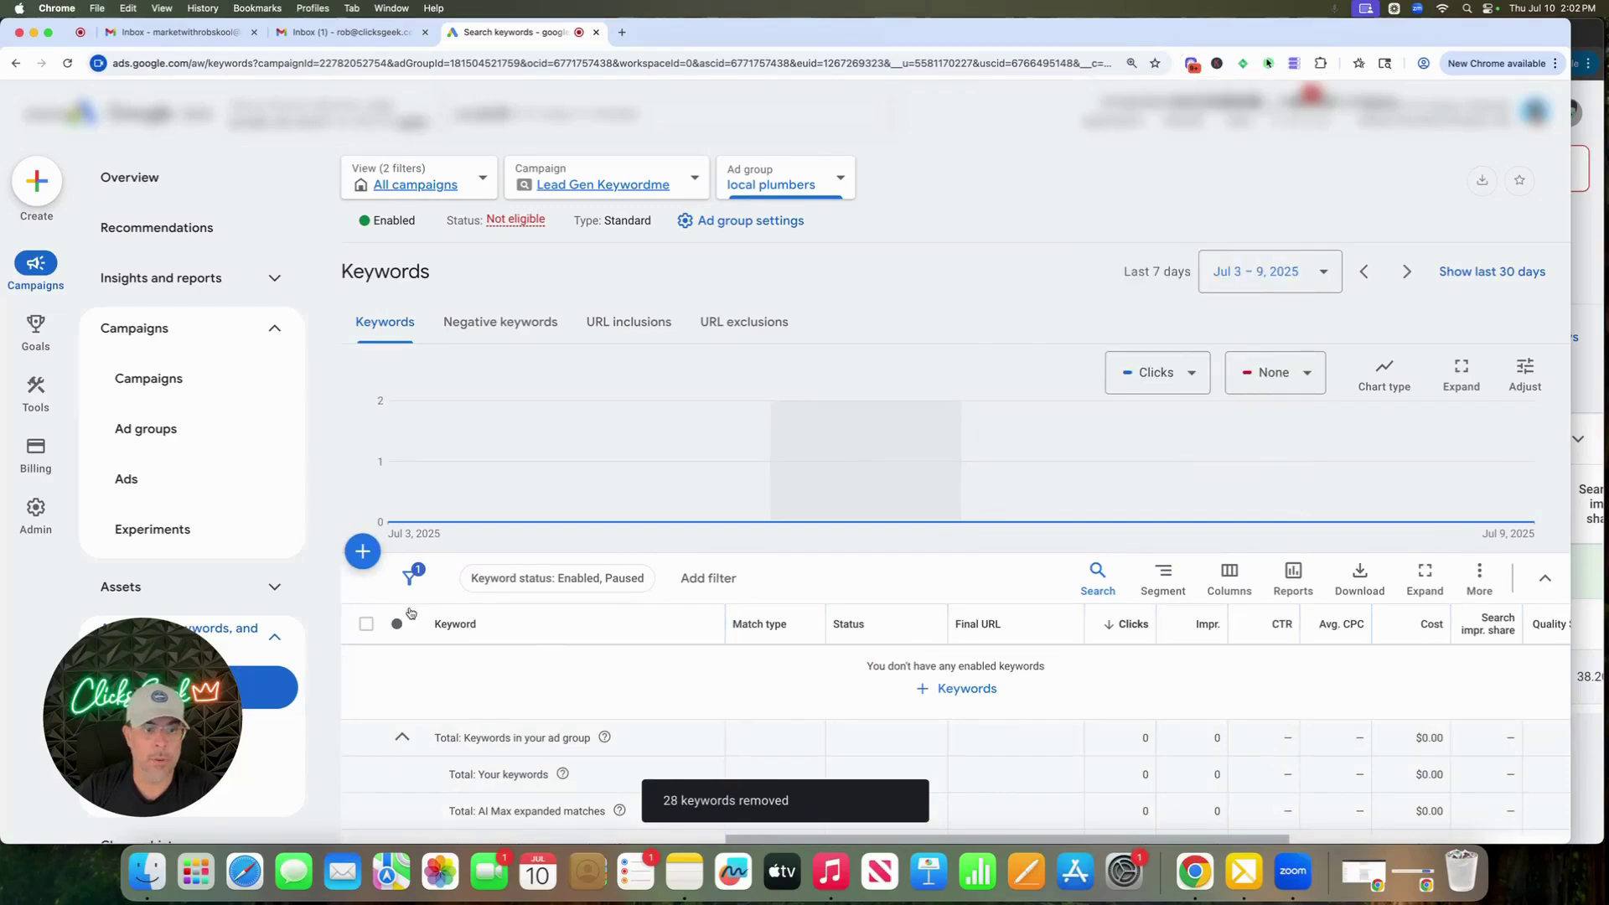
{"action": "left_click", "coordinate": [362, 551]}
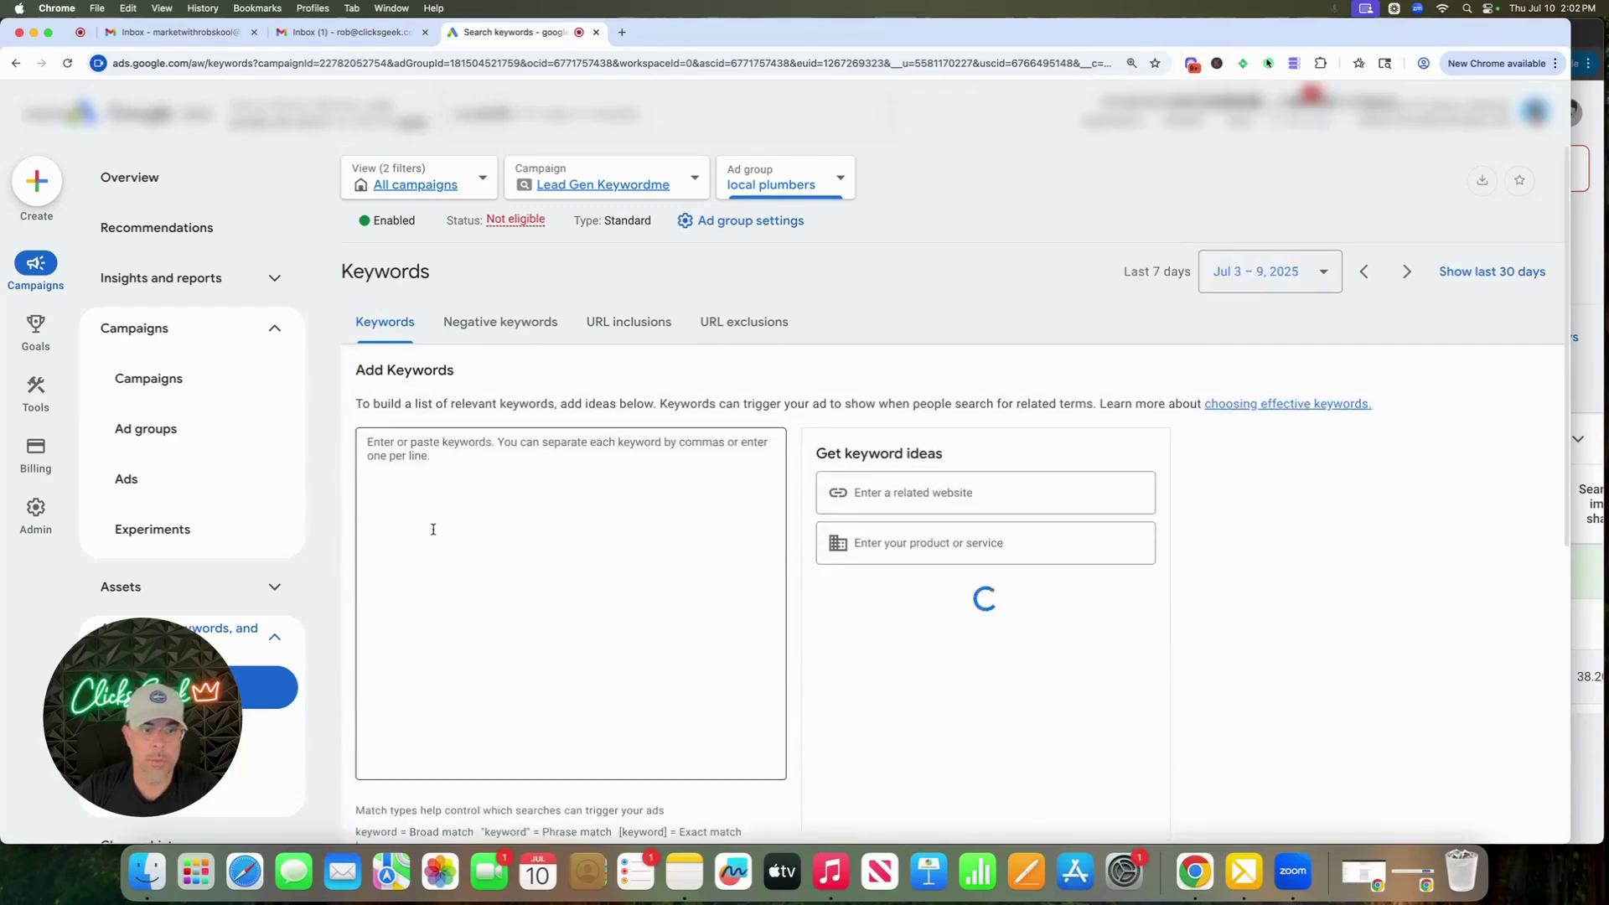
{"action": "key", "text": "super+v"}
{"action": "scroll", "coordinate": [425, 507], "scroll_direction": "down", "scroll_amount": 5}
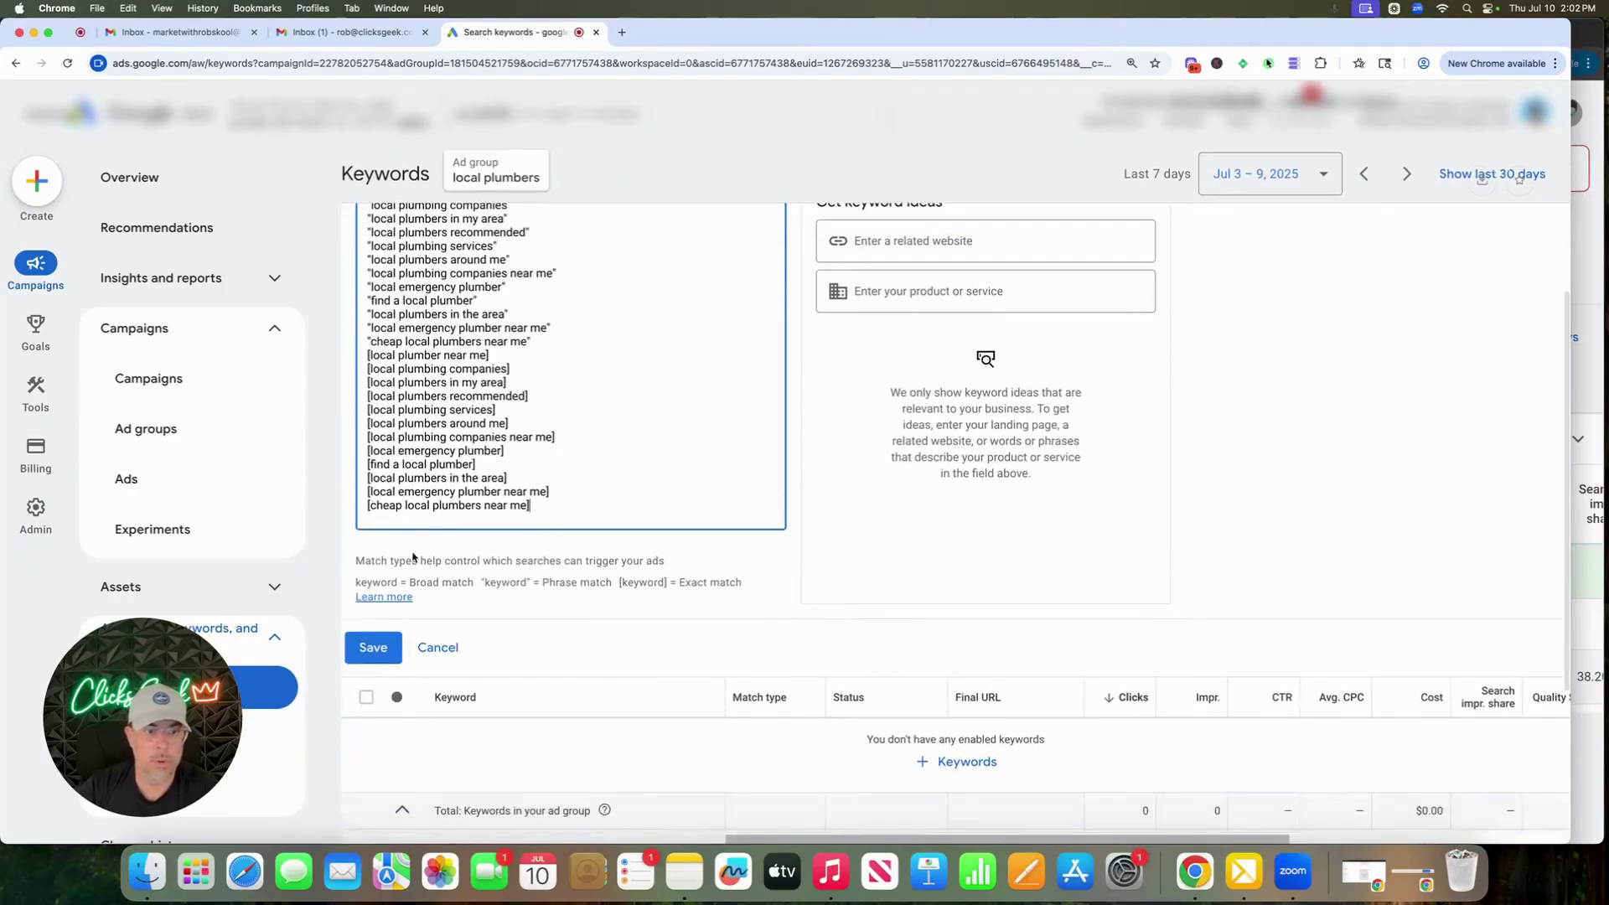
{"action": "left_click", "coordinate": [378, 645]}
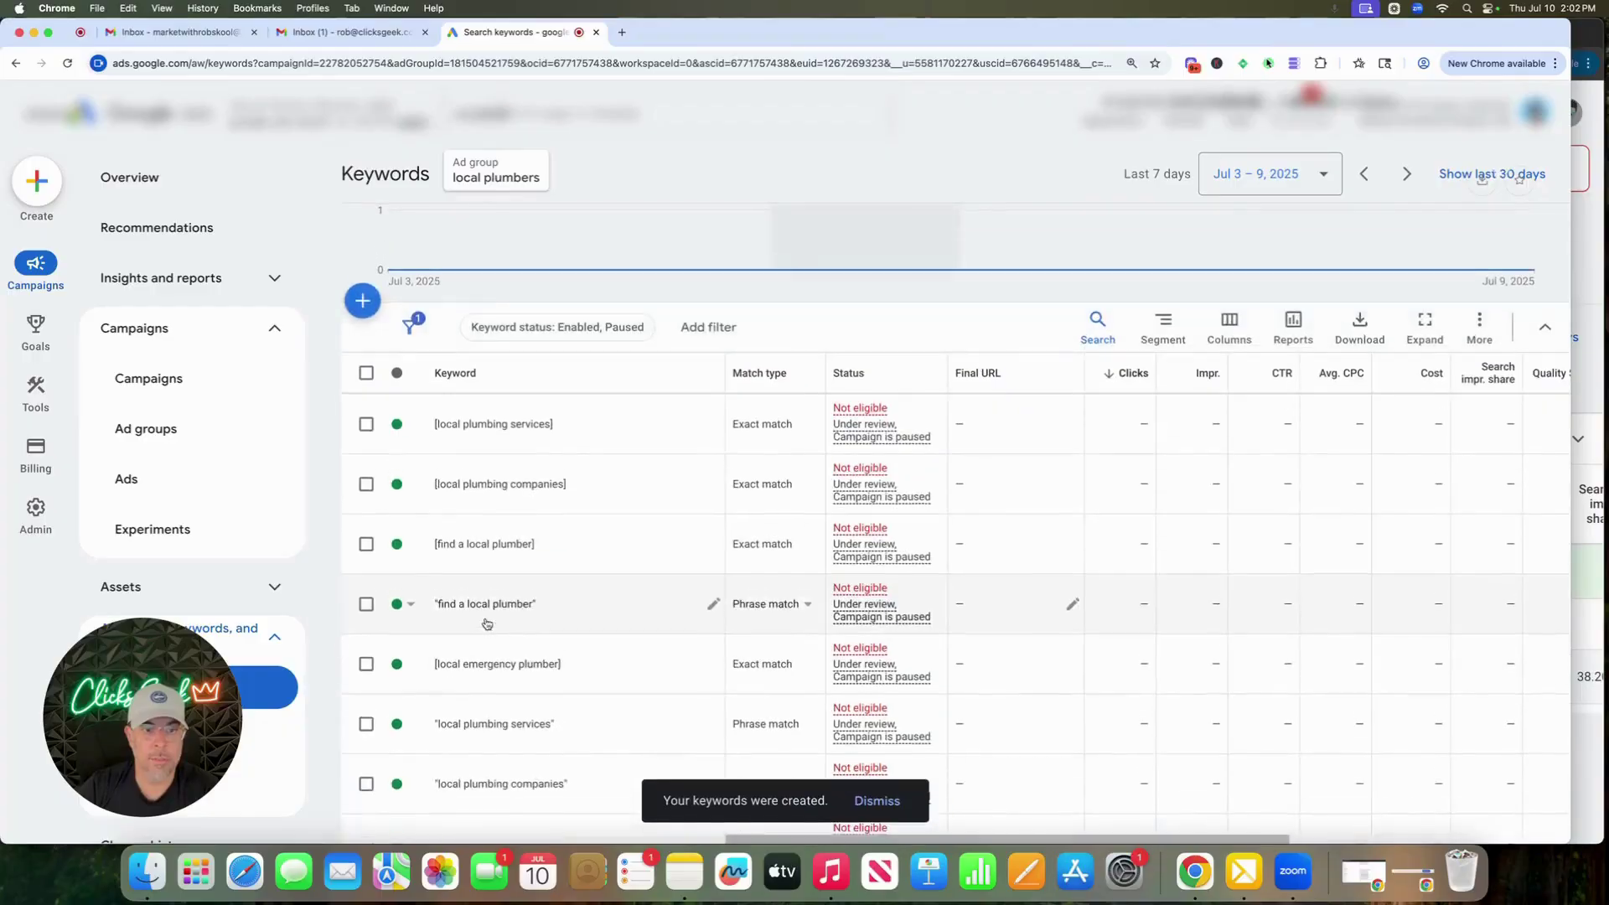
Review the ads in the "local plumbers" ad group and return to the list of all ad groups in the campaign
{"action": "left_click", "coordinate": [162, 486]}
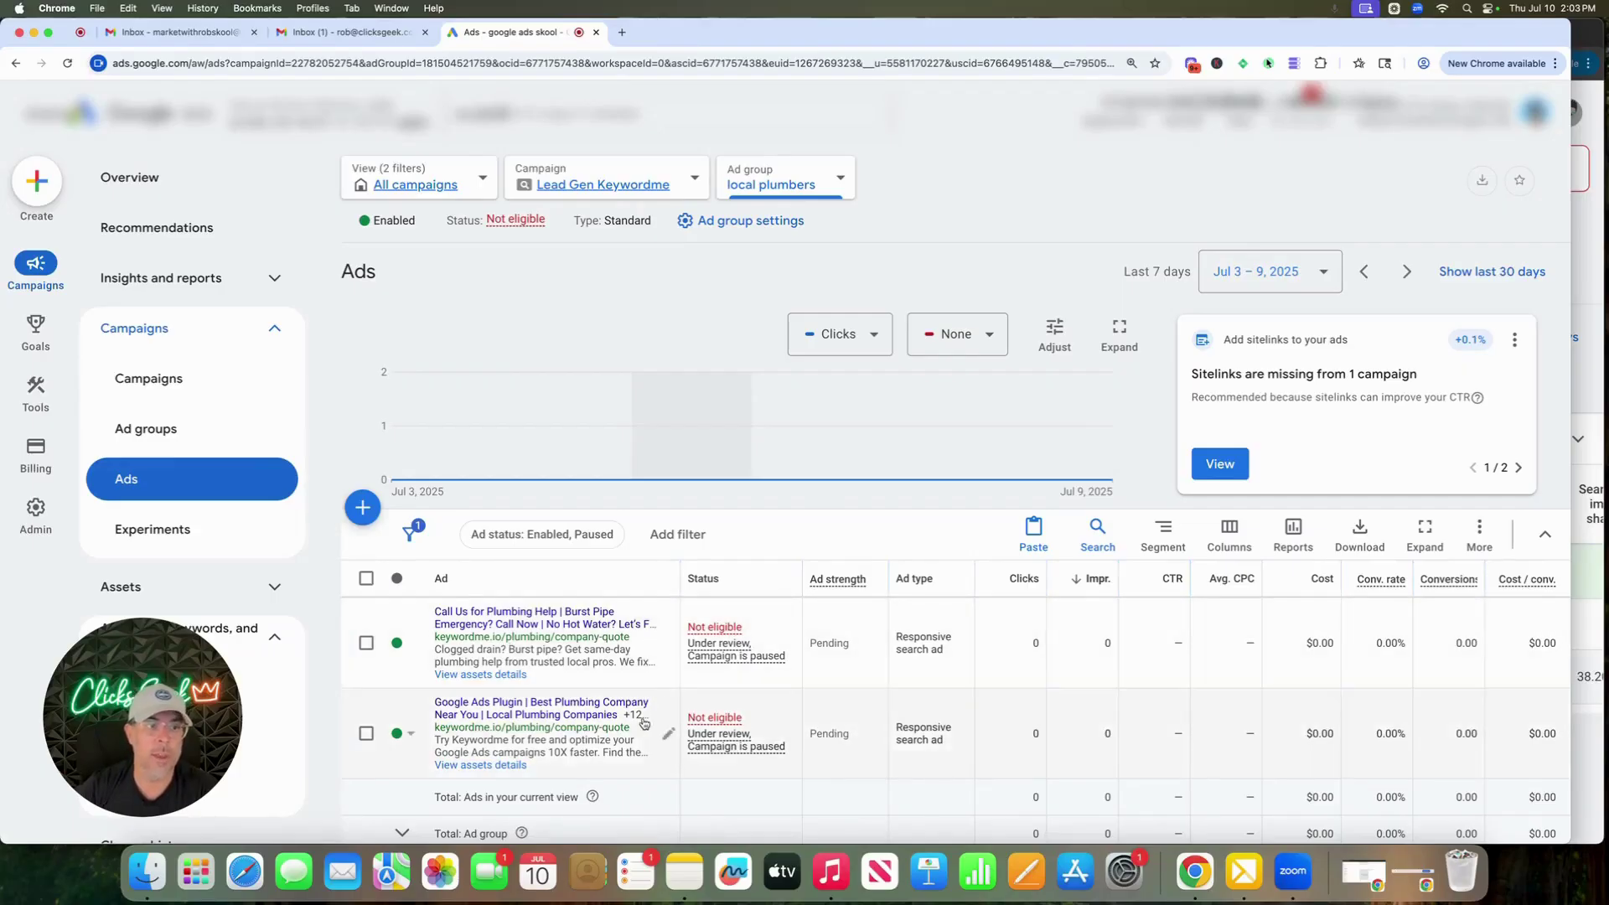
{"action": "left_click", "coordinate": [162, 438]}
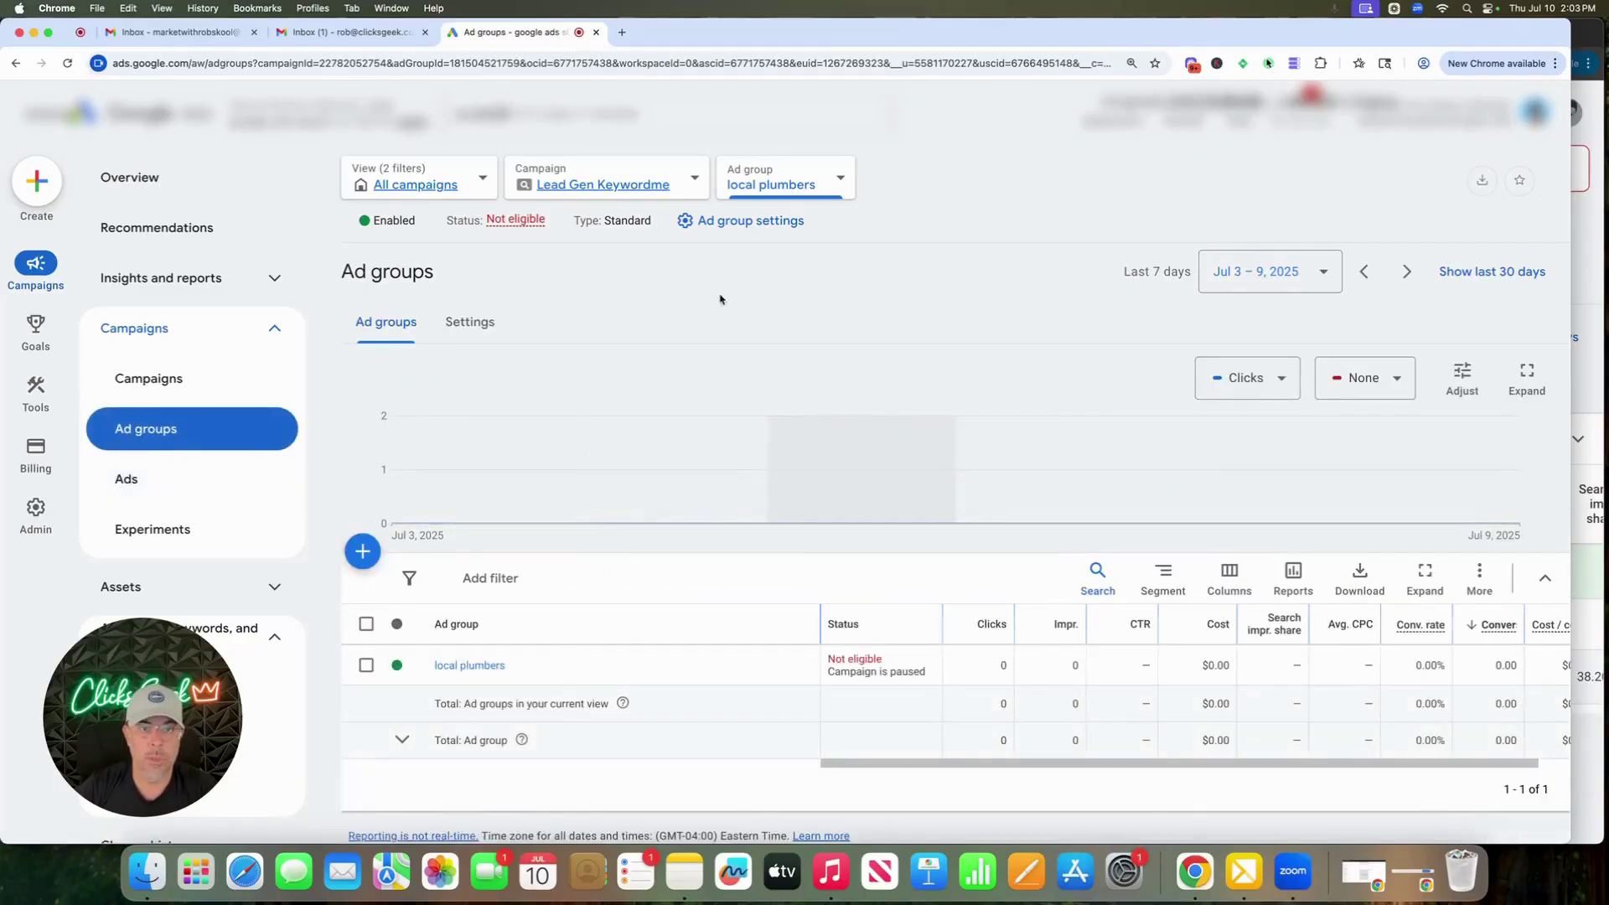
{"action": "left_click", "coordinate": [761, 191]}
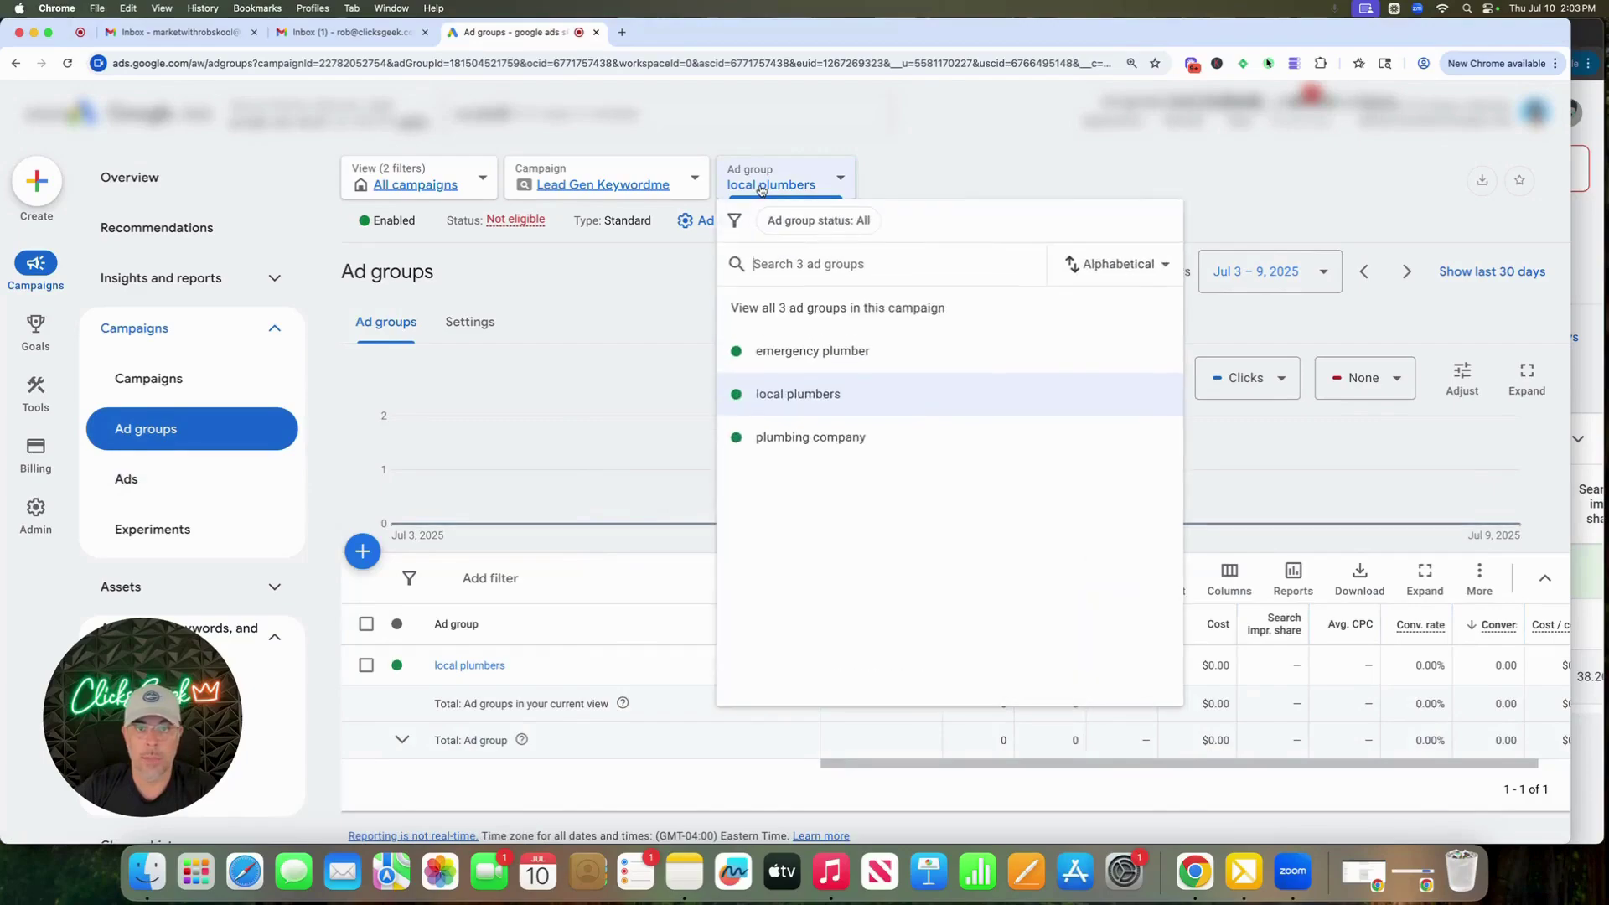
{"action": "left_click", "coordinate": [798, 318]}
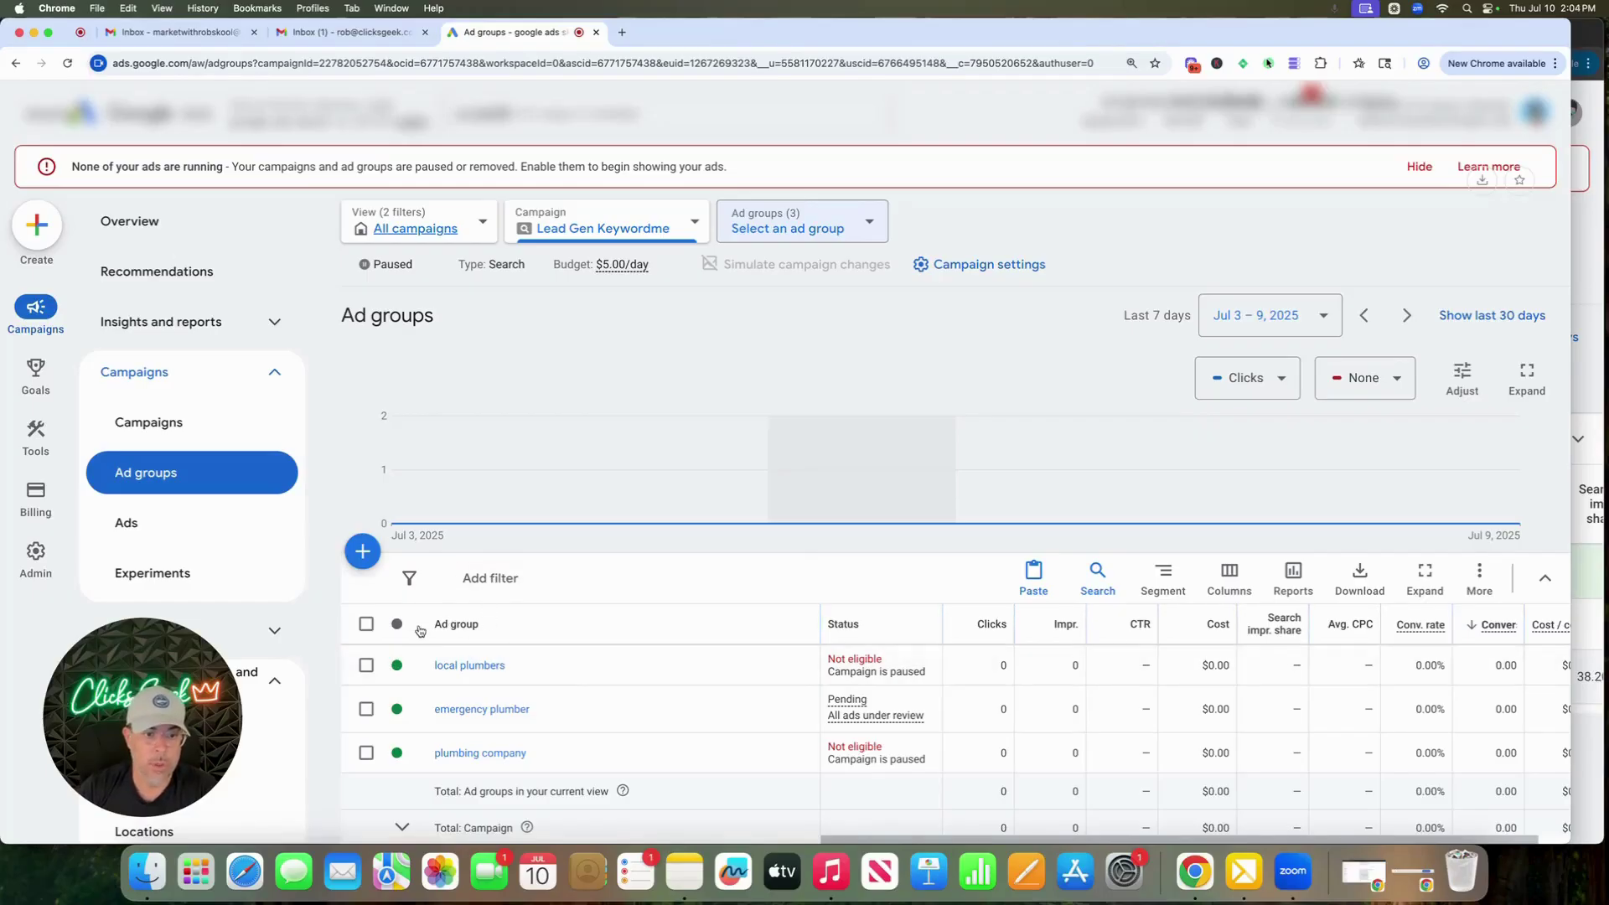
Duplicate the "local plumbers" ad group within the Lead Gen Keywordme campaign
{"action": "left_click", "coordinate": [367, 665]}
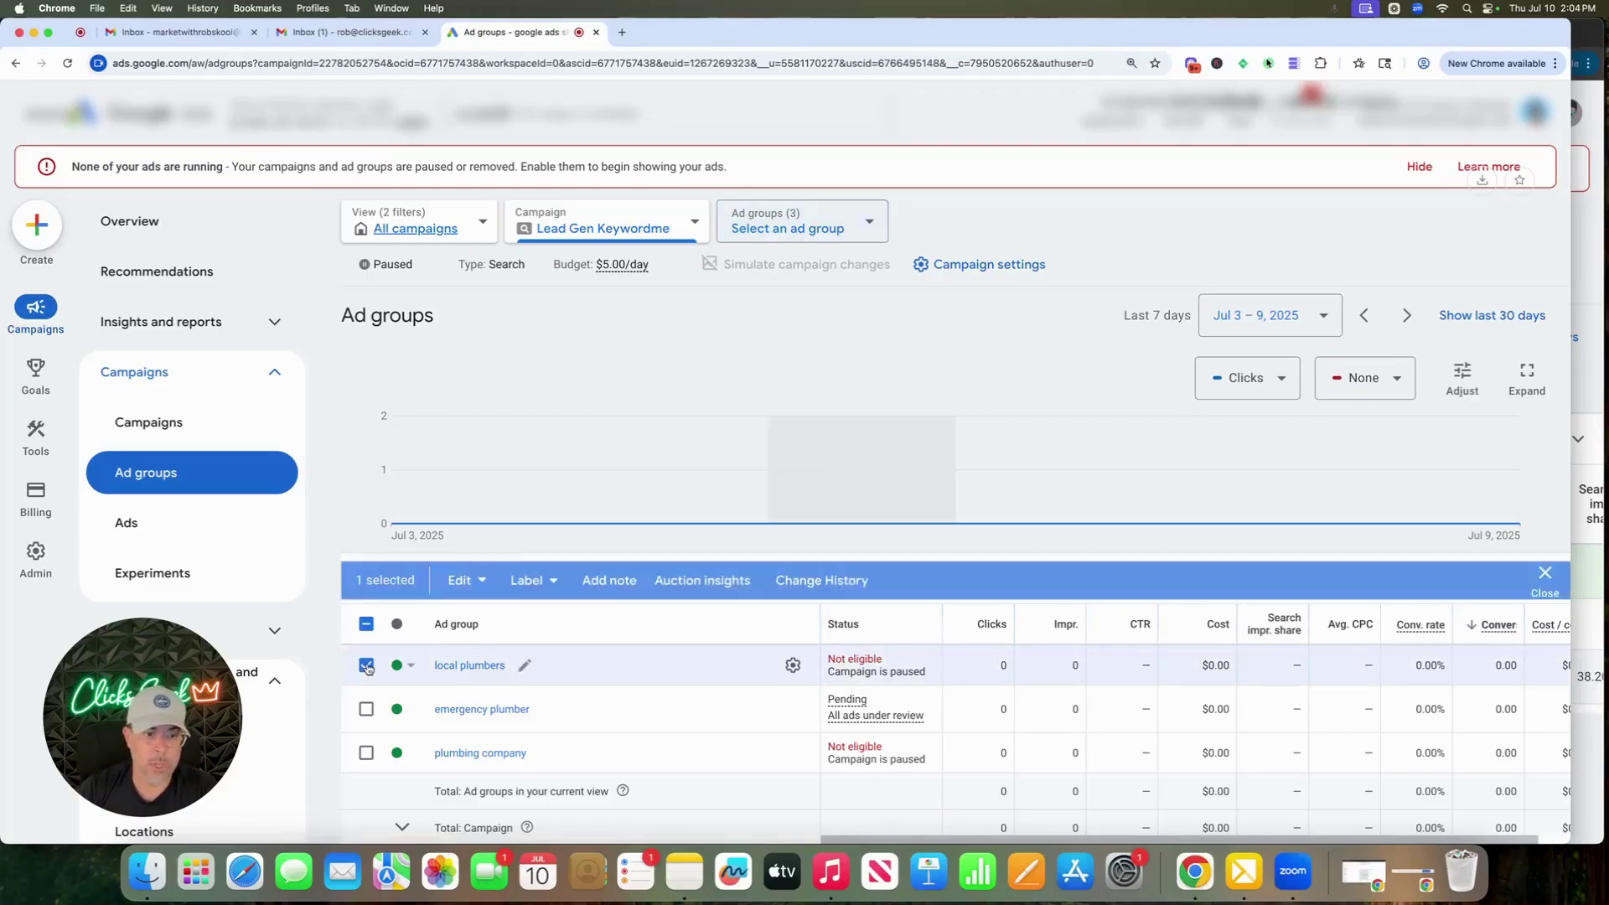
{"action": "left_click", "coordinate": [459, 580]}
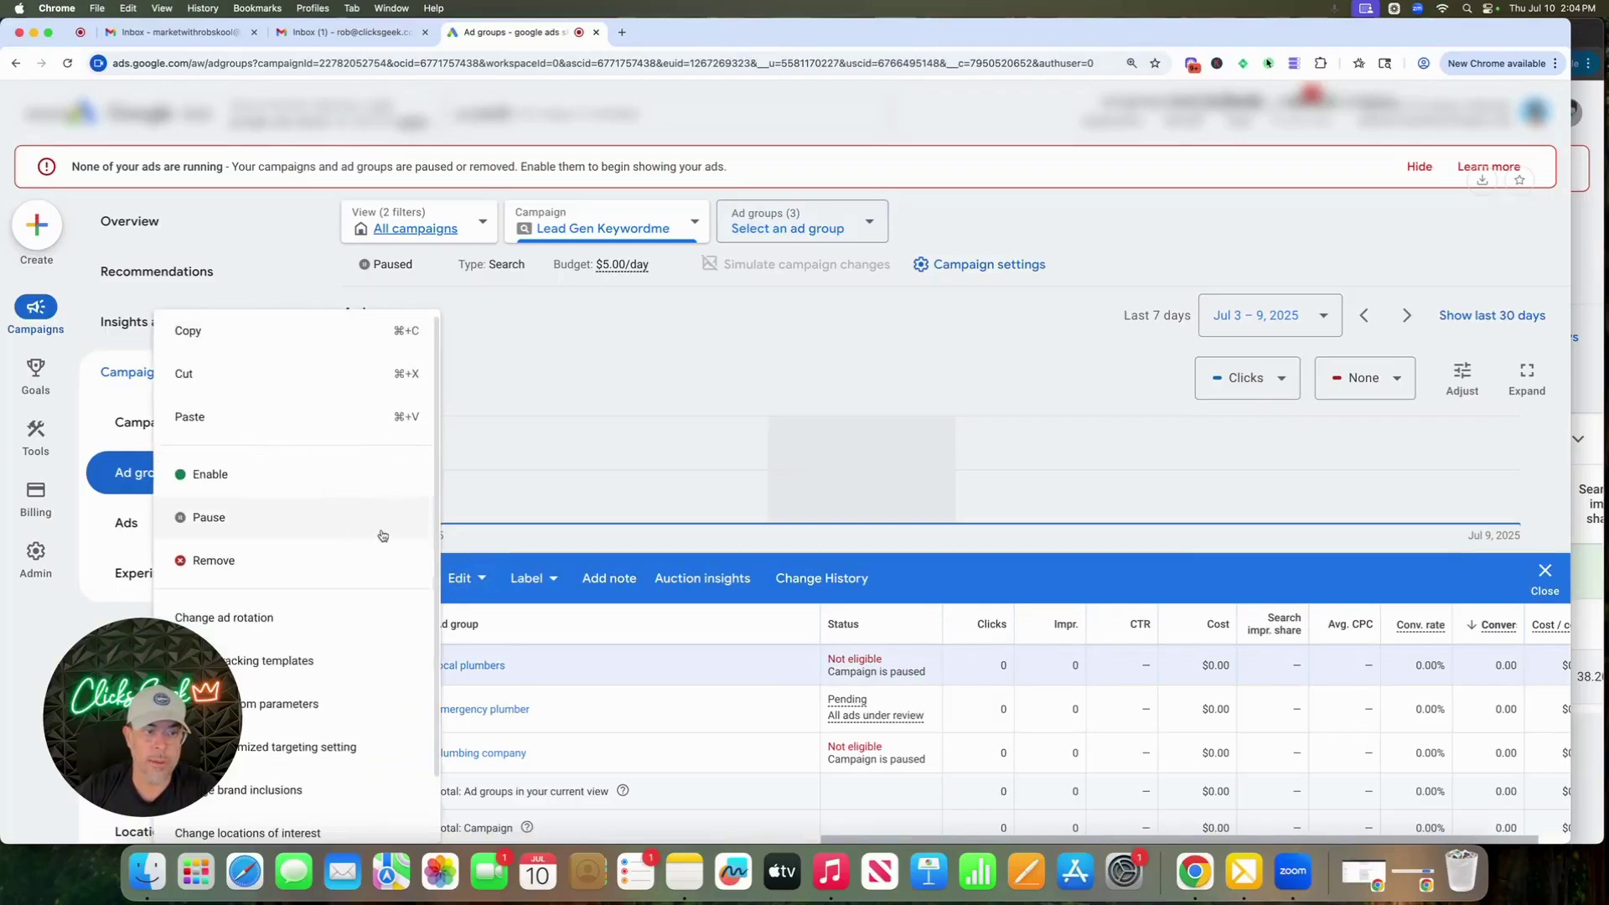
{"action": "left_click", "coordinate": [229, 342]}
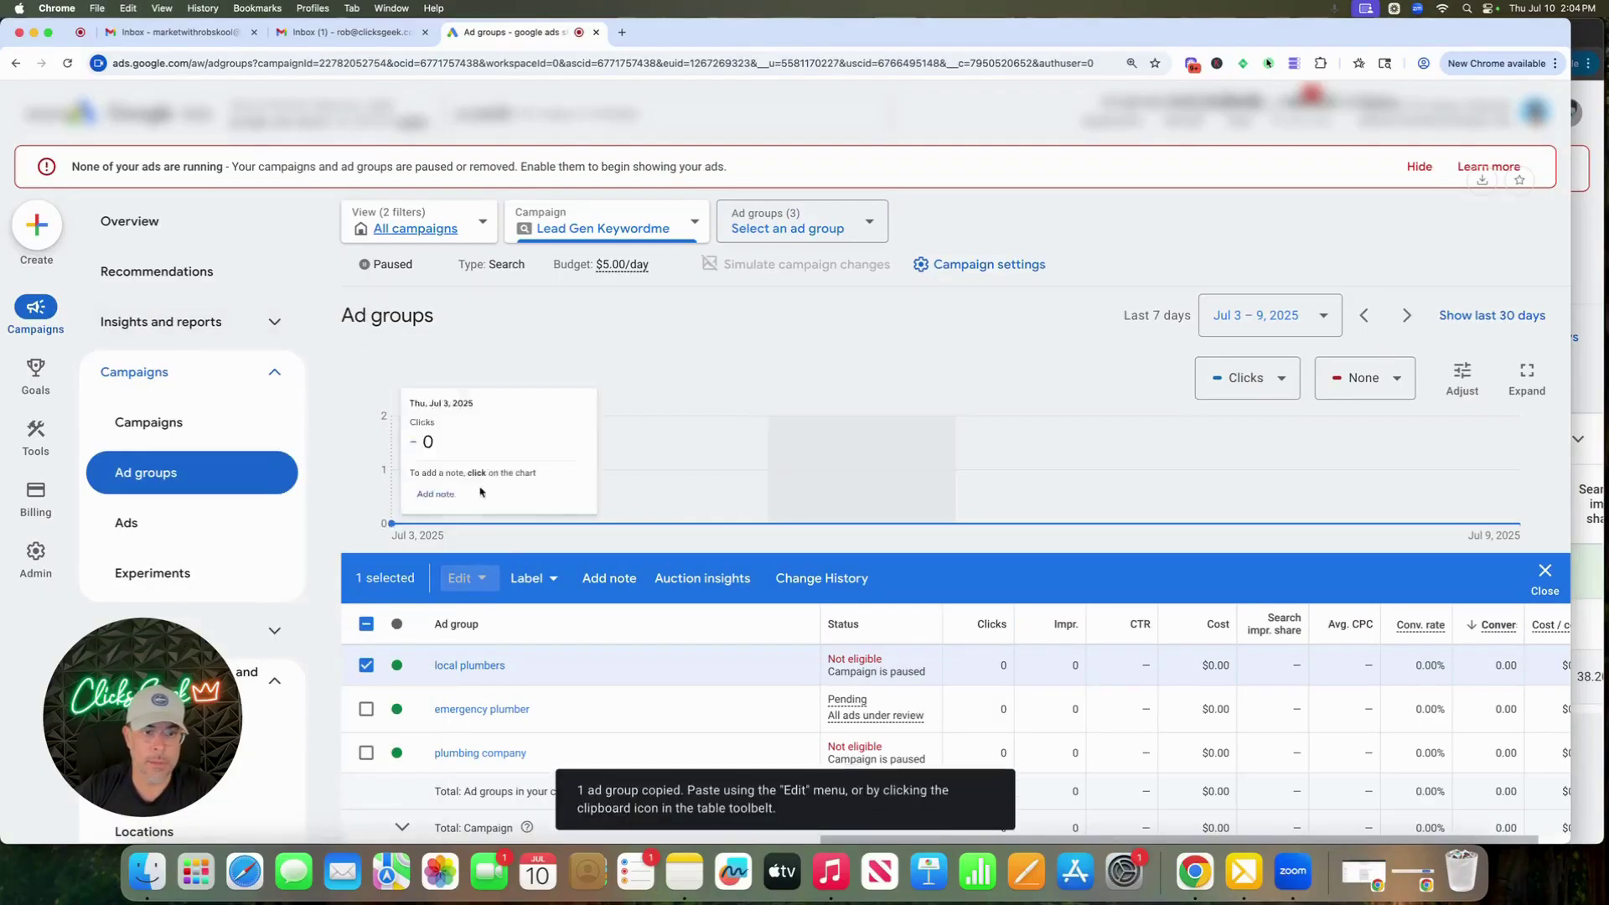
{"action": "left_click", "coordinate": [469, 579]}
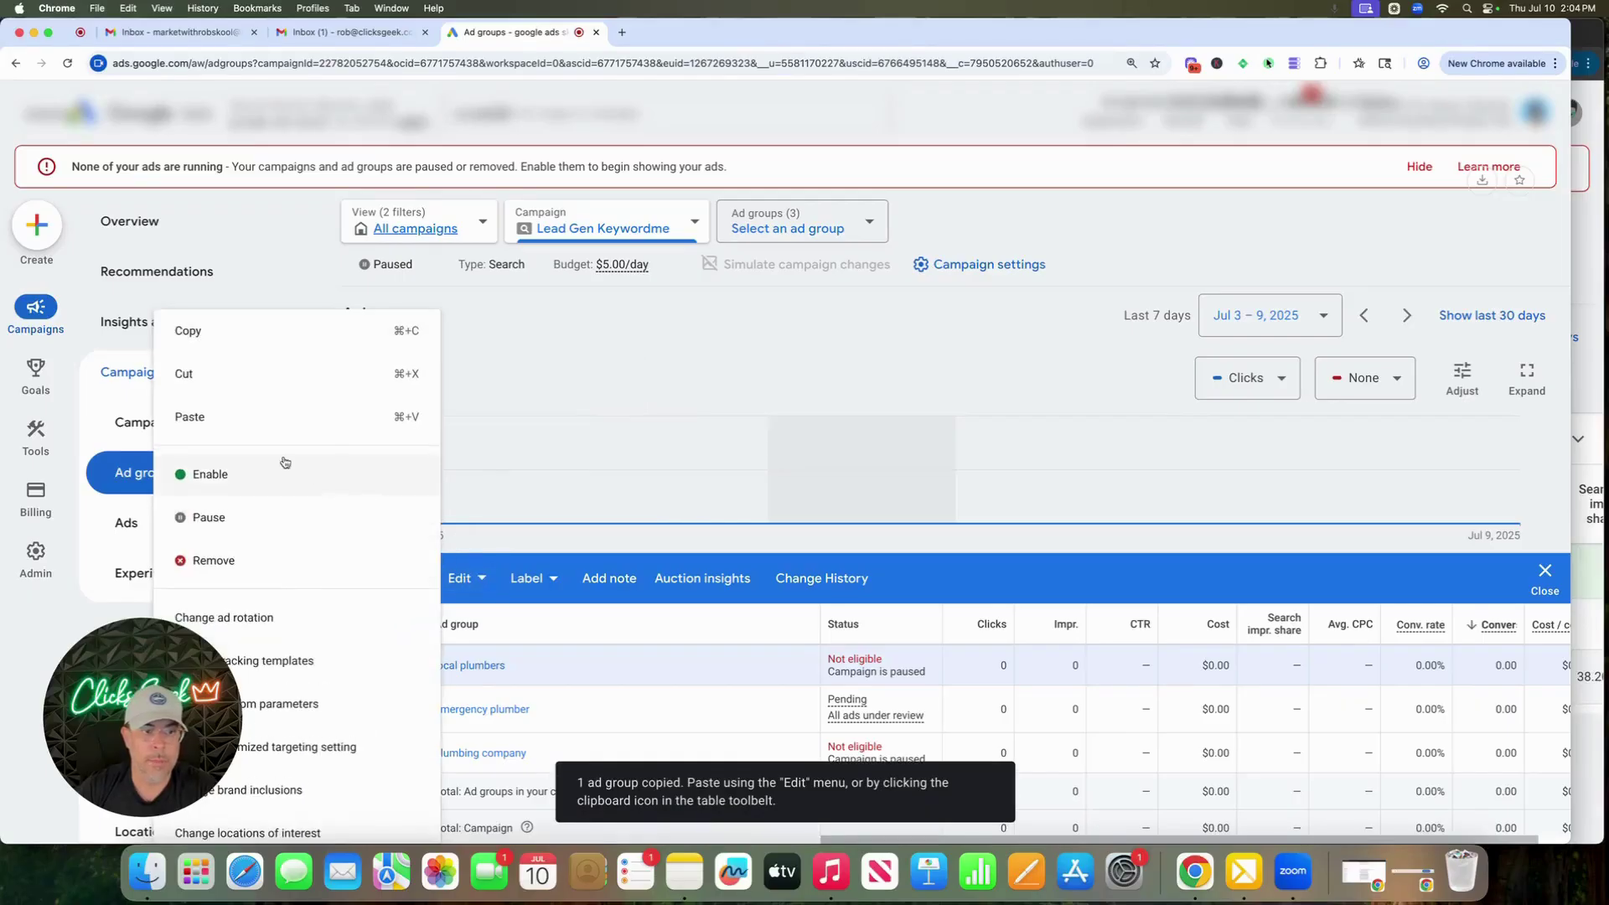
{"action": "left_click", "coordinate": [448, 357]}
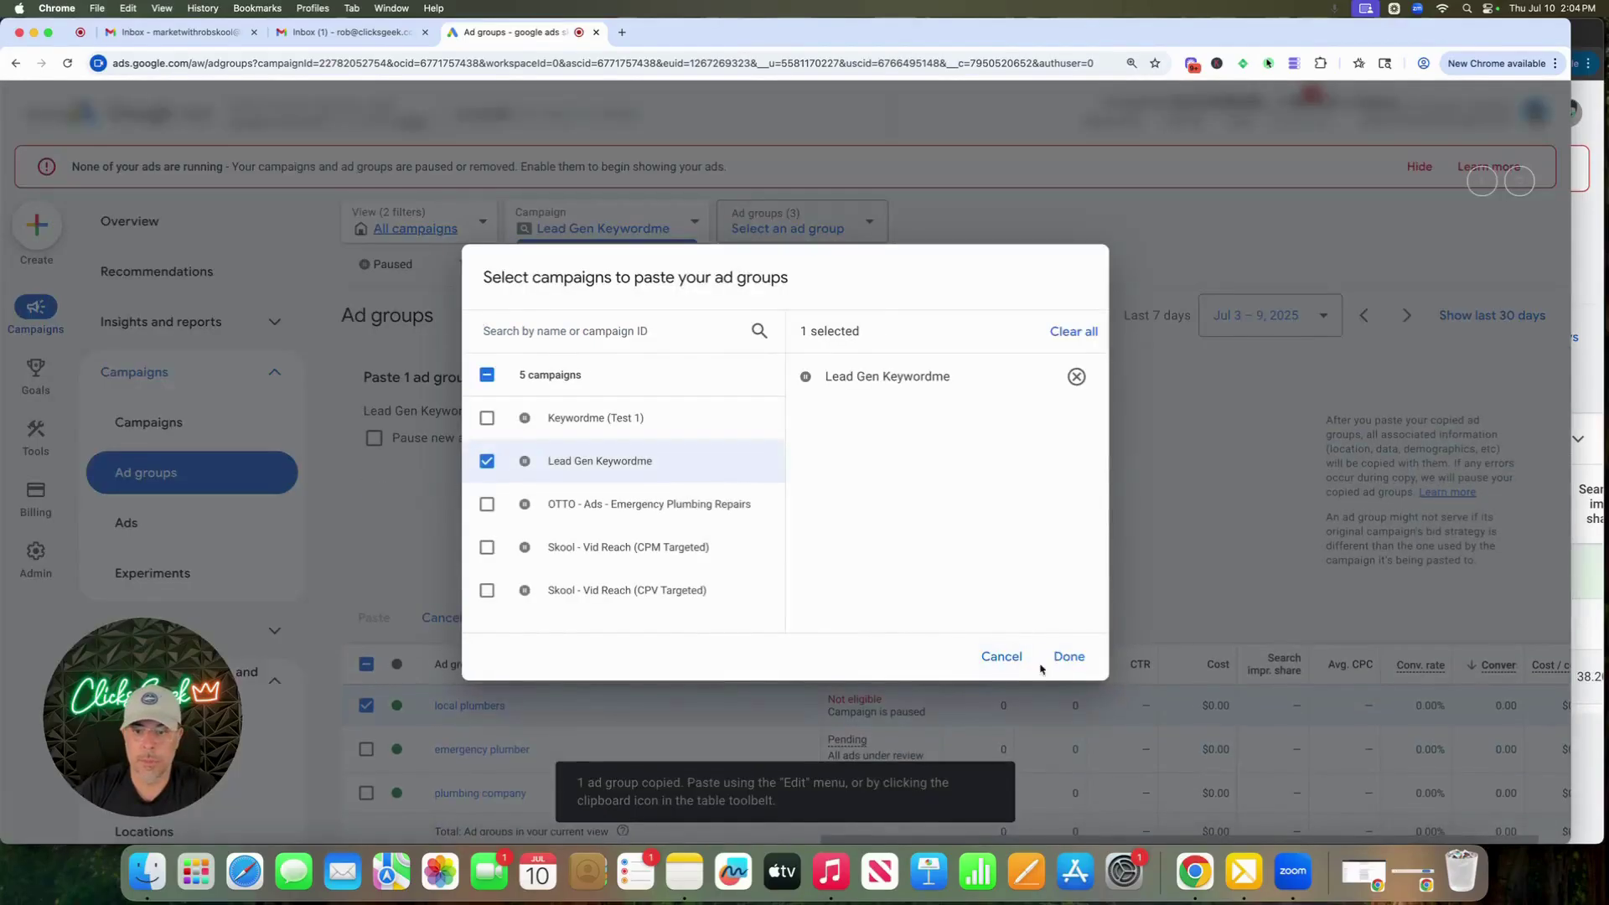
{"action": "left_click", "coordinate": [1057, 658]}
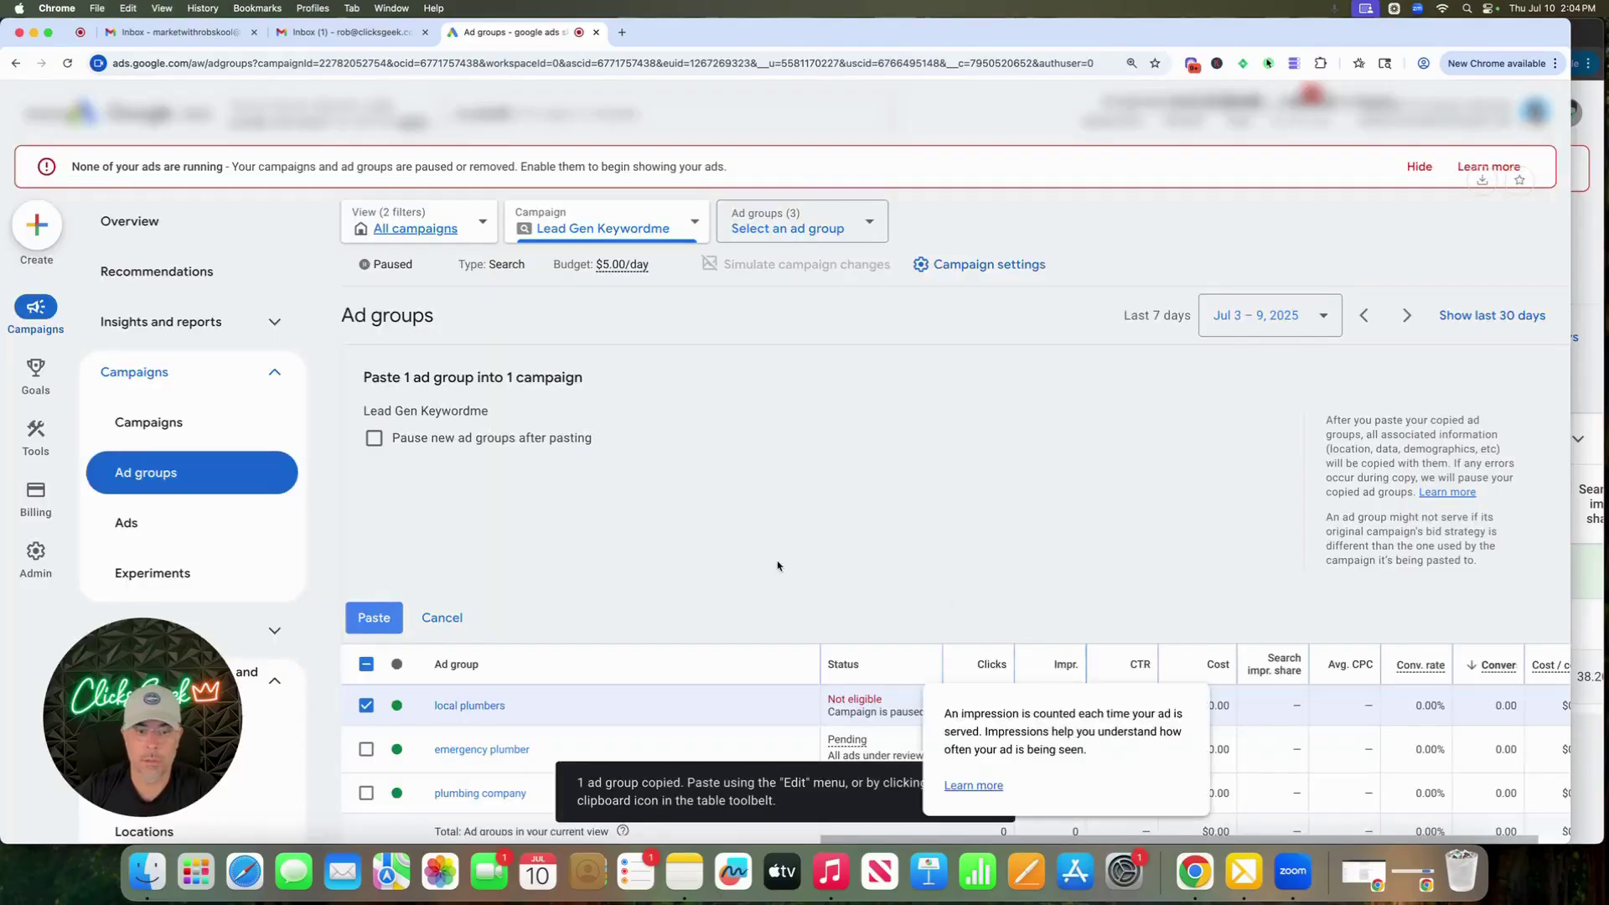
{"action": "left_click", "coordinate": [389, 619]}
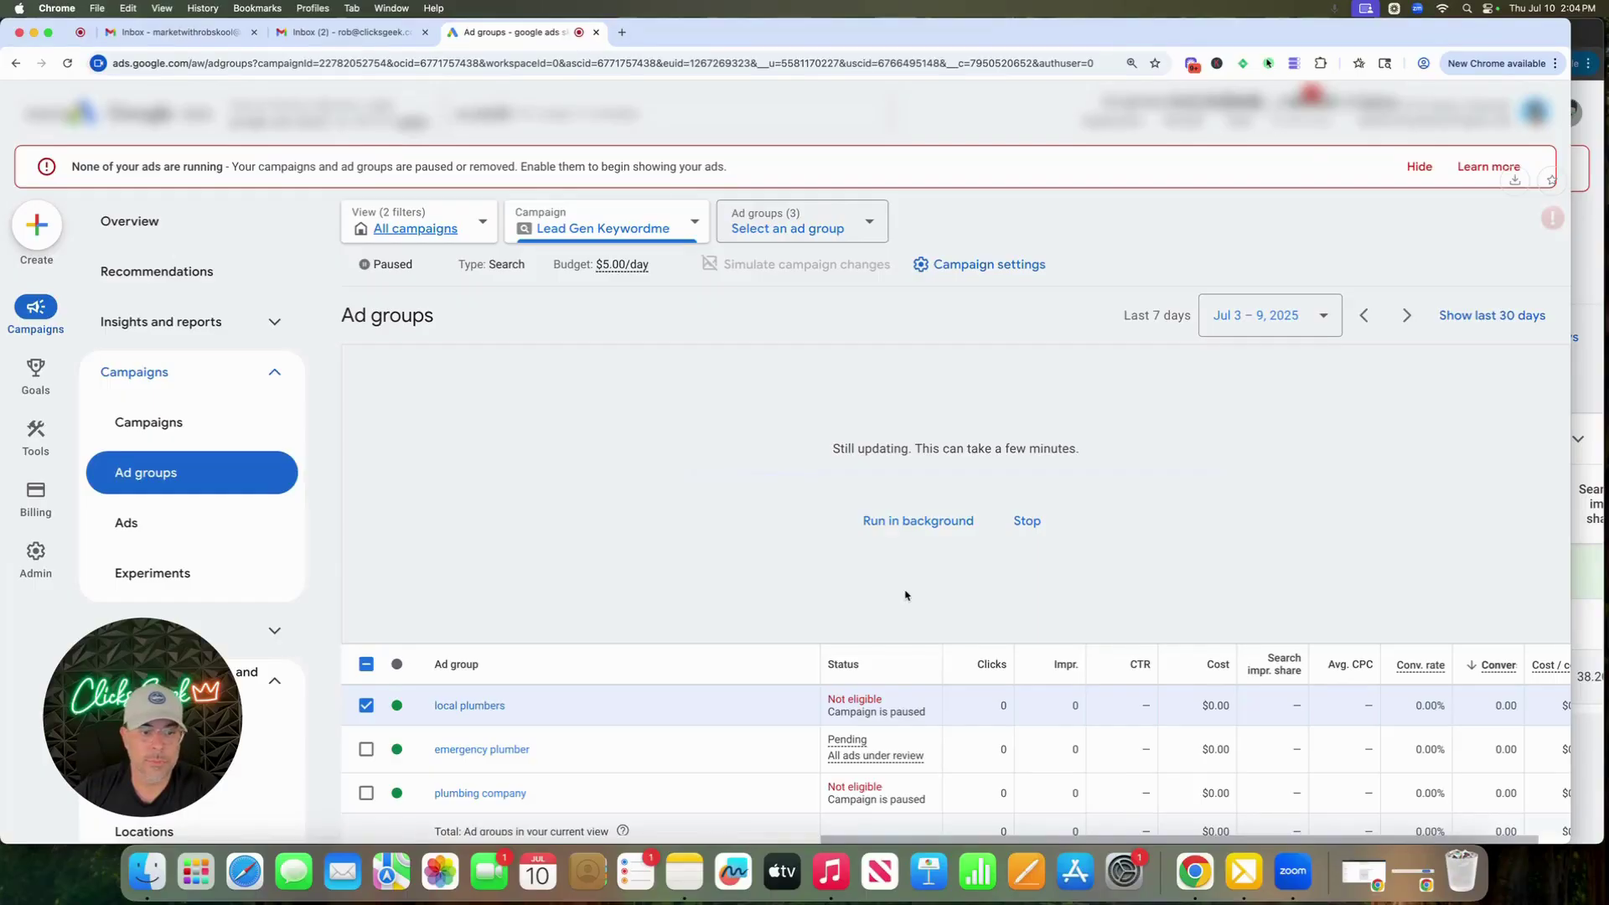
{"action": "scroll", "coordinate": [222, 482], "scroll_direction": "down", "scroll_amount": 3}
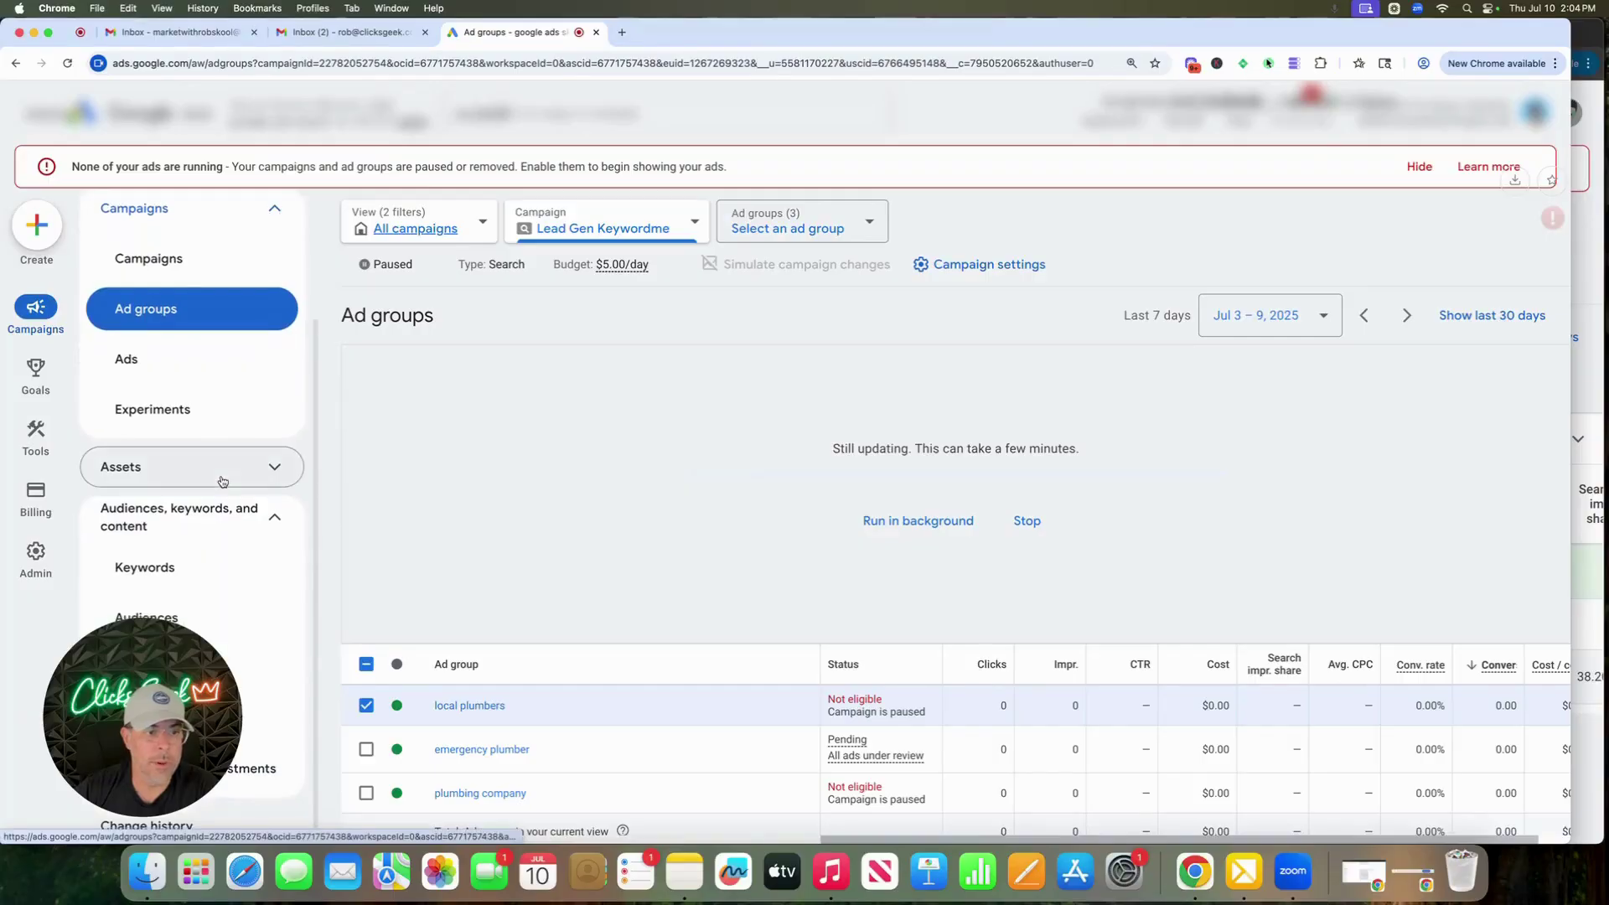
{"action": "scroll", "coordinate": [219, 480], "scroll_direction": "up", "scroll_amount": 3}
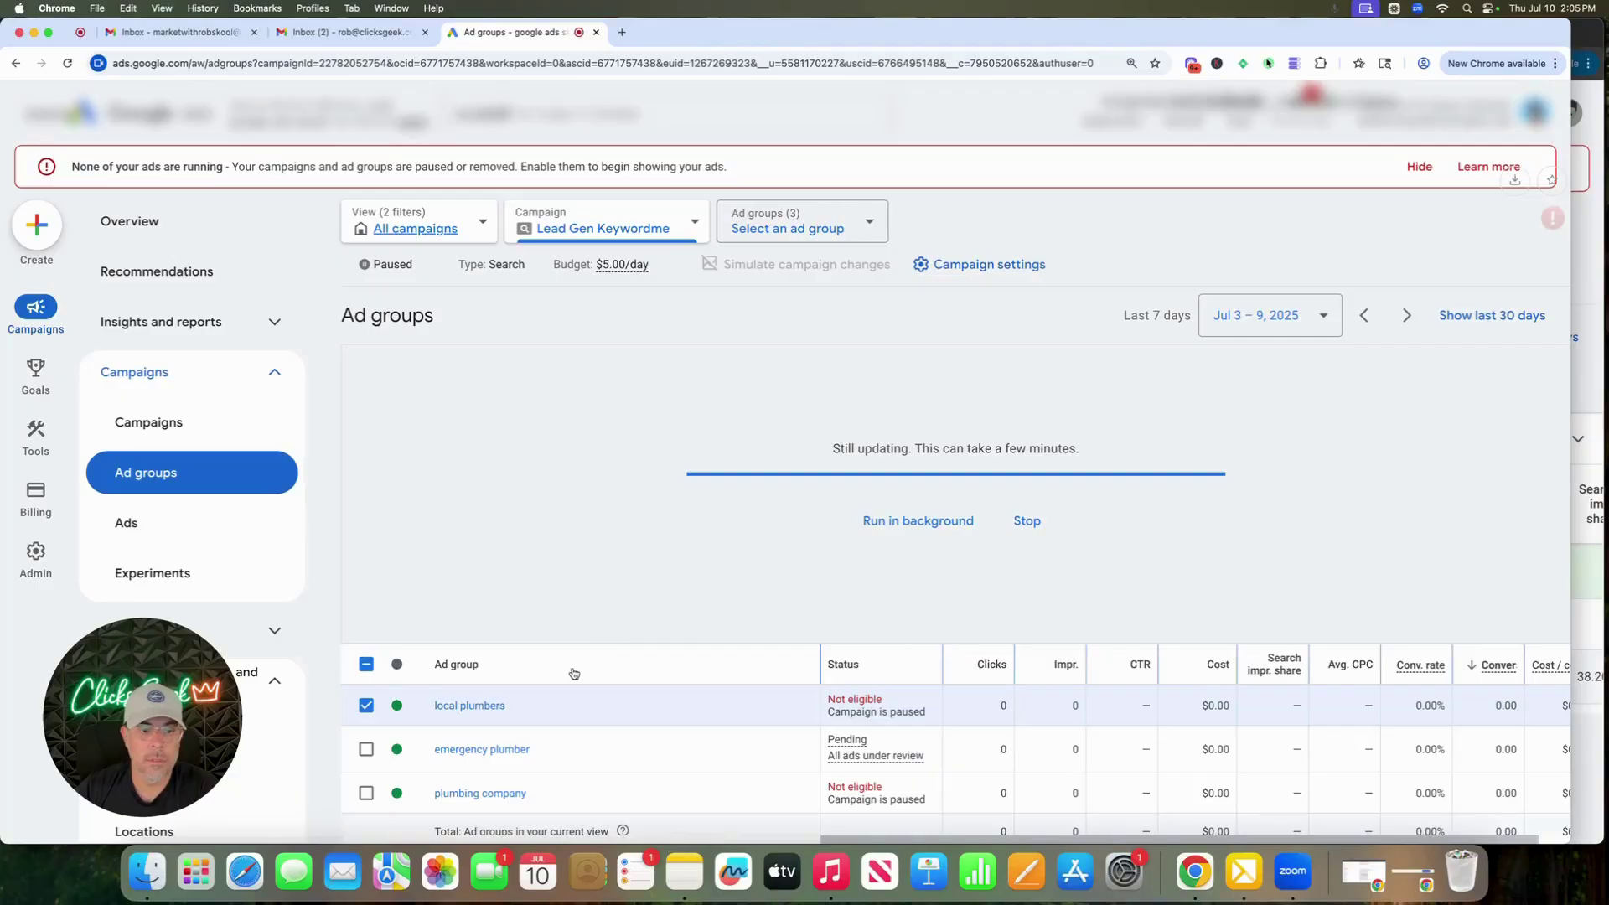
{"action": "scroll", "coordinate": [573, 673], "scroll_direction": "down", "scroll_amount": 2}
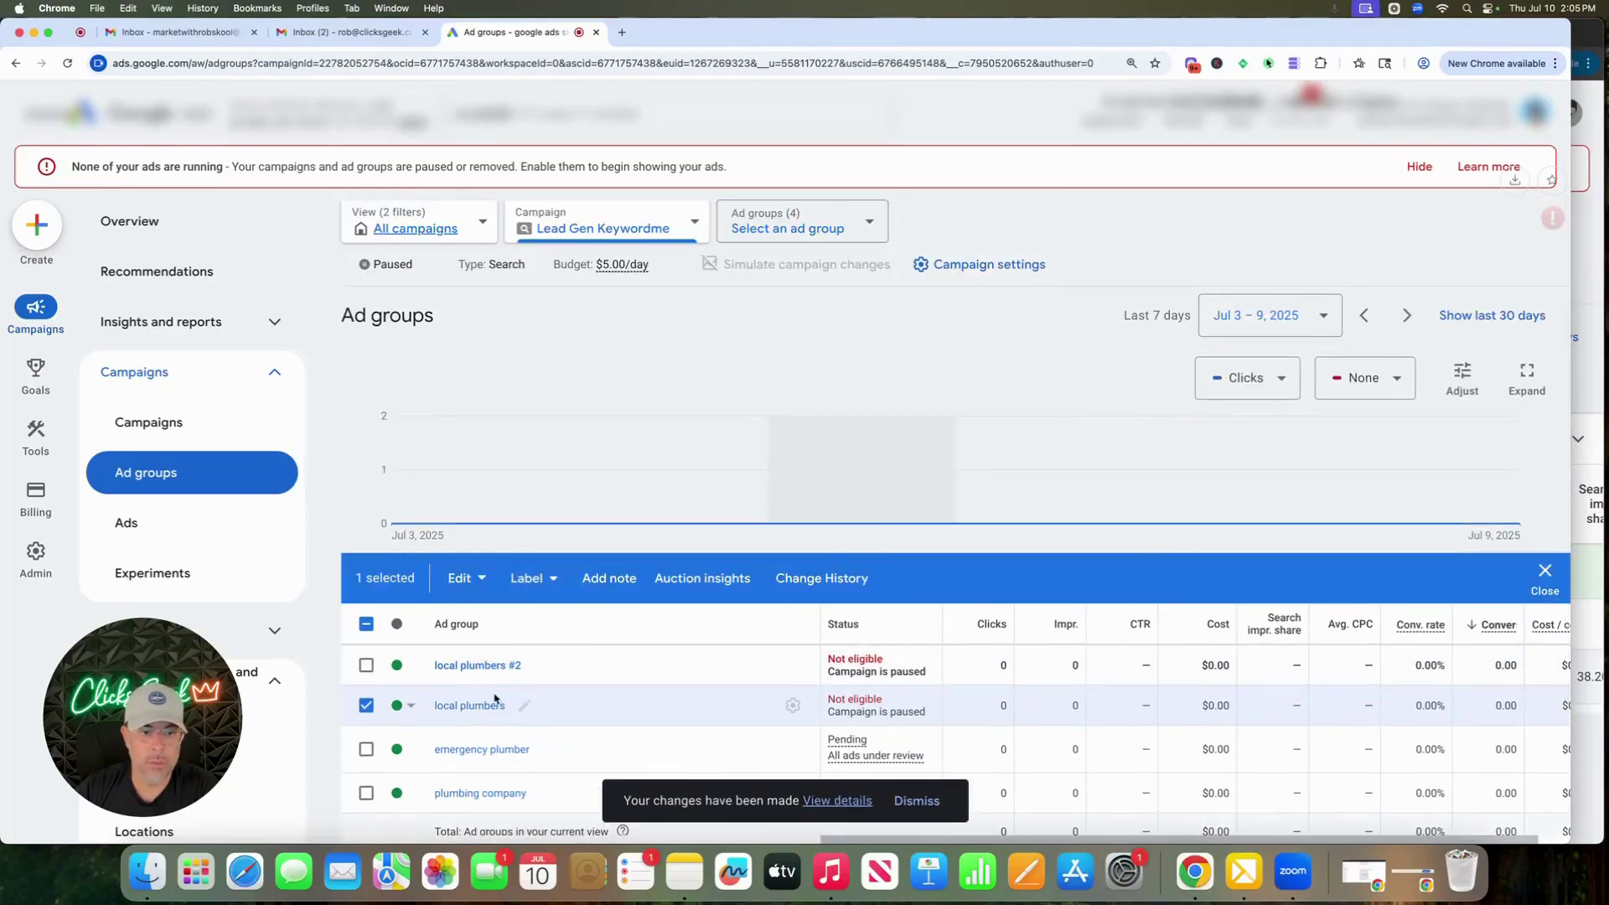
Deselect the original ad group and rename the duplicated local plumbers ad group as "Philadelphia plumbers"
{"action": "left_click", "coordinate": [366, 706]}
{"action": "left_click", "coordinate": [538, 668]}
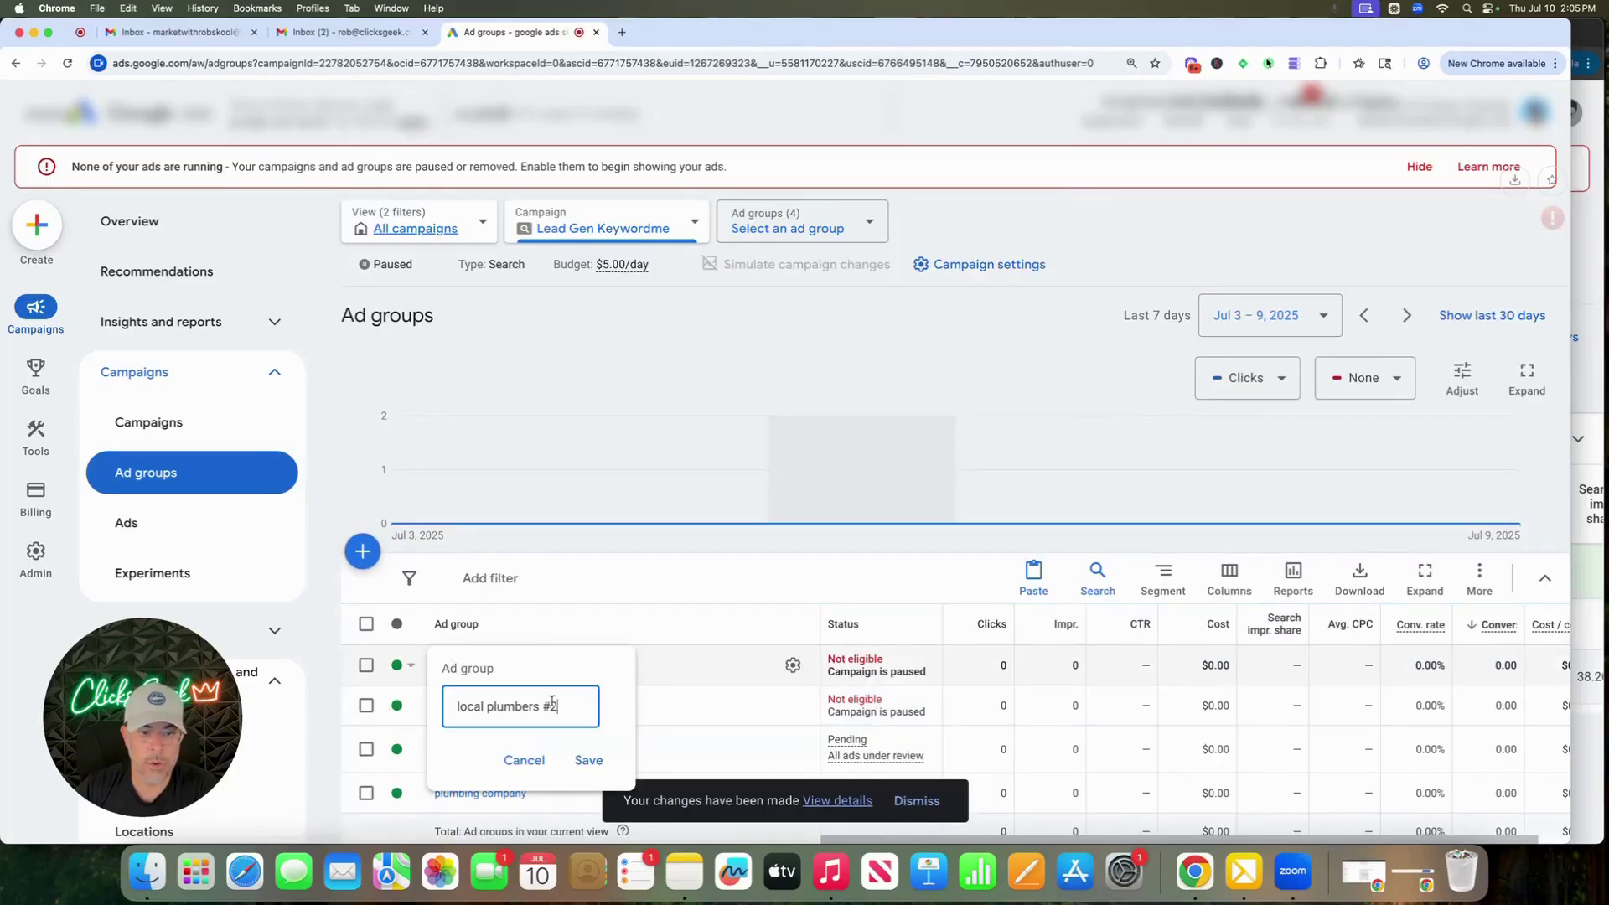
{"action": "key", "text": "BackSpace"}
{"action": "key", "text": "BackSpace"}
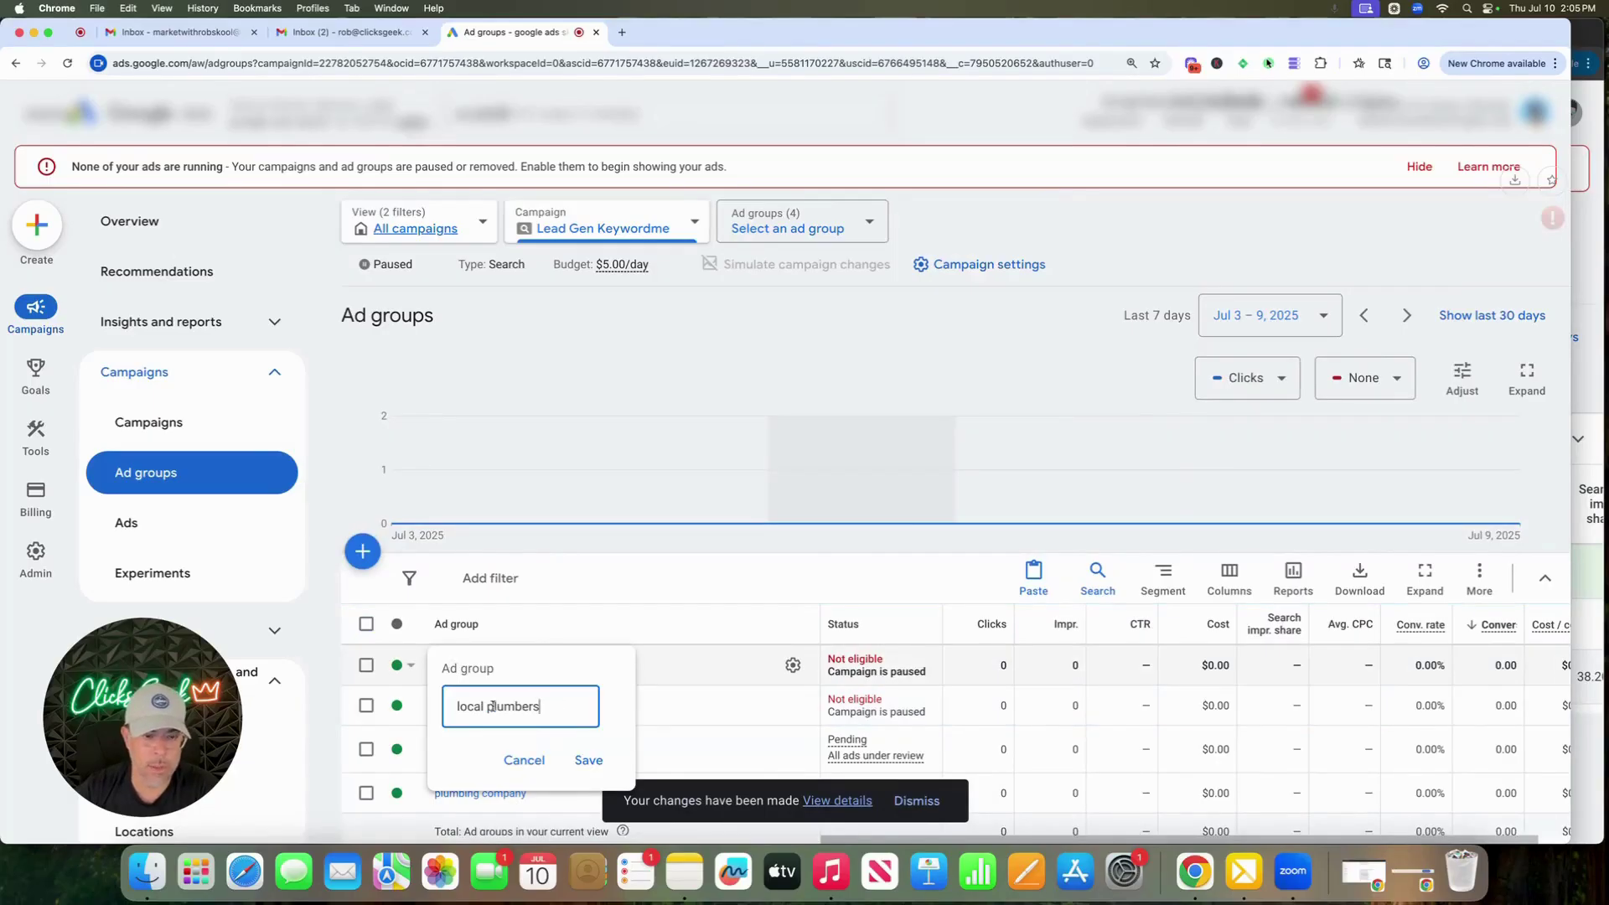
{"action": "left_click_drag", "start_coordinate": [484, 709], "coordinate": [449, 709]}
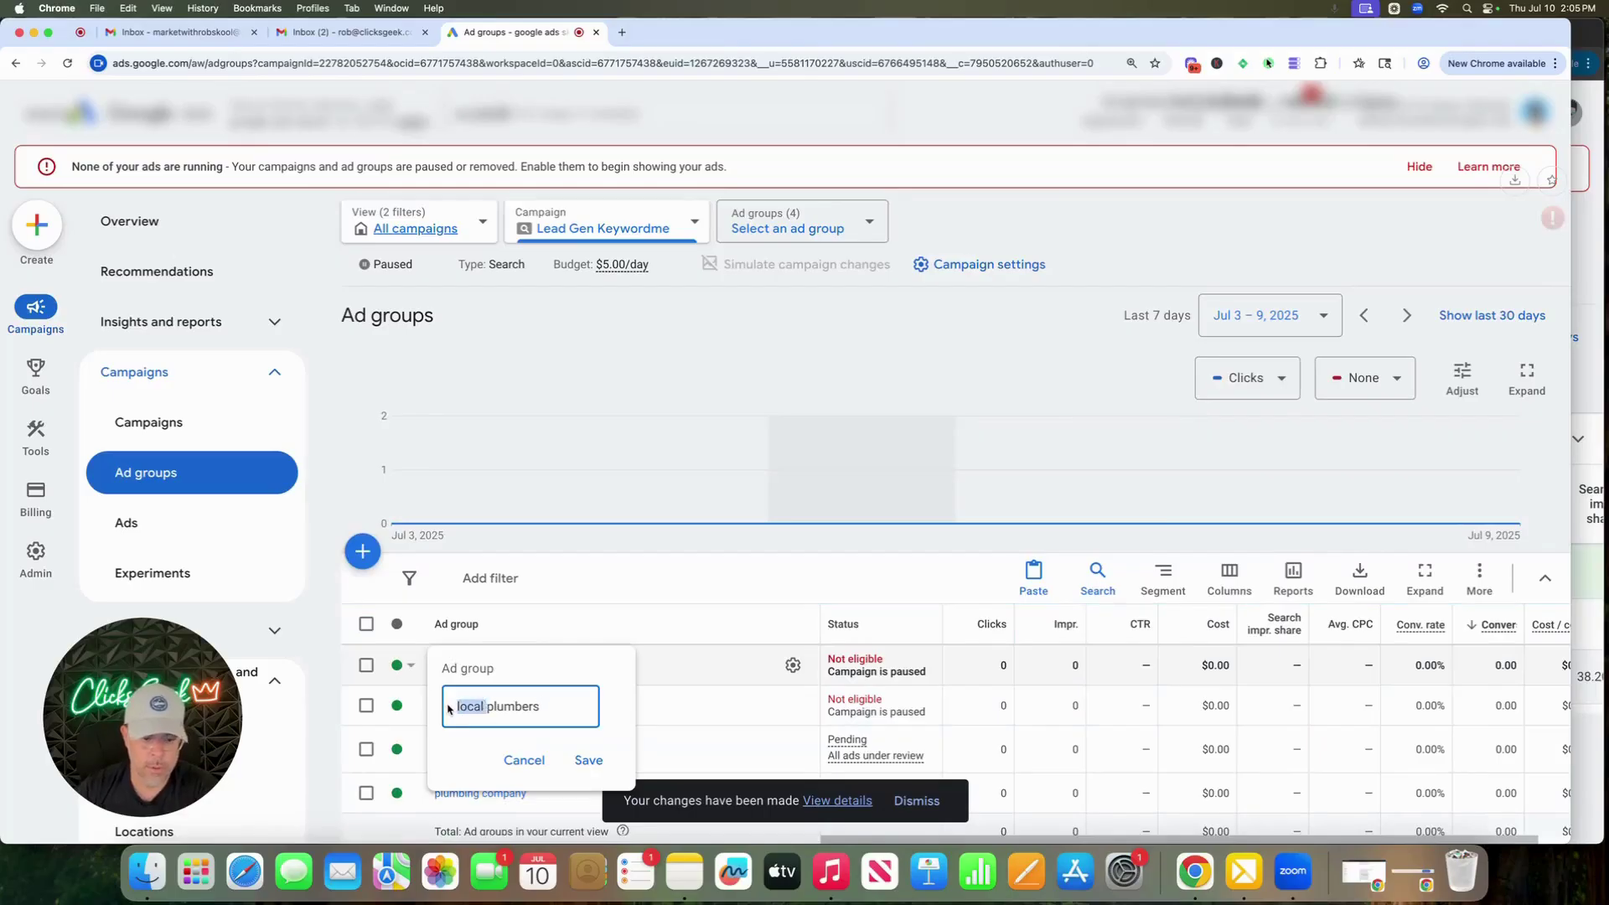
{"action": "type", "text": "Philadelph"}
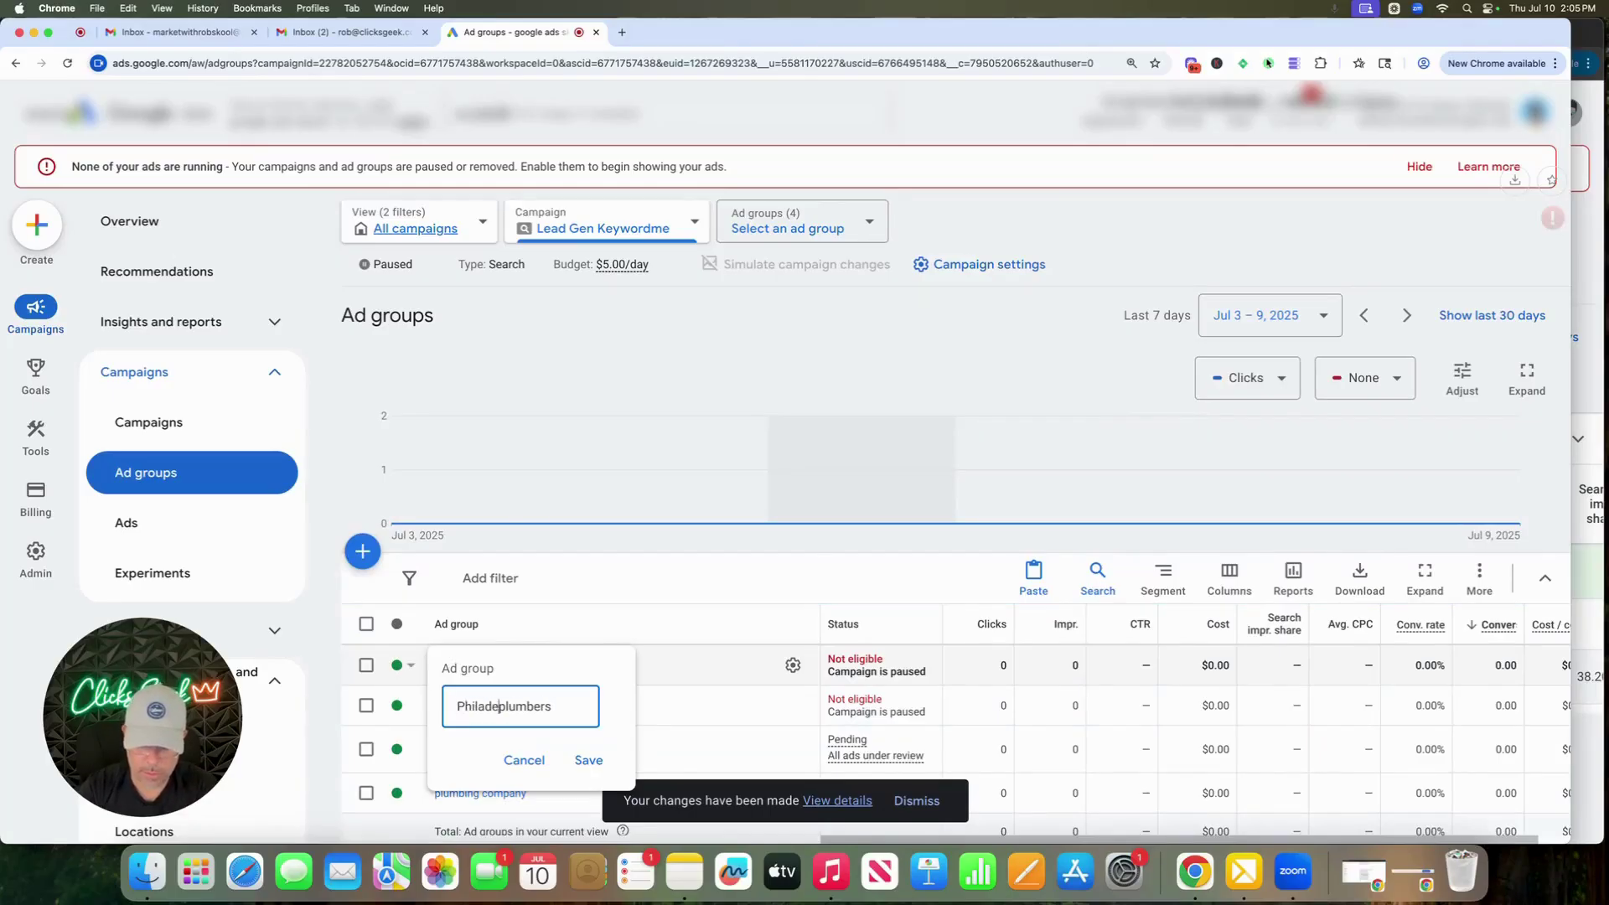
{"action": "type", "text": "ia"}
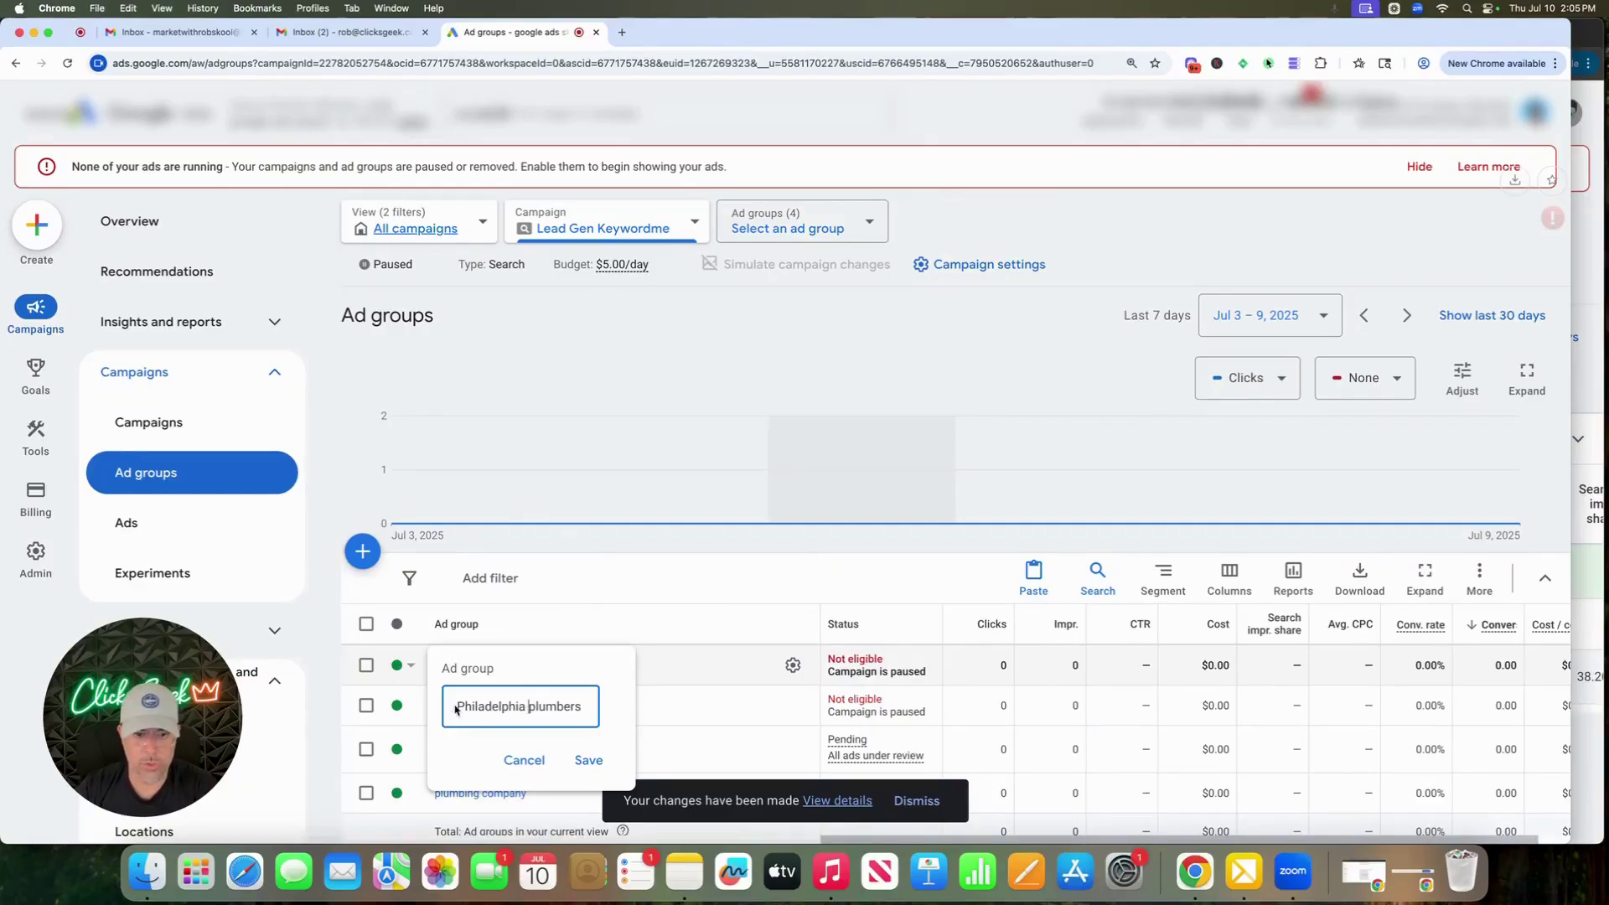
{"action": "left_click", "coordinate": [587, 762]}
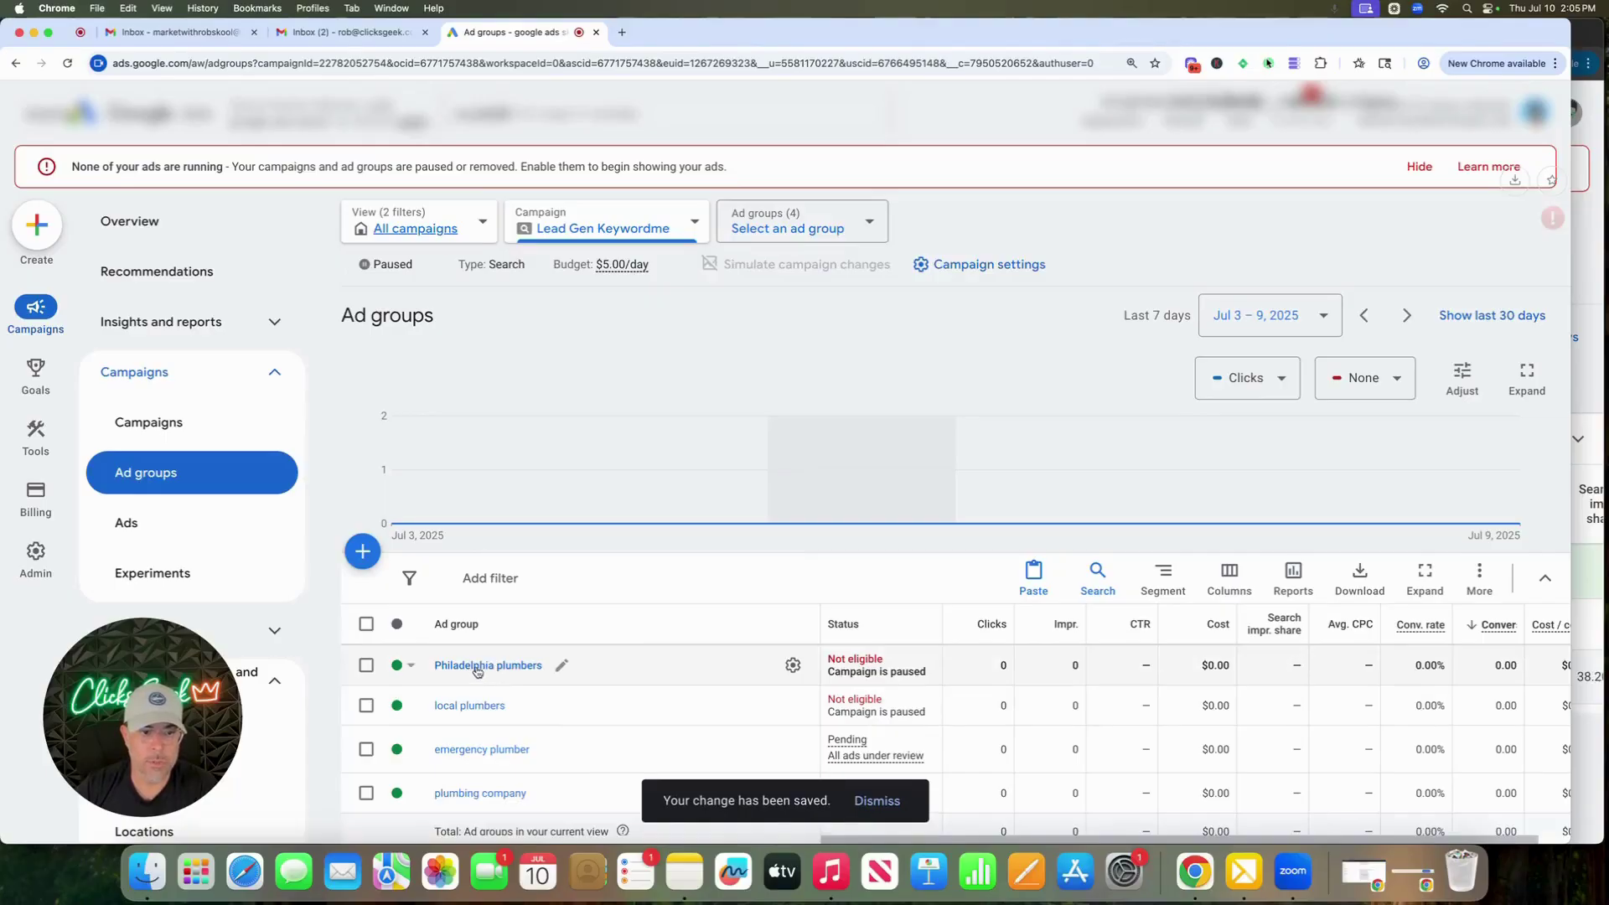
Open the "Philadelphia plumbers" ad group and remove all its inherited local plumber keywords
{"action": "left_click", "coordinate": [506, 667]}
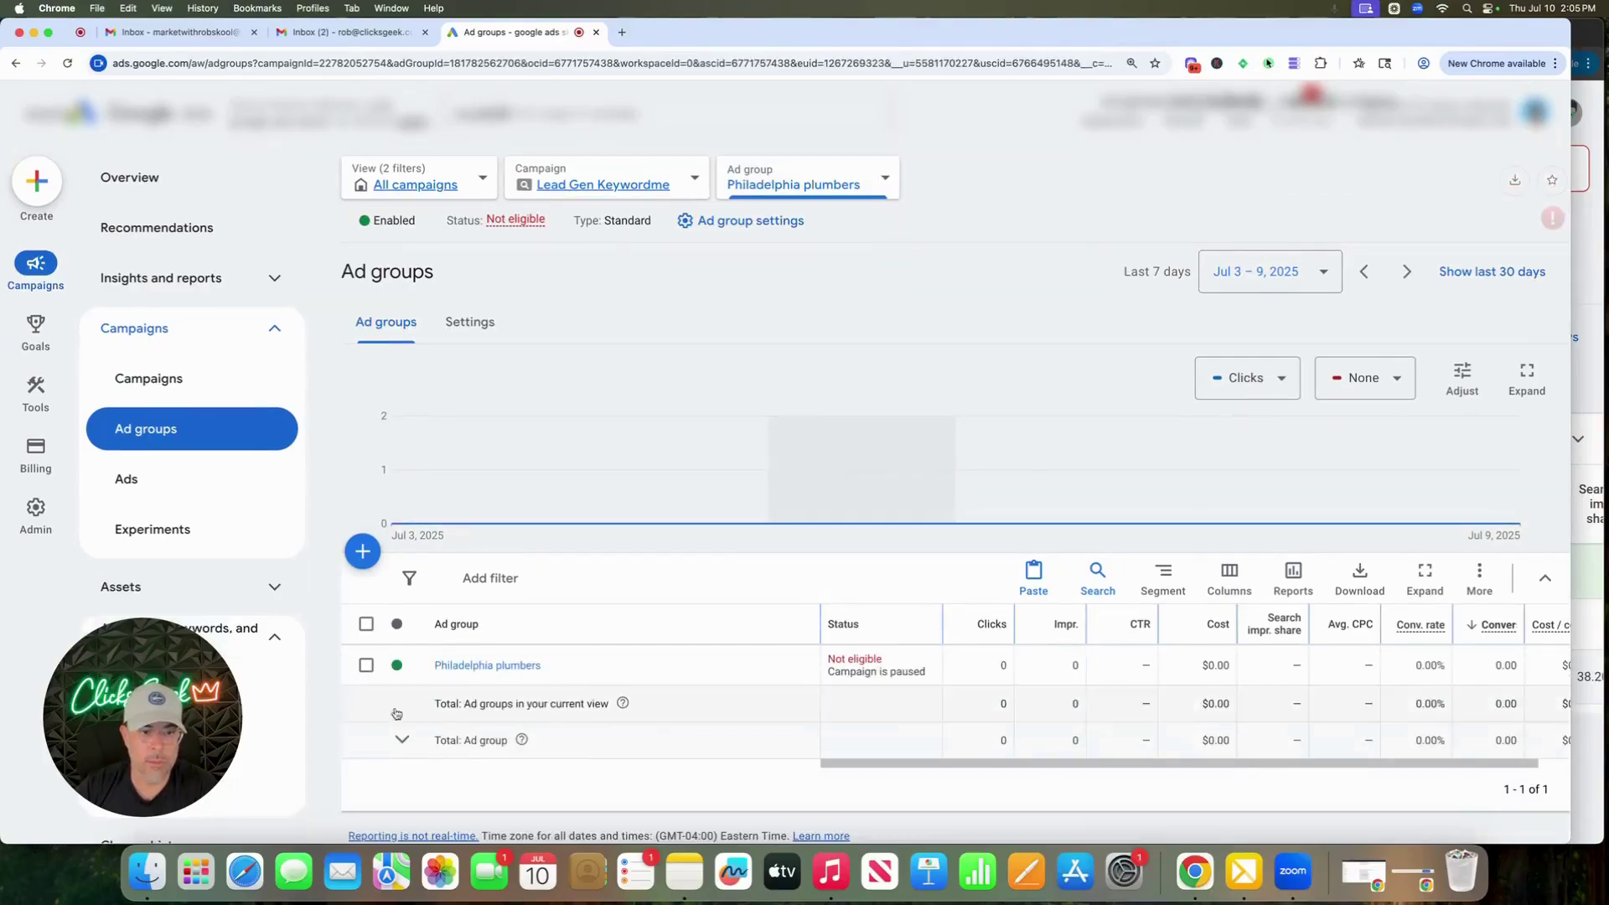
{"action": "left_click", "coordinate": [472, 667]}
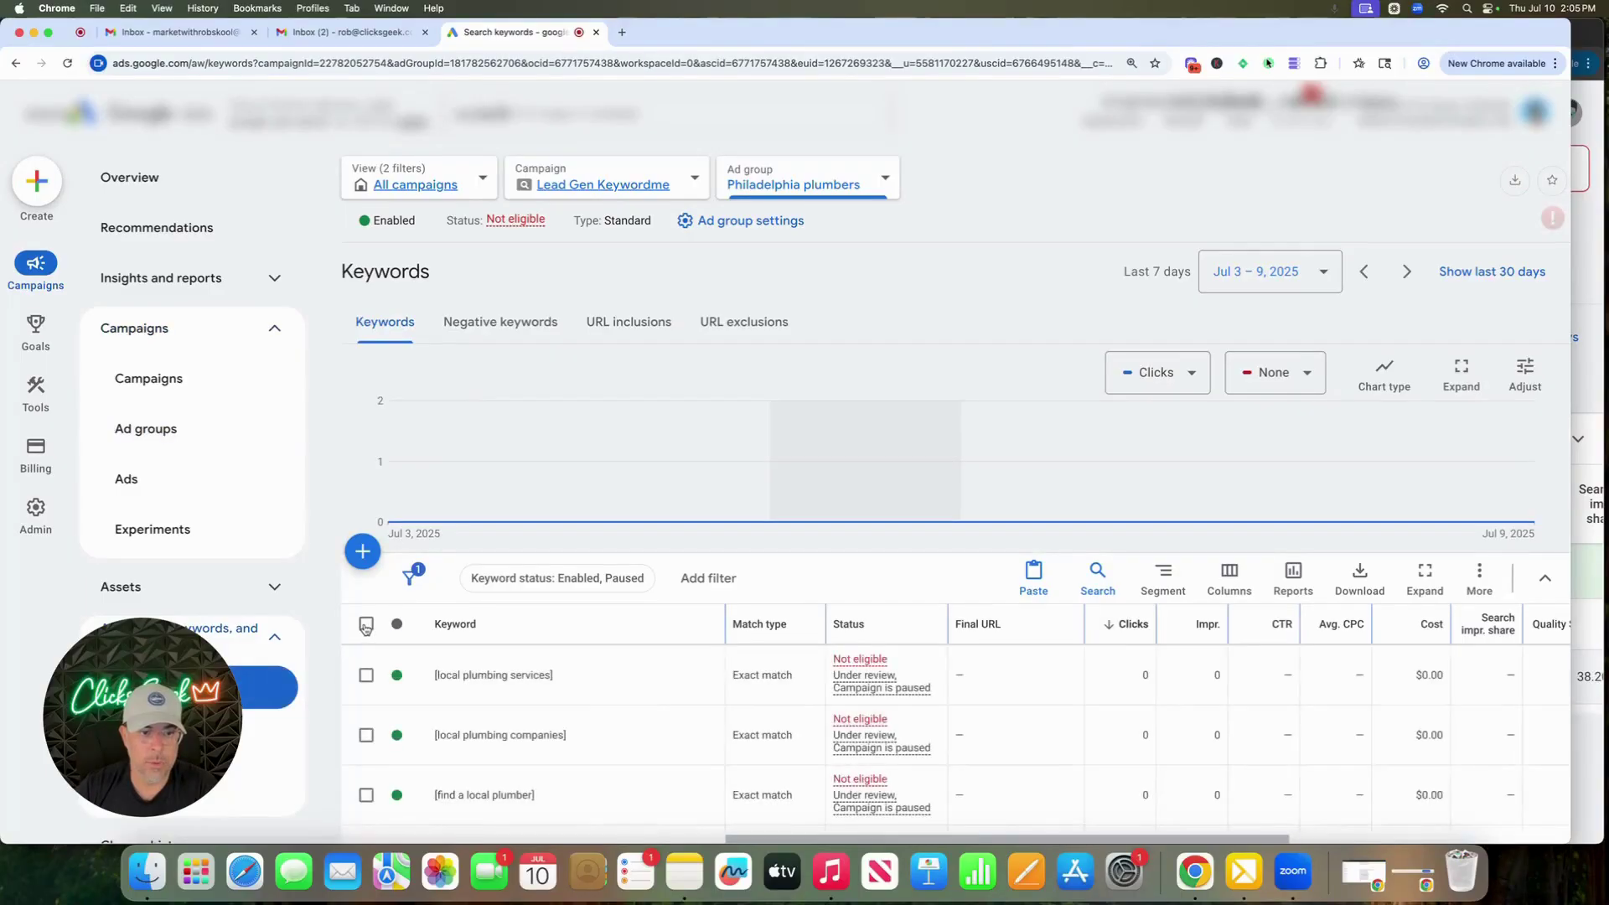
{"action": "left_click", "coordinate": [366, 624]}
{"action": "left_click", "coordinate": [495, 578]}
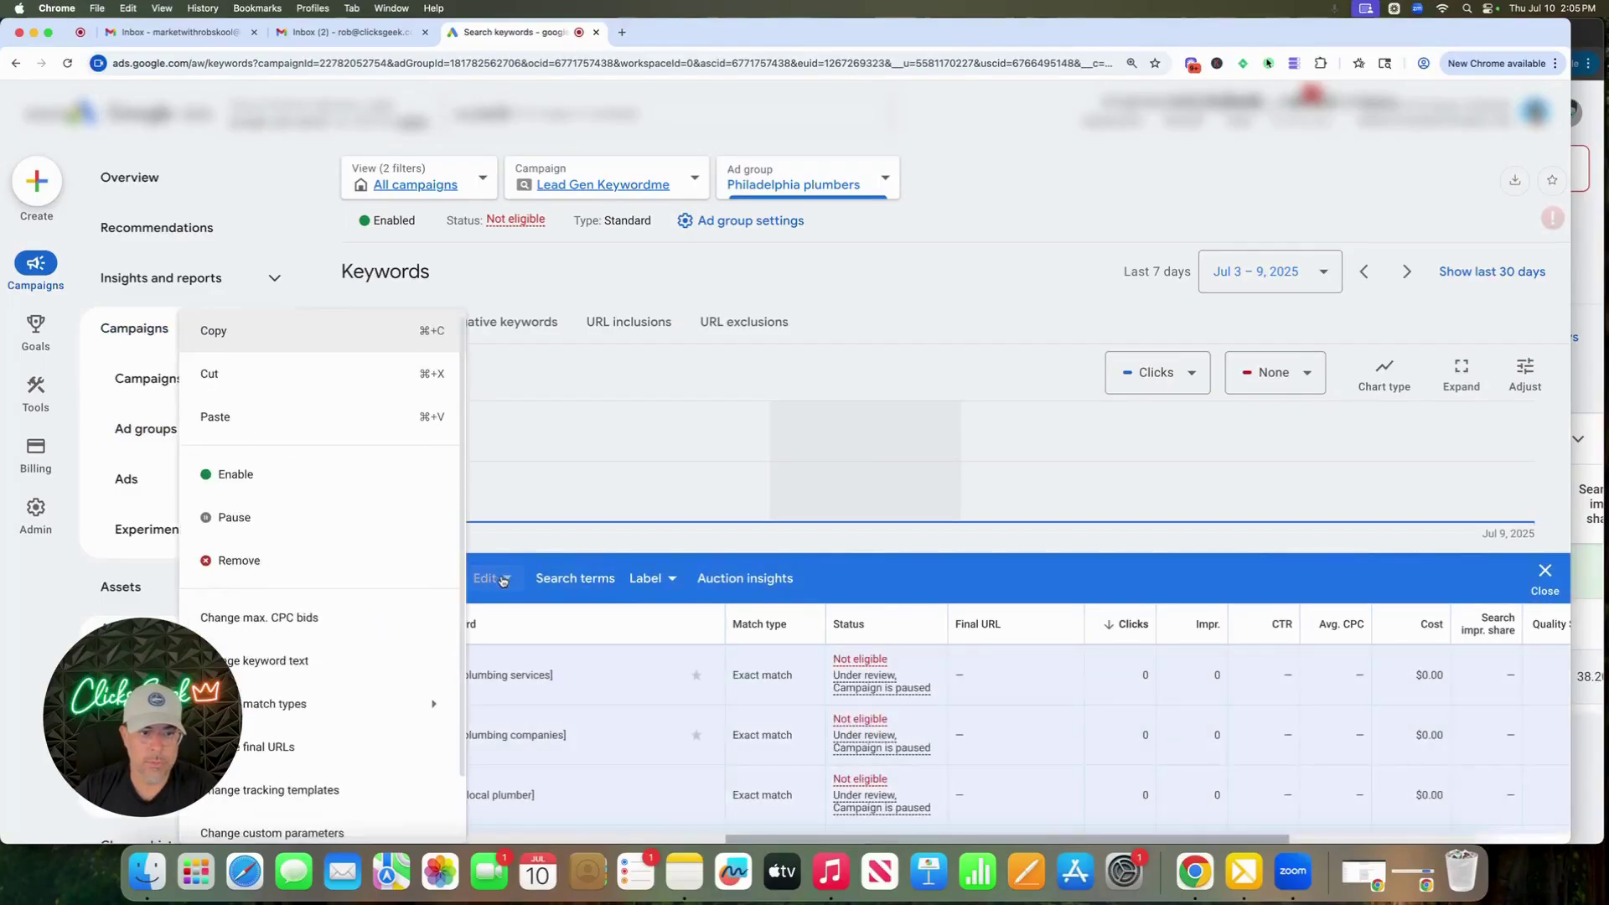
{"action": "left_click", "coordinate": [316, 564]}
{"action": "left_click", "coordinate": [959, 529]}
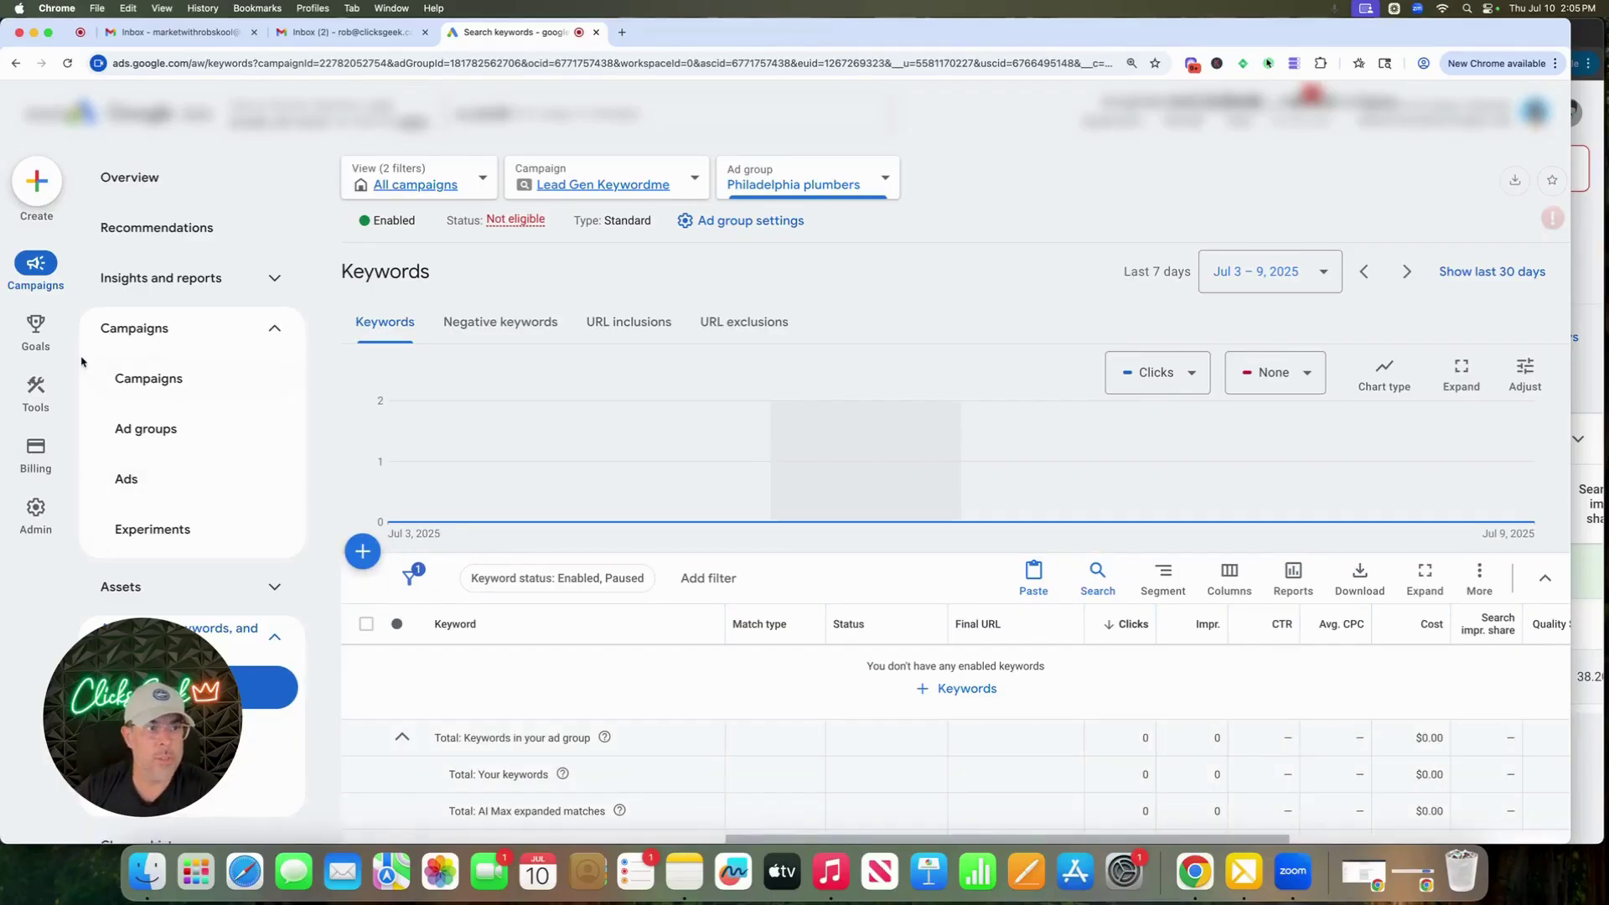
Start a new keyword discovery in Keyword Planner with "philadelphia plumbers" as the first seed keyword
{"action": "mouse_move", "coordinate": [39, 395]}
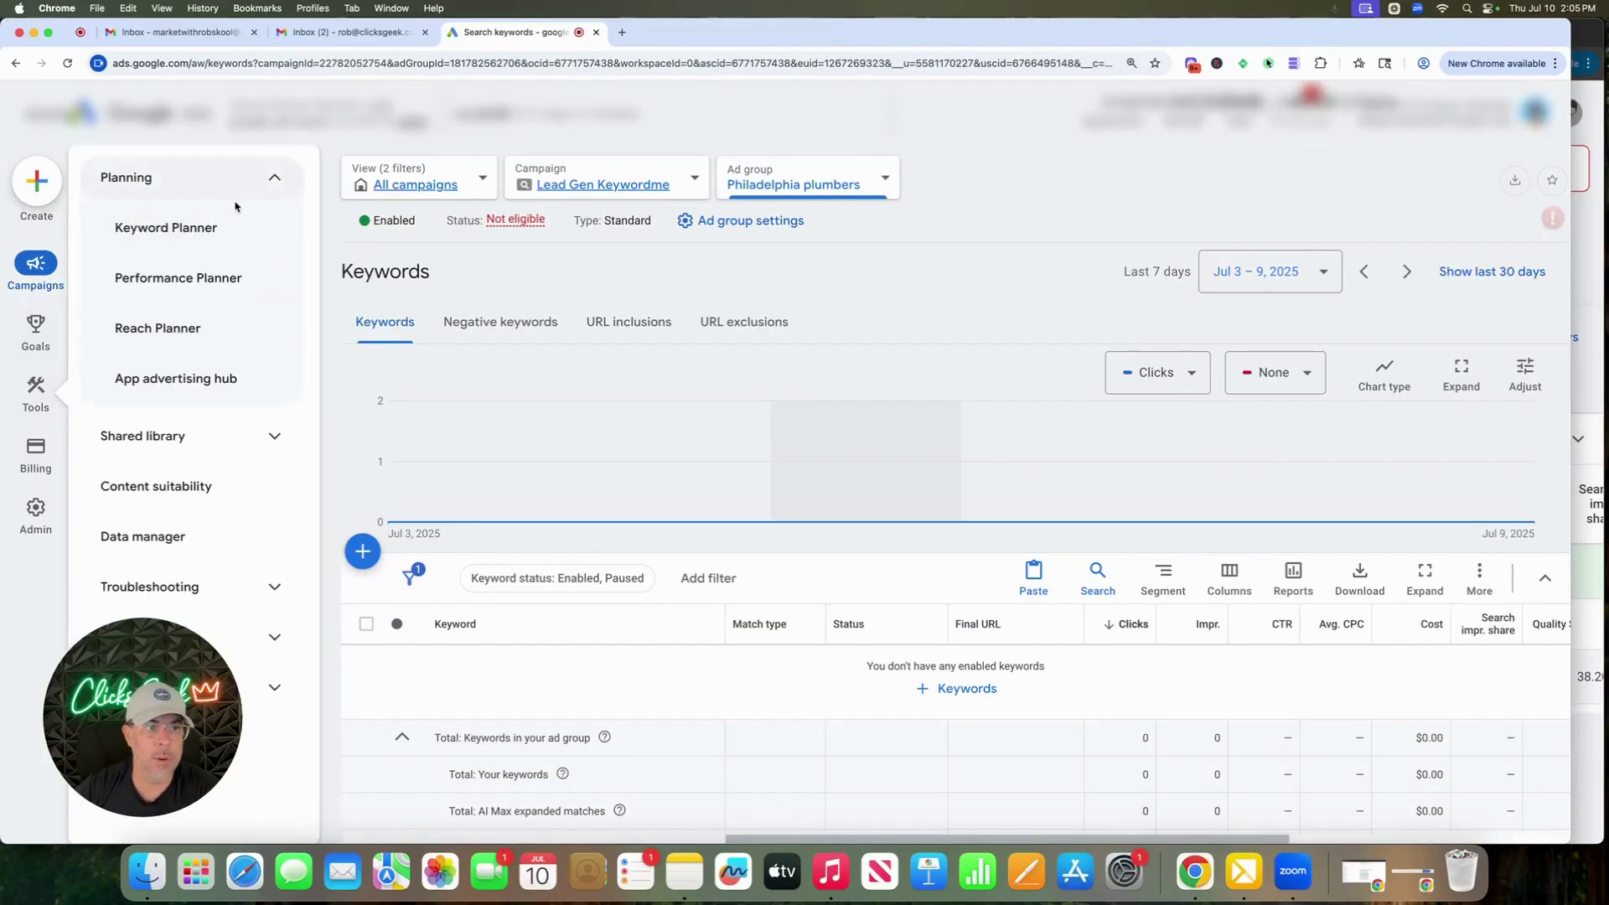
{"action": "left_click", "coordinate": [205, 231]}
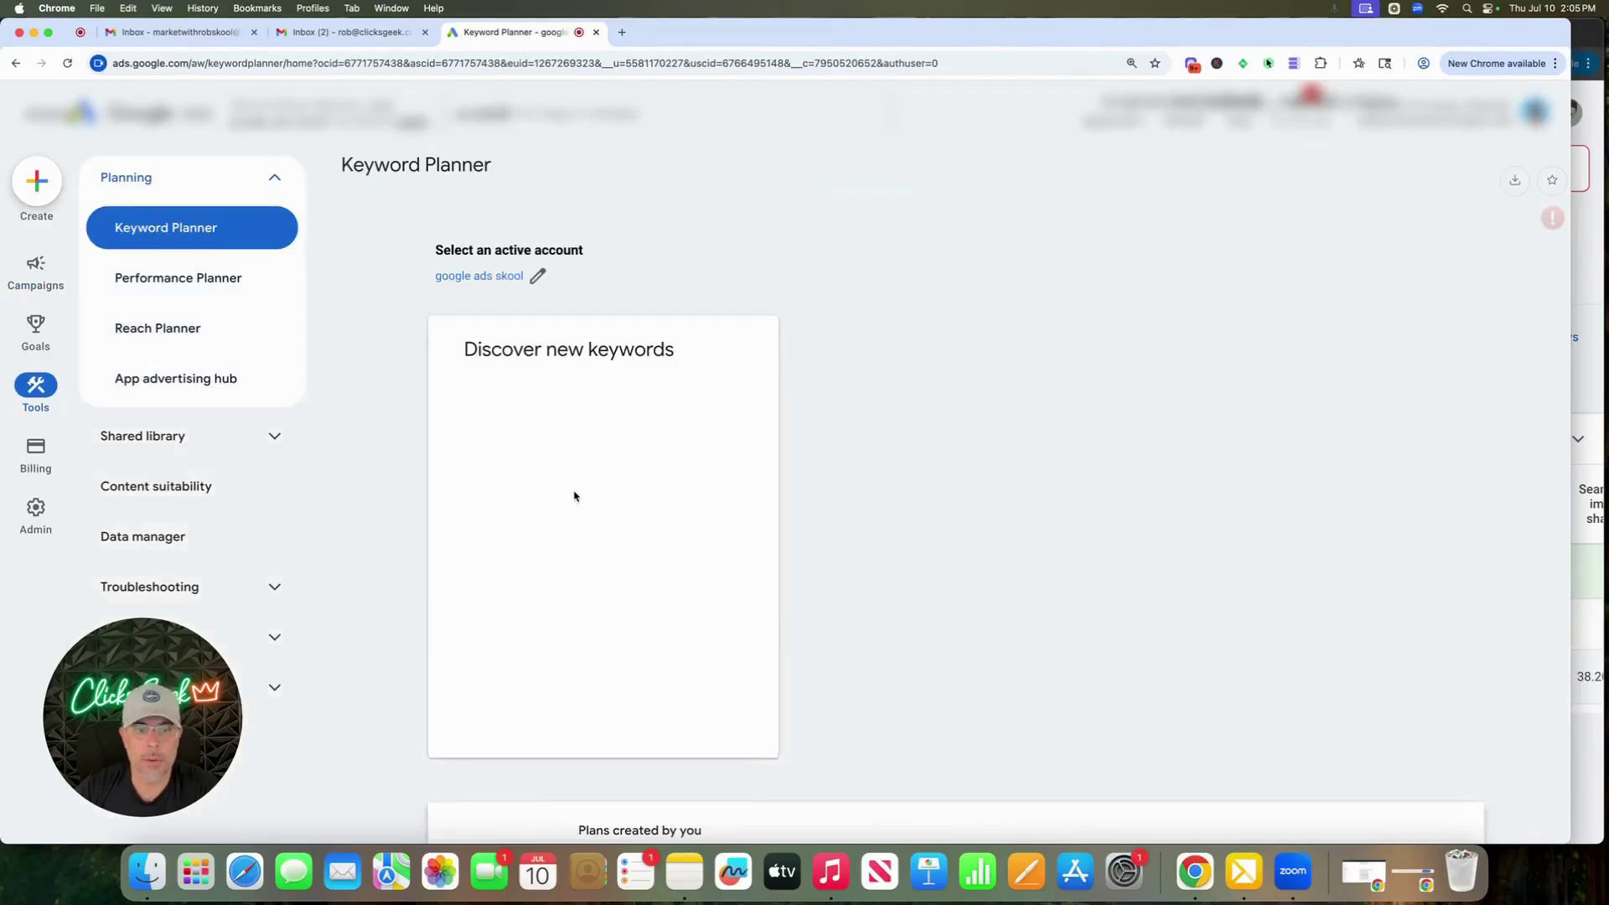
{"action": "left_click", "coordinate": [582, 508]}
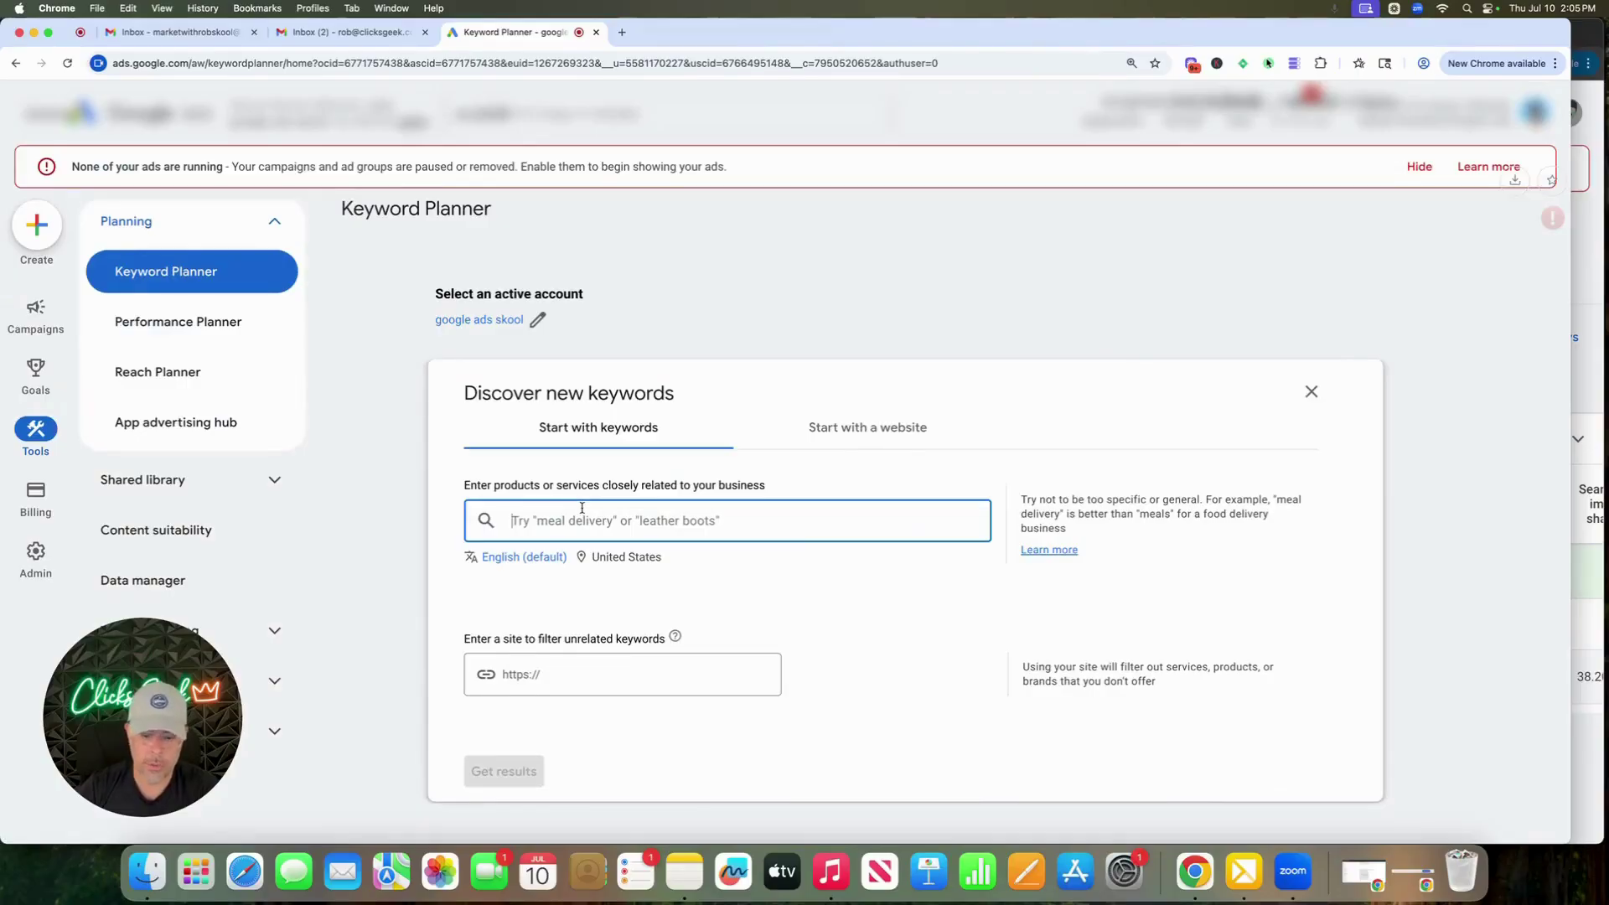
{"action": "type", "text": "philadelp"}
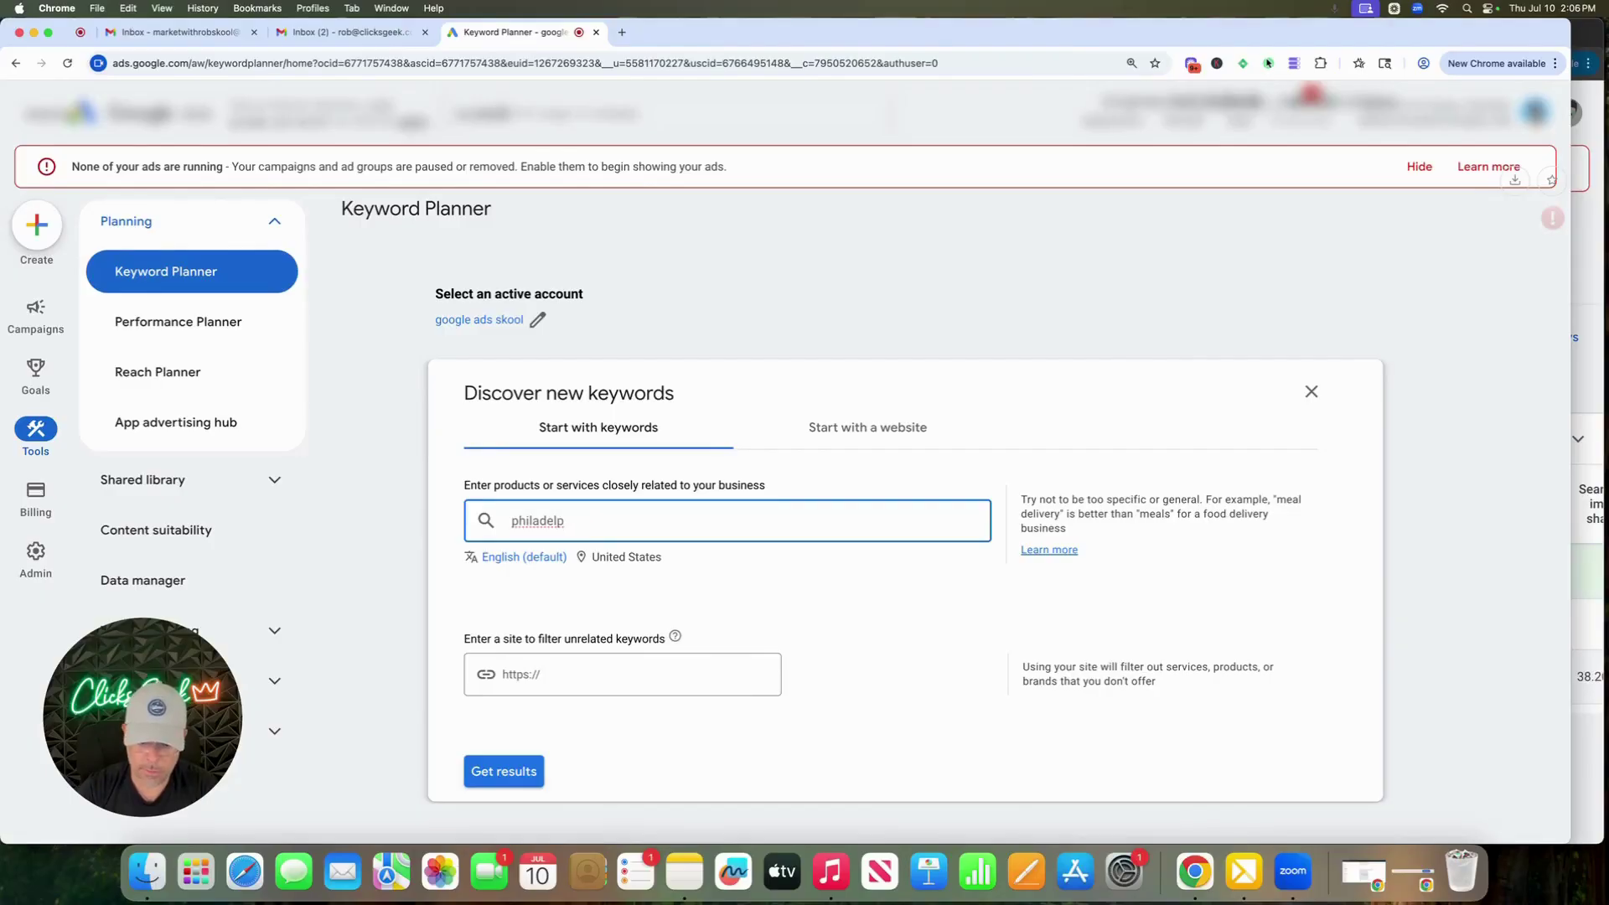
{"action": "type", "text": "ohiahia plum"}
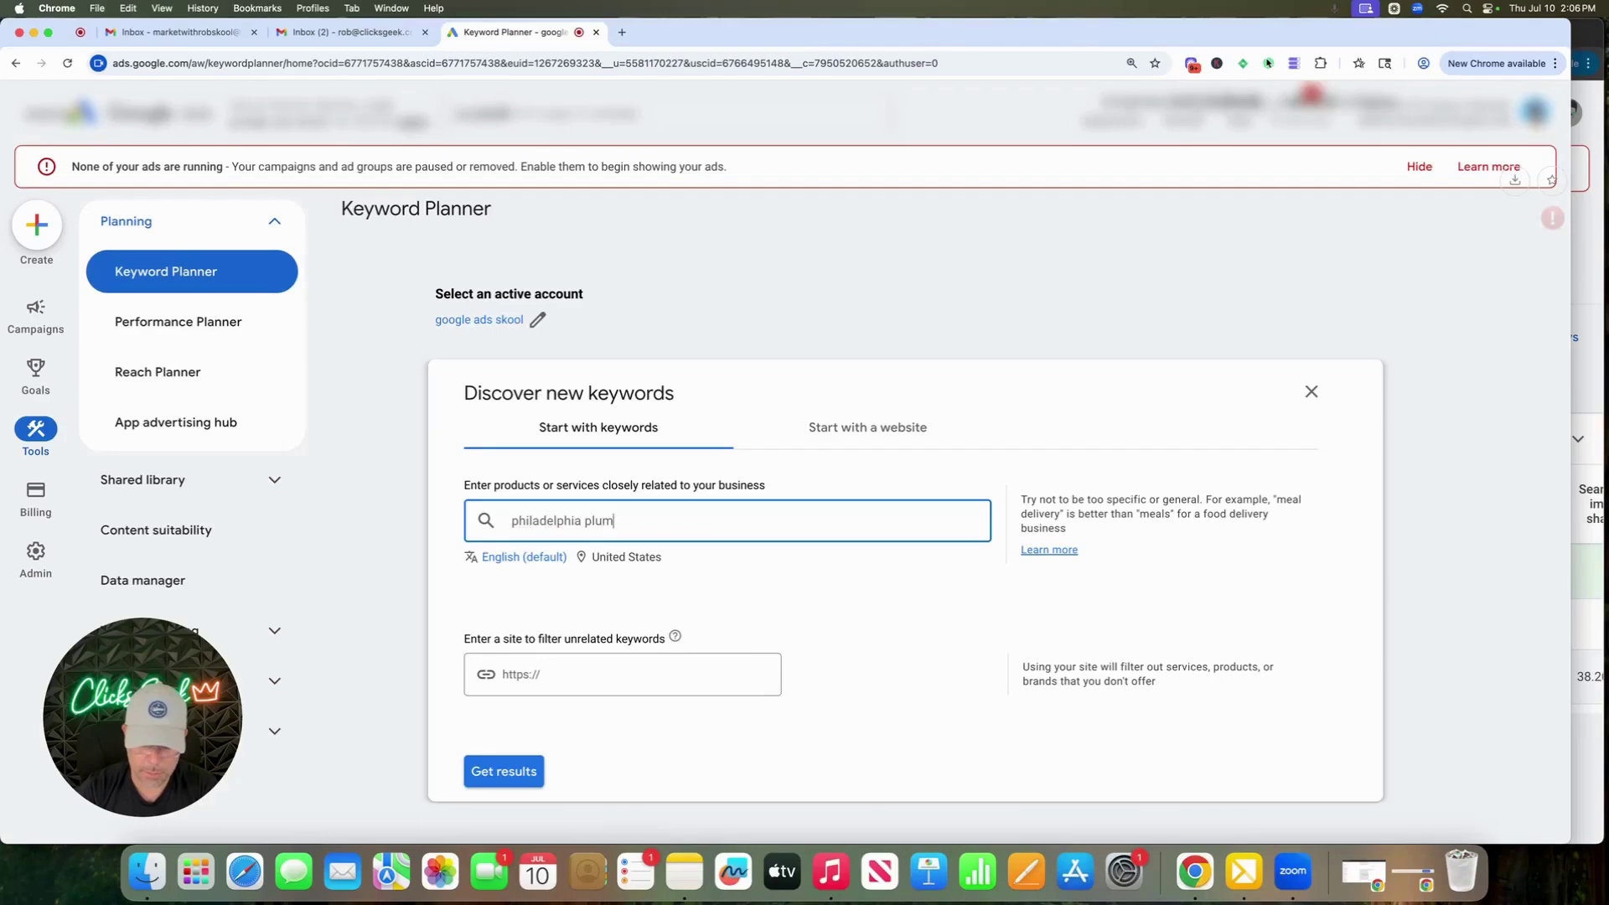
{"action": "type", "text": "bers"}
{"action": "key", "text": "Return"}
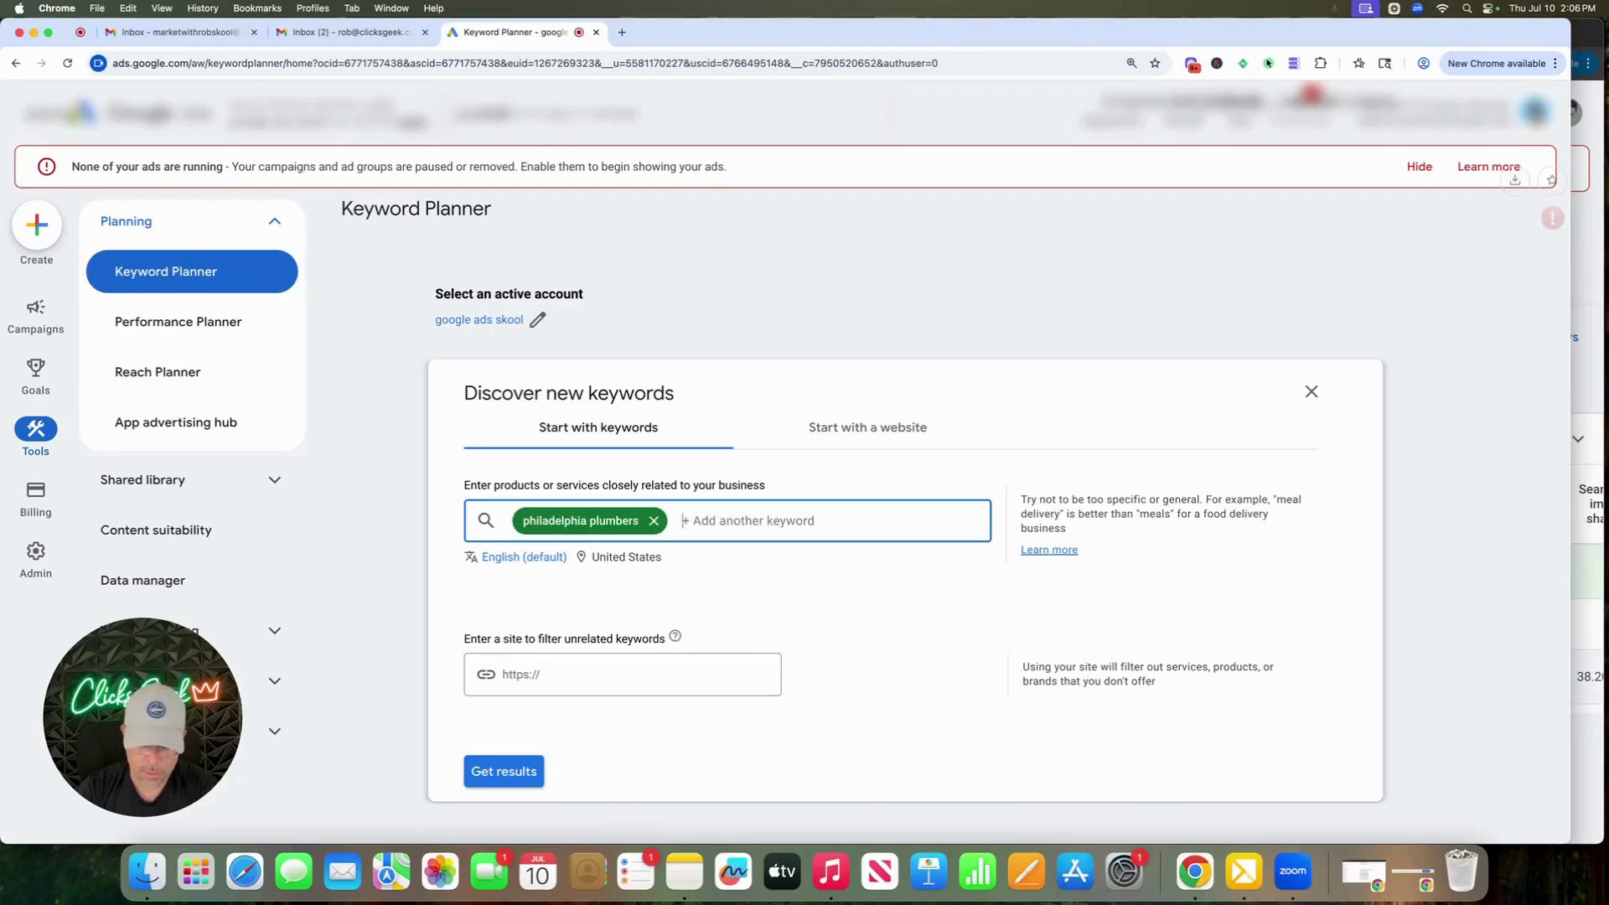
Add "philadelphia plumbing company" as a second seed keyword and get the keyword ideas
{"action": "type", "text": "philadelphi"}
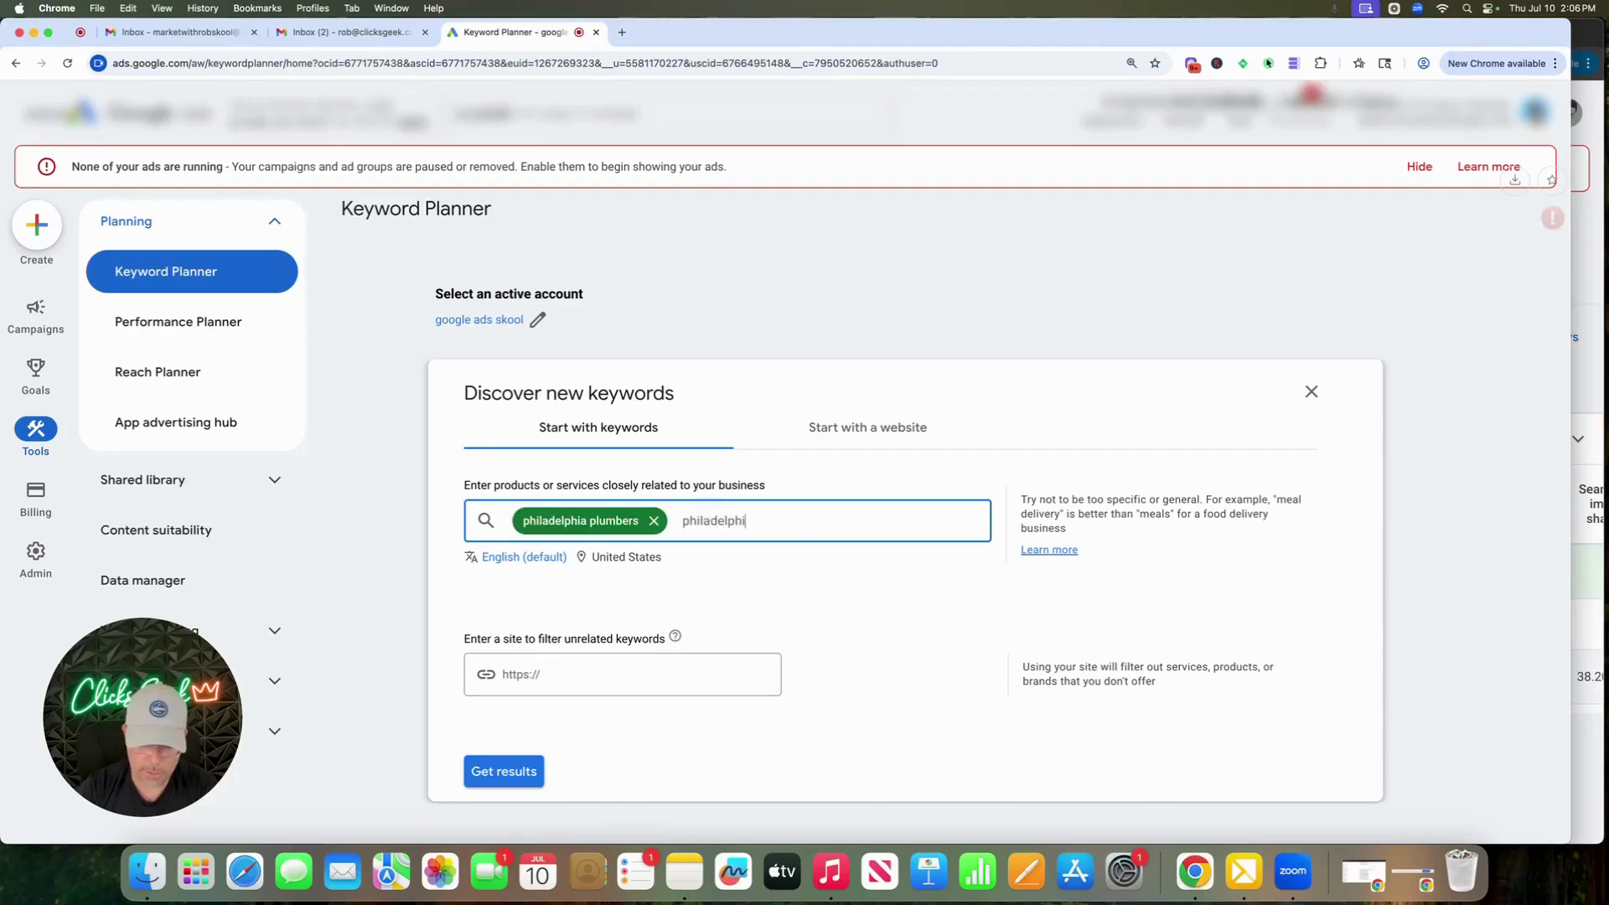
{"action": "type", "text": "a plumbing "}
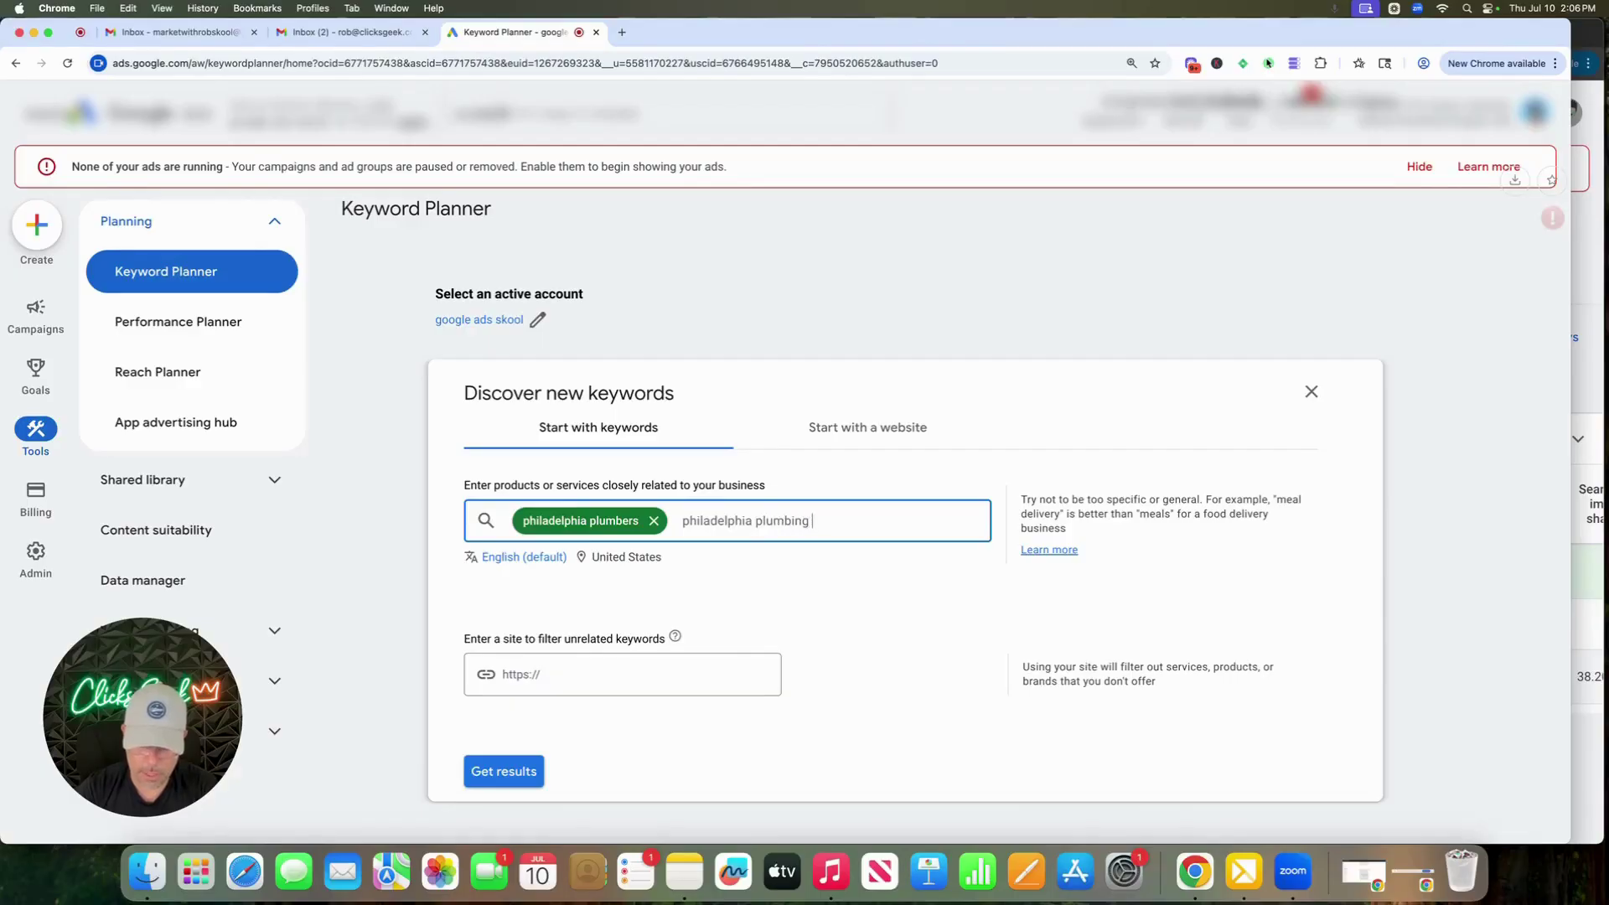
{"action": "type", "text": "comapny"}
{"action": "key", "text": "BackSpace"}
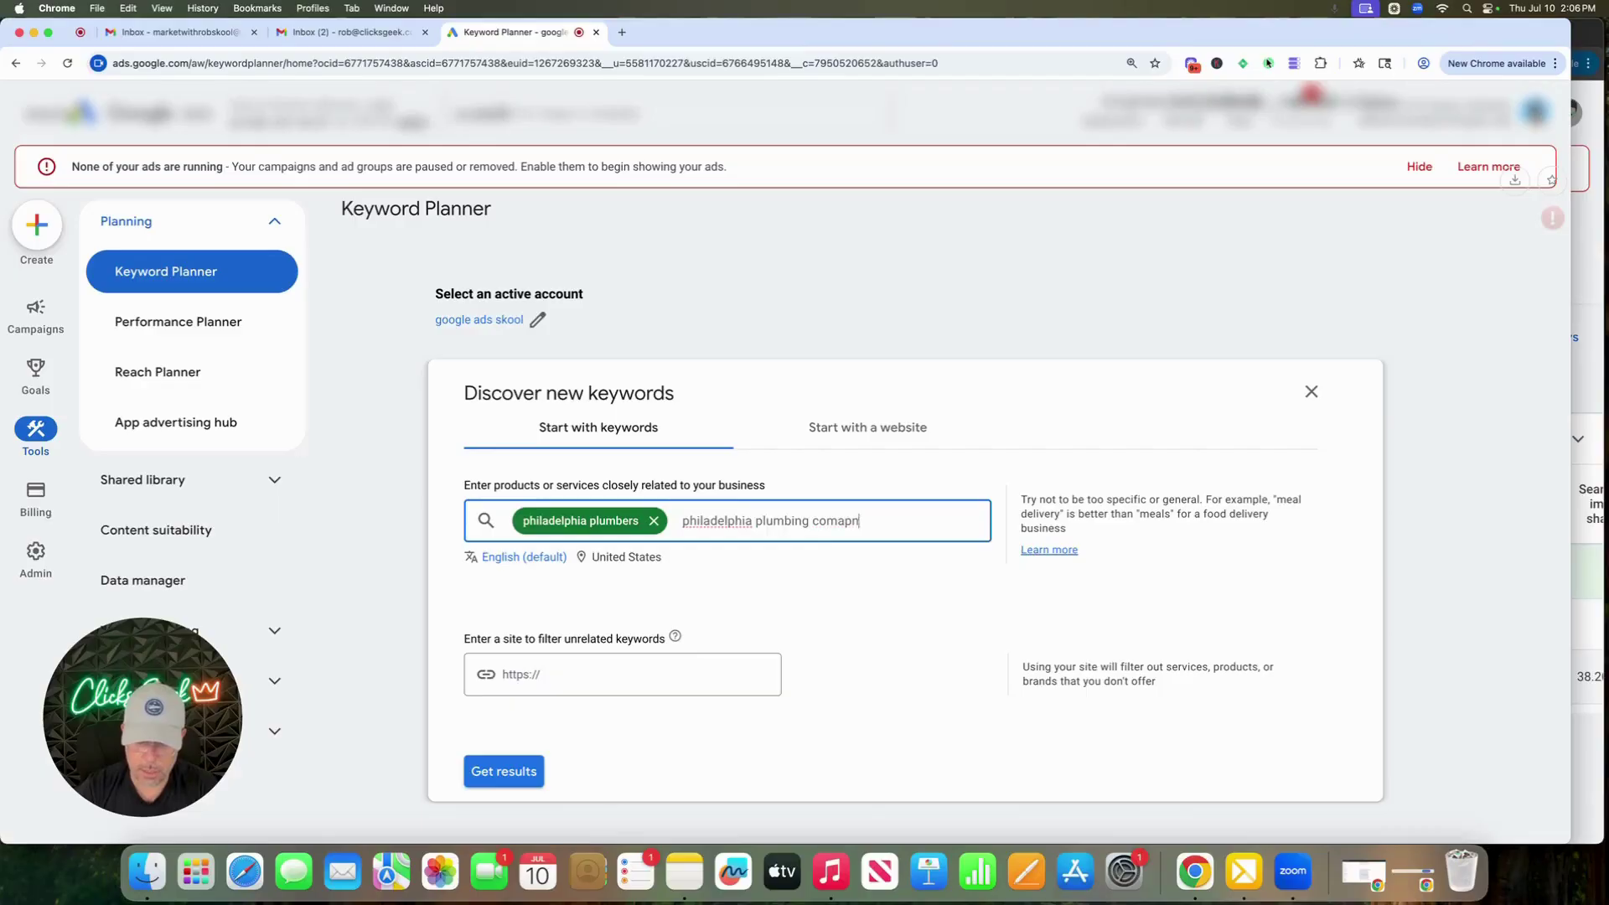
{"action": "type", "text": "any."}
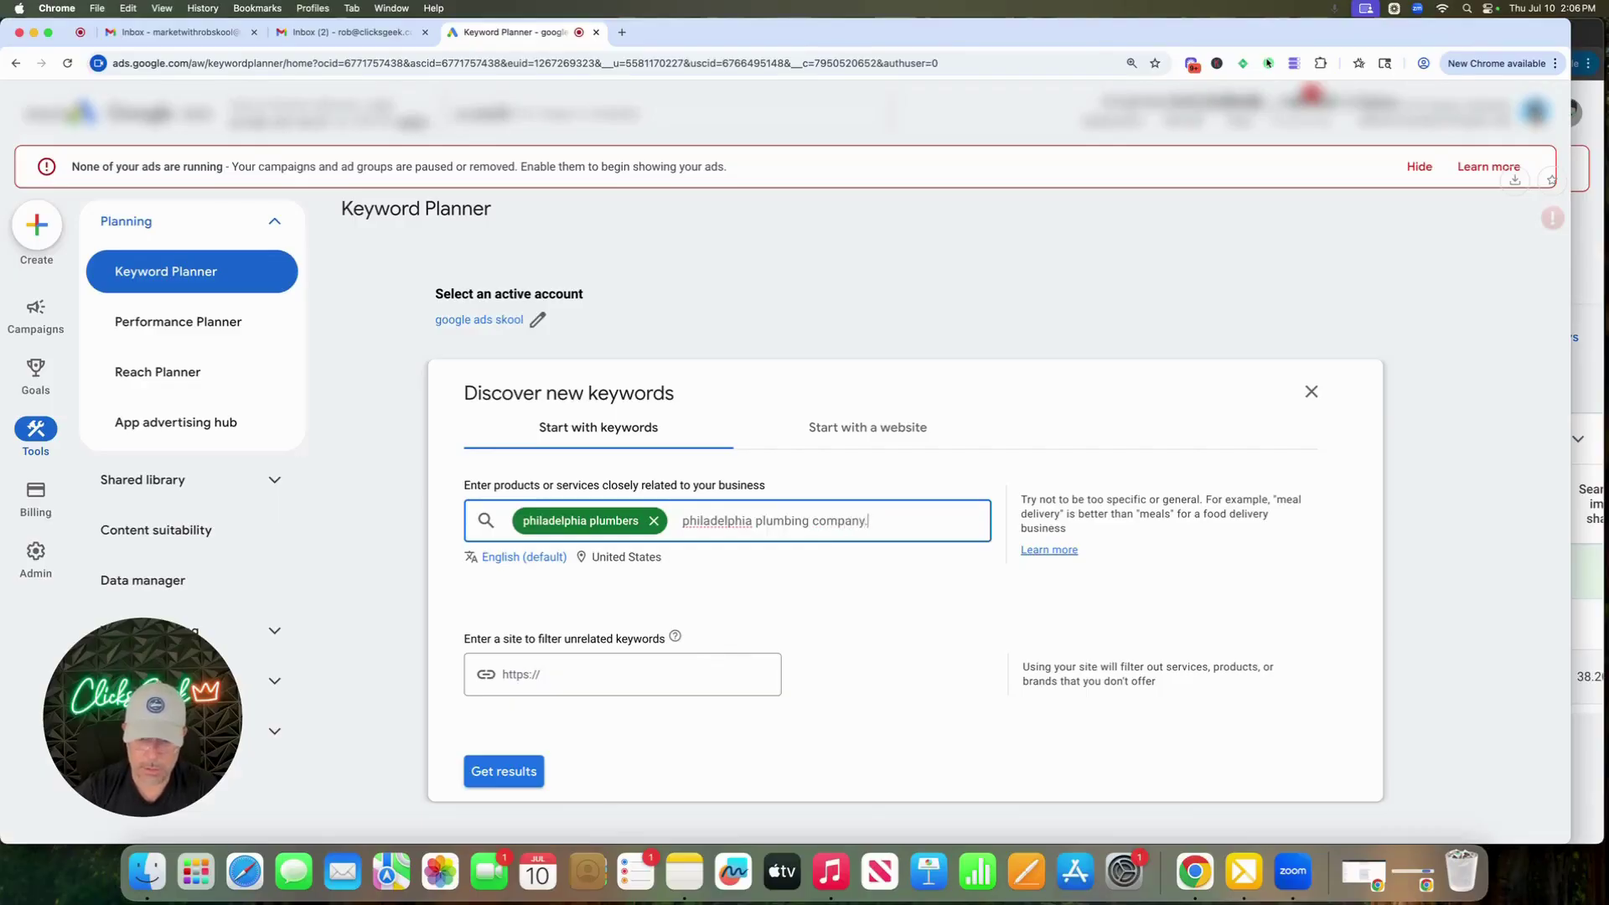
{"action": "key", "text": "Return"}
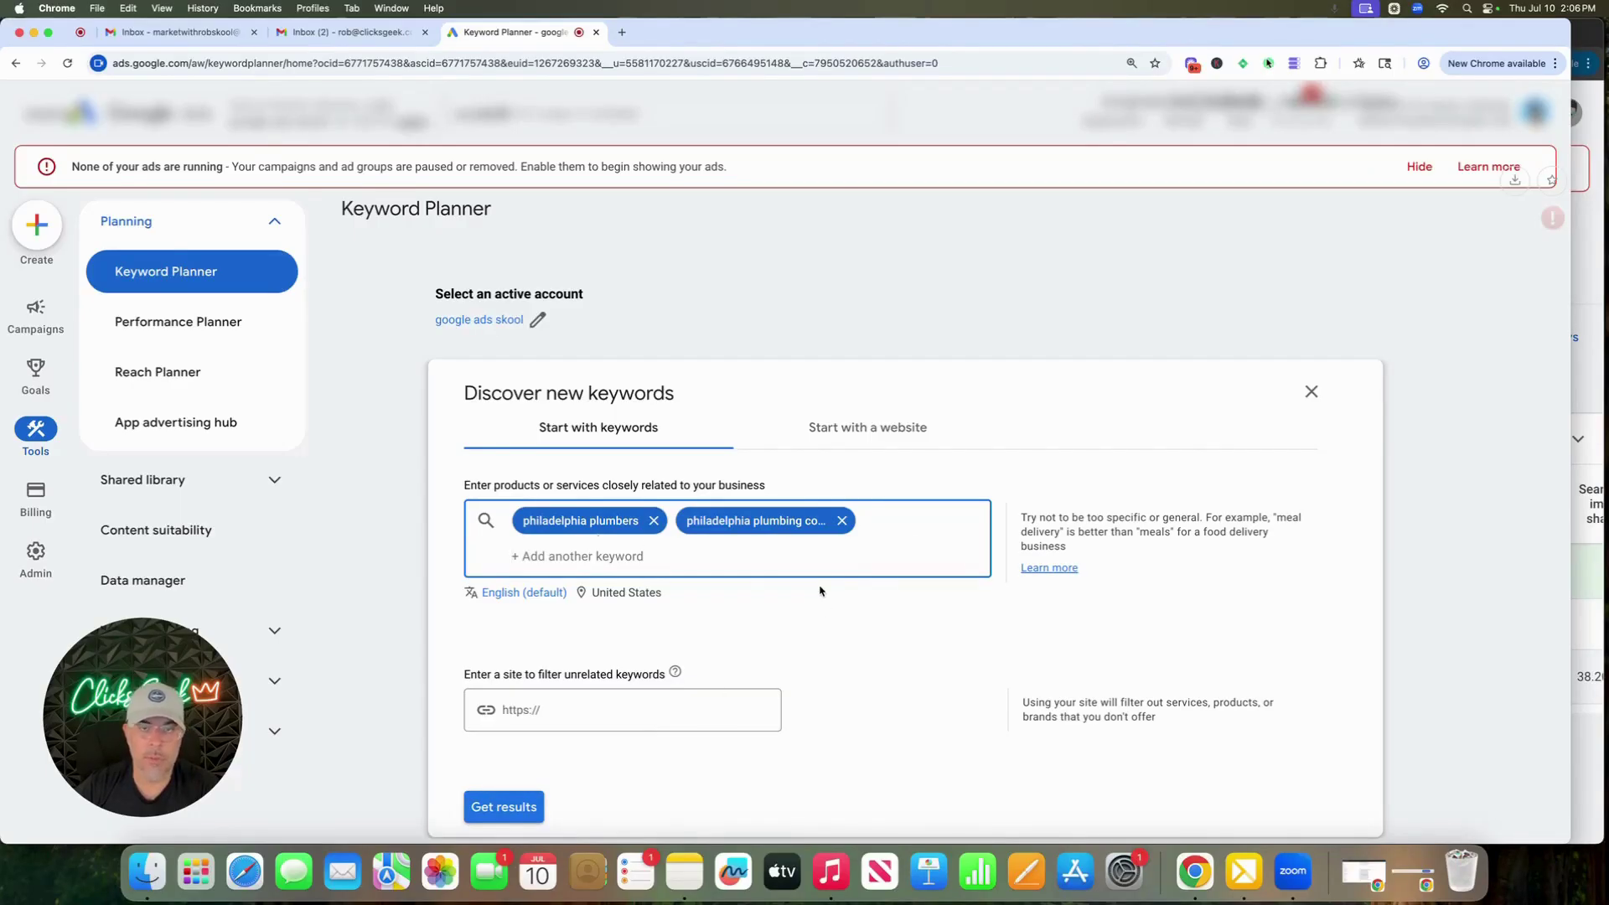
{"action": "left_click", "coordinate": [500, 810]}
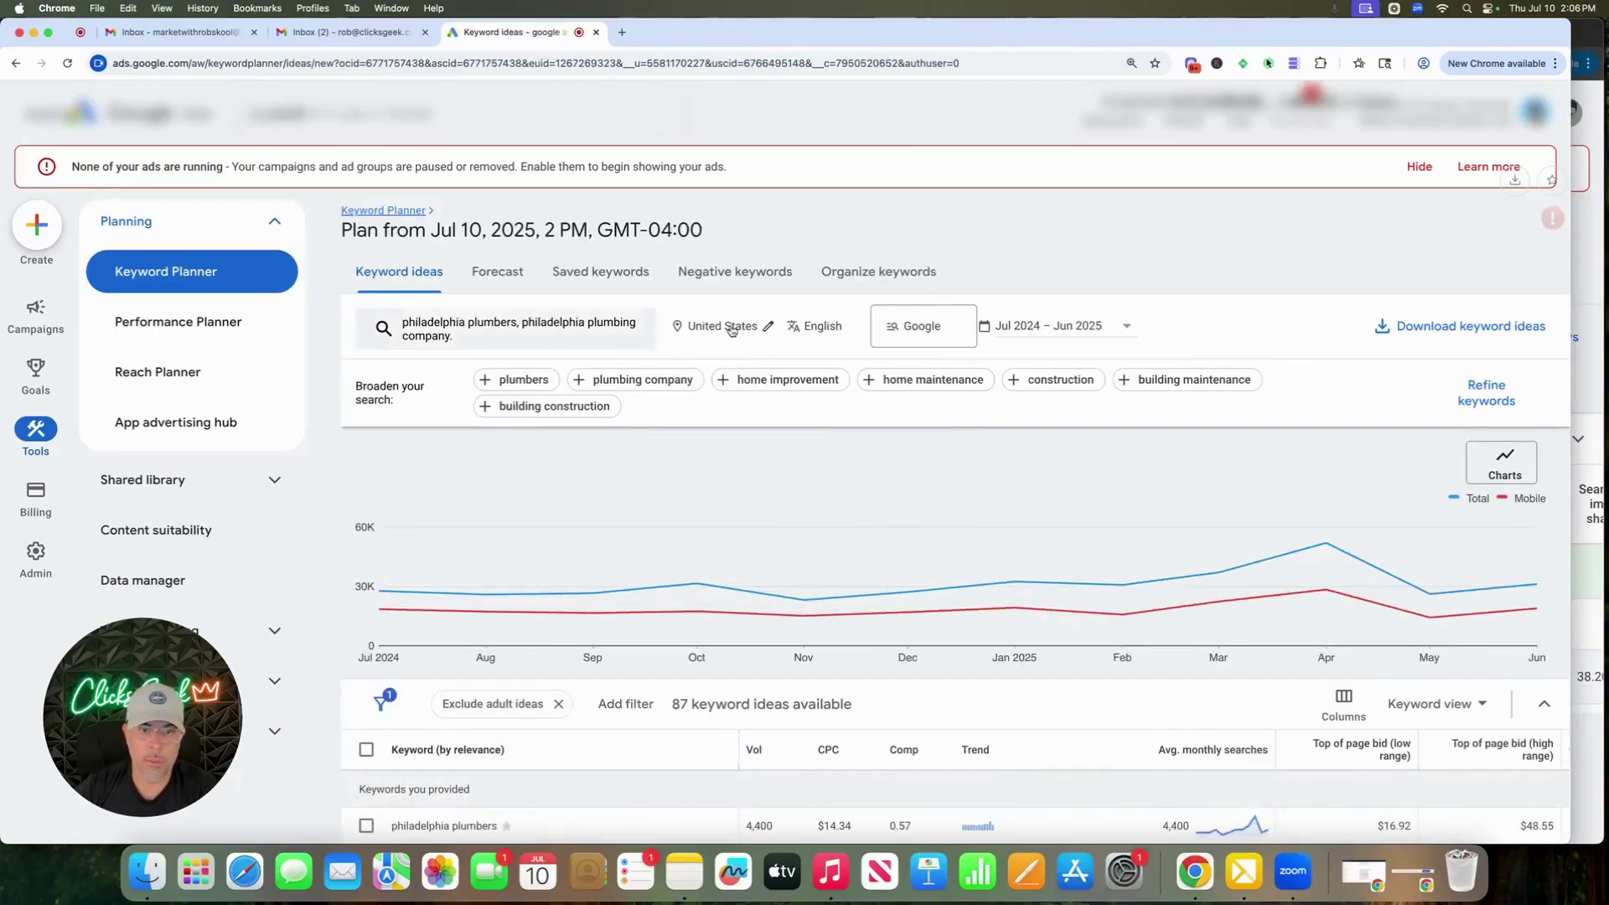
Limit the keyword ideas' location to the city of Philadelphia, Pennsylvania, removing United States from the targeted locations
{"action": "left_click", "coordinate": [769, 328]}
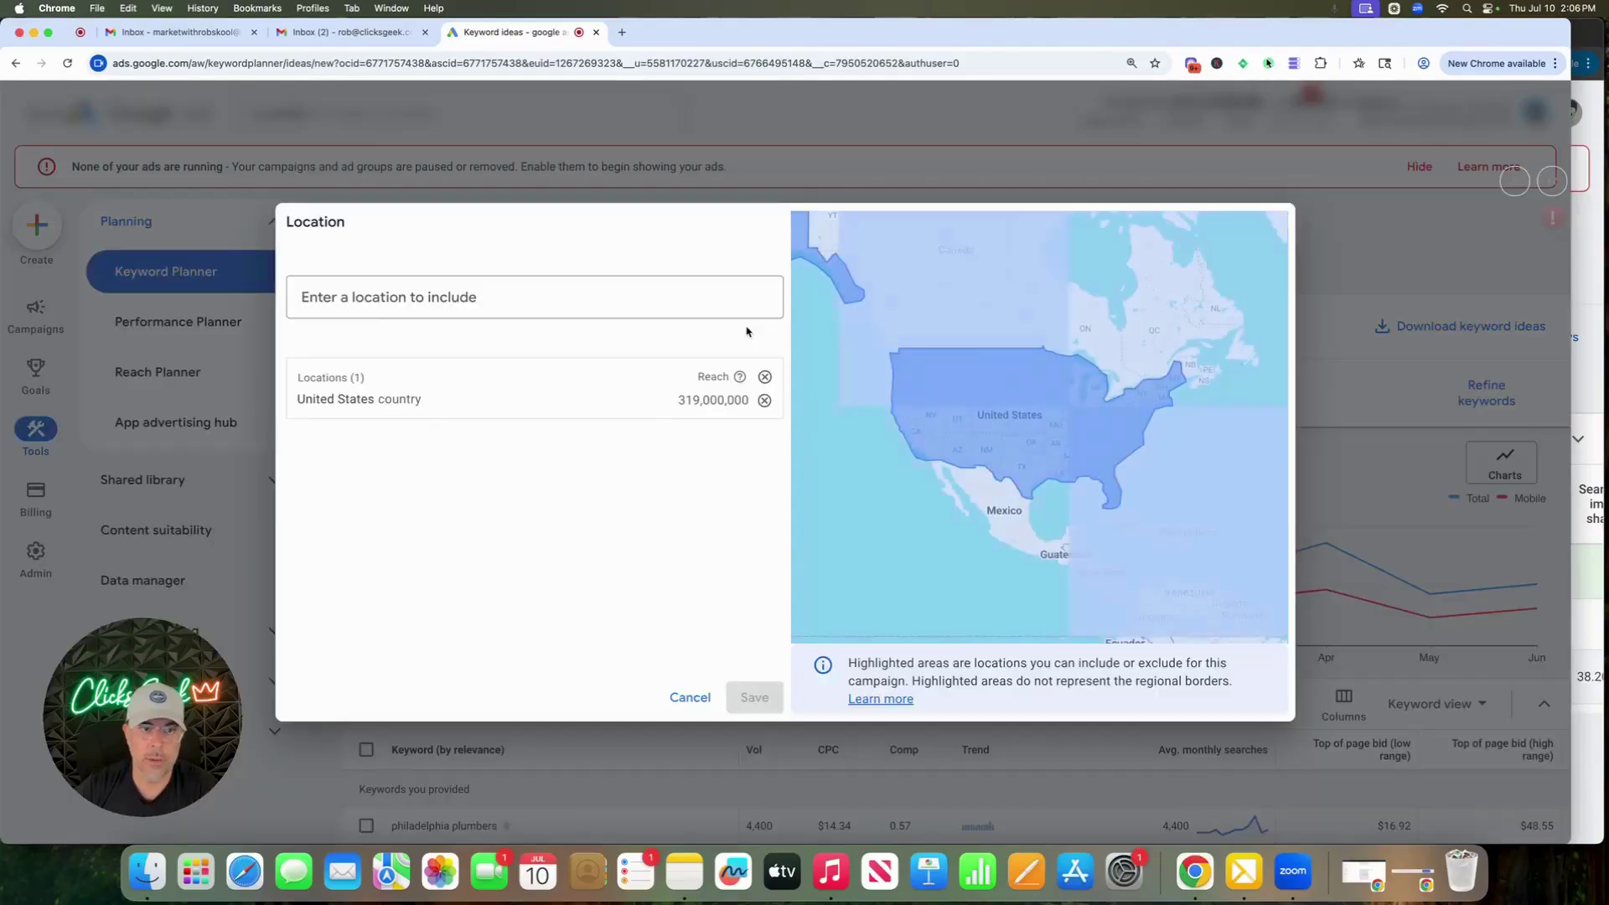
{"action": "type", "text": "philadelphia"}
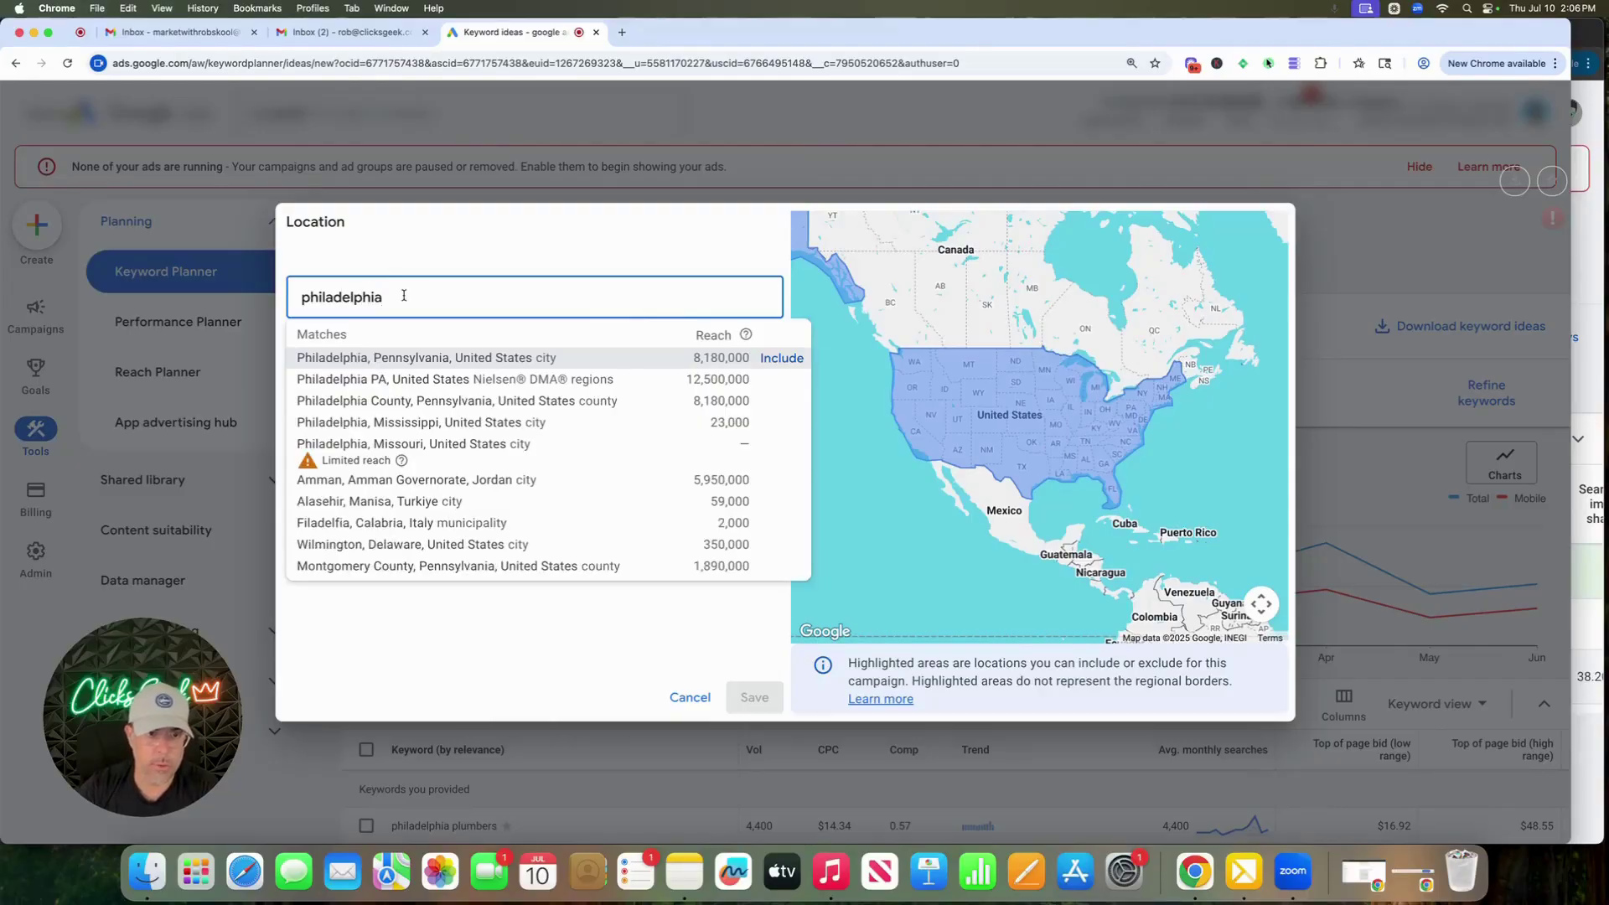
{"action": "left_click", "coordinate": [781, 358]}
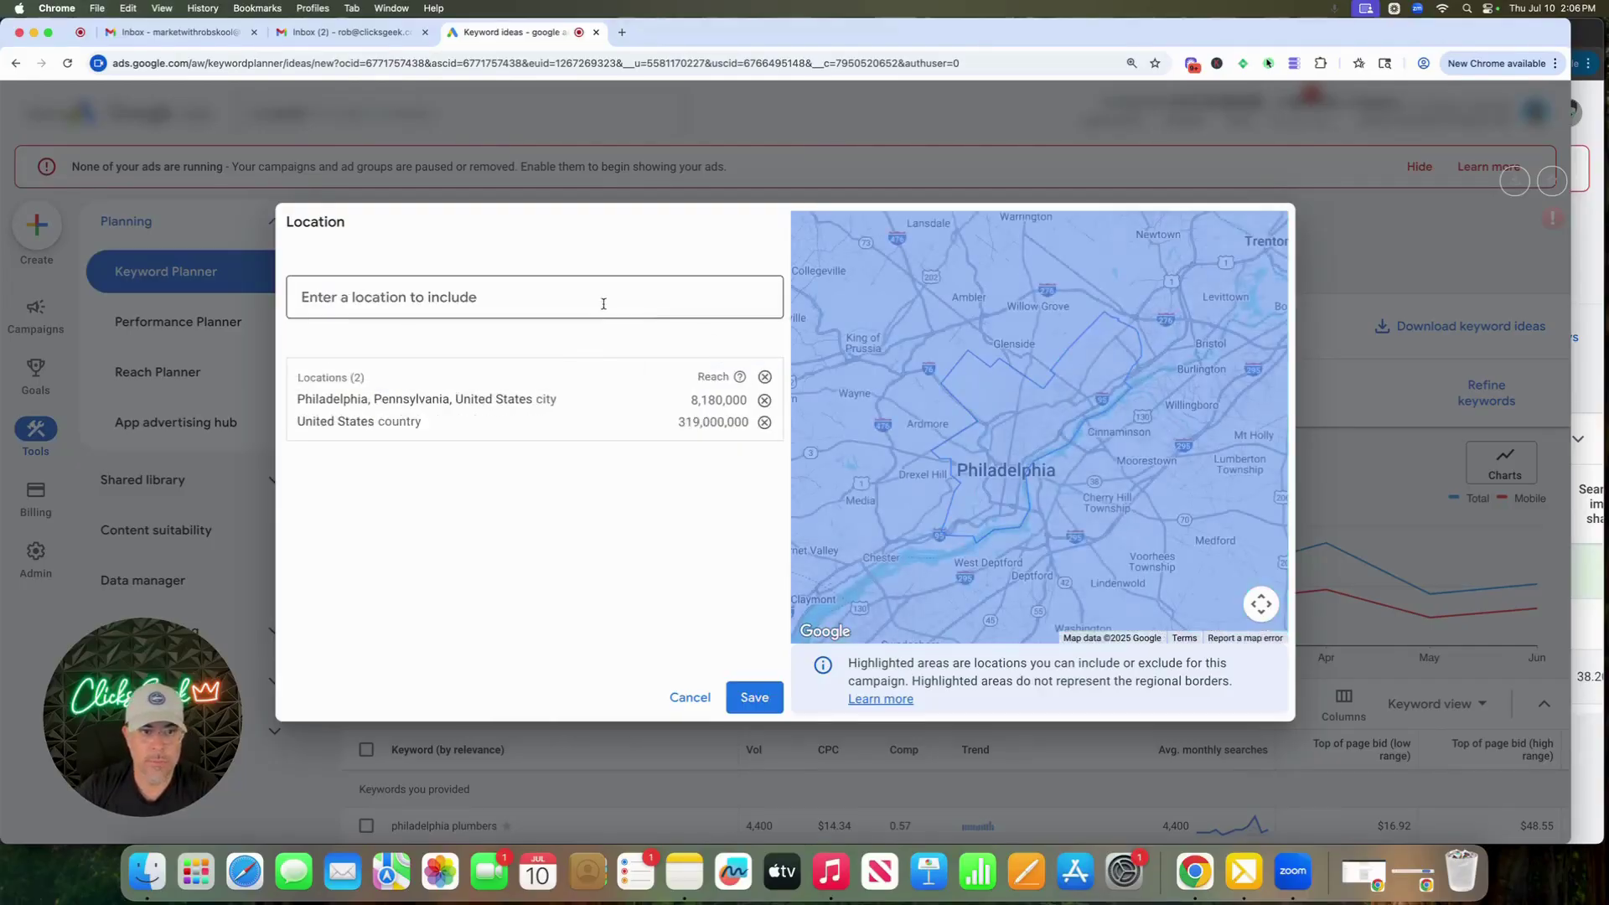
{"action": "left_click", "coordinate": [764, 422]}
{"action": "left_click", "coordinate": [741, 689]}
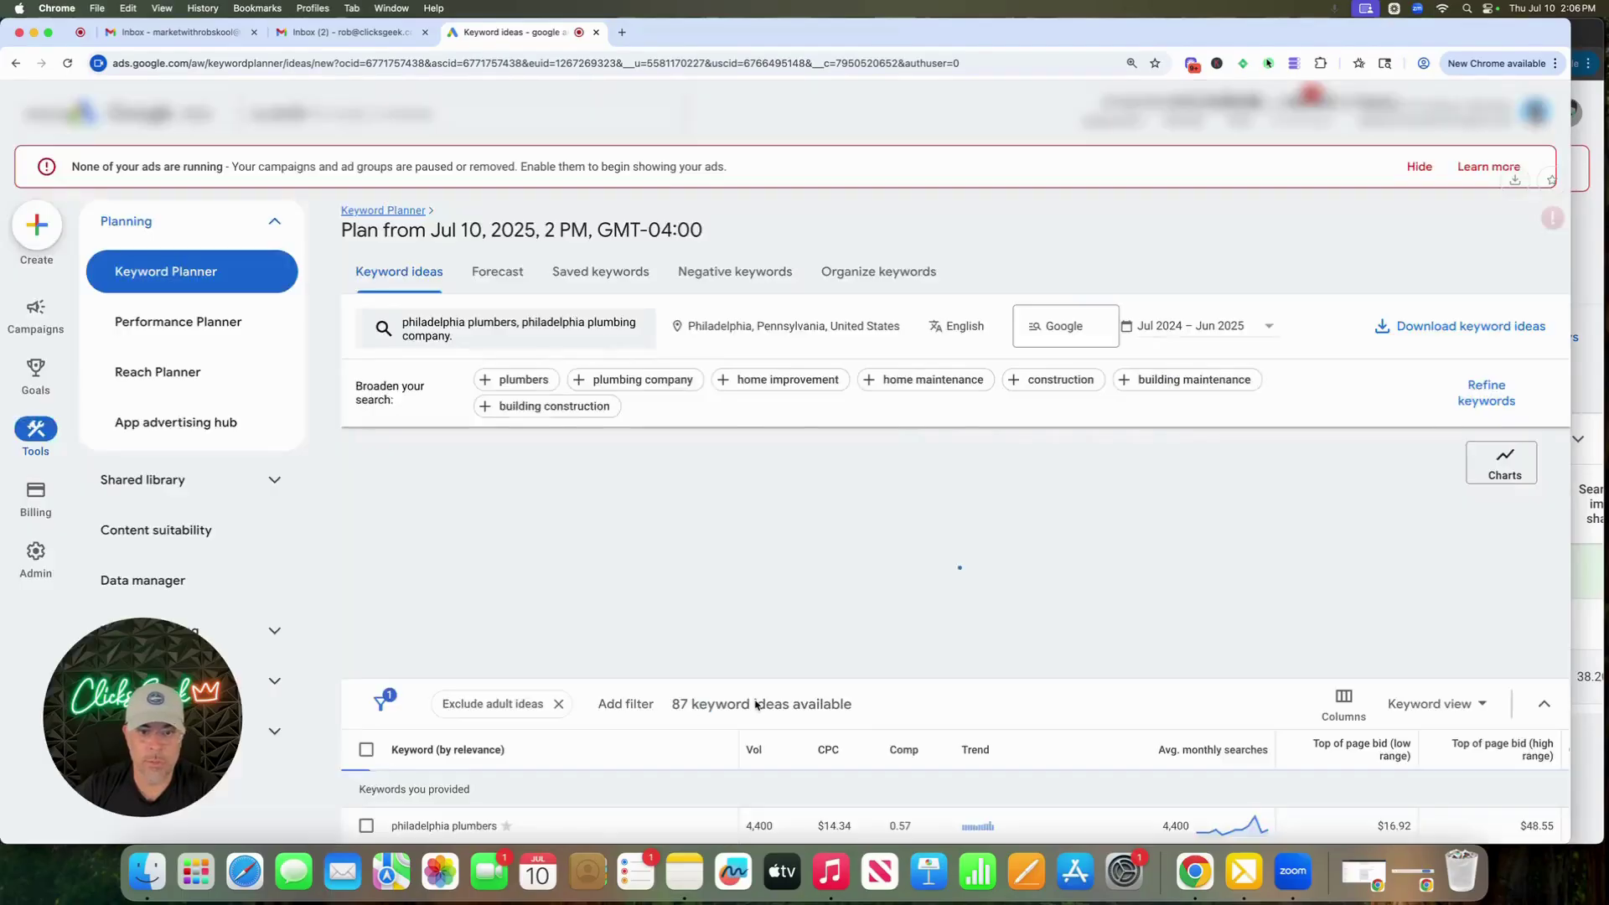
Look through the Philadelphia keyword ideas and clear all previously collected local plumber keywords from Keywordme
{"action": "scroll", "coordinate": [634, 703], "scroll_direction": "down", "scroll_amount": 2}
{"action": "scroll", "coordinate": [634, 702], "scroll_direction": "down", "scroll_amount": 2}
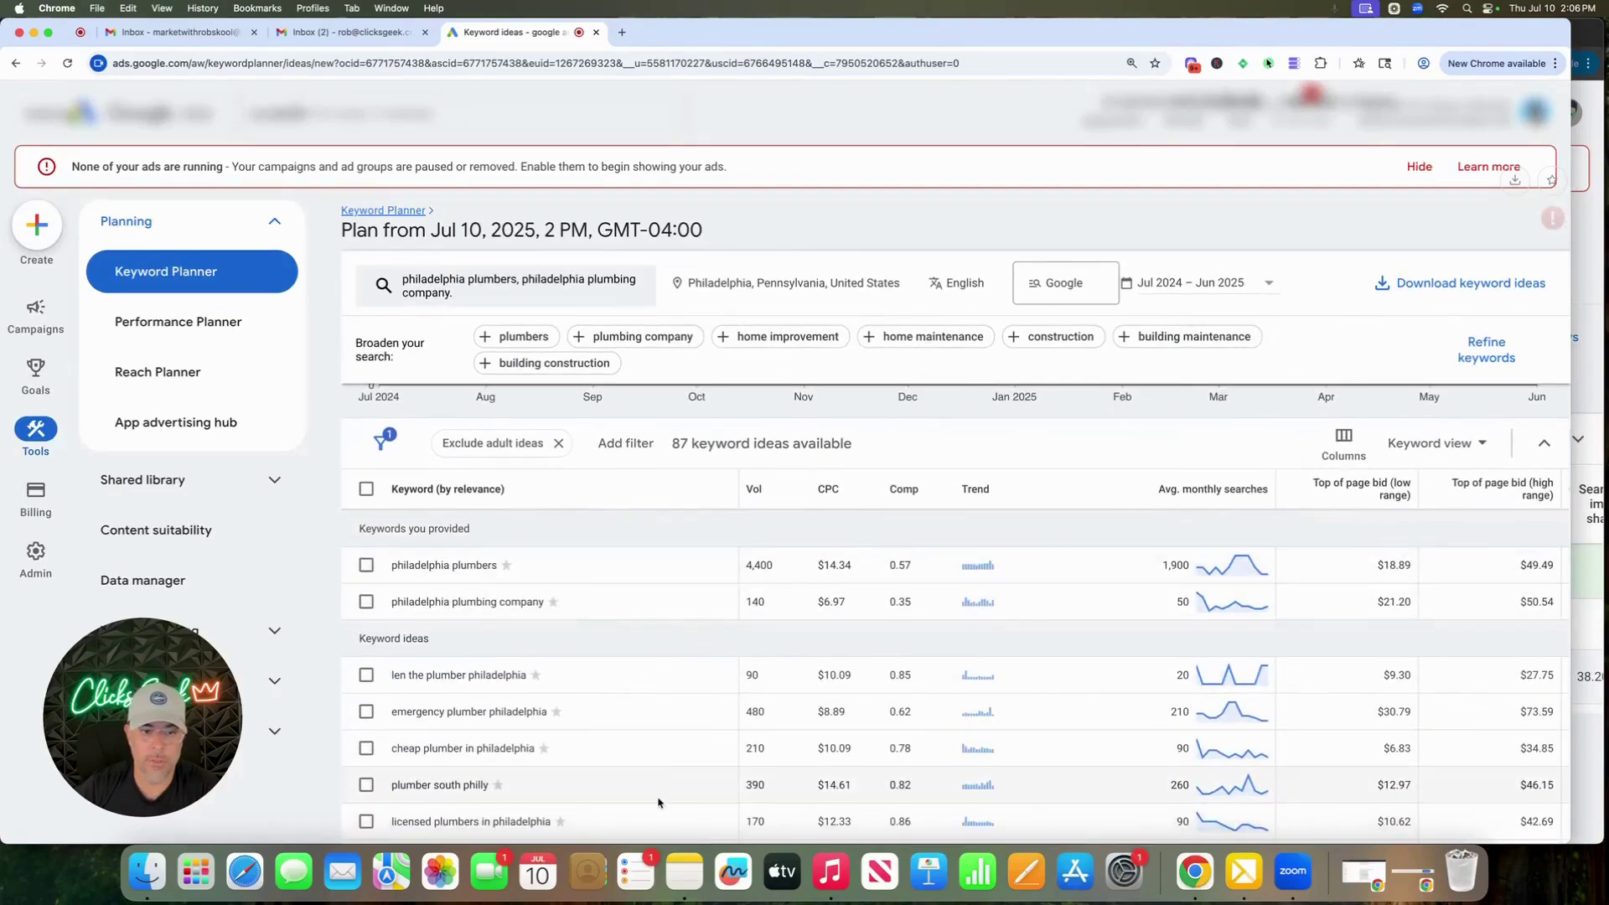
{"action": "scroll", "coordinate": [747, 681], "scroll_direction": "down", "scroll_amount": 1}
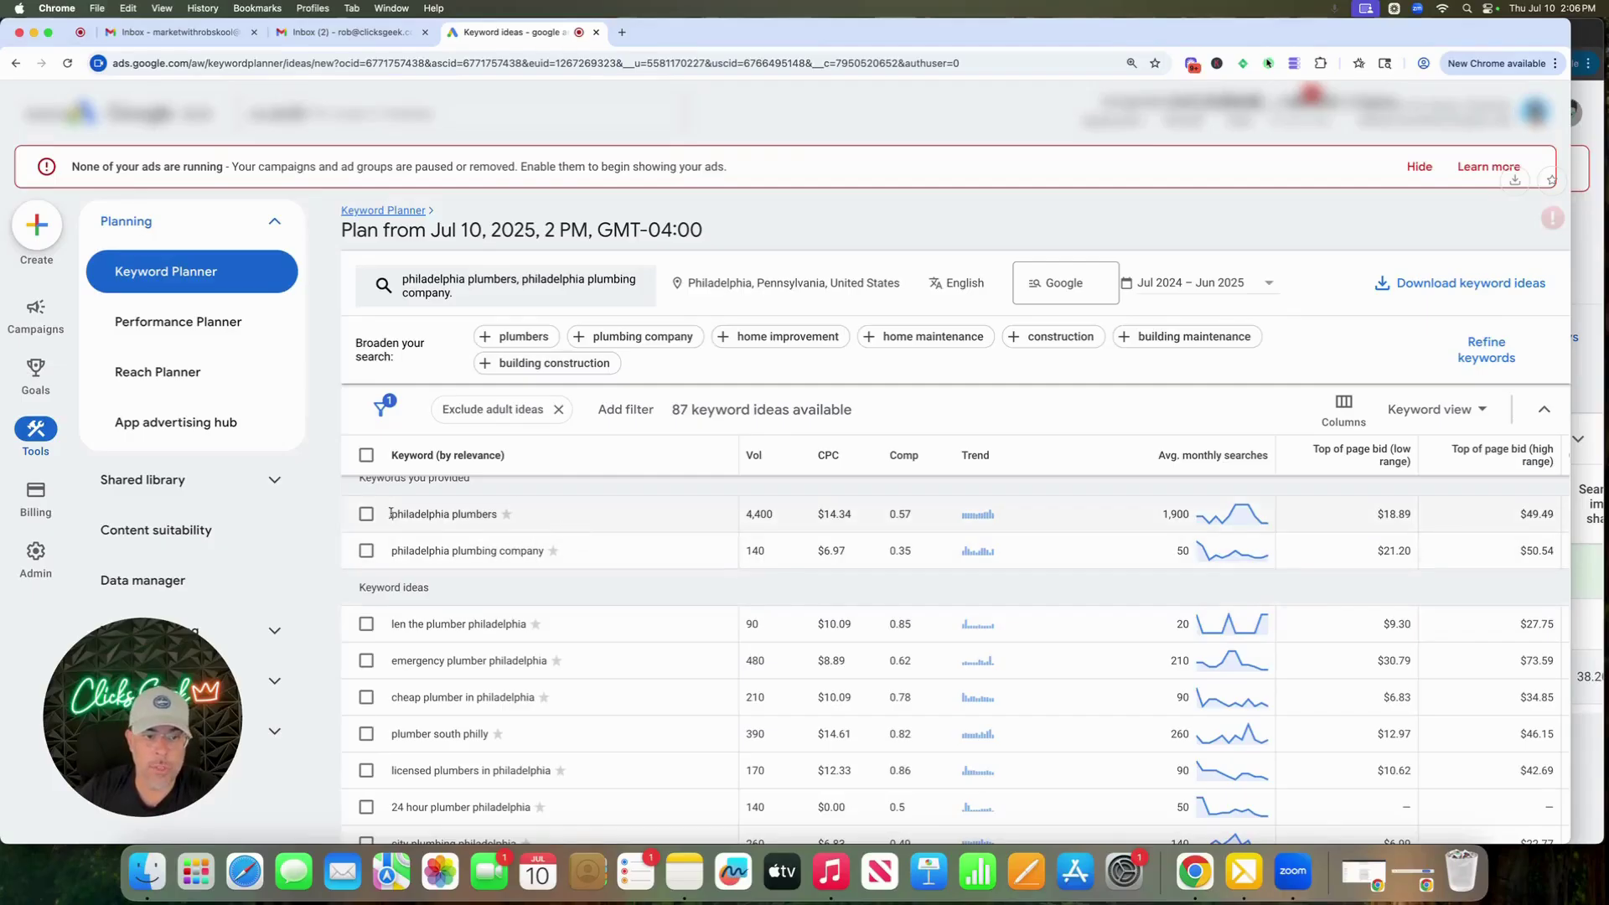
{"action": "left_click", "coordinate": [1294, 64]}
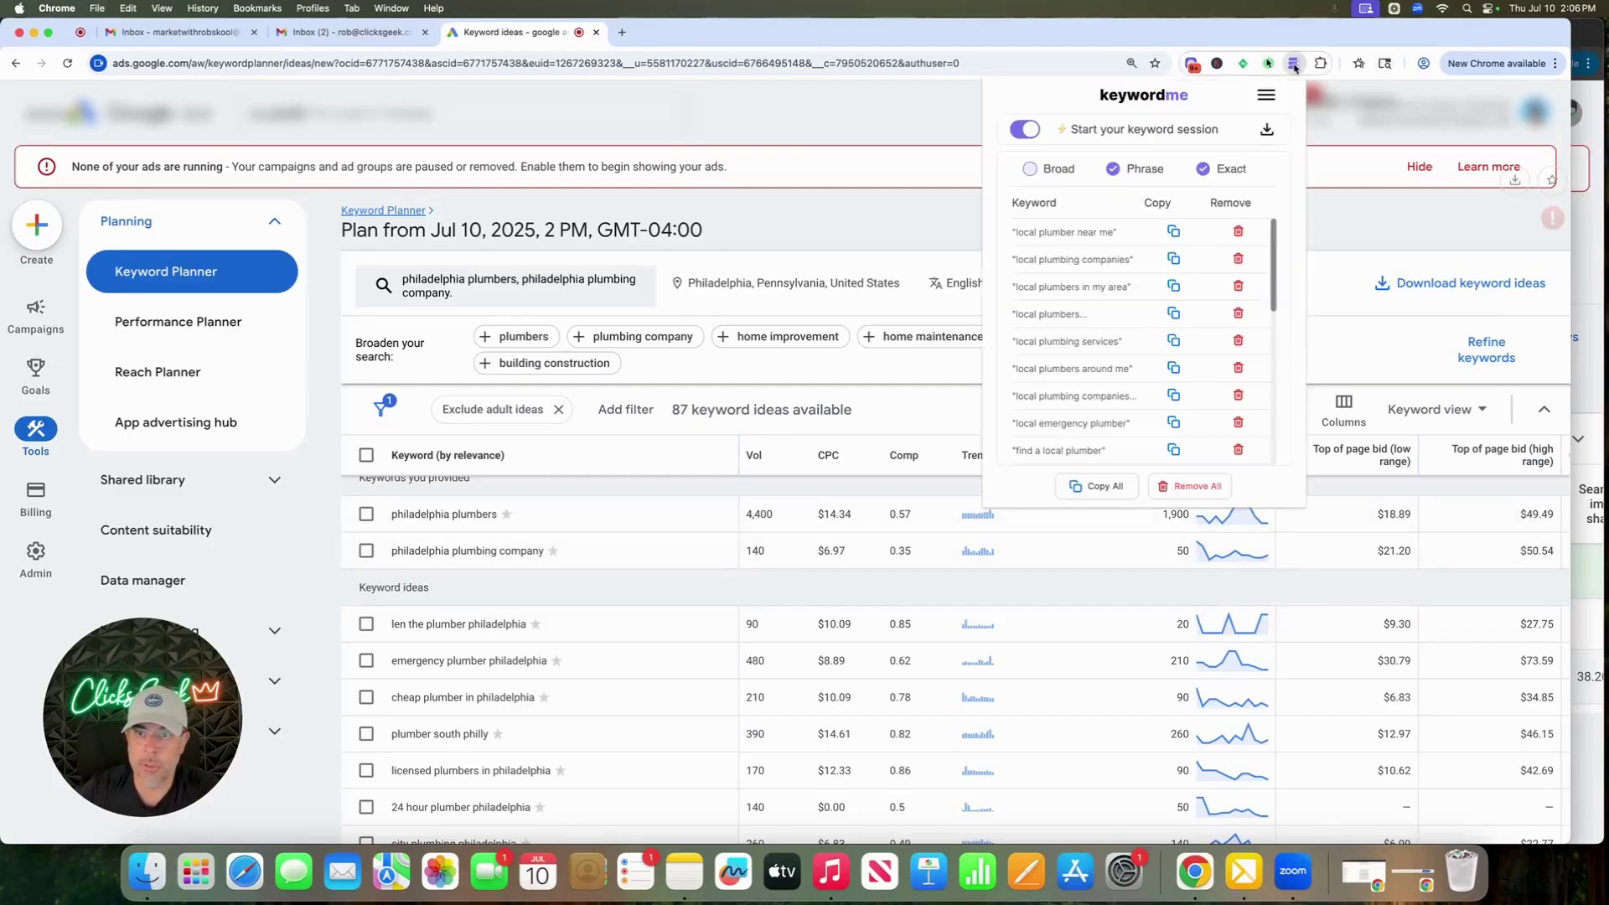
{"action": "left_click", "coordinate": [1178, 484]}
{"action": "left_click", "coordinate": [1341, 211]}
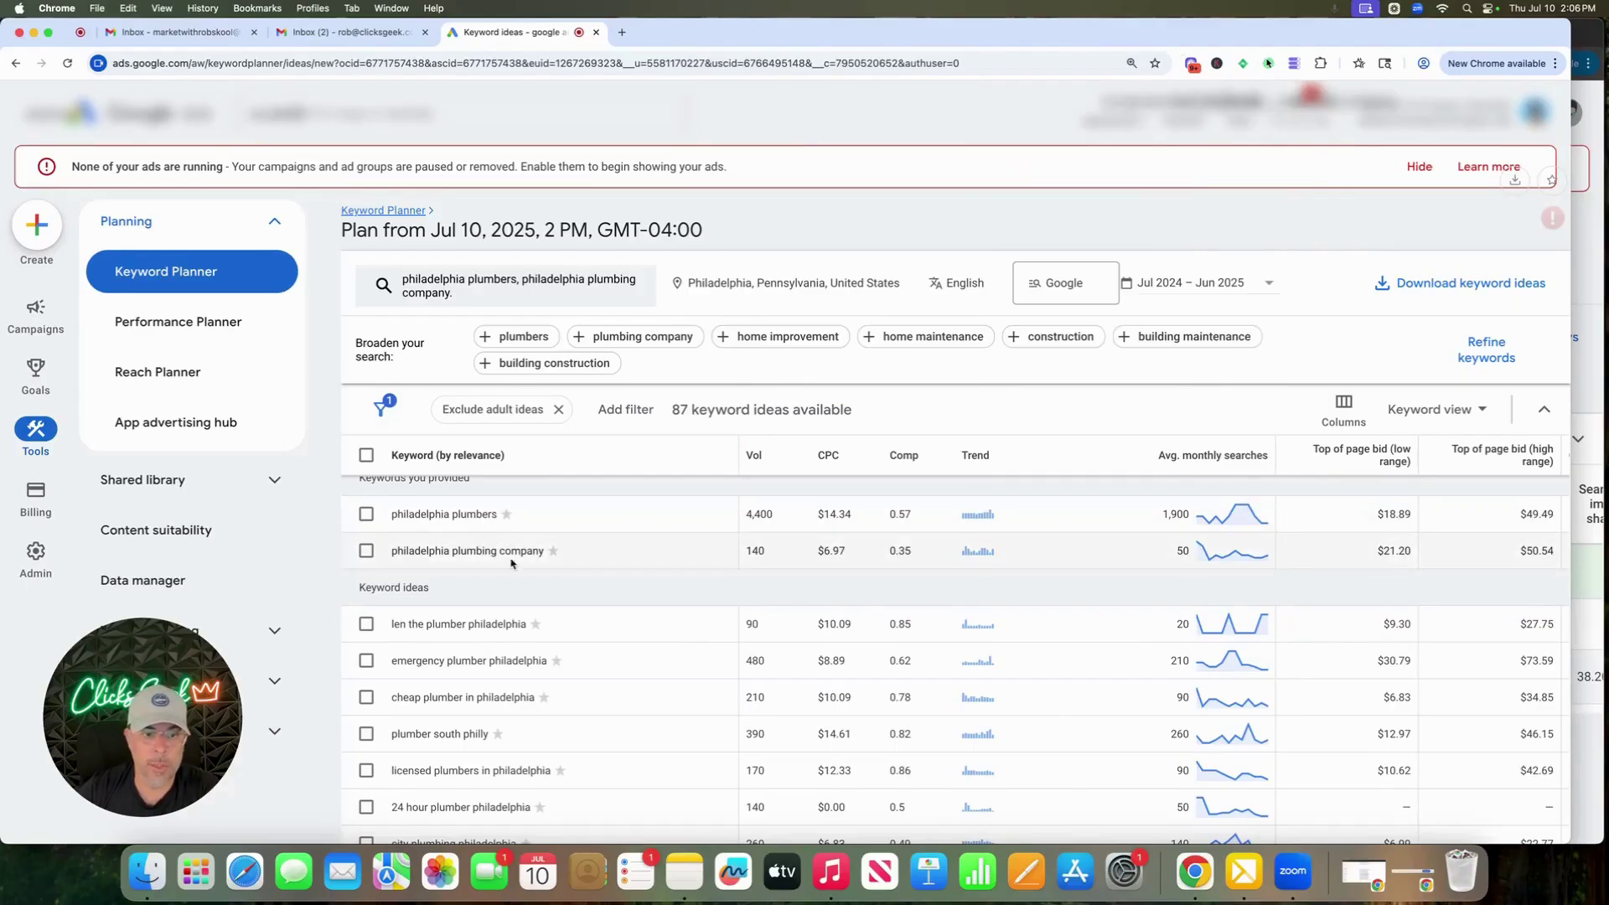
Select the keyword ideas philadelphia plumbers, philadelphia plumbing company, cheap plumber in philadelphia, plumber south philly and licensed plumbers in philadelphia
{"action": "left_click", "coordinate": [366, 514]}
{"action": "left_click", "coordinate": [366, 550]}
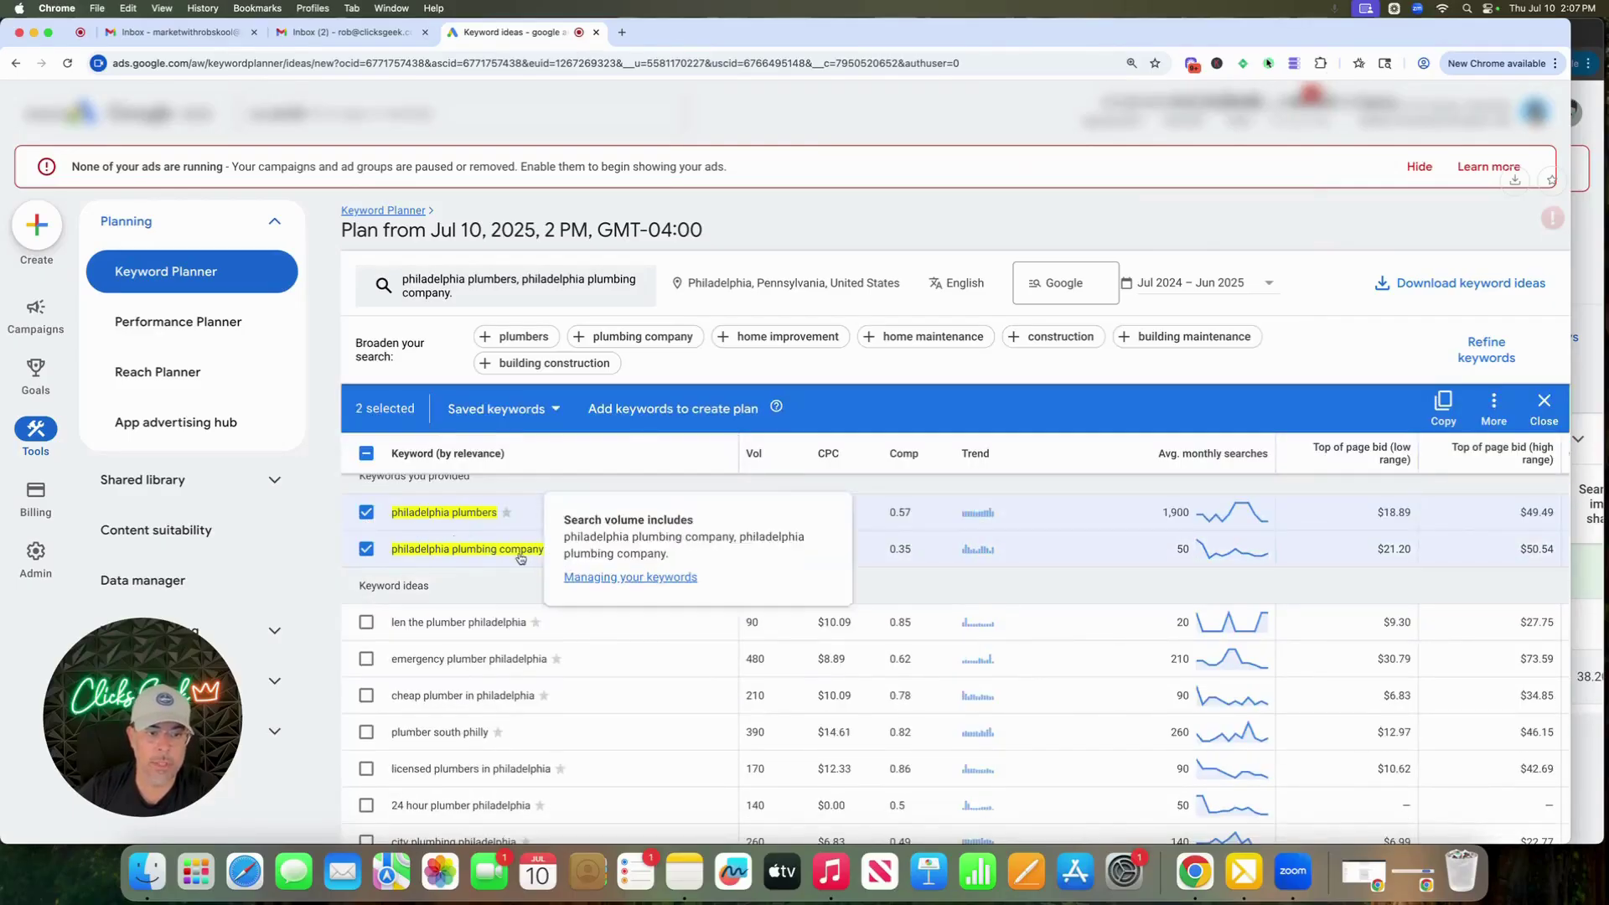
{"action": "scroll", "coordinate": [393, 575], "scroll_direction": "down", "scroll_amount": 1}
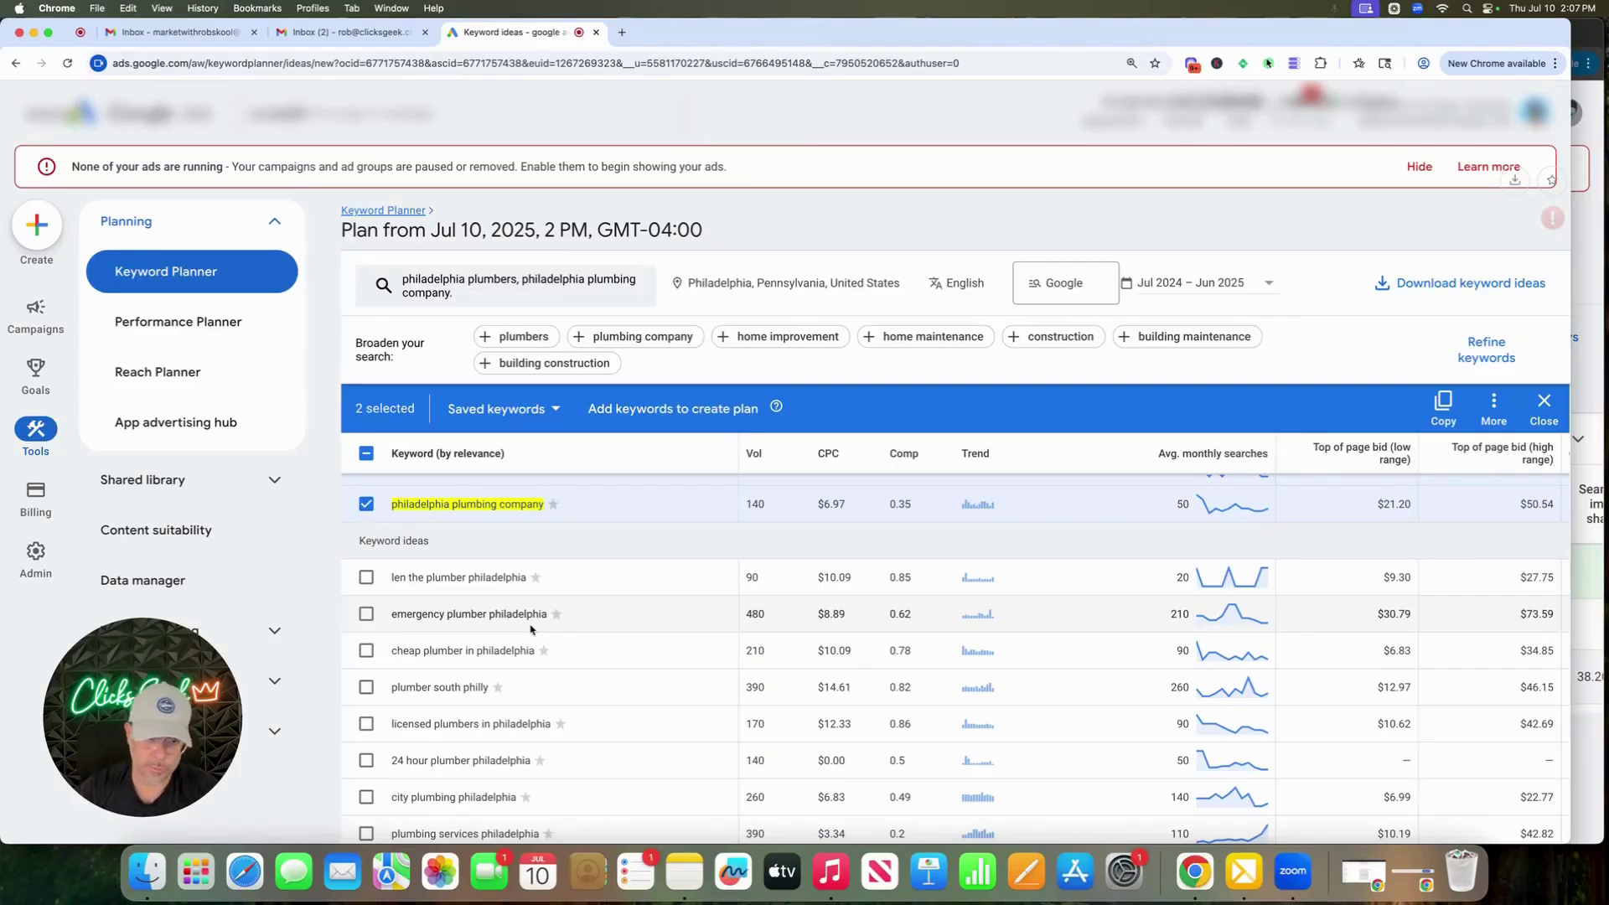
{"action": "left_click", "coordinate": [367, 652]}
{"action": "scroll", "coordinate": [411, 620], "scroll_direction": "down", "scroll_amount": 2}
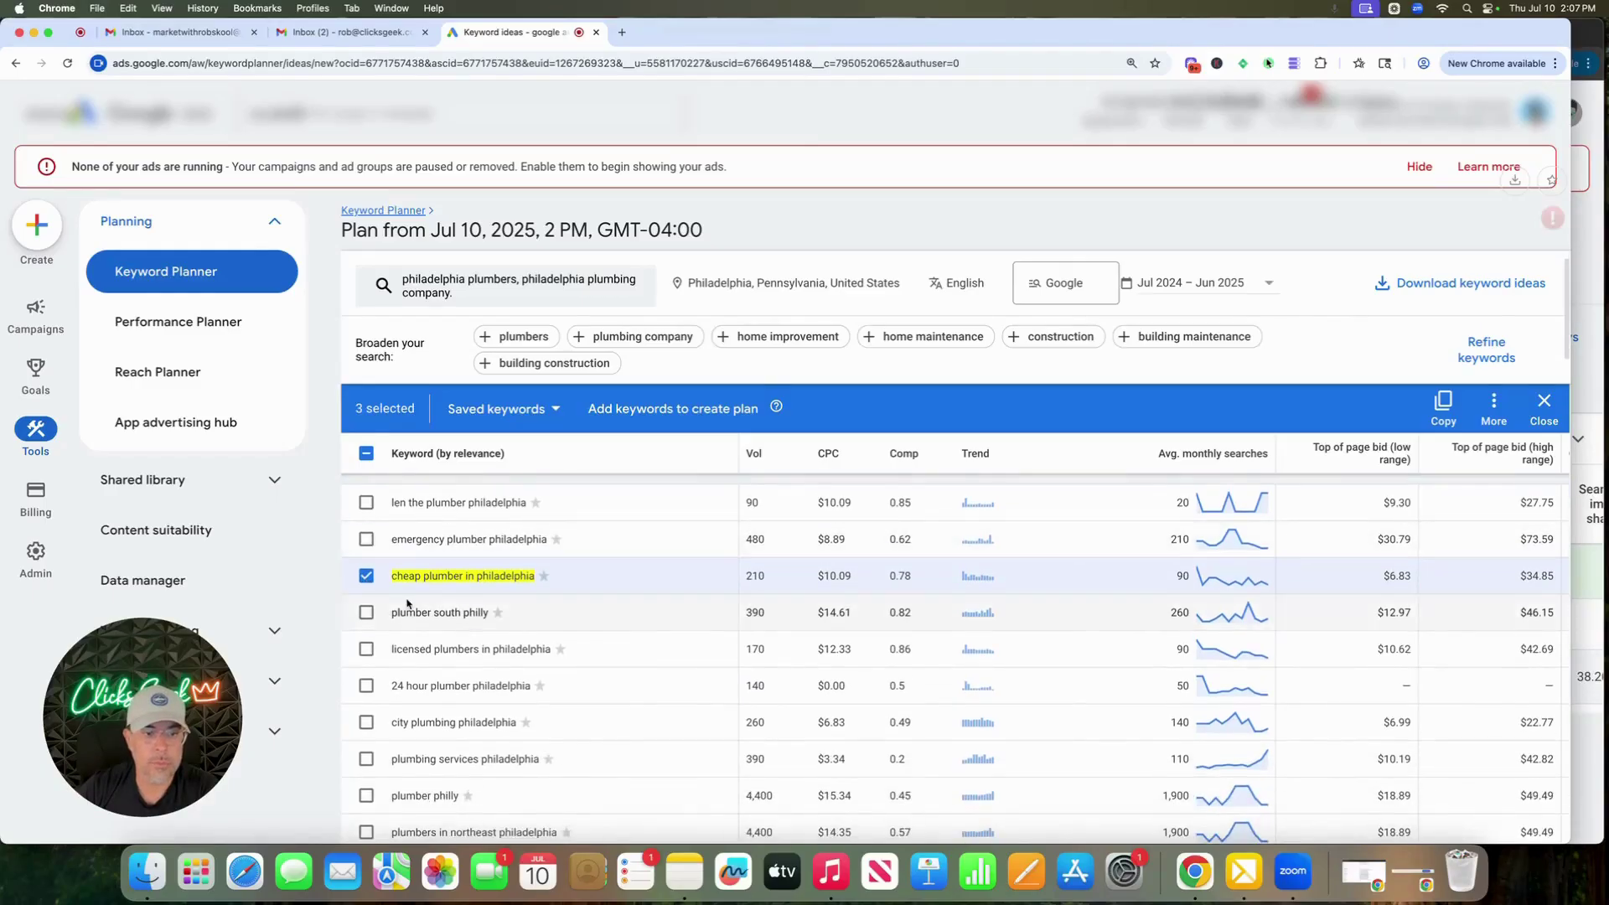
{"action": "left_click", "coordinate": [368, 614]}
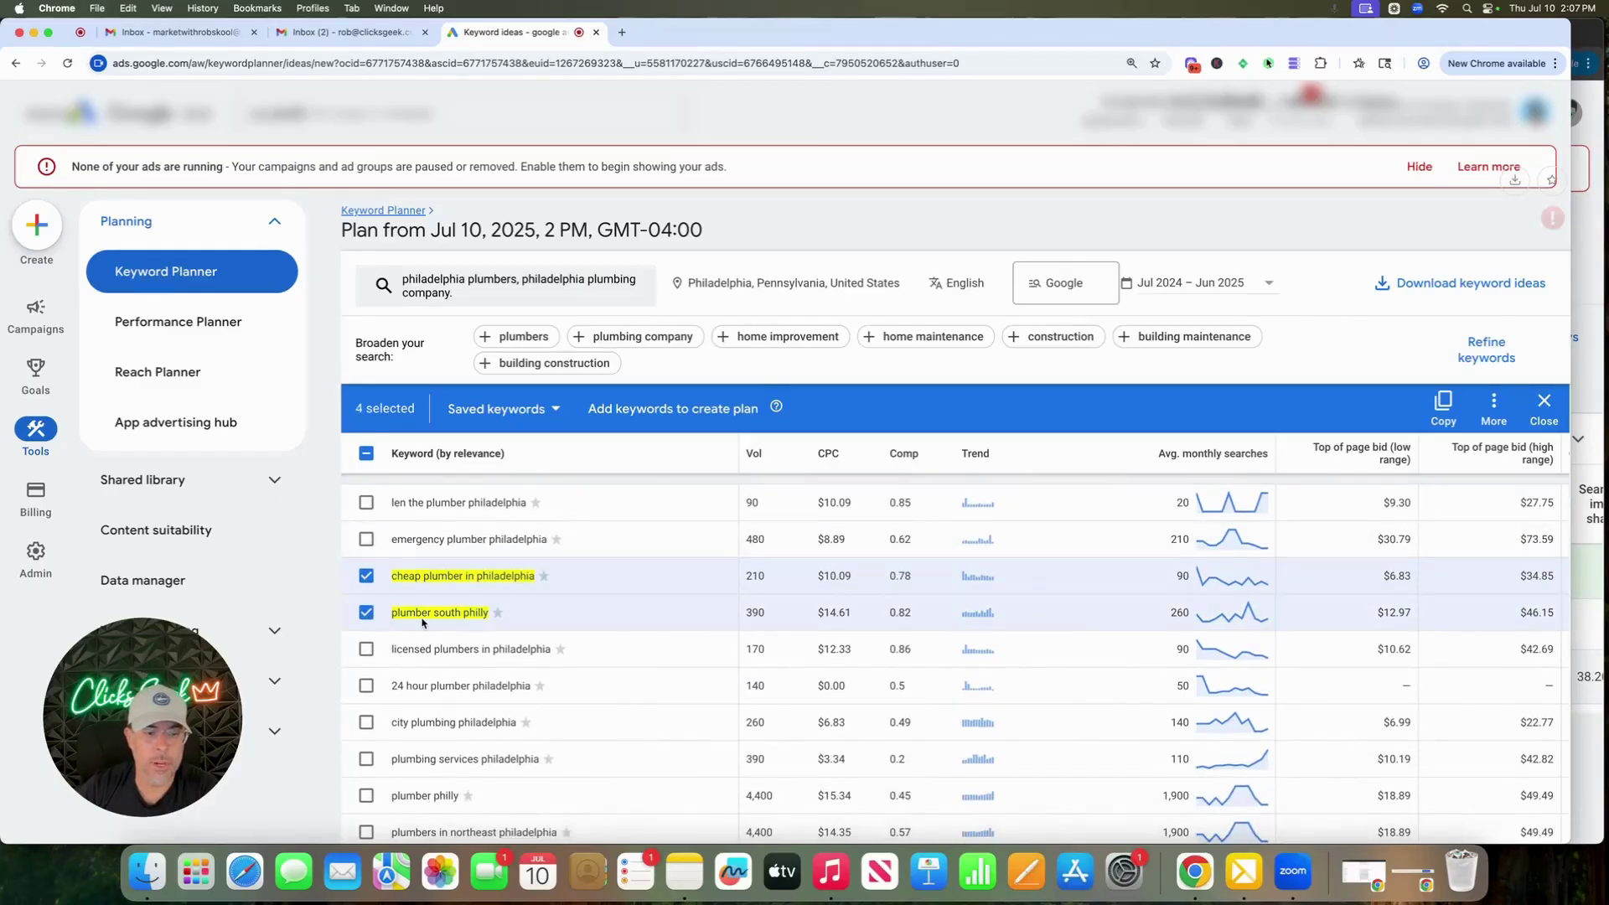
{"action": "left_click", "coordinate": [366, 650]}
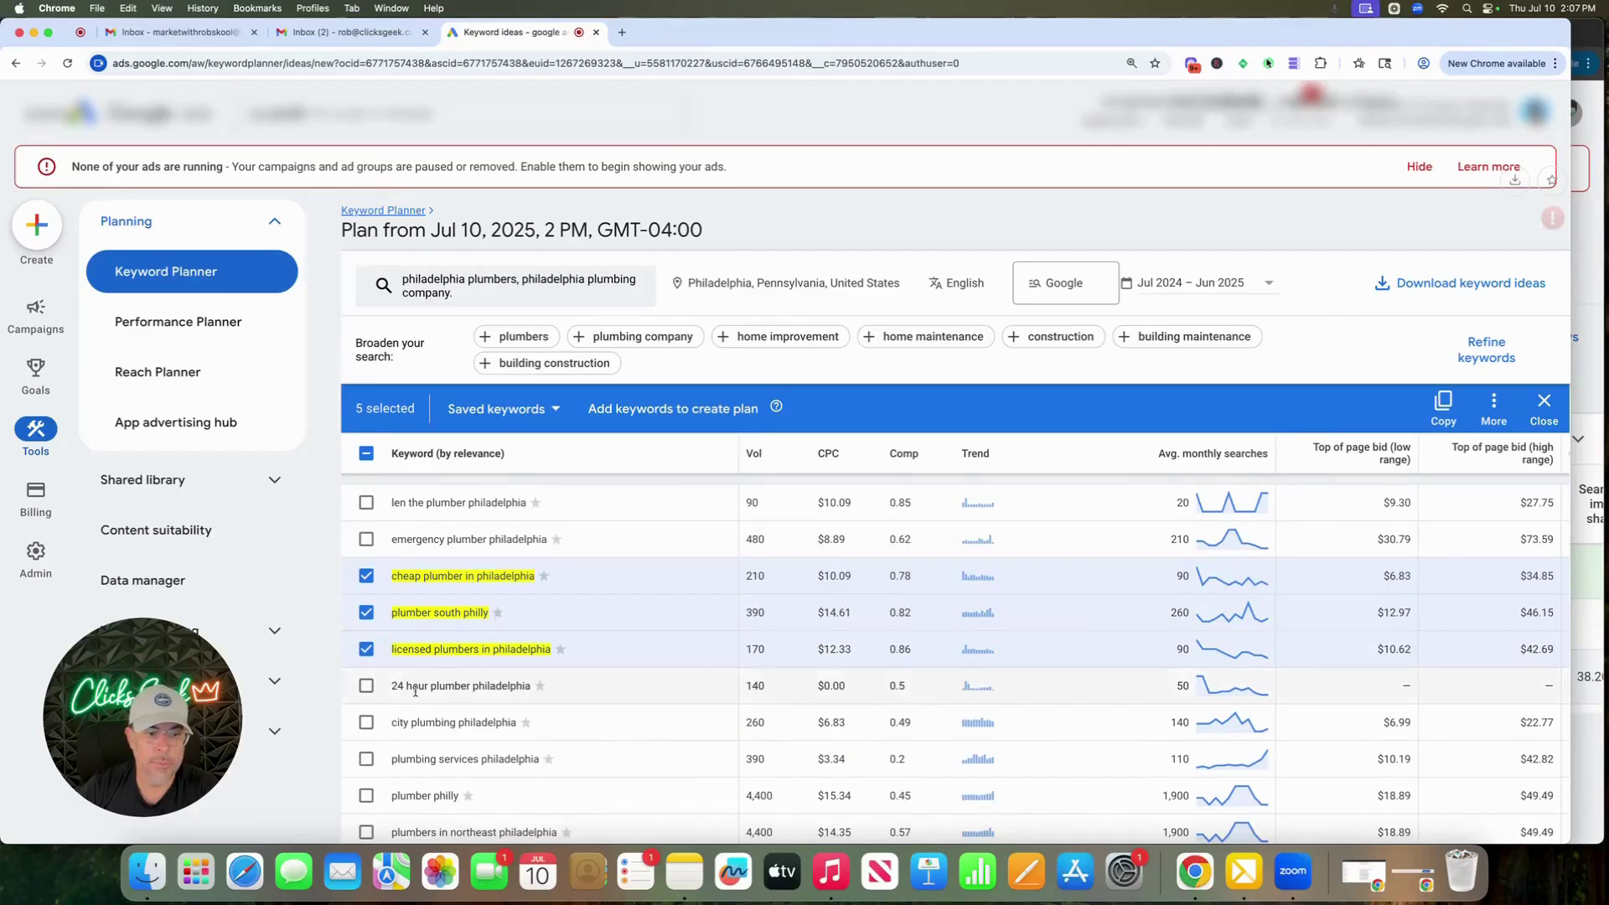
Add plumbers in northeast philadelphia, plumbers in west philadelphia, plumbers in south philadelphia and best plumbers in philadelphia to the keyword selection
{"action": "scroll", "coordinate": [453, 697], "scroll_direction": "down", "scroll_amount": 3}
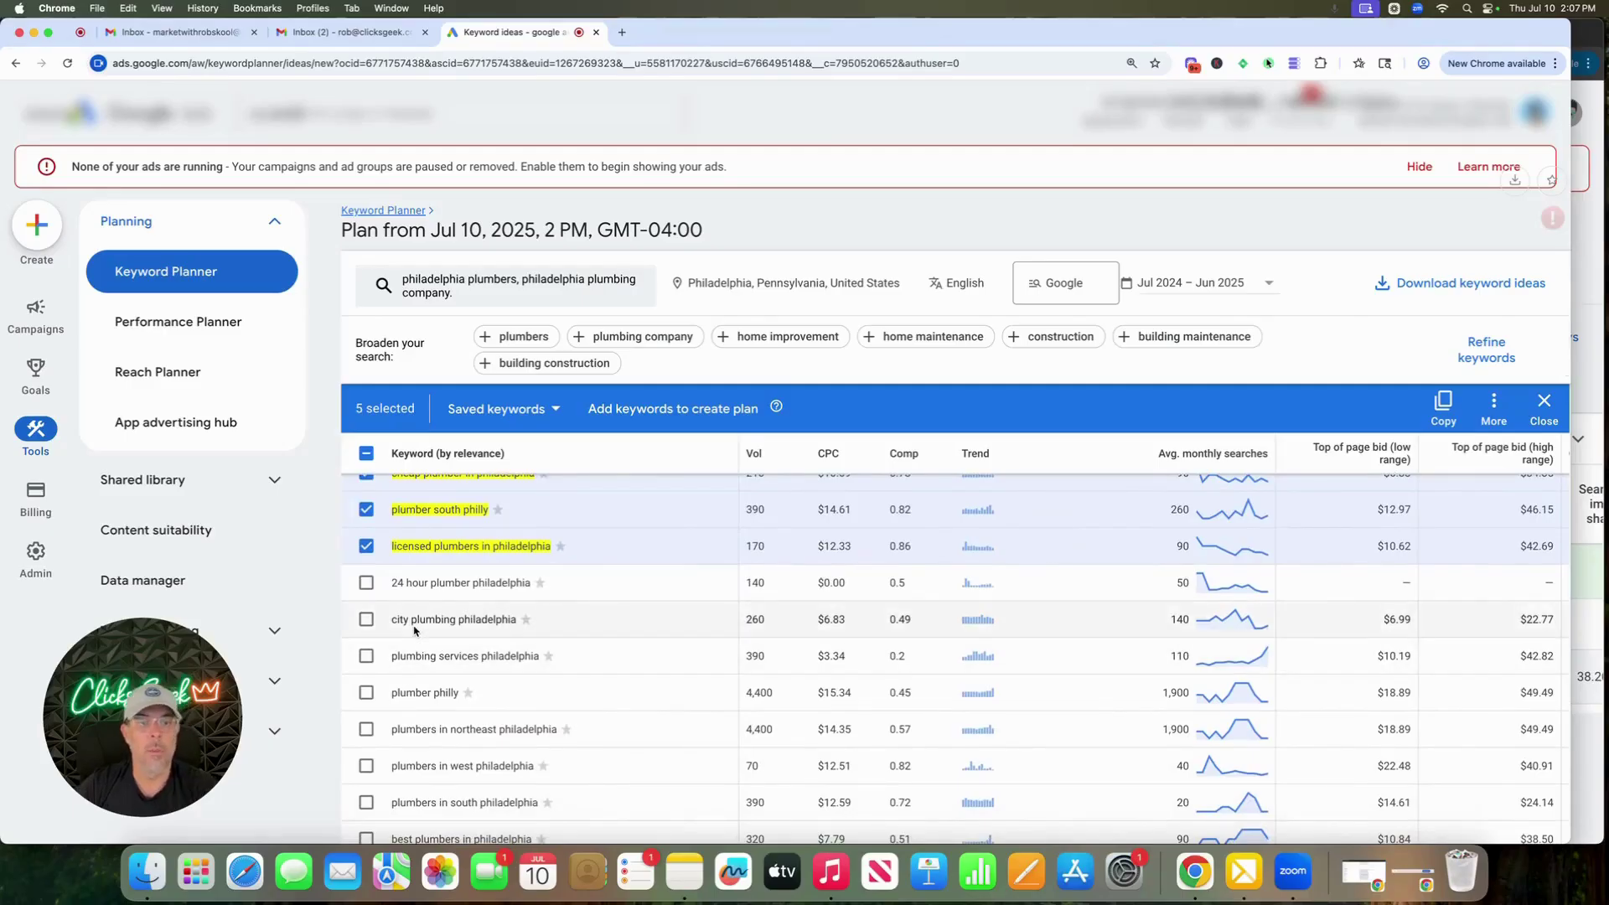
{"action": "scroll", "coordinate": [453, 625], "scroll_direction": "down", "scroll_amount": 3}
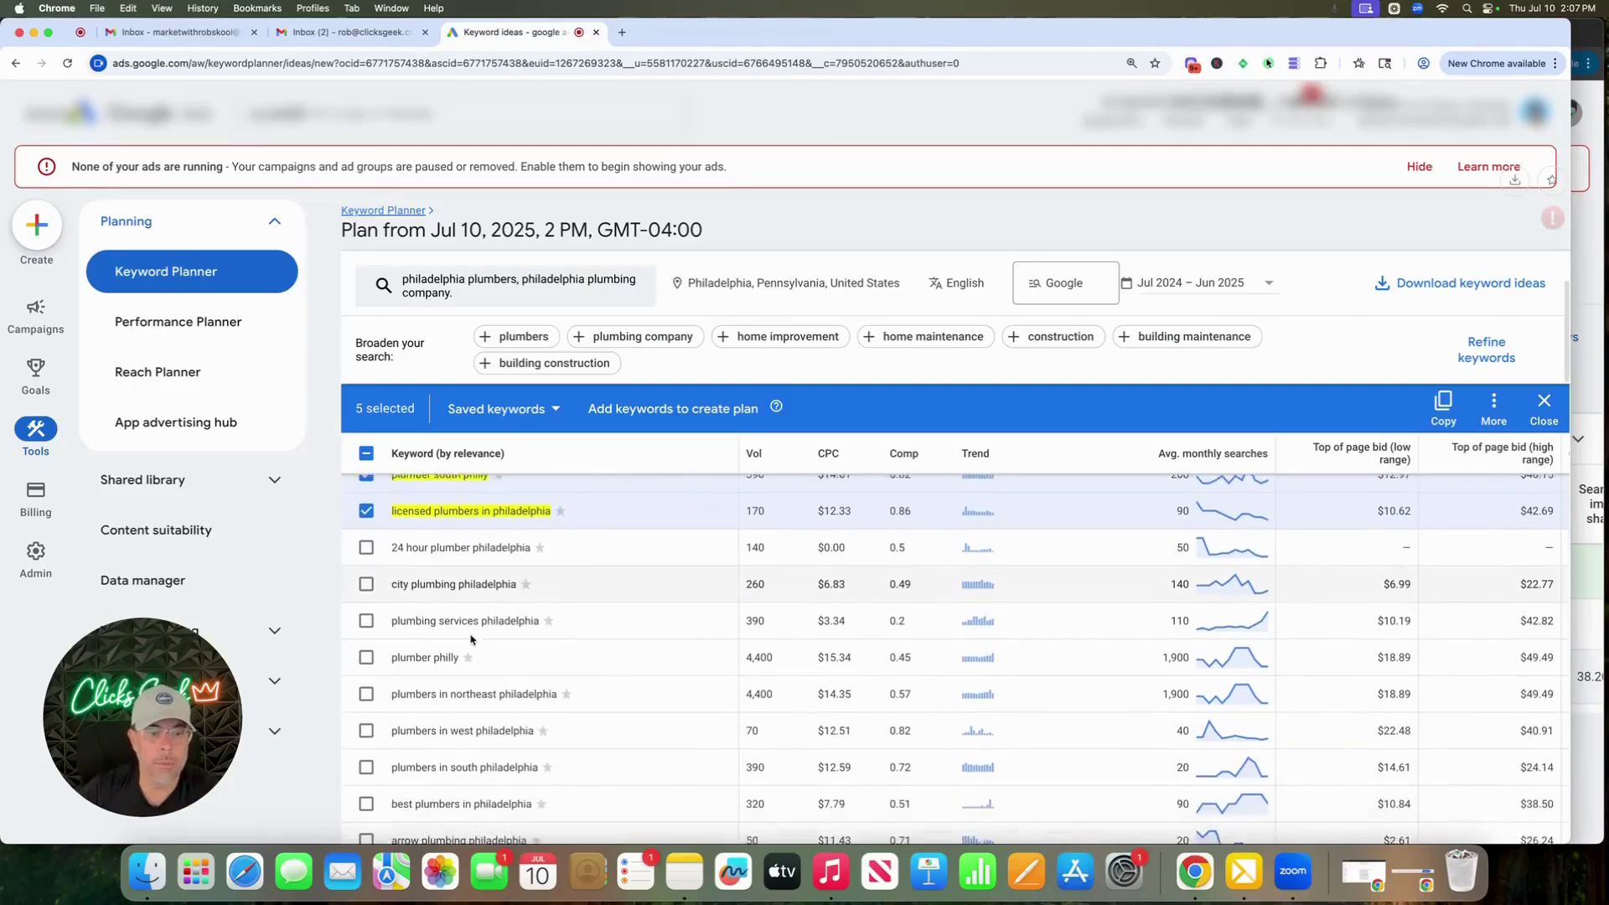
{"action": "left_click", "coordinate": [366, 616]}
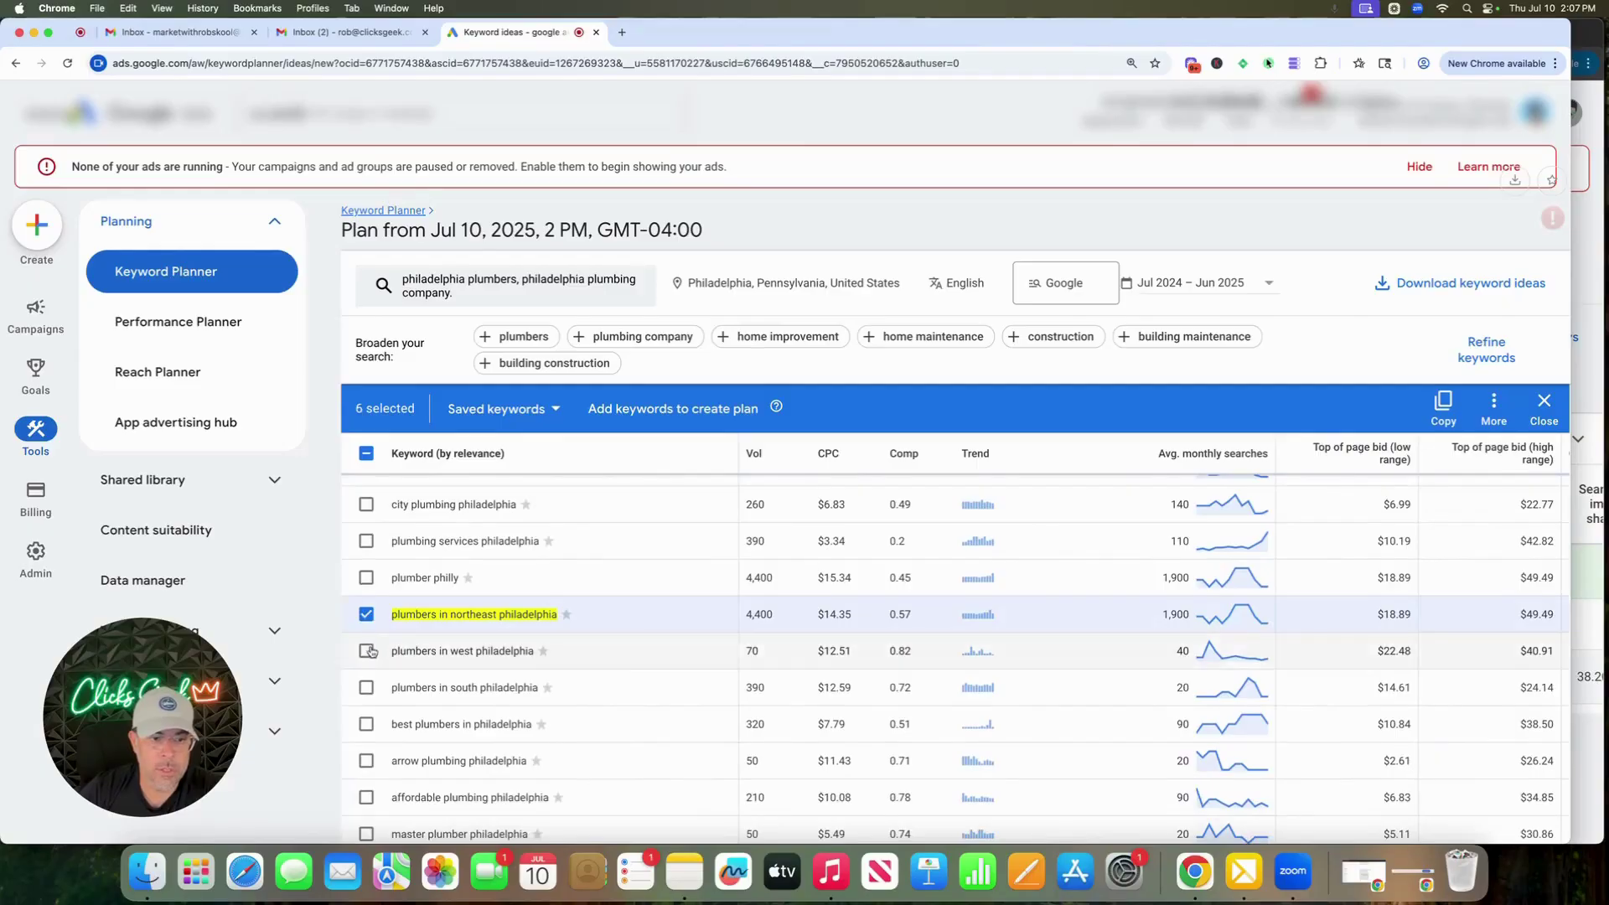
{"action": "left_click", "coordinate": [366, 651]}
{"action": "left_click", "coordinate": [367, 688]}
{"action": "left_click", "coordinate": [367, 725]}
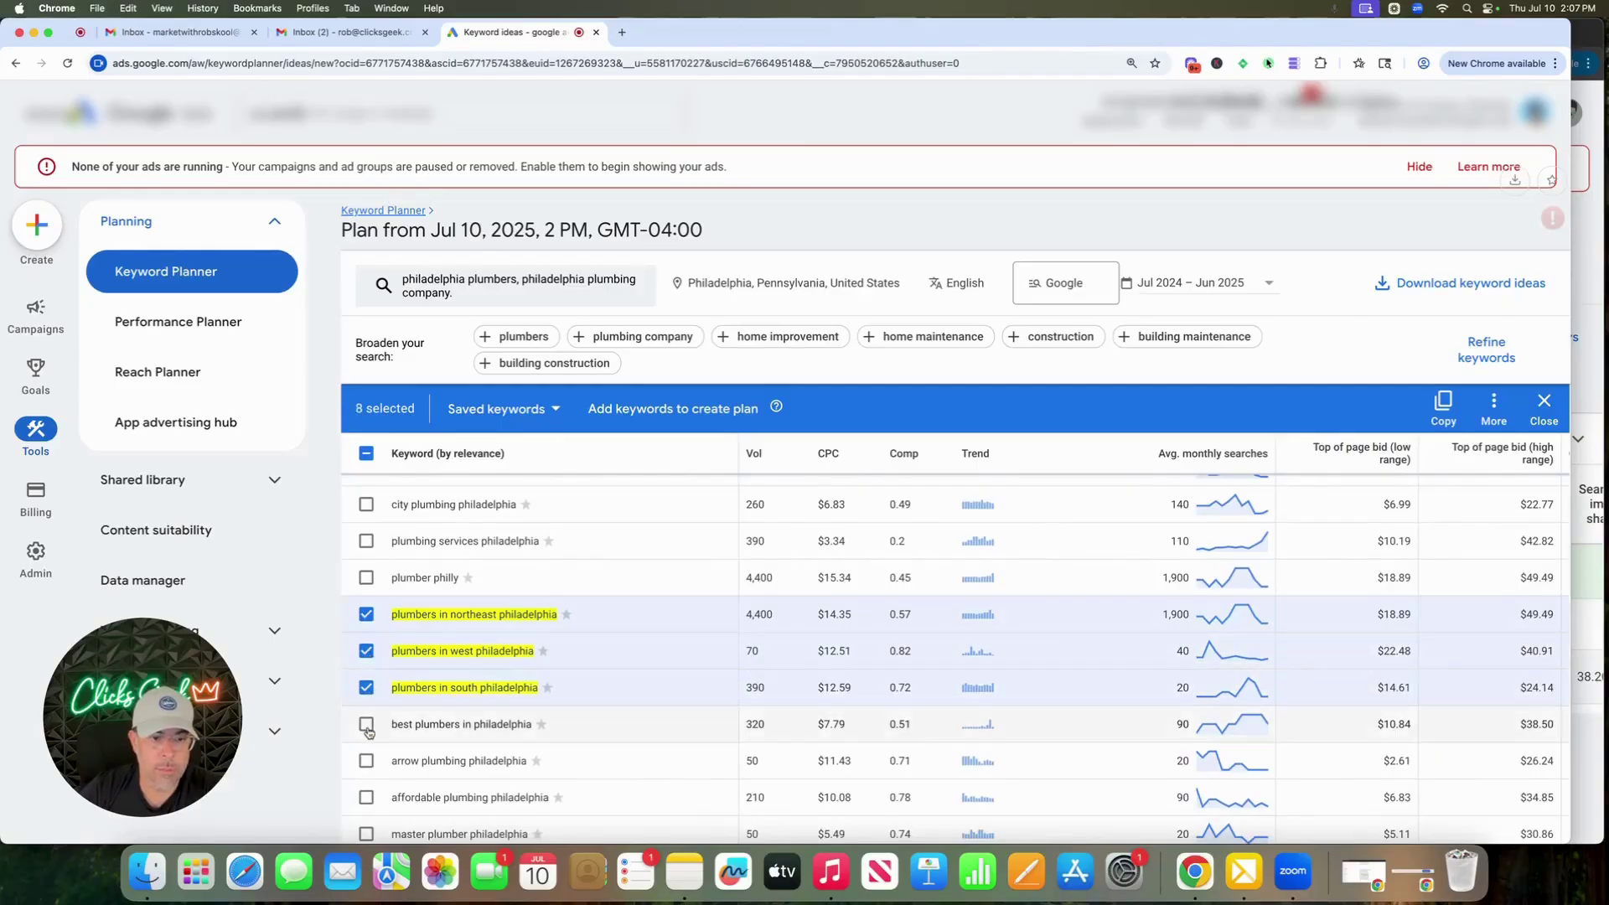
Add affordable plumbing philadelphia and master plumber philadelphia to the selected keyword ideas
{"action": "scroll", "coordinate": [375, 764], "scroll_direction": "down", "scroll_amount": 2}
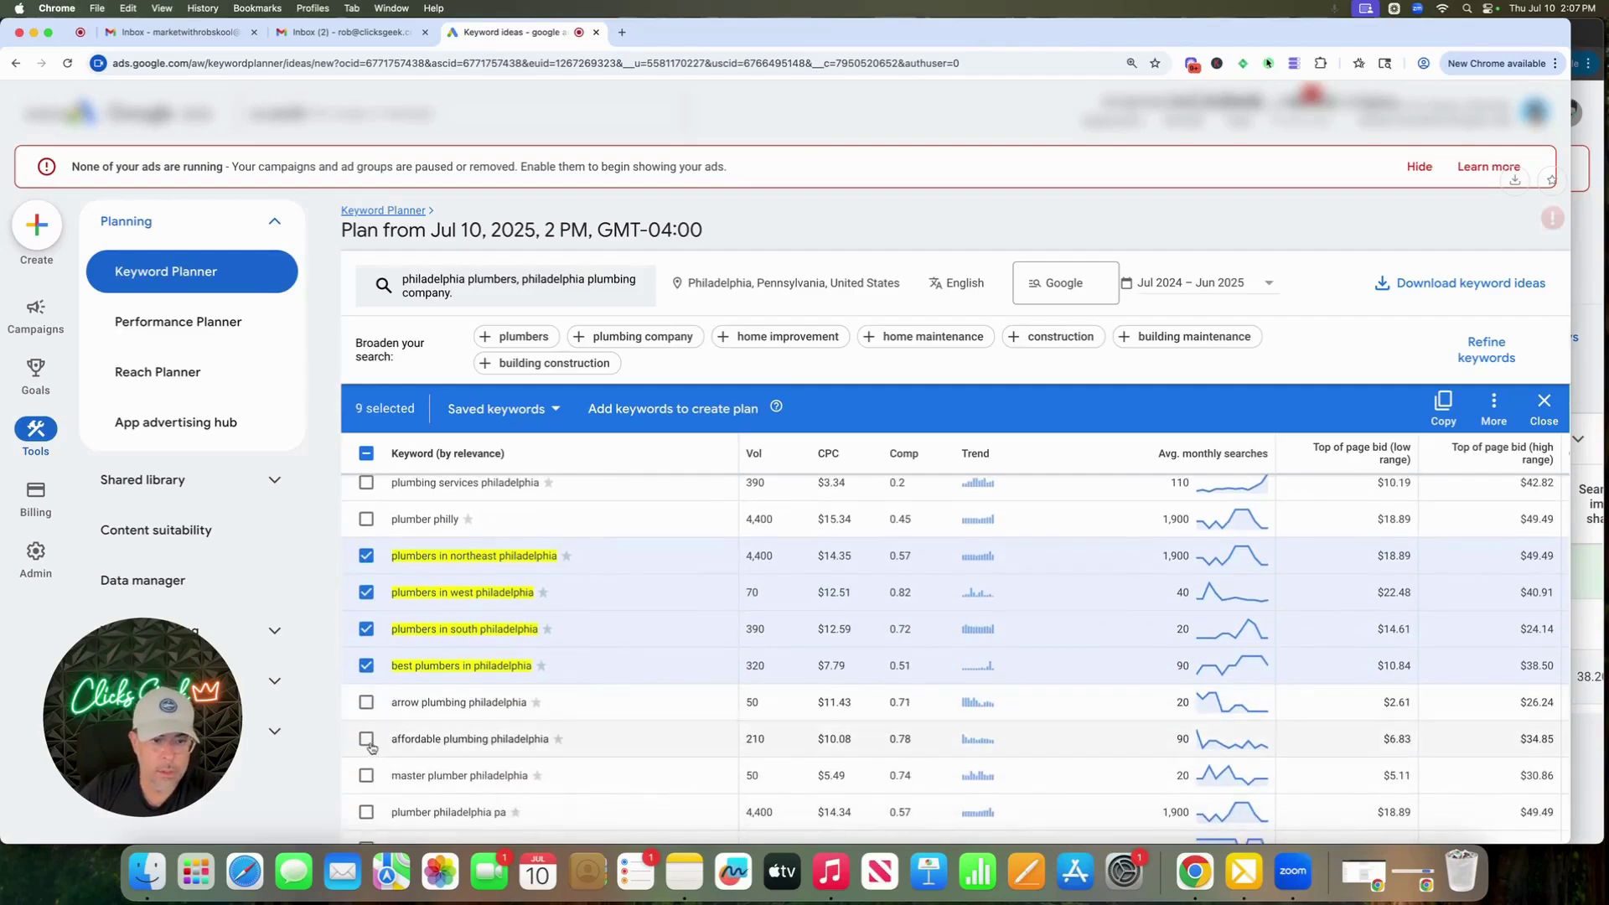
{"action": "left_click", "coordinate": [366, 738]}
{"action": "scroll", "coordinate": [520, 726], "scroll_direction": "down", "scroll_amount": 4}
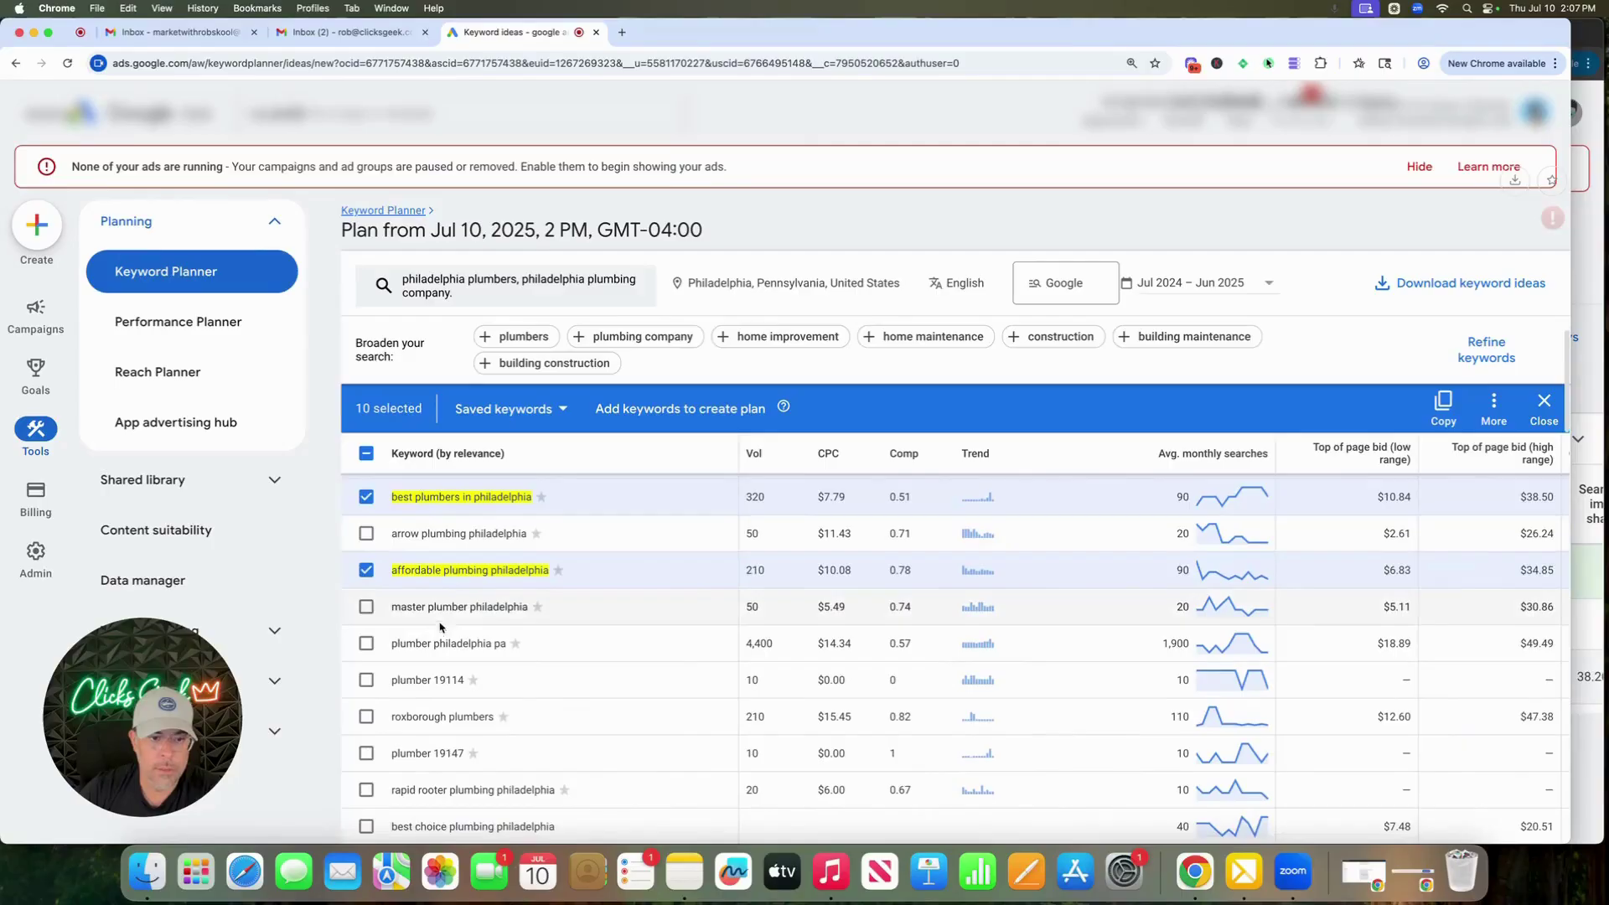
{"action": "left_click", "coordinate": [366, 607]}
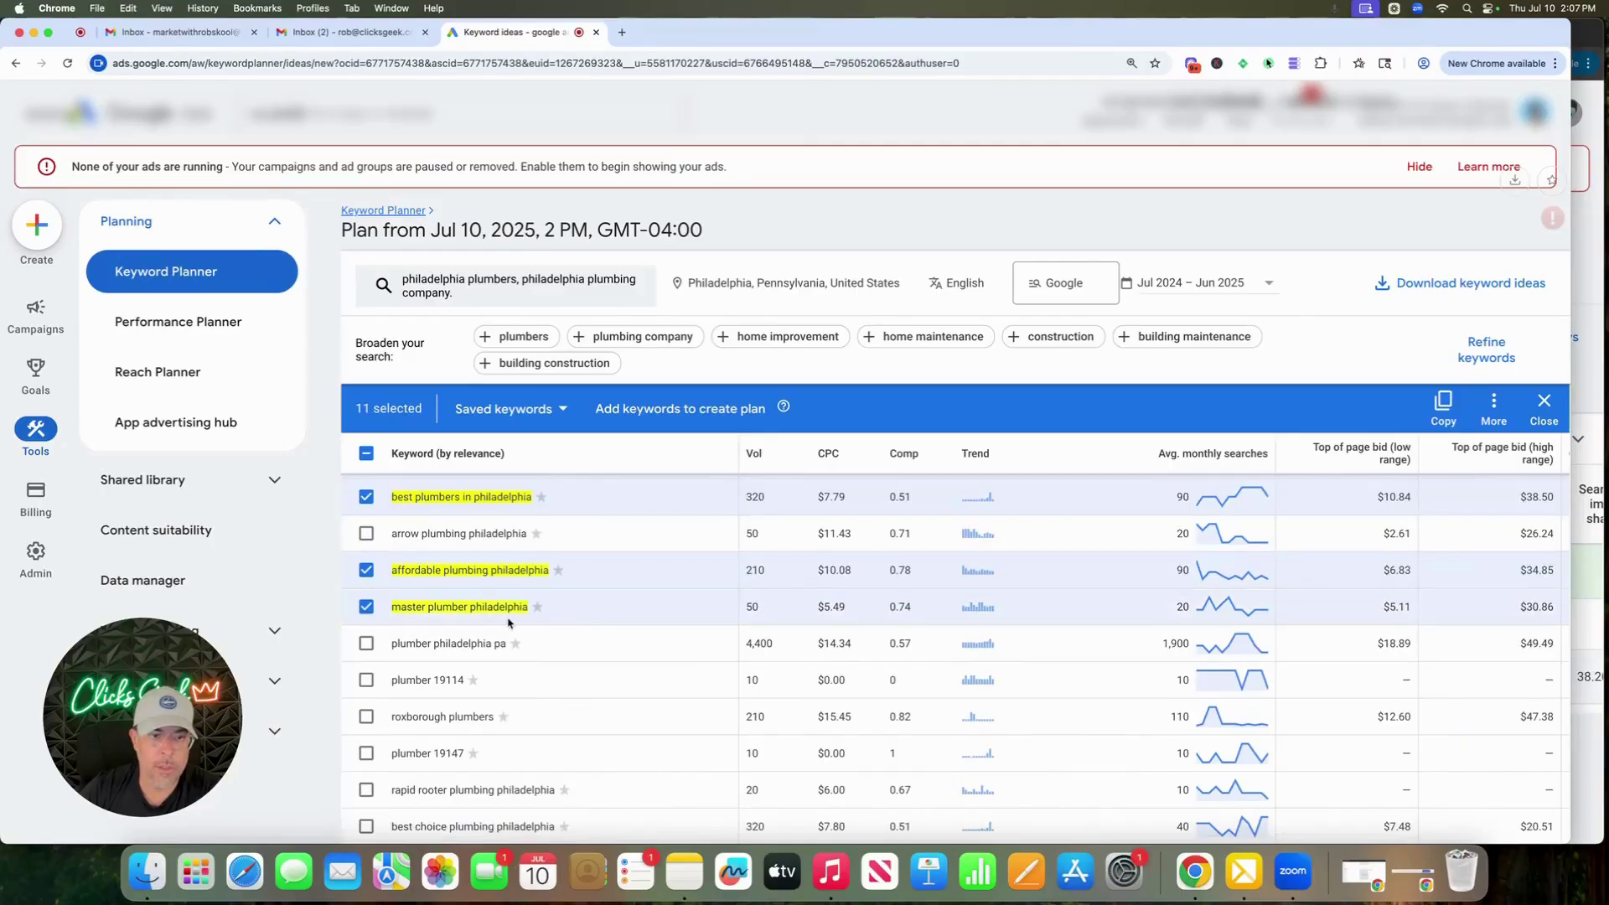
Copy all the collected Philadelphia keywords from Keywordme in phrase and exact match
{"action": "scroll", "coordinate": [590, 595], "scroll_direction": "up", "scroll_amount": 4}
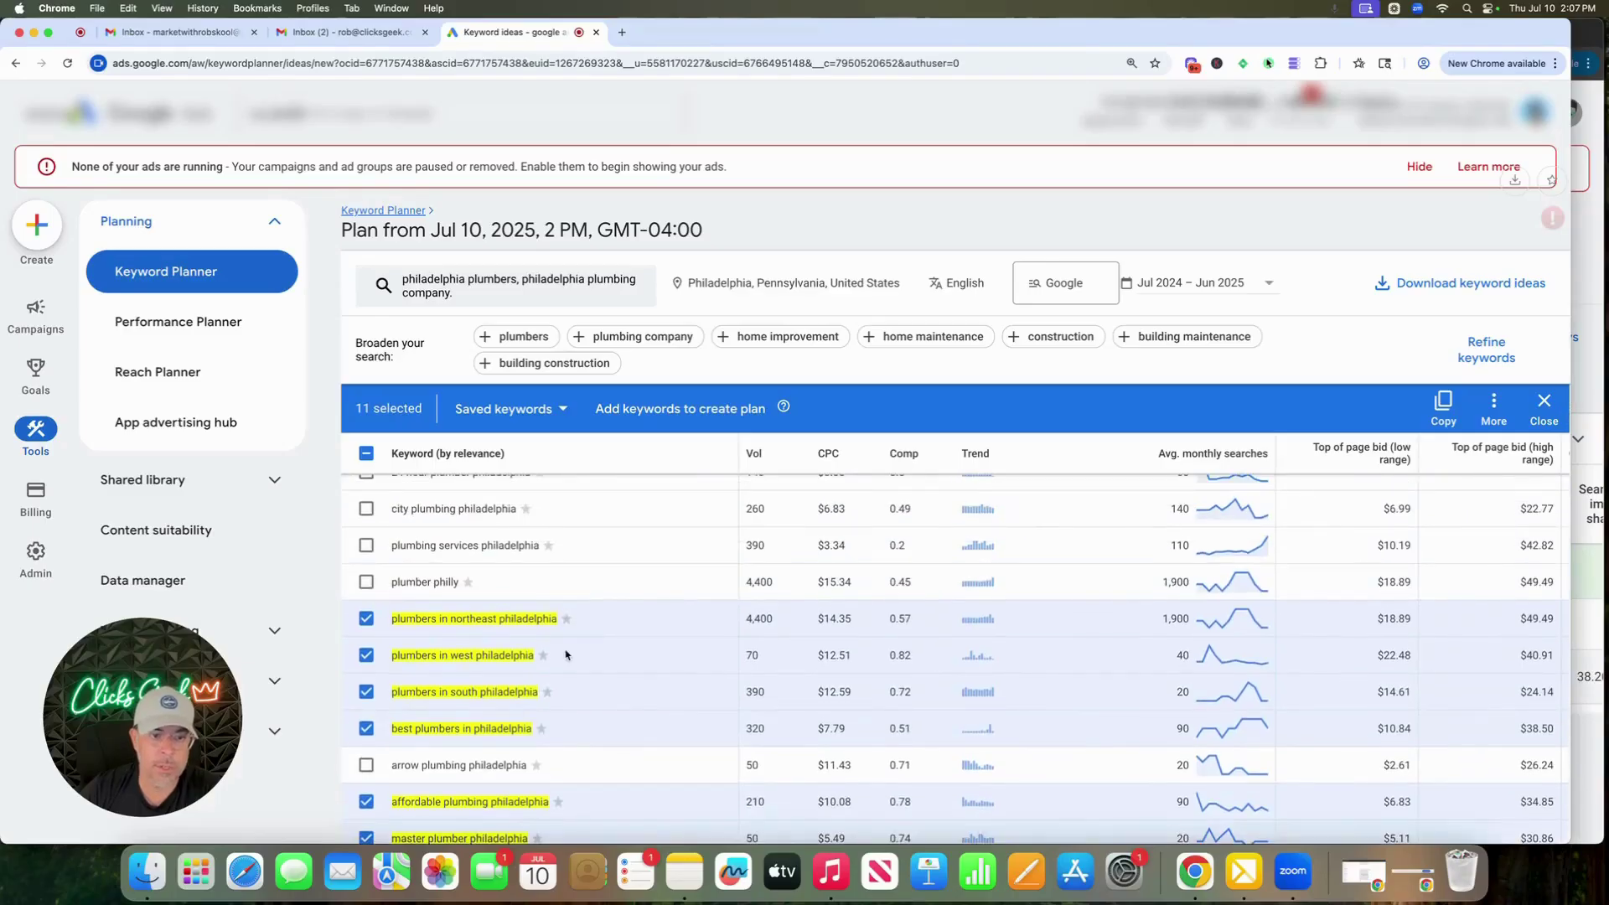
{"action": "scroll", "coordinate": [668, 569], "scroll_direction": "up", "scroll_amount": 3}
{"action": "scroll", "coordinate": [670, 569], "scroll_direction": "up", "scroll_amount": 5}
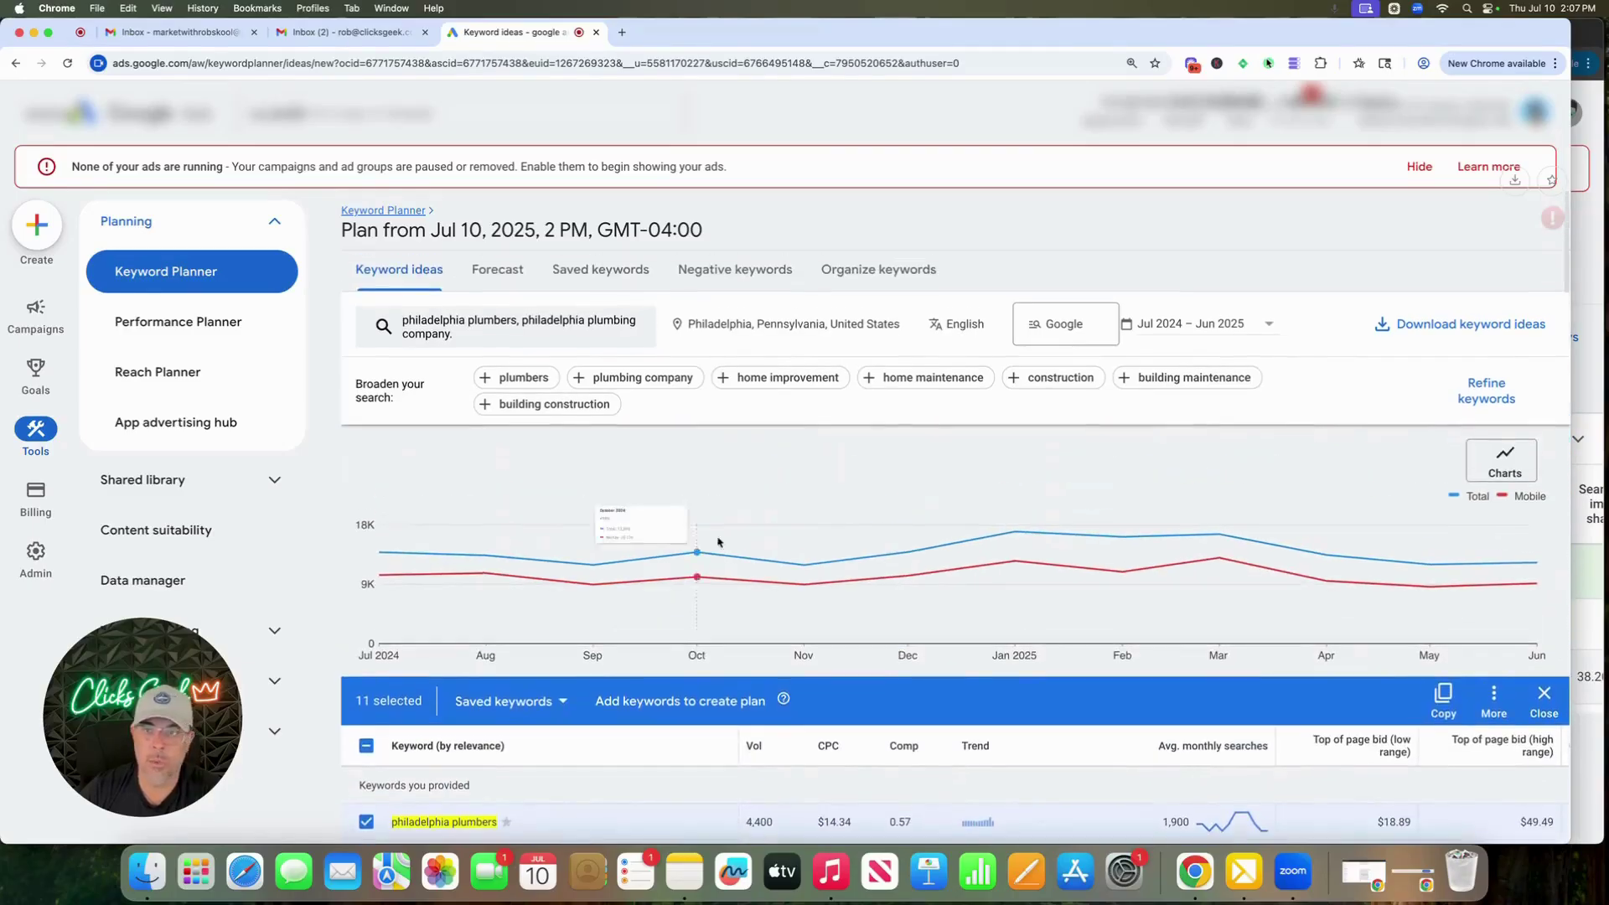
{"action": "left_click", "coordinate": [1296, 64]}
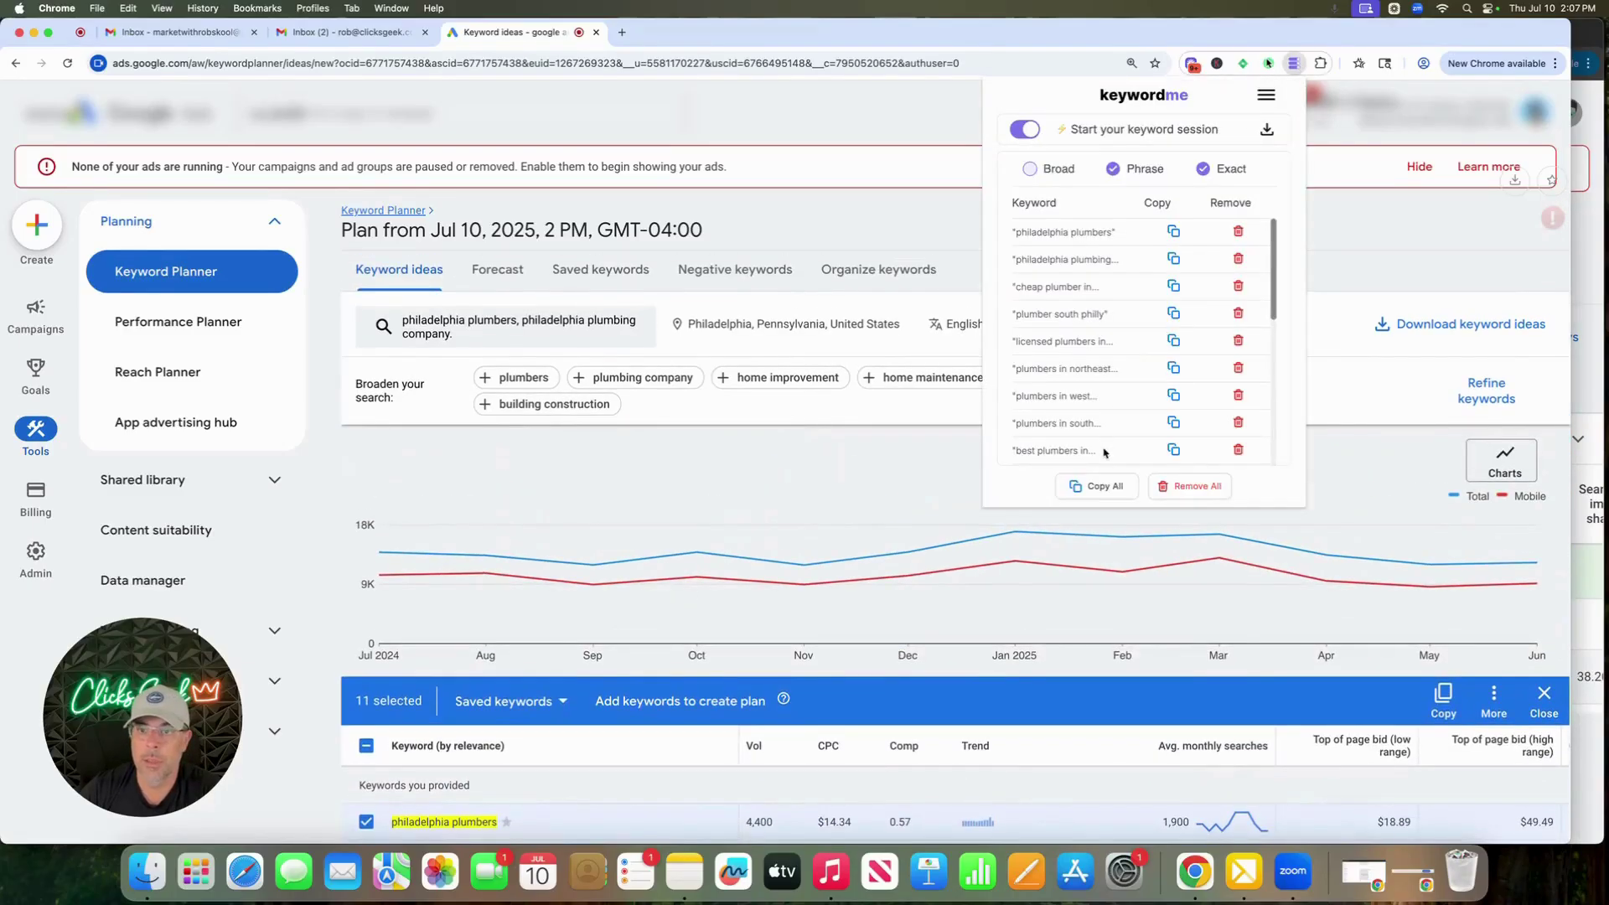
{"action": "left_click", "coordinate": [1102, 488]}
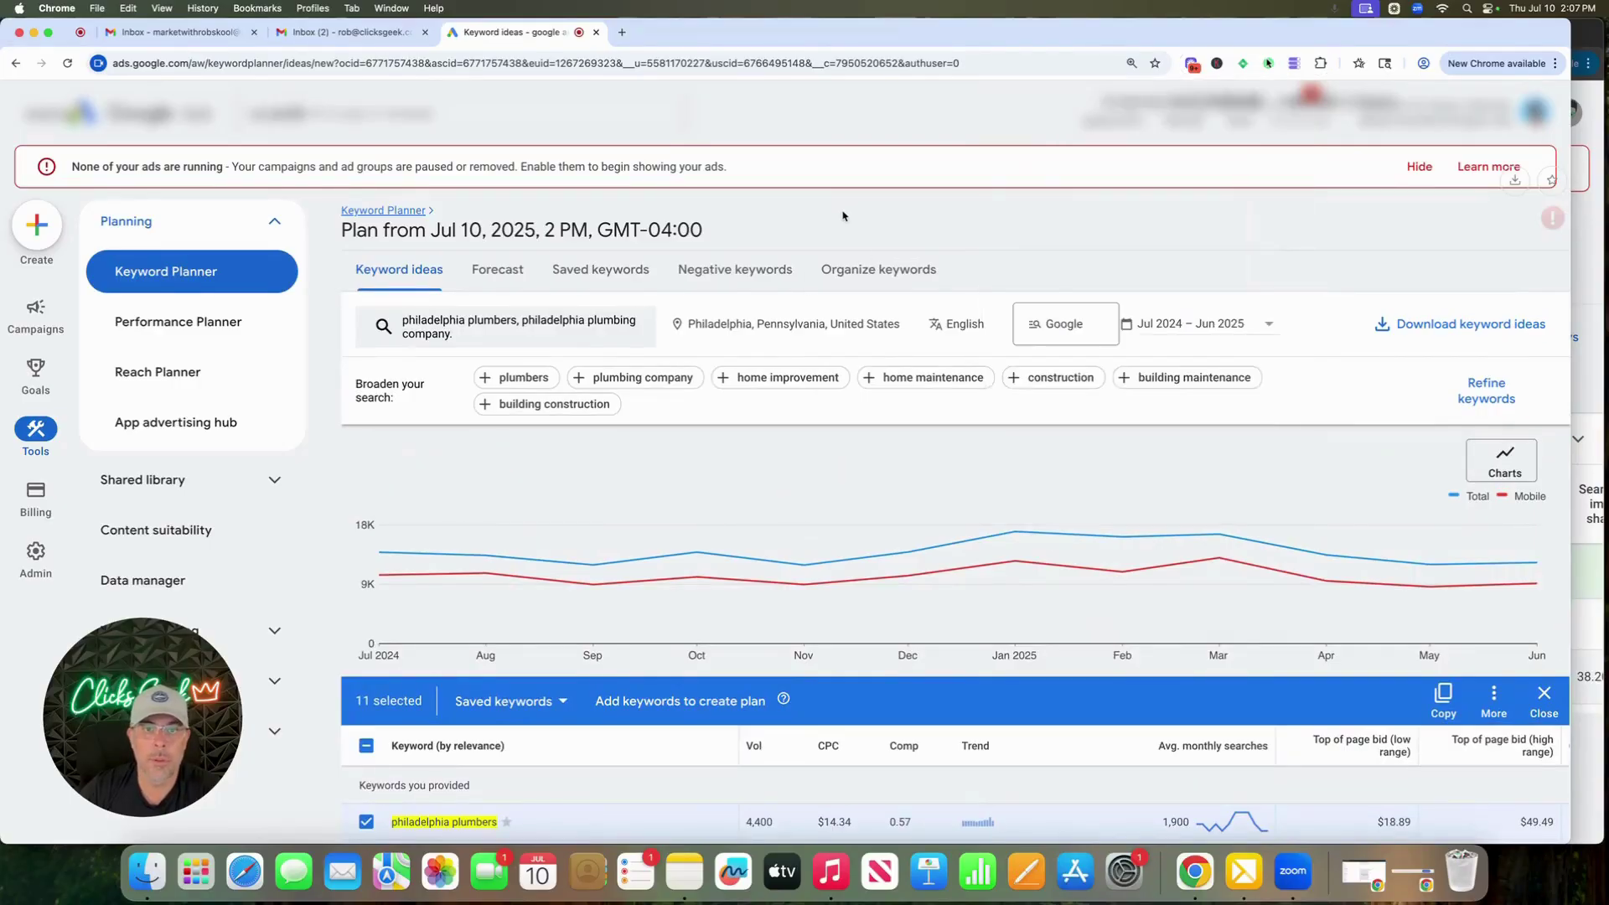
Return to the campaign's ad groups and open the keyword entry form of the Philadelphia plumbers ad group
{"action": "left_click", "coordinate": [40, 328]}
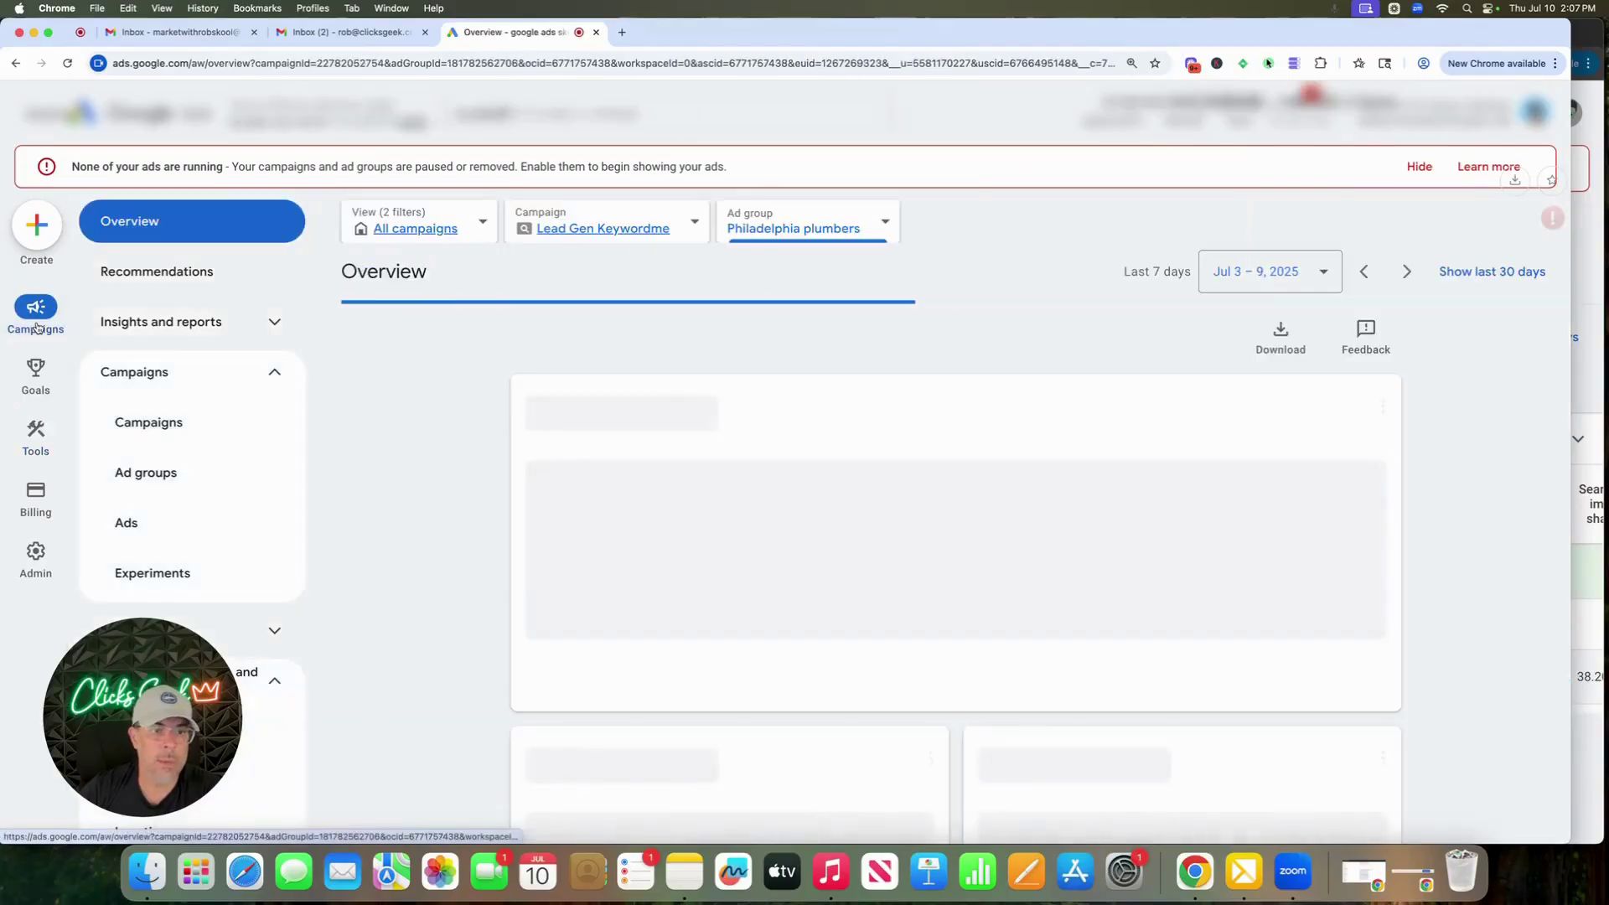
{"action": "left_click", "coordinate": [155, 475]}
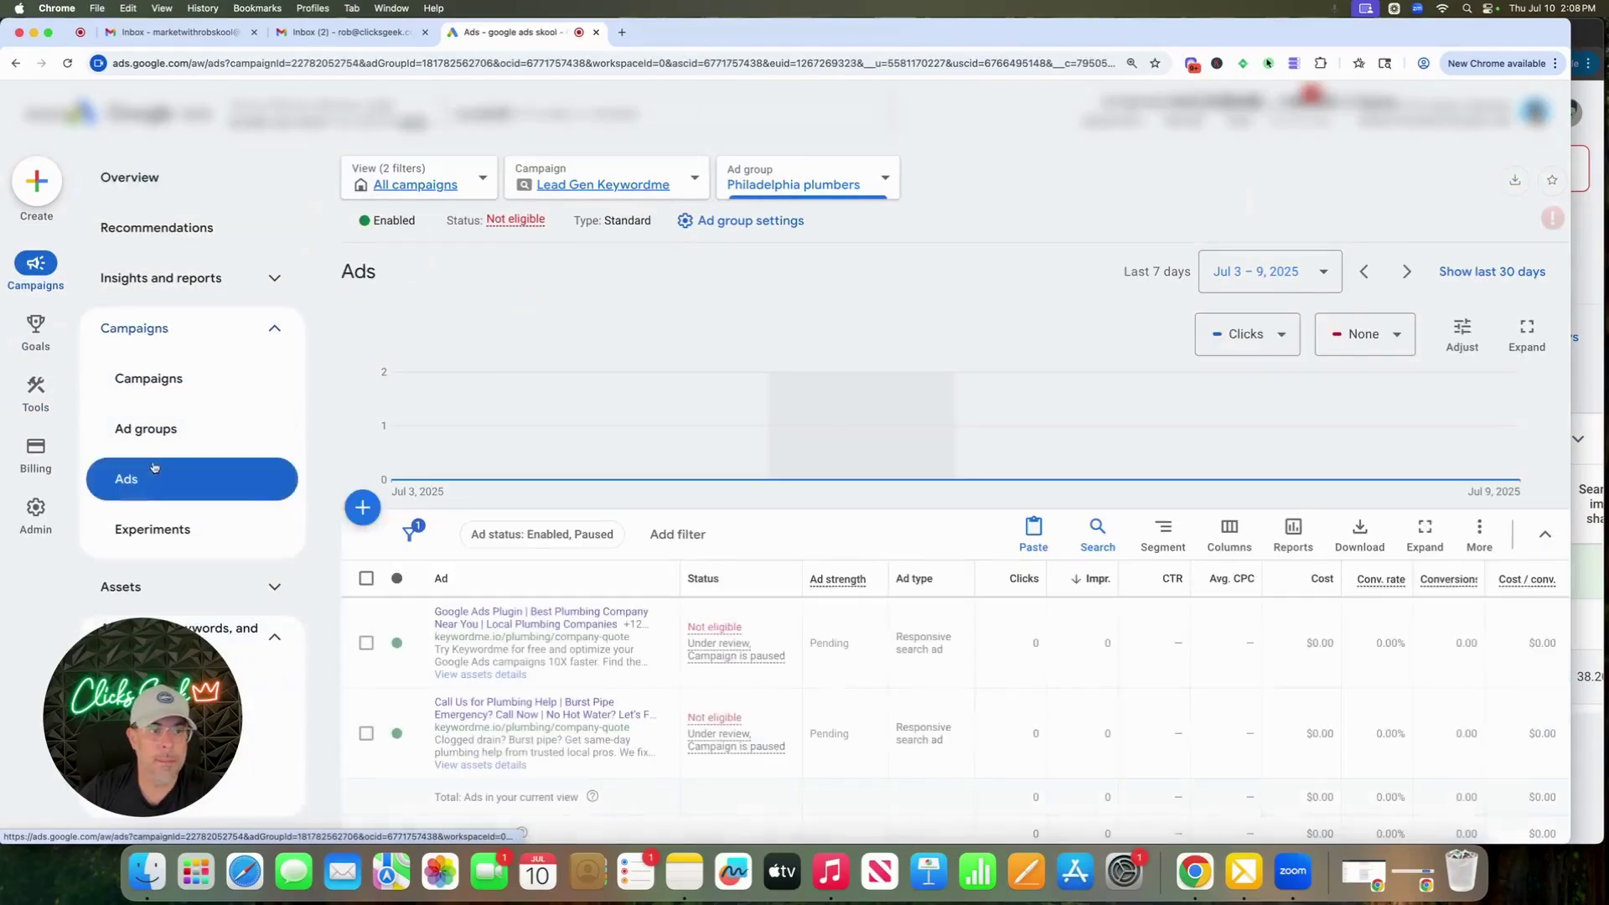
{"action": "left_click", "coordinate": [160, 428]}
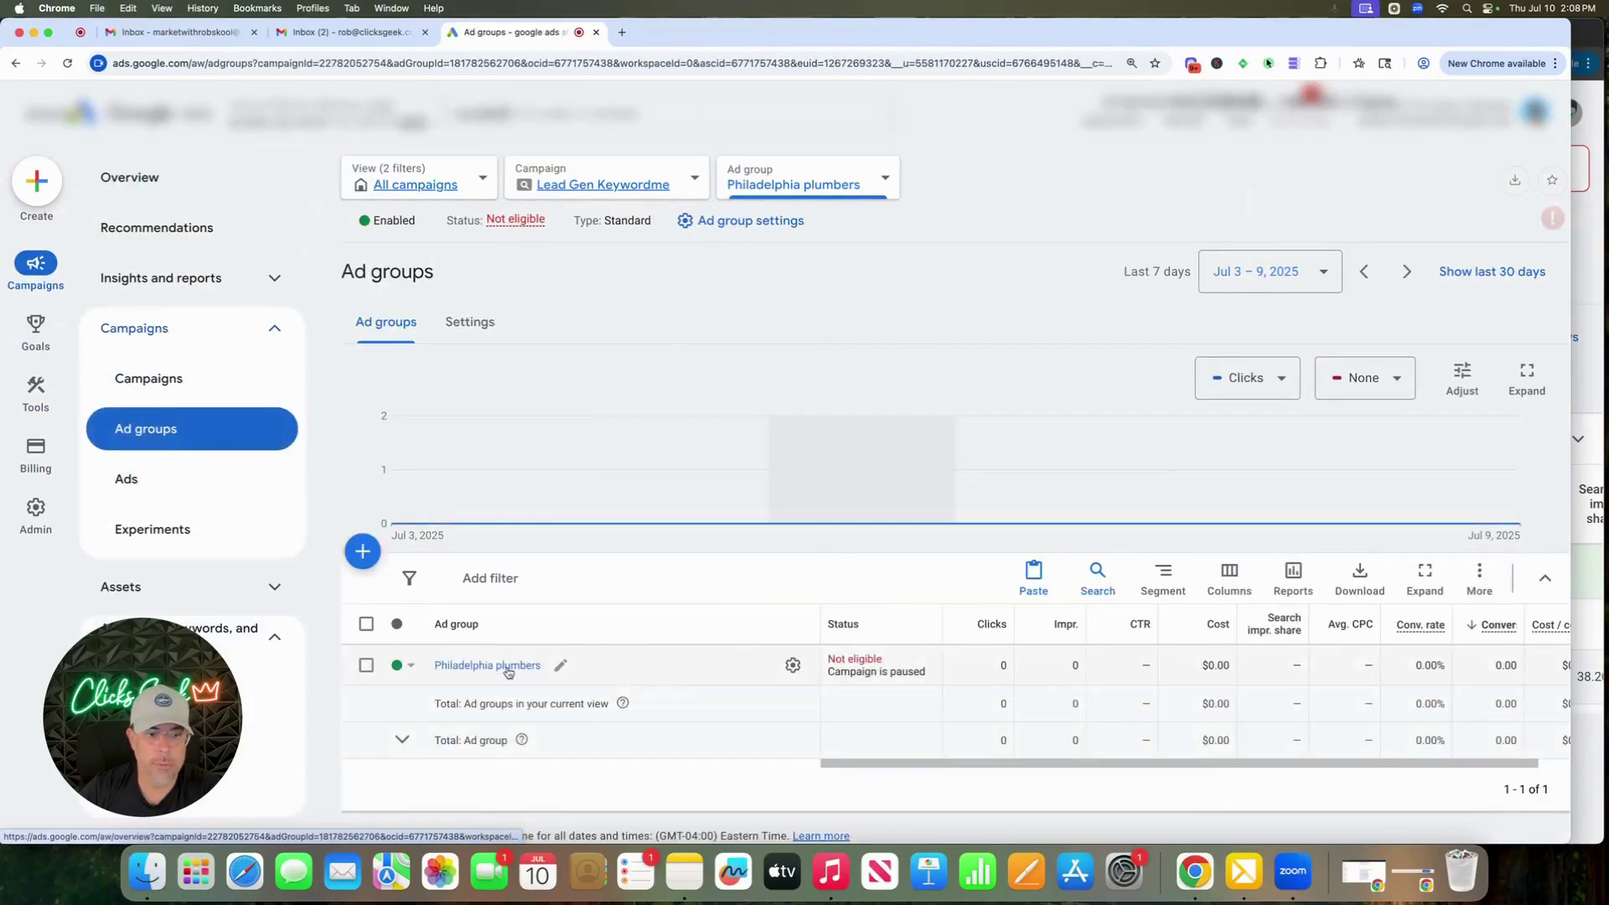
{"action": "left_click", "coordinate": [526, 667]}
{"action": "left_click", "coordinate": [366, 556]}
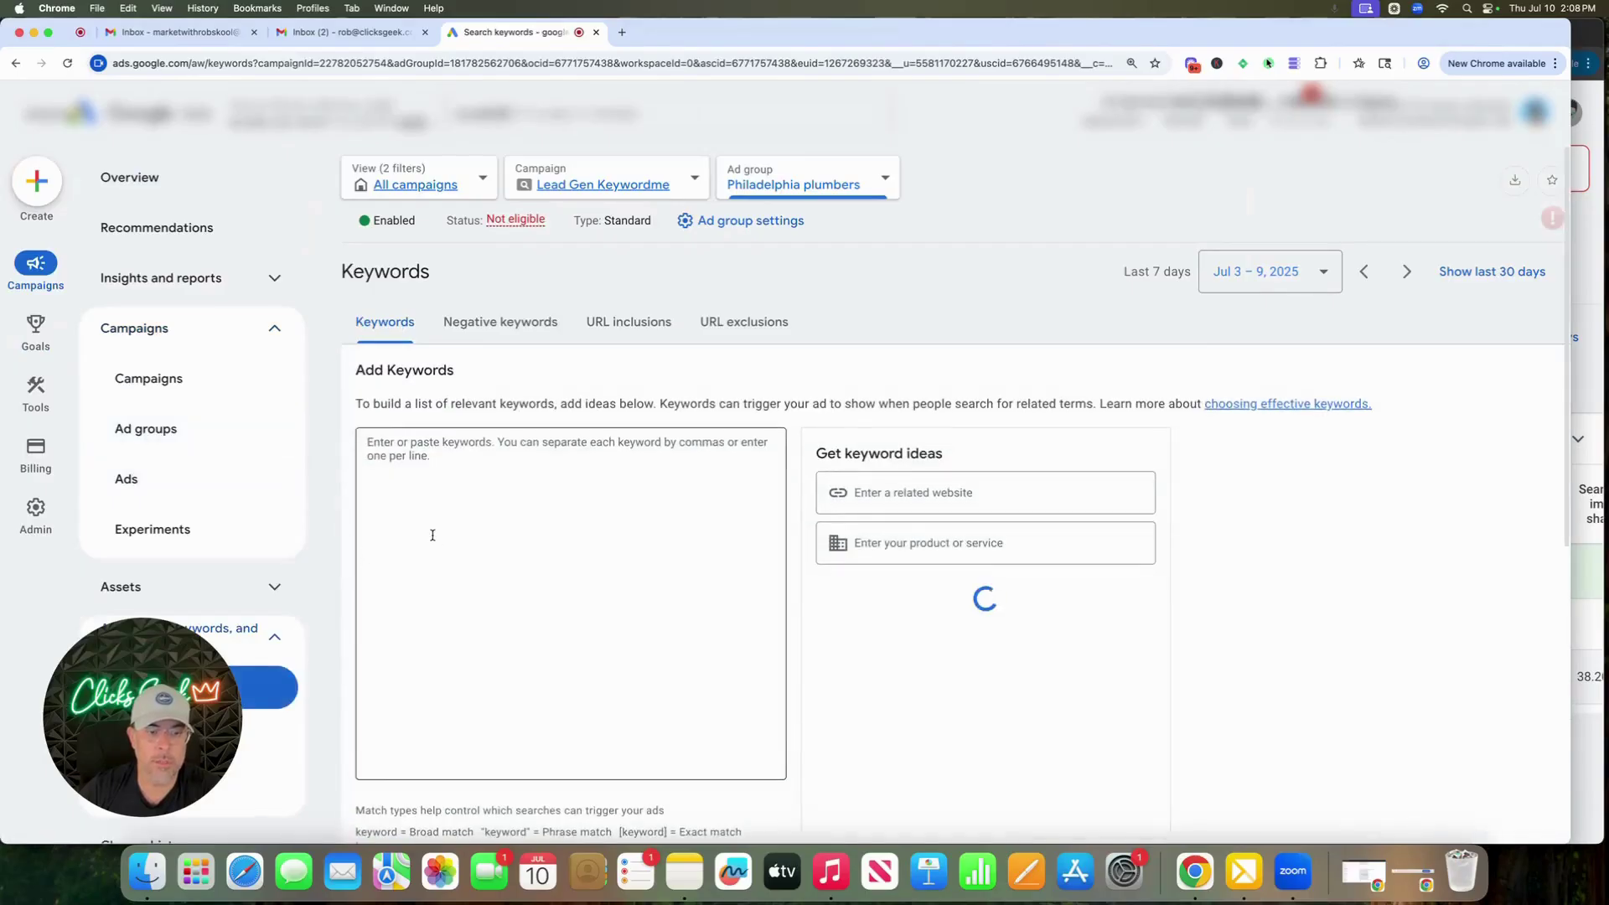
Paste the copied phrase and exact match keywords into the Philadelphia plumbers ad group, review the list and save it
{"action": "key", "text": "super+v"}
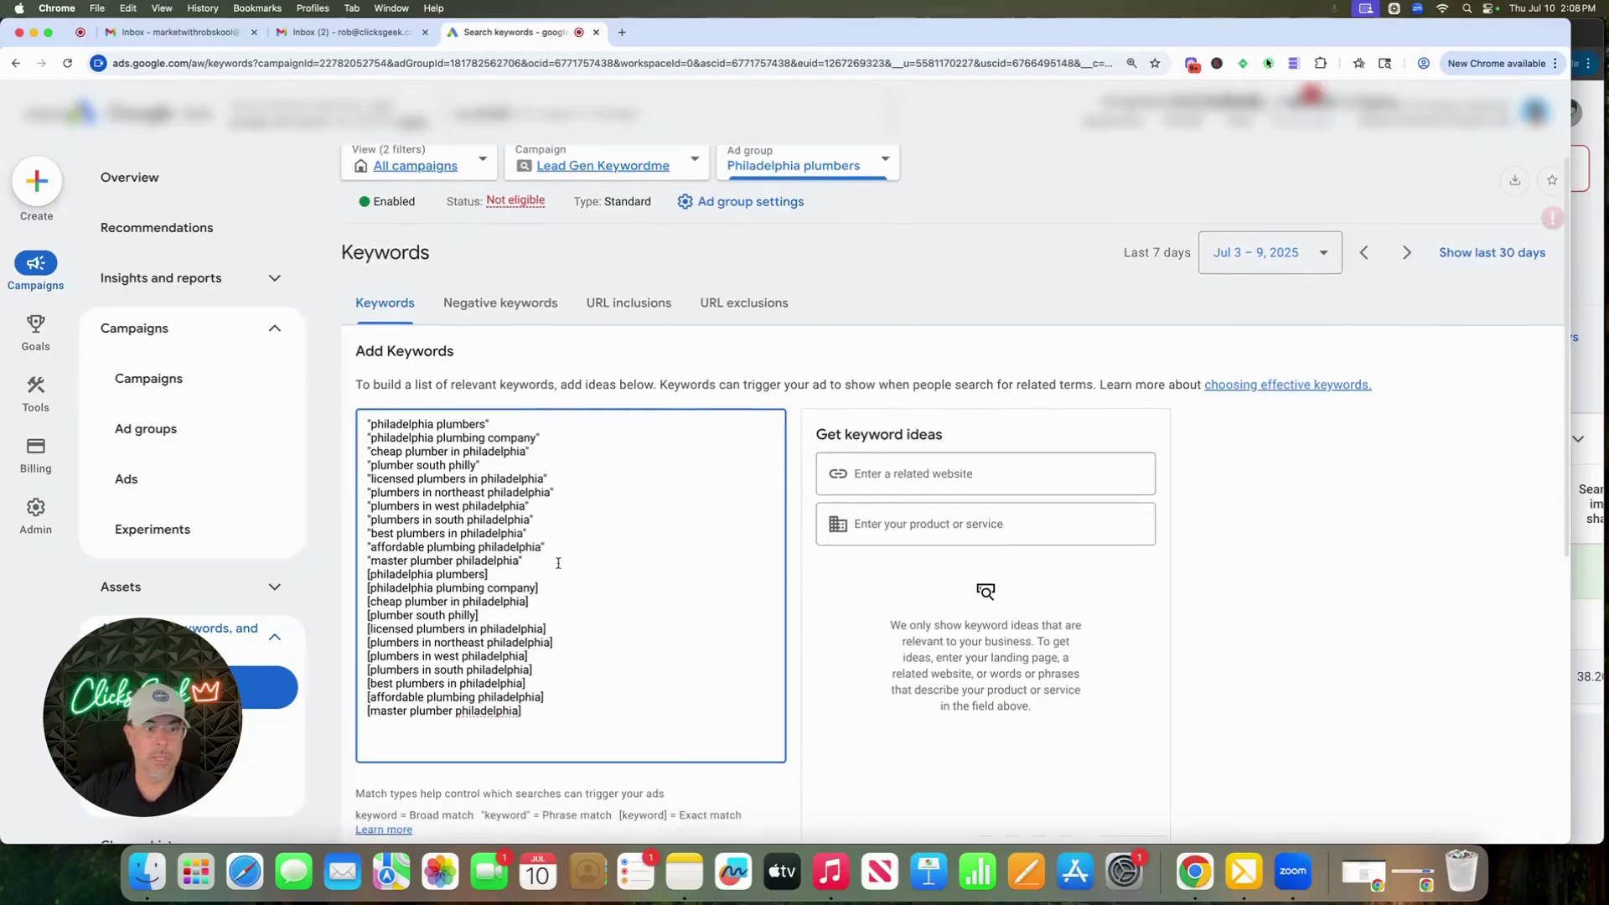
{"action": "scroll", "coordinate": [559, 563], "scroll_direction": "down", "scroll_amount": 1}
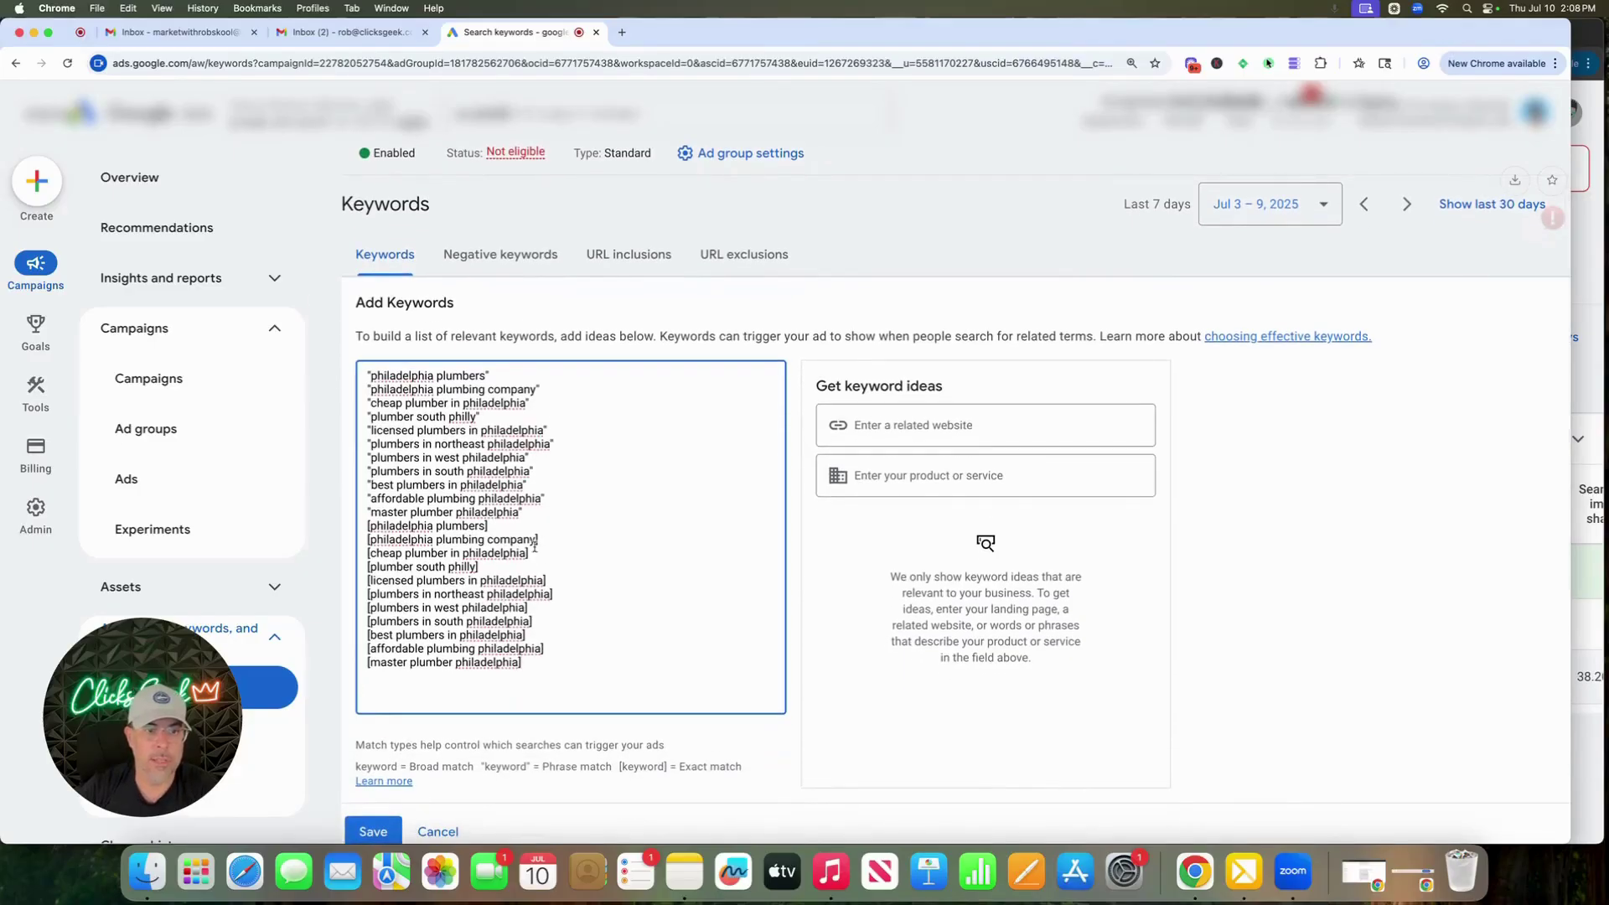
{"action": "scroll", "coordinate": [532, 555], "scroll_direction": "down", "scroll_amount": 1}
{"action": "scroll", "coordinate": [532, 556], "scroll_direction": "down", "scroll_amount": 1}
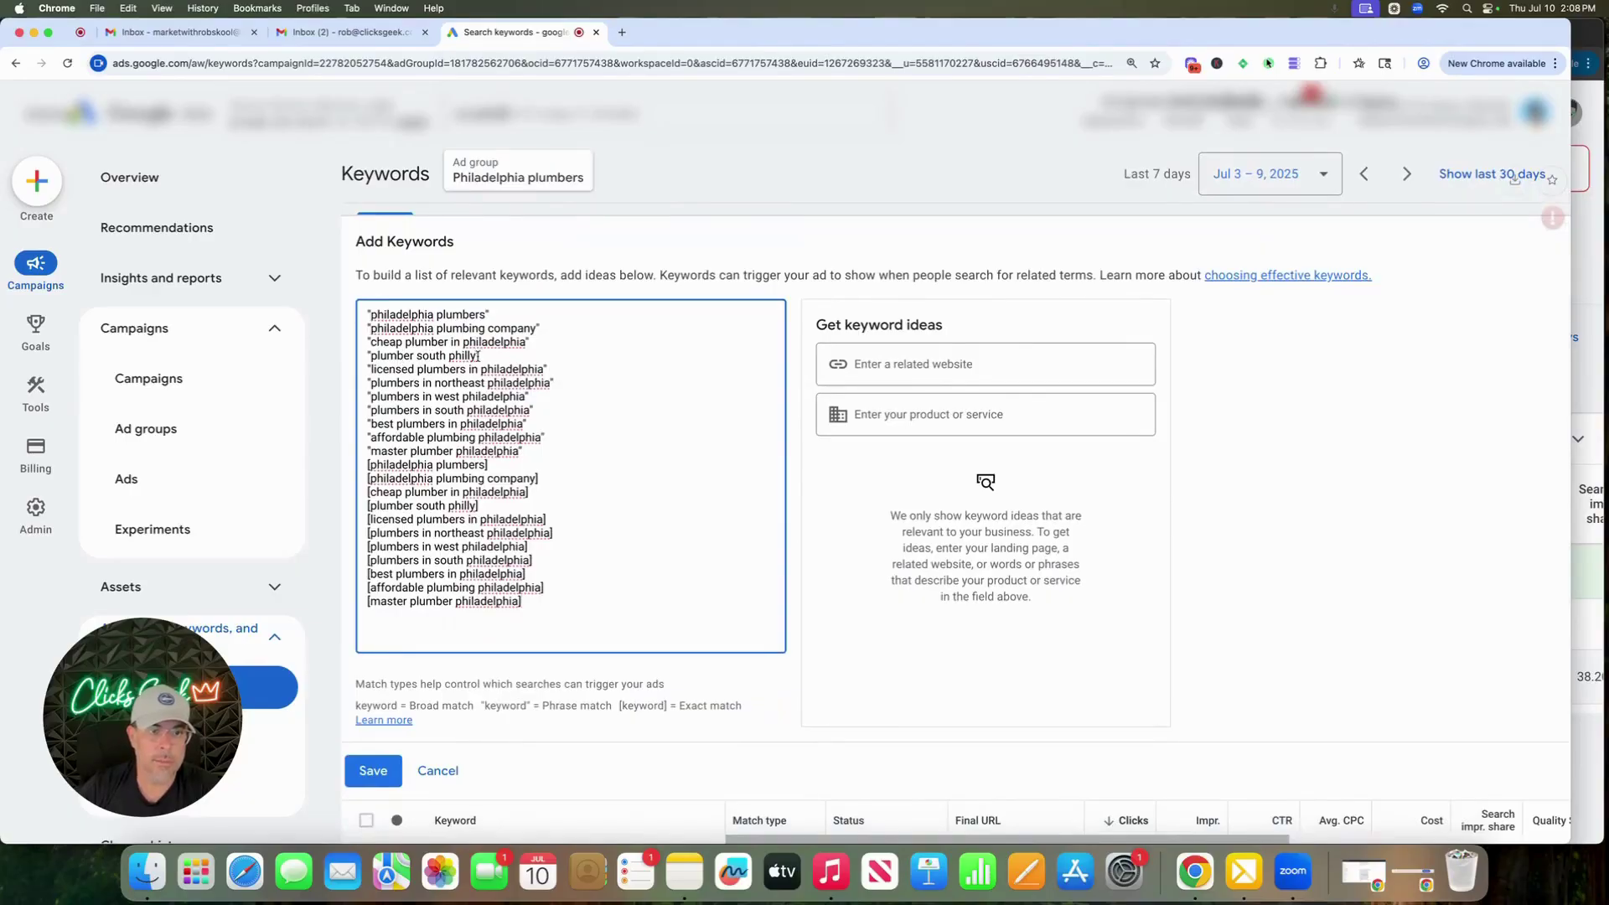
{"action": "left_click_drag", "start_coordinate": [479, 356], "coordinate": [369, 359]}
{"action": "left_click", "coordinate": [409, 355]}
{"action": "scroll", "coordinate": [457, 570], "scroll_direction": "down", "scroll_amount": 1}
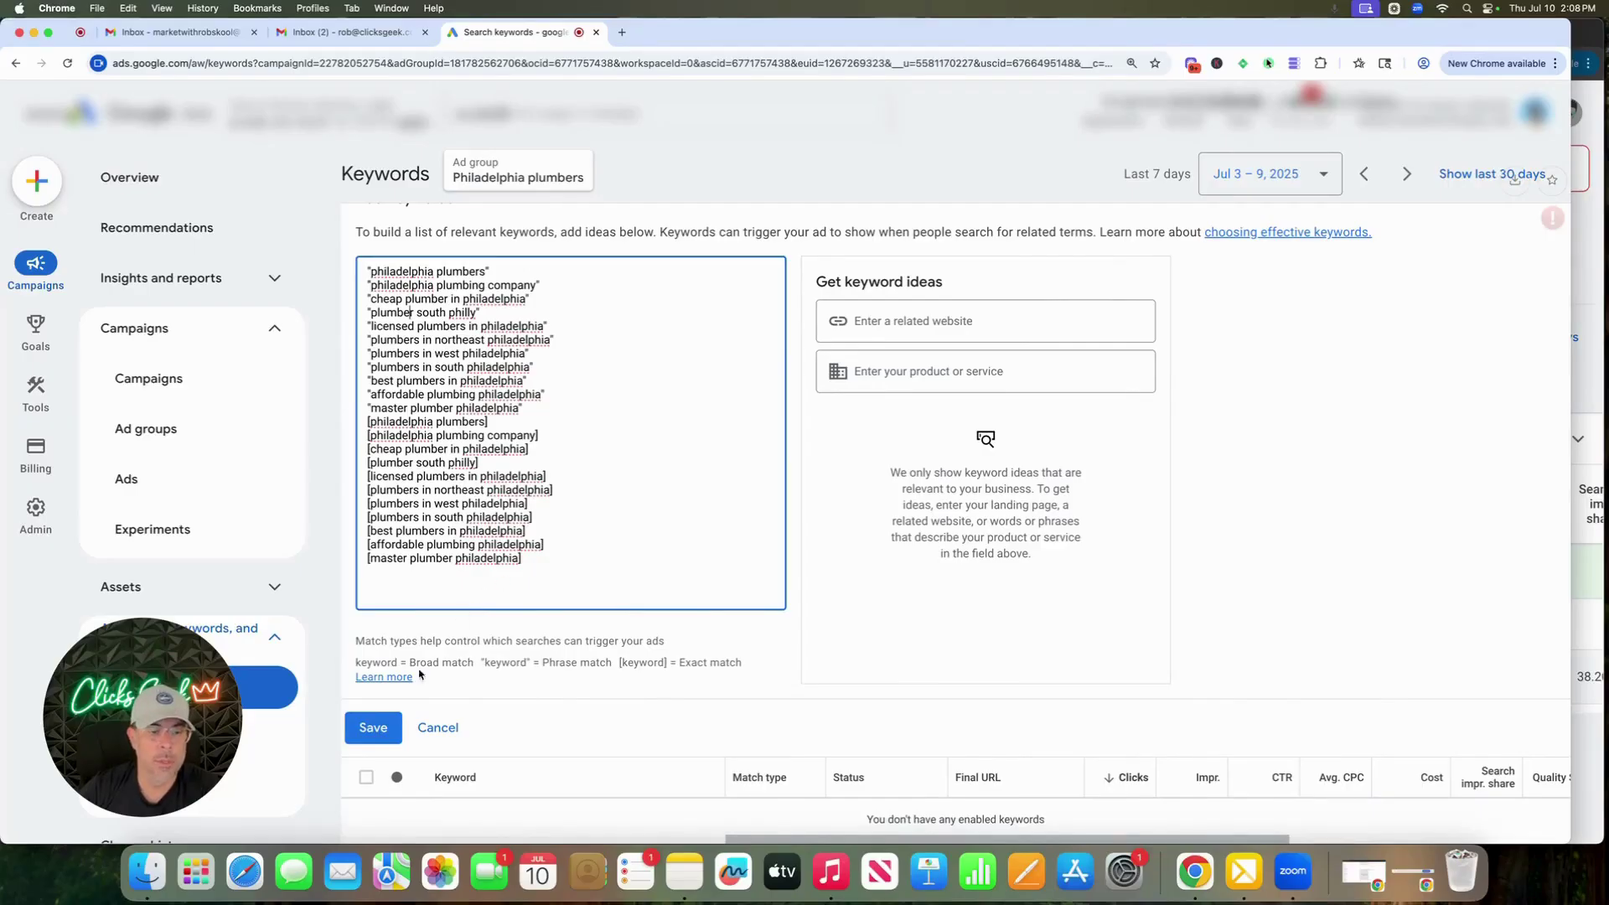
{"action": "left_click", "coordinate": [373, 727]}
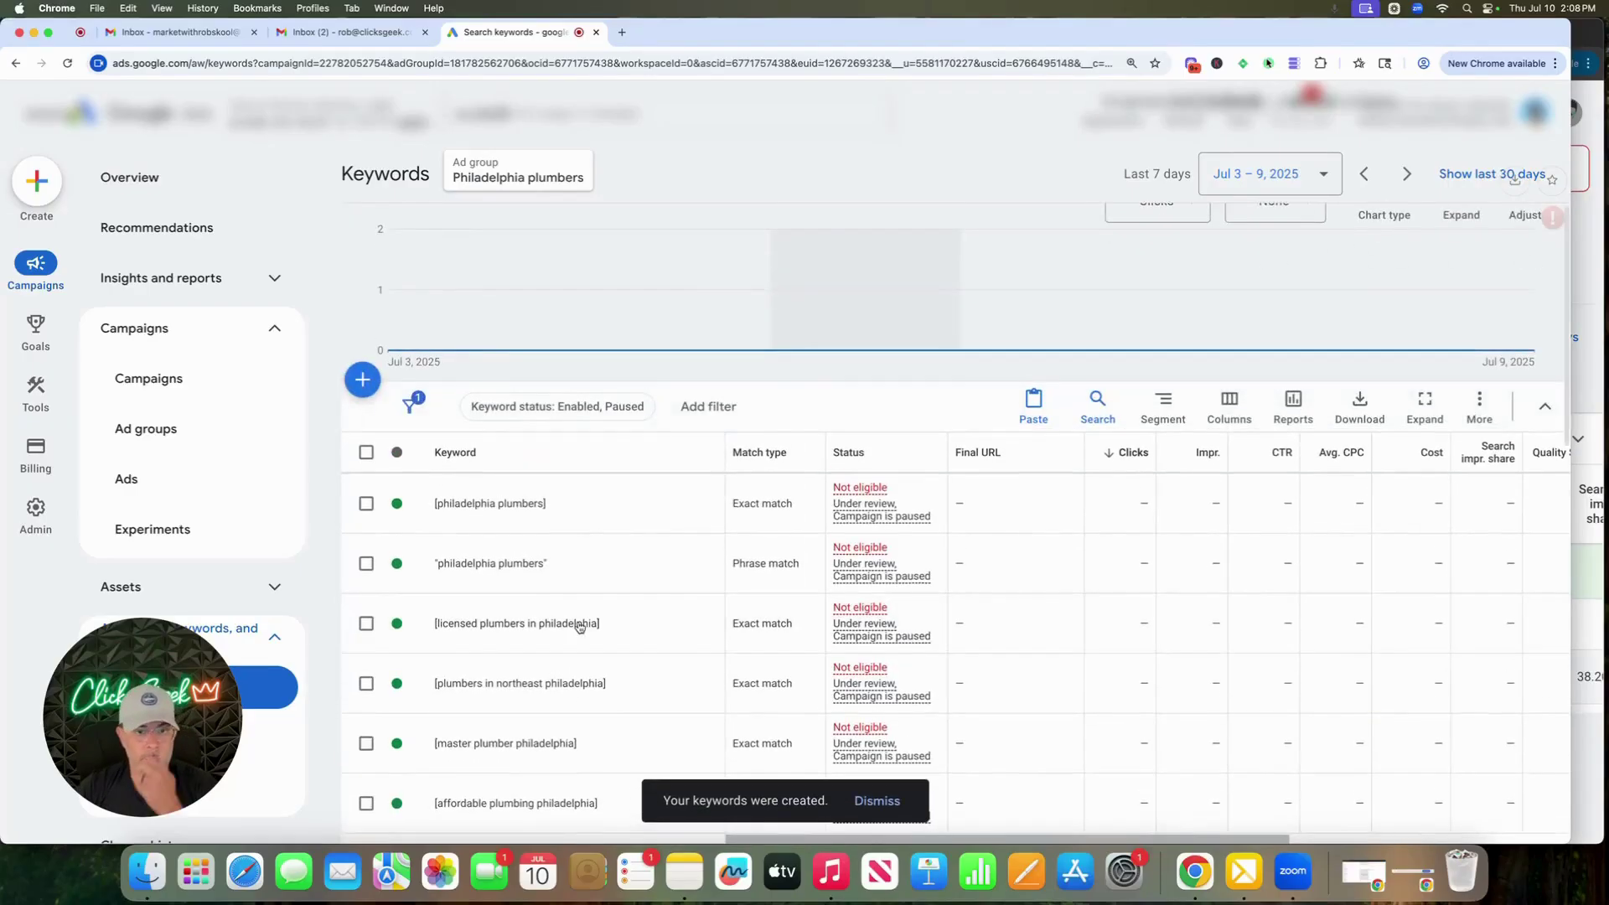
{"action": "scroll", "coordinate": [579, 626], "scroll_direction": "up", "scroll_amount": 3}
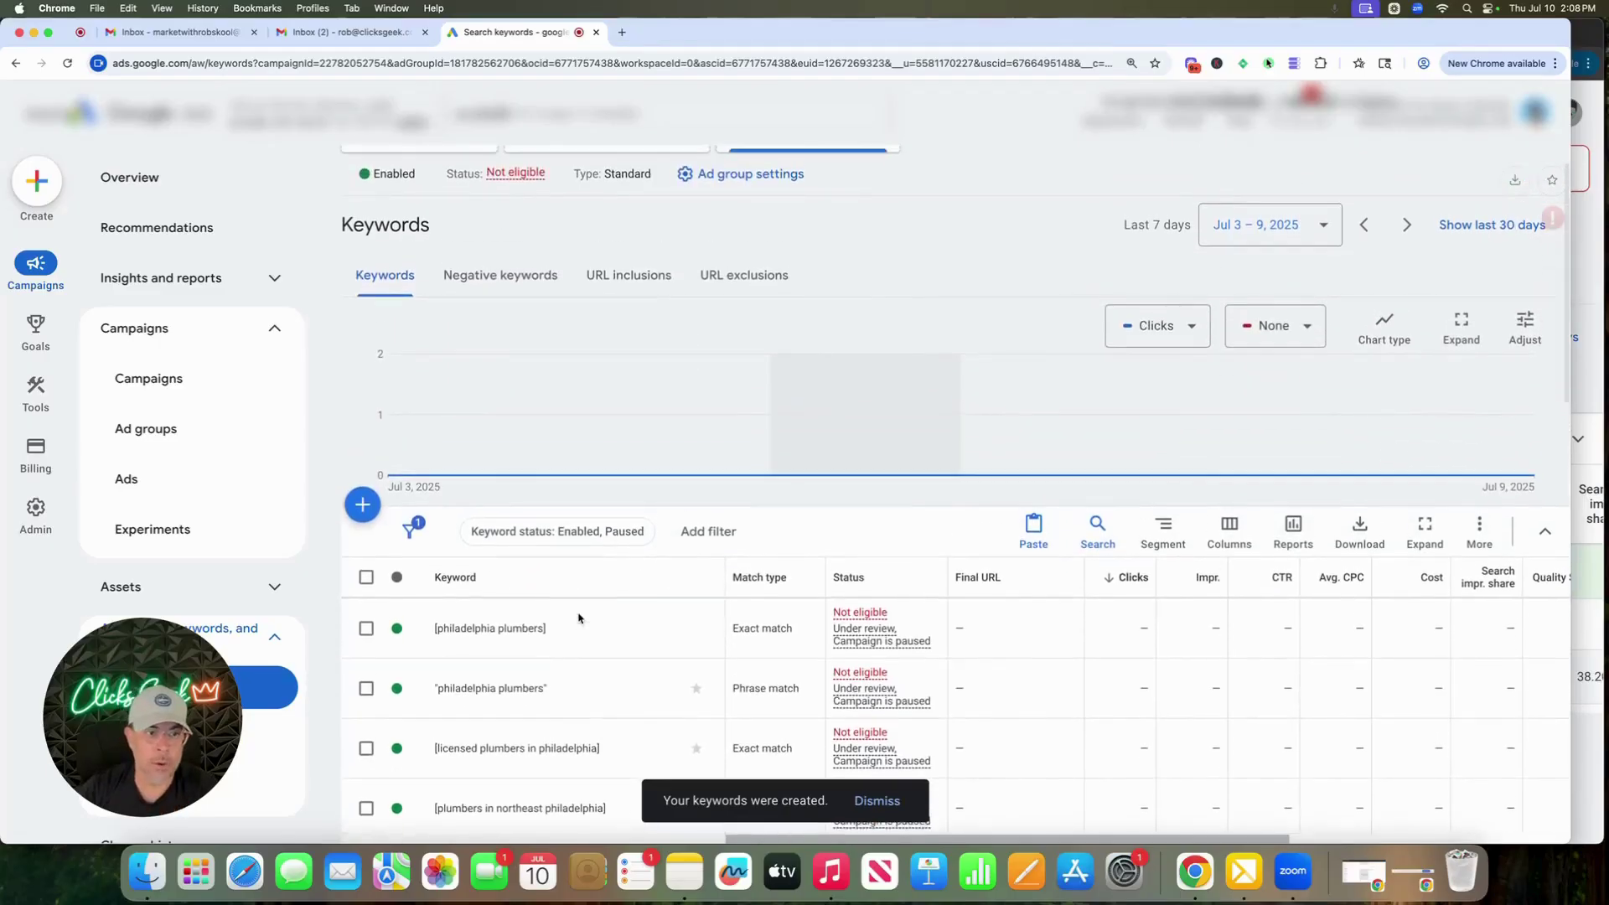